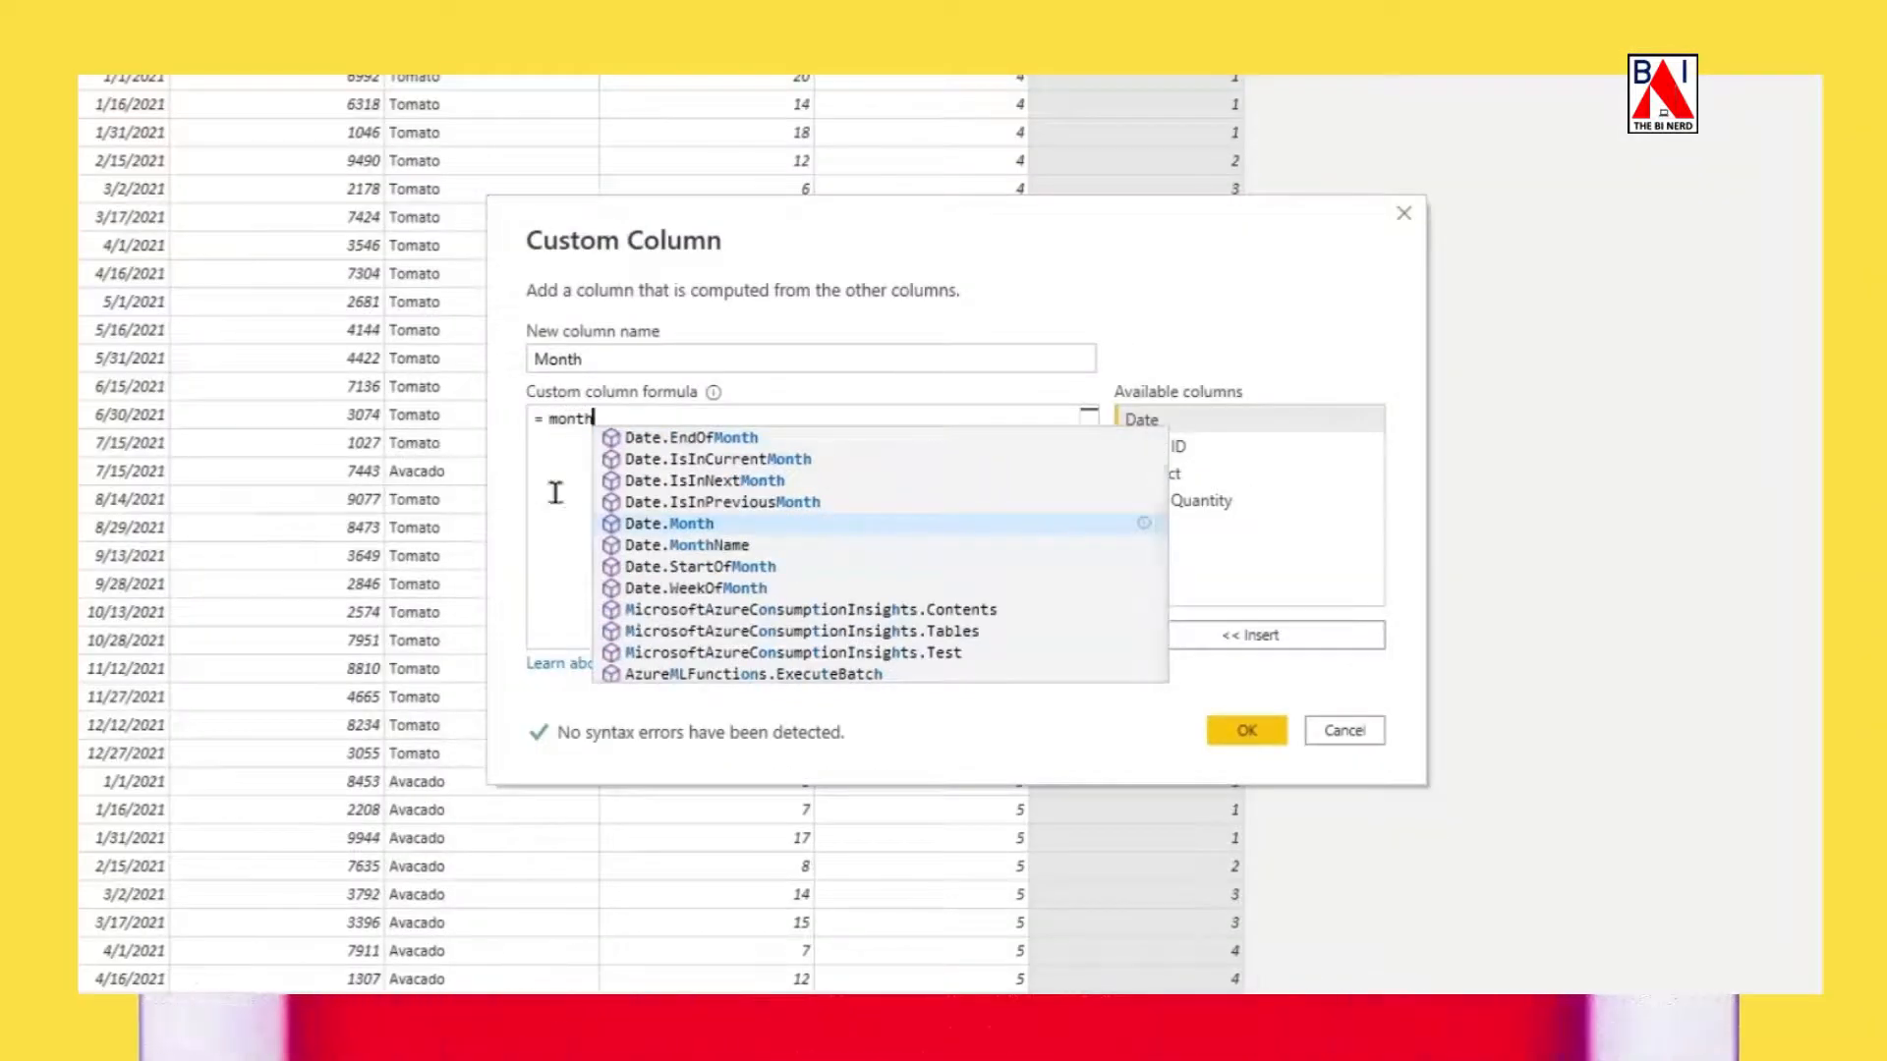
# Complete the Month custom column in the Orders query with the formula Date.MonthName([Date]).
pyautogui.click(694, 545)
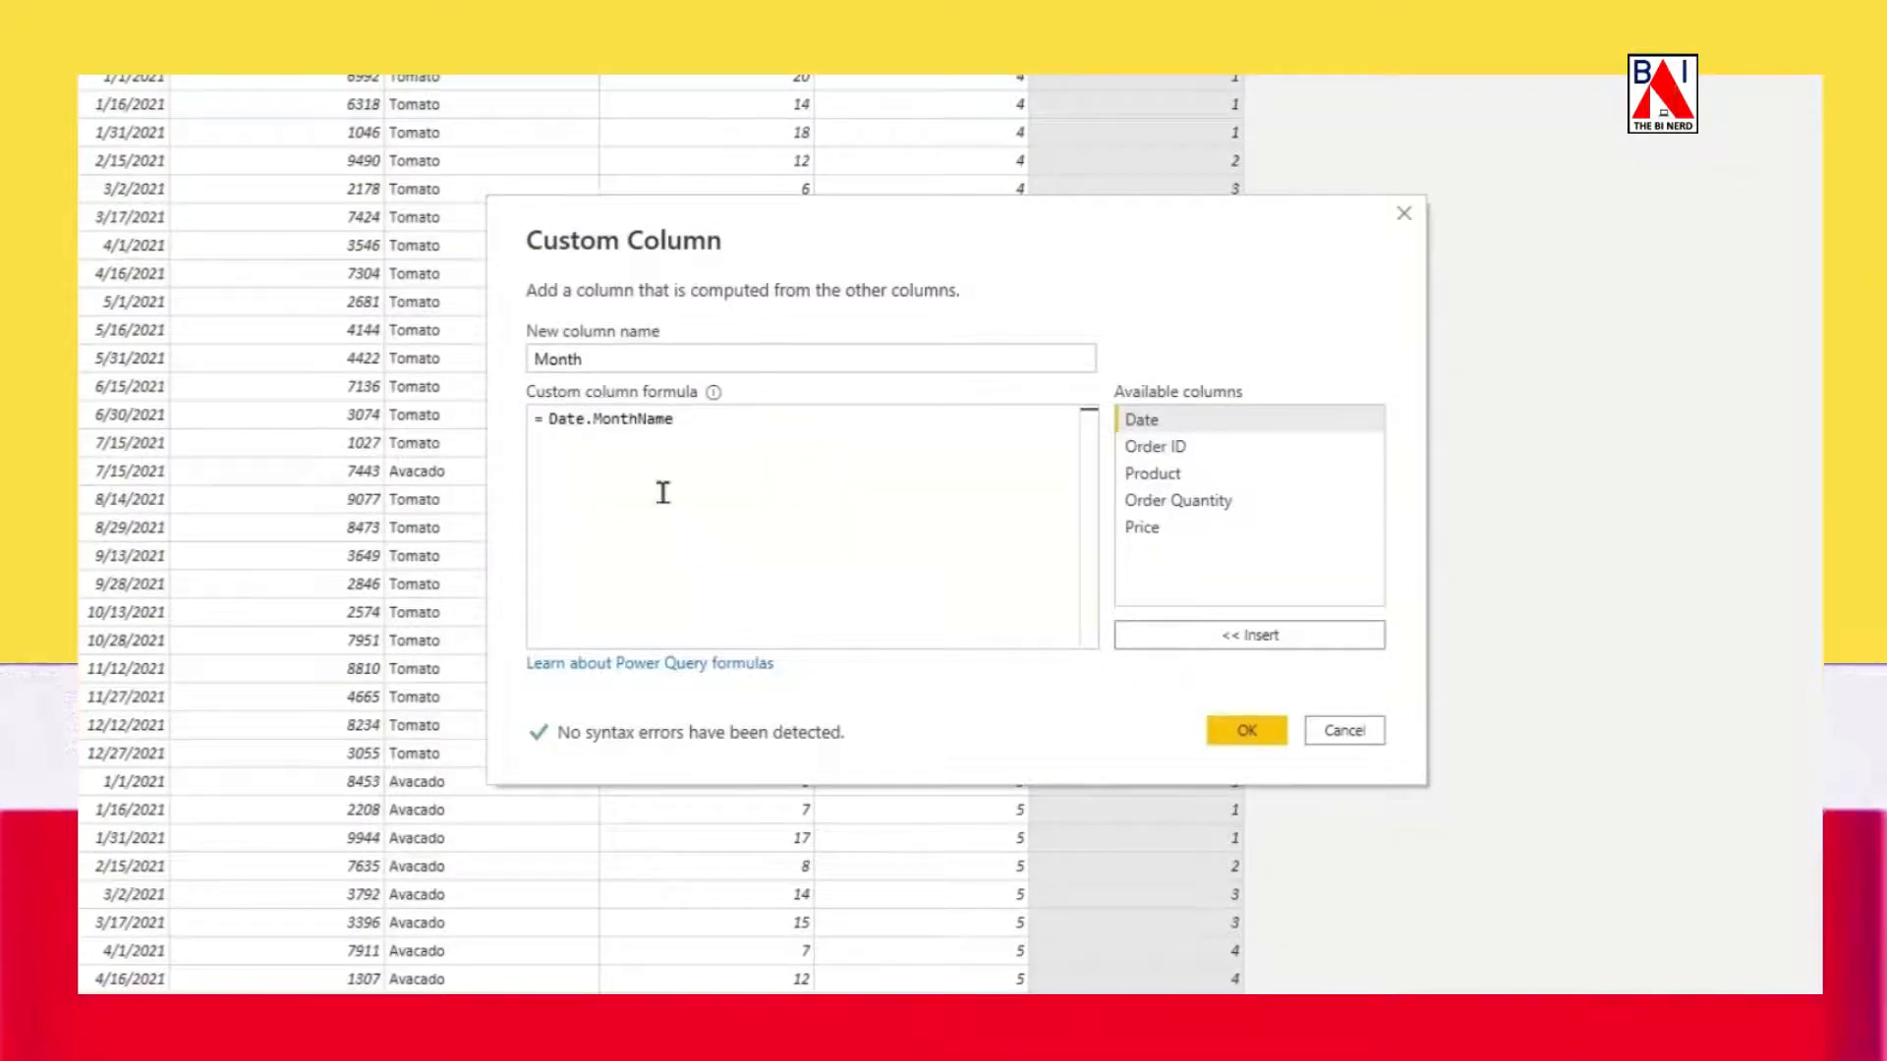
pyautogui.write('(')
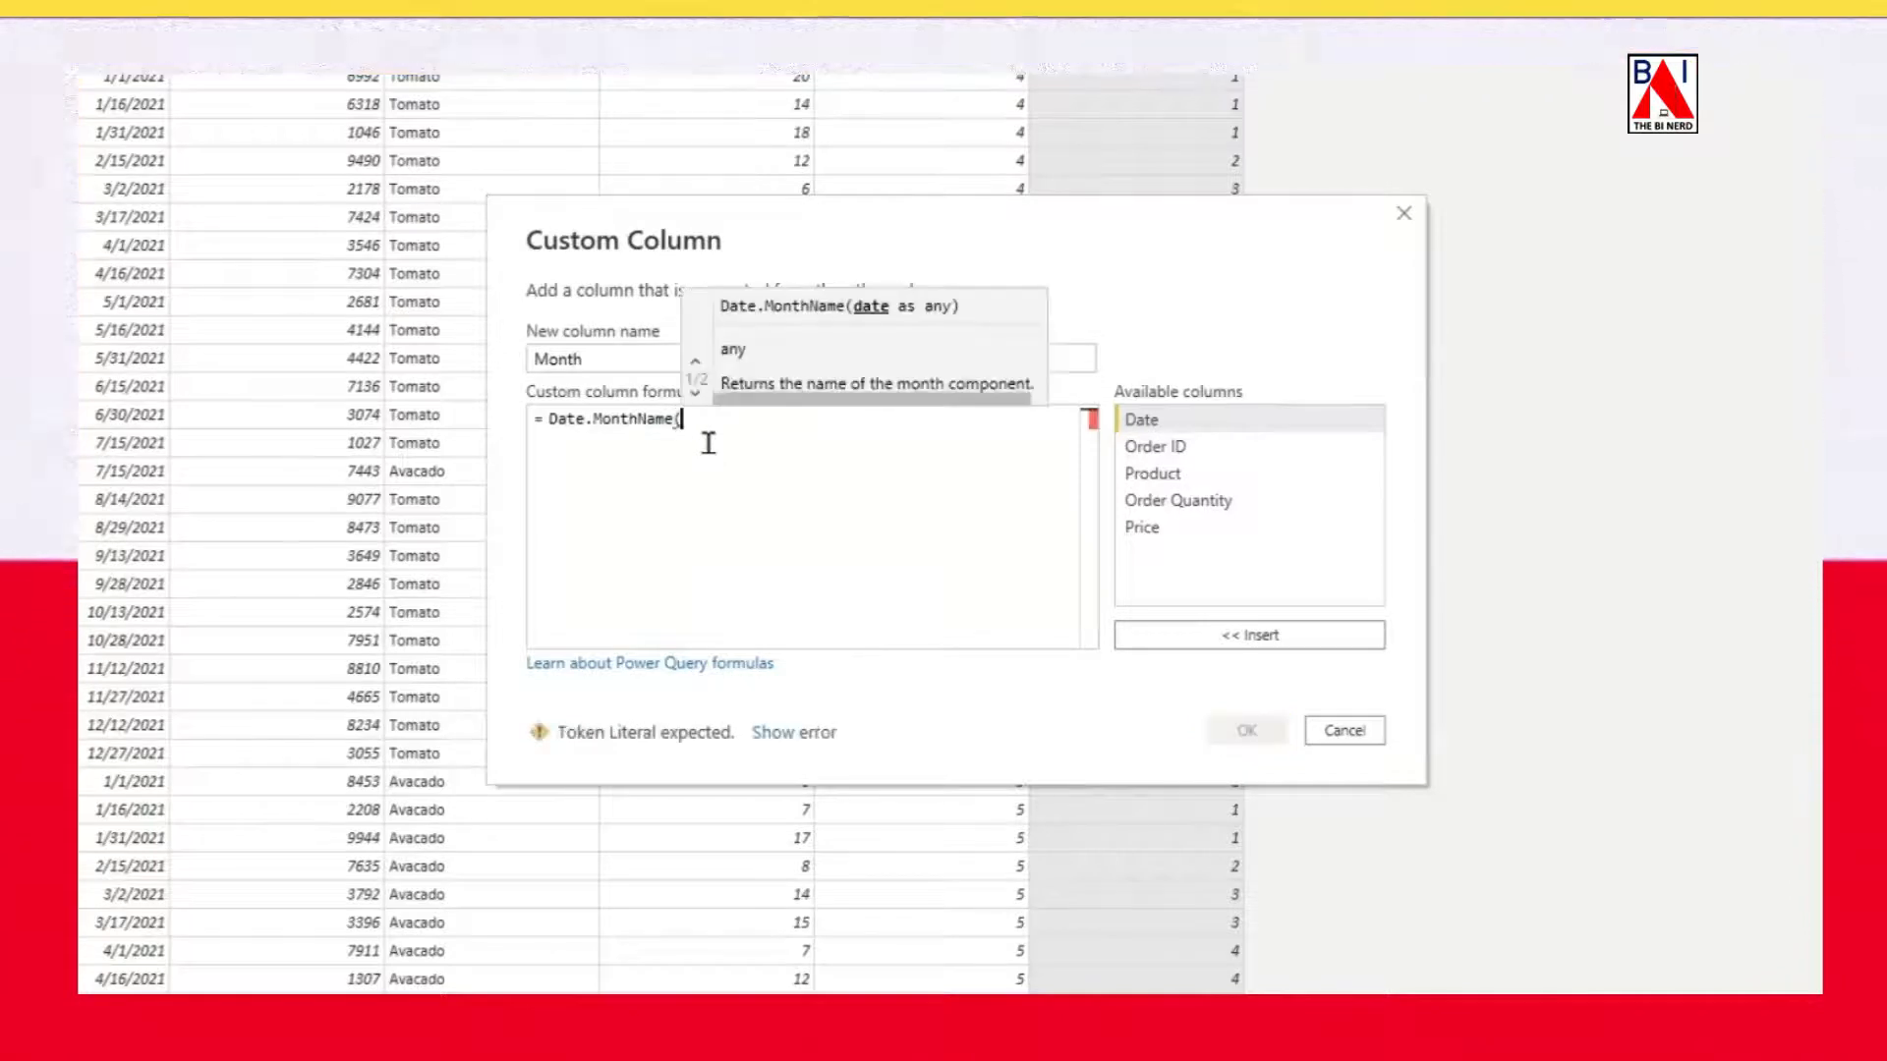
pyautogui.click(1161, 422)
pyautogui.doubleClick(1161, 422)
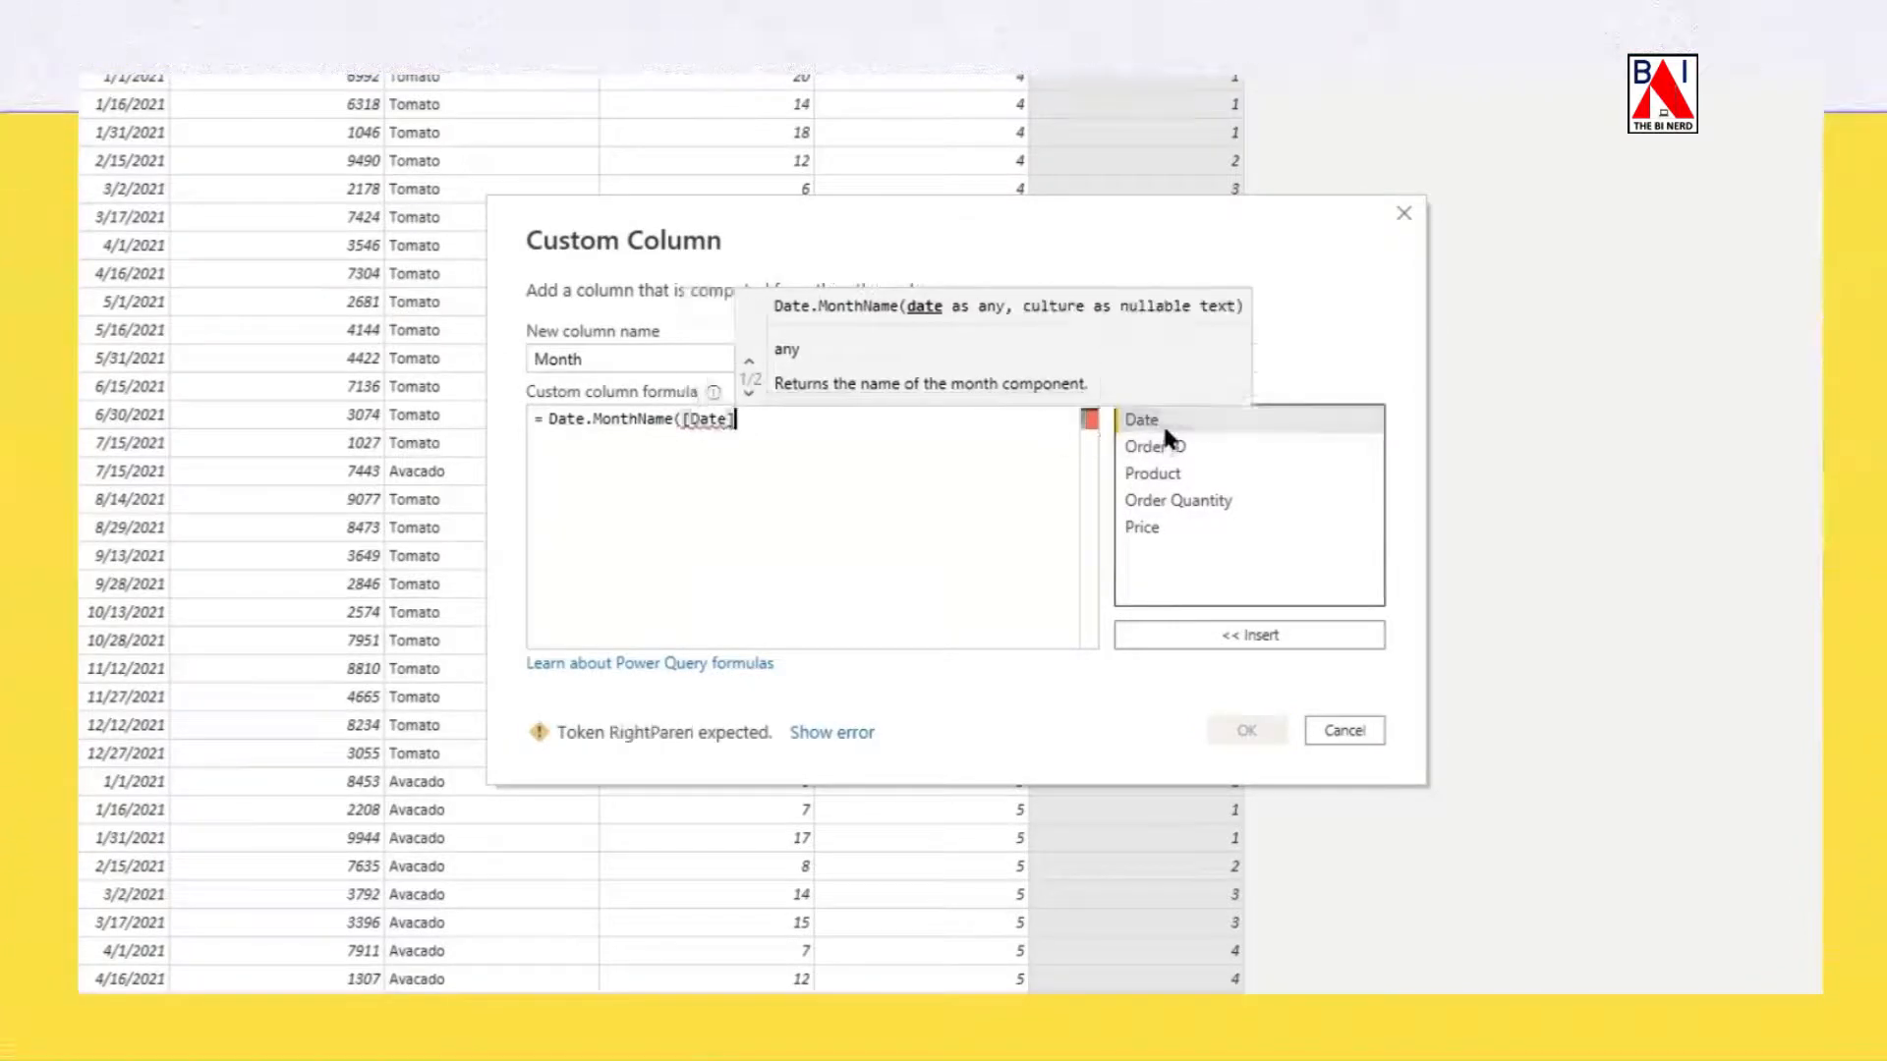
pyautogui.write(')')
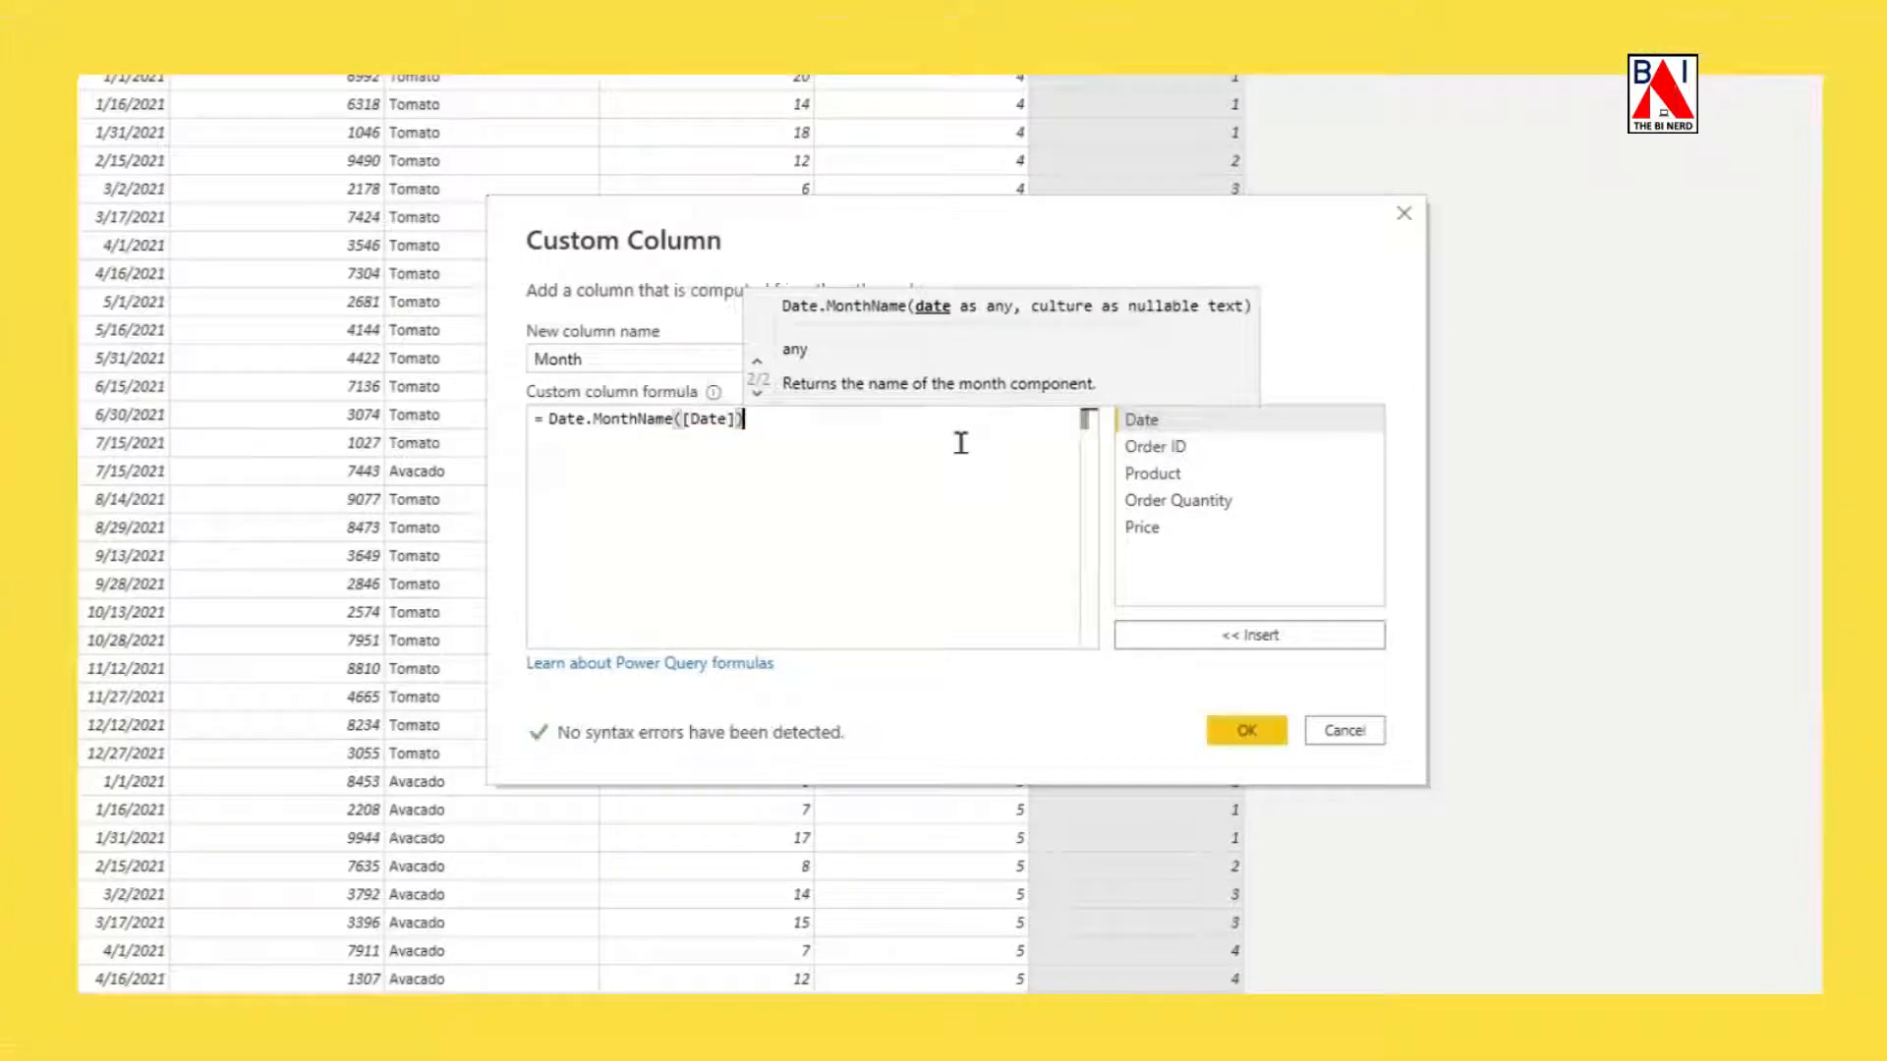
pyautogui.click(1241, 731)
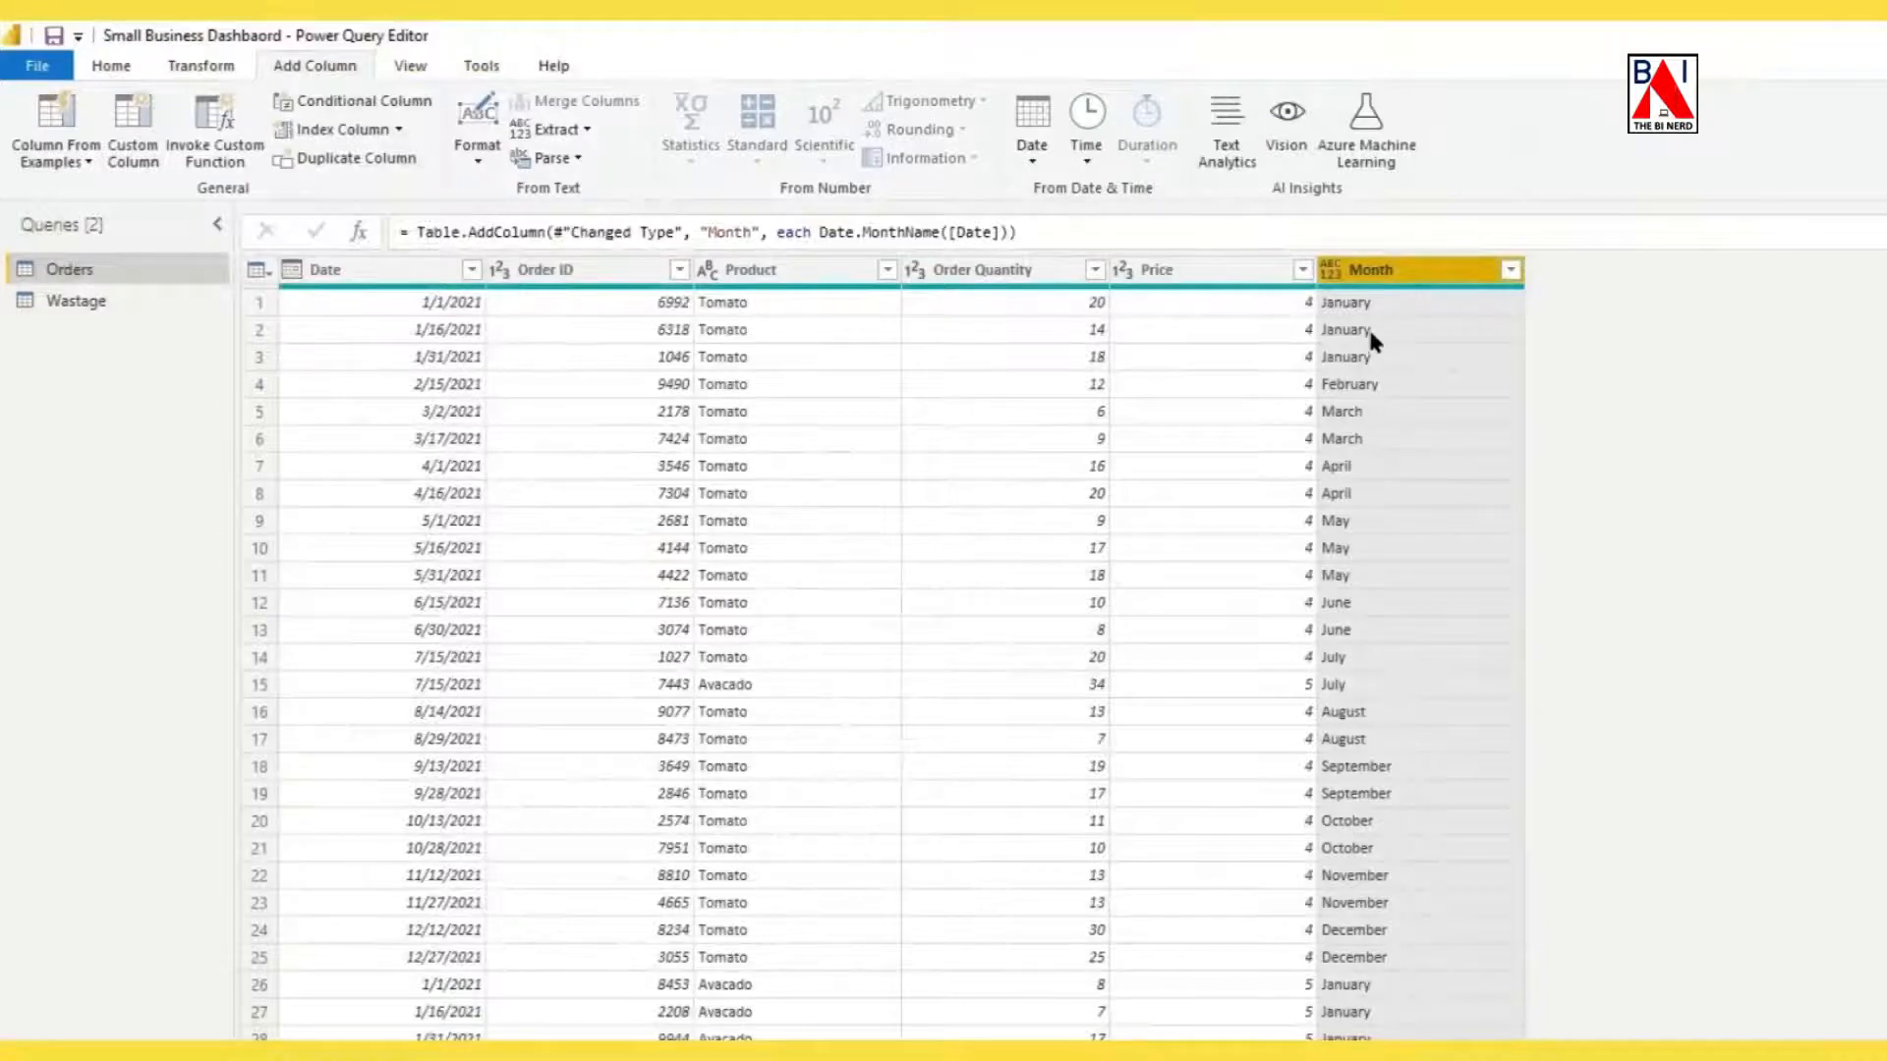
# Duplicate the Month and Product columns in the Orders query.
pyautogui.rightClick(1346, 275)
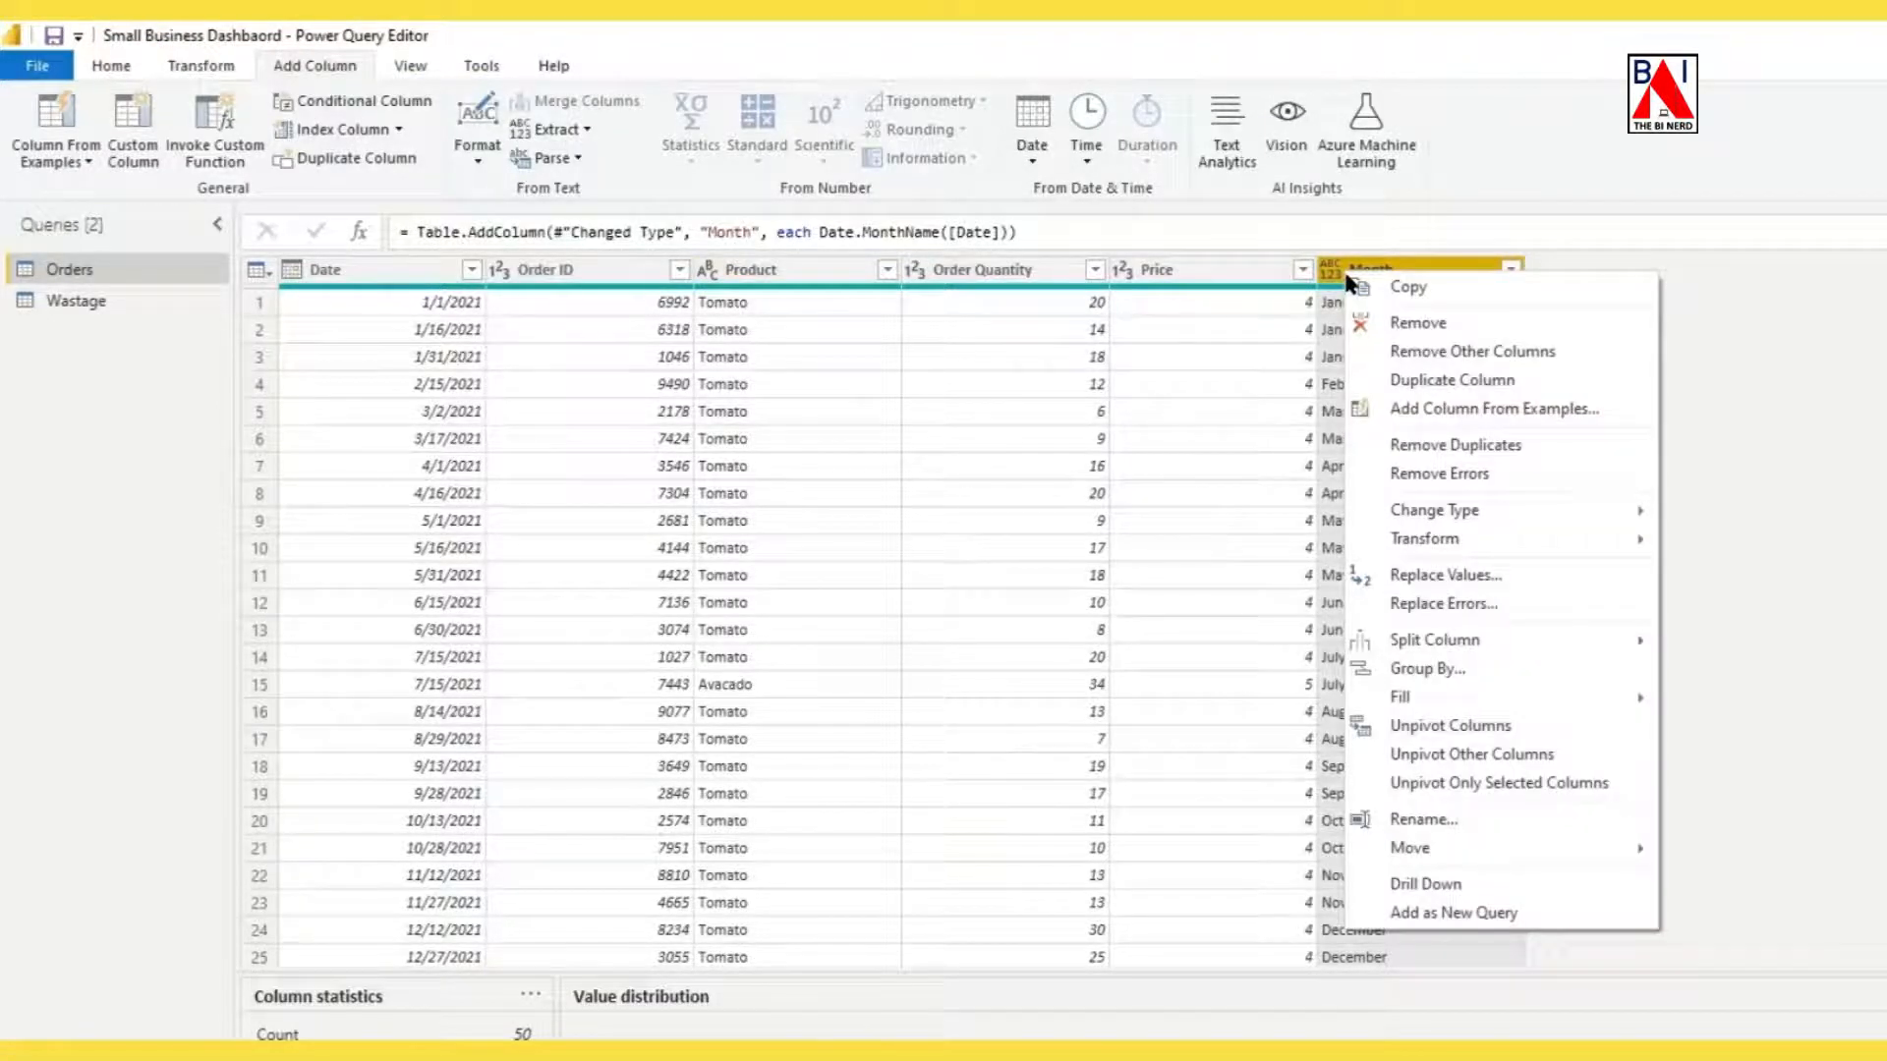
pyautogui.click(1396, 379)
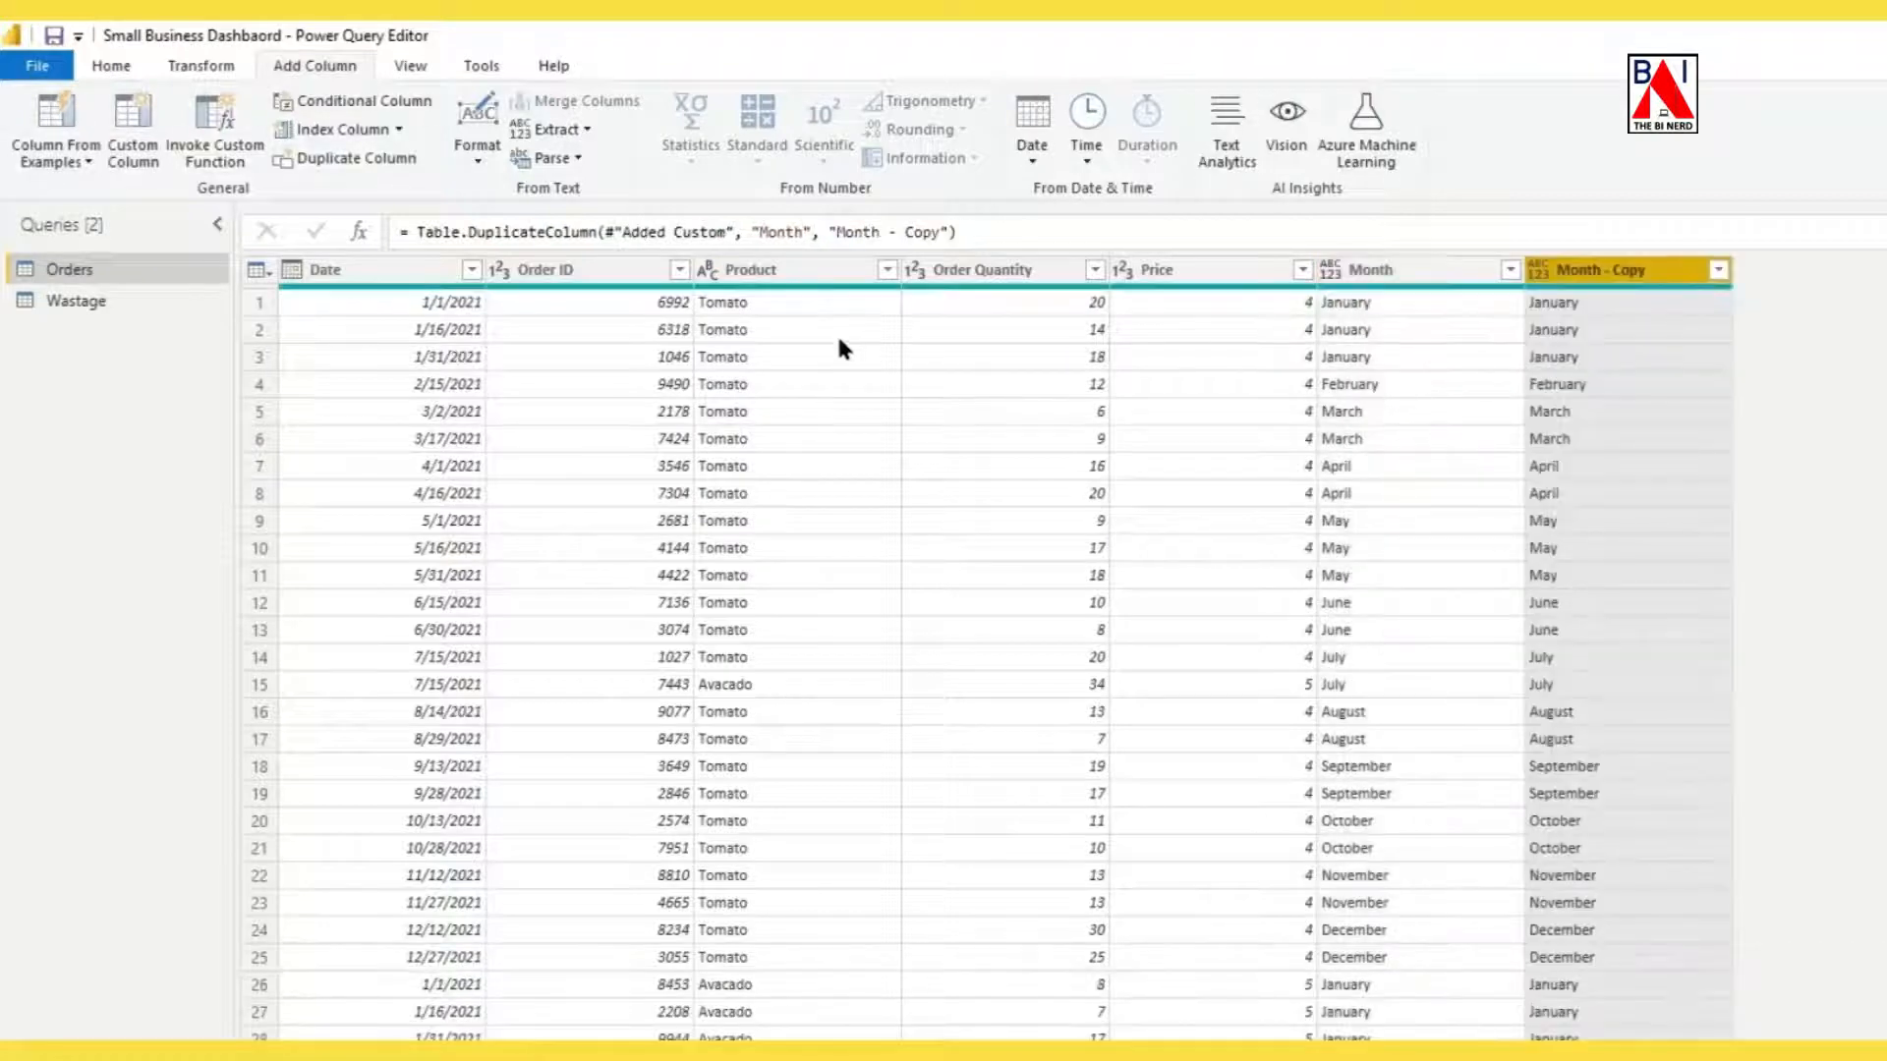
pyautogui.click(804, 283)
pyautogui.rightClick(804, 283)
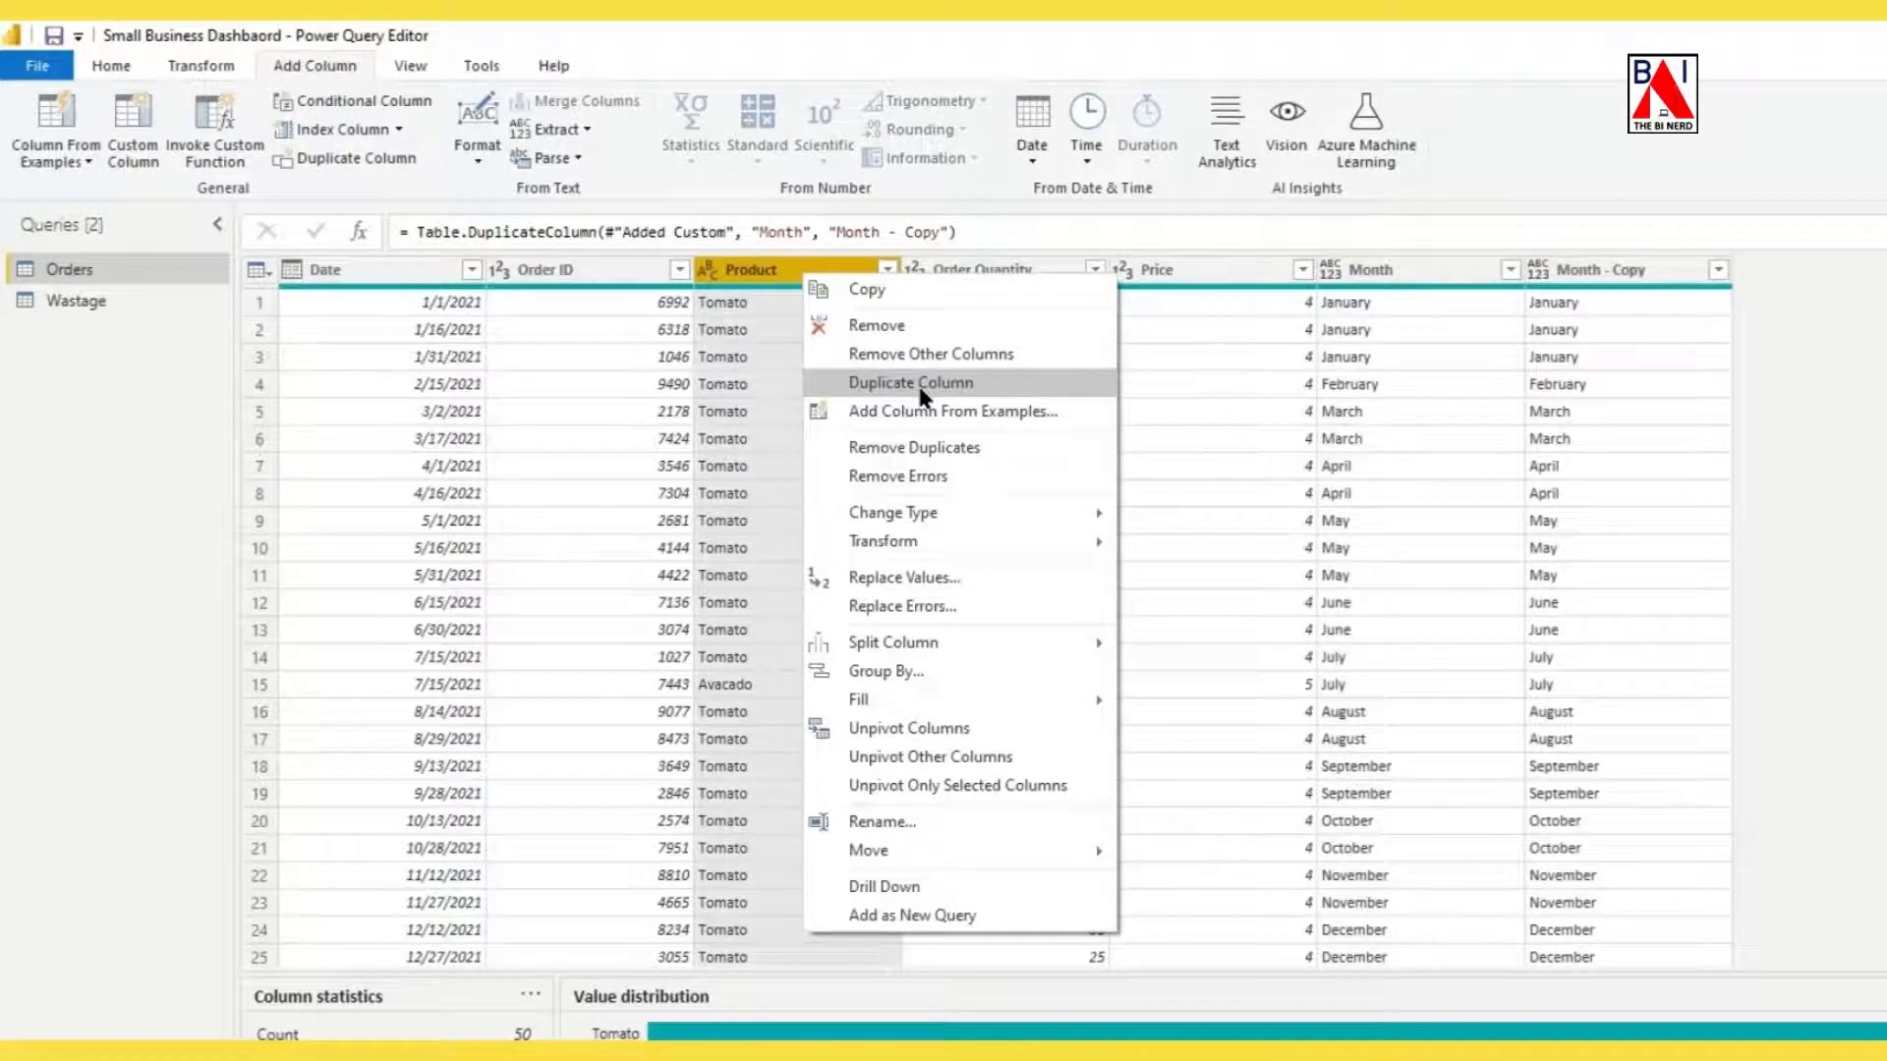
pyautogui.click(924, 386)
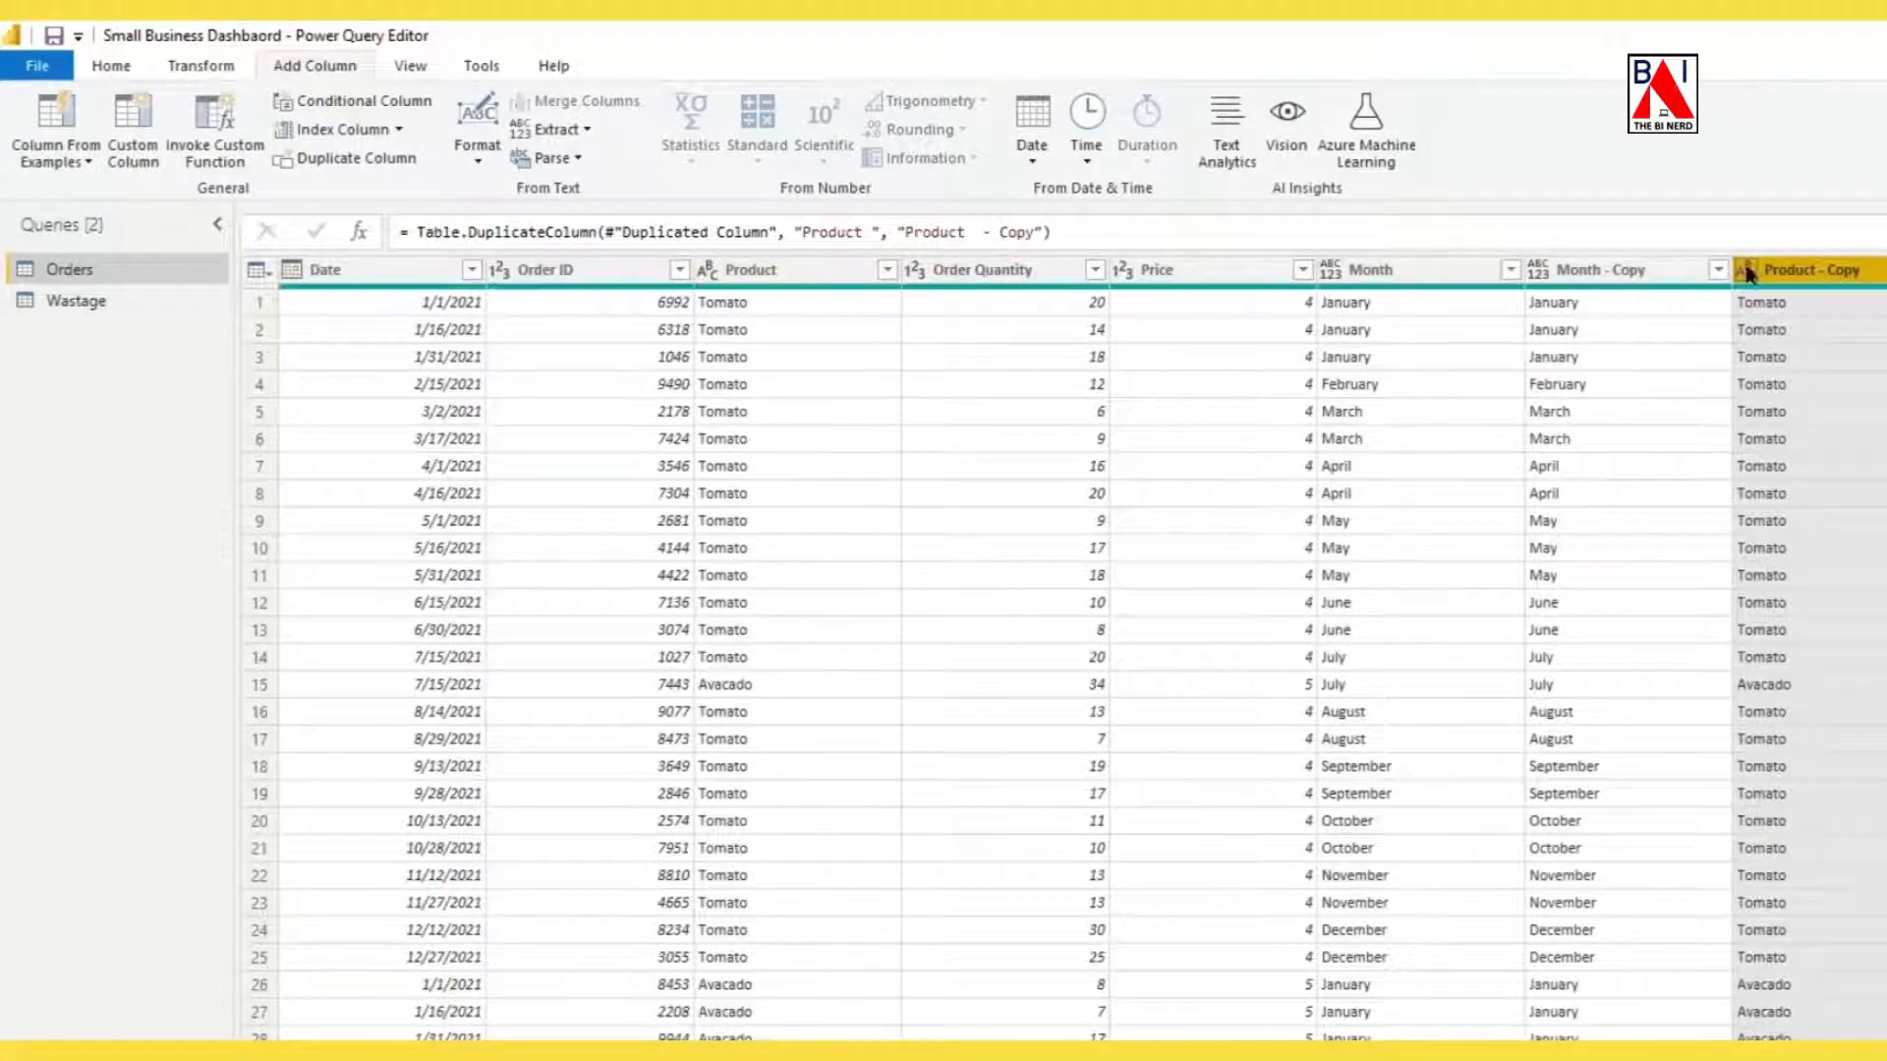
# Merge the Month - Copy and Product - Copy columns of Orders into a new column named Unique Key 1, separated by a colon.
pyautogui.click(1634, 269)
pyautogui.keyDown('ctrl'); pyautogui.click(1784, 271); pyautogui.keyUp('ctrl')
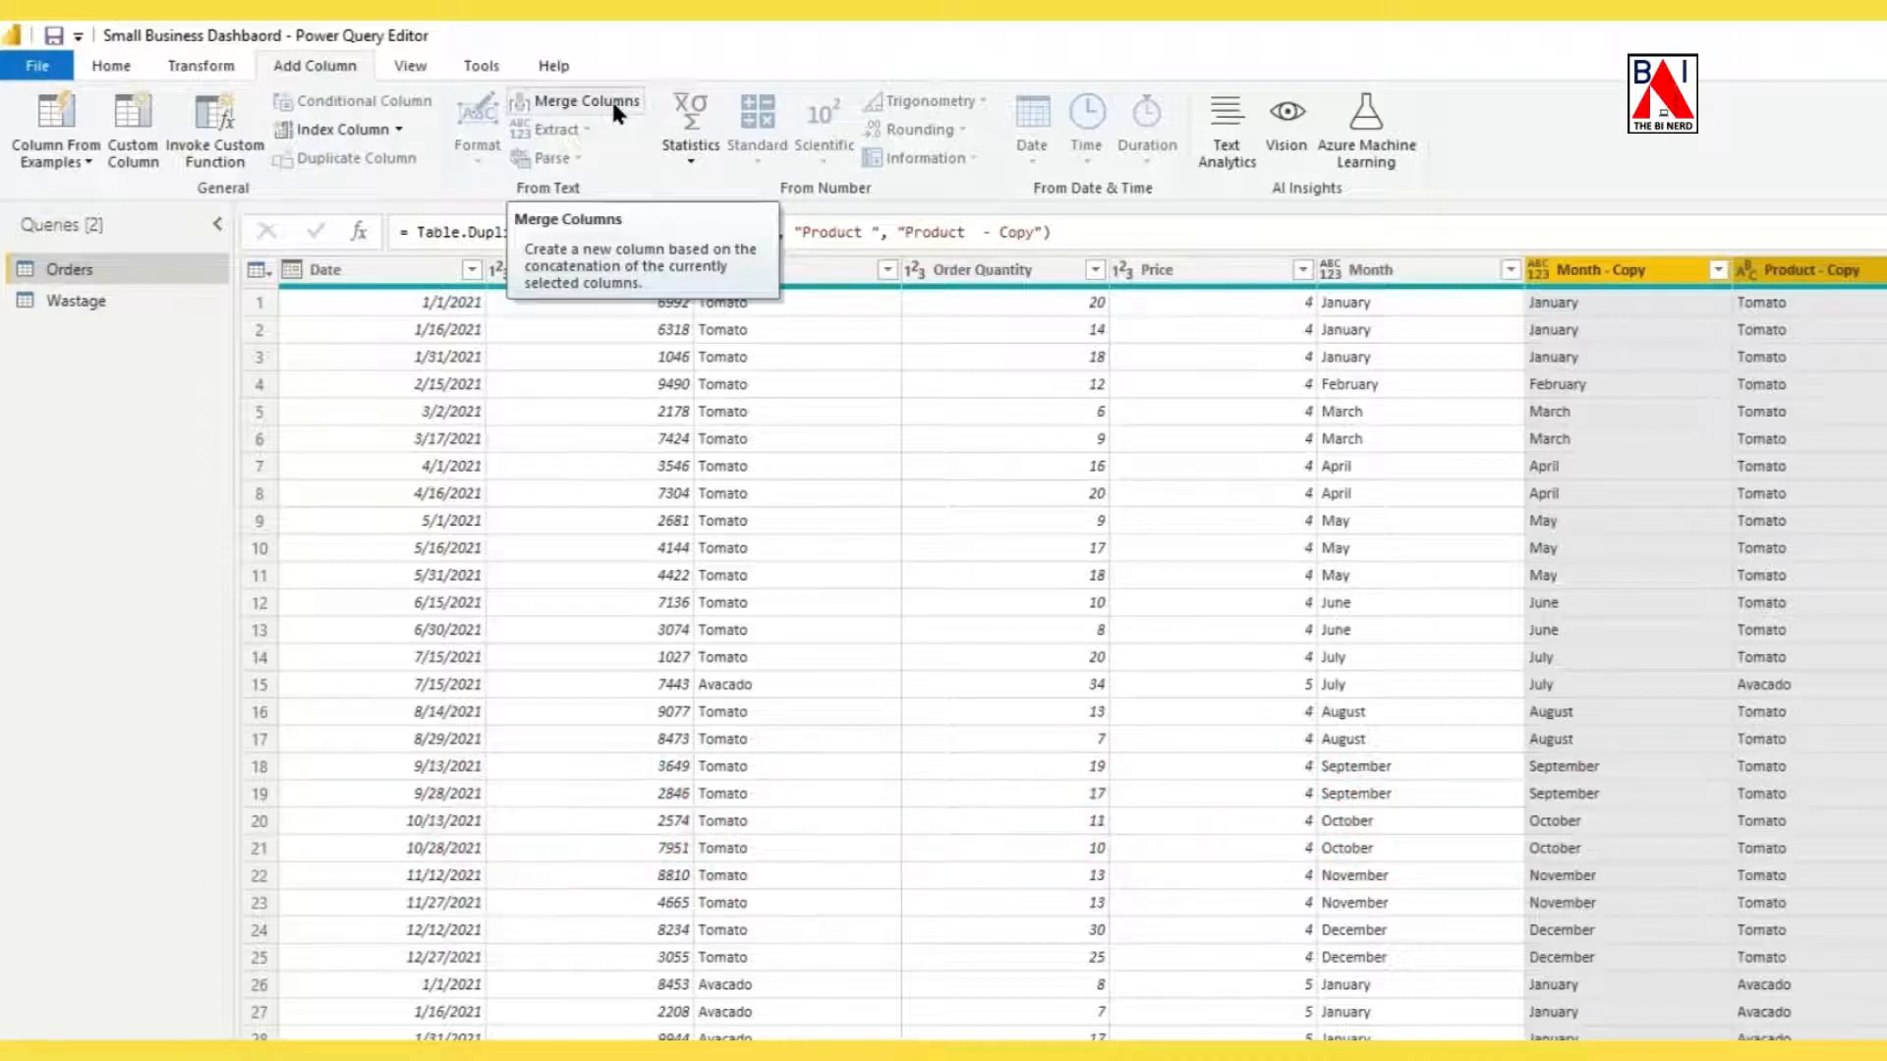
pyautogui.click(614, 106)
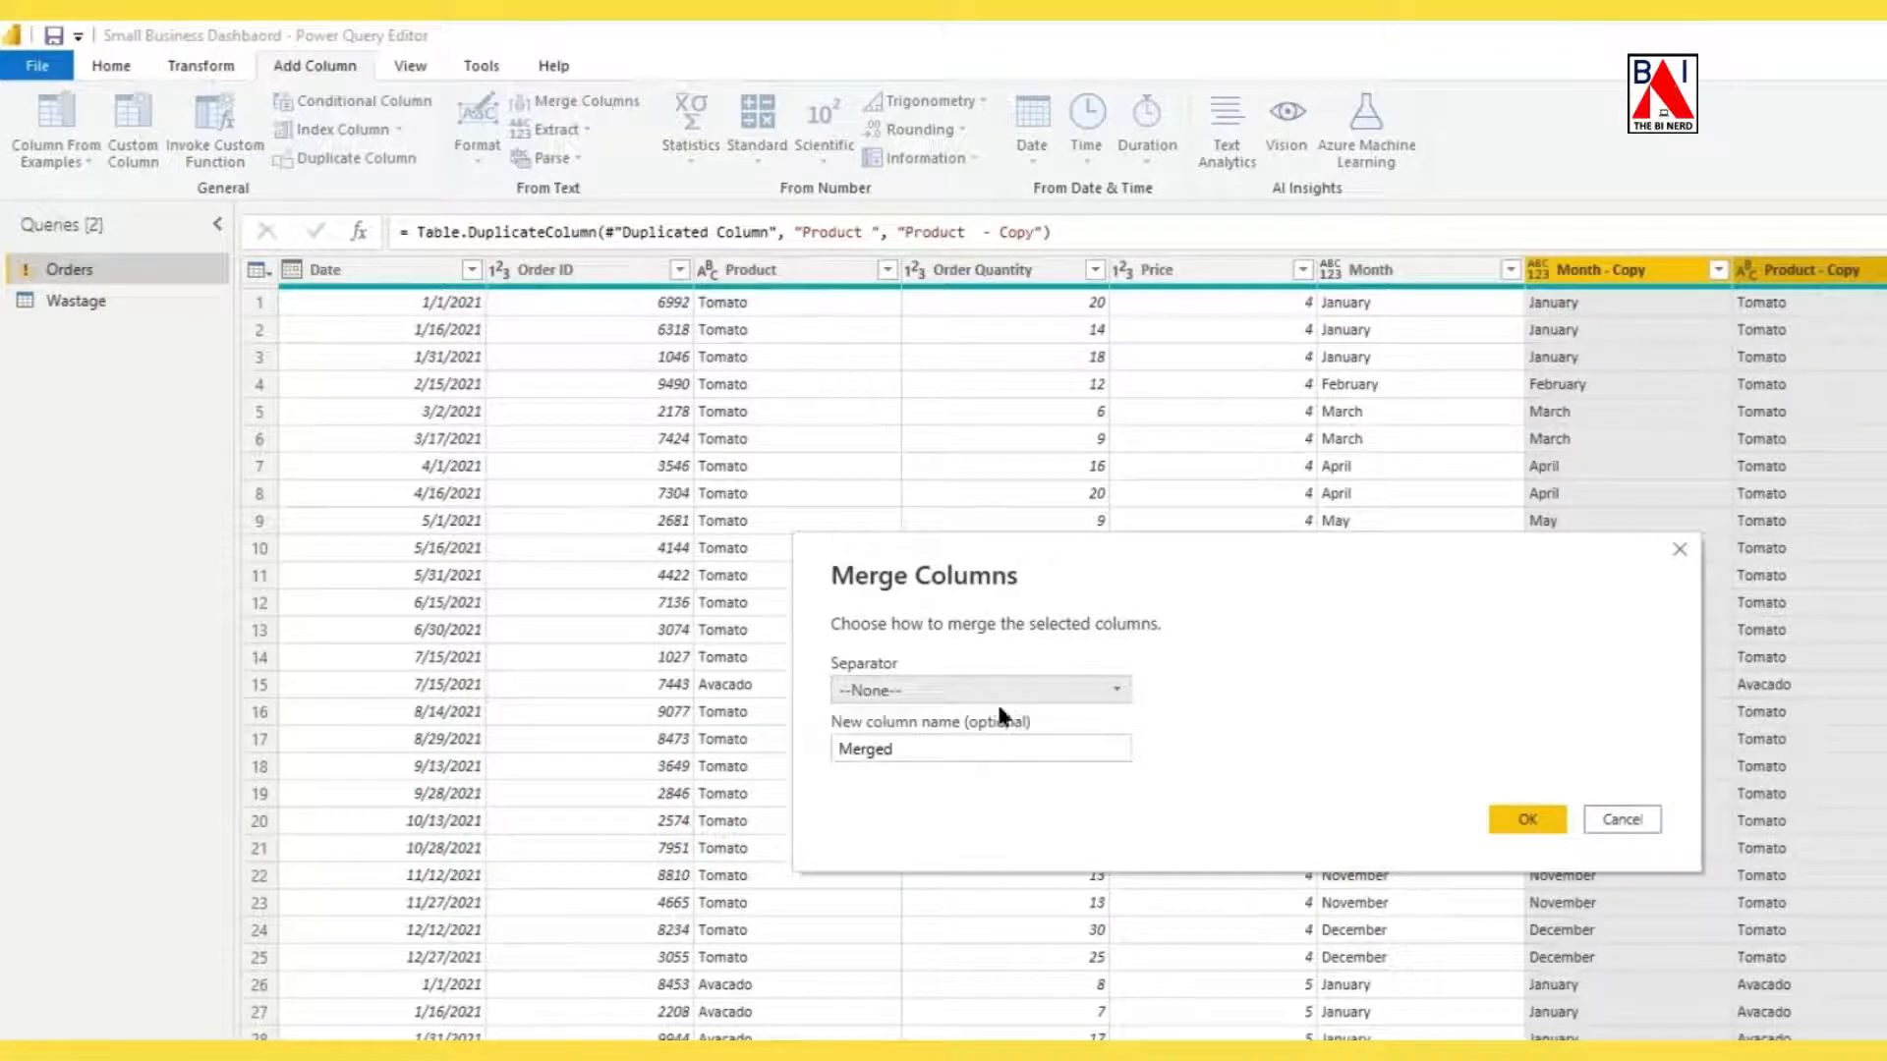
pyautogui.click(1022, 688)
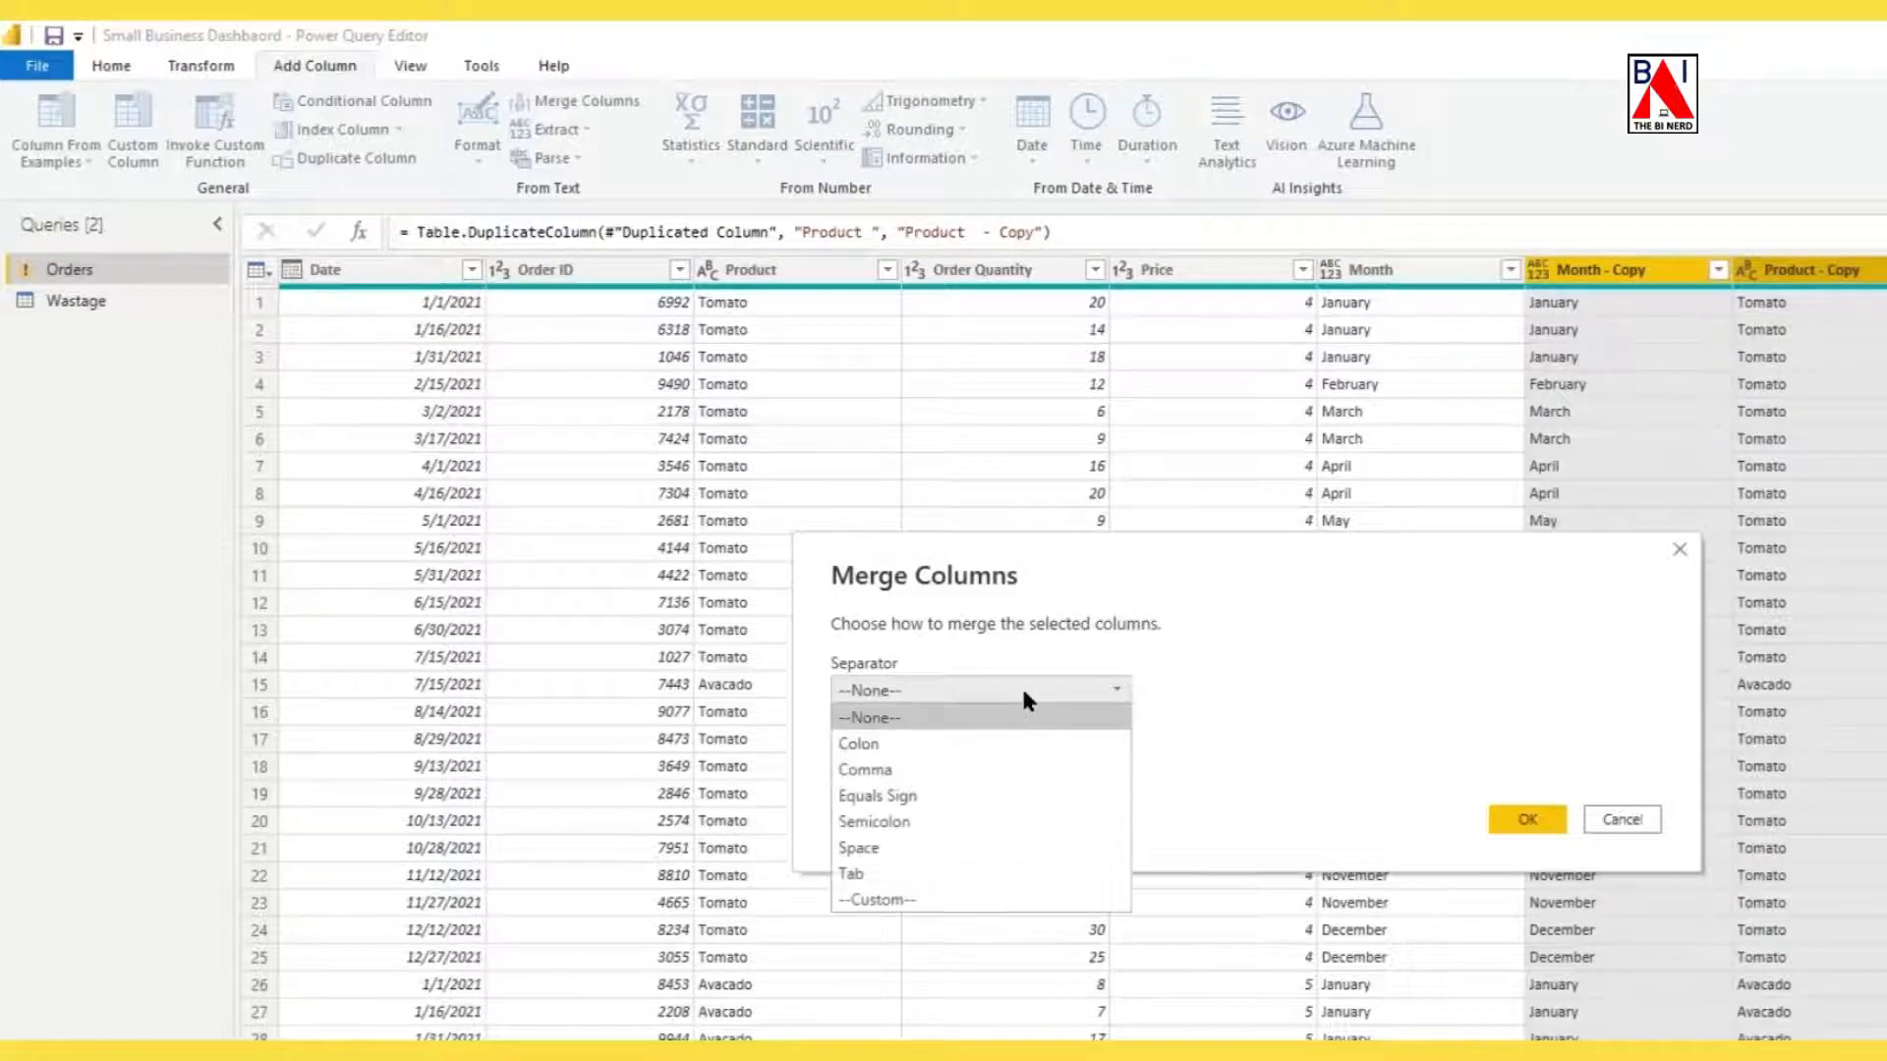
pyautogui.click(996, 739)
pyautogui.doubleClick(1046, 754)
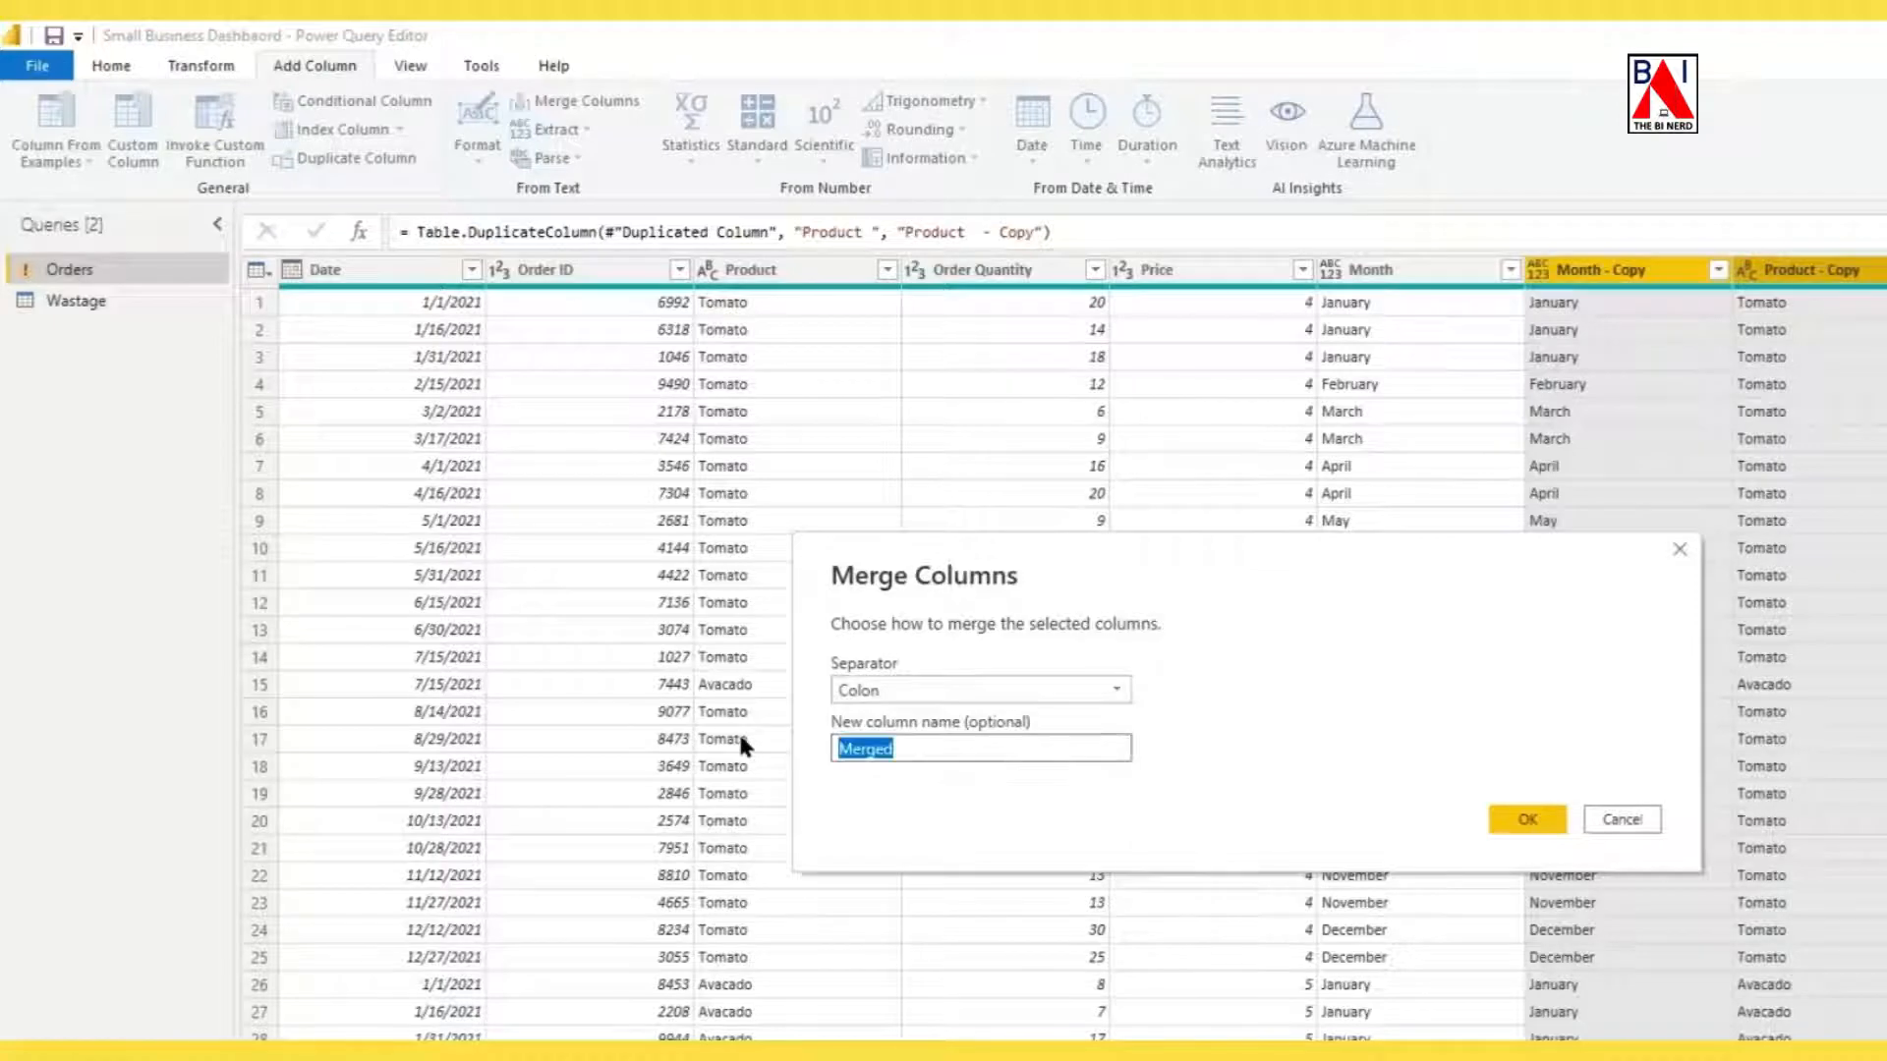
pyautogui.write('Unique Key 1')
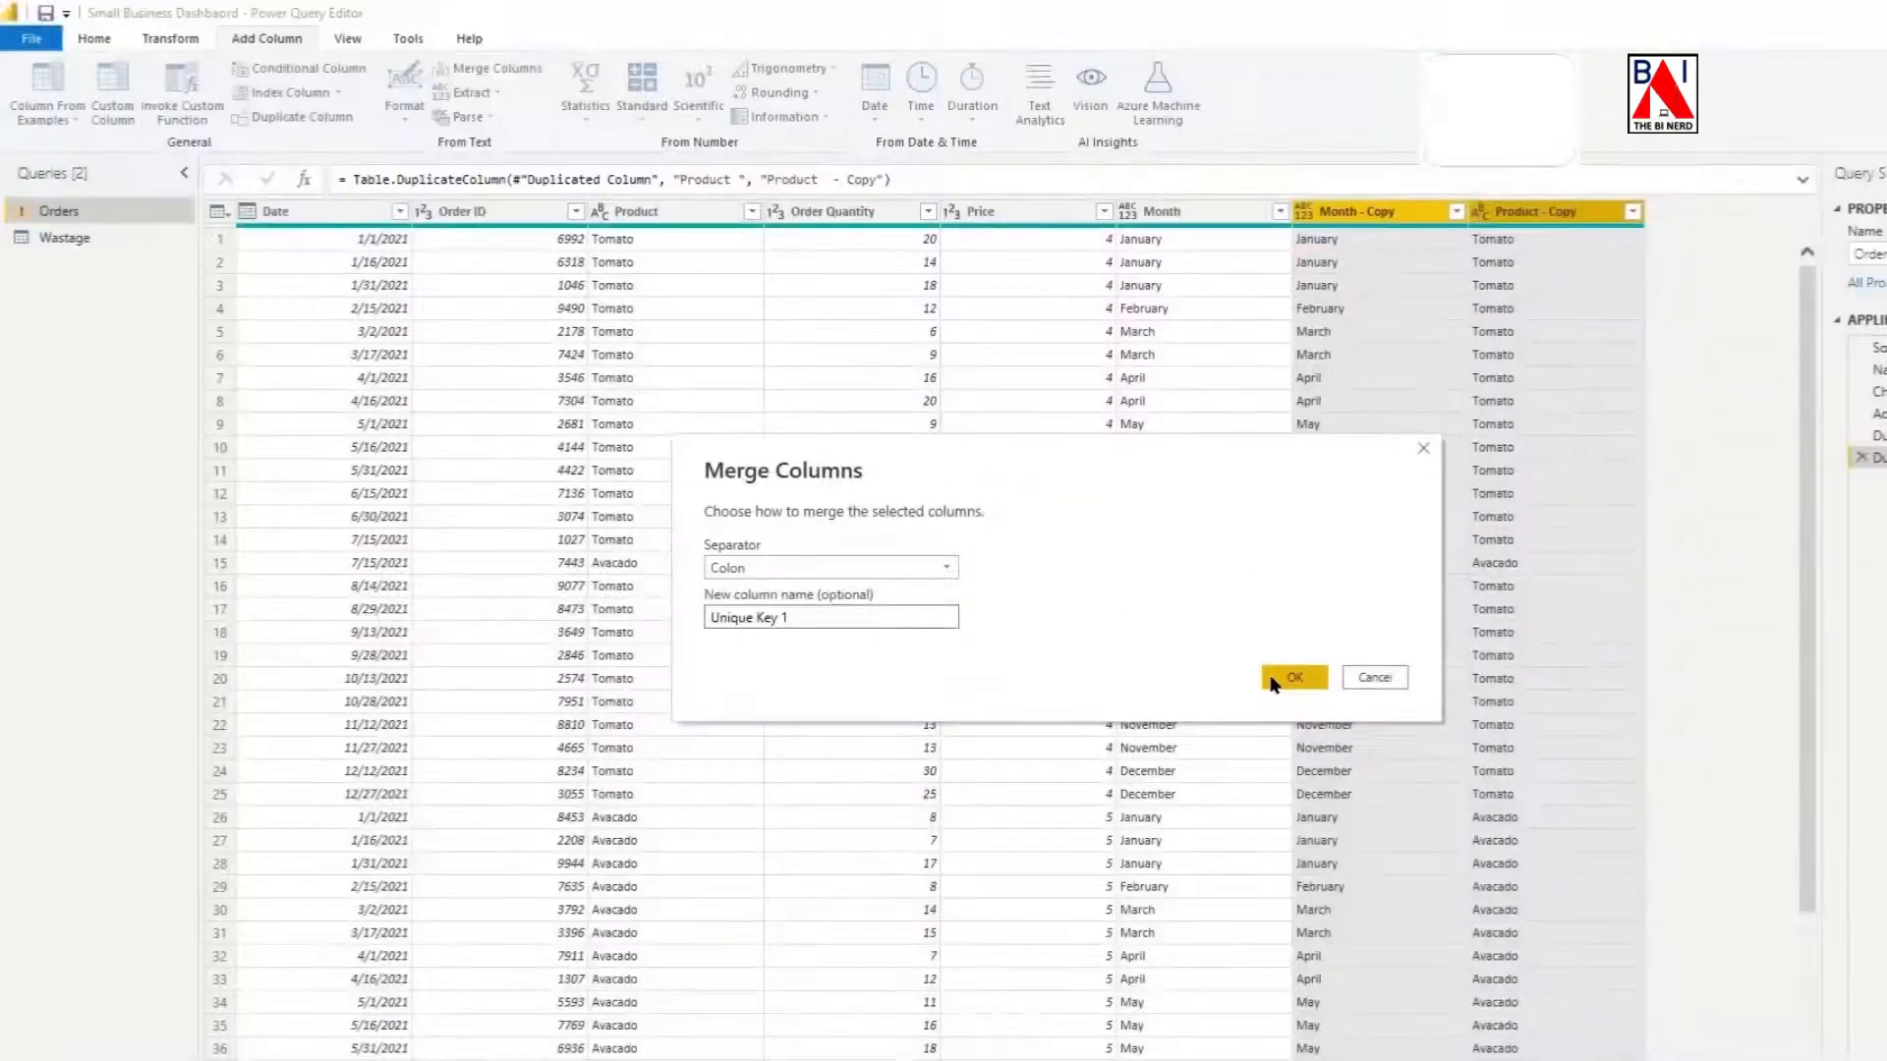
pyautogui.click(1526, 820)
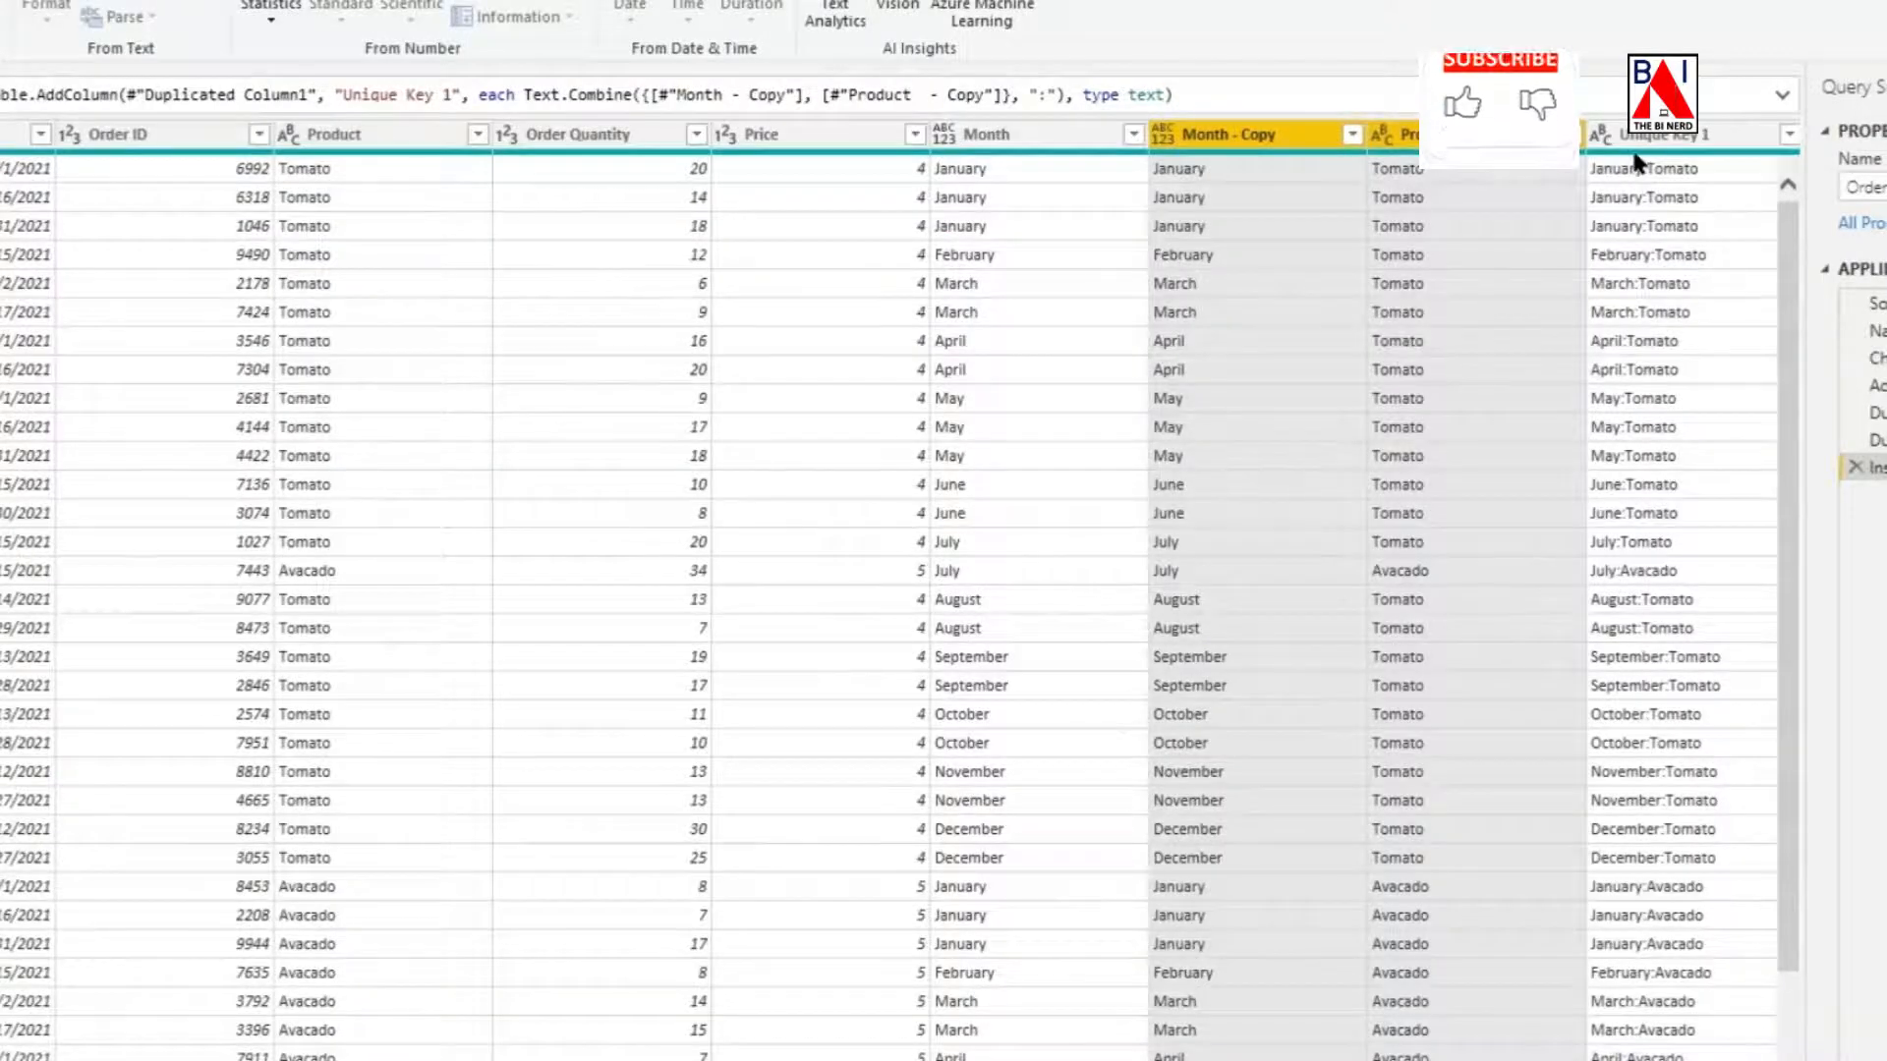
# Add a custom column named Month to the Wastage query with the formula Date.MonthName([Date]).
pyautogui.click(63, 241)
pyautogui.click(644, 213)
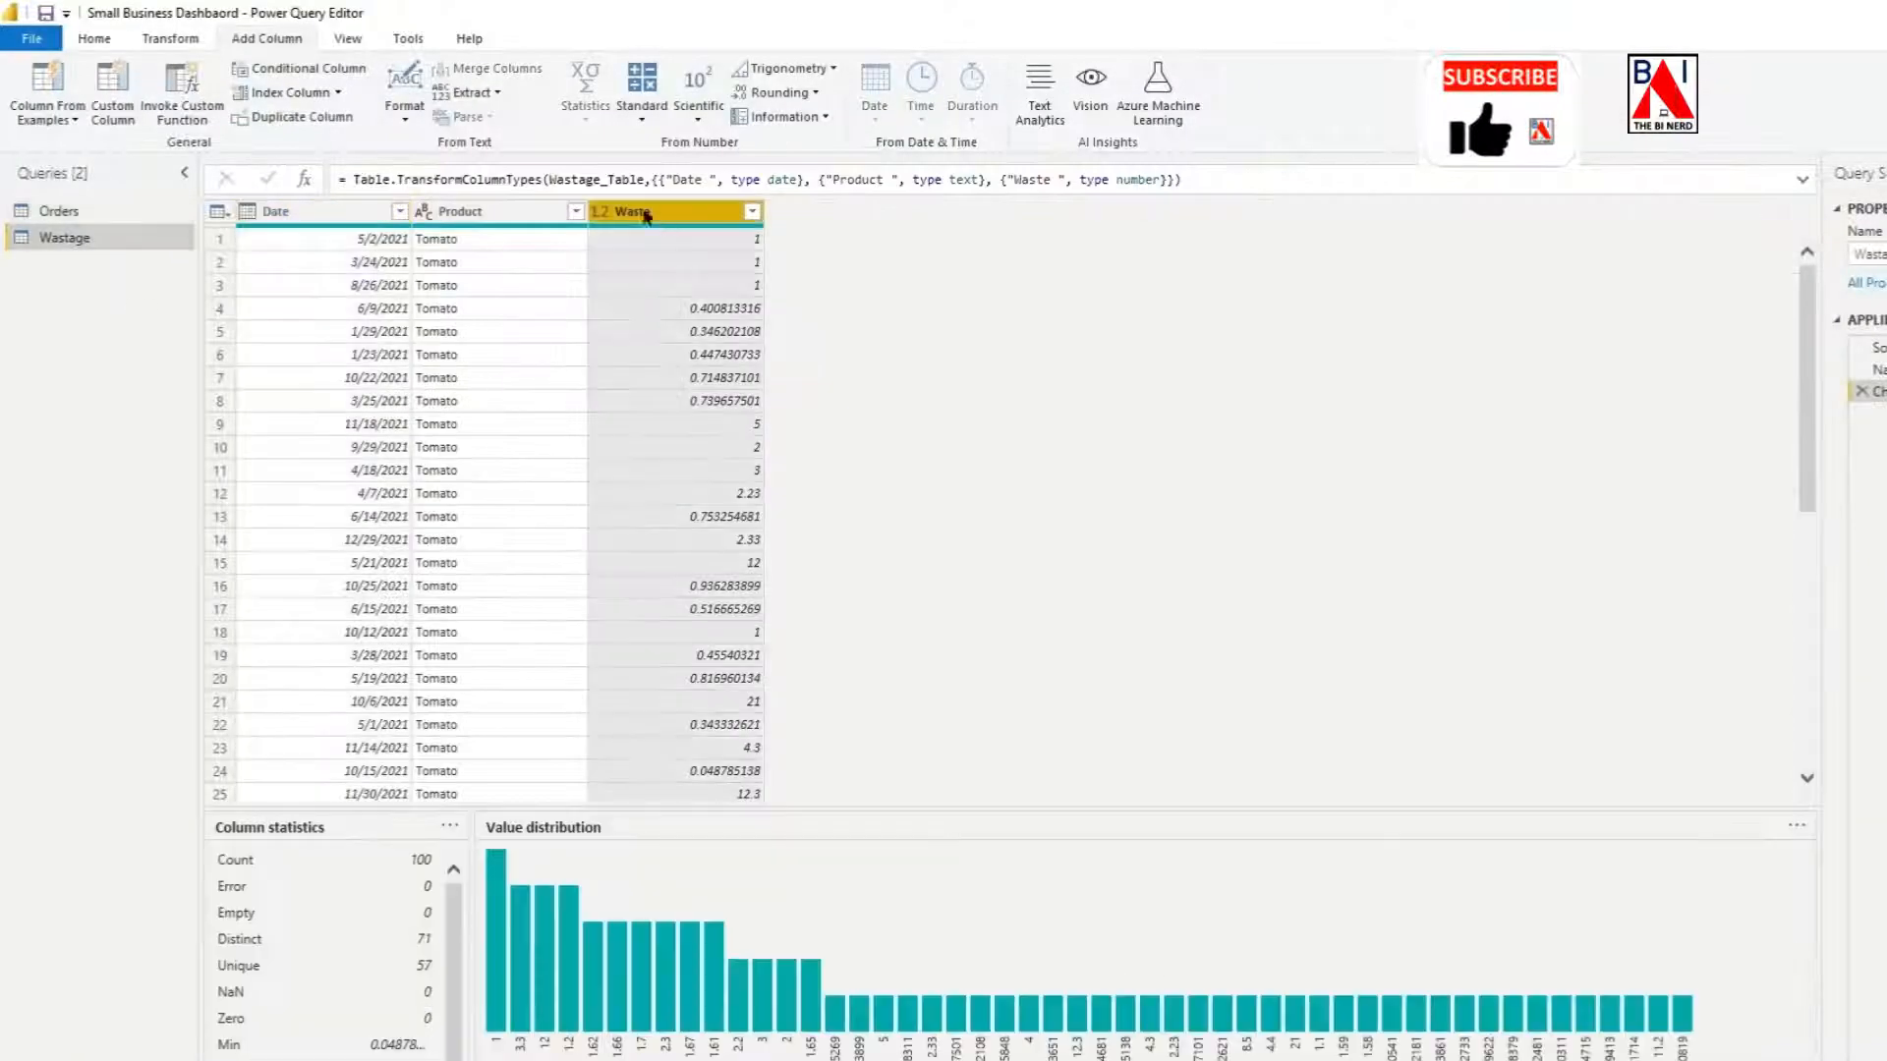
pyautogui.click(112, 93)
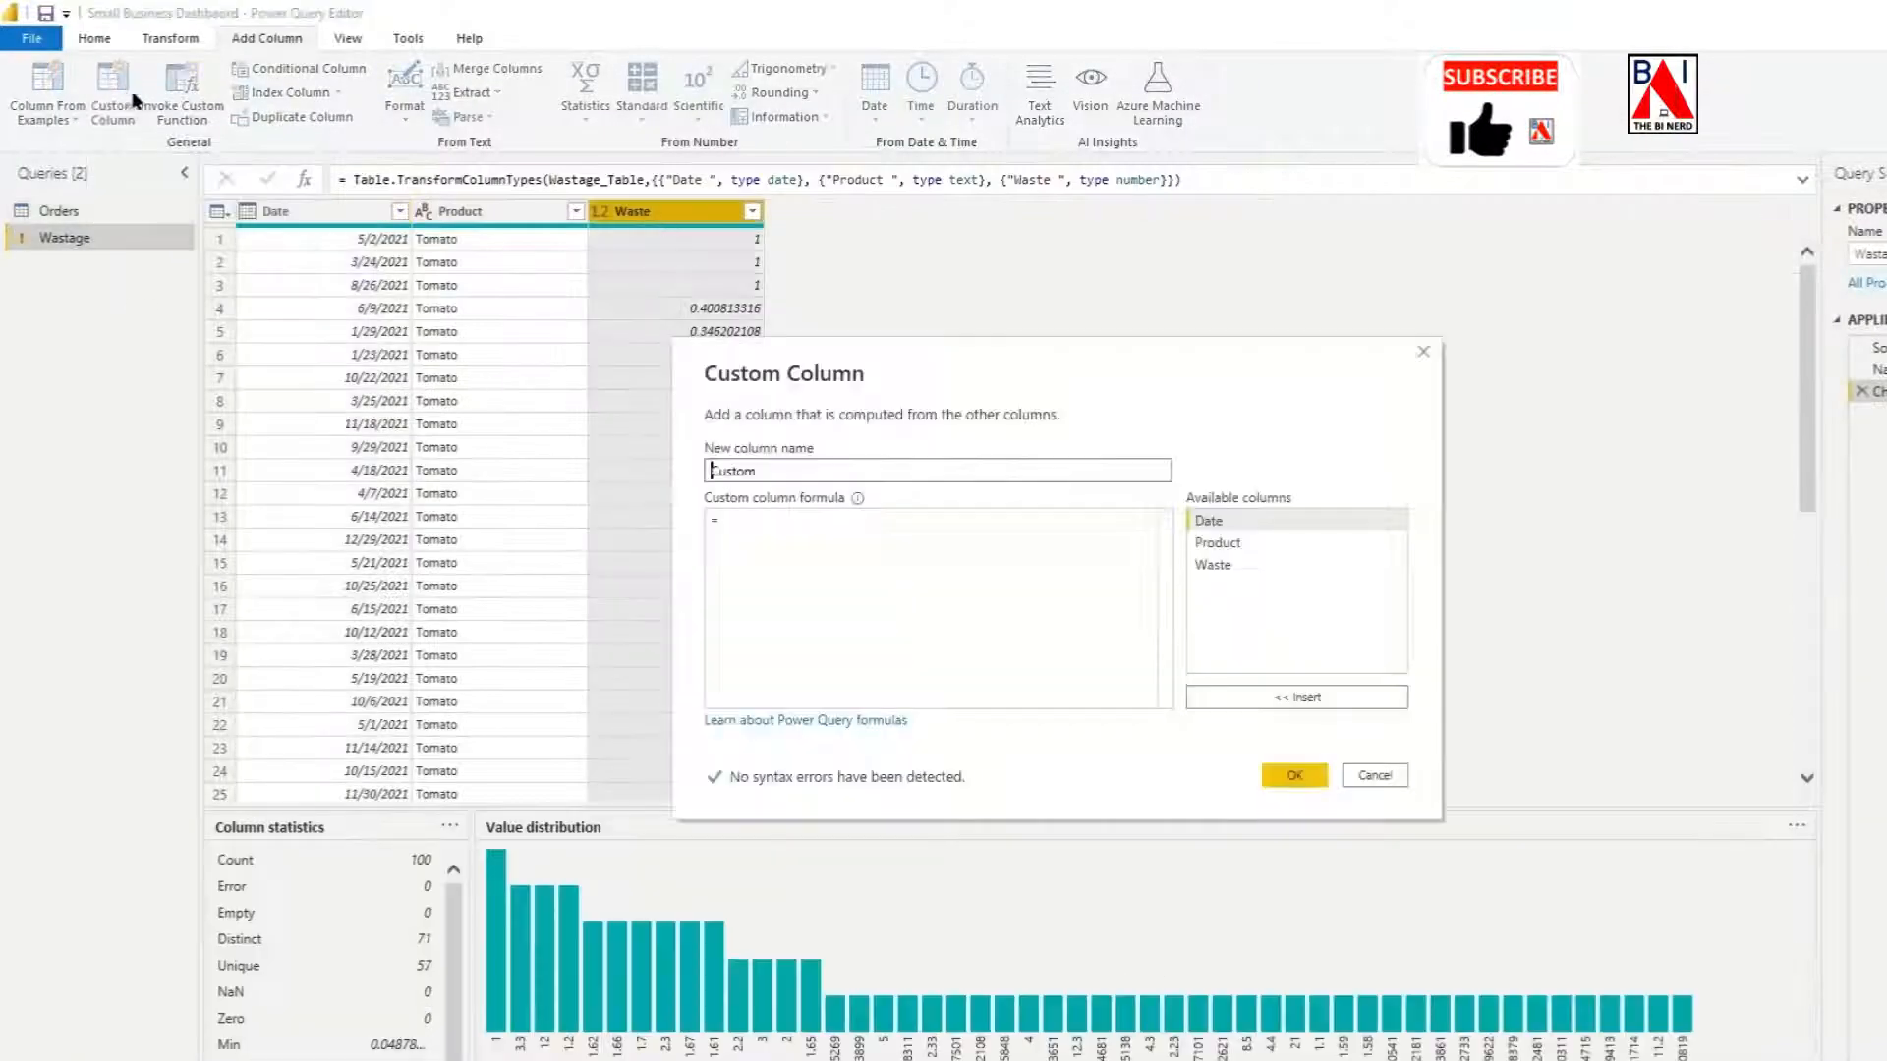
pyautogui.write('Month')
pyautogui.click(792, 519)
pyautogui.write('month')
pyautogui.press('Down')
pyautogui.press('Tab')
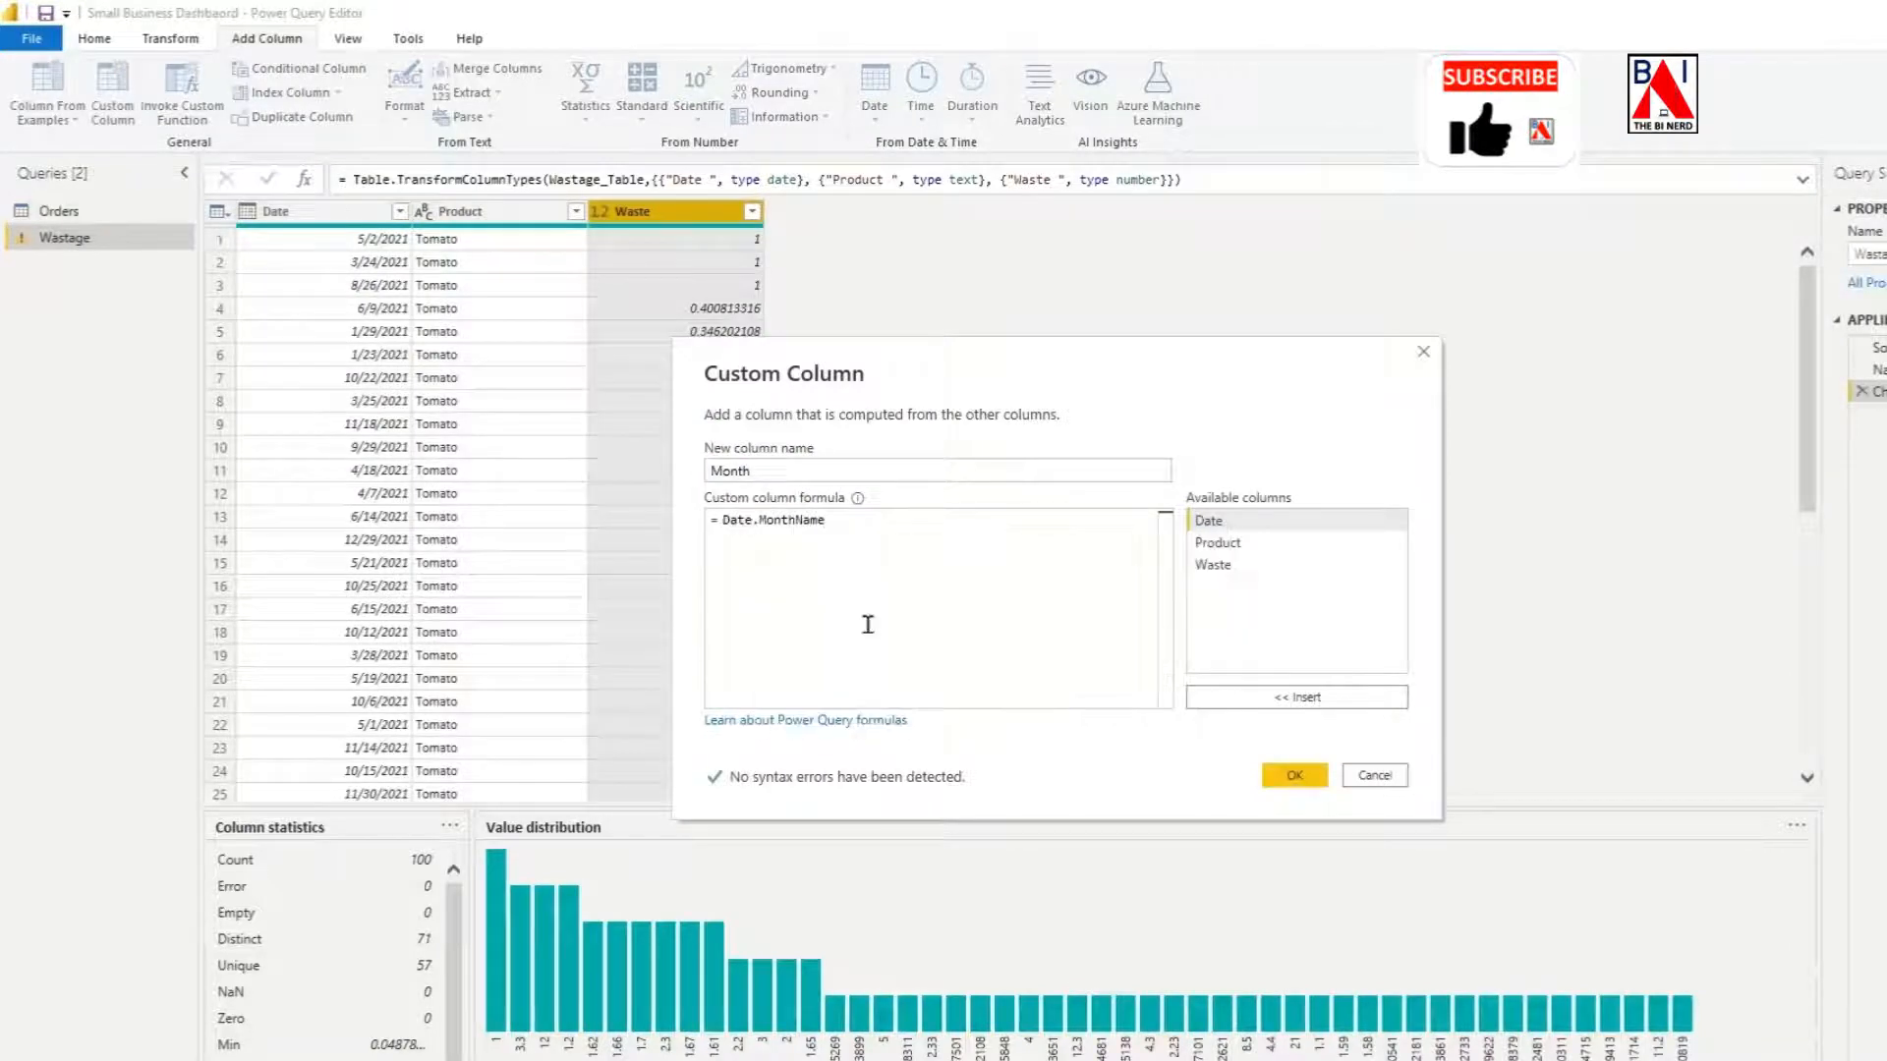
pyautogui.write('([Date)')
pyautogui.click(1295, 776)
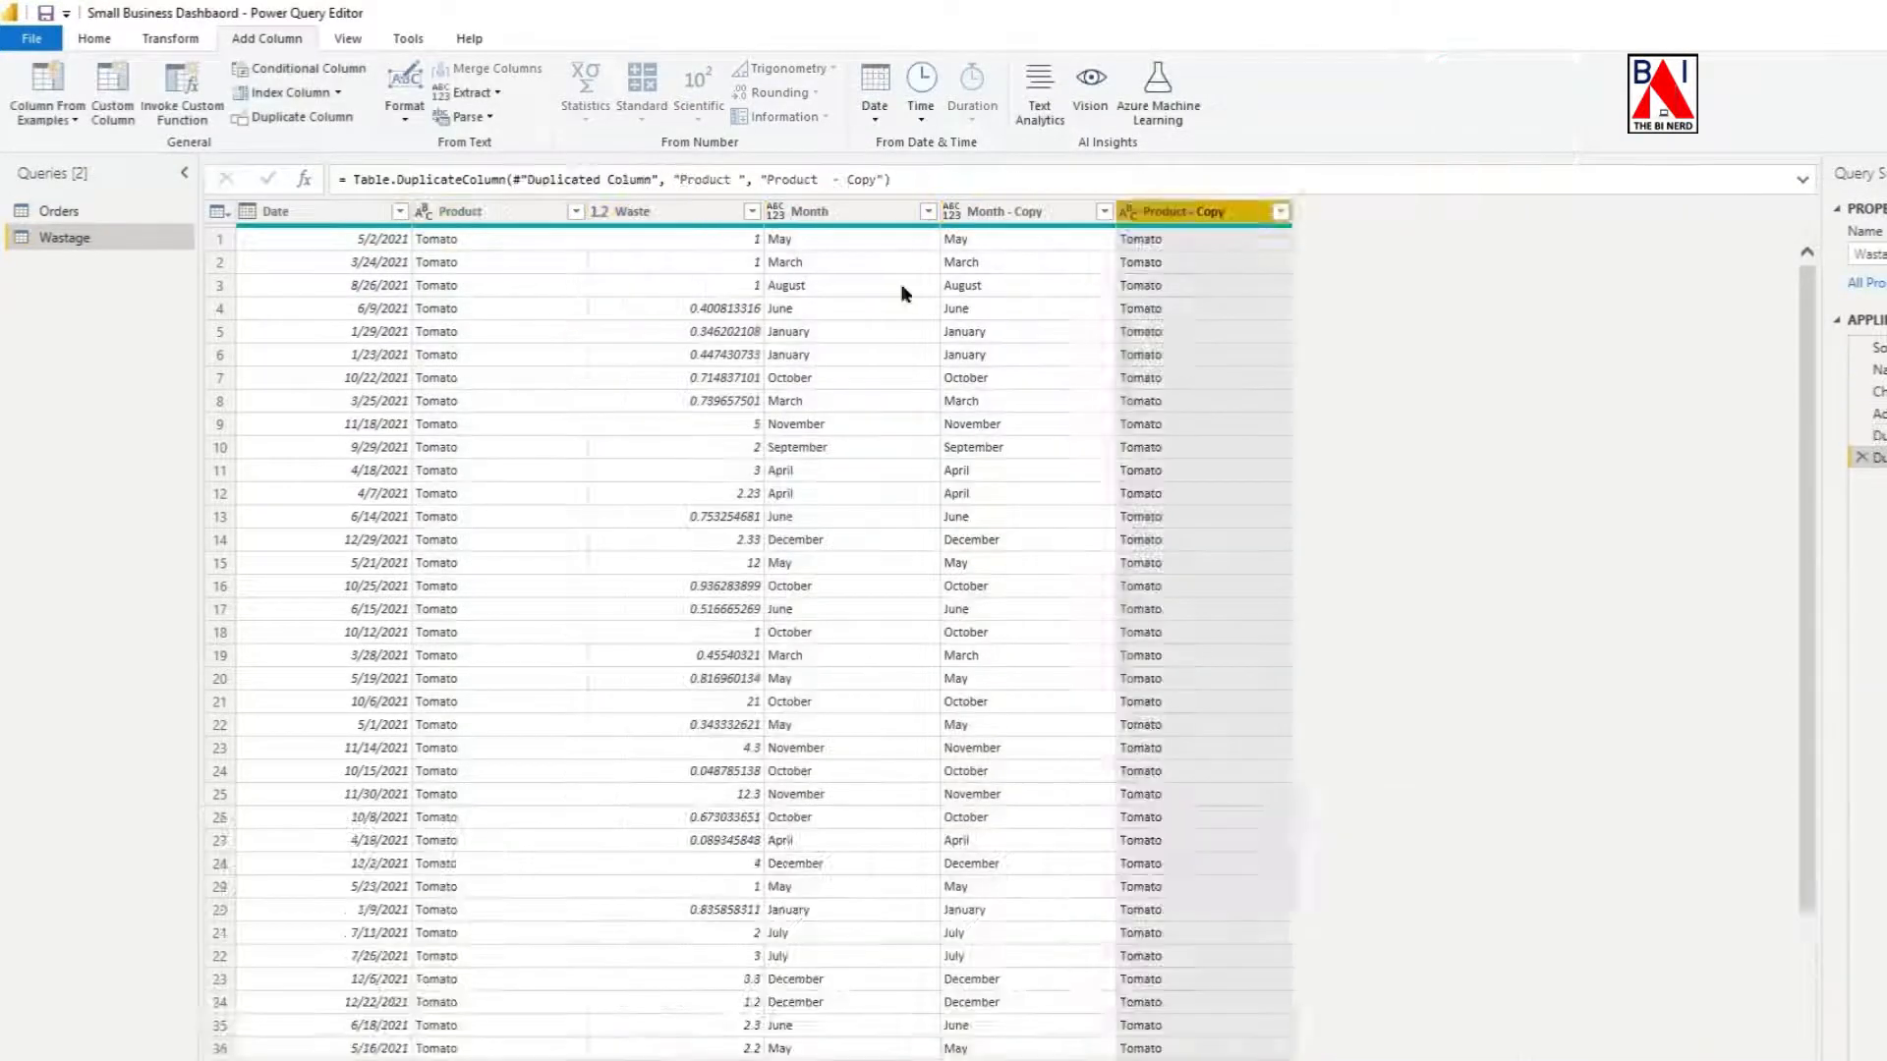
# Merge the Month - Copy and Product - Copy columns of Wastage into a new column named Unique Key 2, separated by a colon.
pyautogui.click(503, 72)
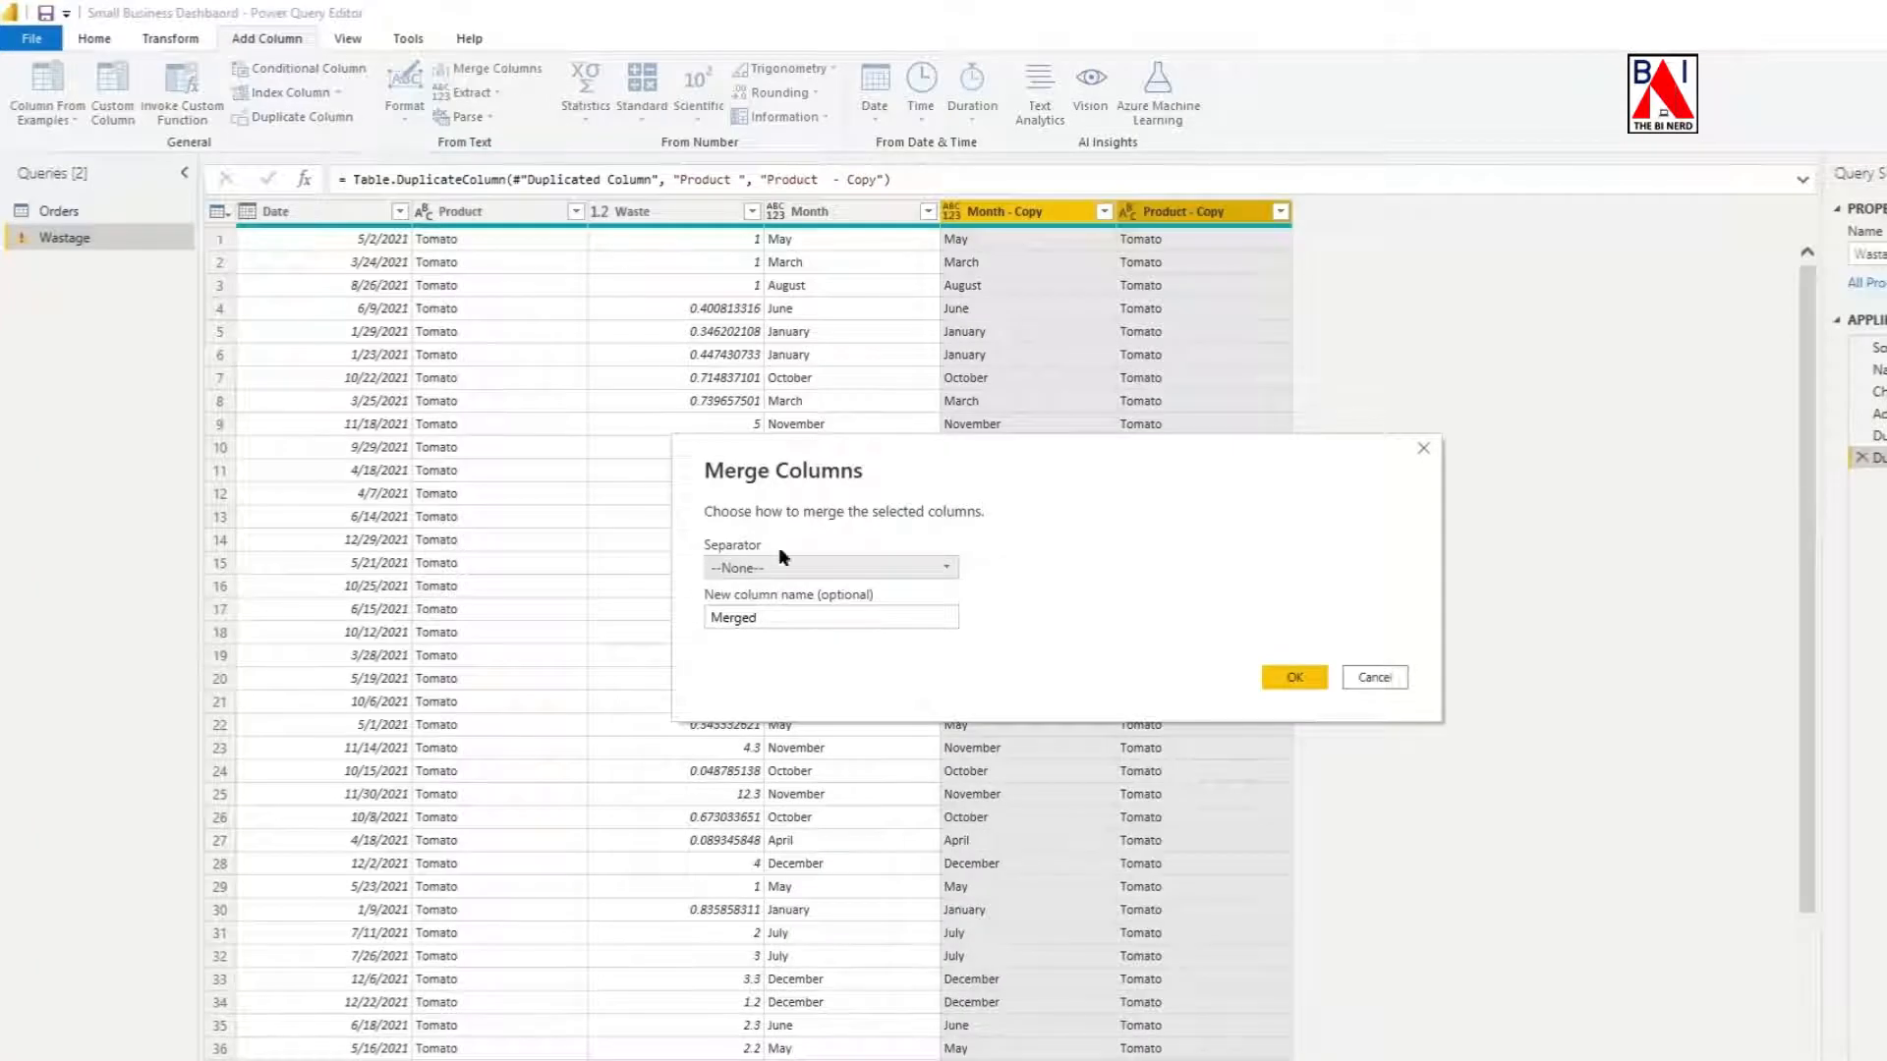
pyautogui.click(811, 617)
pyautogui.click(823, 569)
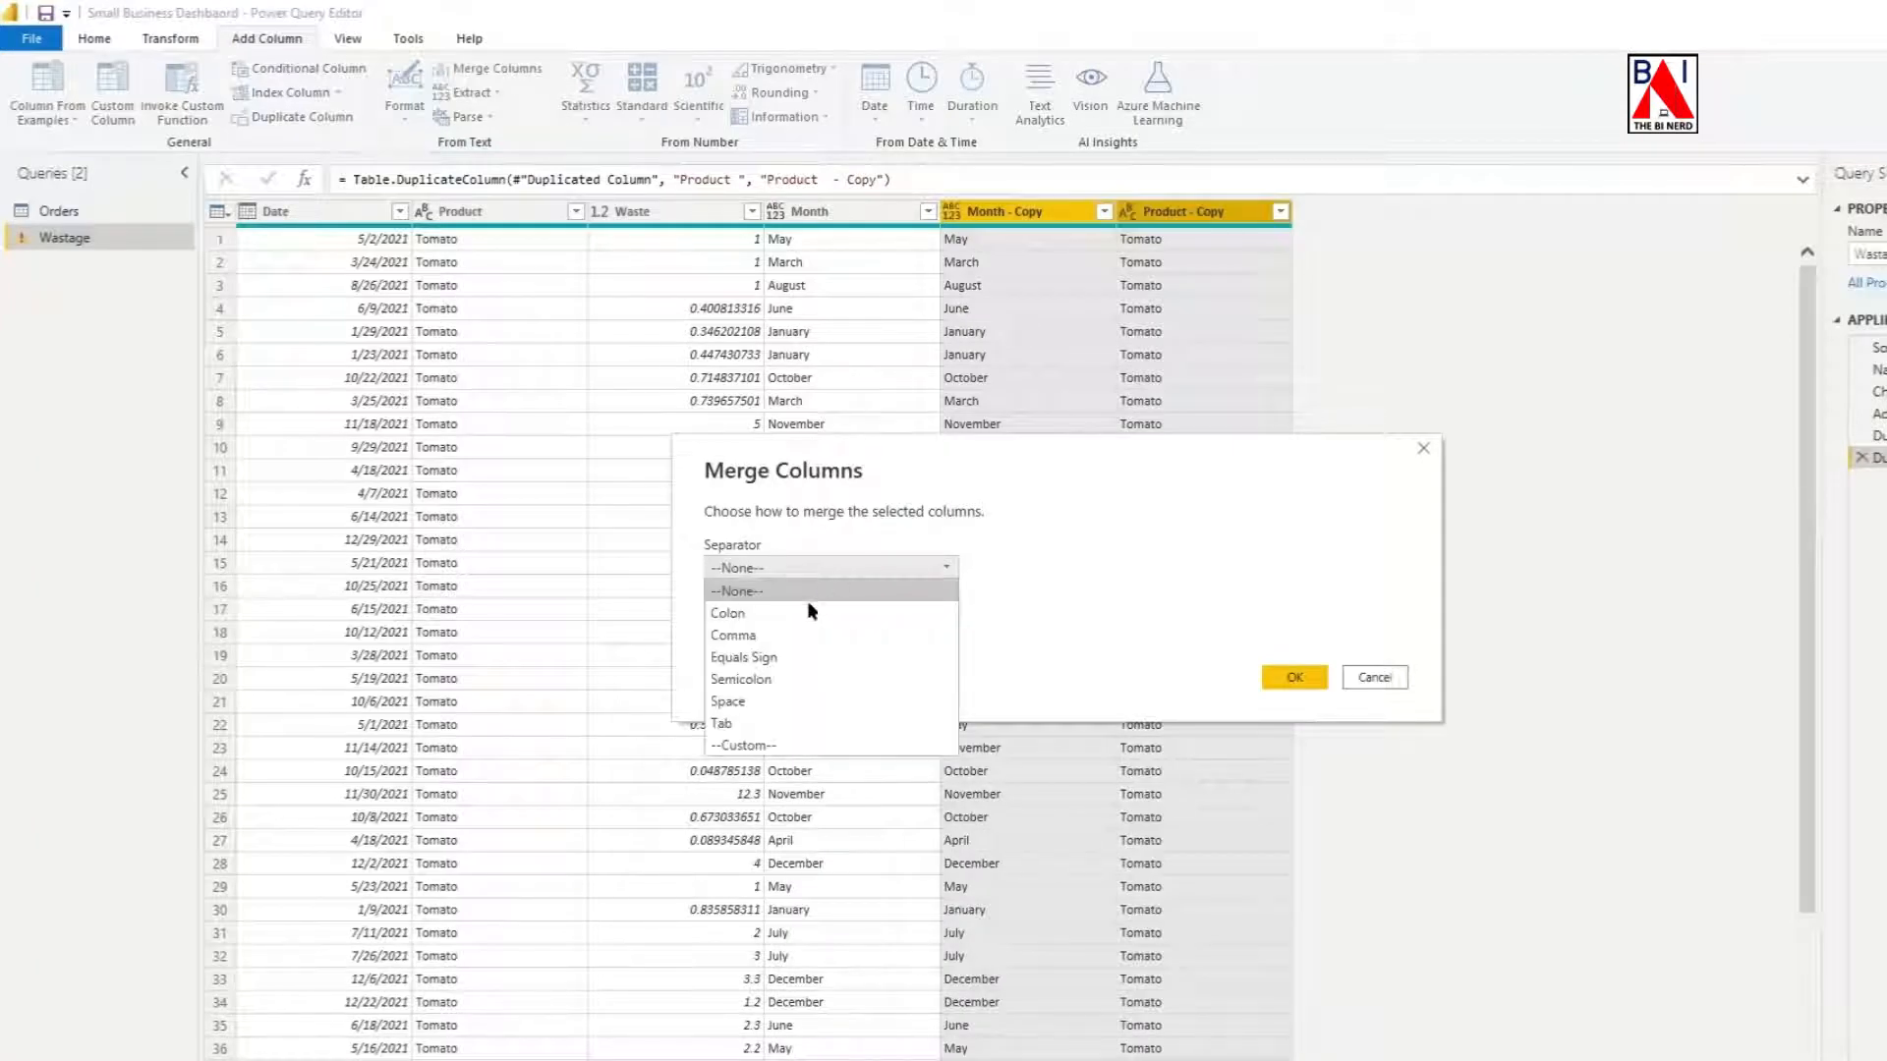
pyautogui.click(801, 614)
pyautogui.doubleClick(778, 617)
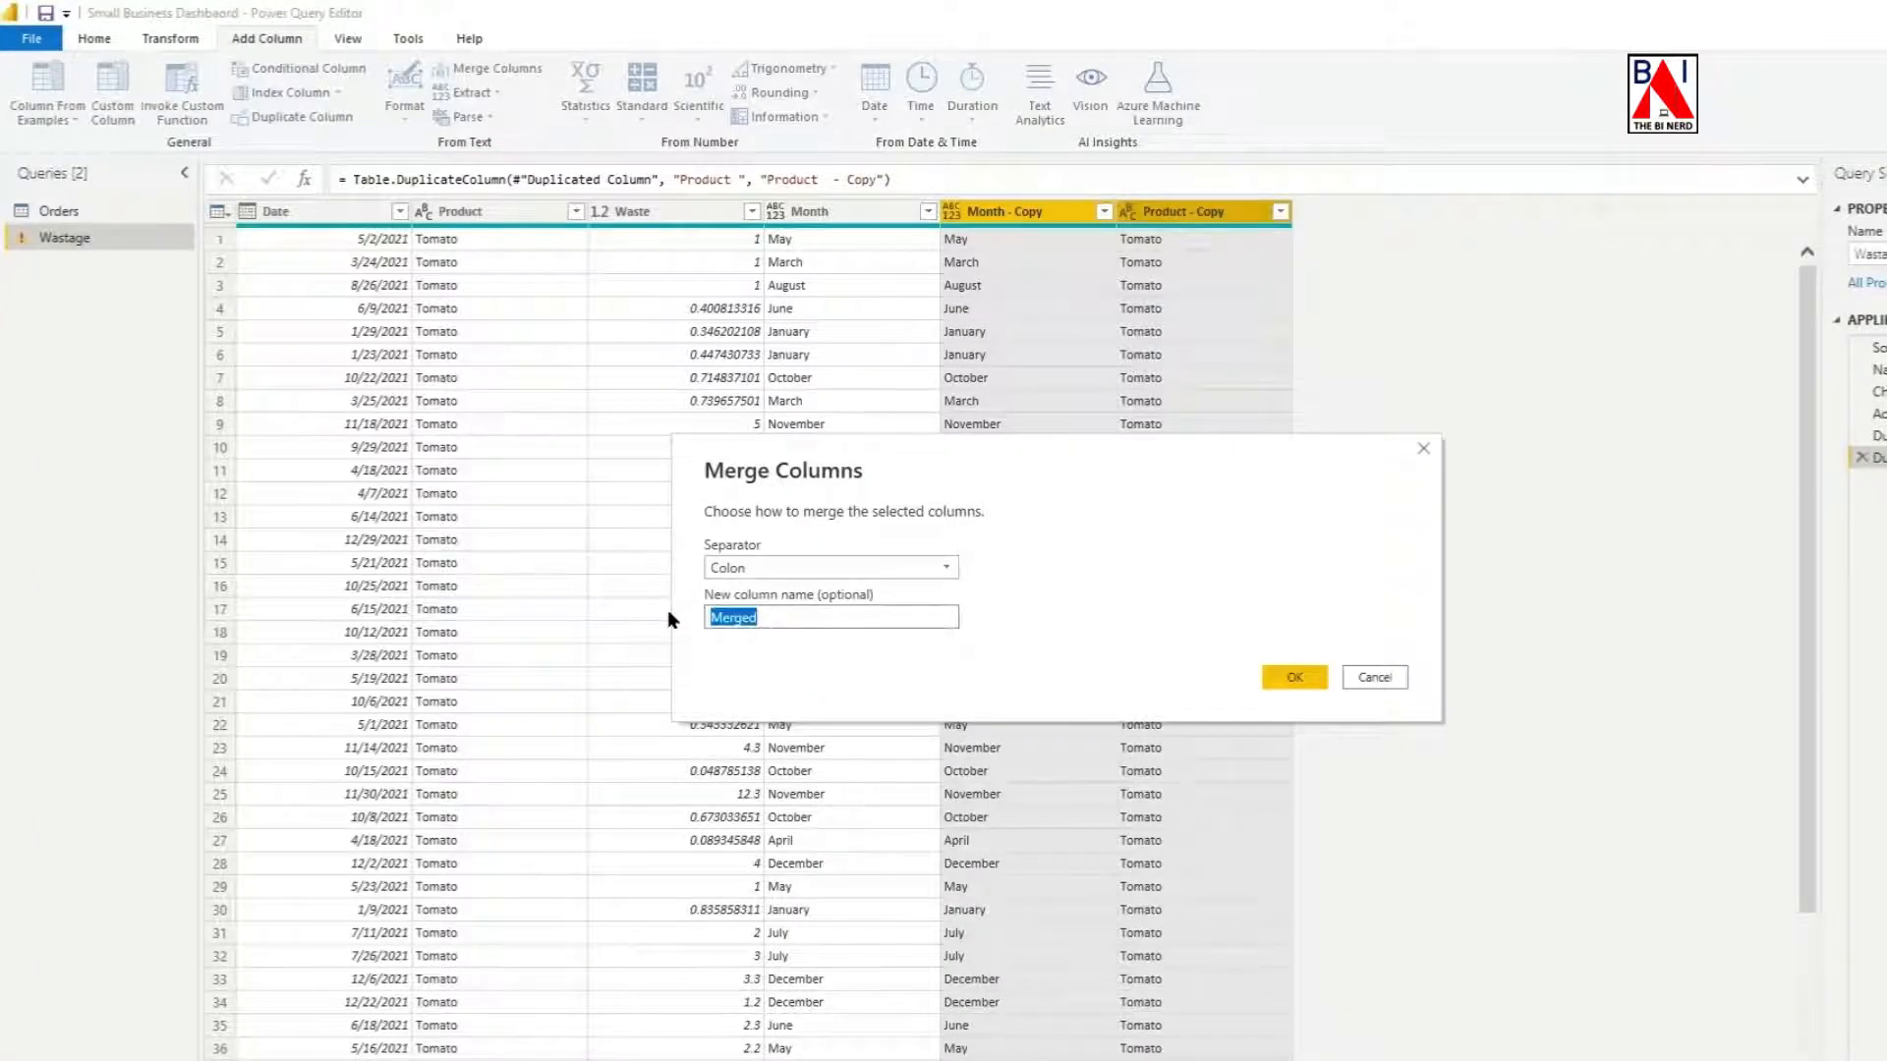
pyautogui.write('Unique Key 2')
pyautogui.click(1294, 678)
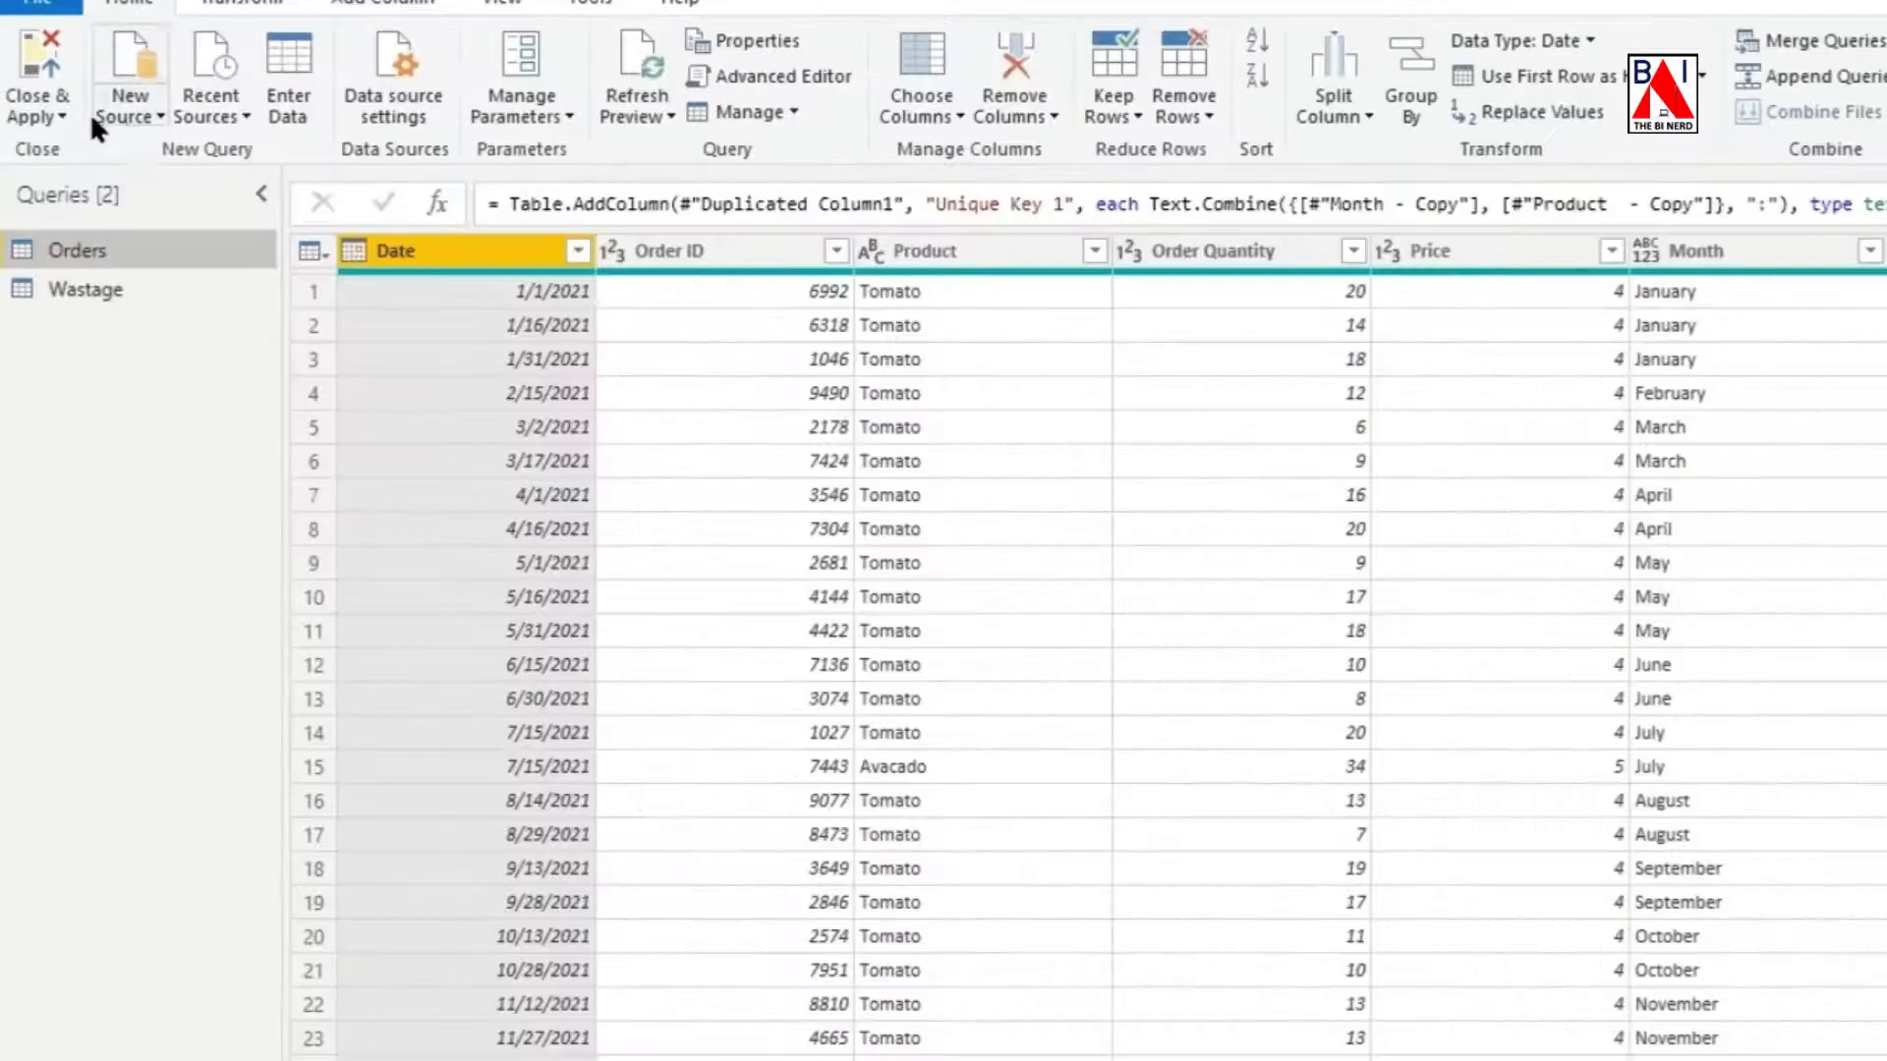
# Close the query editor with the changes applied and open the data model diagram.
pyautogui.click(61, 110)
pyautogui.click(65, 153)
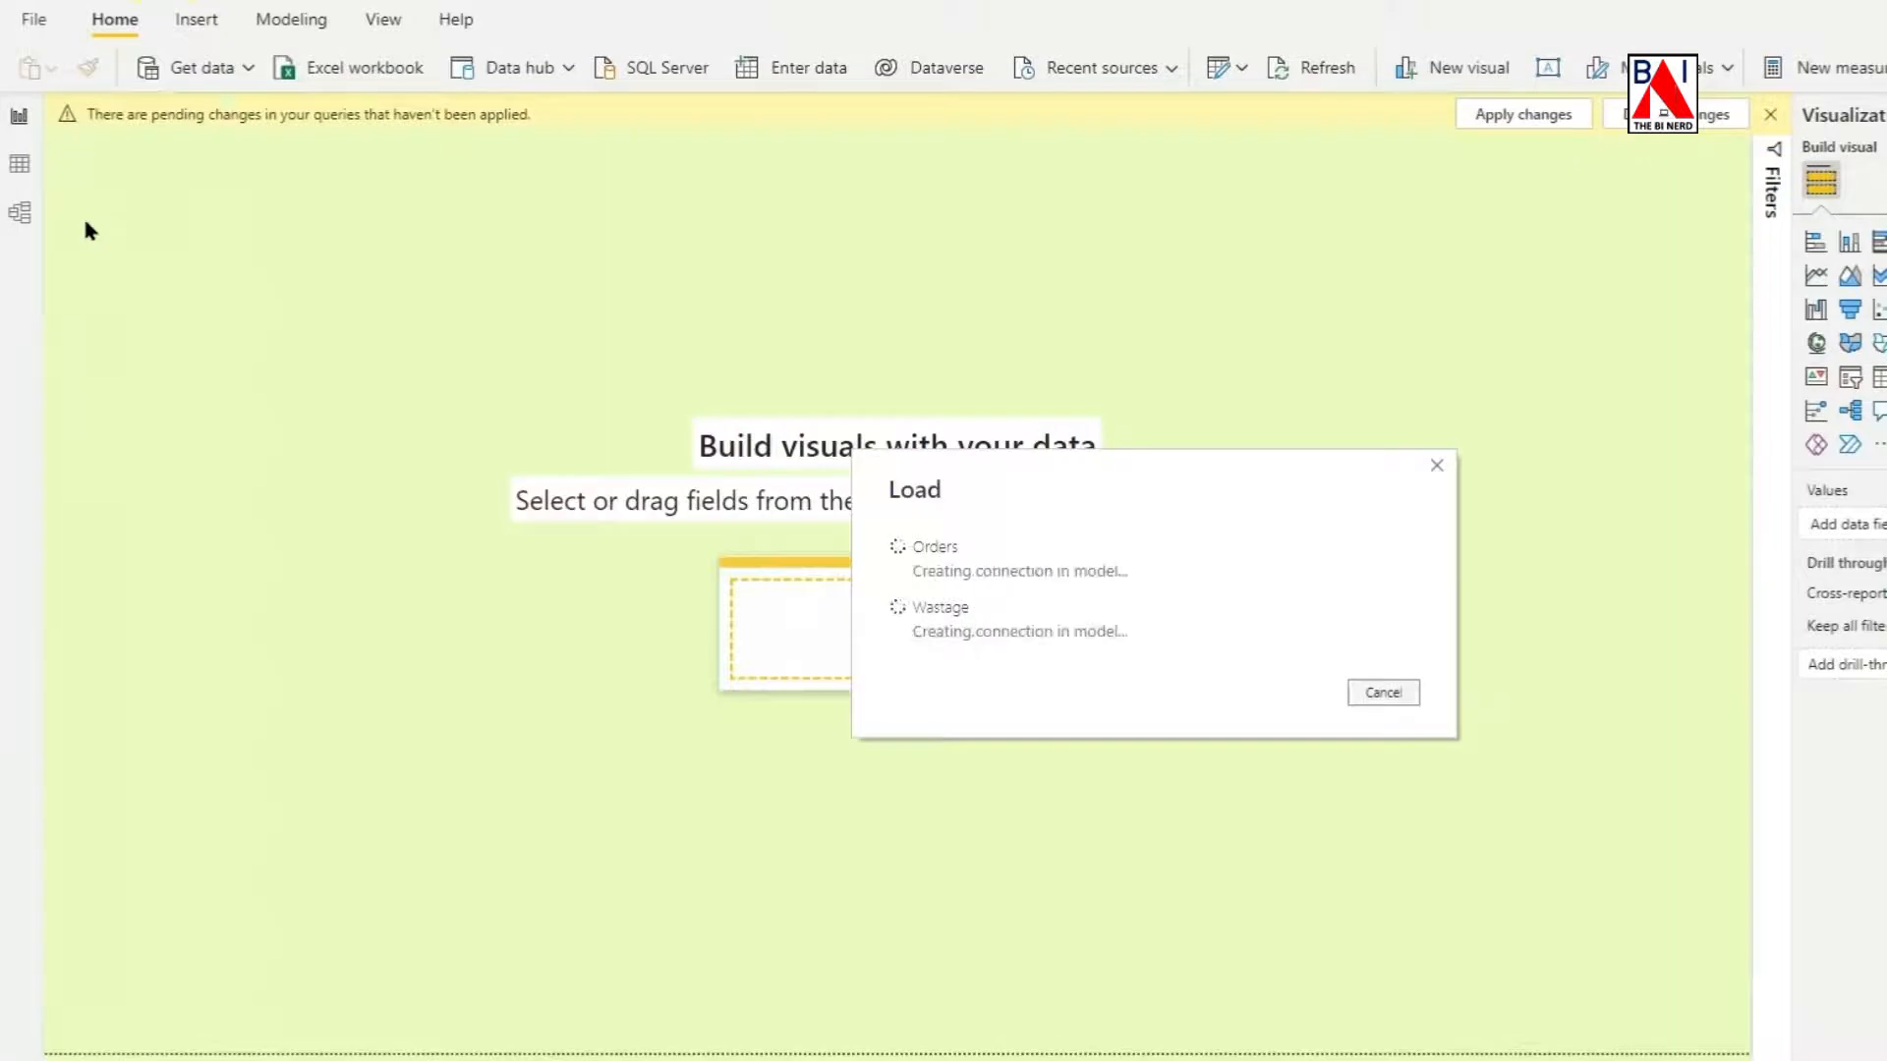
pyautogui.click(20, 217)
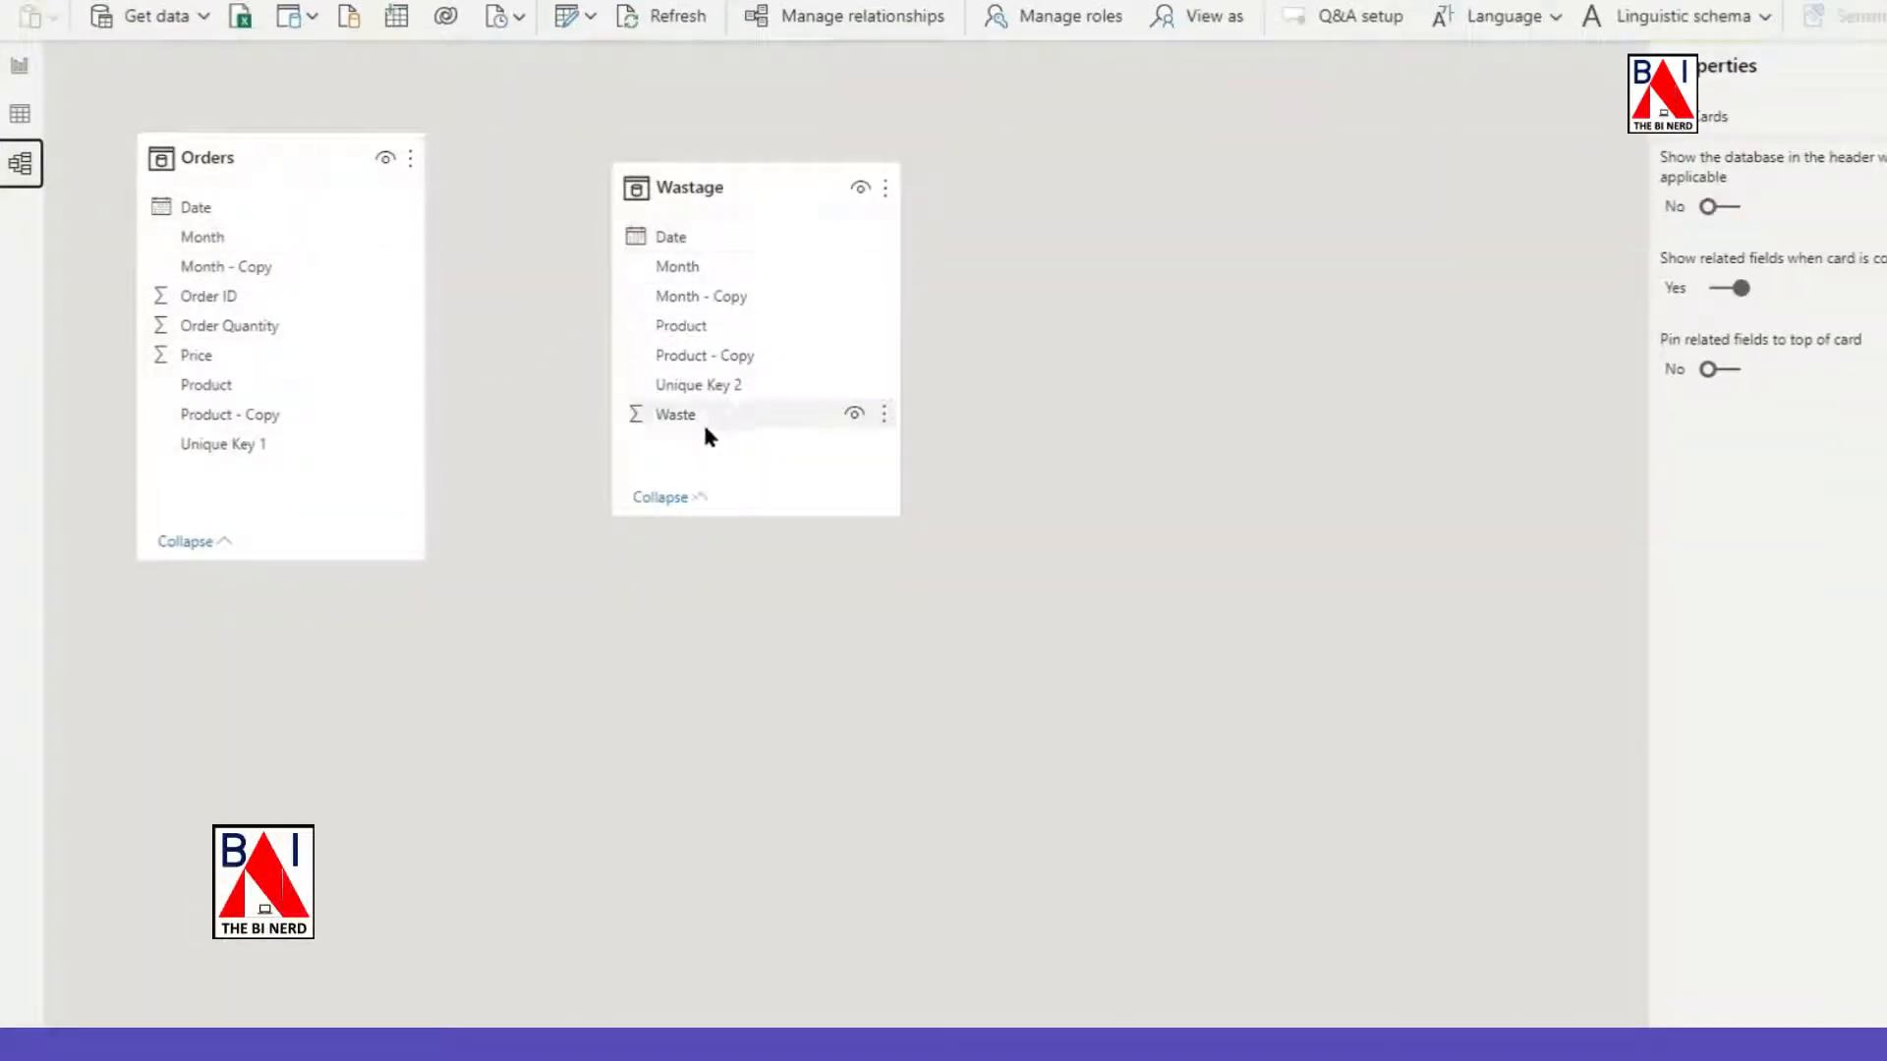
# Create a many-to-many relationship between Unique Key 1 in Orders and Unique Key 2 in Wastage, applying the security filter in both directions.
pyautogui.moveTo(278, 440); pyautogui.dragTo(704, 393)
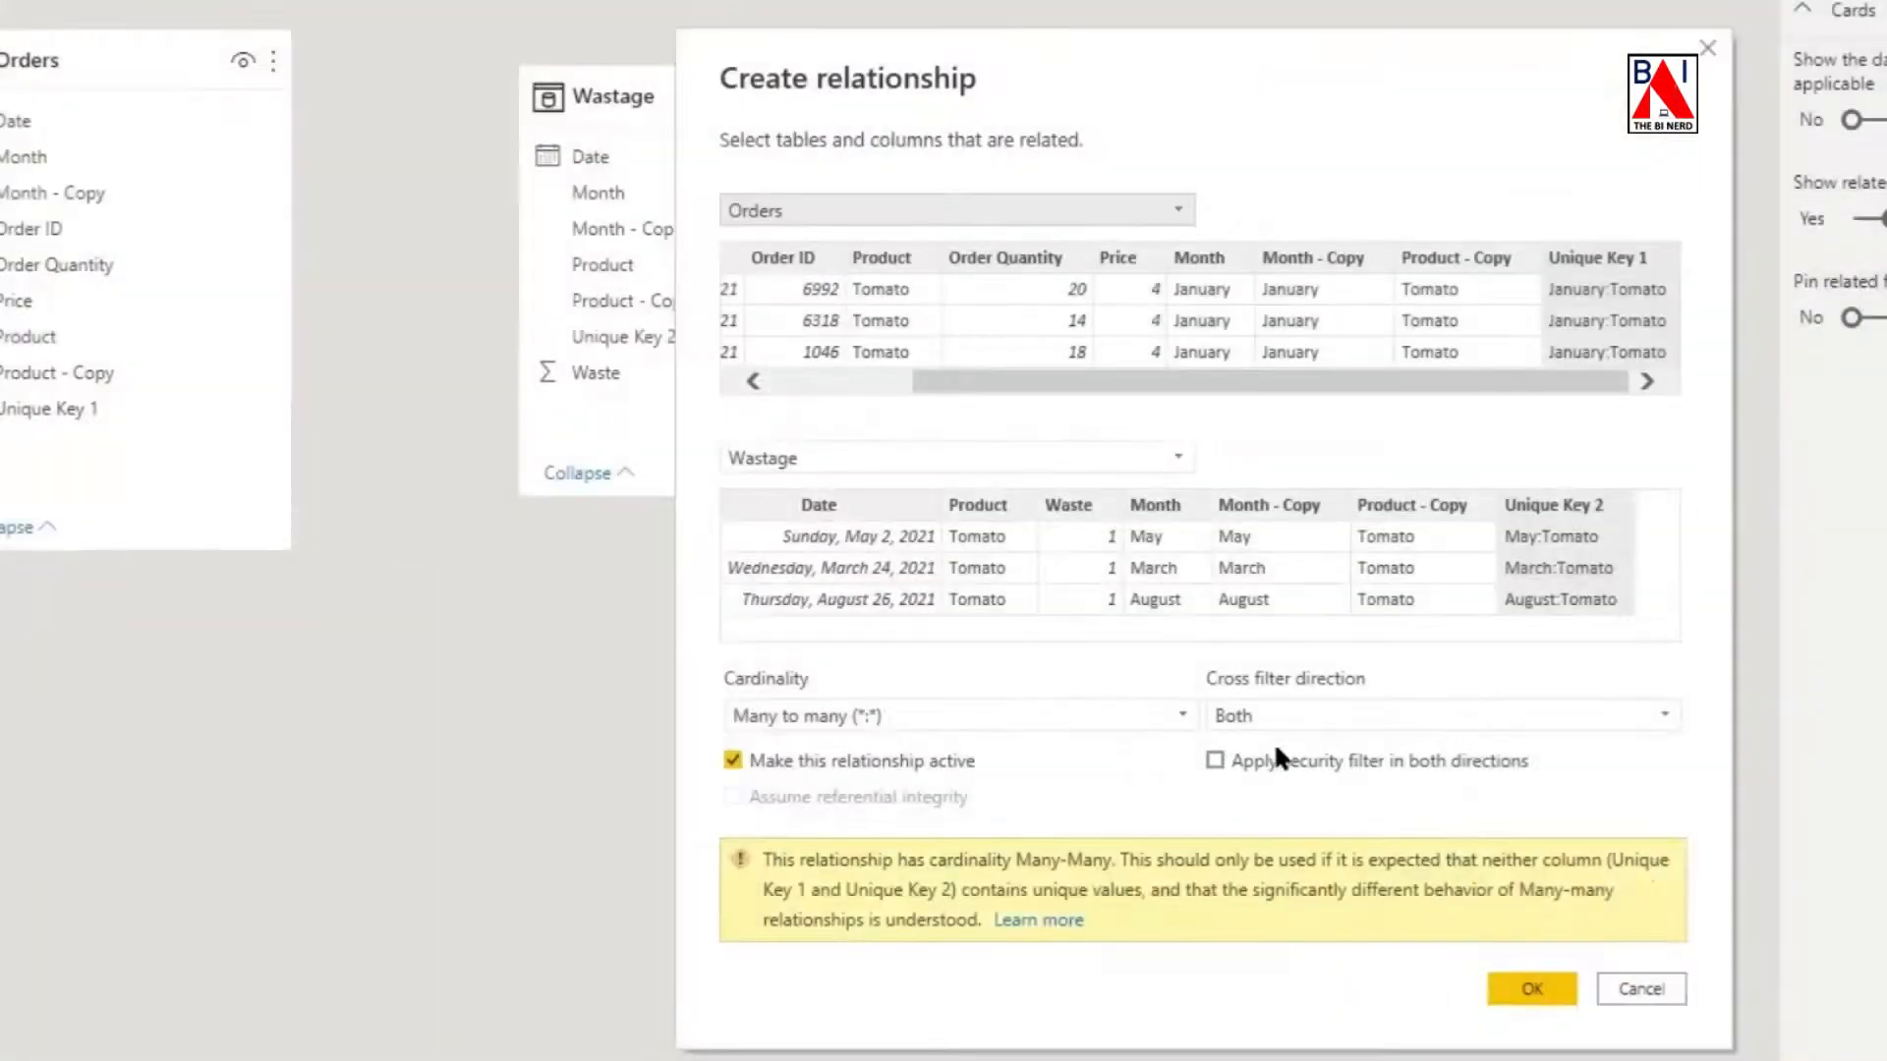
pyautogui.click(1217, 762)
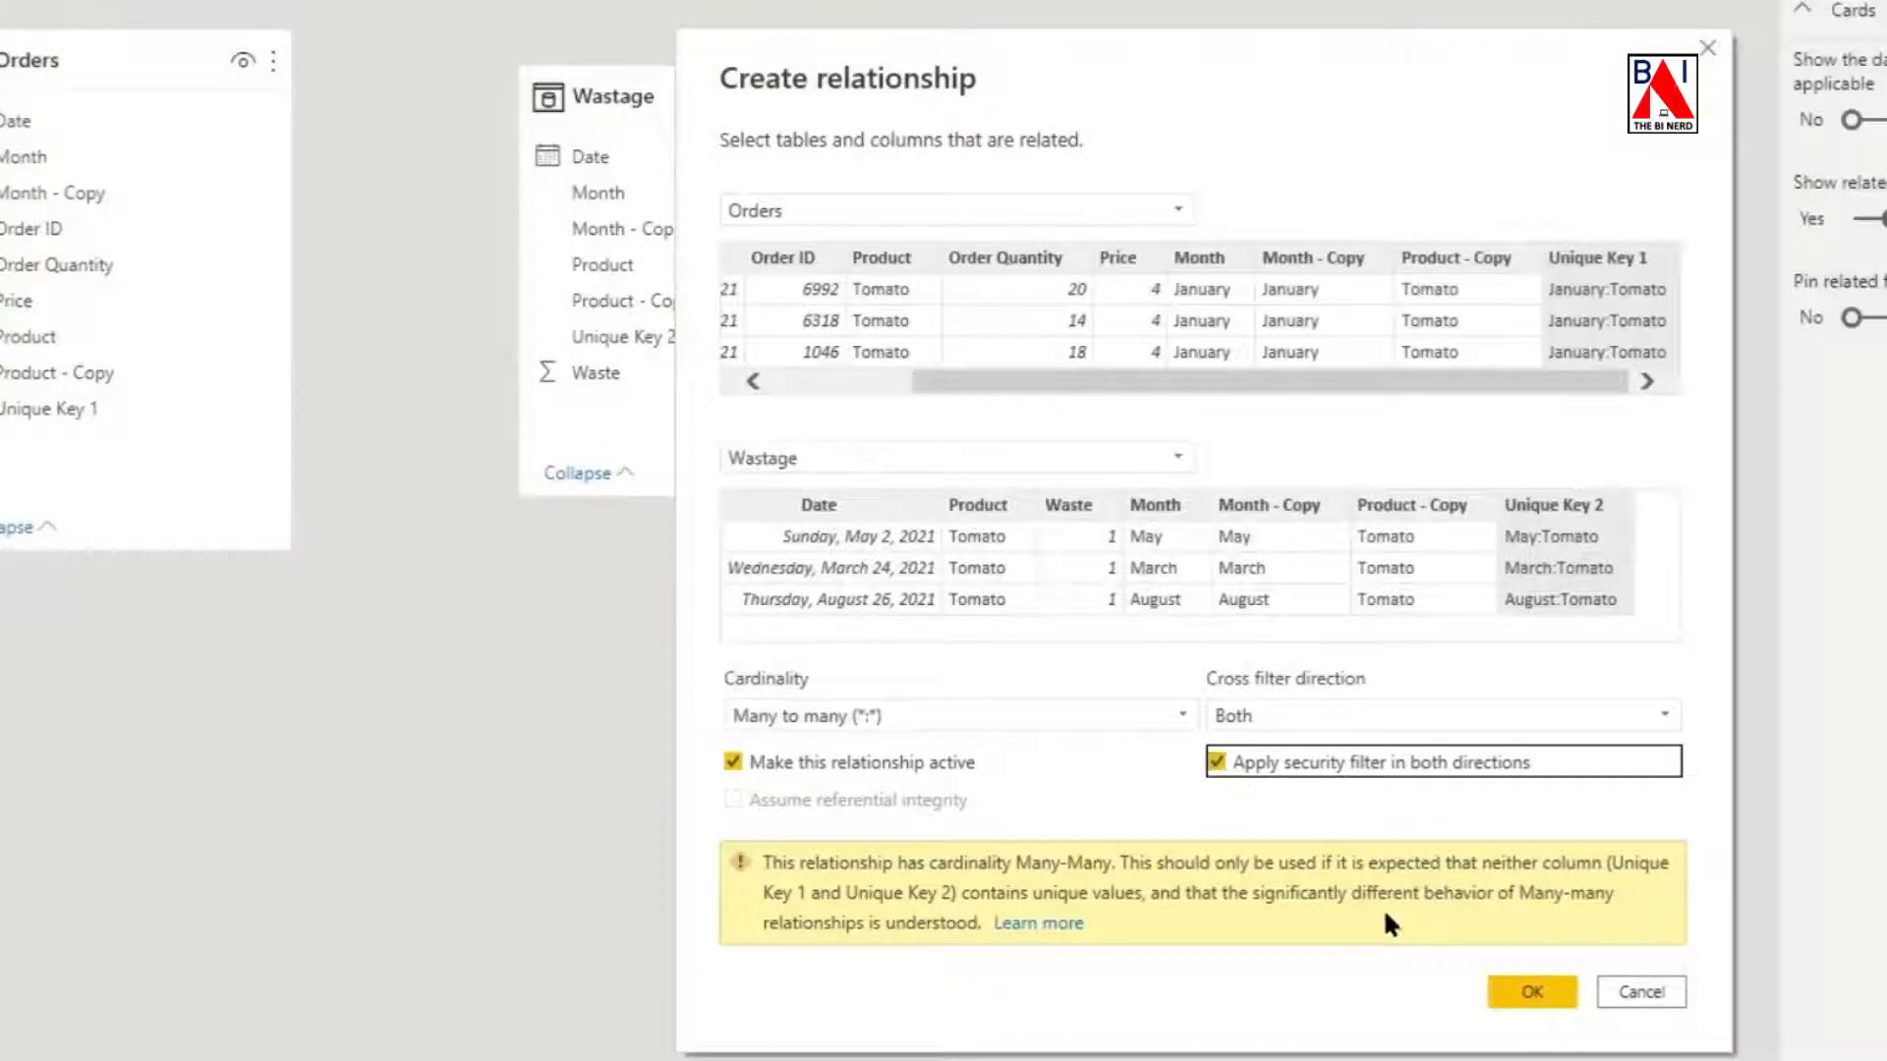
pyautogui.click(1535, 992)
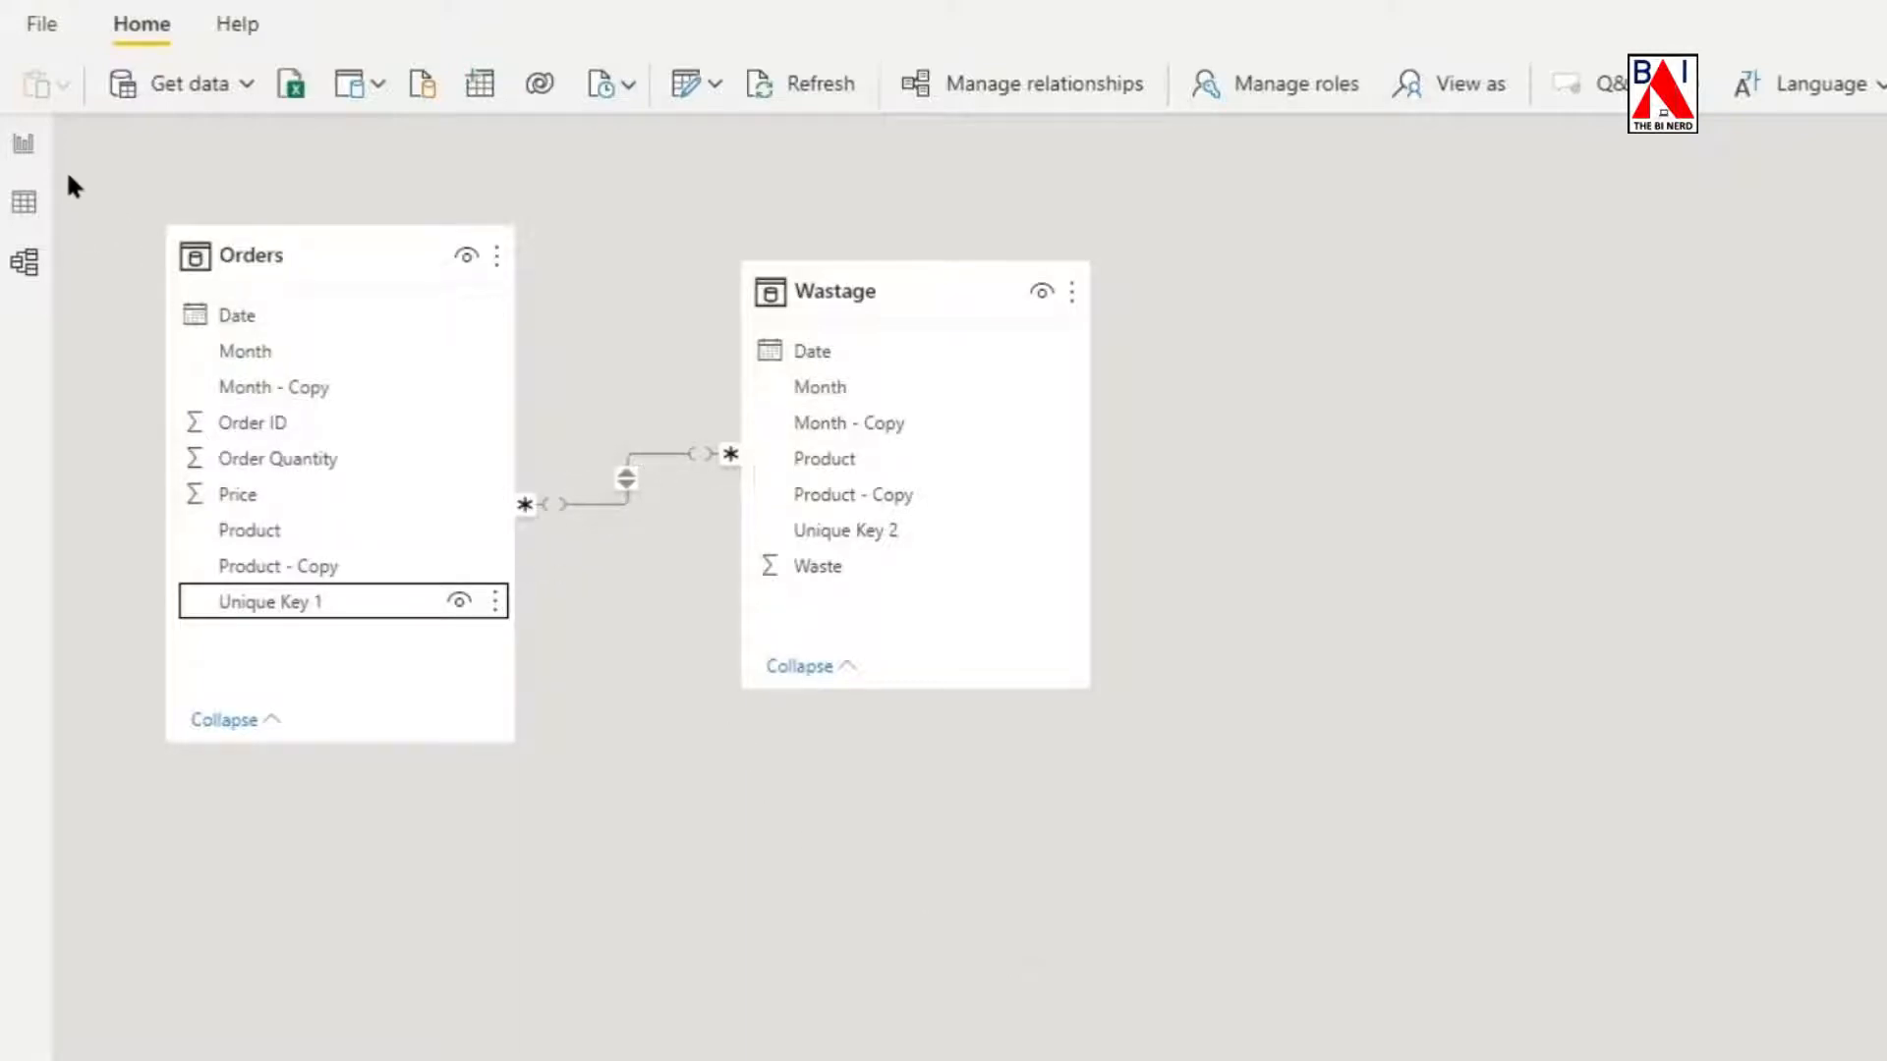
# Add a line chart to the report page with Wastage Month on the X-axis and Order Quantity and Waste on the Y-axis.
pyautogui.click(20, 144)
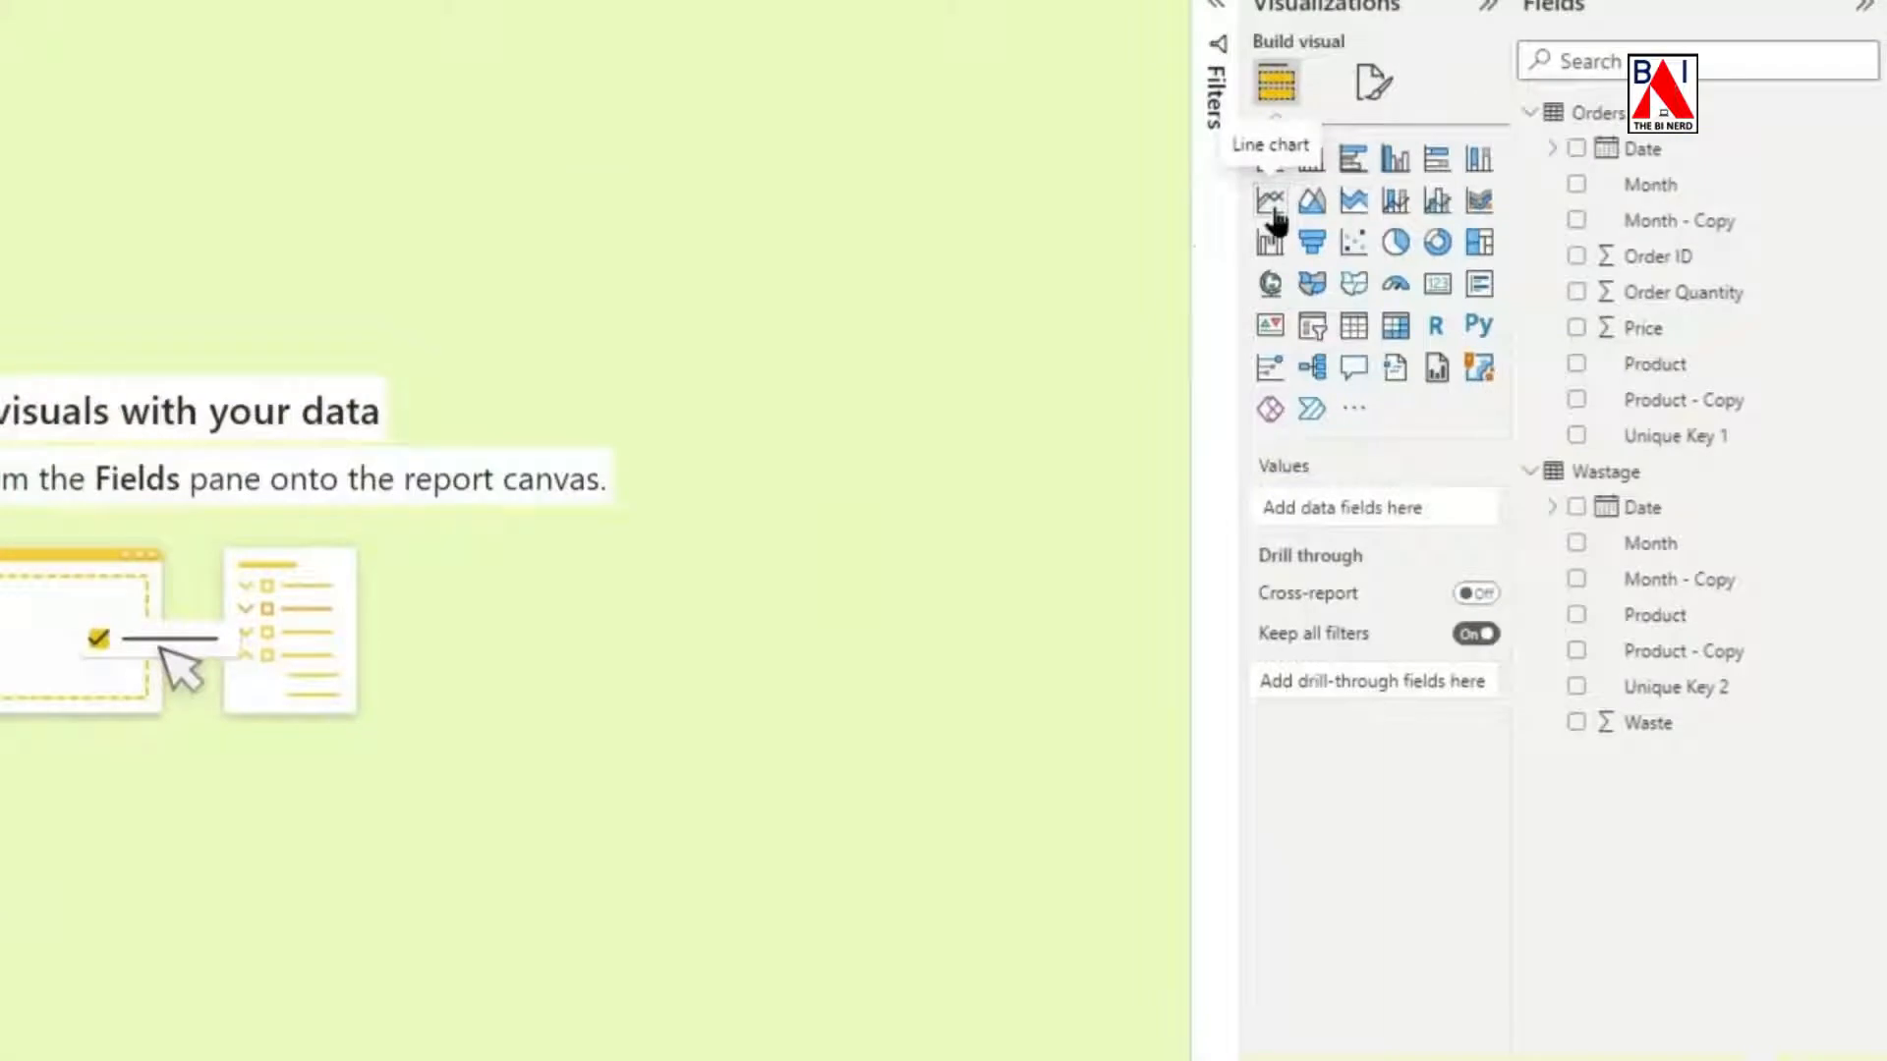
pyautogui.click(1271, 202)
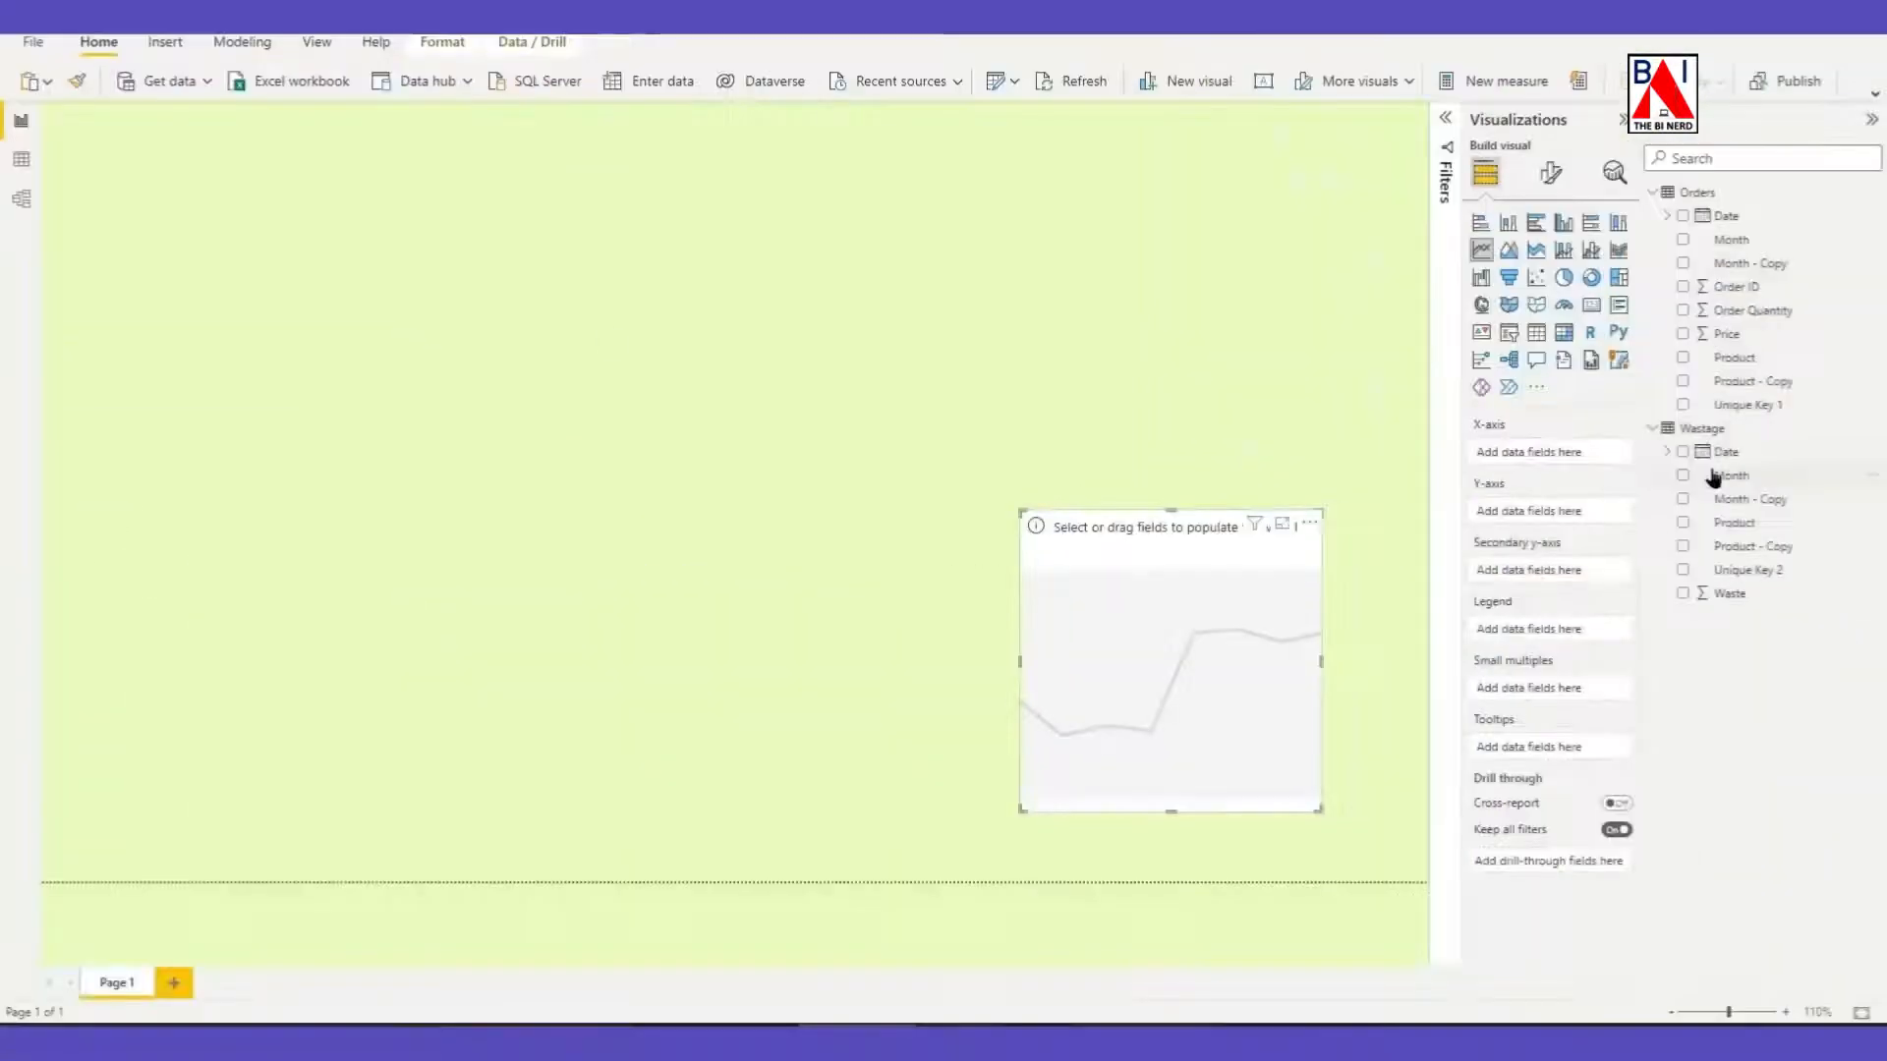
pyautogui.moveTo(1649, 542); pyautogui.dragTo(1358, 518)
pyautogui.moveTo(1539, 462); pyautogui.dragTo(1537, 463)
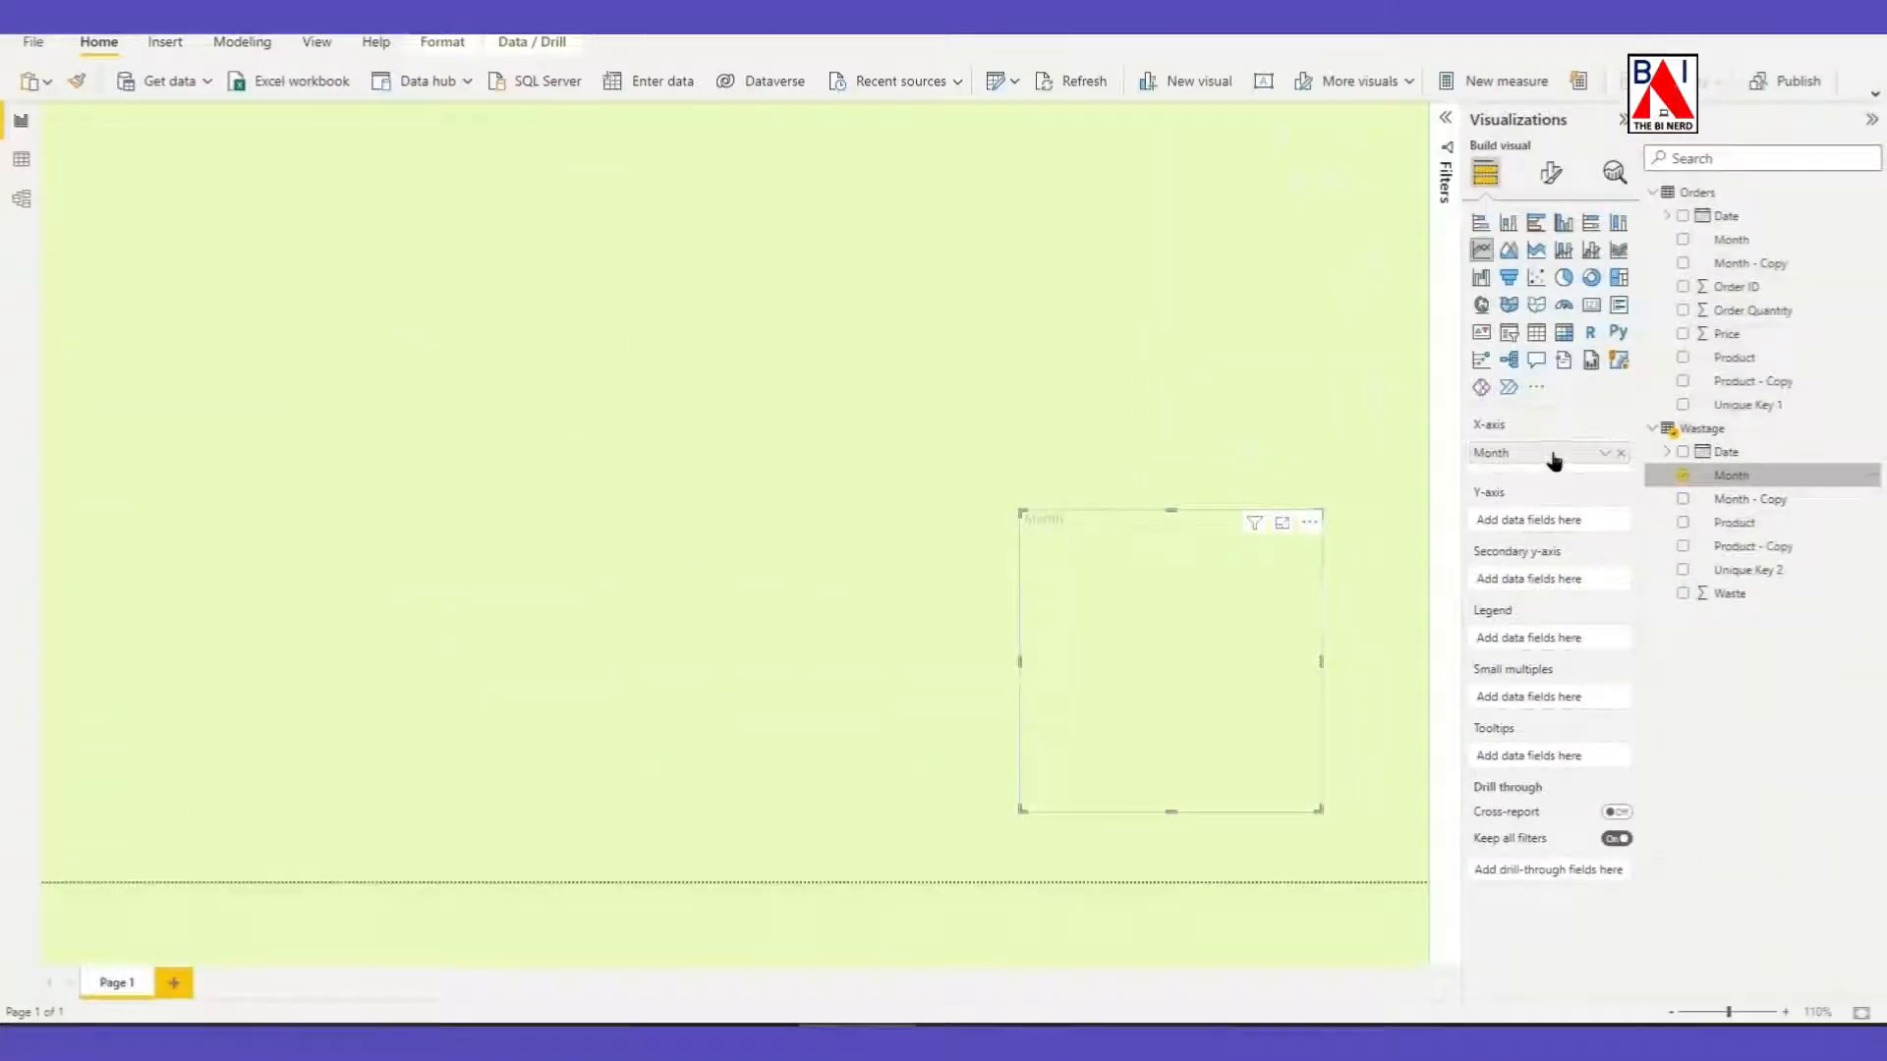
pyautogui.moveTo(1754, 311); pyautogui.dragTo(1560, 528)
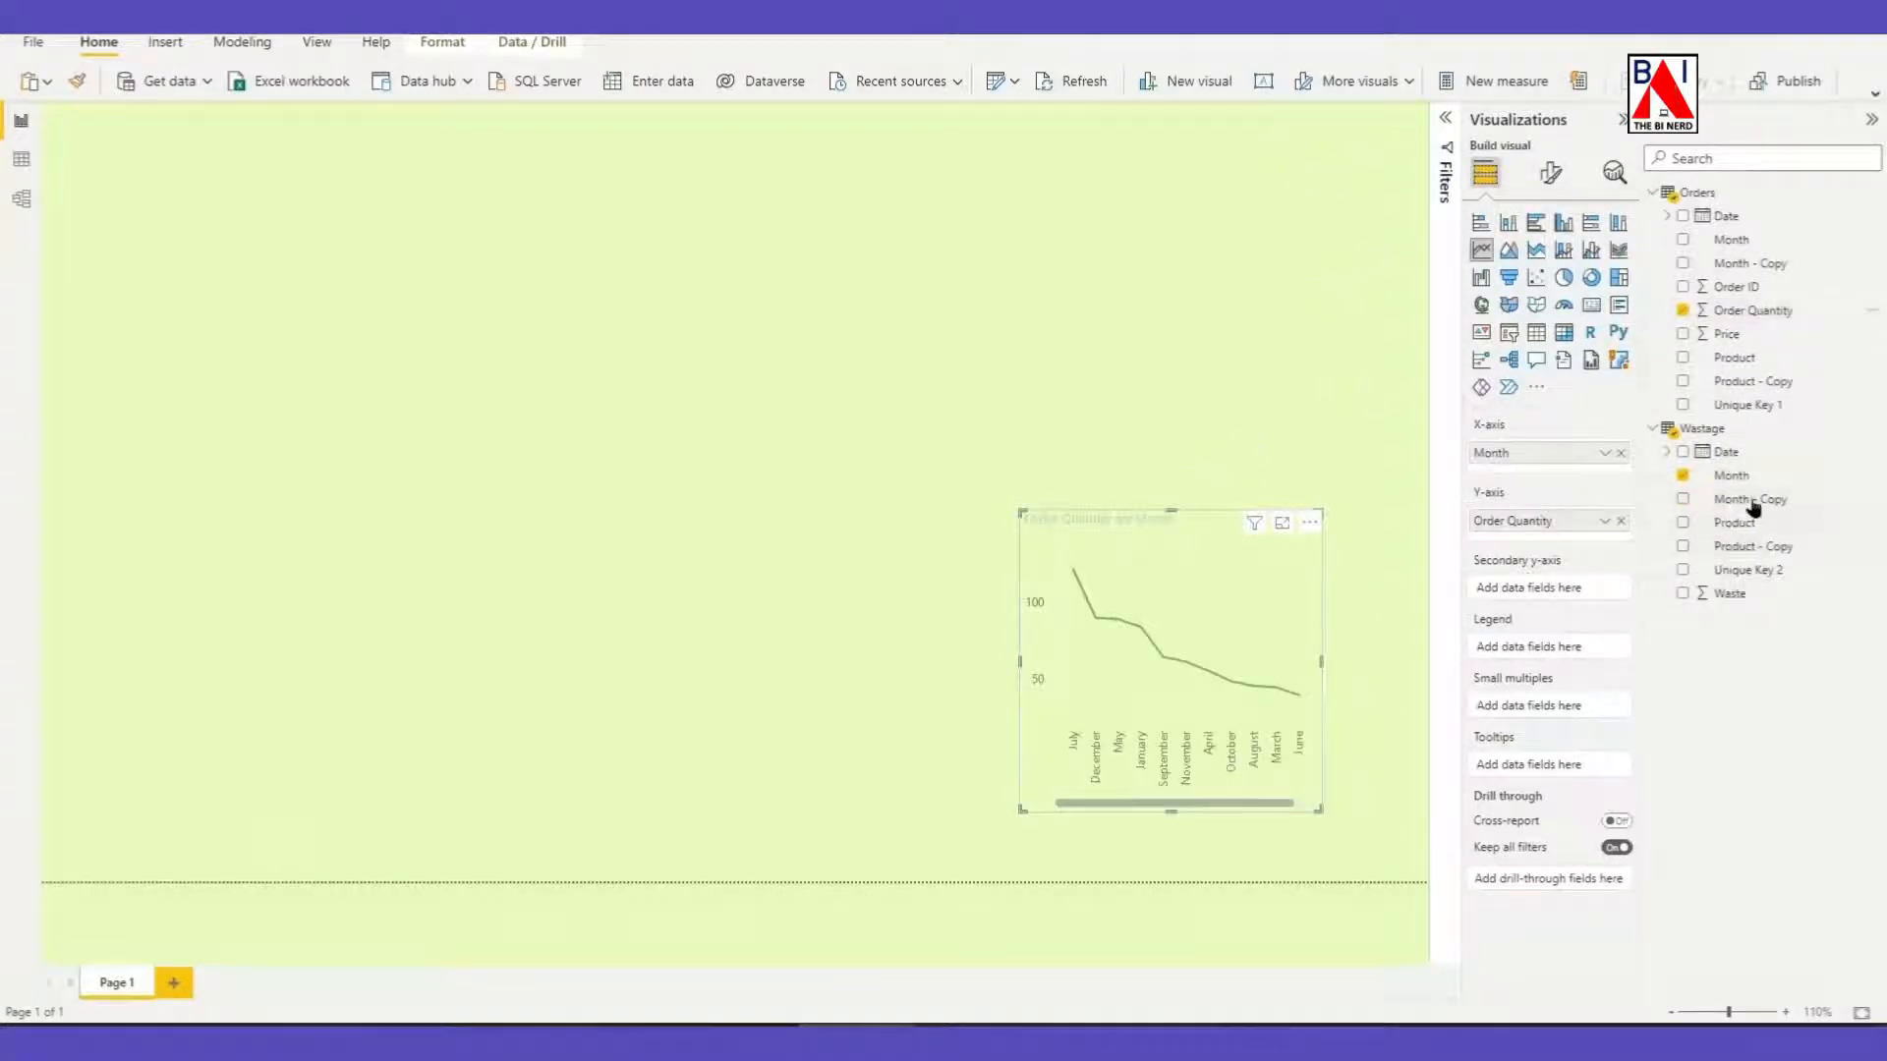
pyautogui.moveTo(1753, 594); pyautogui.dragTo(1539, 546)
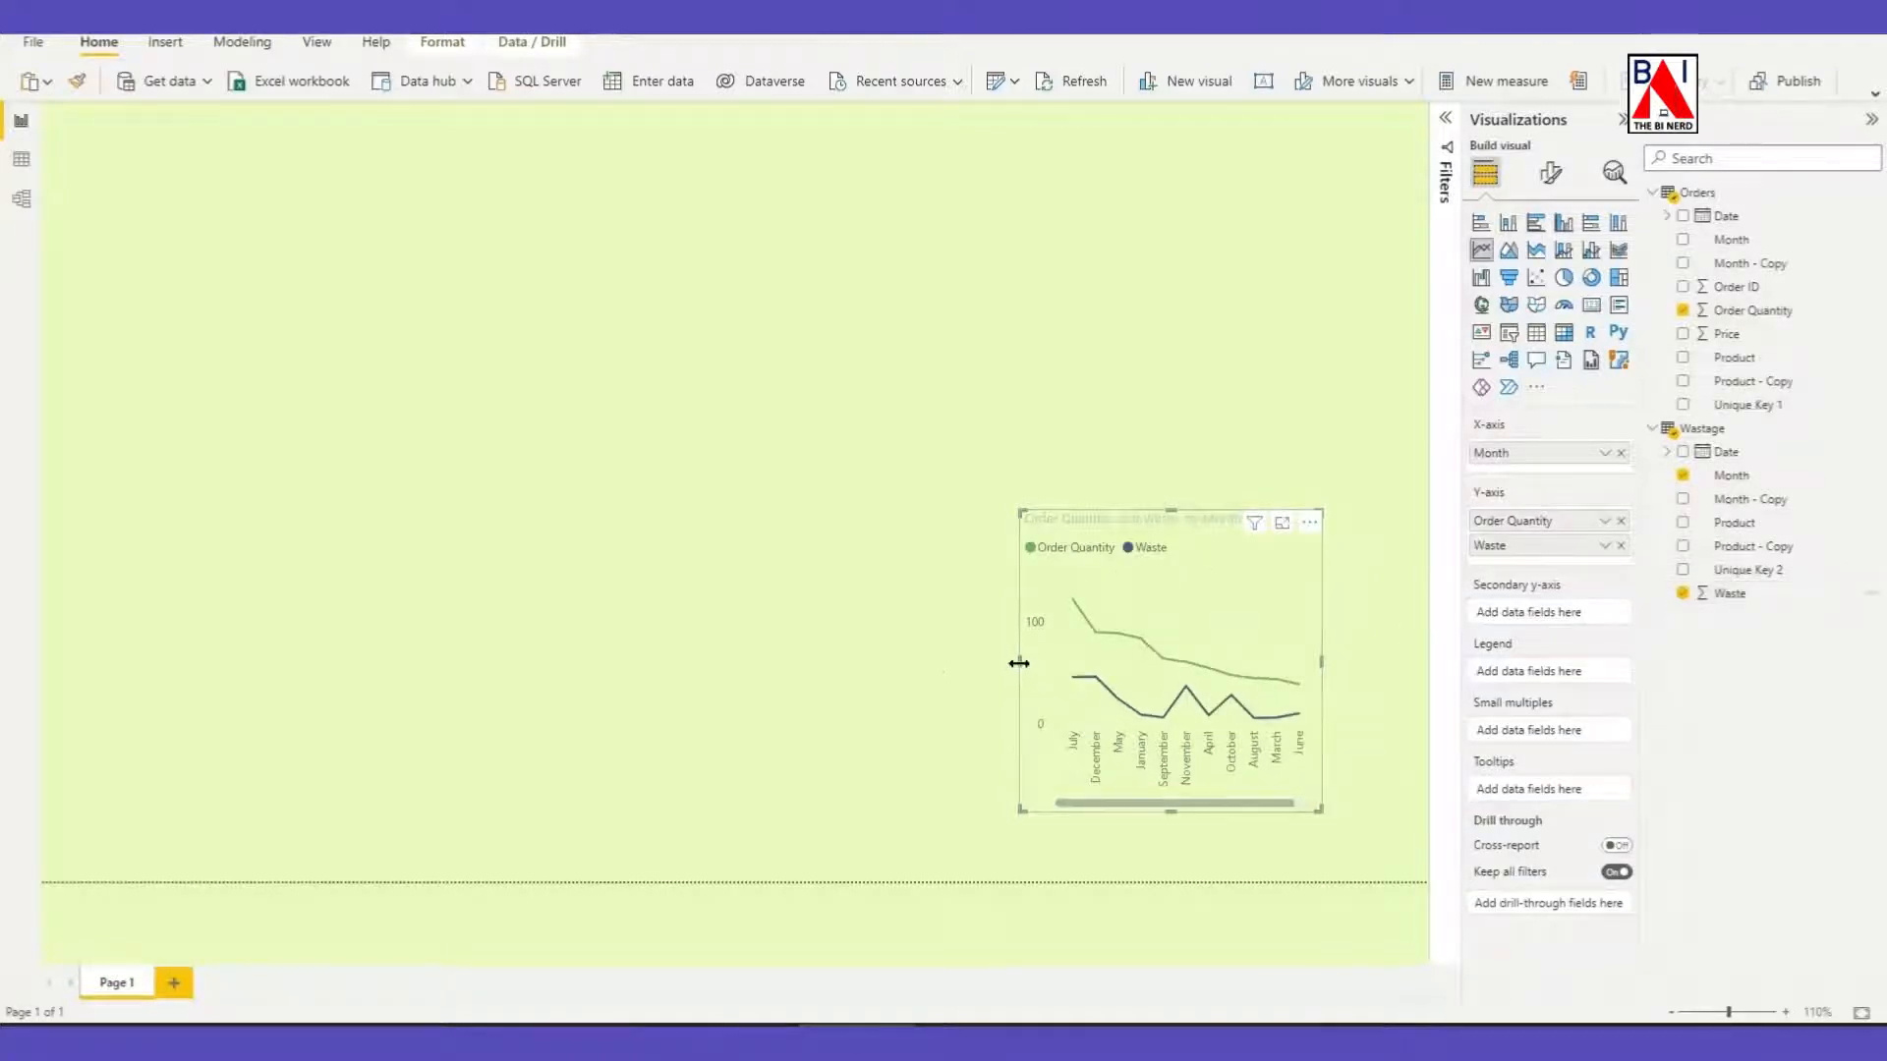
# Widen the line chart to roughly three times its width and shift it toward the report page's right edge.
pyautogui.moveTo(1018, 664); pyautogui.dragTo(443, 665)
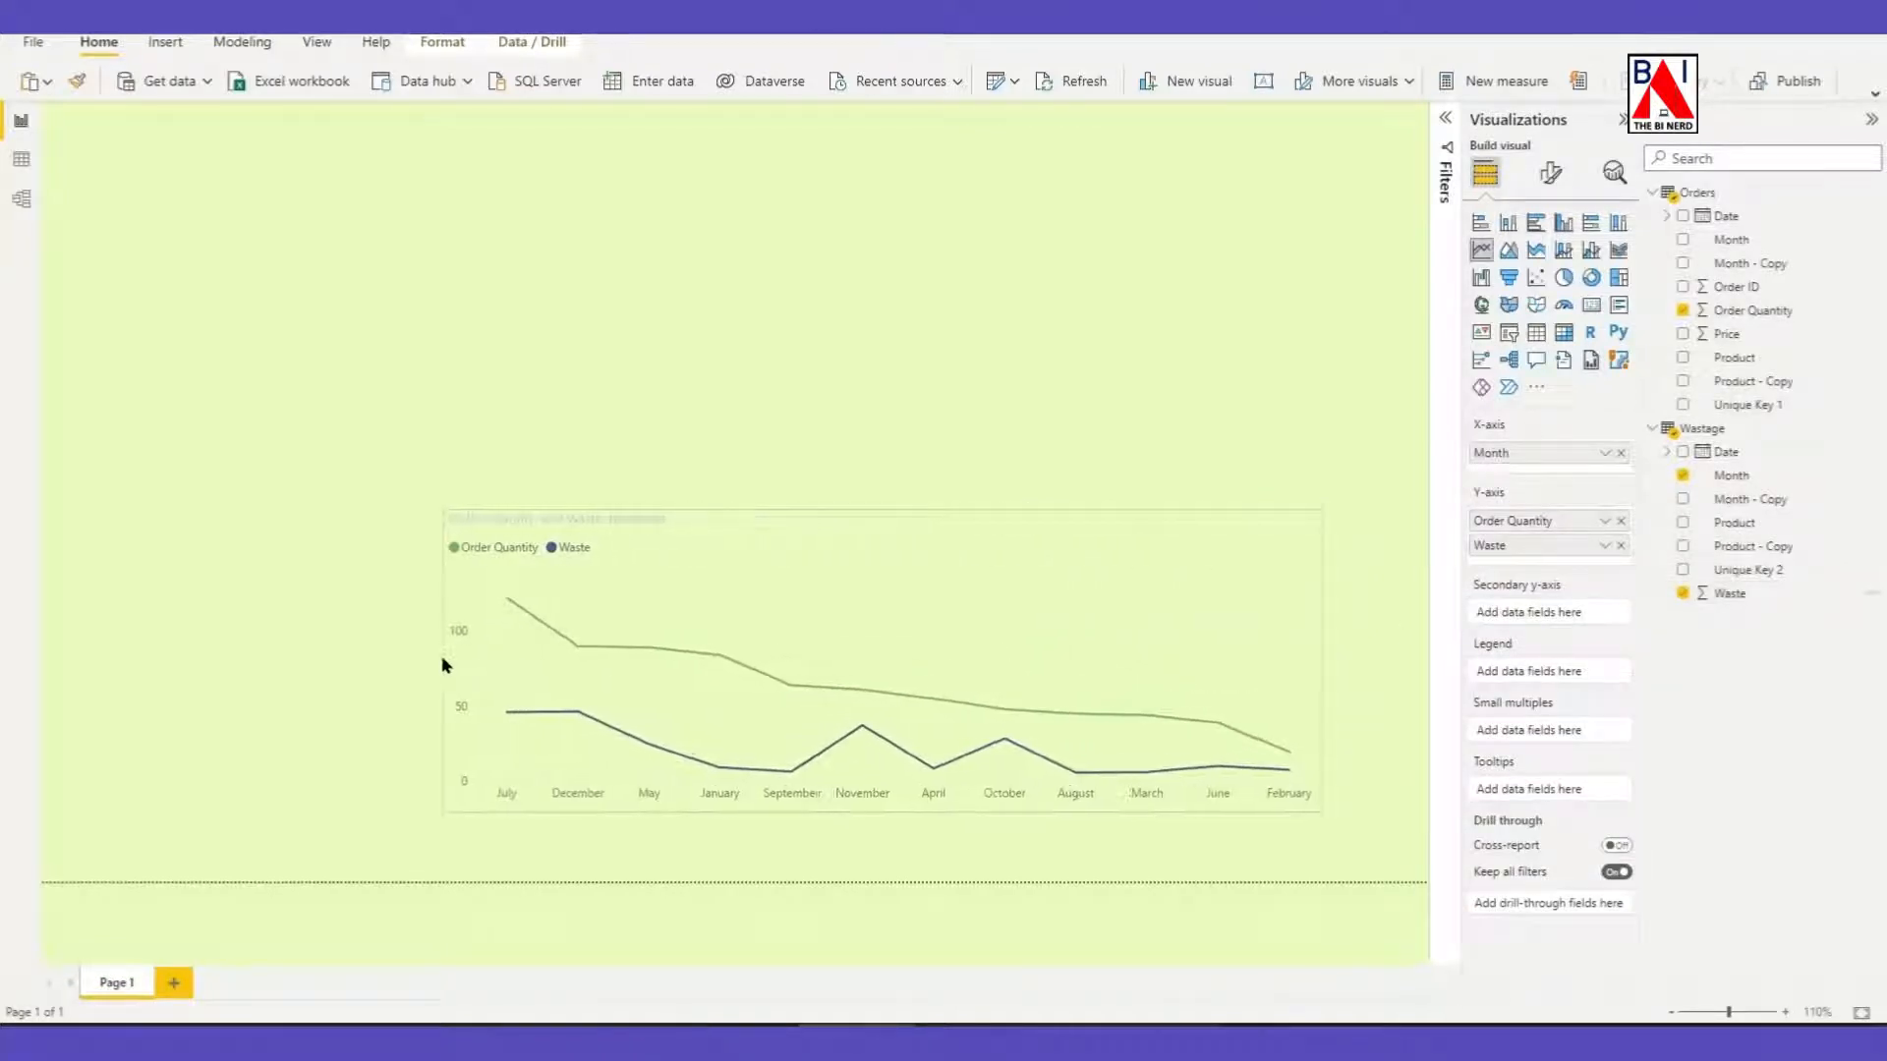
pyautogui.moveTo(922, 527); pyautogui.dragTo(1002, 526)
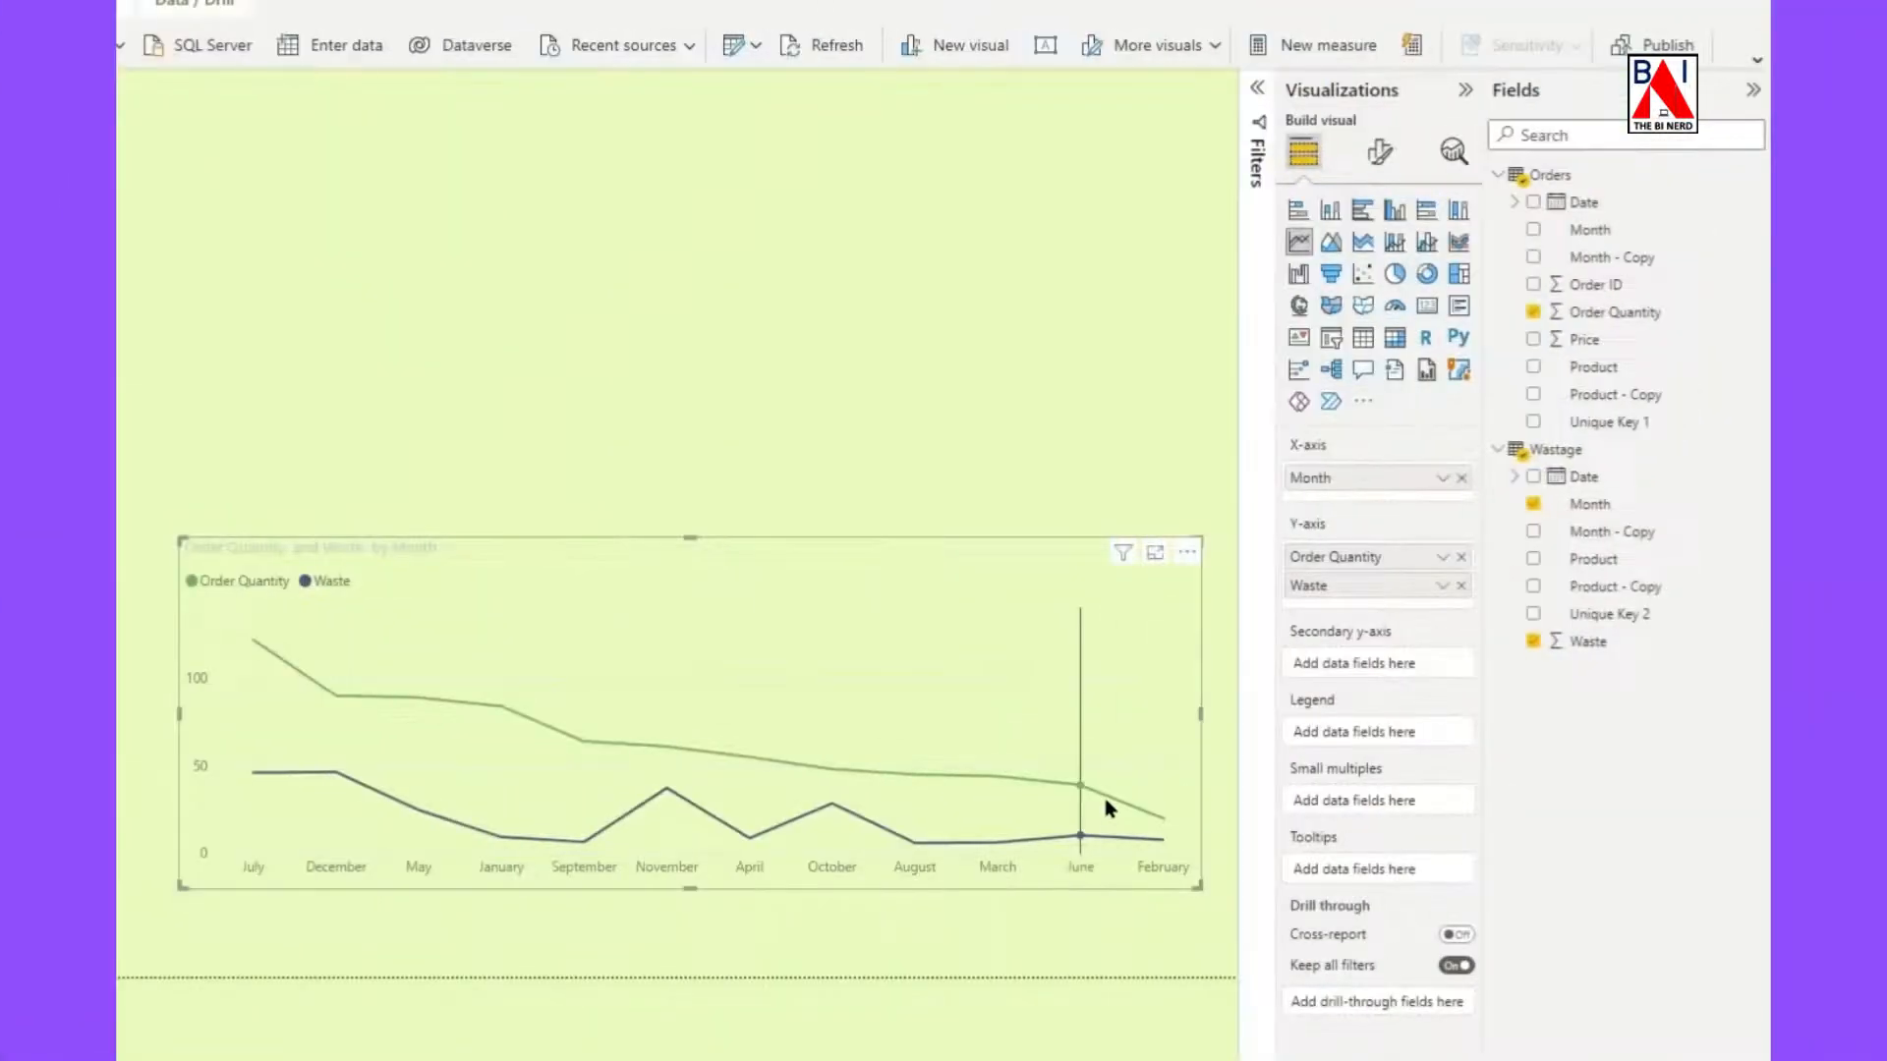
# Format the line chart's X-axis month labels in bold at font size 10.
pyautogui.click(1380, 154)
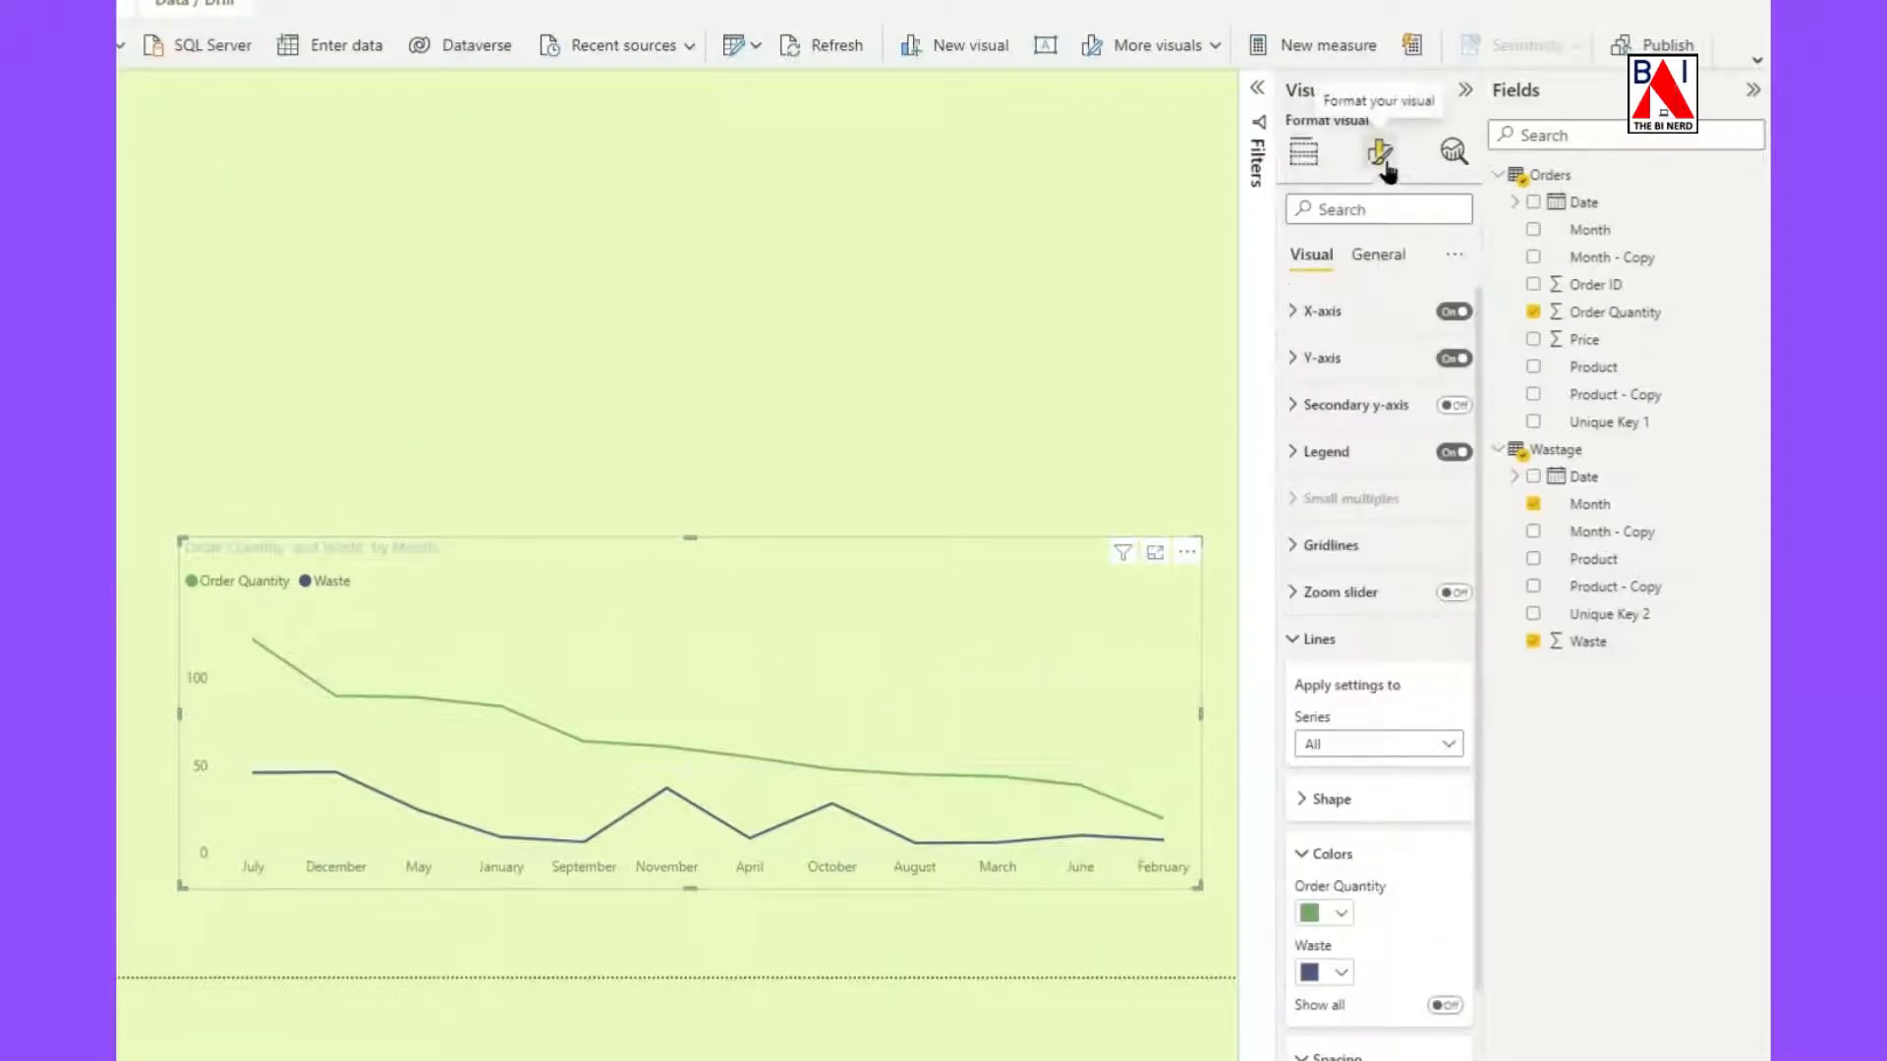
pyautogui.click(1302, 312)
pyautogui.scroll(-2, 1377, 392)
pyautogui.scroll(1, 1327, 367)
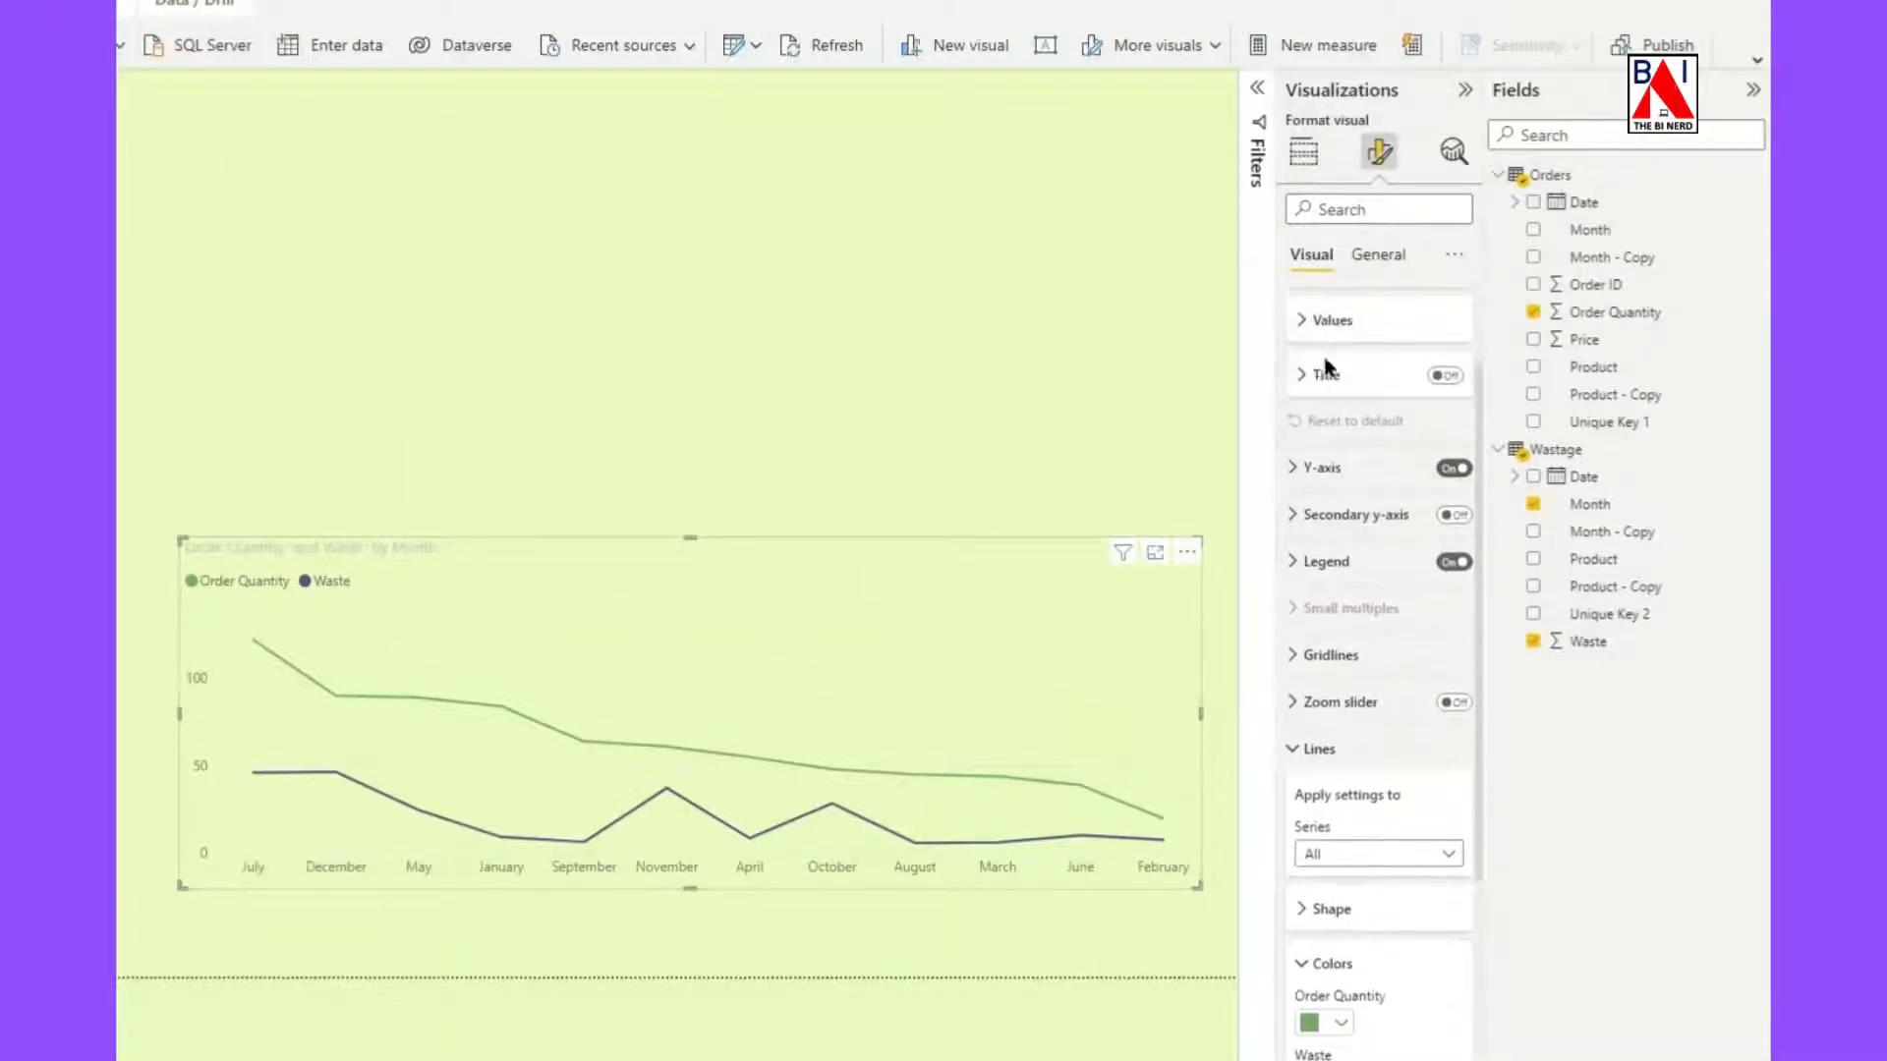
pyautogui.click(1325, 326)
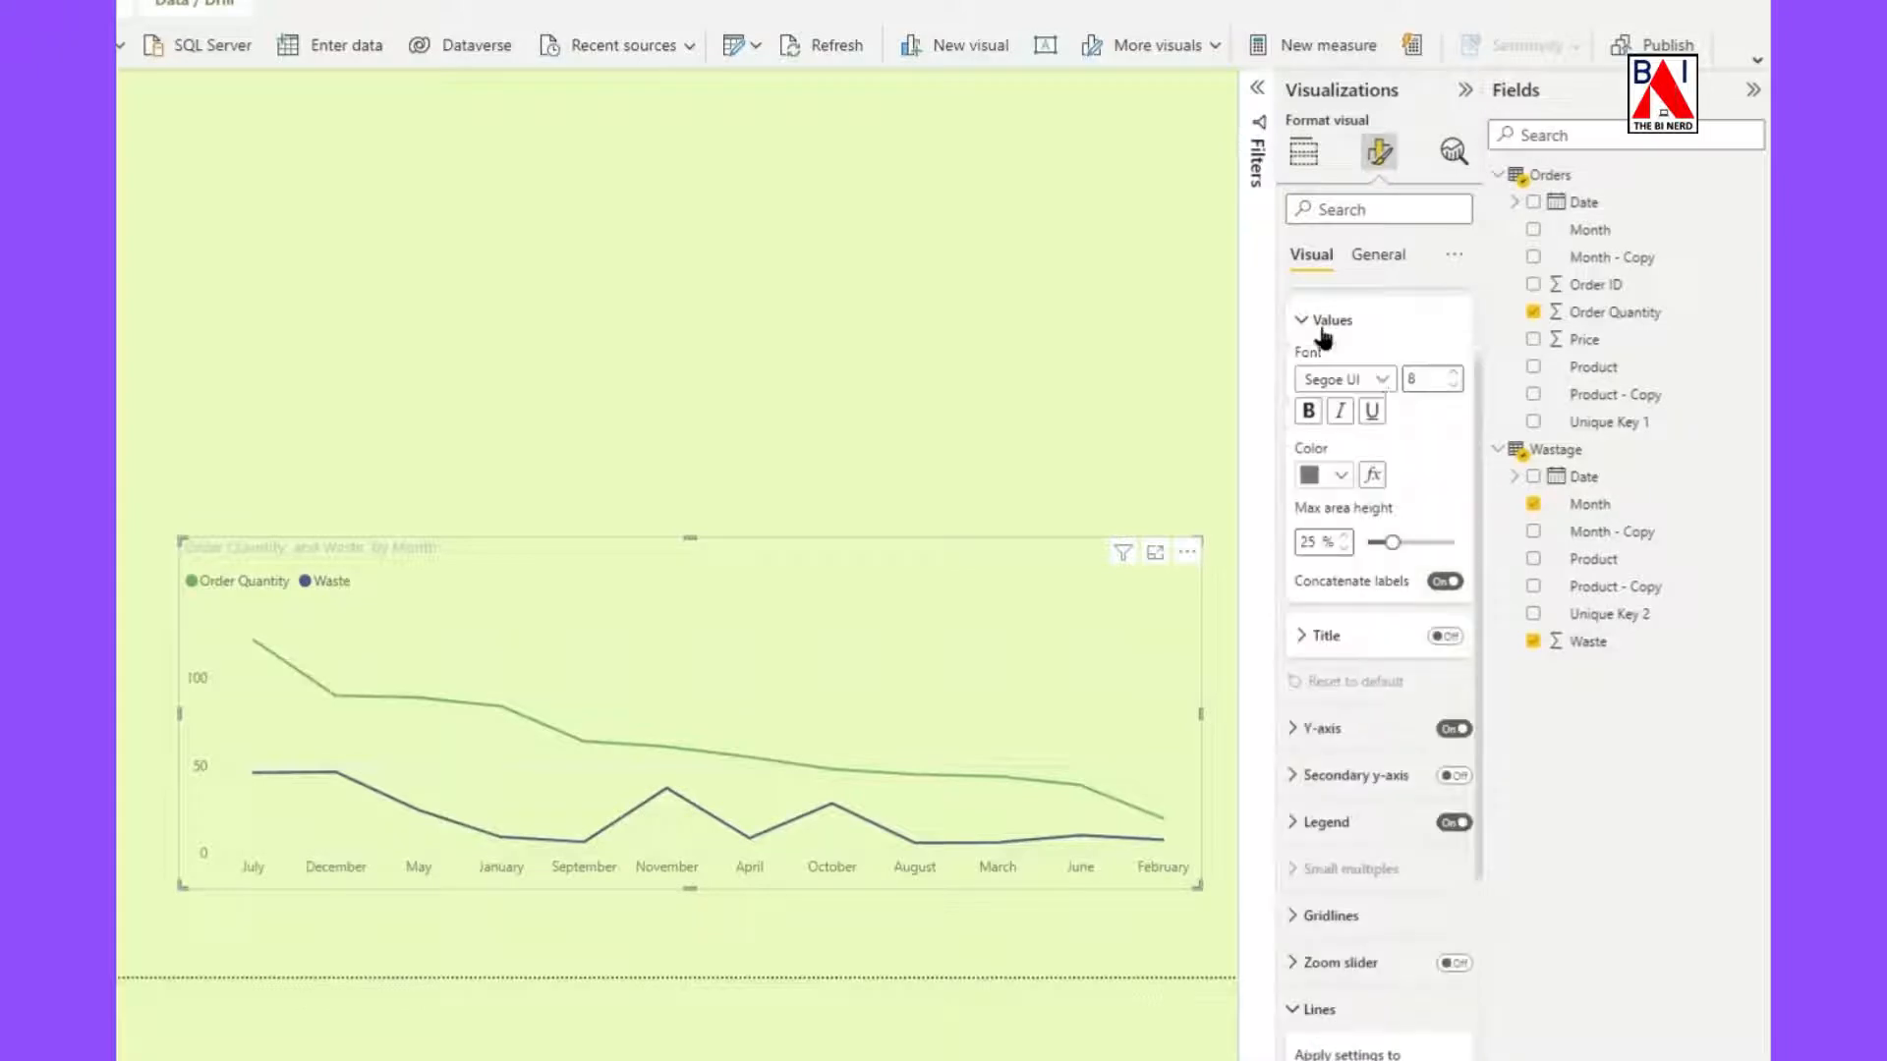
pyautogui.click(1457, 373)
pyautogui.click(1457, 373)
pyautogui.click(1457, 374)
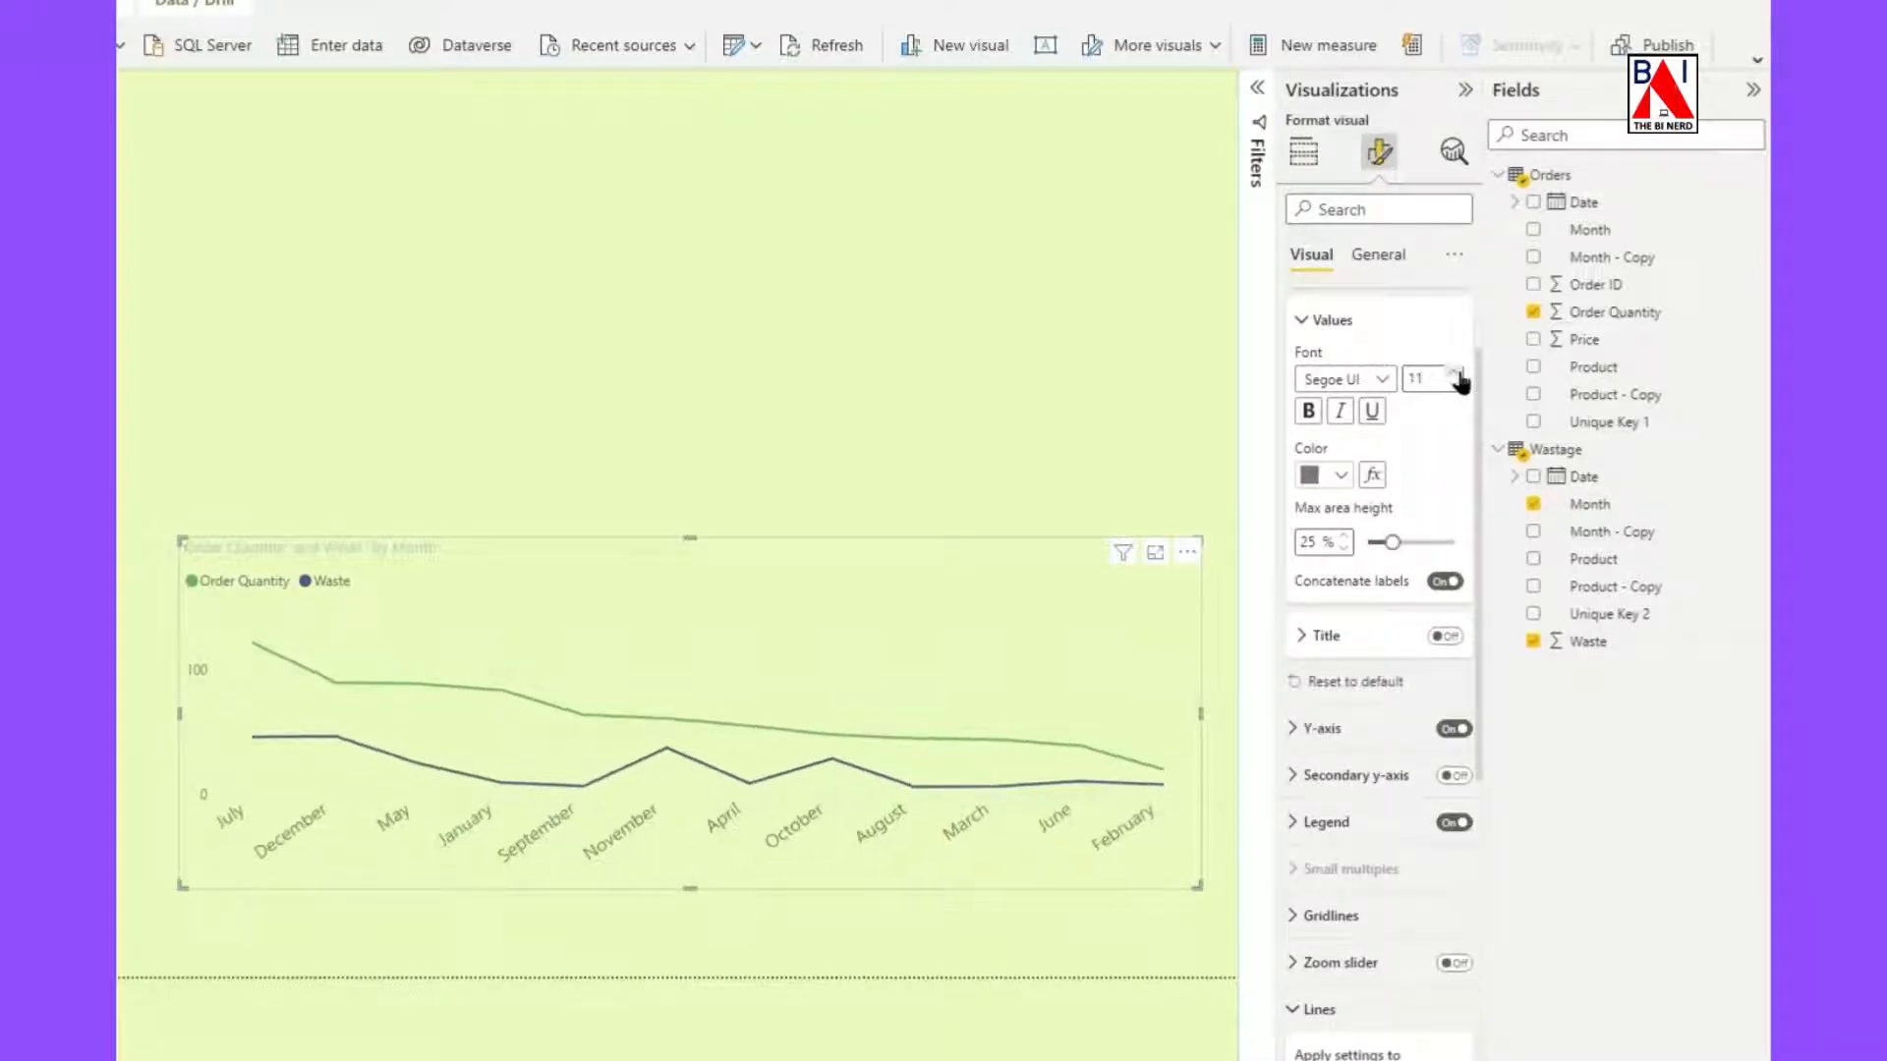
pyautogui.click(1308, 411)
pyautogui.click(1453, 385)
# Color the line chart's X-axis month labels black and close the X-axis settings.
pyautogui.click(1342, 480)
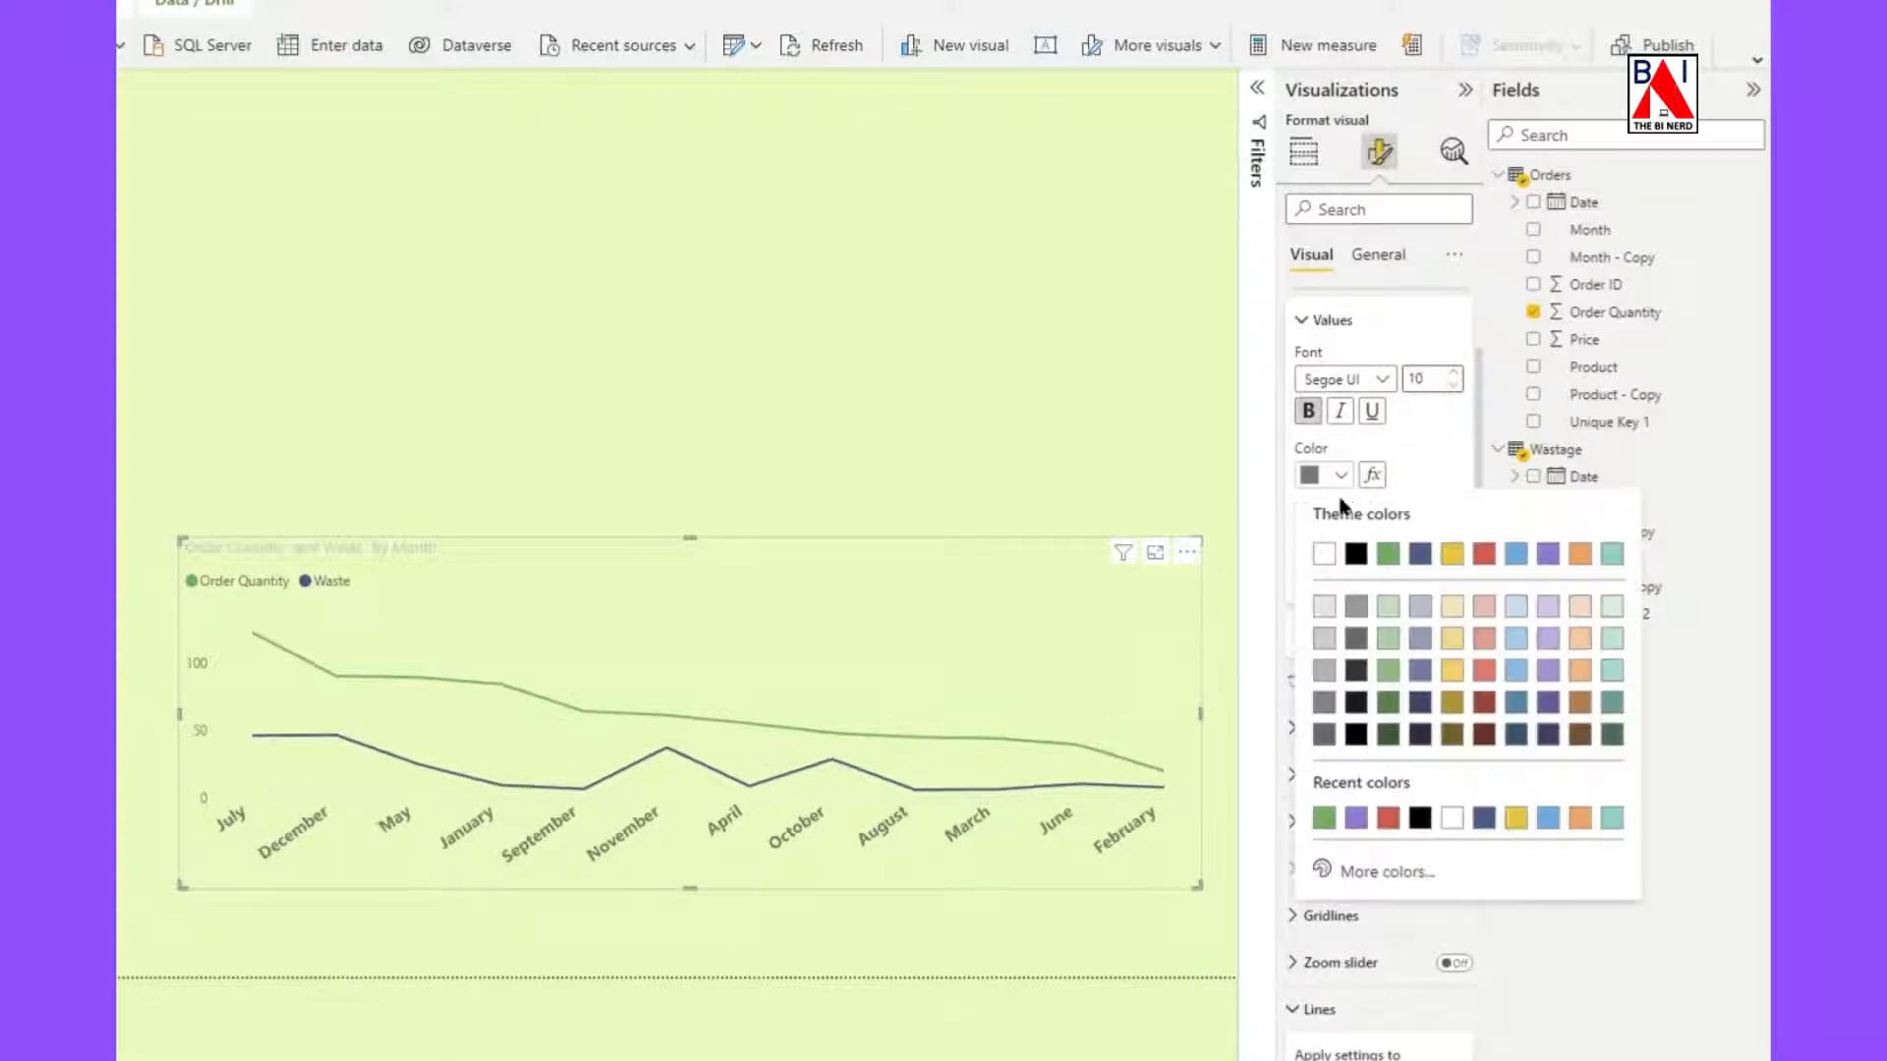
pyautogui.click(1354, 552)
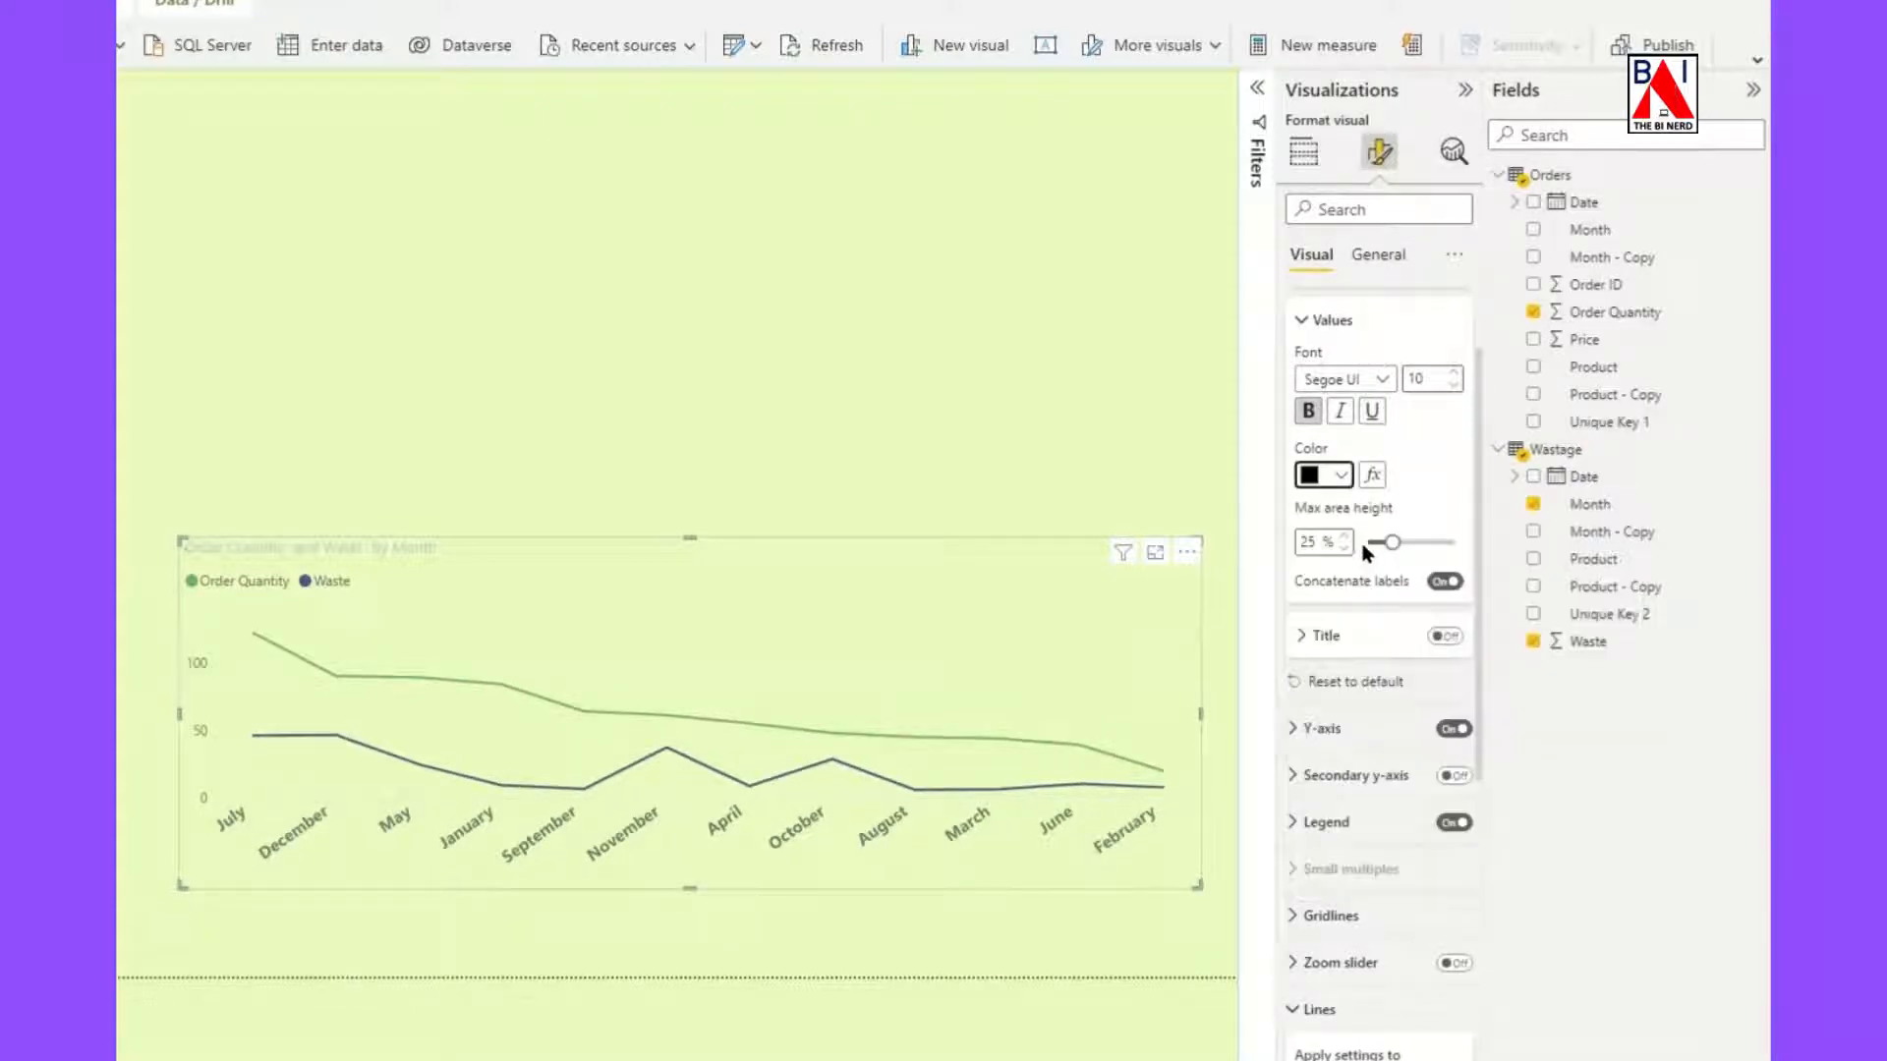
pyautogui.click(1300, 322)
pyautogui.scroll(2, 1314, 302)
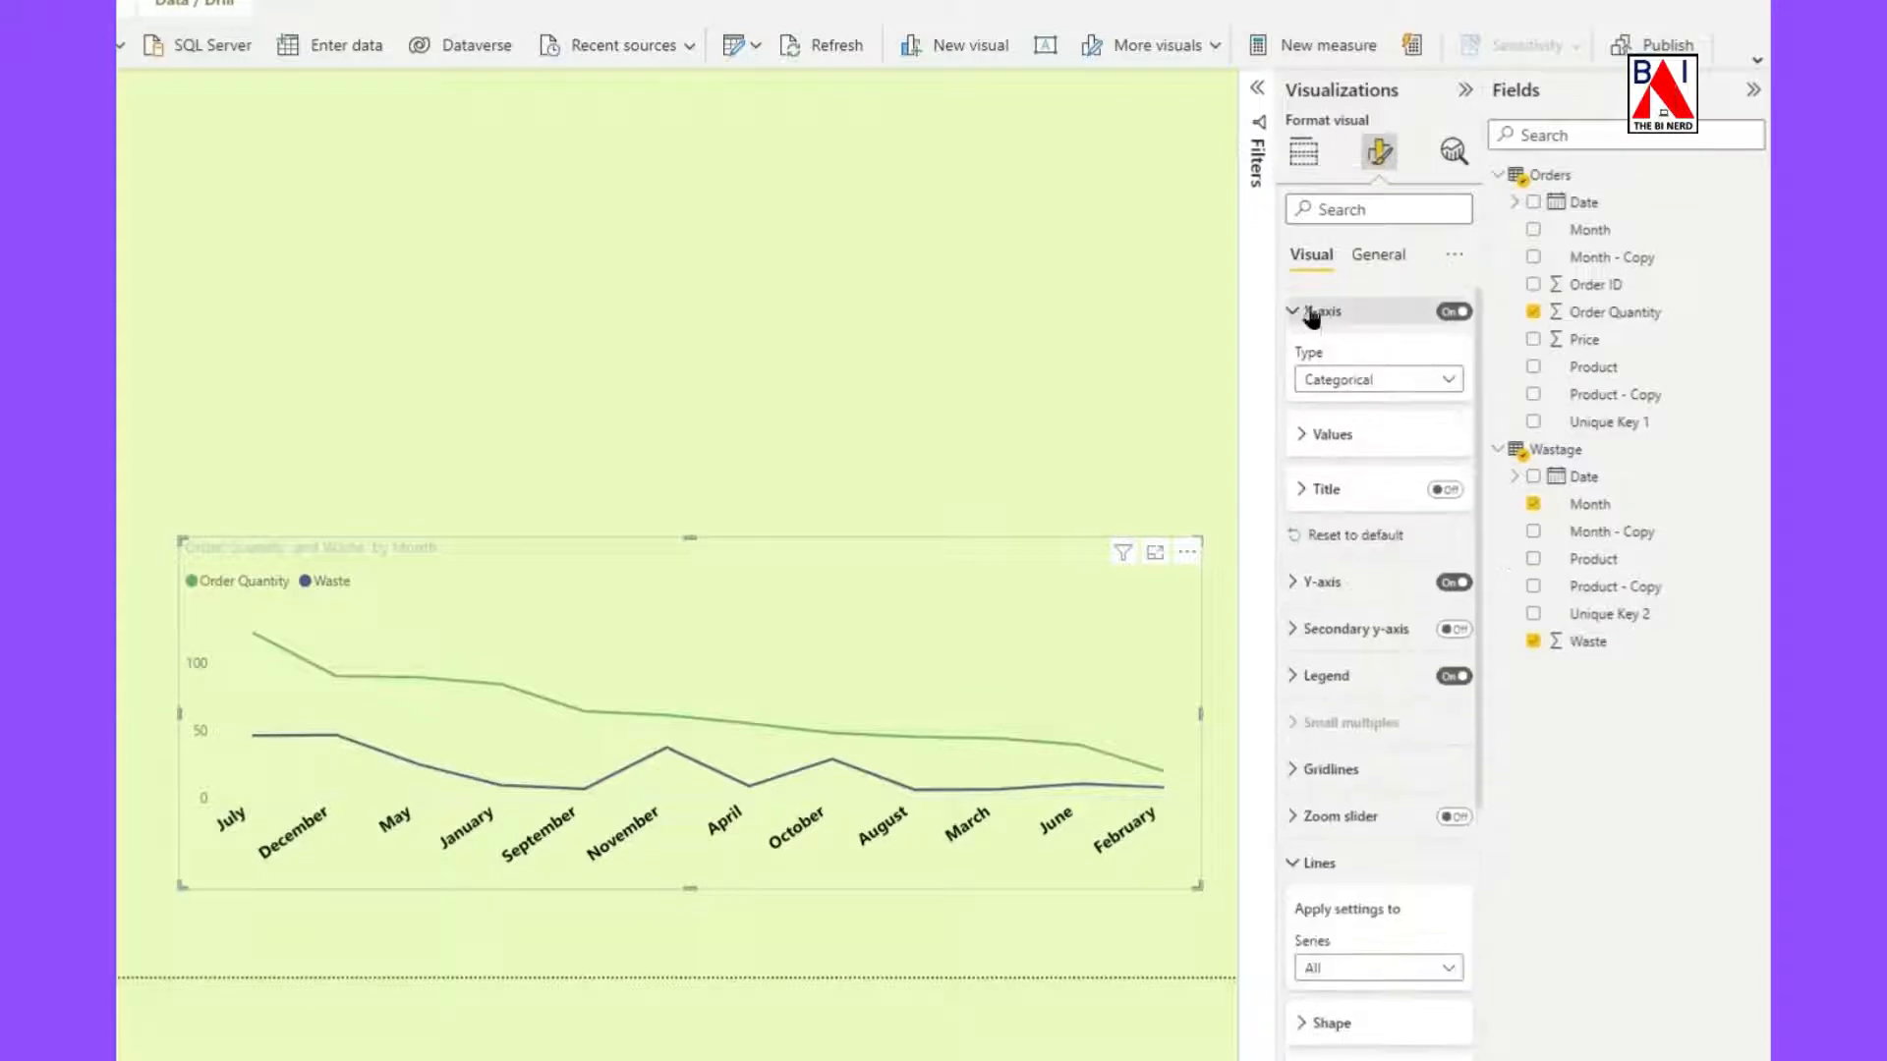
pyautogui.click(1311, 307)
# Format the line chart's Y-axis values in bold black text at font size 10.
pyautogui.click(1302, 358)
pyautogui.scroll(-2, 1317, 412)
pyautogui.click(1303, 346)
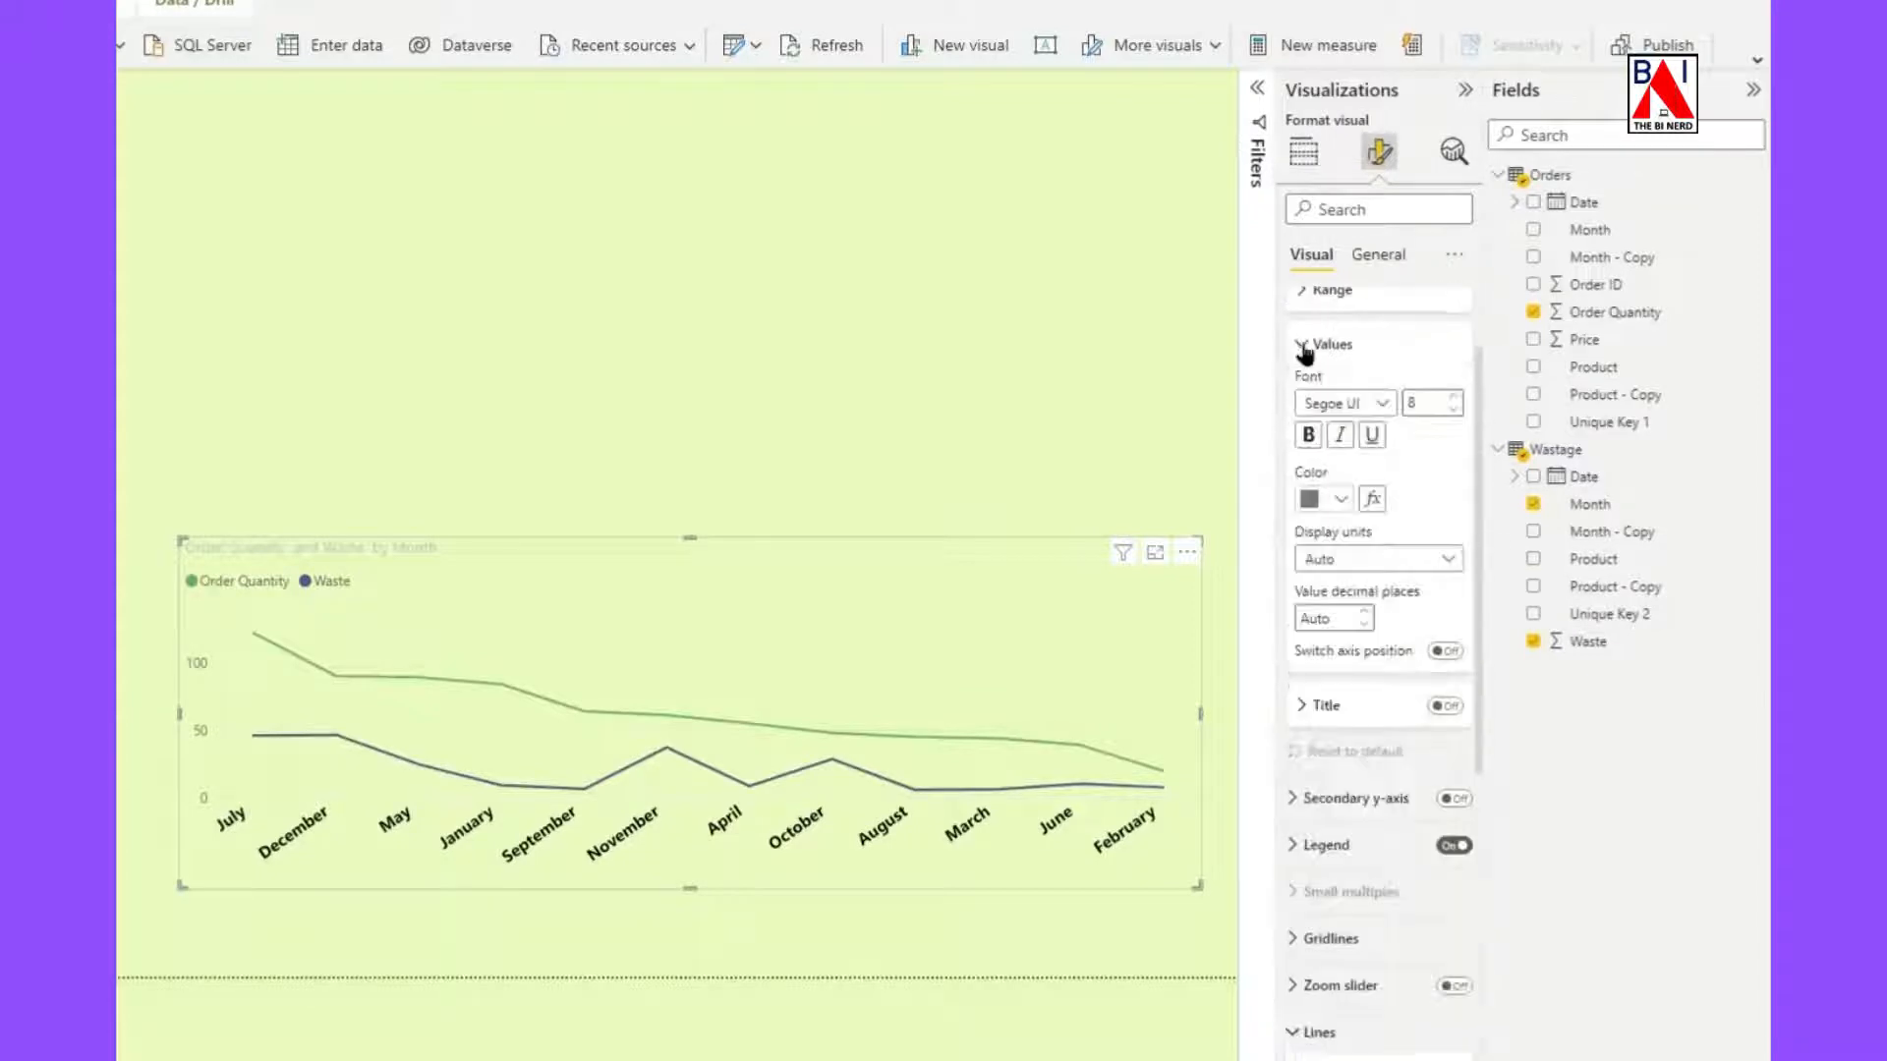
pyautogui.click(1455, 397)
pyautogui.click(1455, 397)
pyautogui.click(1308, 434)
pyautogui.click(1339, 499)
pyautogui.click(1358, 577)
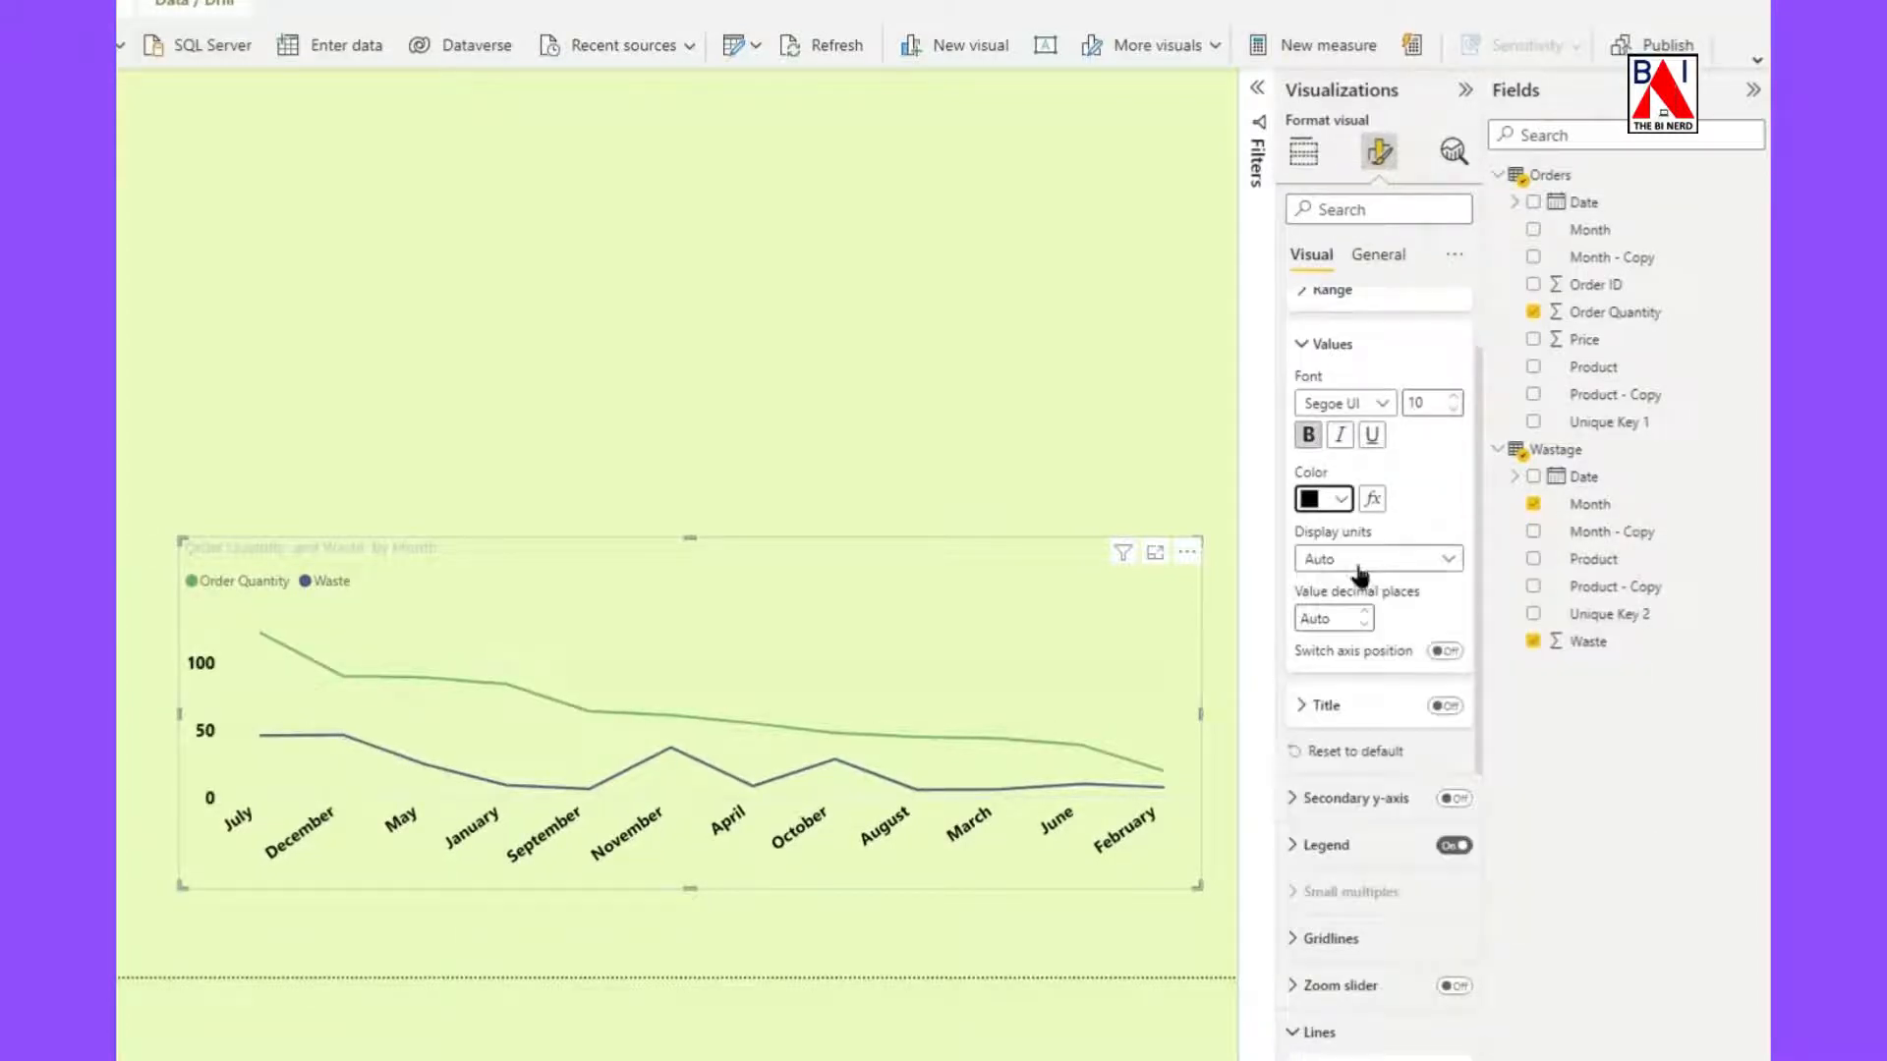
pyautogui.click(1313, 346)
pyautogui.scroll(2, 1316, 357)
pyautogui.click(1315, 357)
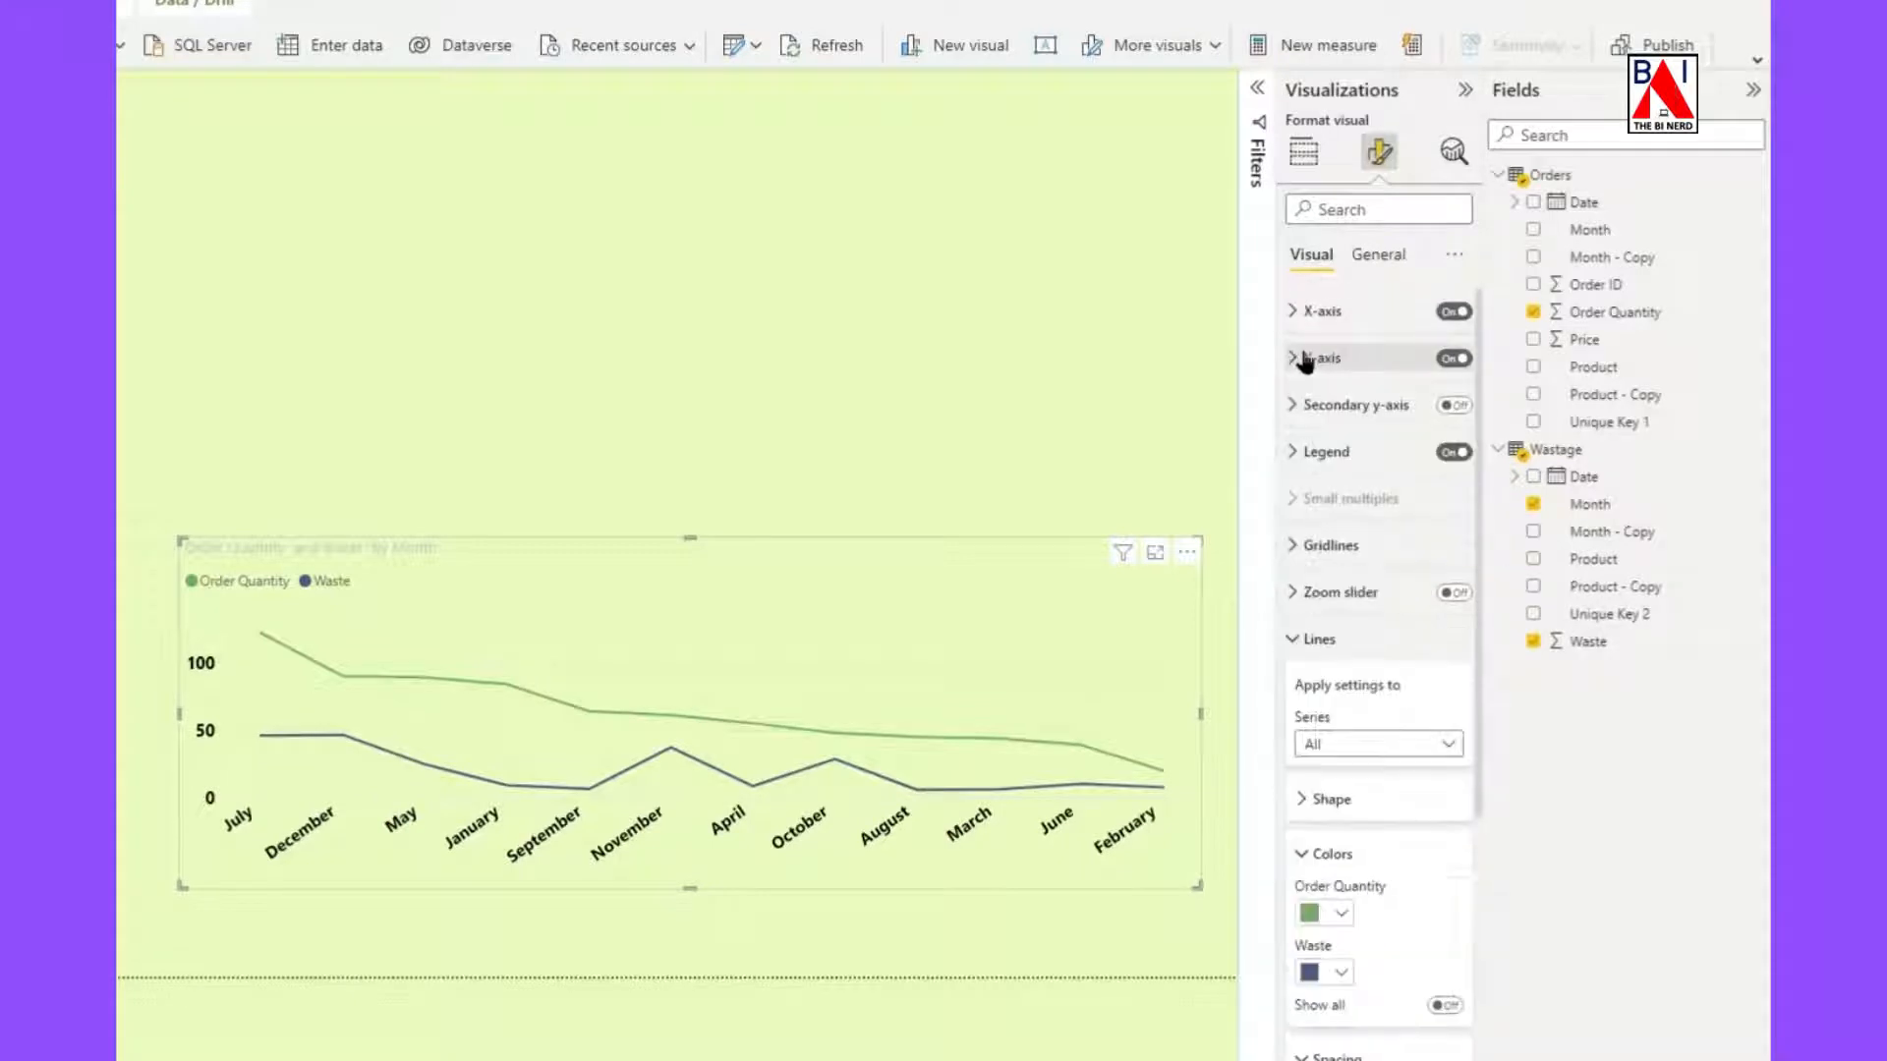
# Place the line chart's legend at the Top center position.
pyautogui.scroll(-4, 1314, 403)
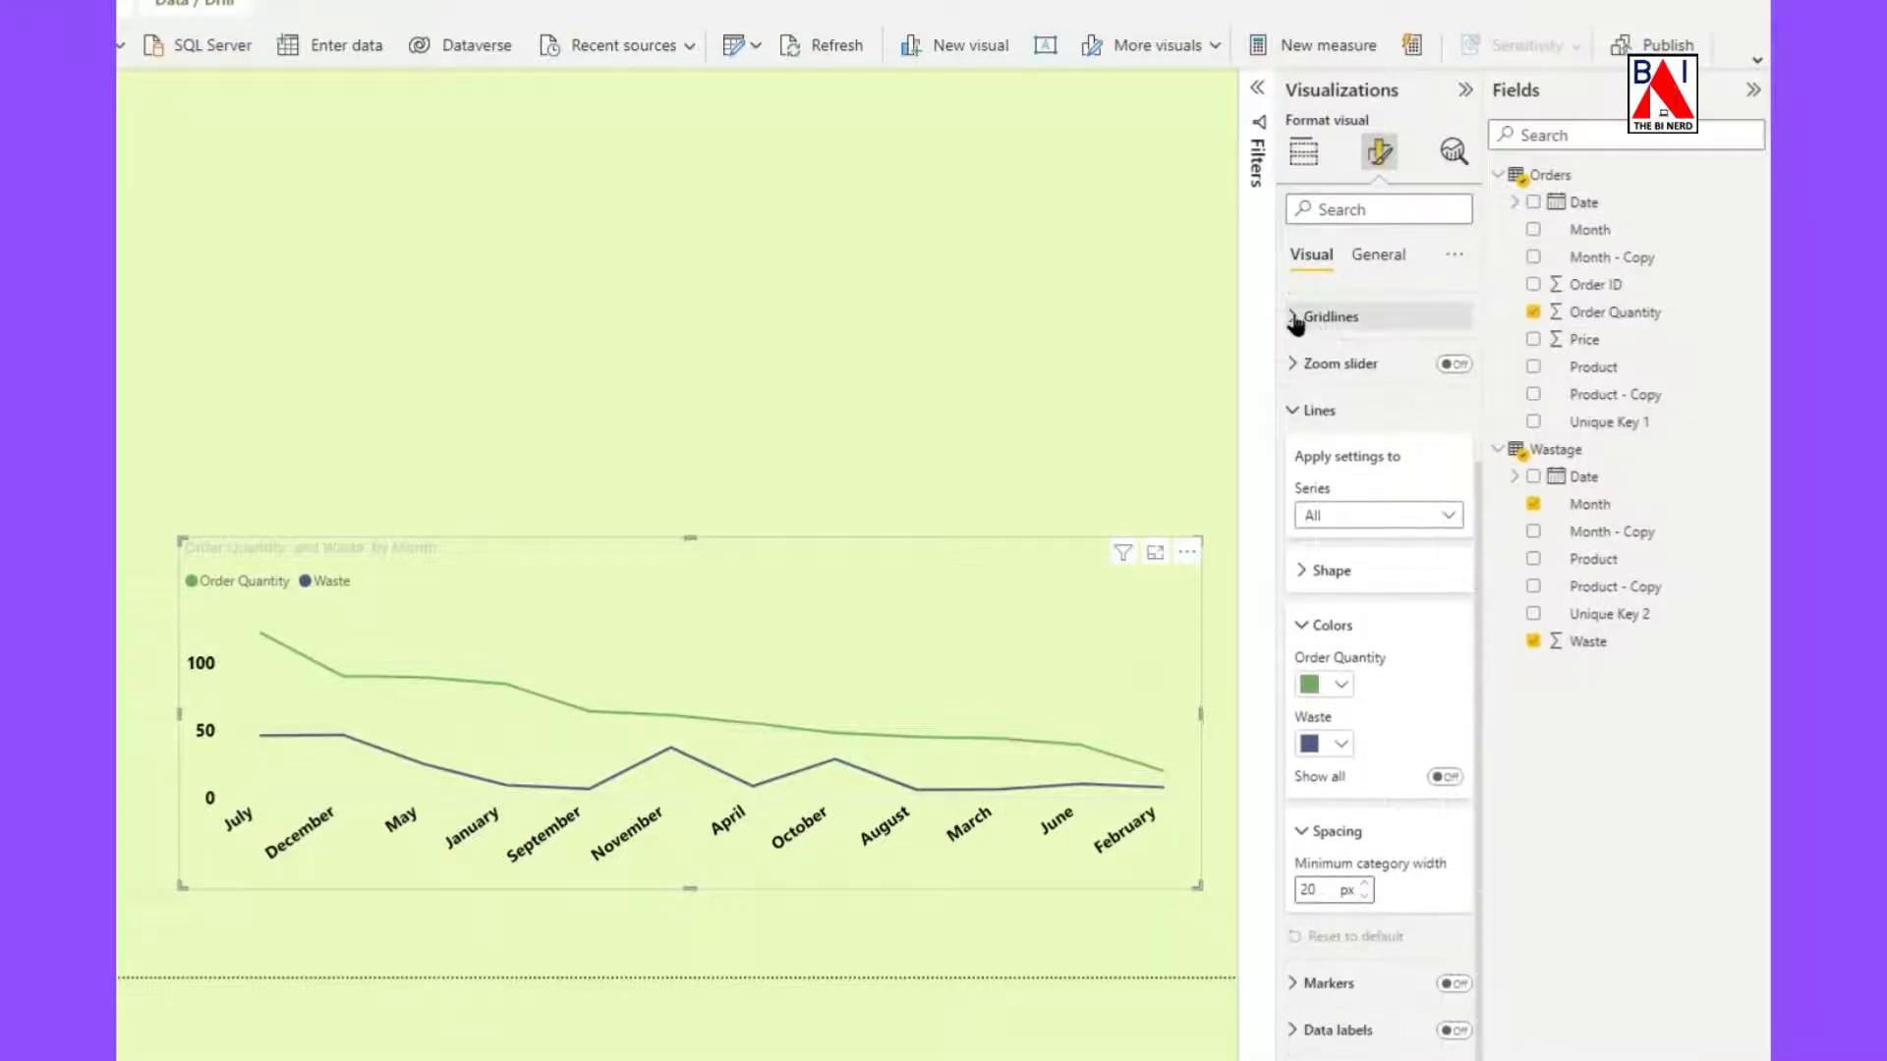
pyautogui.scroll(2, 1303, 334)
pyautogui.click(1307, 346)
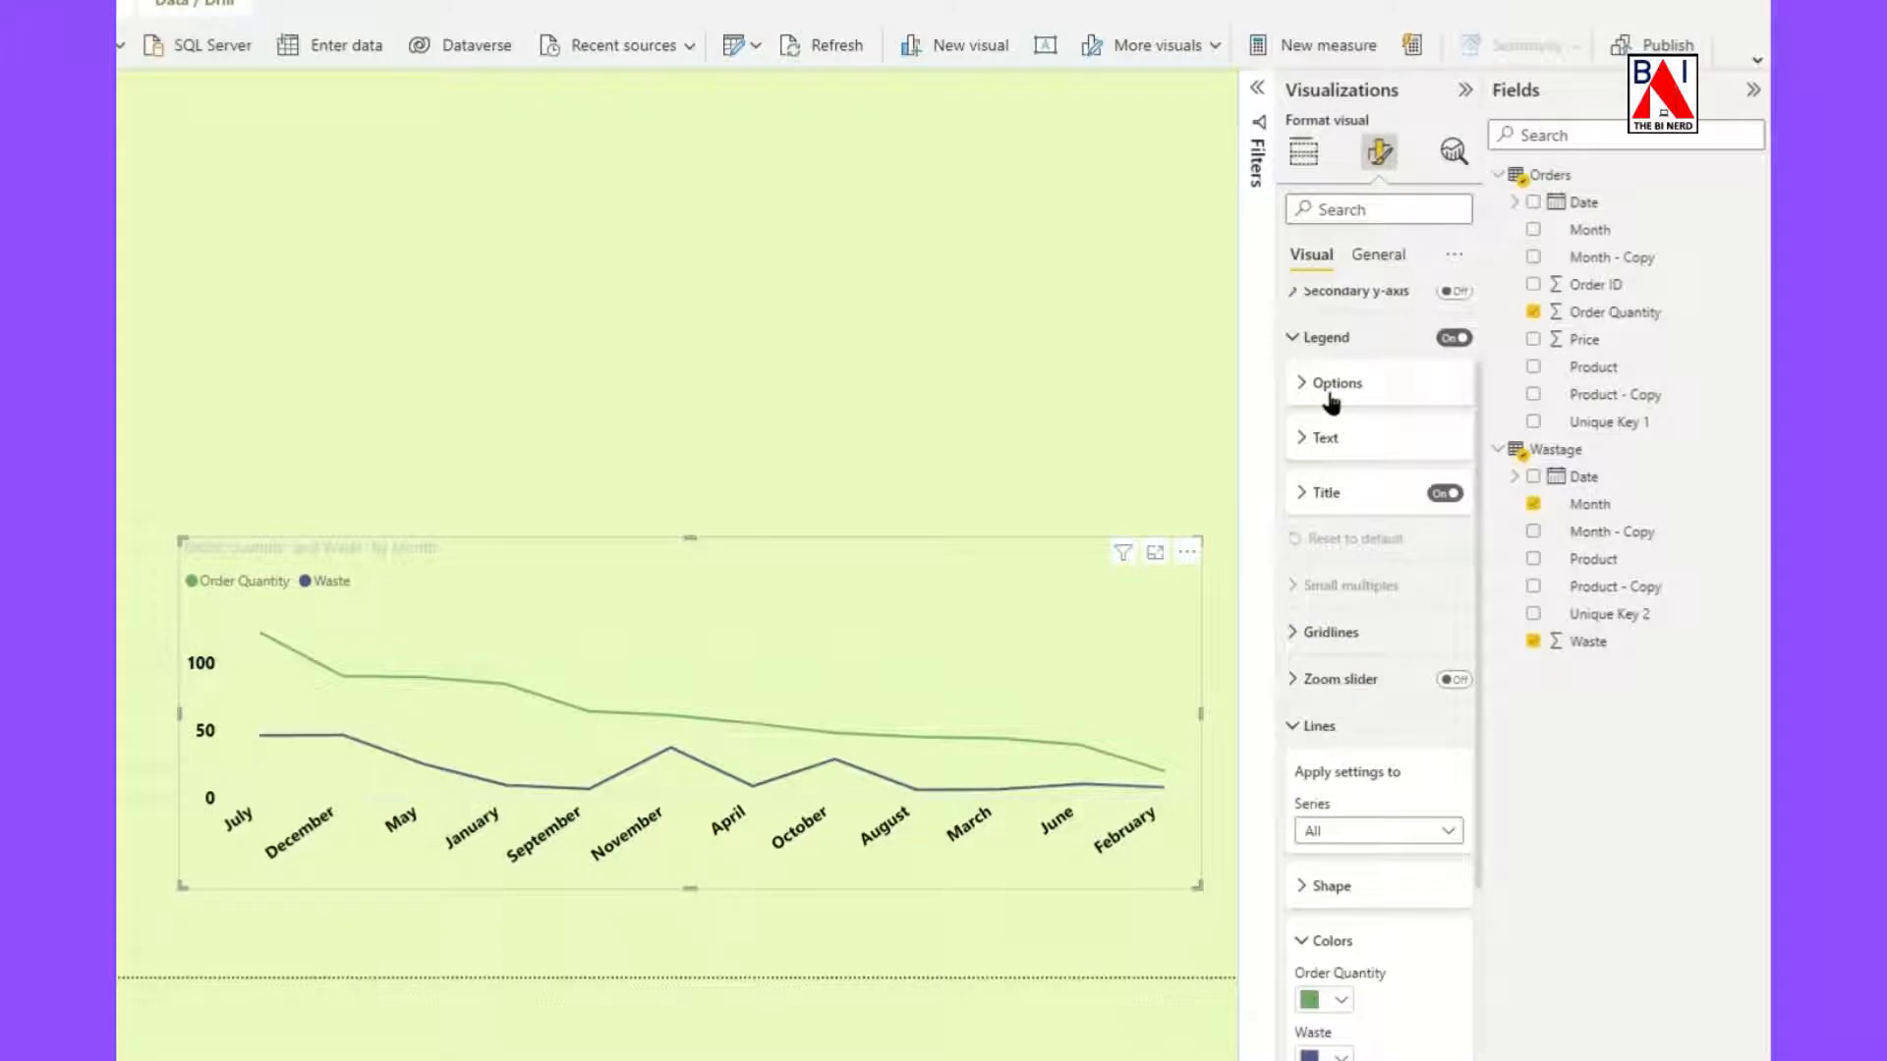
pyautogui.click(1307, 385)
pyautogui.click(1346, 440)
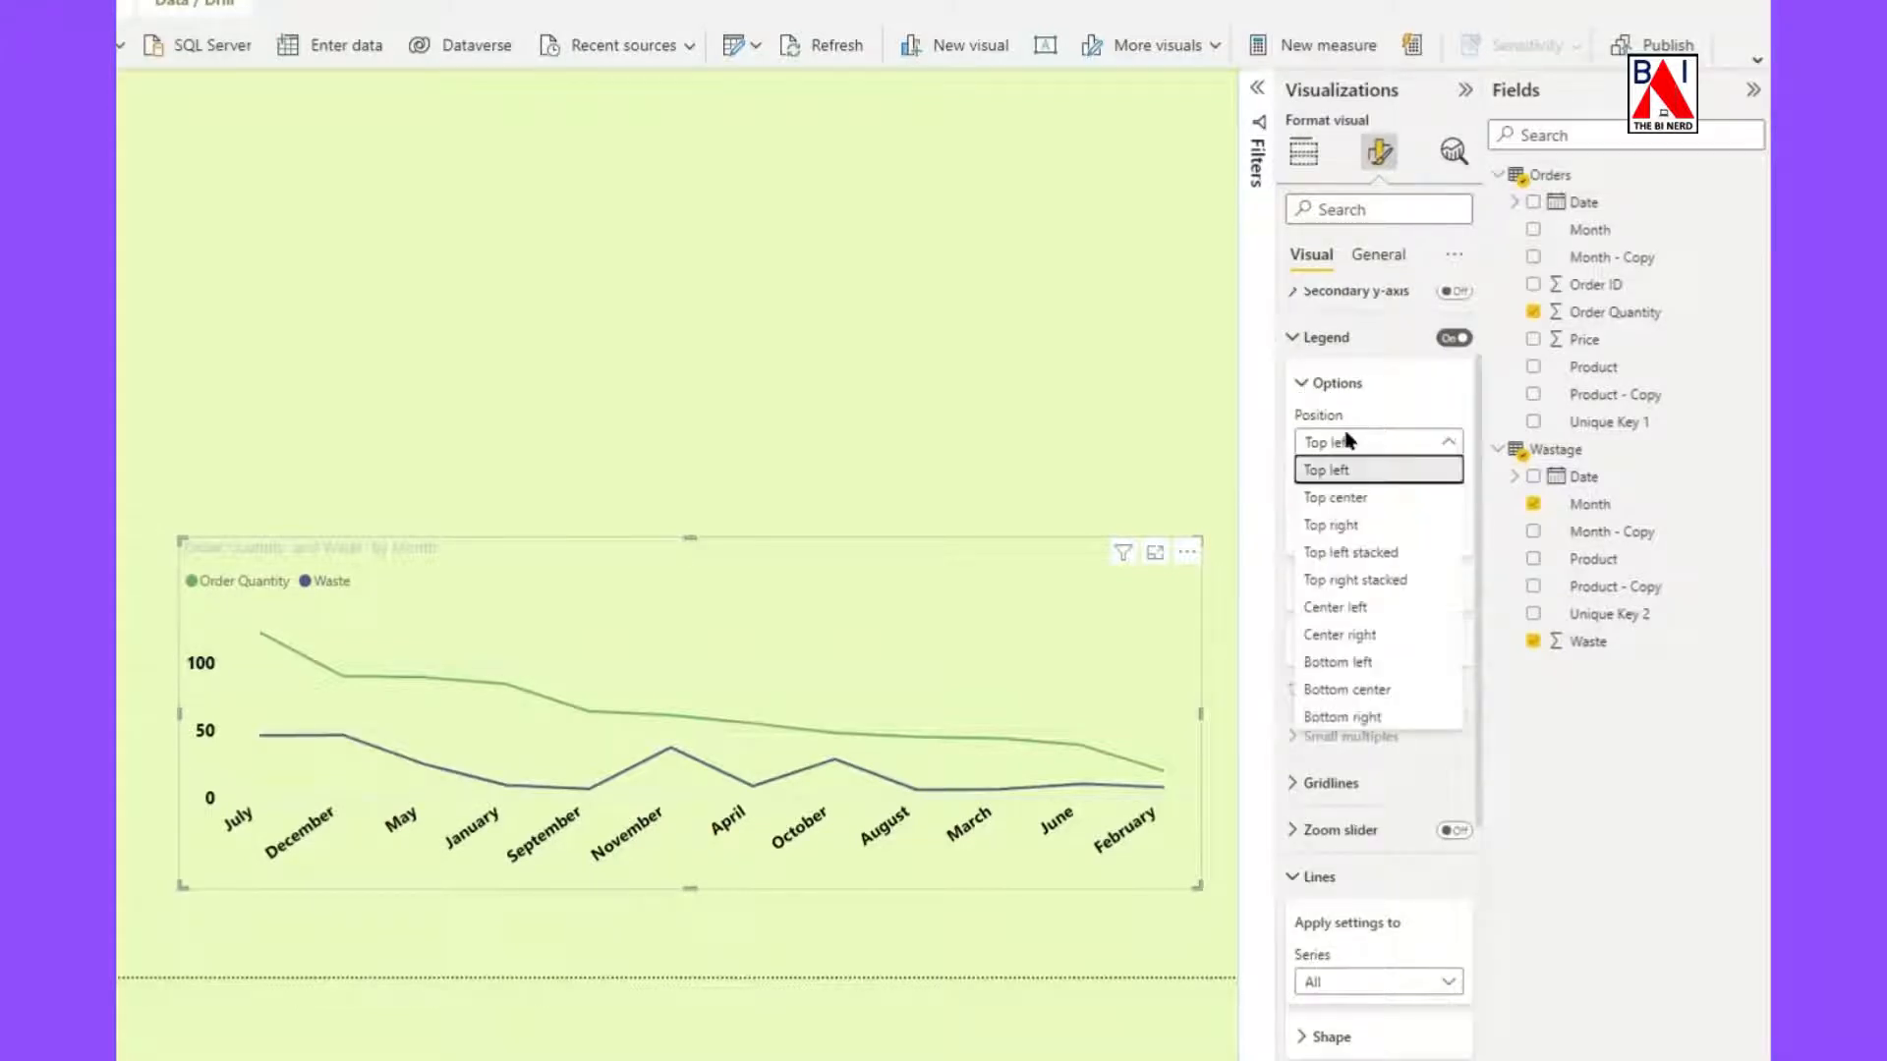
pyautogui.click(1368, 493)
# Format the legend text in bold black at font size 12.
pyautogui.click(1442, 625)
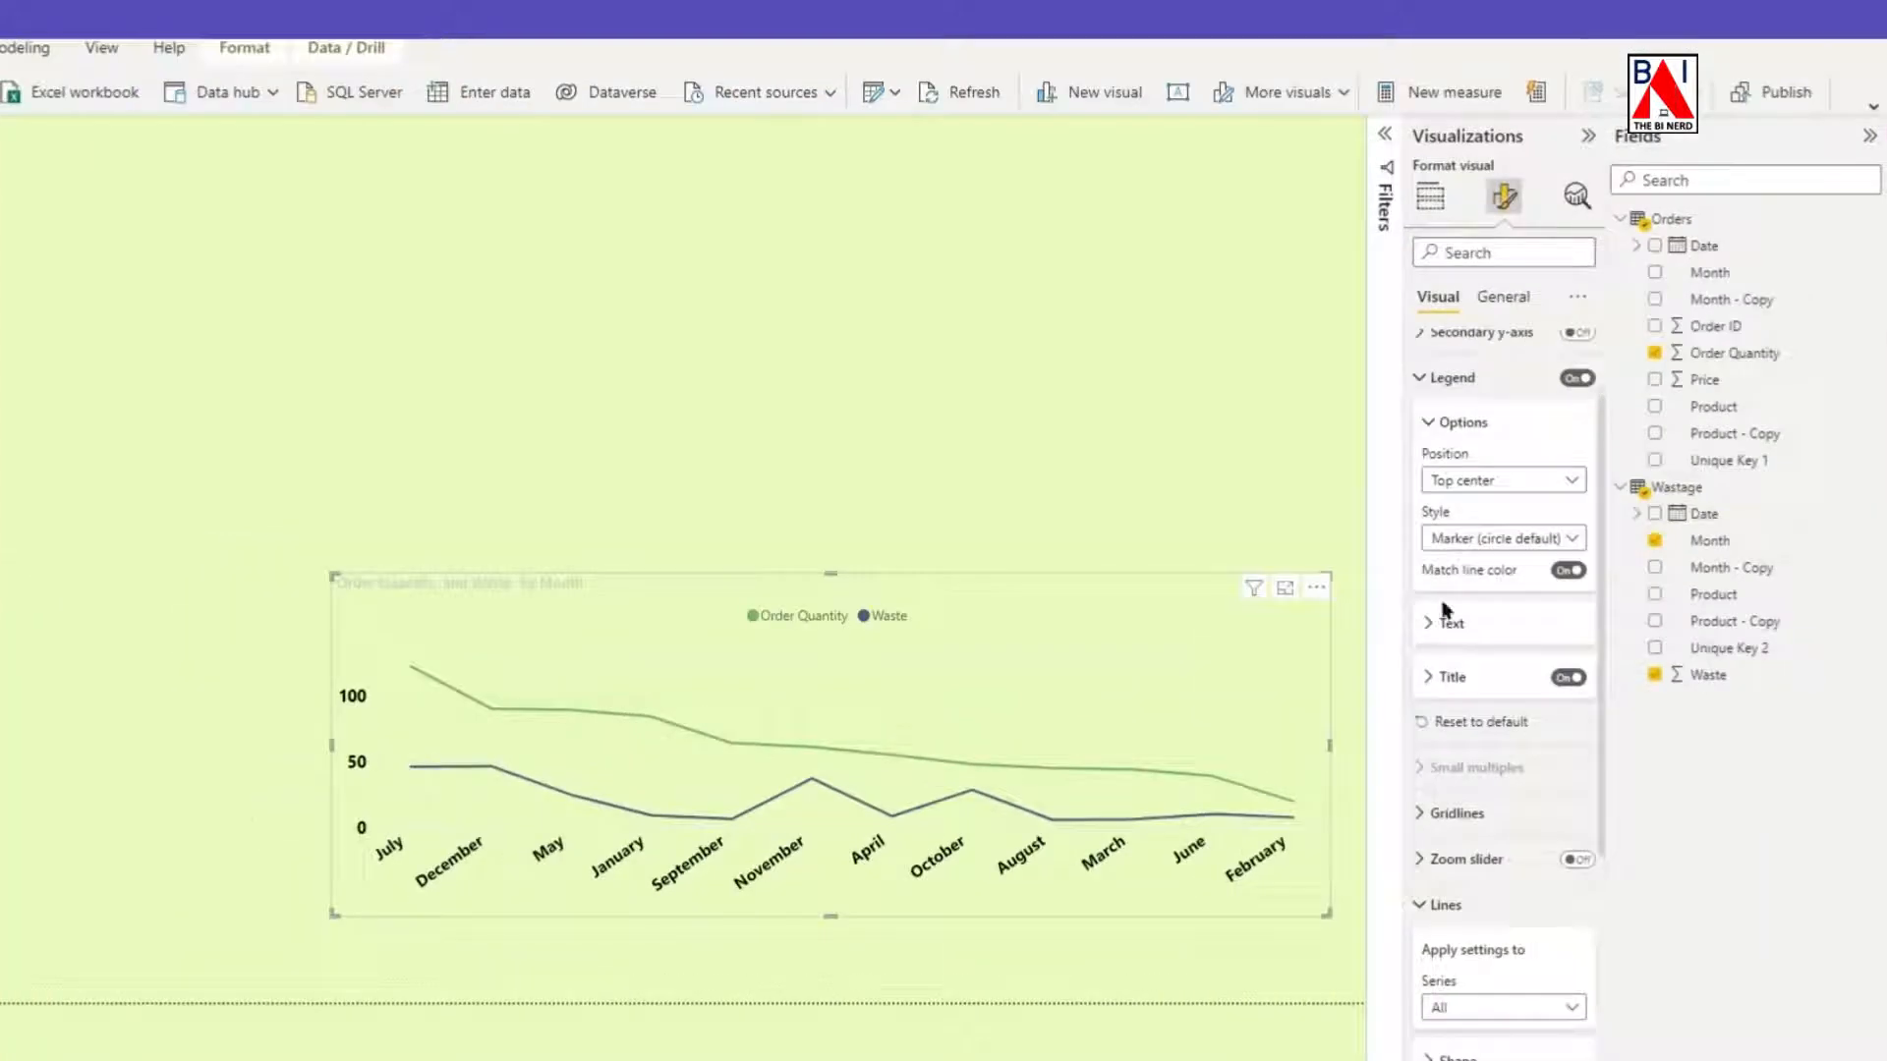
pyautogui.click(1431, 425)
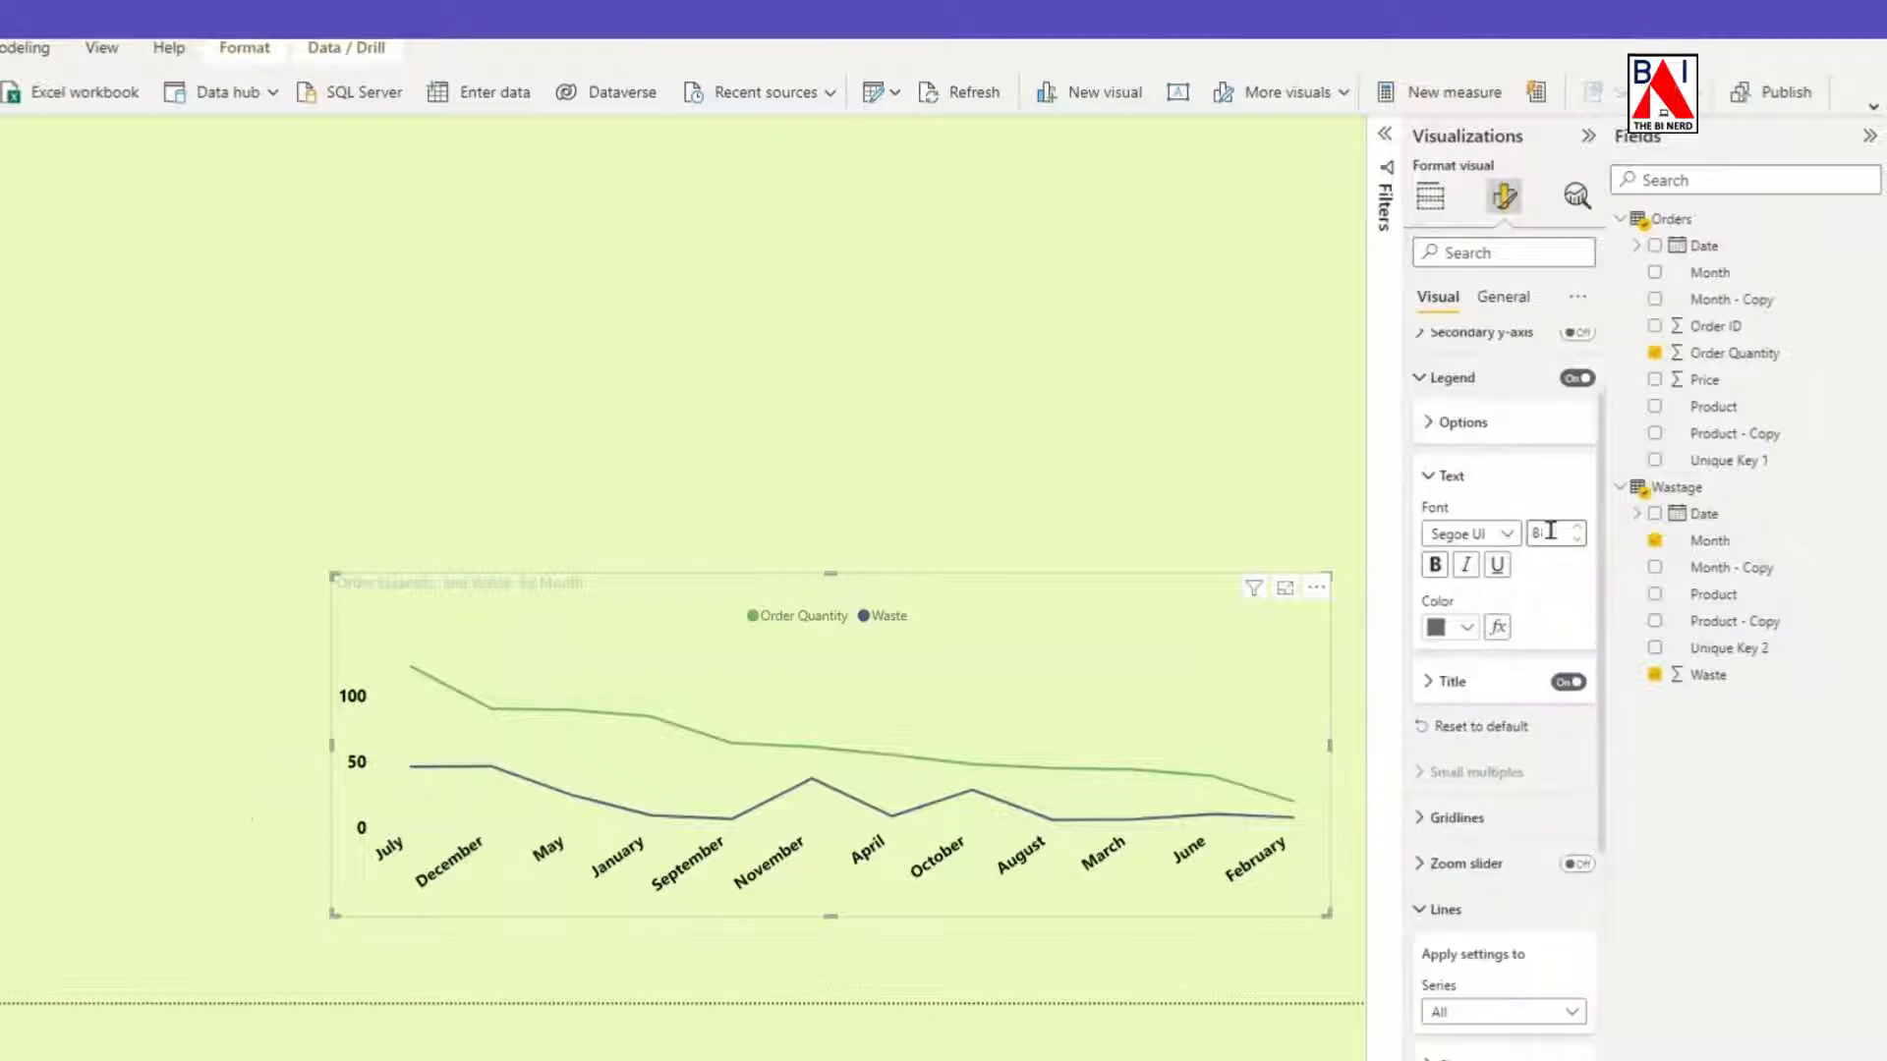
pyautogui.click(1577, 528)
pyautogui.click(1577, 528)
pyautogui.click(1577, 528)
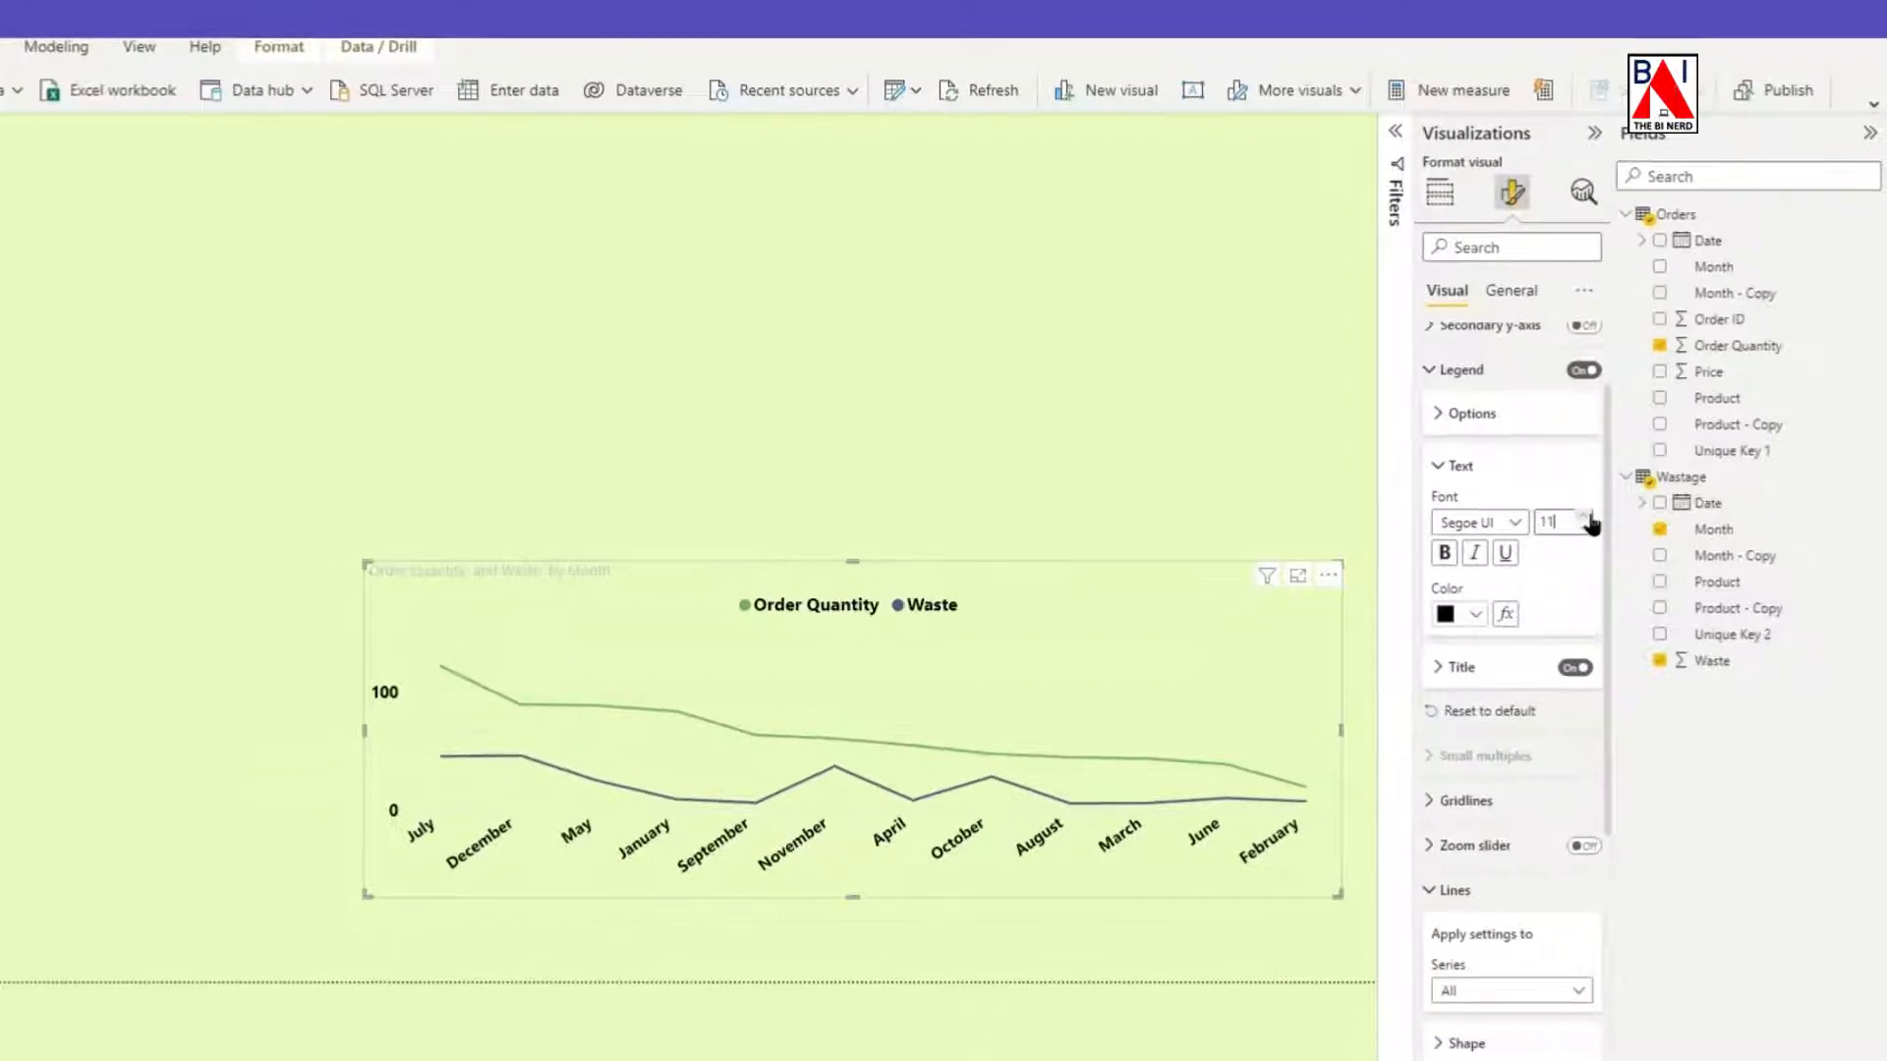
pyautogui.click(1586, 518)
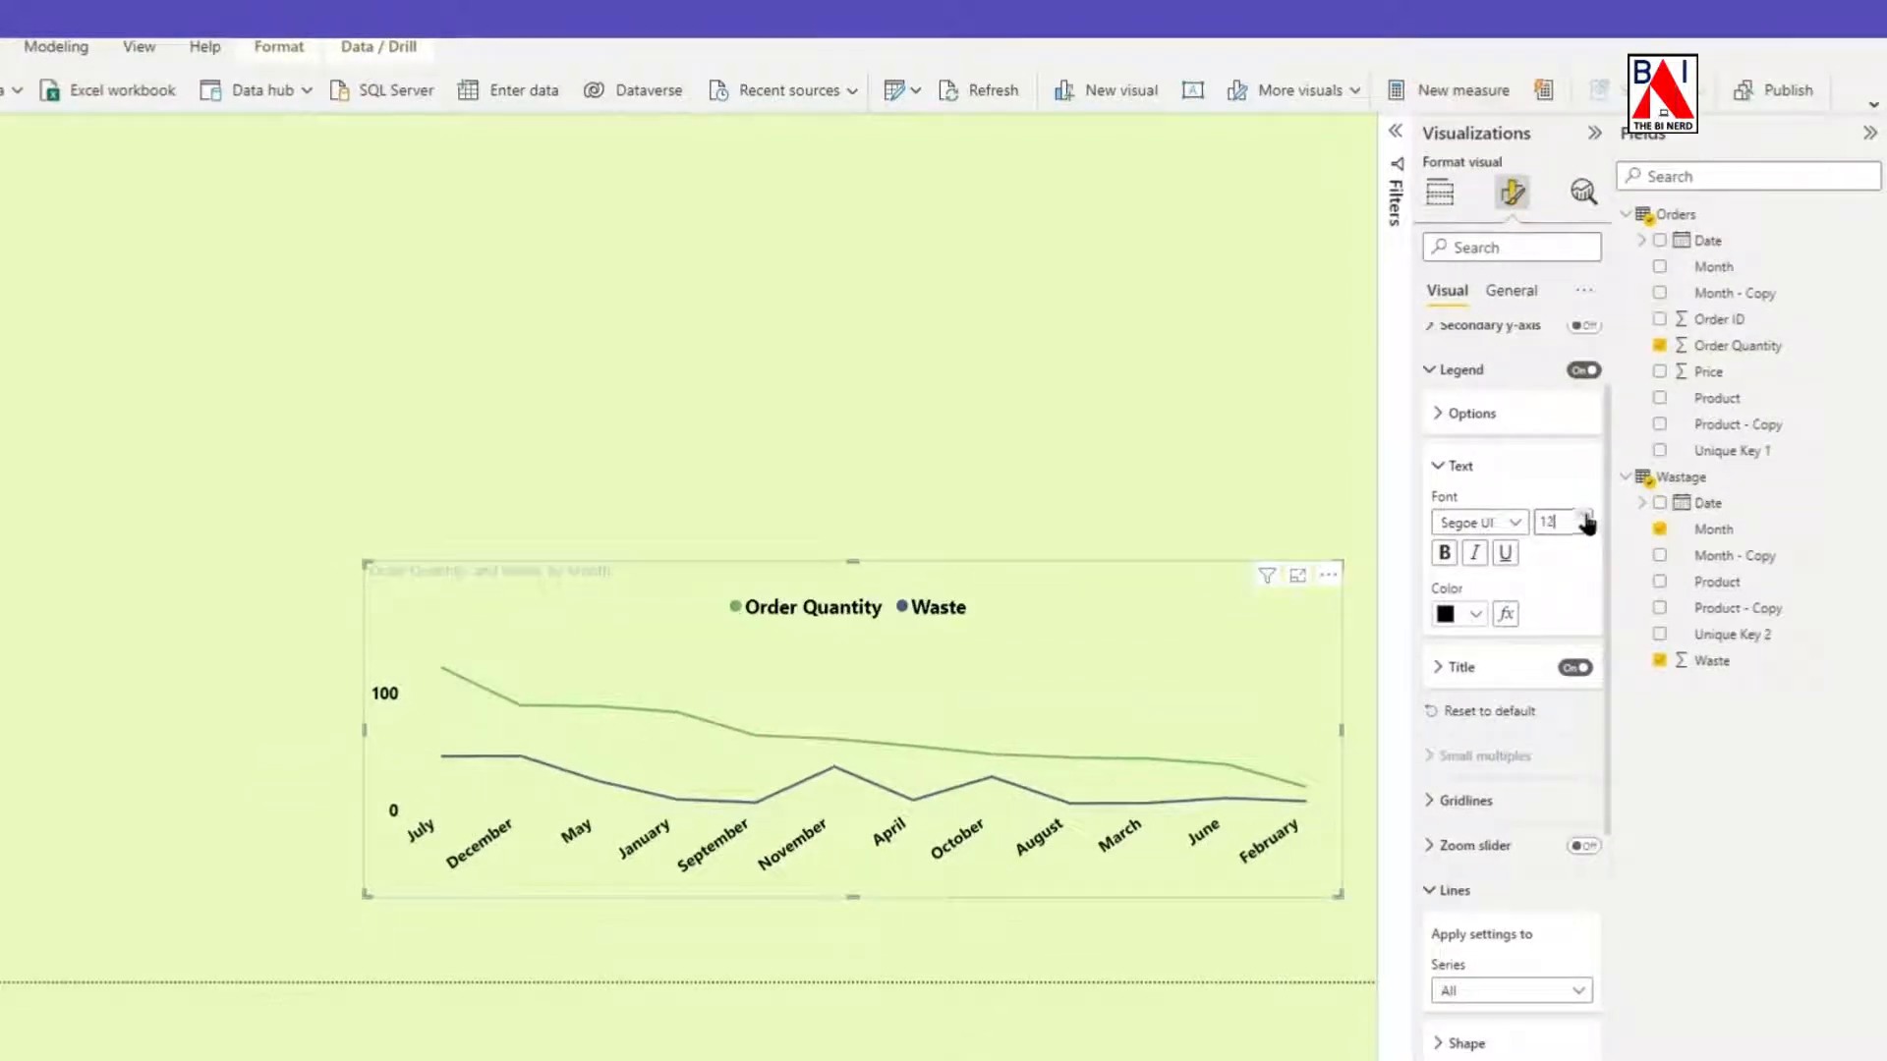
pyautogui.click(1475, 614)
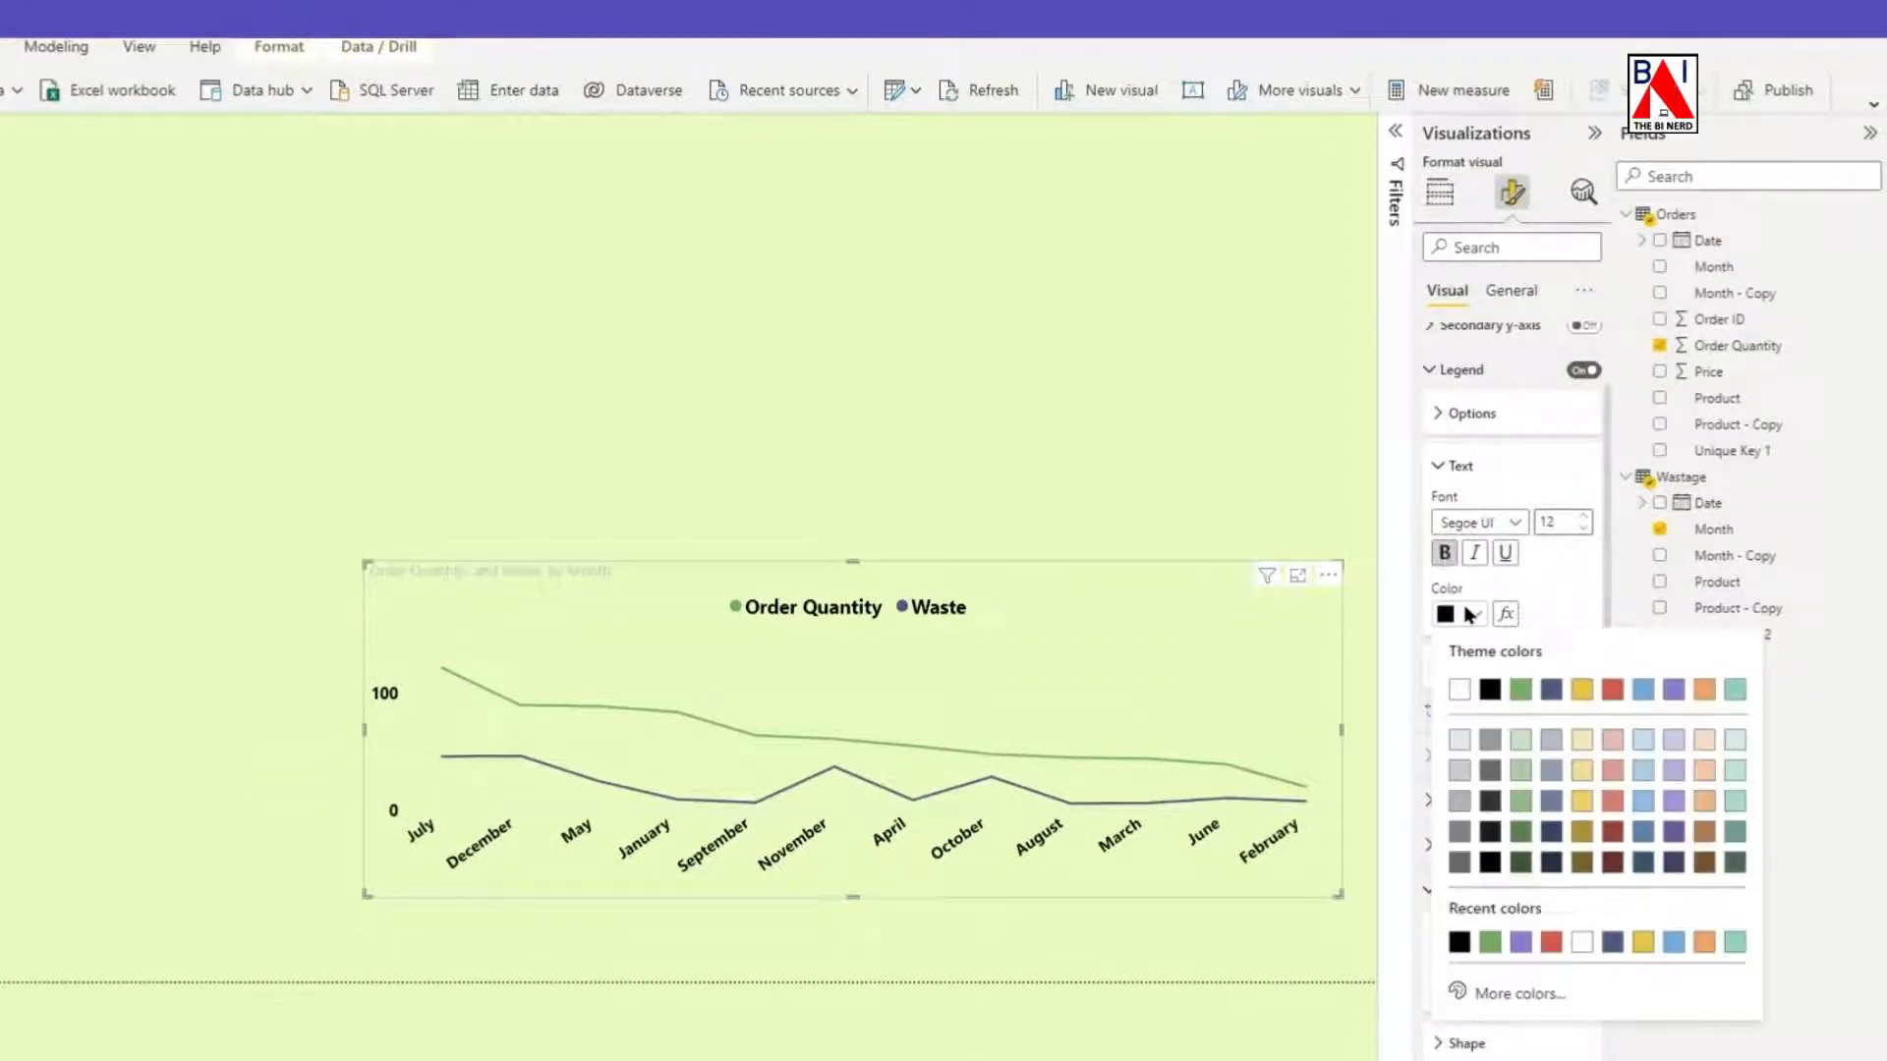
pyautogui.click(1499, 688)
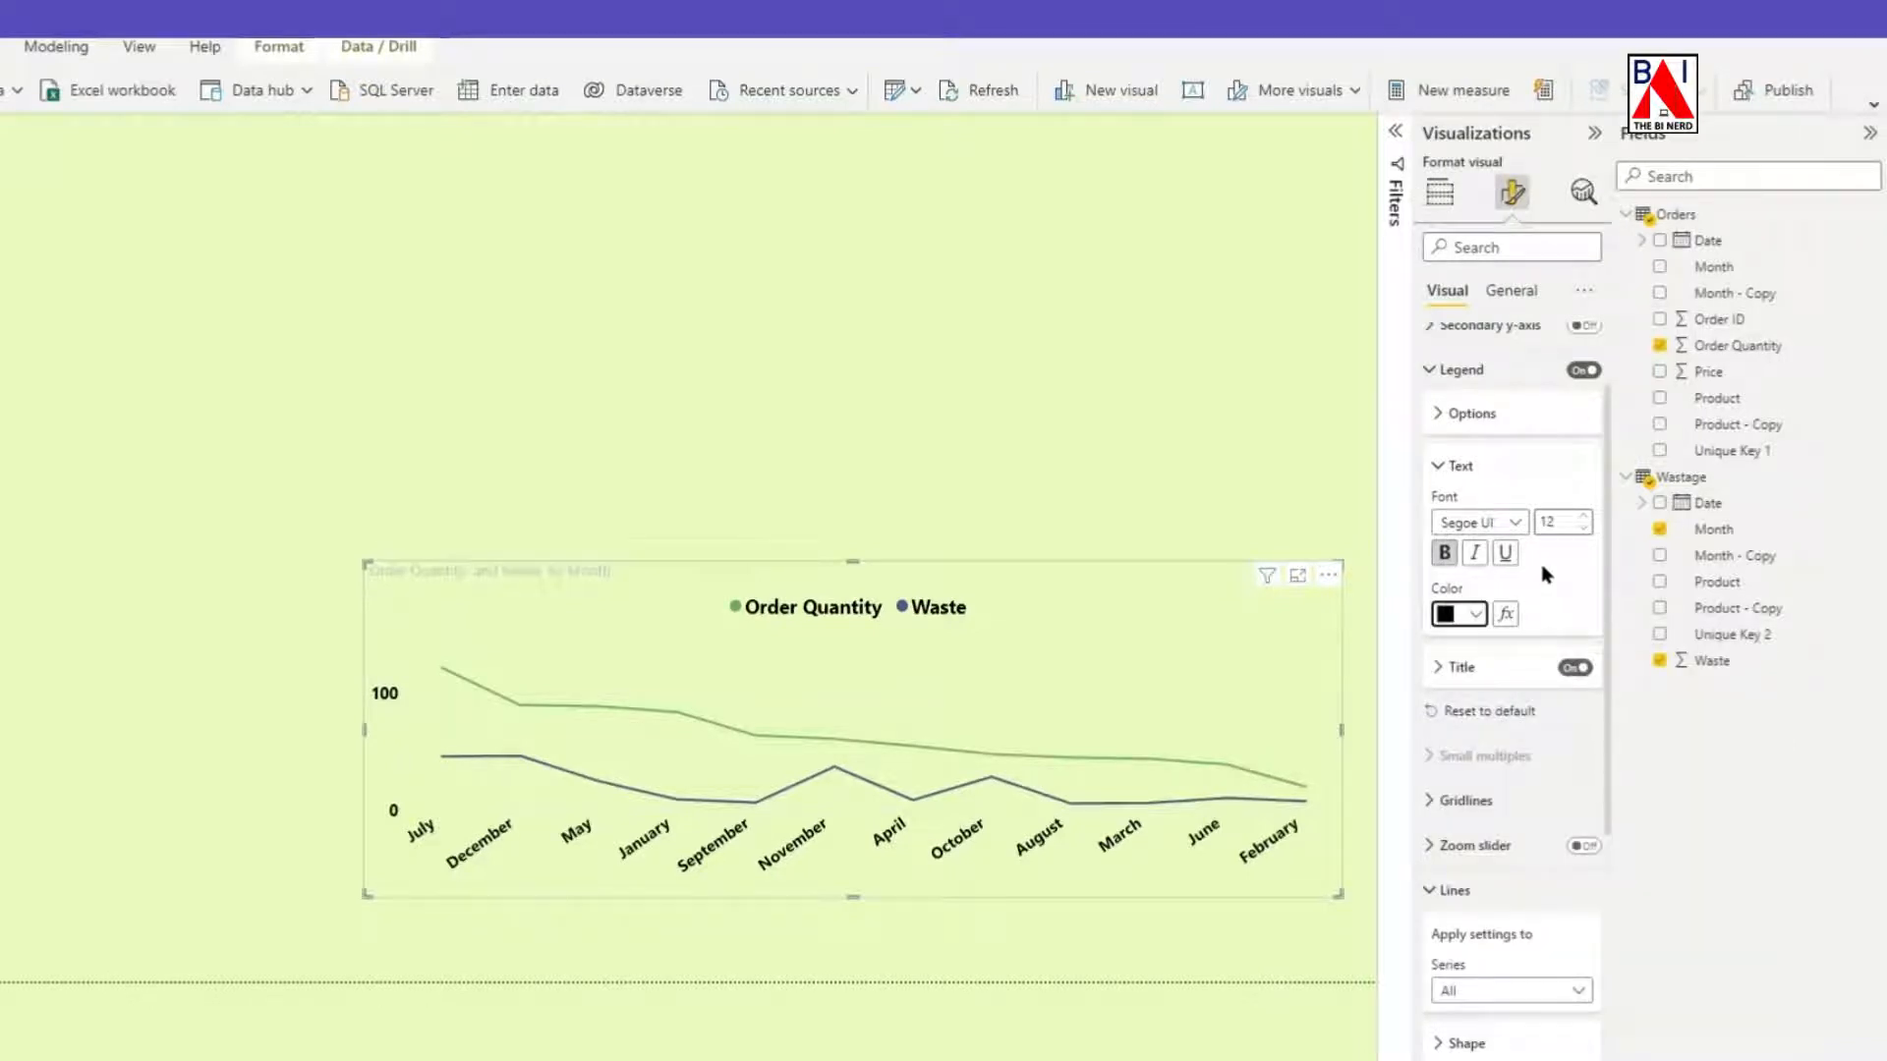
# Set the chart's horizontal gridlines to the Dashed style in red.
pyautogui.scroll(-2, 1546, 574)
pyautogui.click(1445, 357)
pyautogui.click(1467, 432)
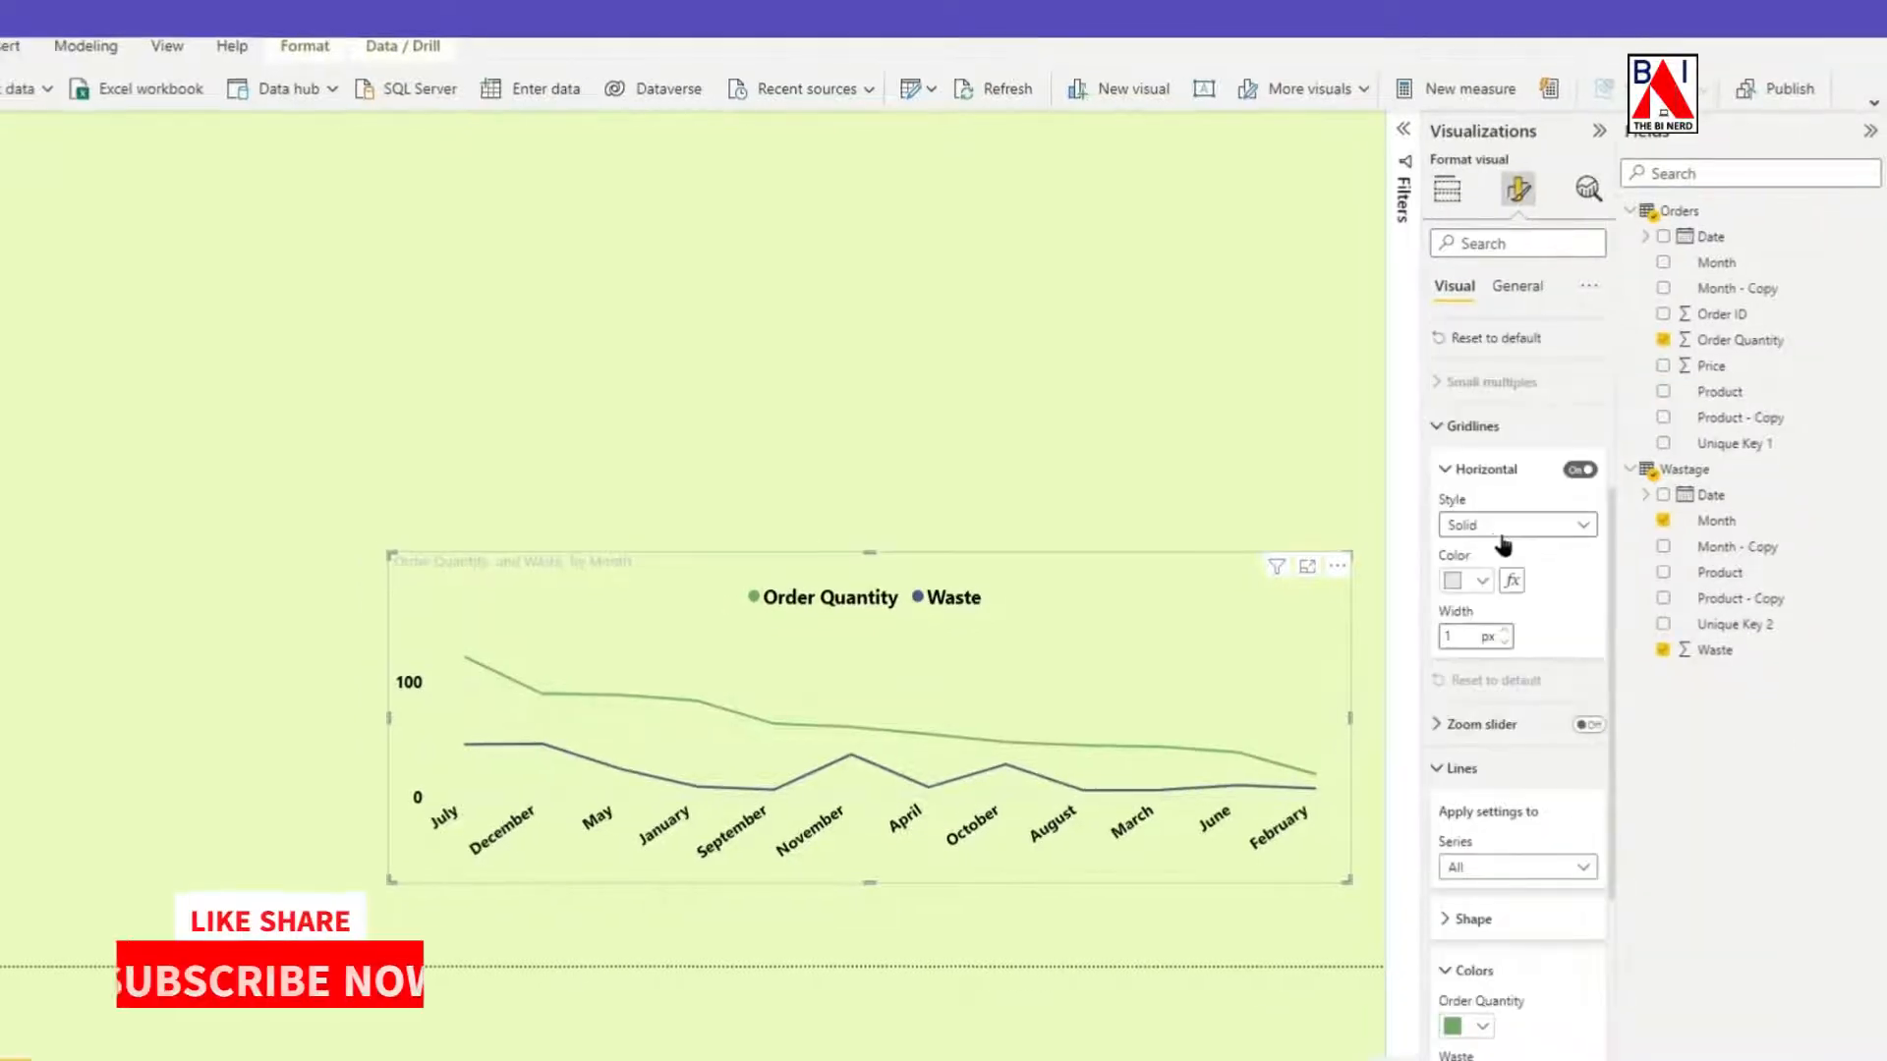
pyautogui.click(1511, 534)
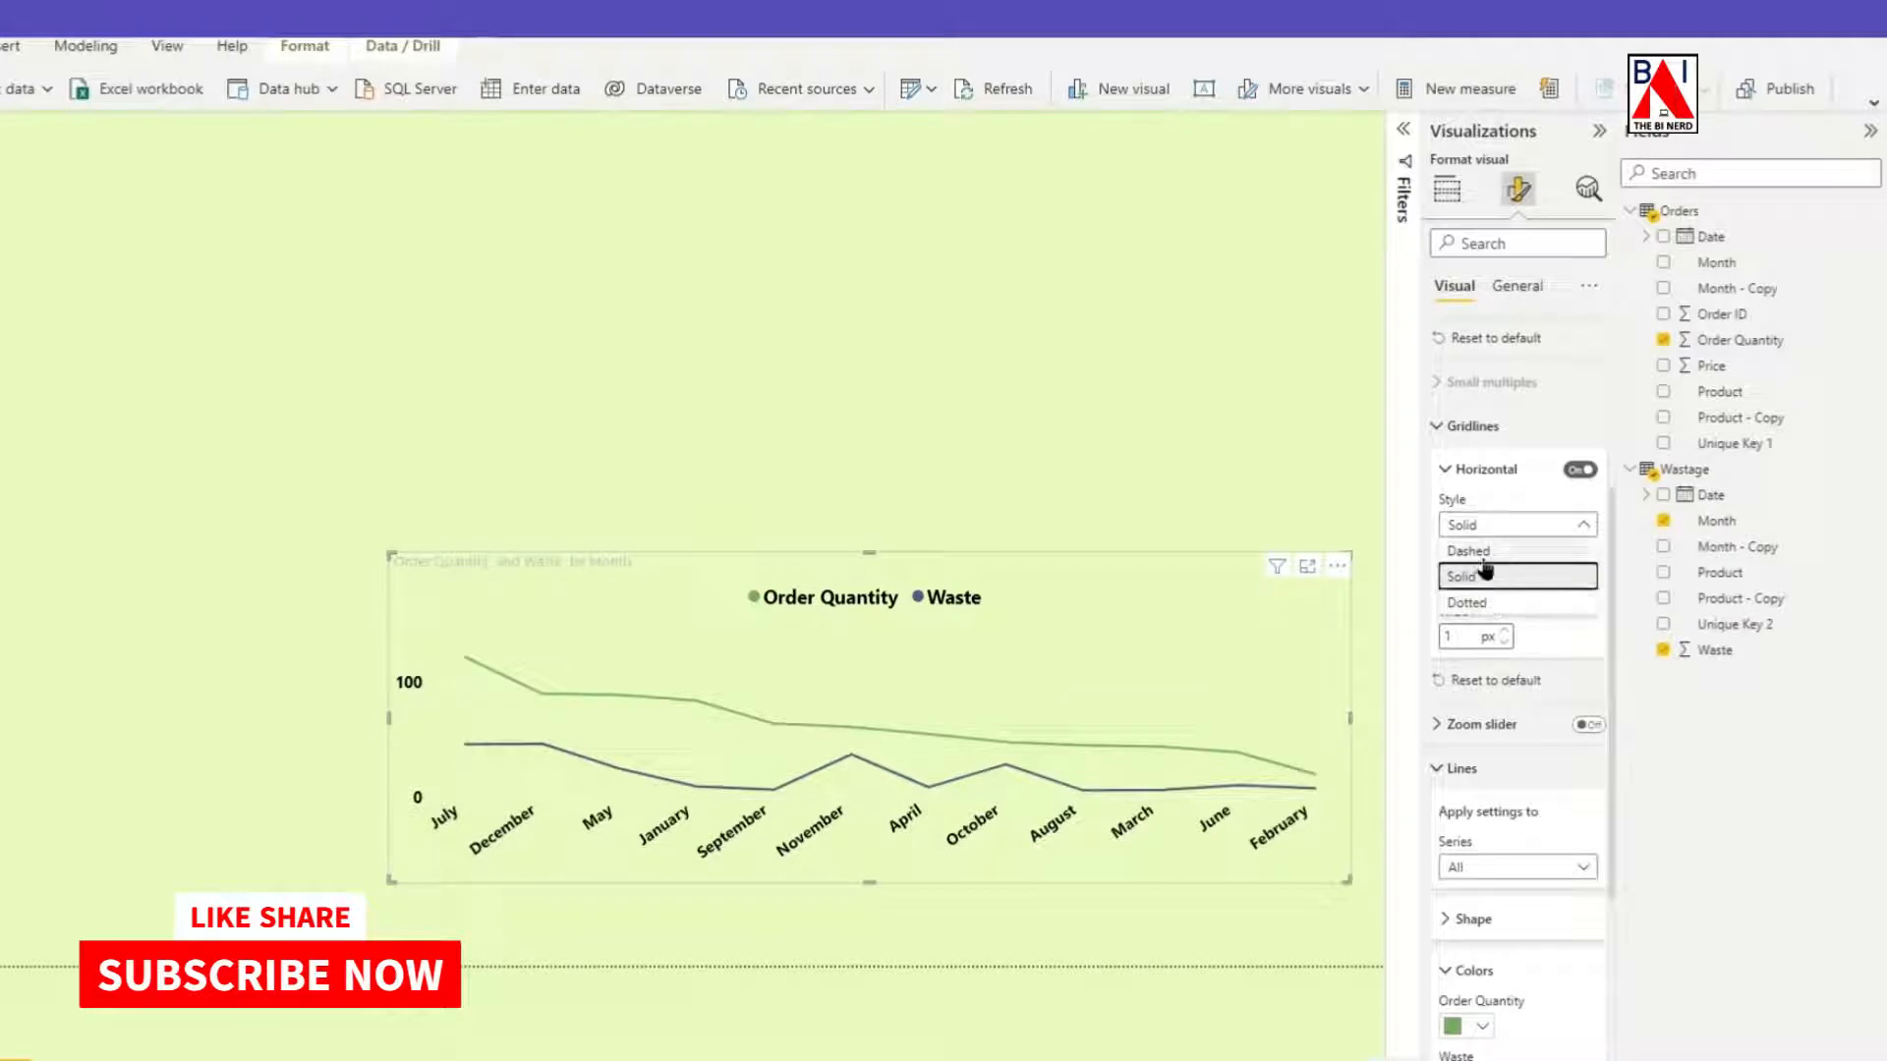
pyautogui.click(1480, 551)
pyautogui.click(1484, 584)
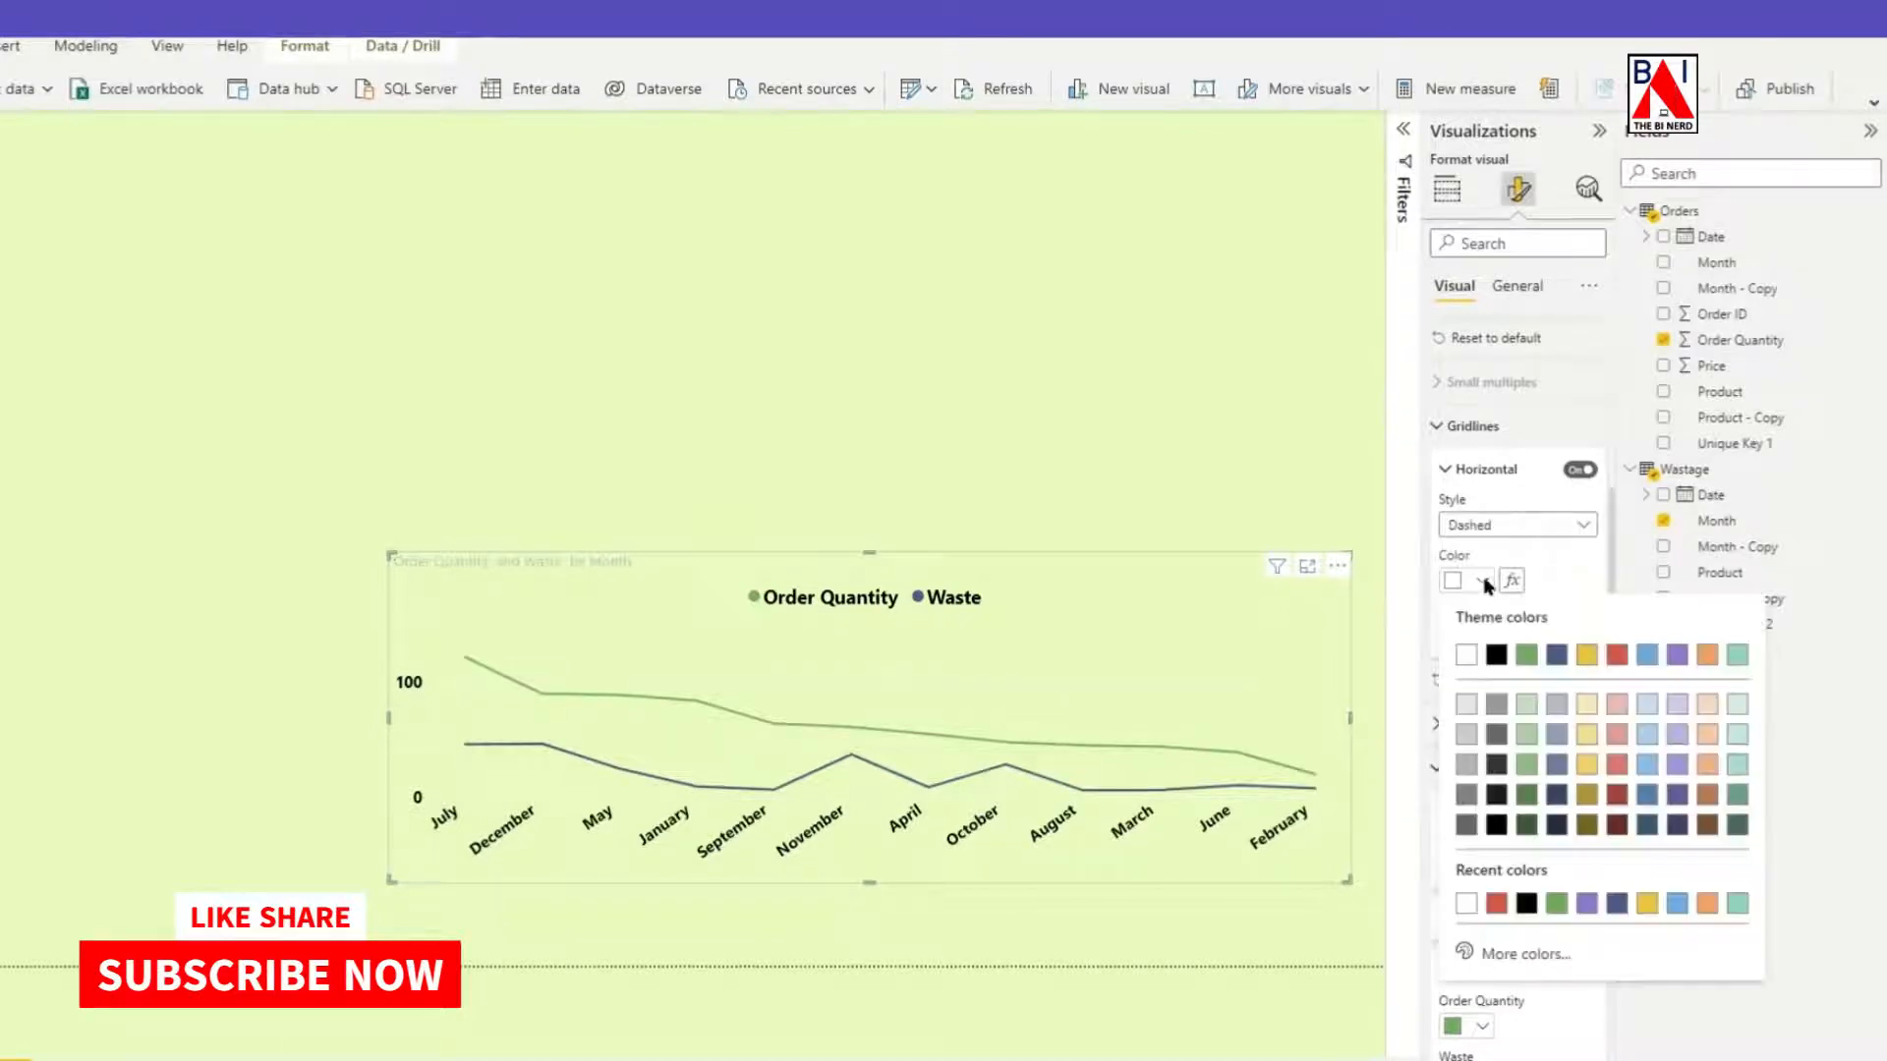
pyautogui.click(1615, 653)
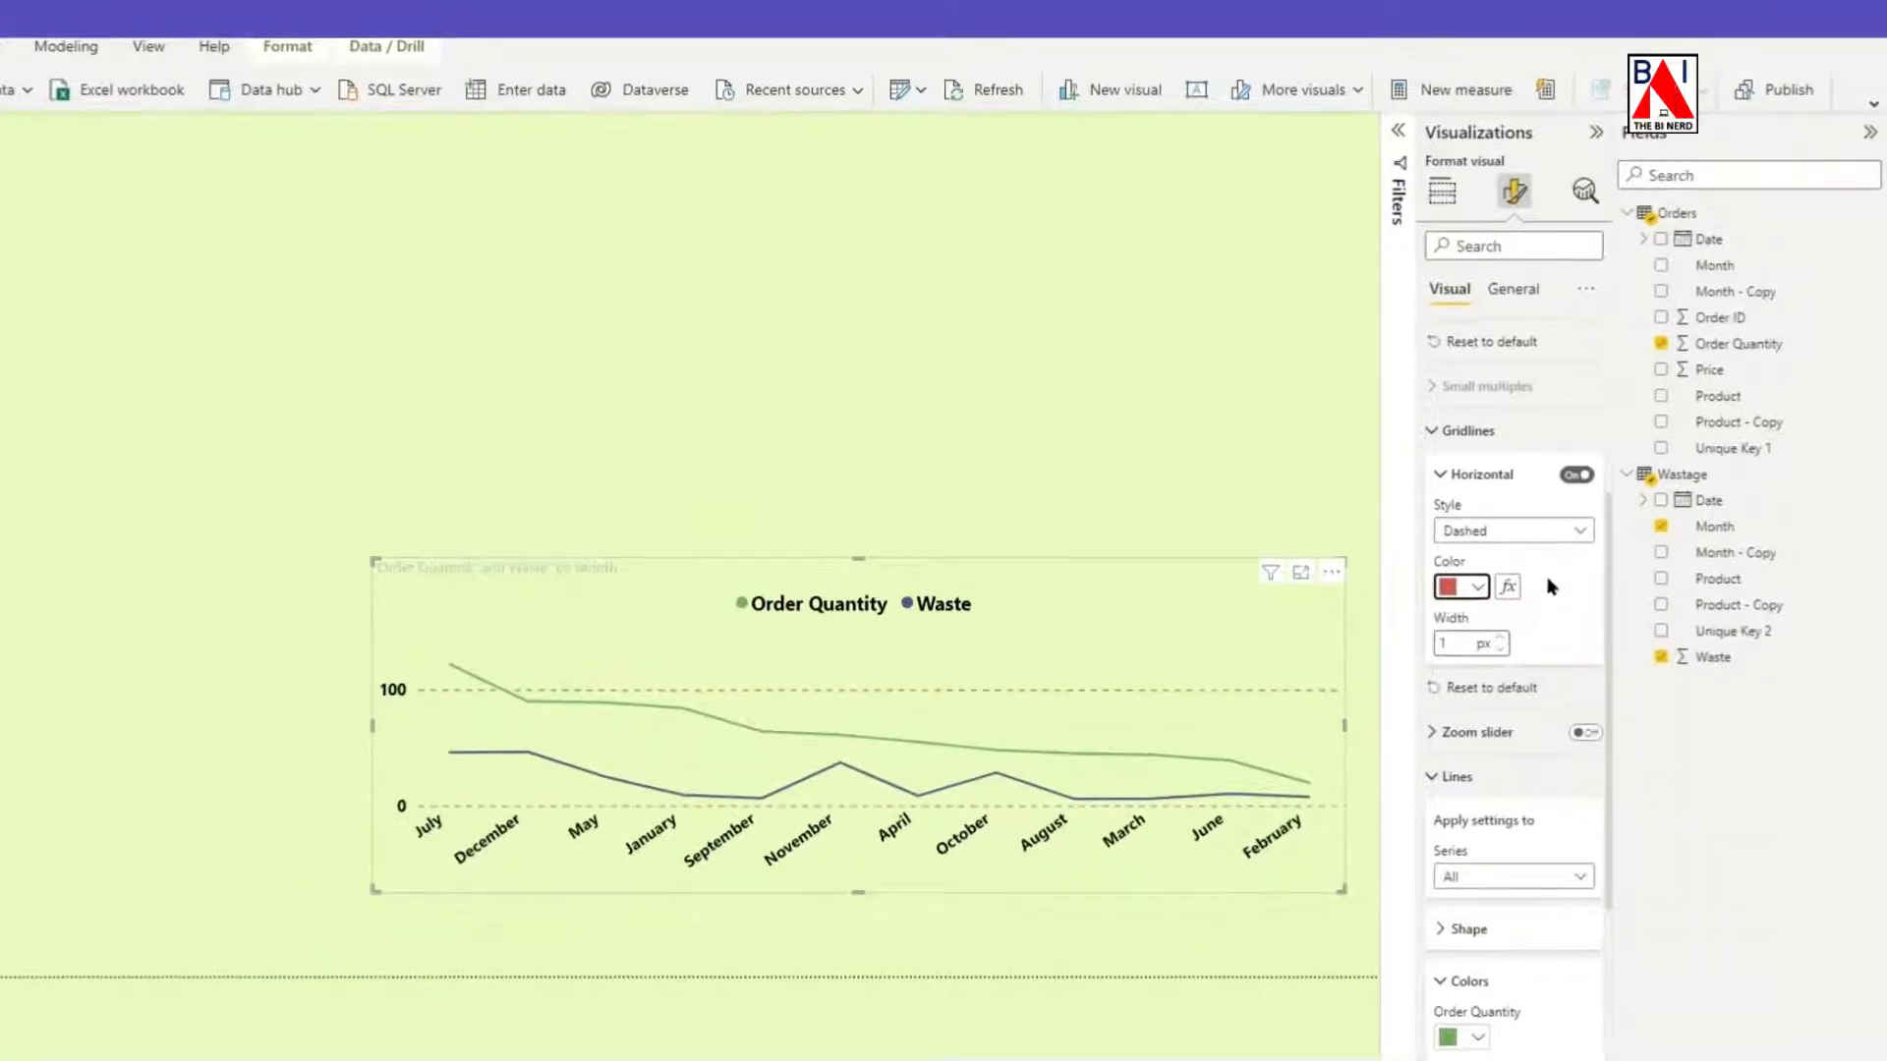
pyautogui.click(1434, 433)
# Color the Order Quantity line purple and the Waste line red.
pyautogui.scroll(-2, 1435, 432)
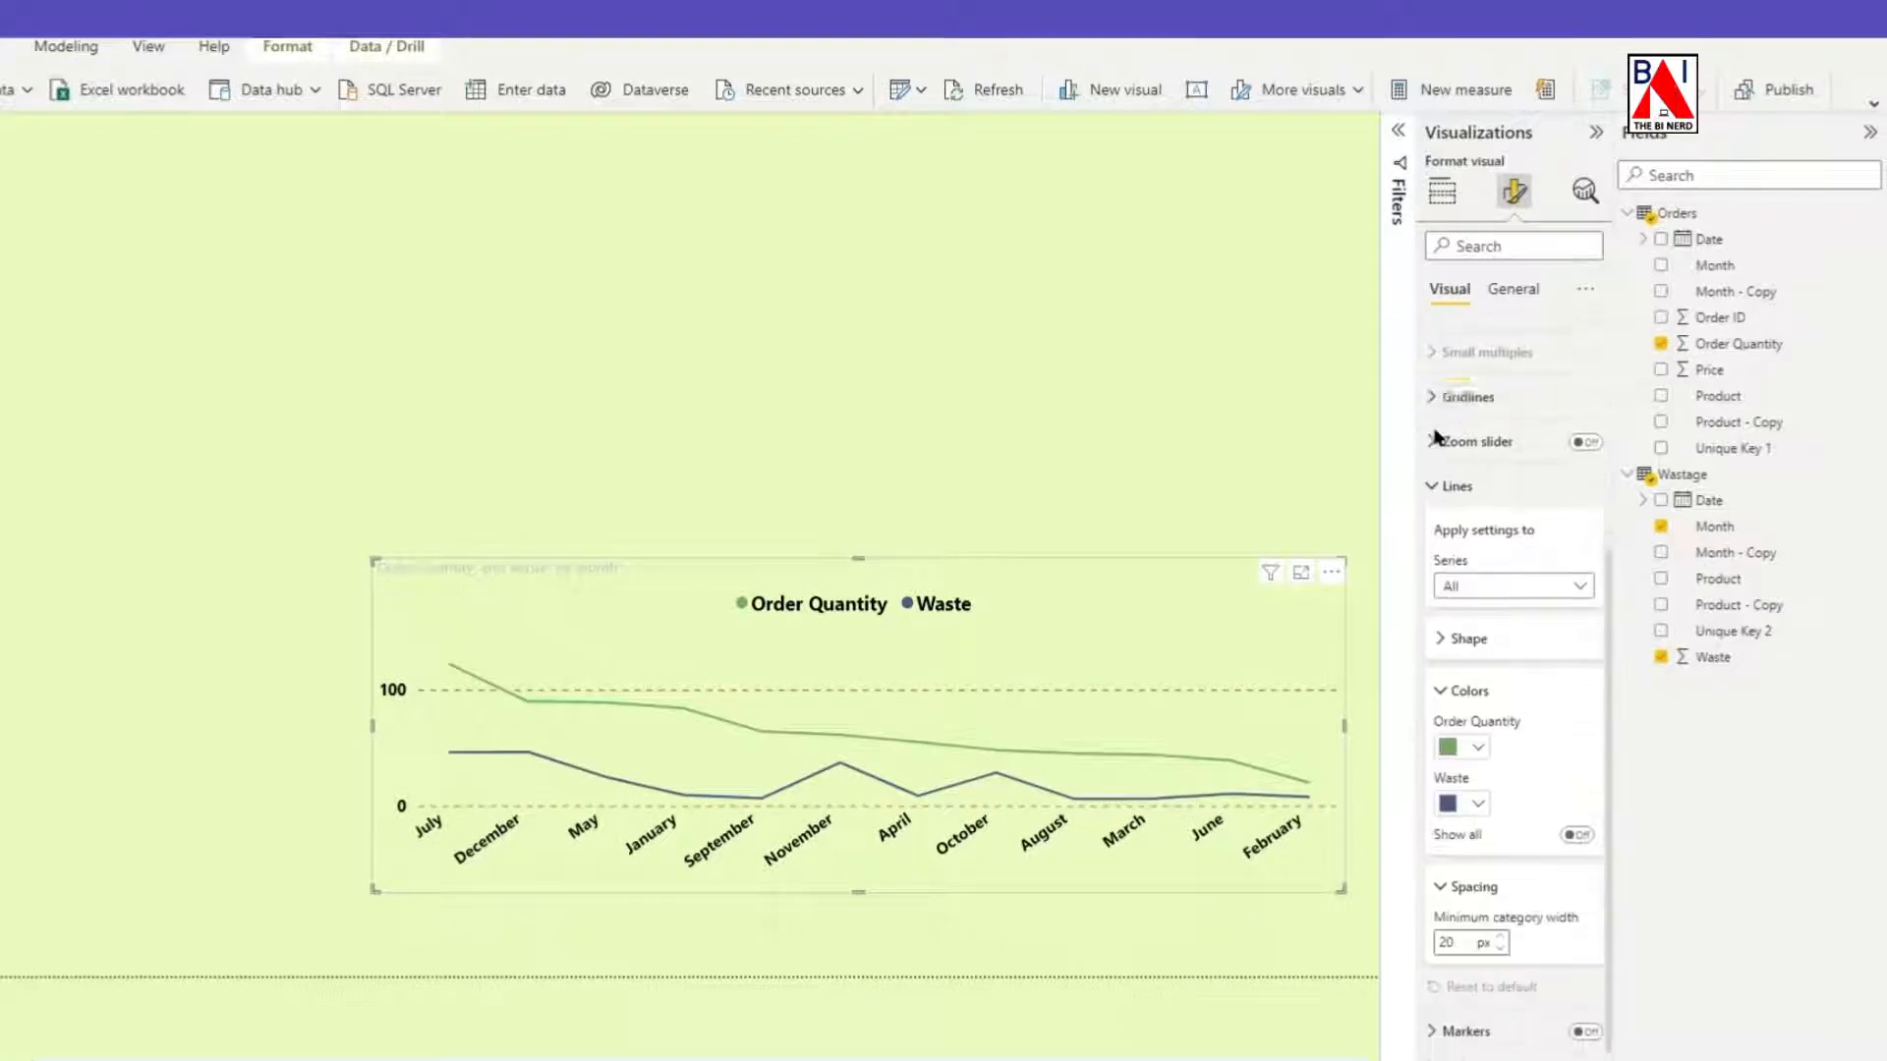
pyautogui.click(1434, 415)
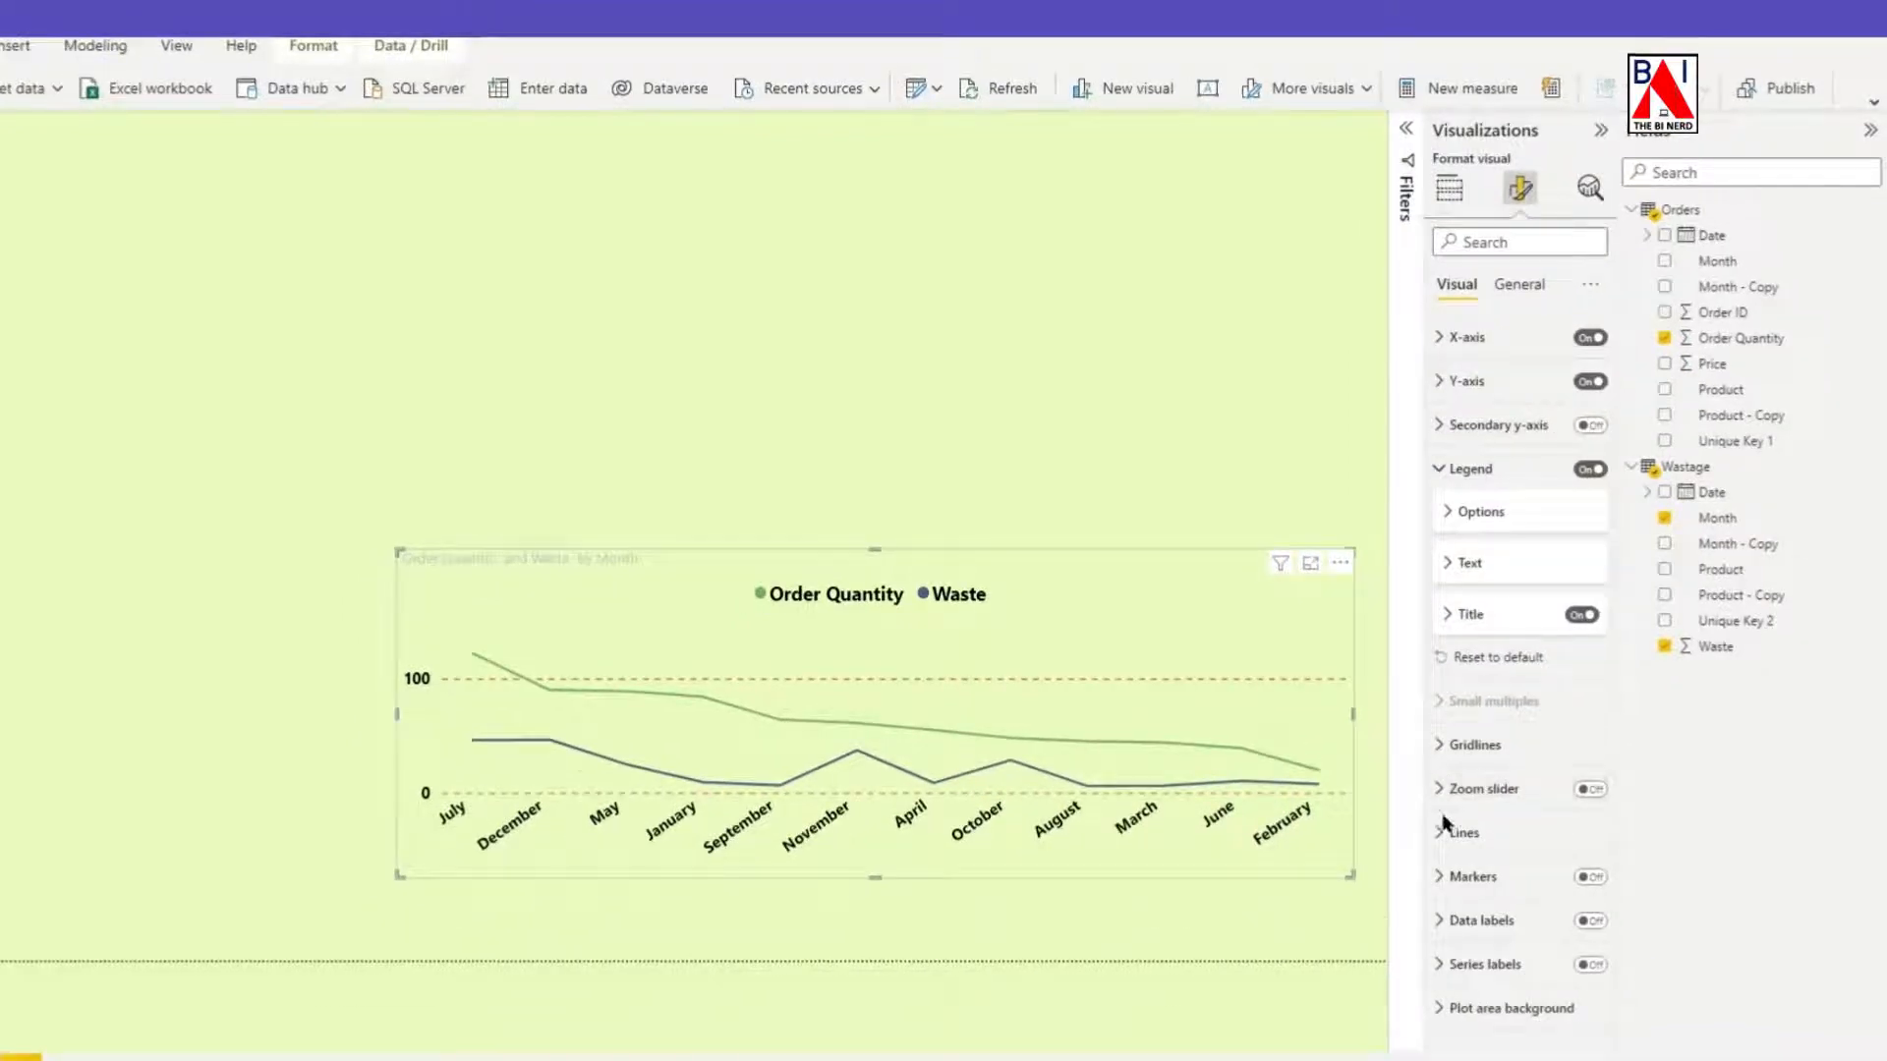
pyautogui.click(1445, 830)
pyautogui.scroll(-4, 1511, 626)
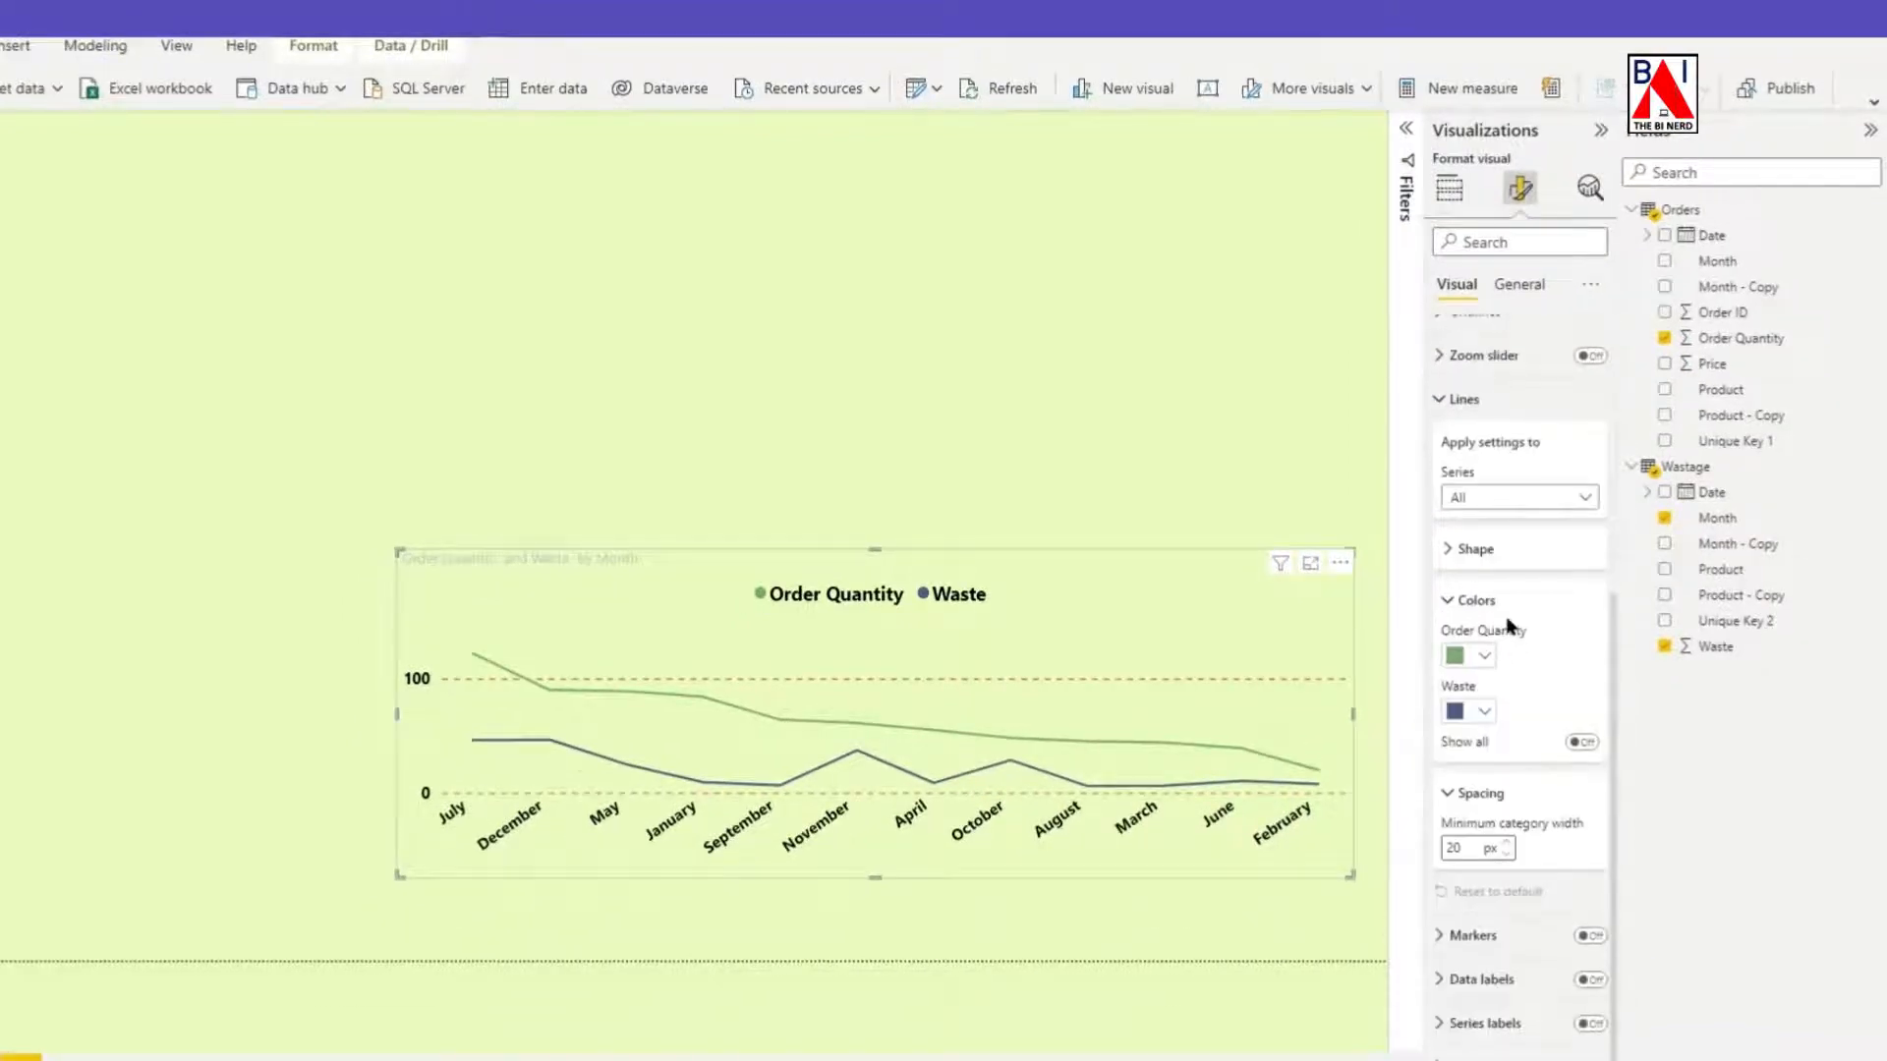
pyautogui.click(1479, 651)
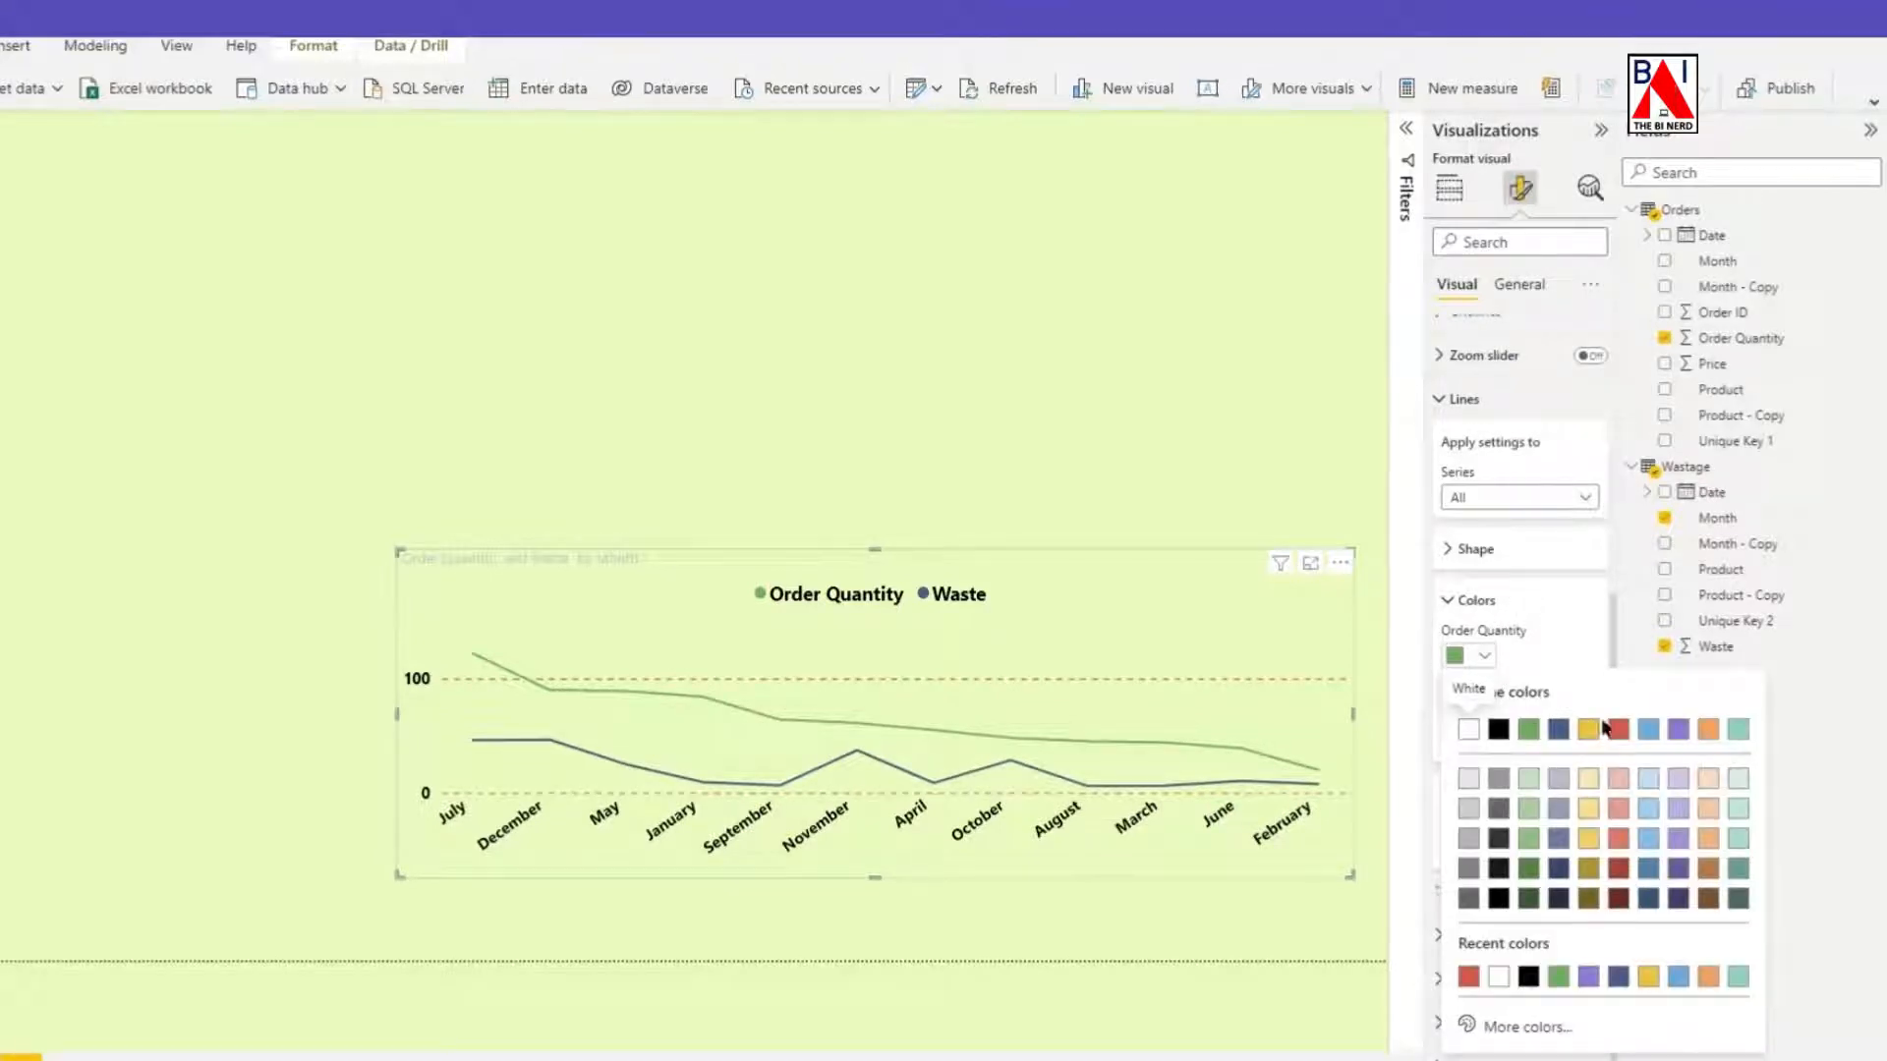
pyautogui.click(1678, 731)
pyautogui.click(1482, 710)
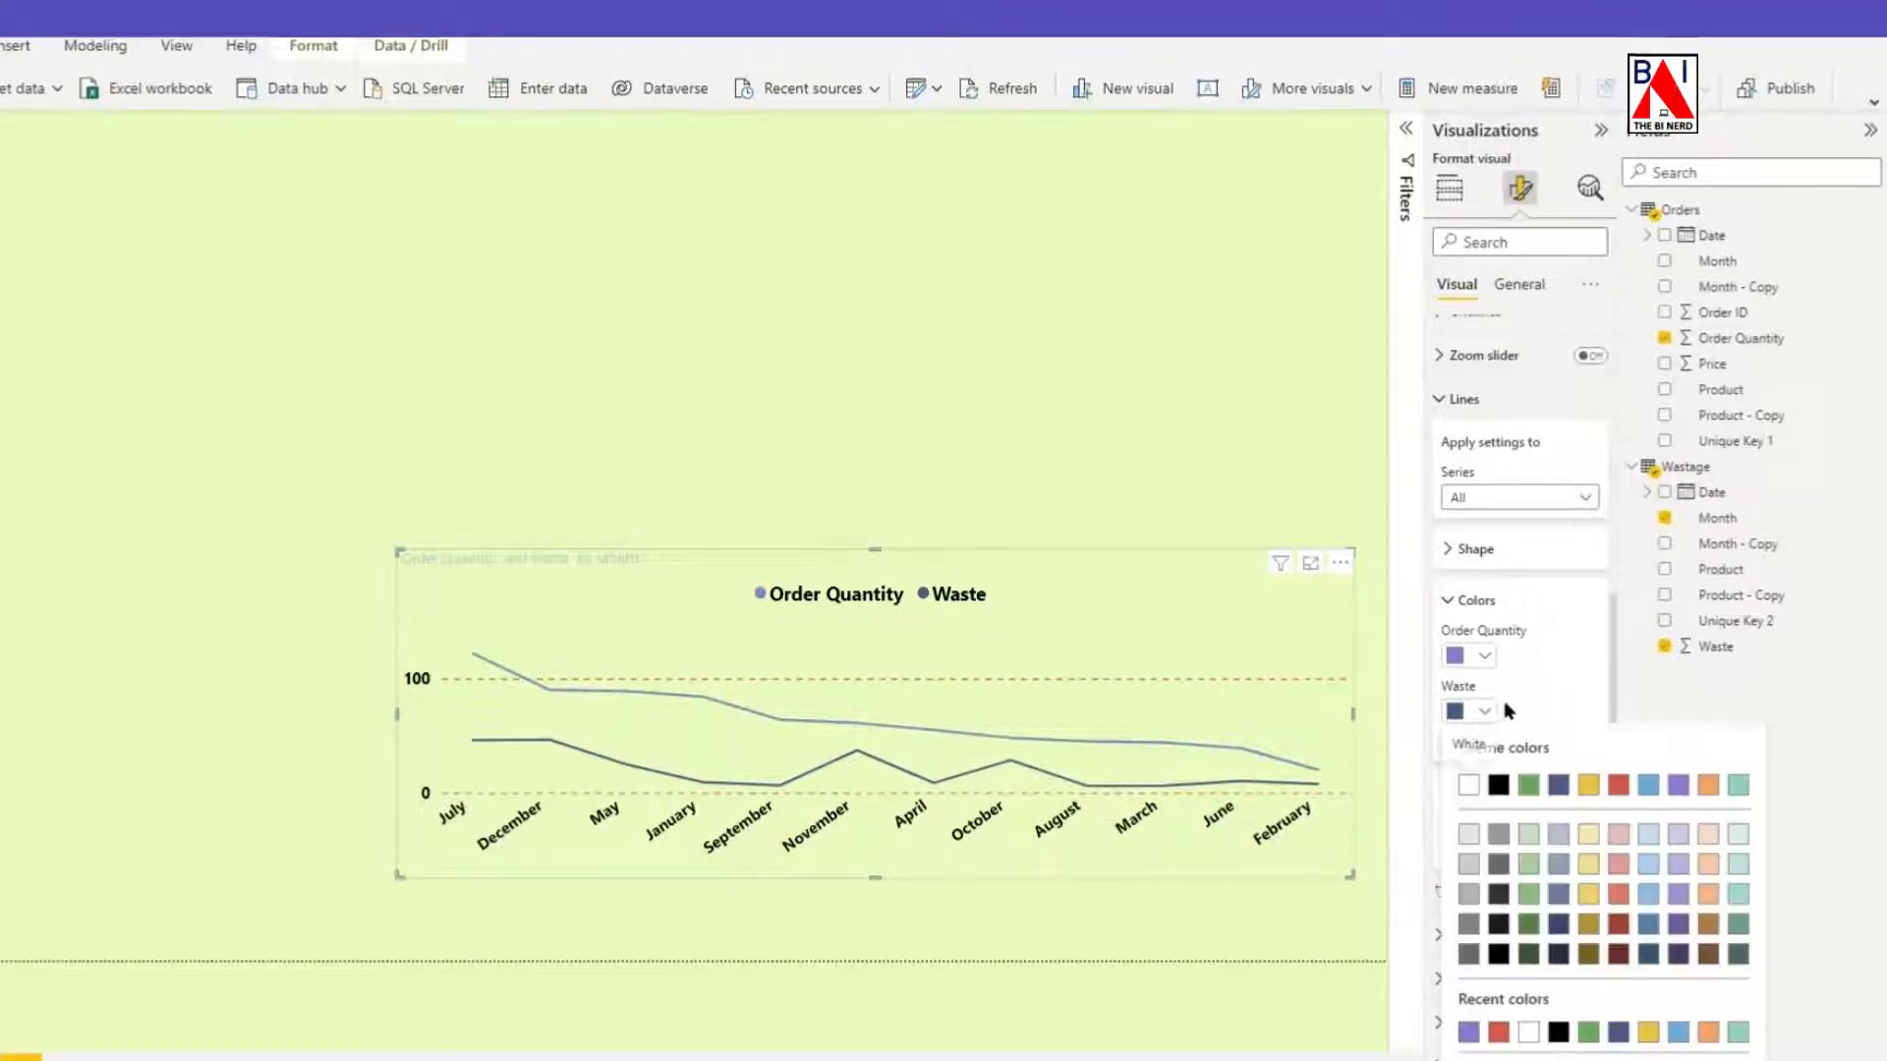
pyautogui.click(1619, 786)
pyautogui.click(1448, 599)
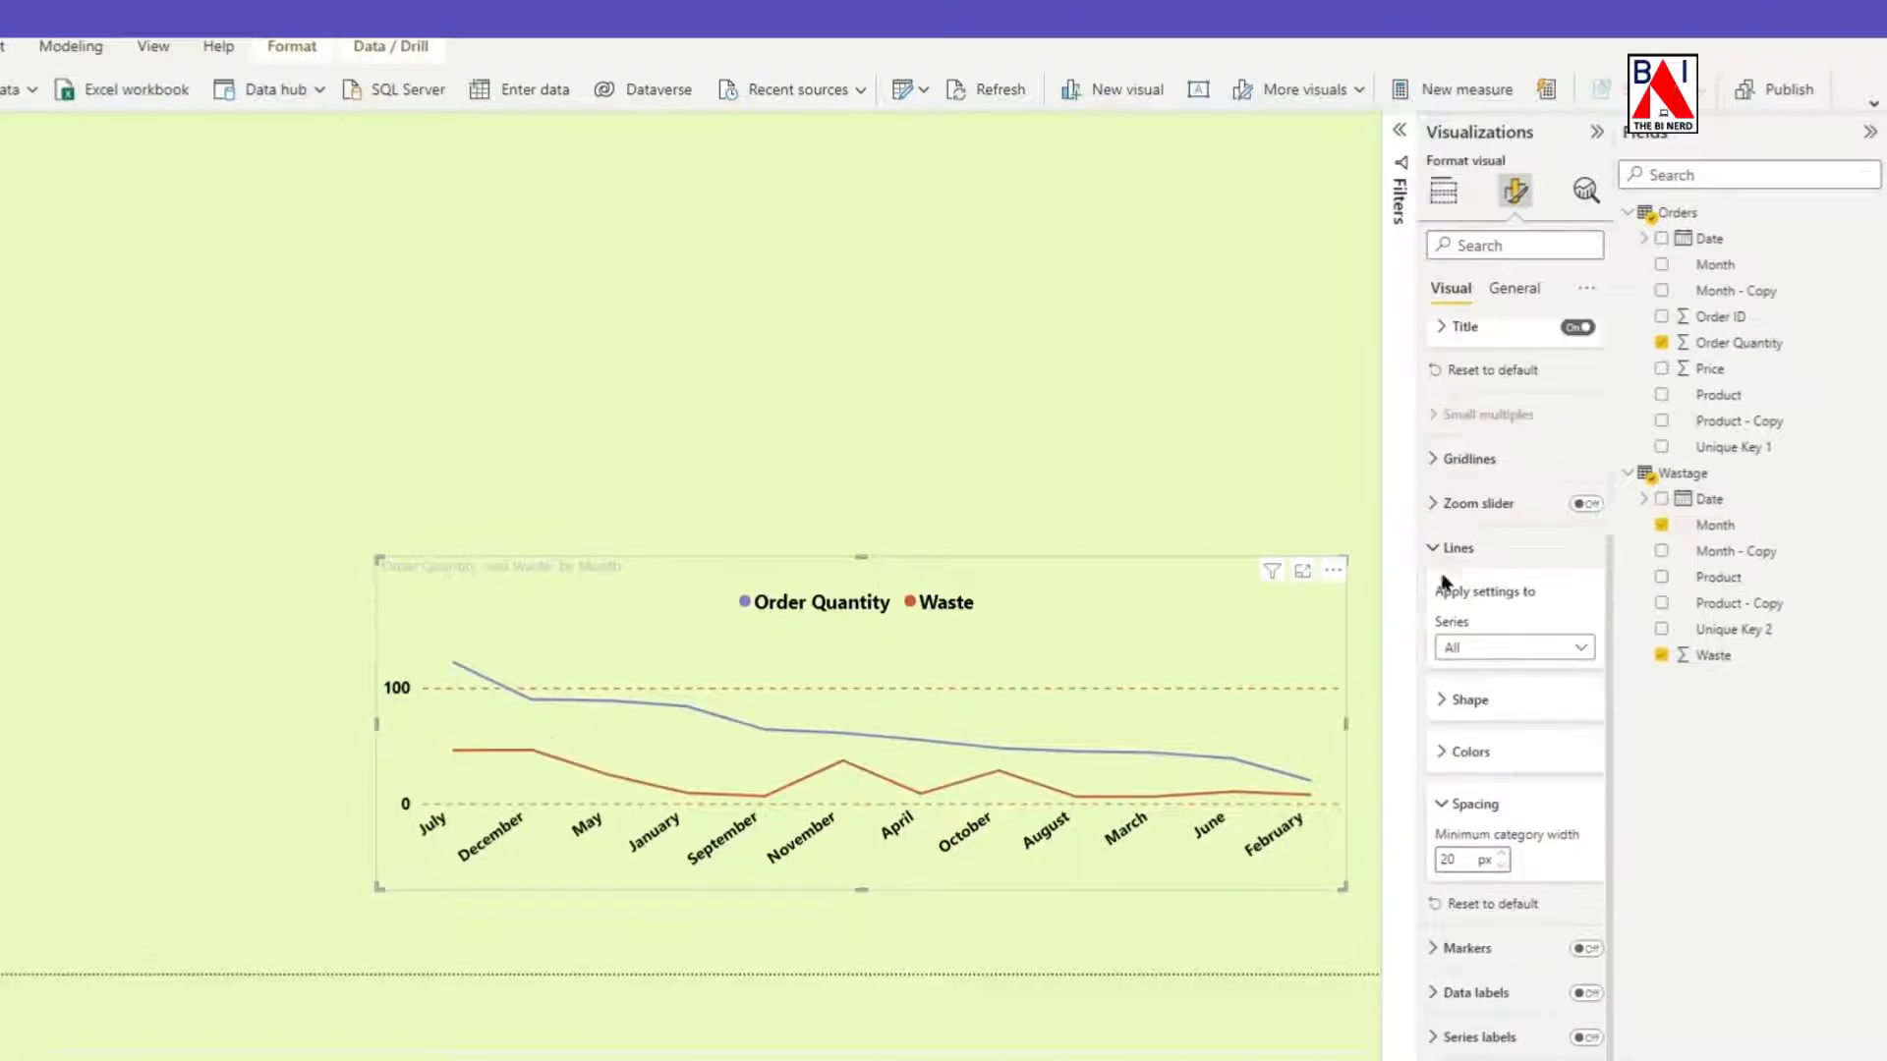
# Increase the stroke width of all lines in the chart to 4.
pyautogui.click(1443, 704)
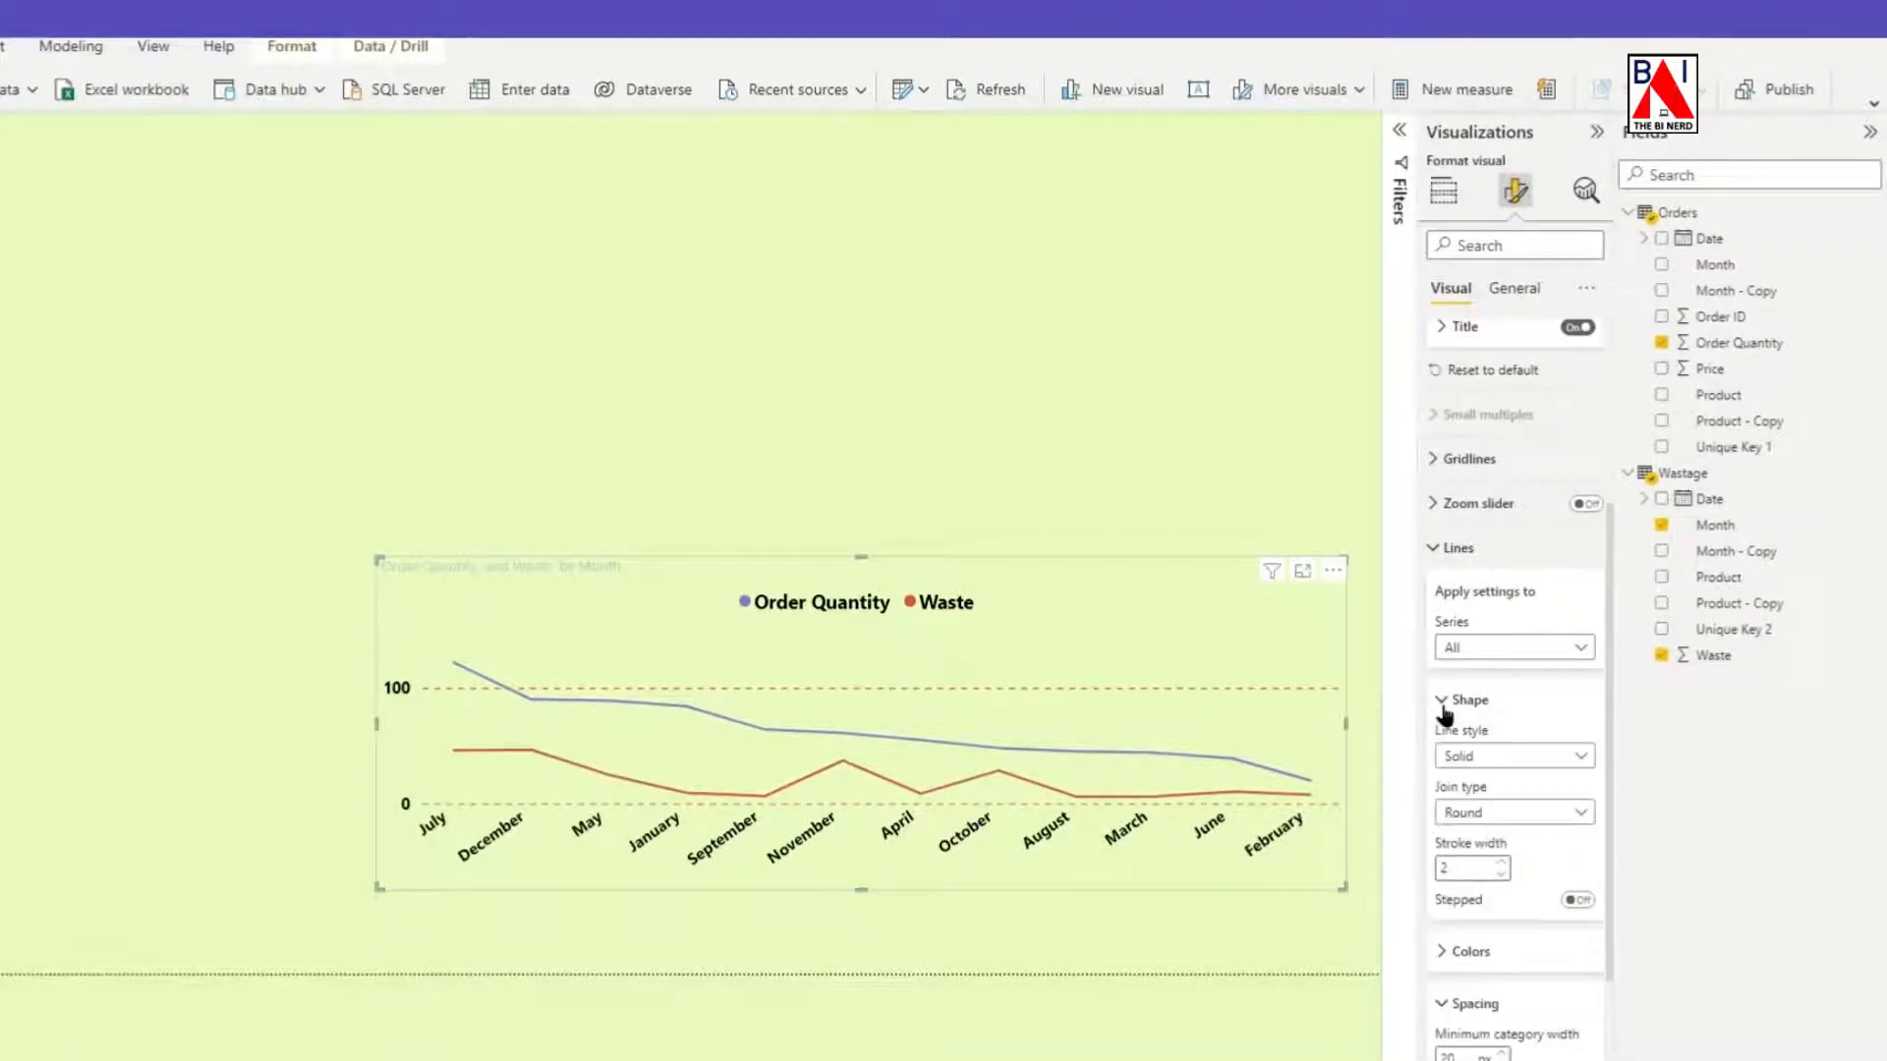
pyautogui.scroll(-2, 1470, 717)
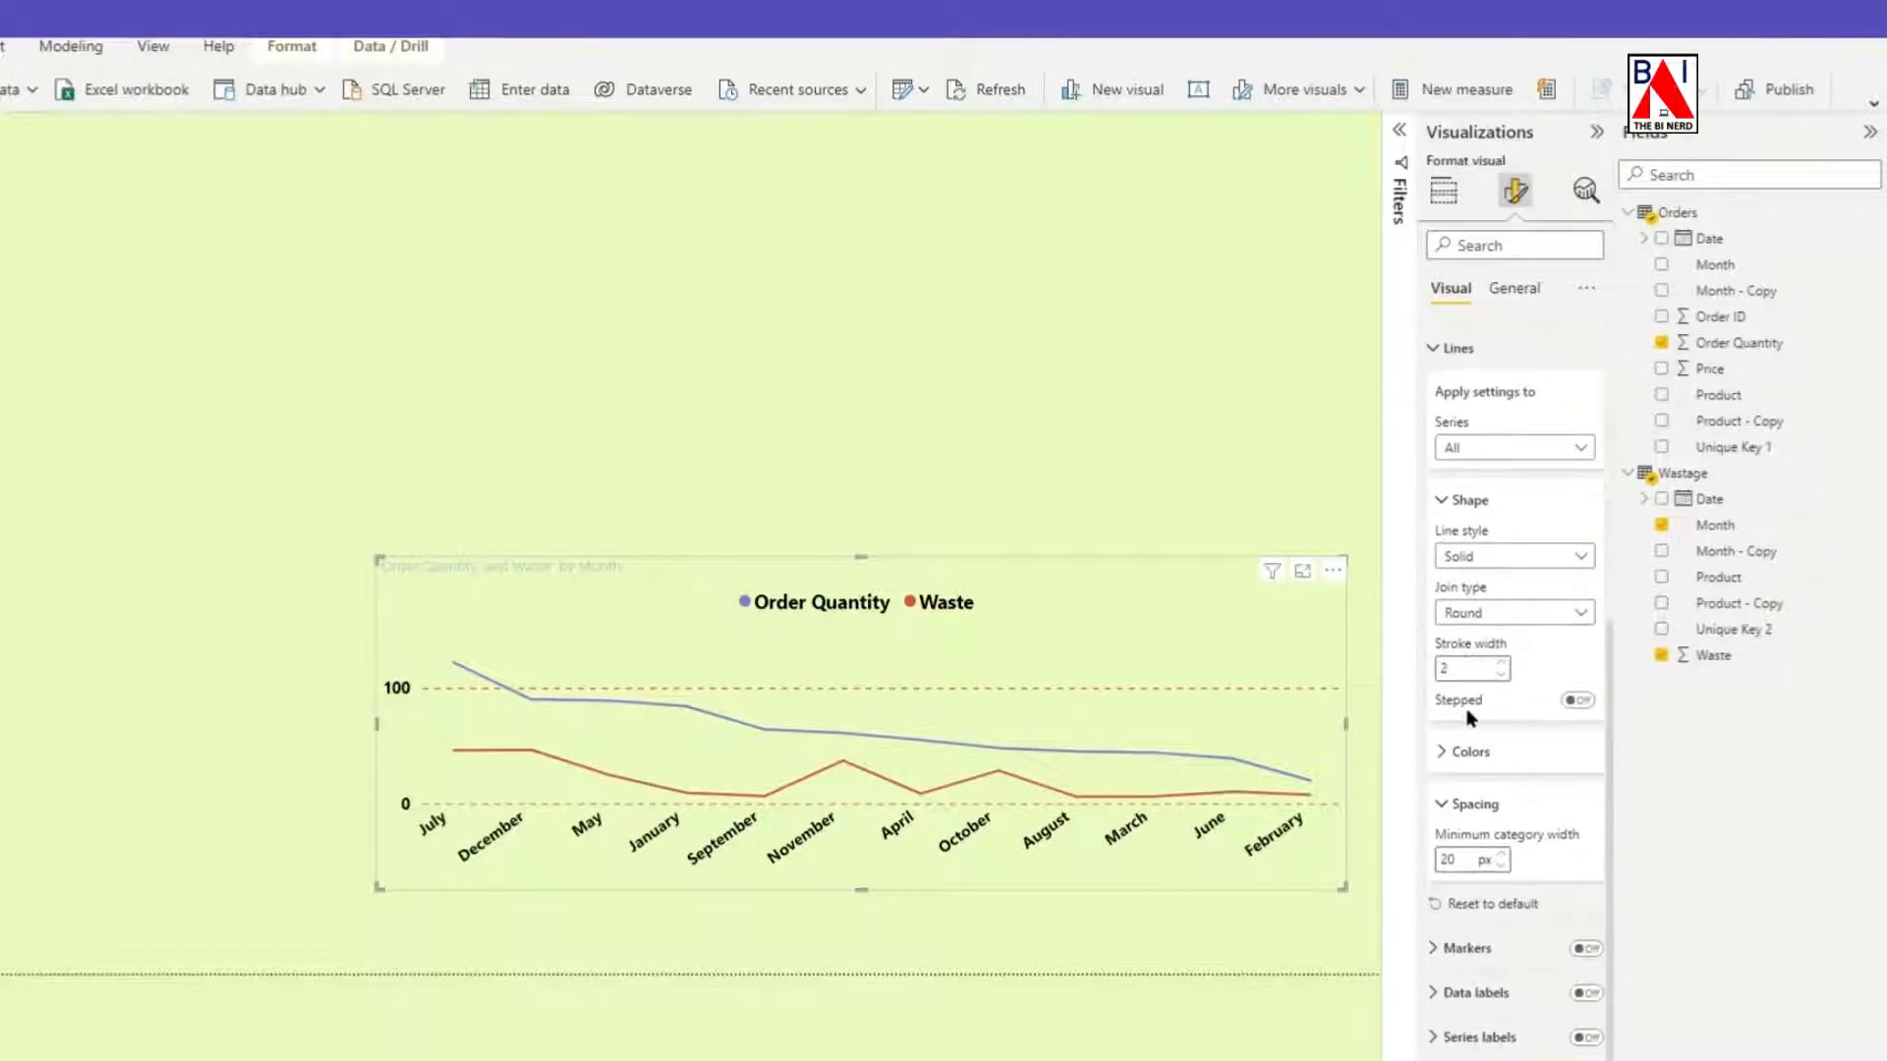
pyautogui.click(1501, 664)
pyautogui.click(1453, 516)
pyautogui.scroll(3, 1446, 540)
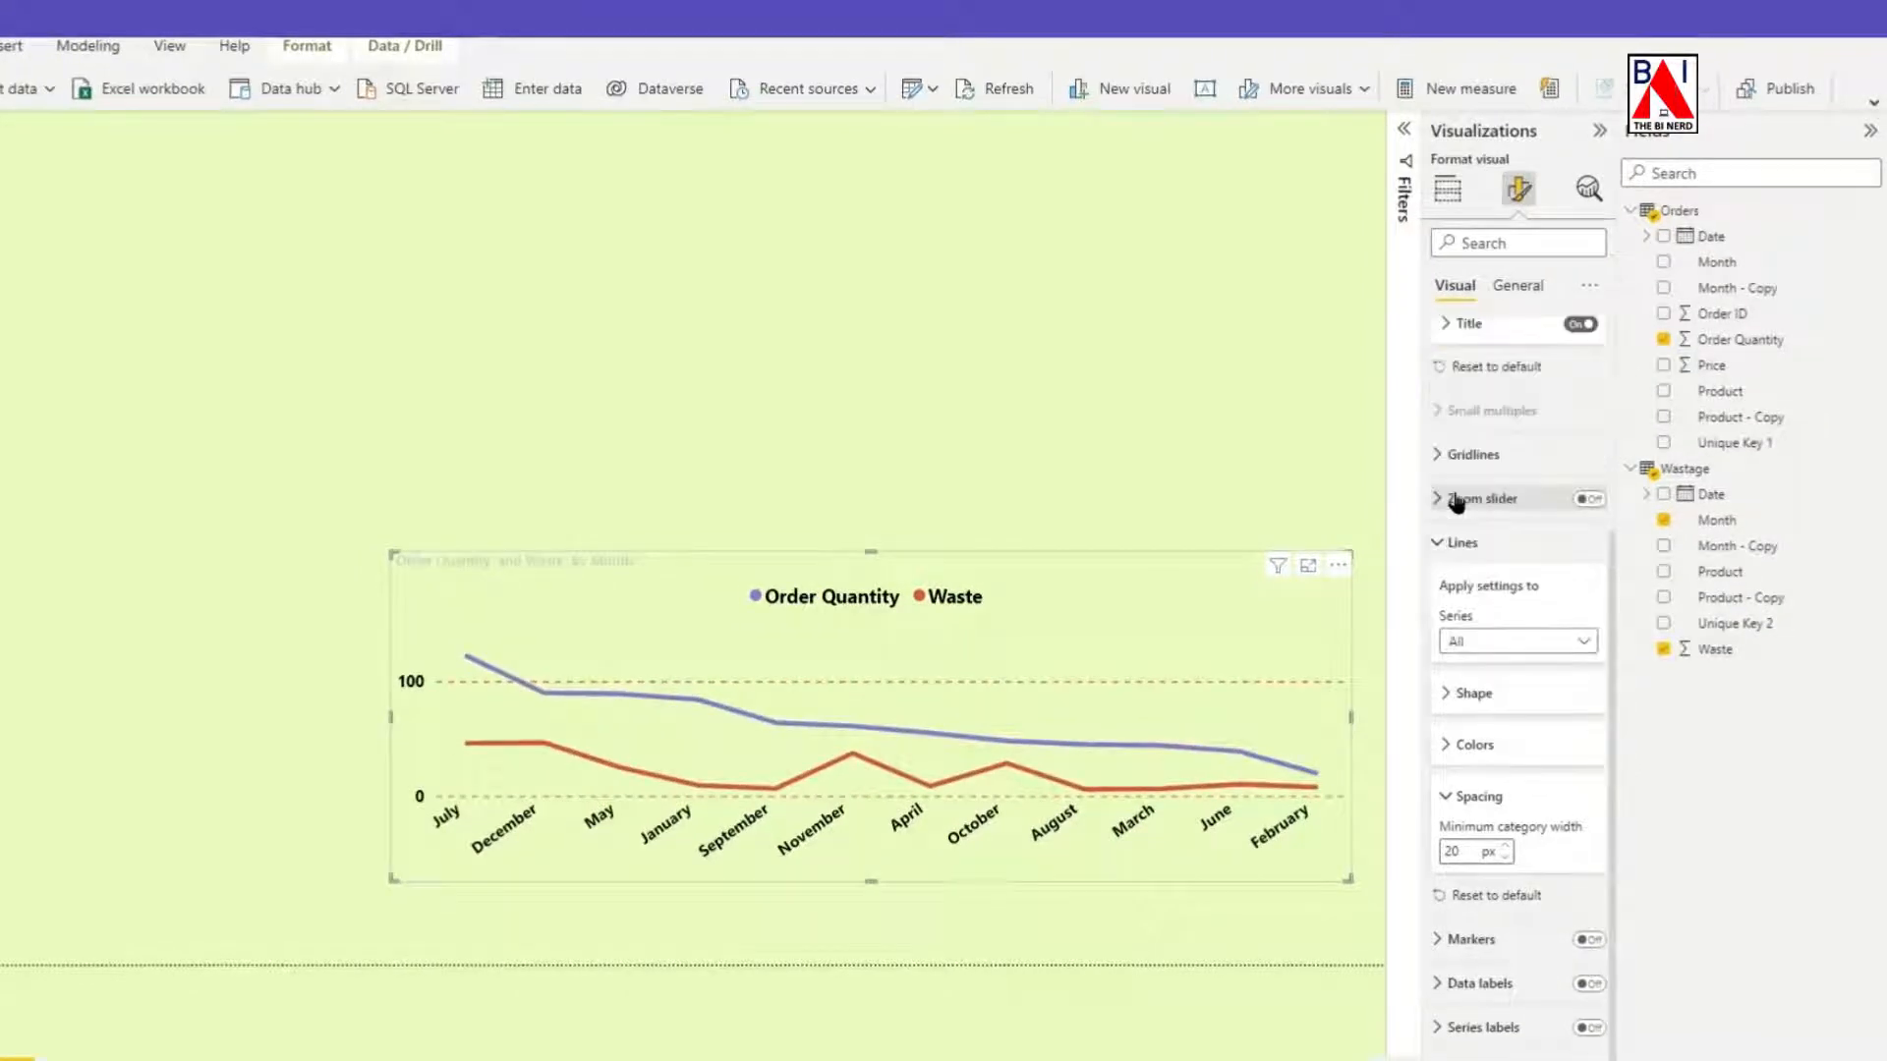
pyautogui.click(1441, 551)
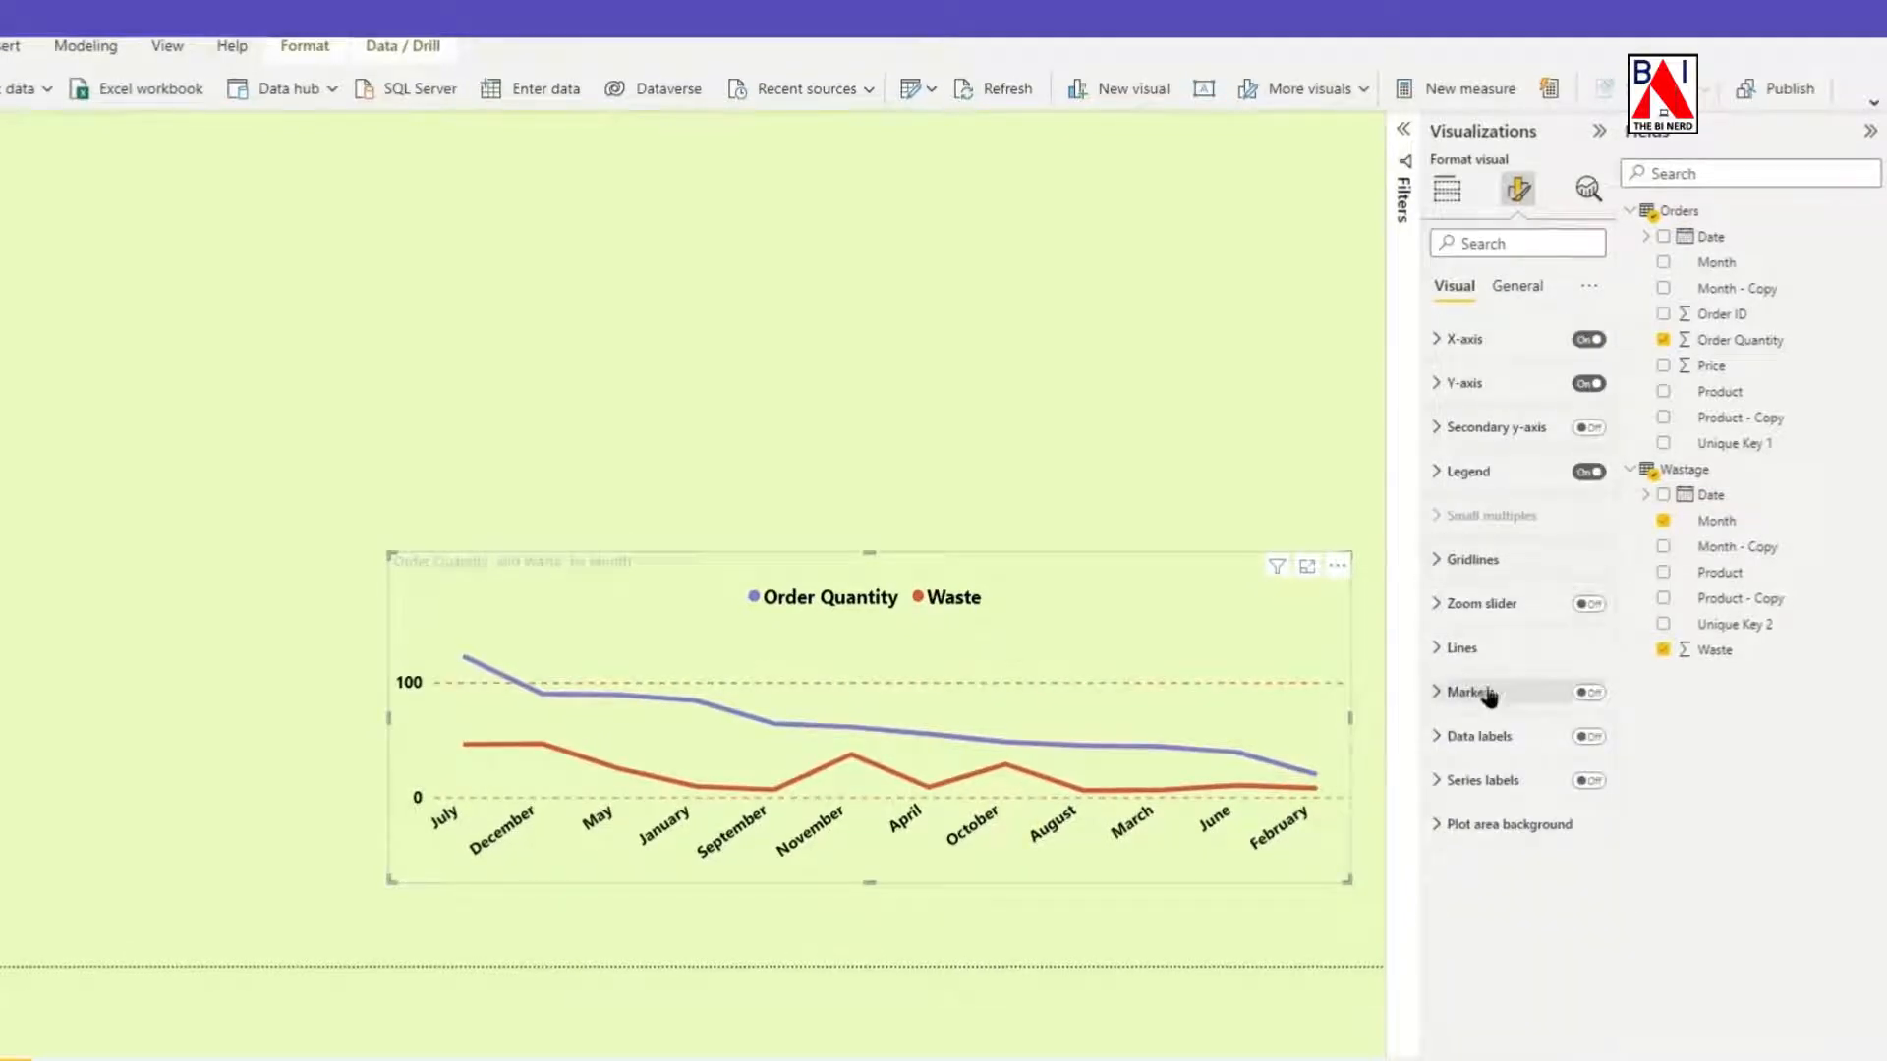
# Turn on markers and data labels for the line chart, and format the label values in bold black.
pyautogui.click(1589, 692)
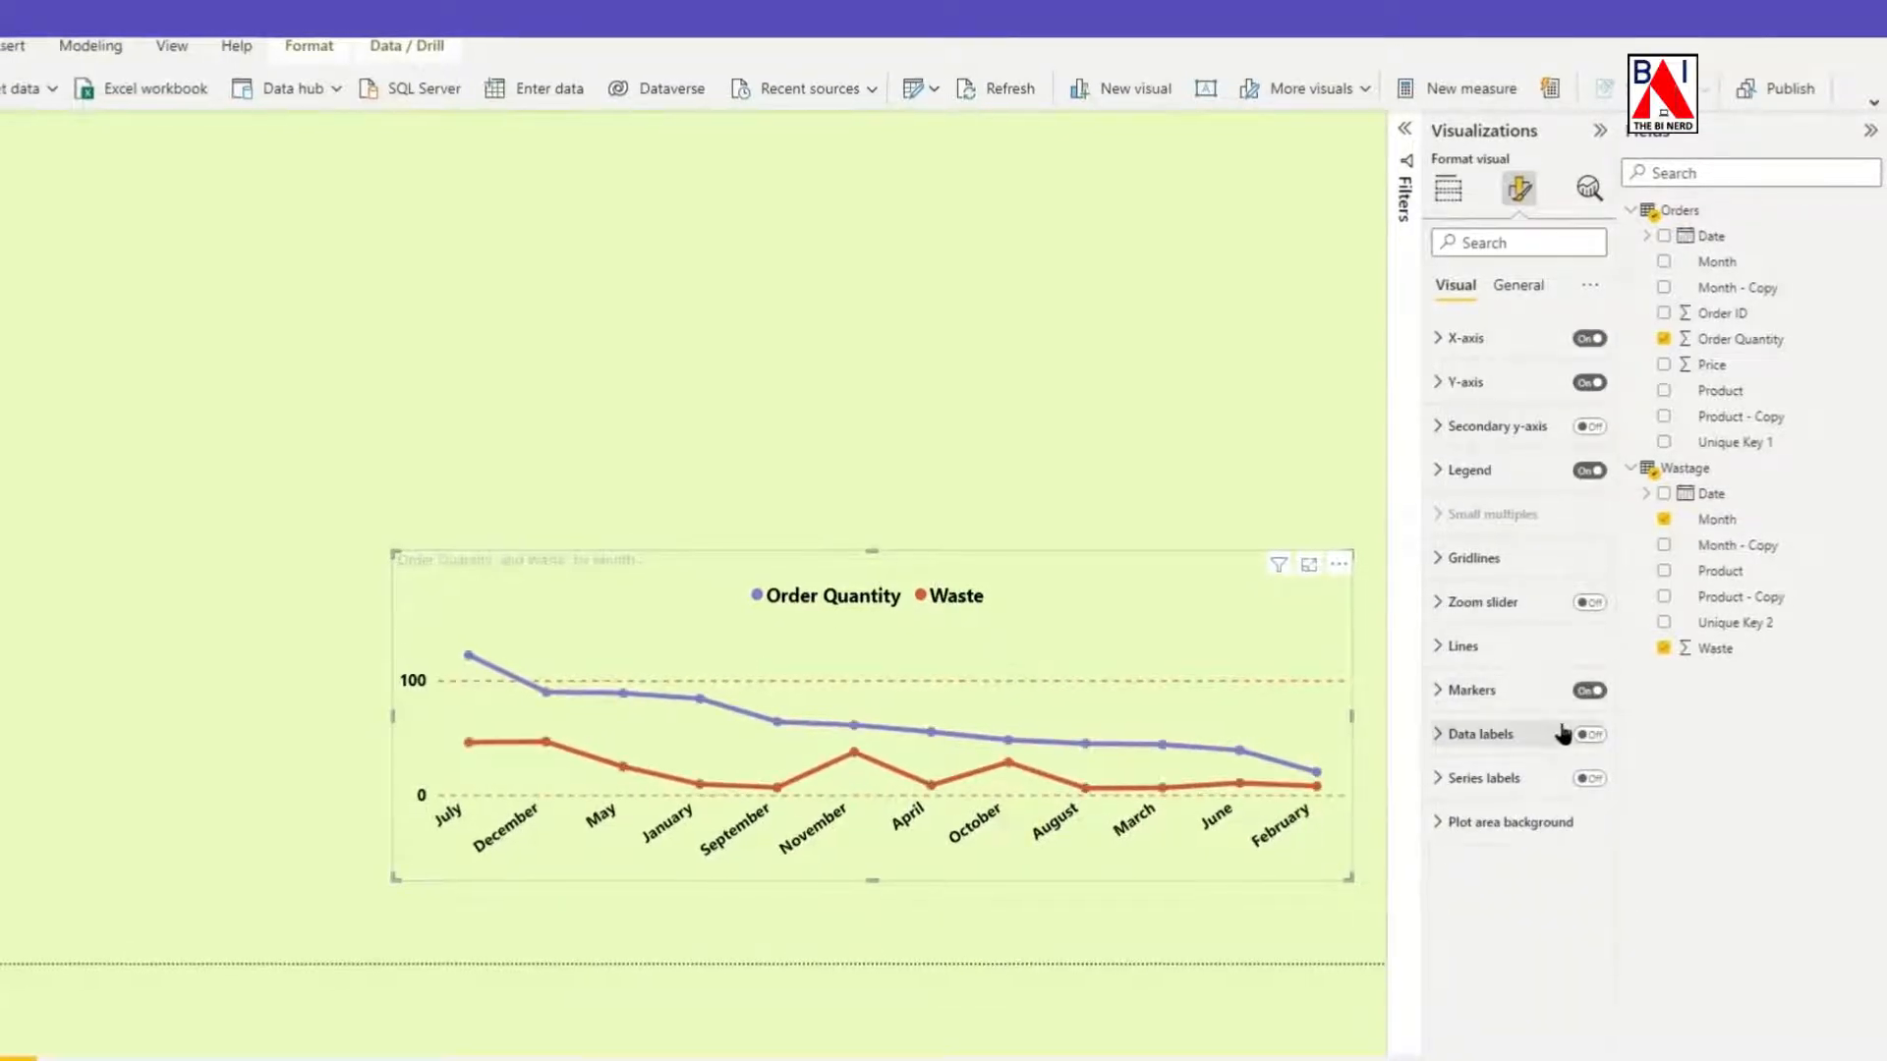
pyautogui.click(1589, 737)
pyautogui.click(1473, 737)
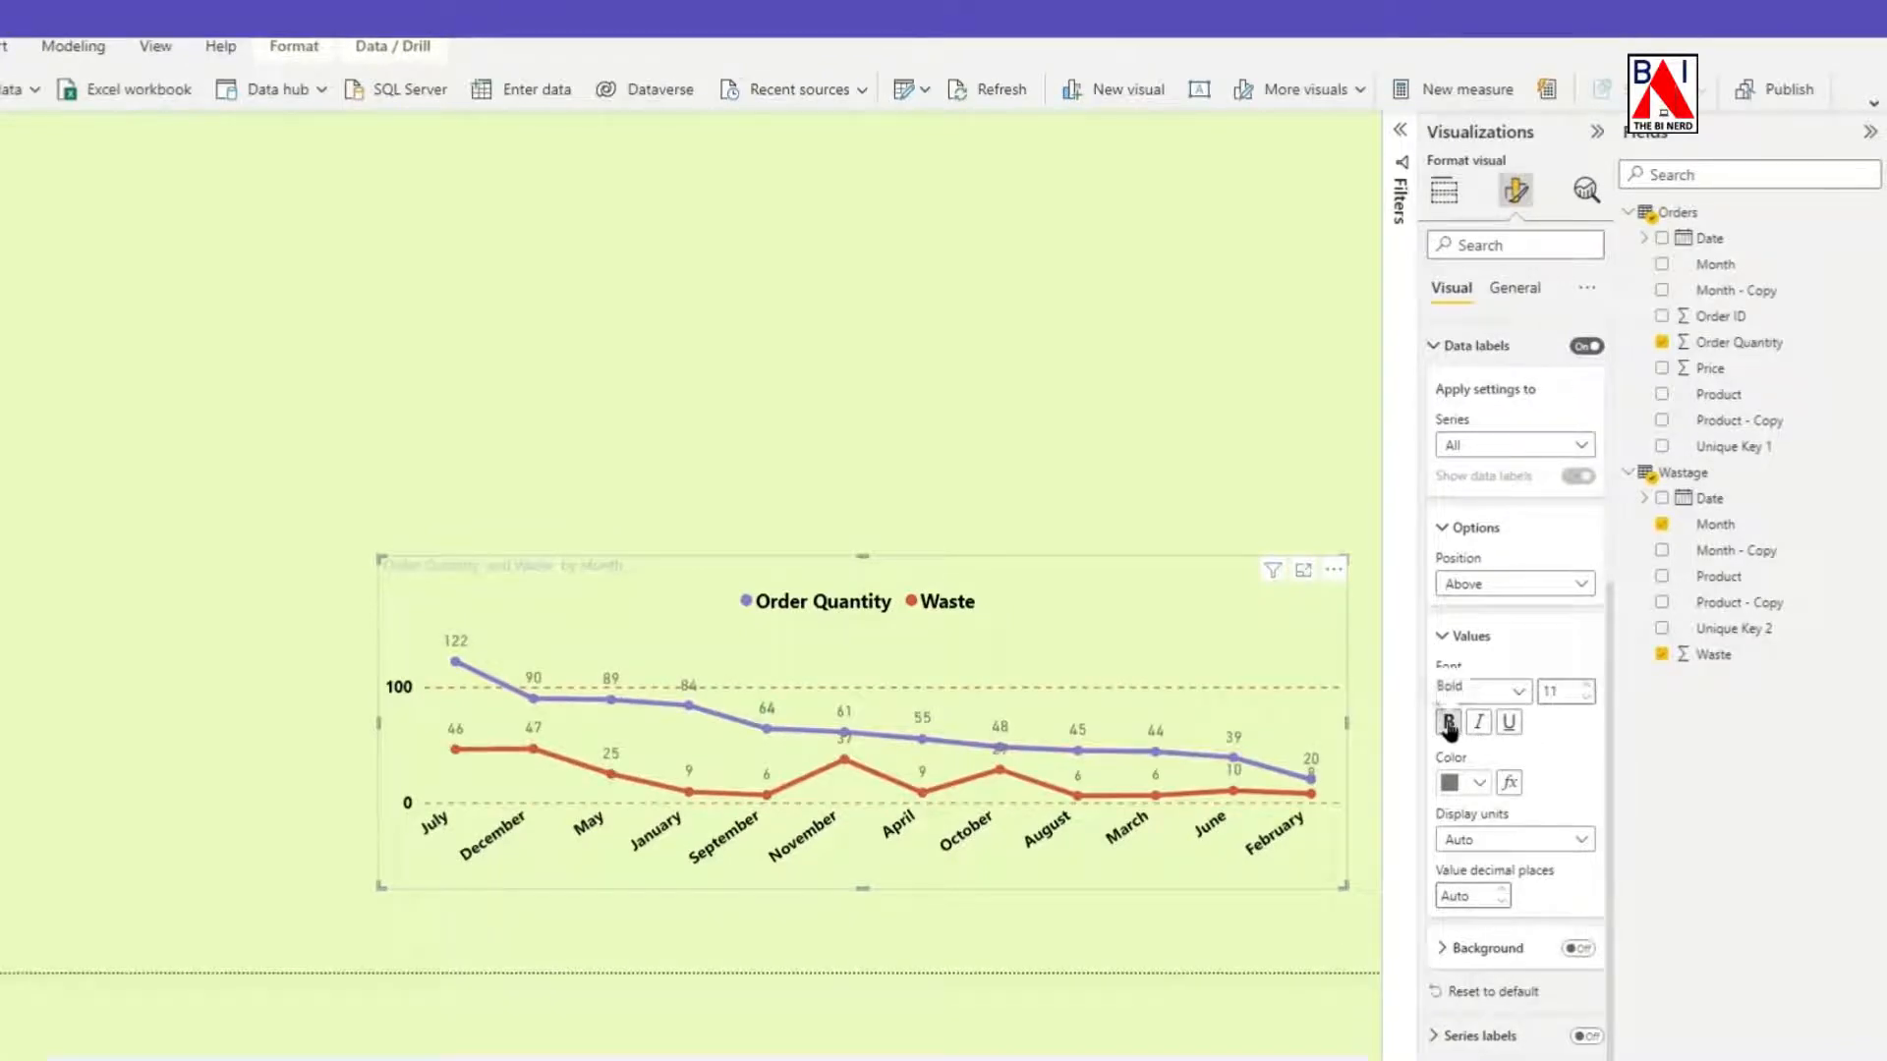
pyautogui.click(1448, 722)
pyautogui.click(1479, 784)
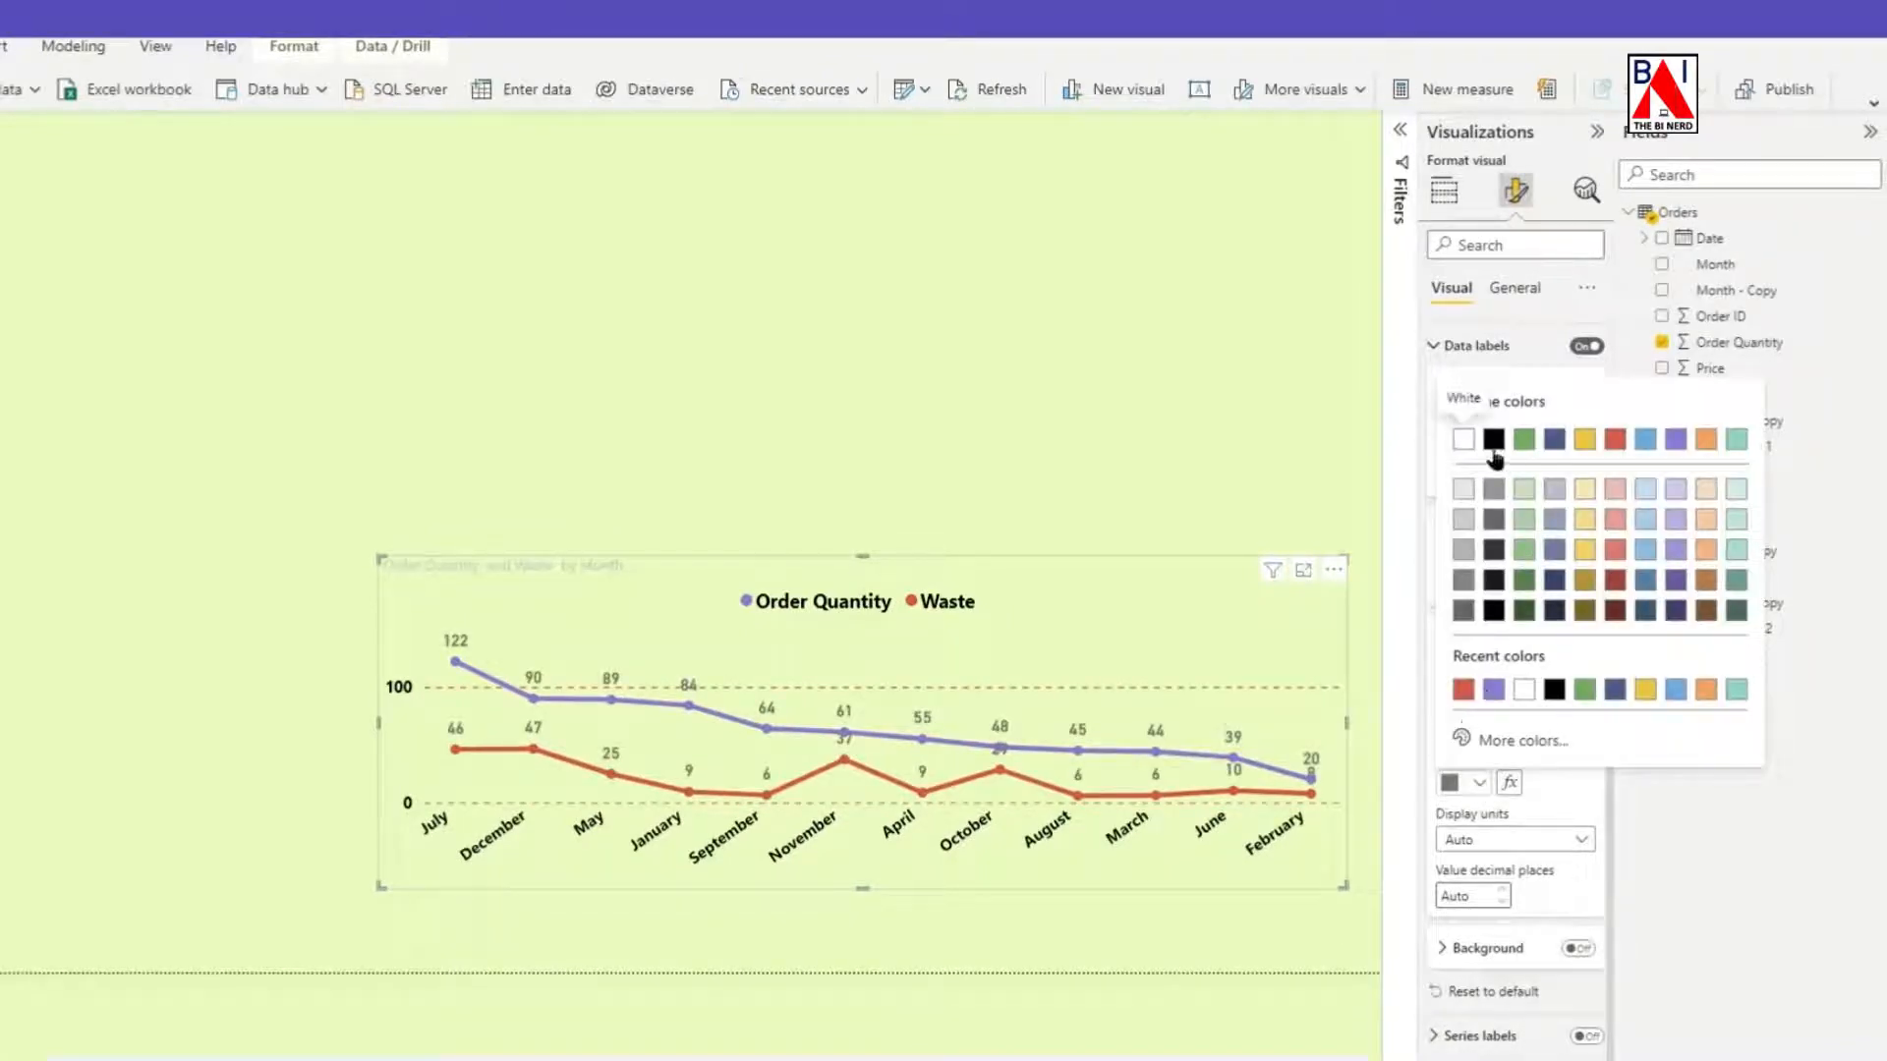
pyautogui.click(1492, 444)
pyautogui.click(1470, 528)
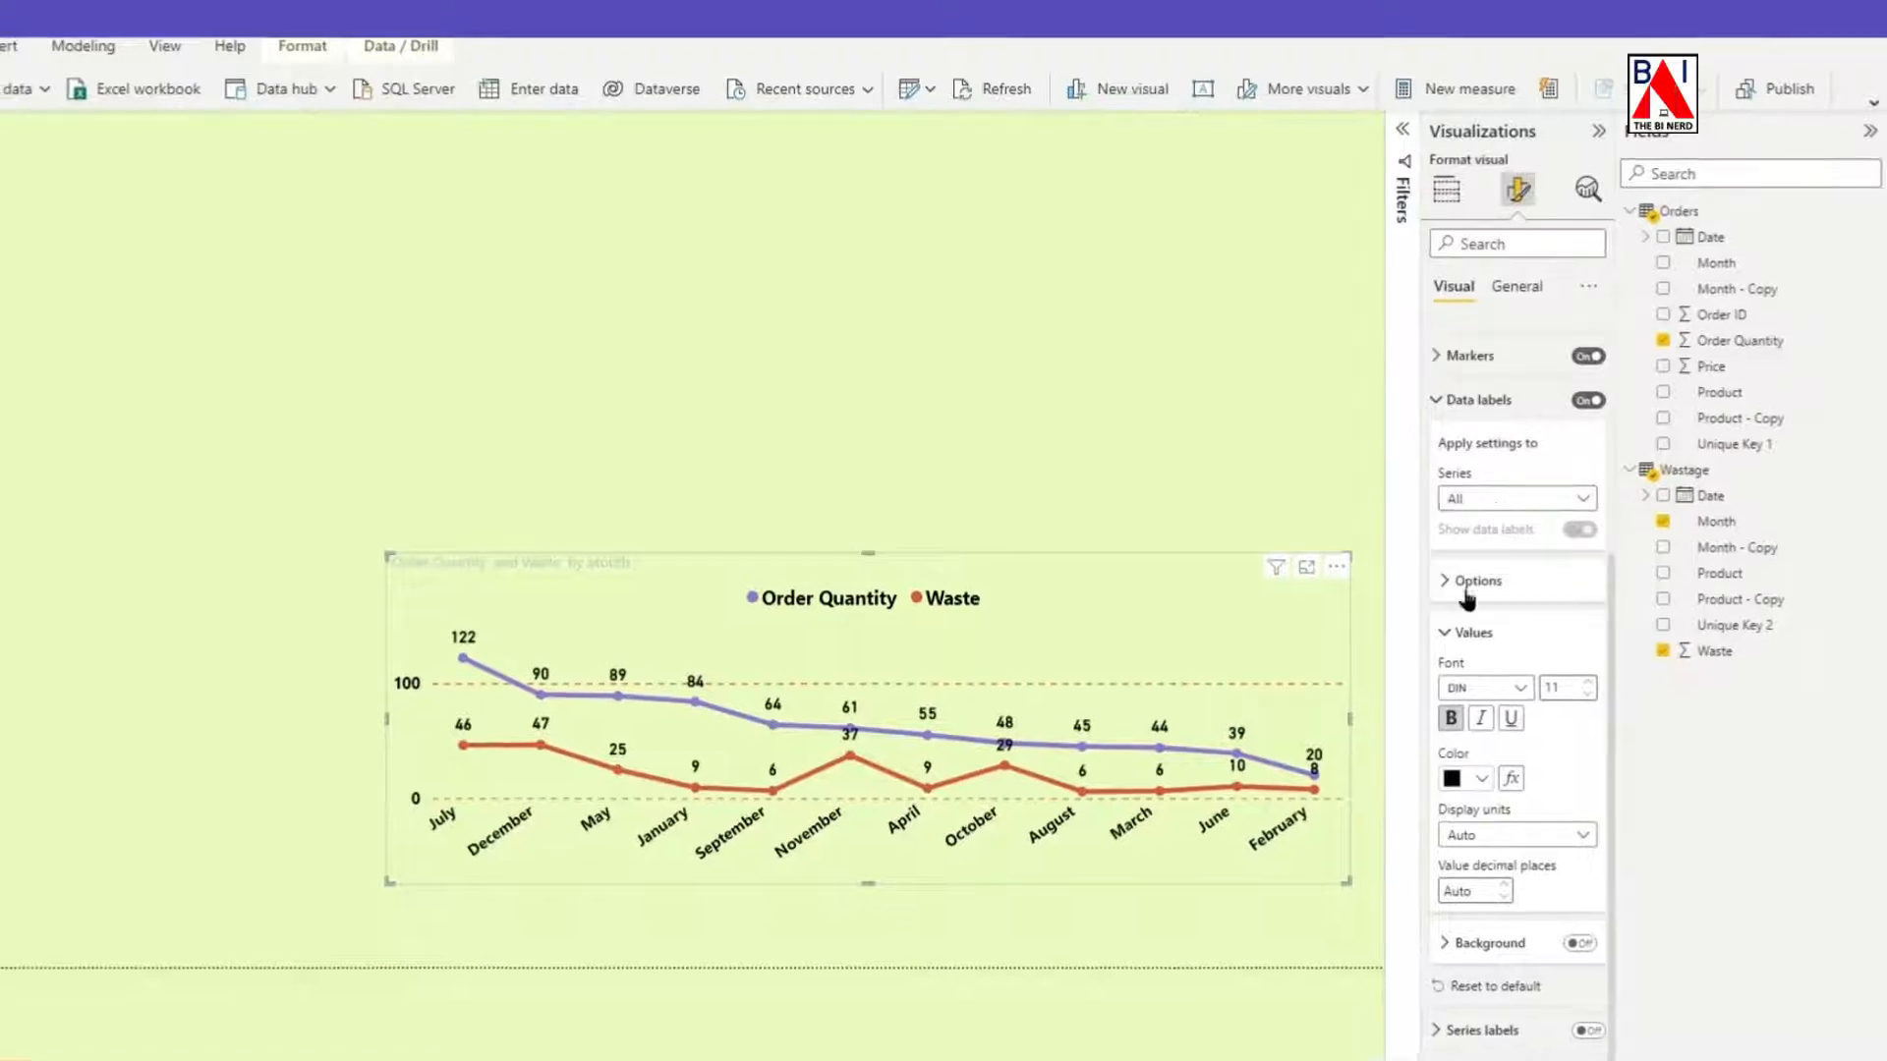
# Turn on a background behind the line chart's data labels.
pyautogui.click(1582, 945)
pyautogui.click(1454, 637)
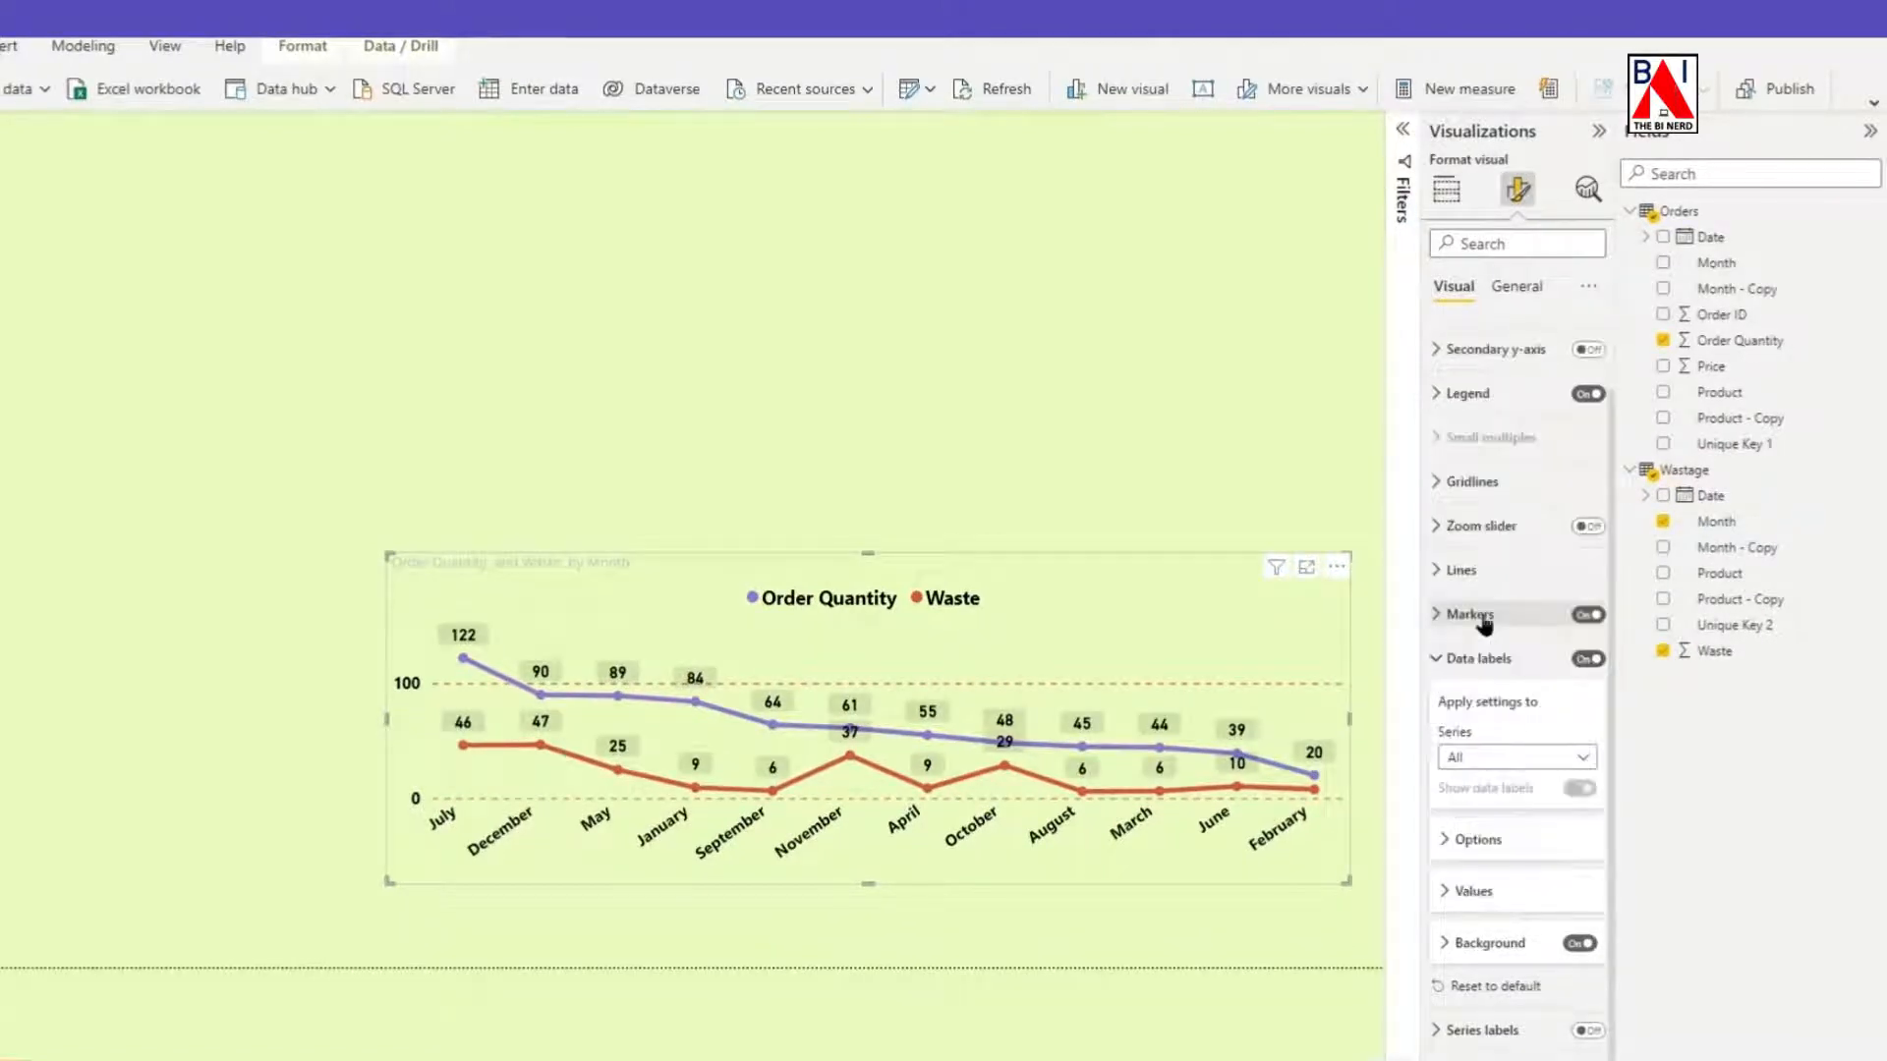
pyautogui.click(1461, 944)
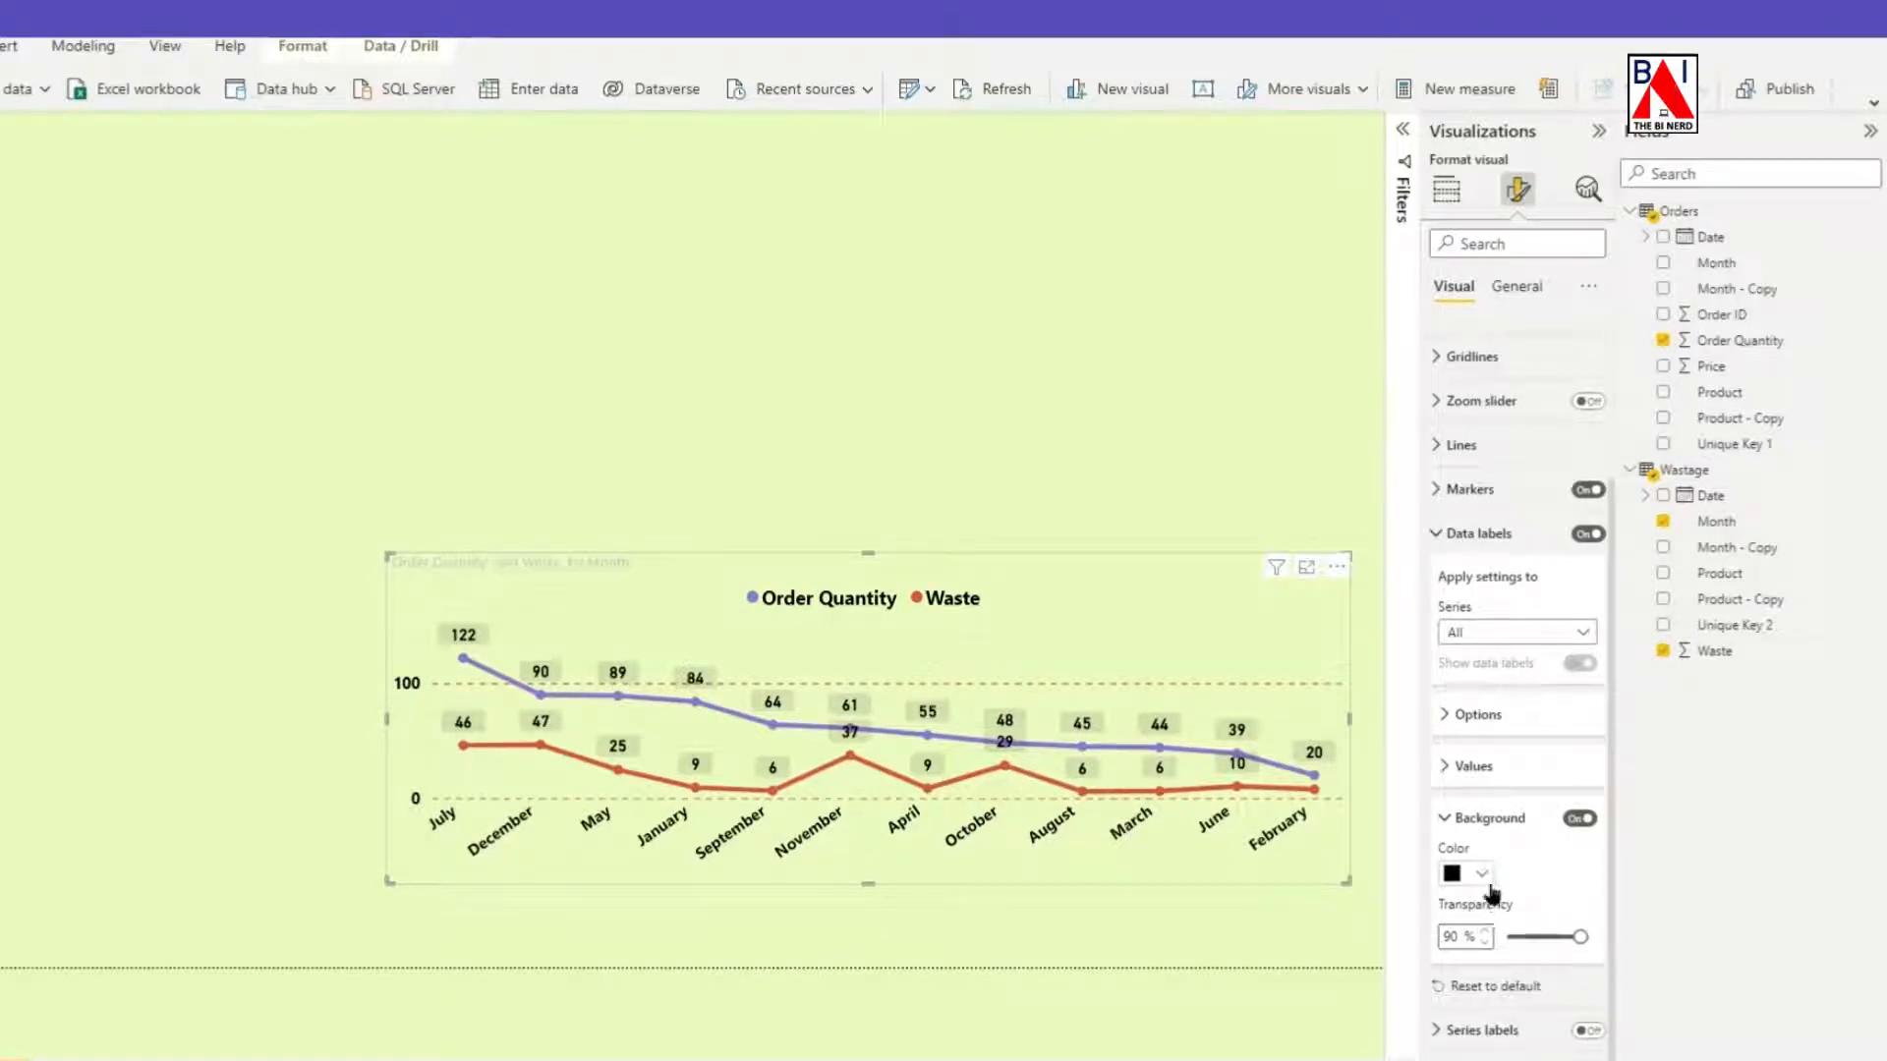
pyautogui.click(1474, 873)
pyautogui.click(1614, 785)
# Remove the line chart's title and give the chart a white background with 20% transparency.
pyautogui.click(1516, 286)
pyautogui.click(1440, 386)
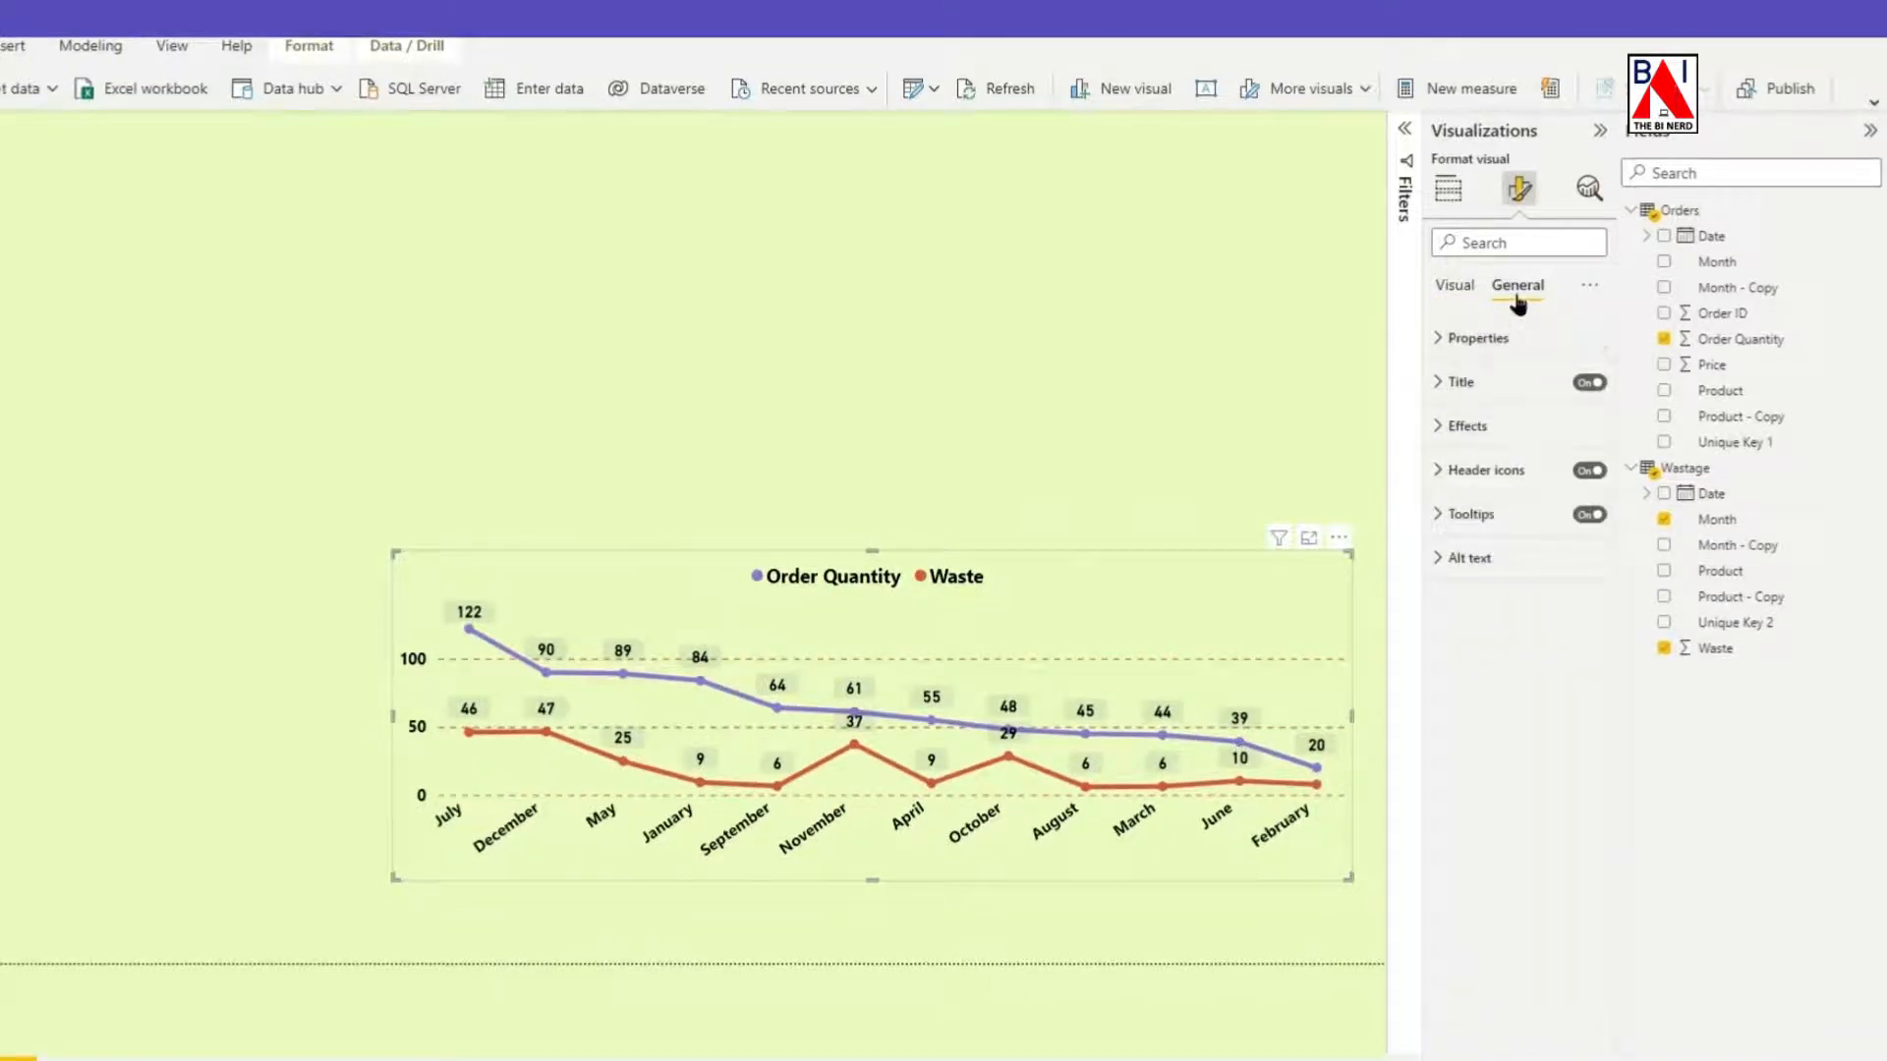
pyautogui.click(1453, 426)
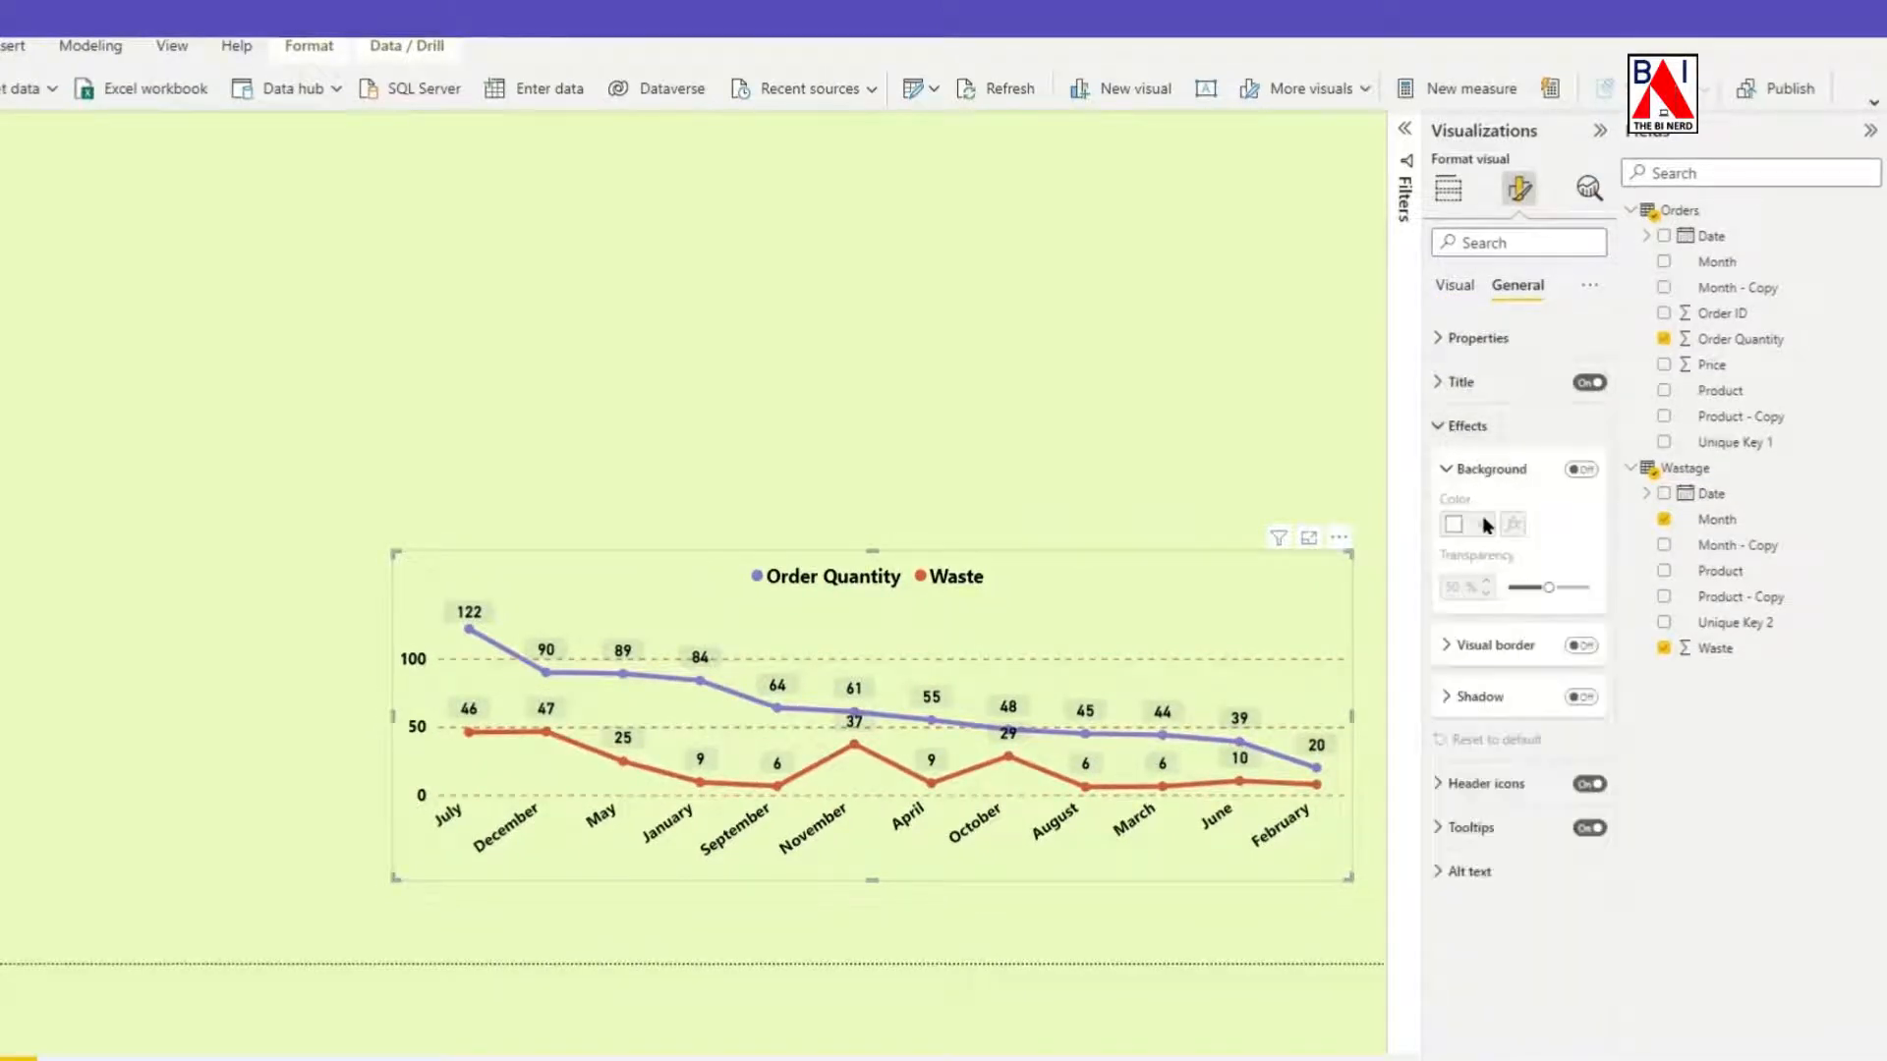
pyautogui.click(1583, 470)
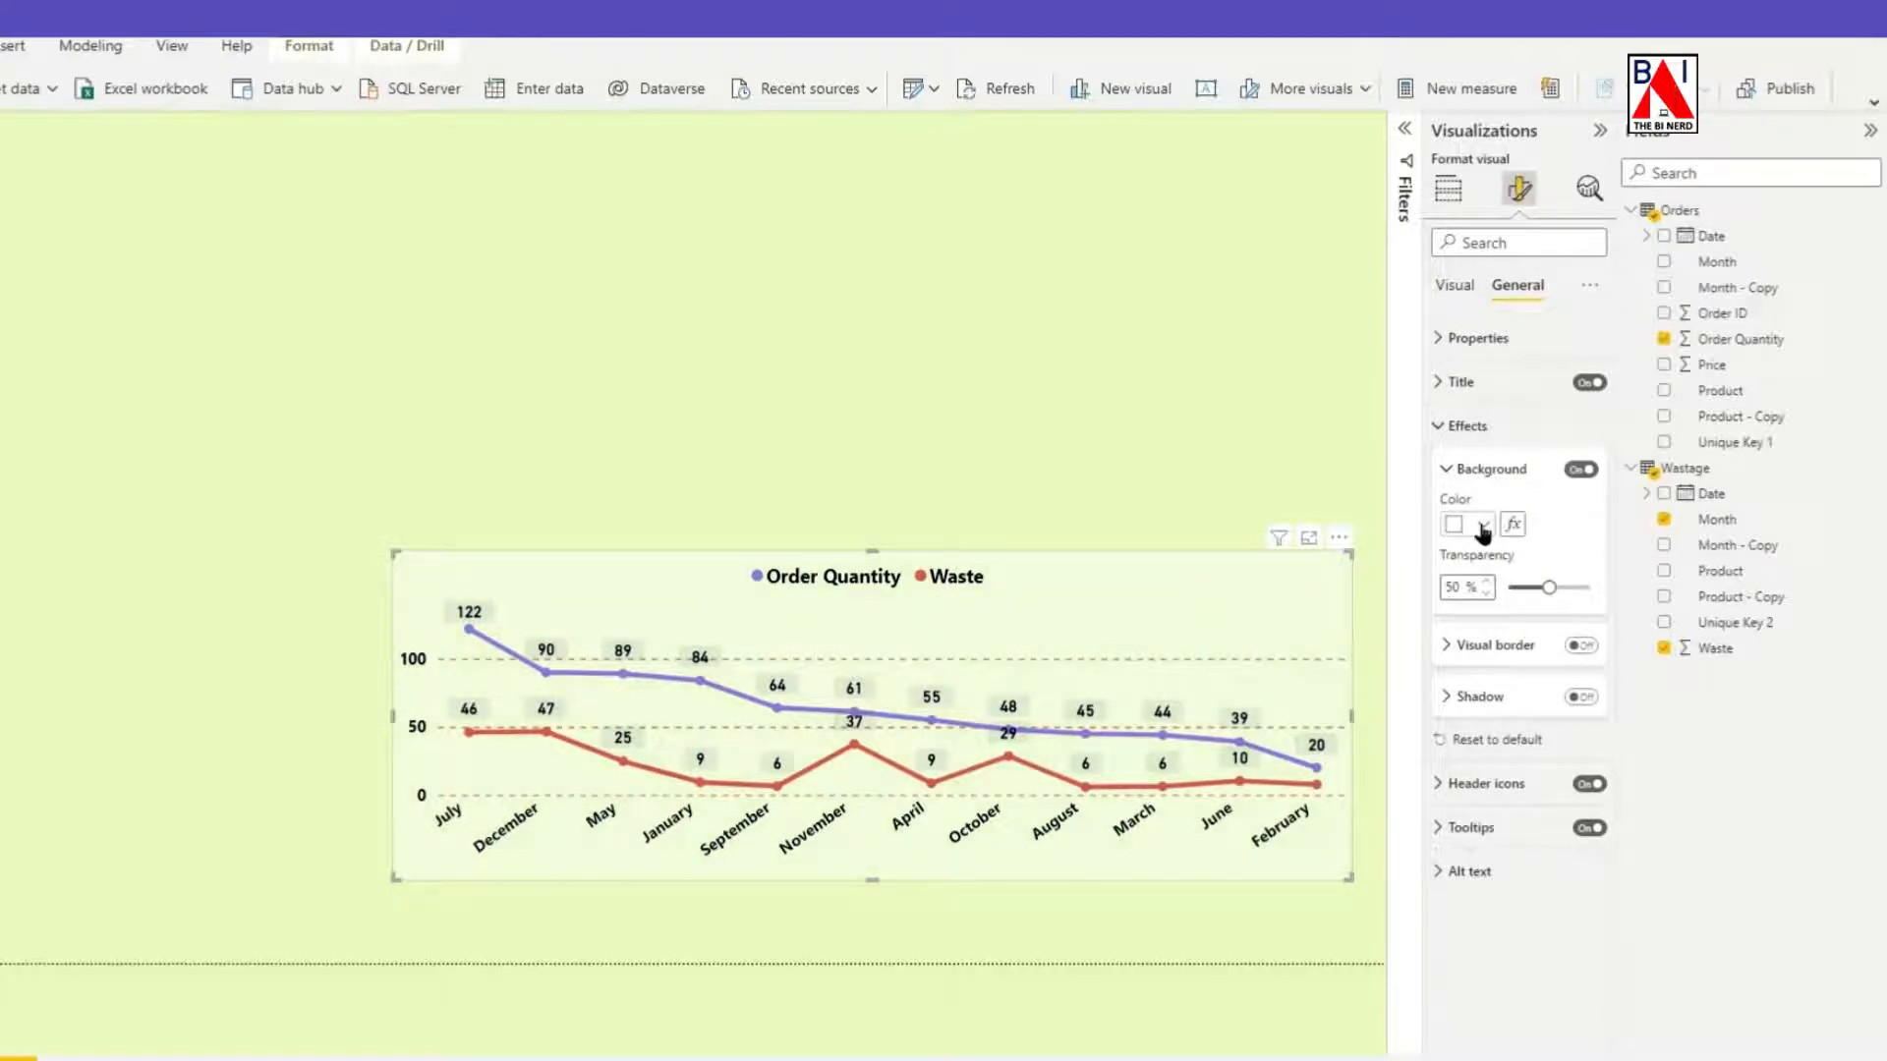
pyautogui.click(1484, 525)
pyautogui.click(1470, 599)
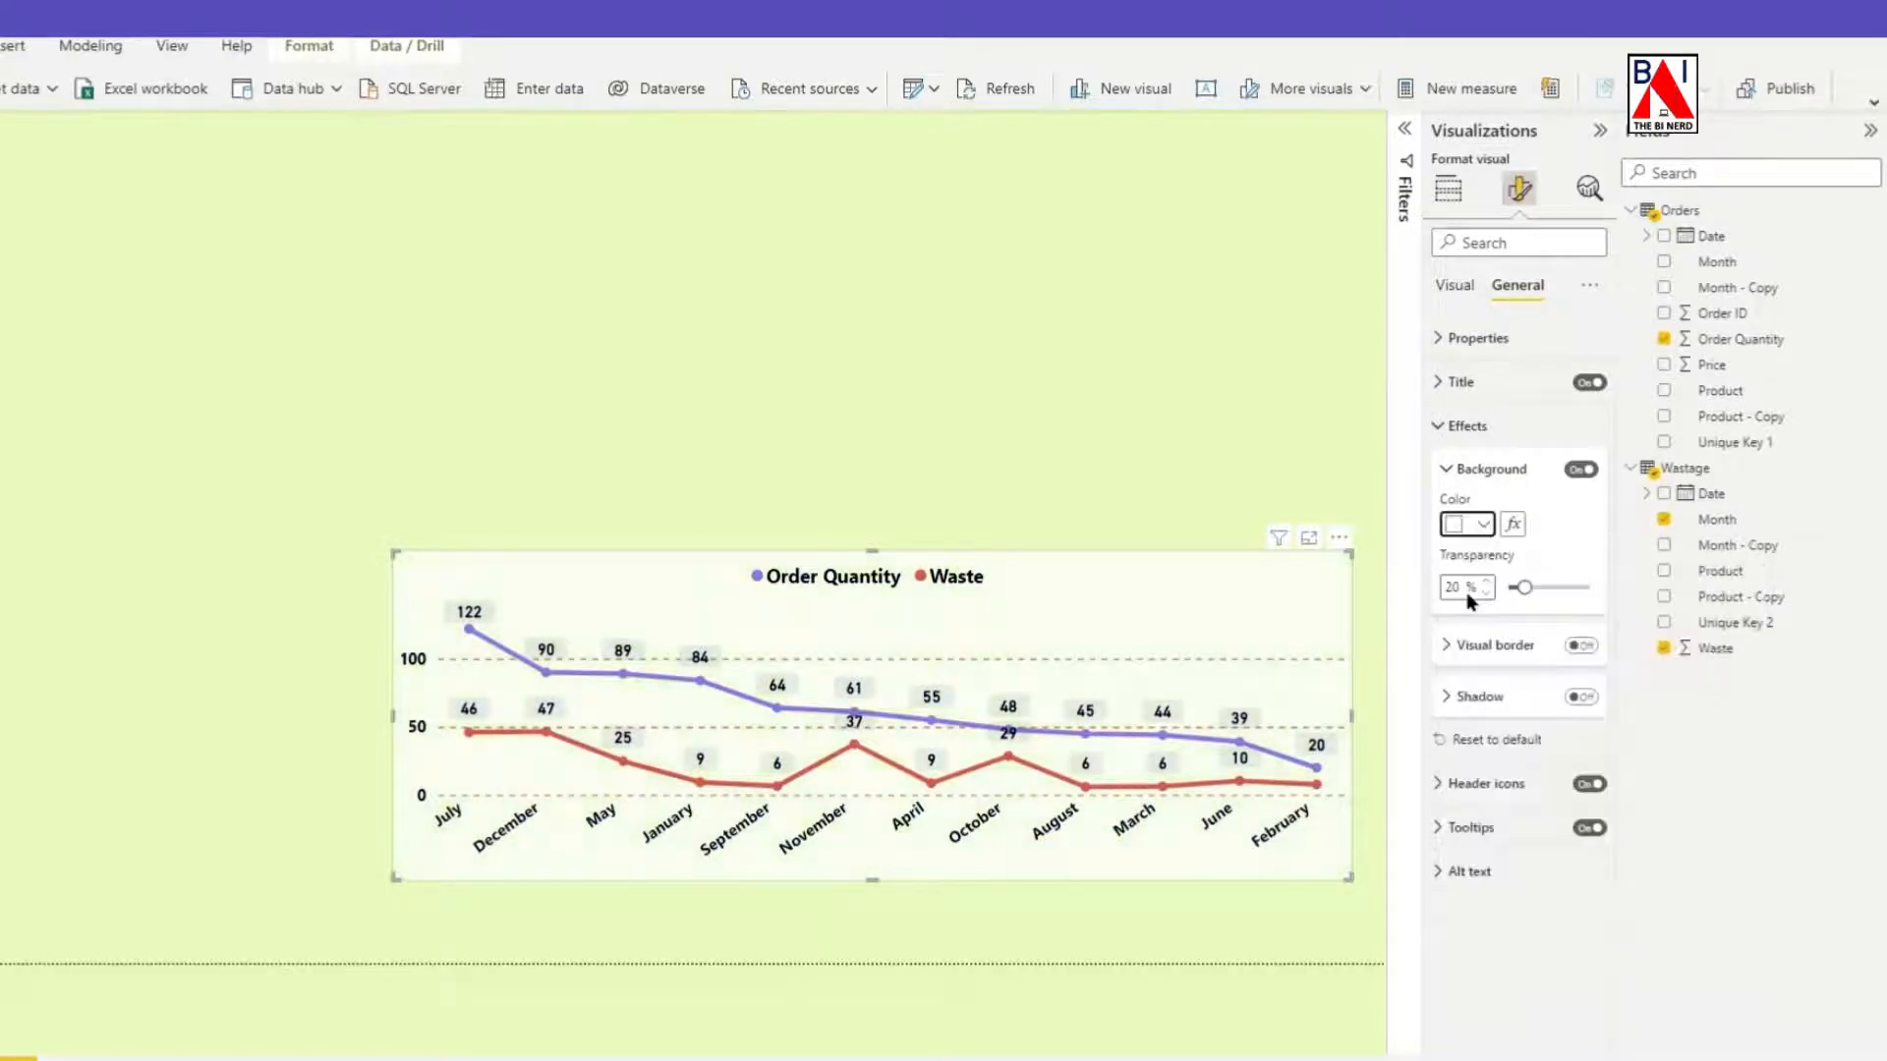
# Move and widen the line chart so it spans the full page width along the lower part of the page.
pyautogui.moveTo(855, 776); pyautogui.dragTo(911, 834)
pyautogui.moveTo(553, 737); pyautogui.dragTo(42, 747)
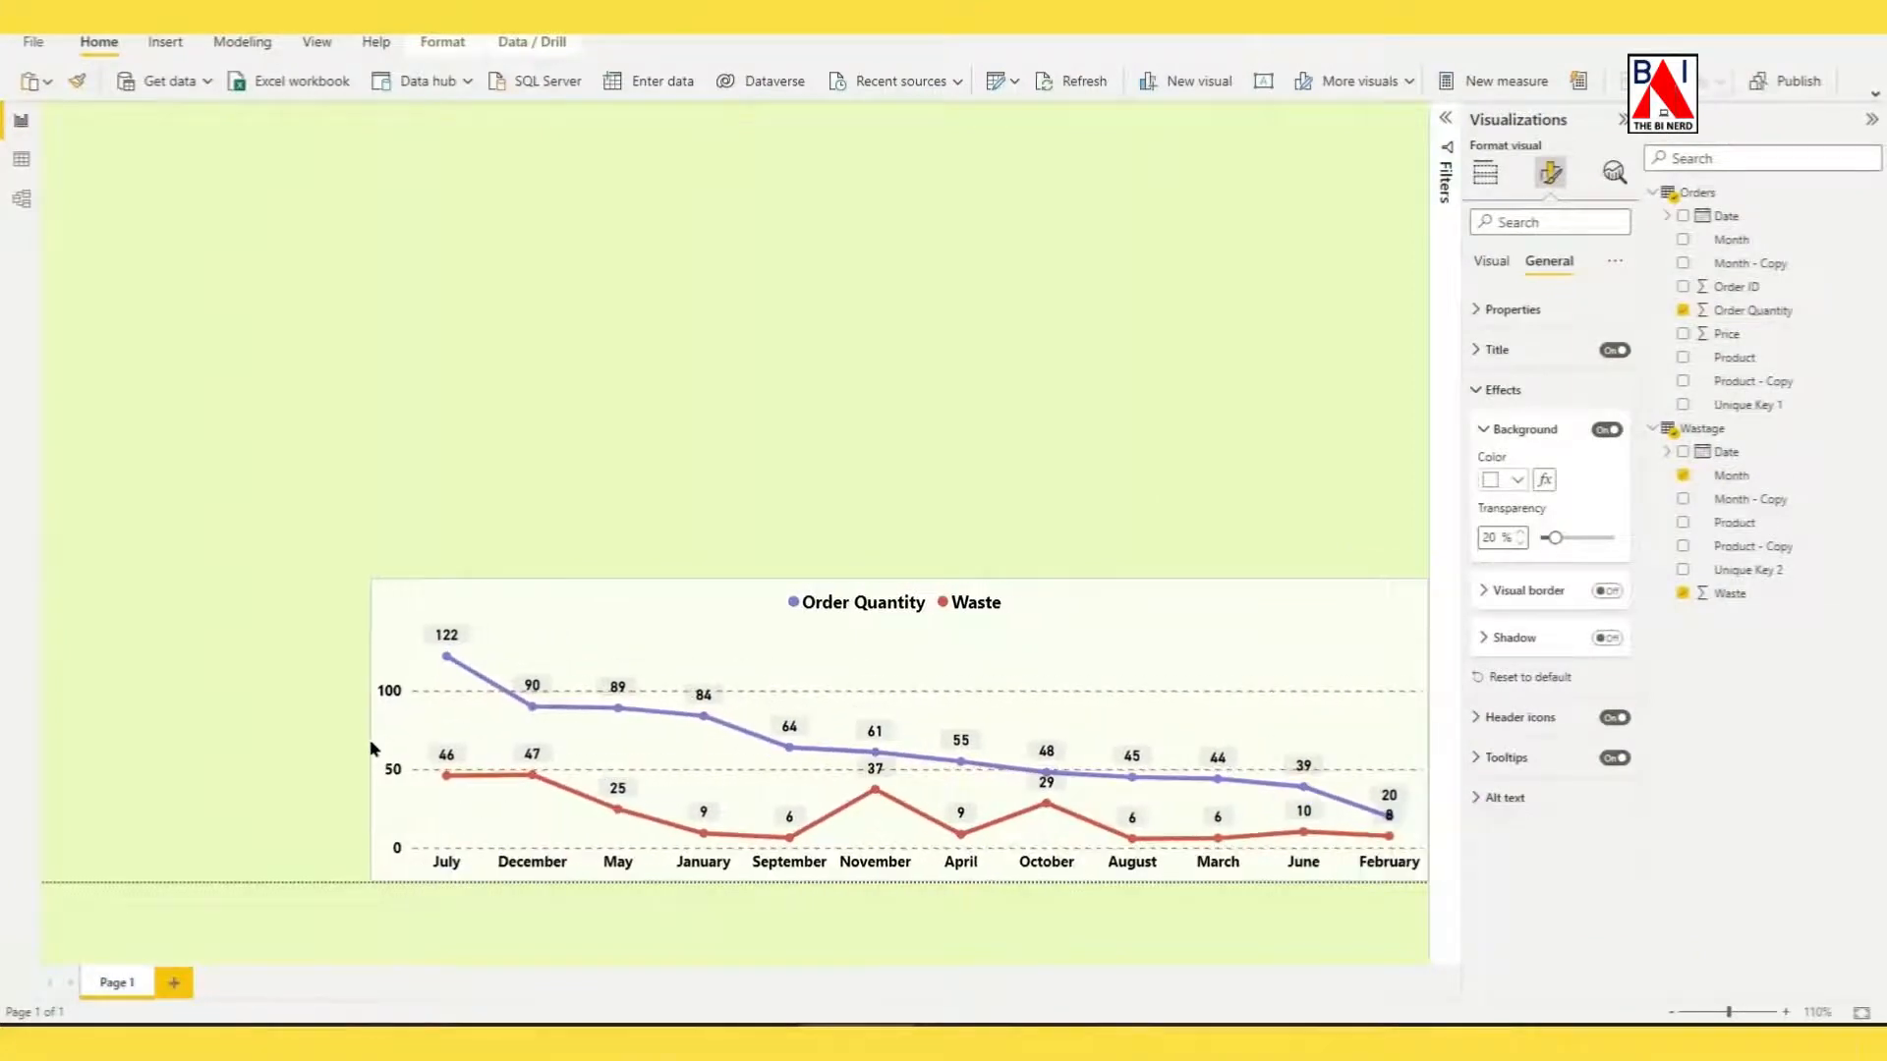
pyautogui.moveTo(737, 582)
pyautogui.mouseDown()
pyautogui.moveTo(727, 650)
pyautogui.moveTo(735, 616)
pyautogui.mouseUp()
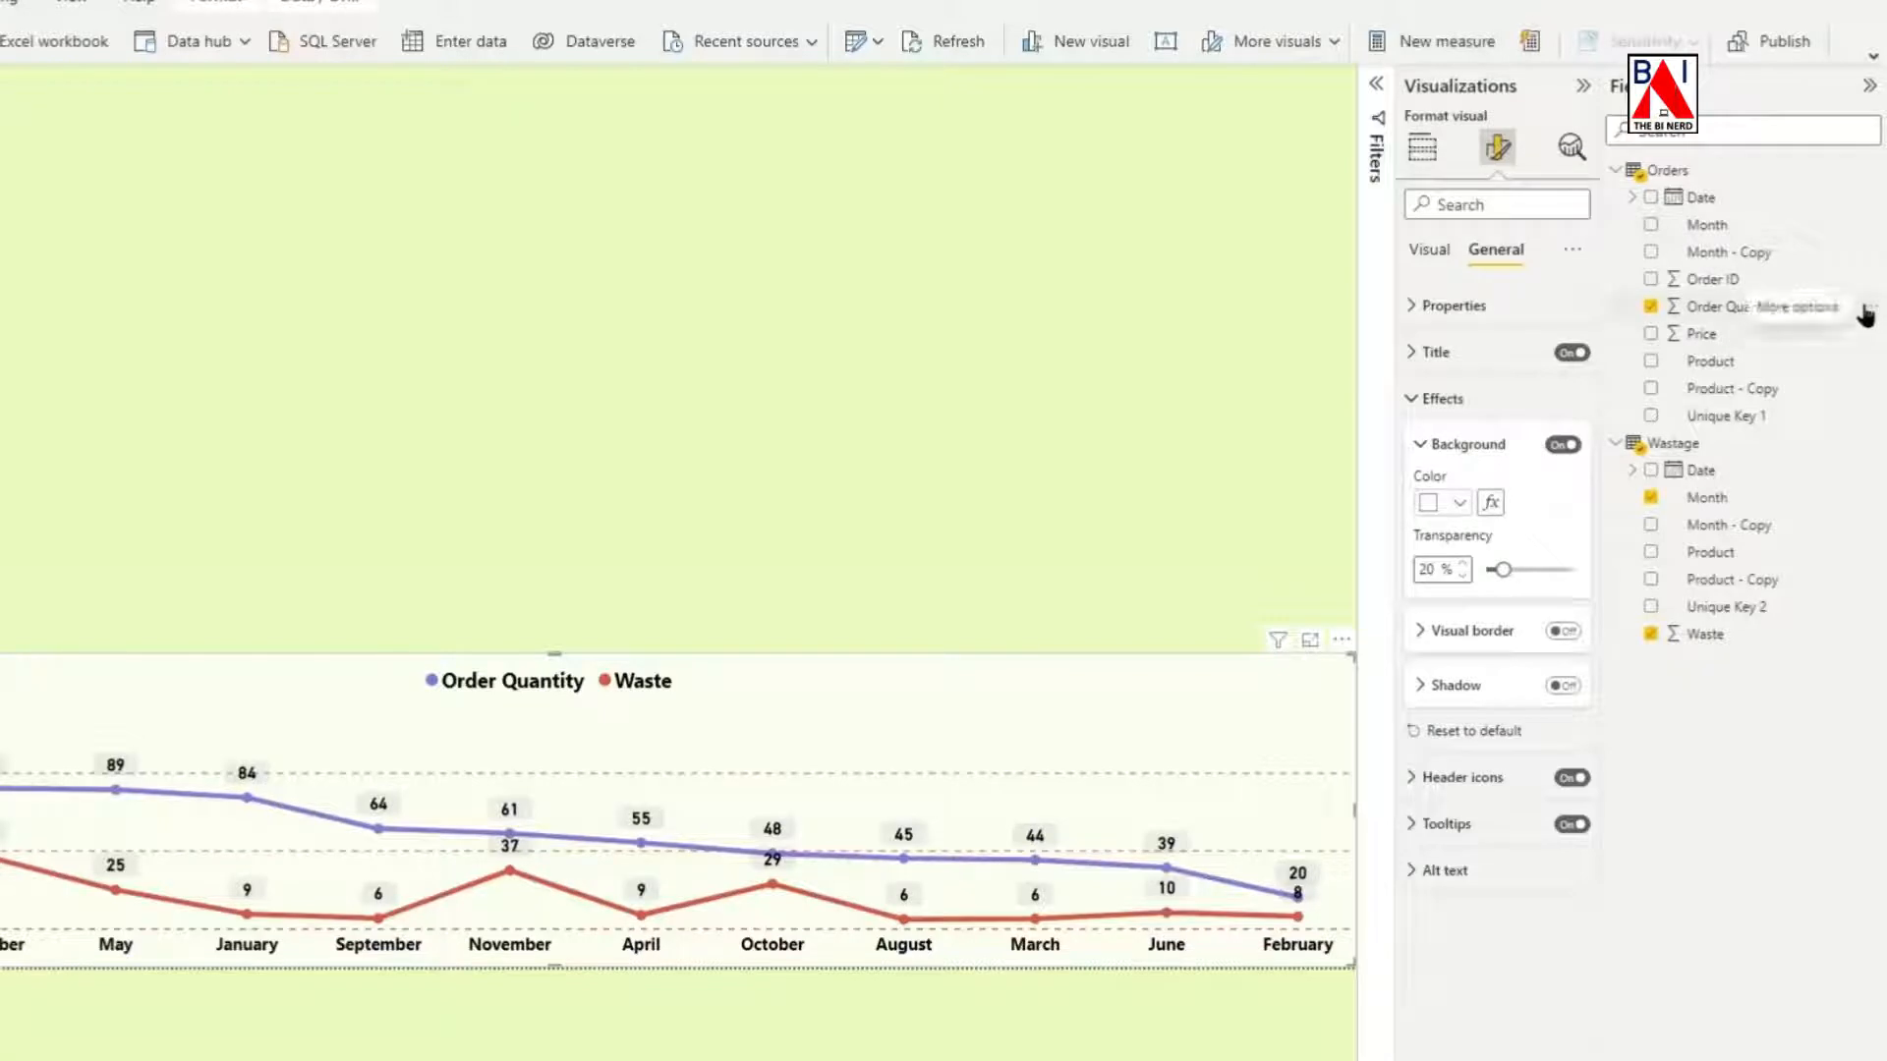
# Create a quick measure from Order Quantity that multiplies Sum of Order Quantity by Sum of Price from the Orders table.
pyautogui.click(1872, 312)
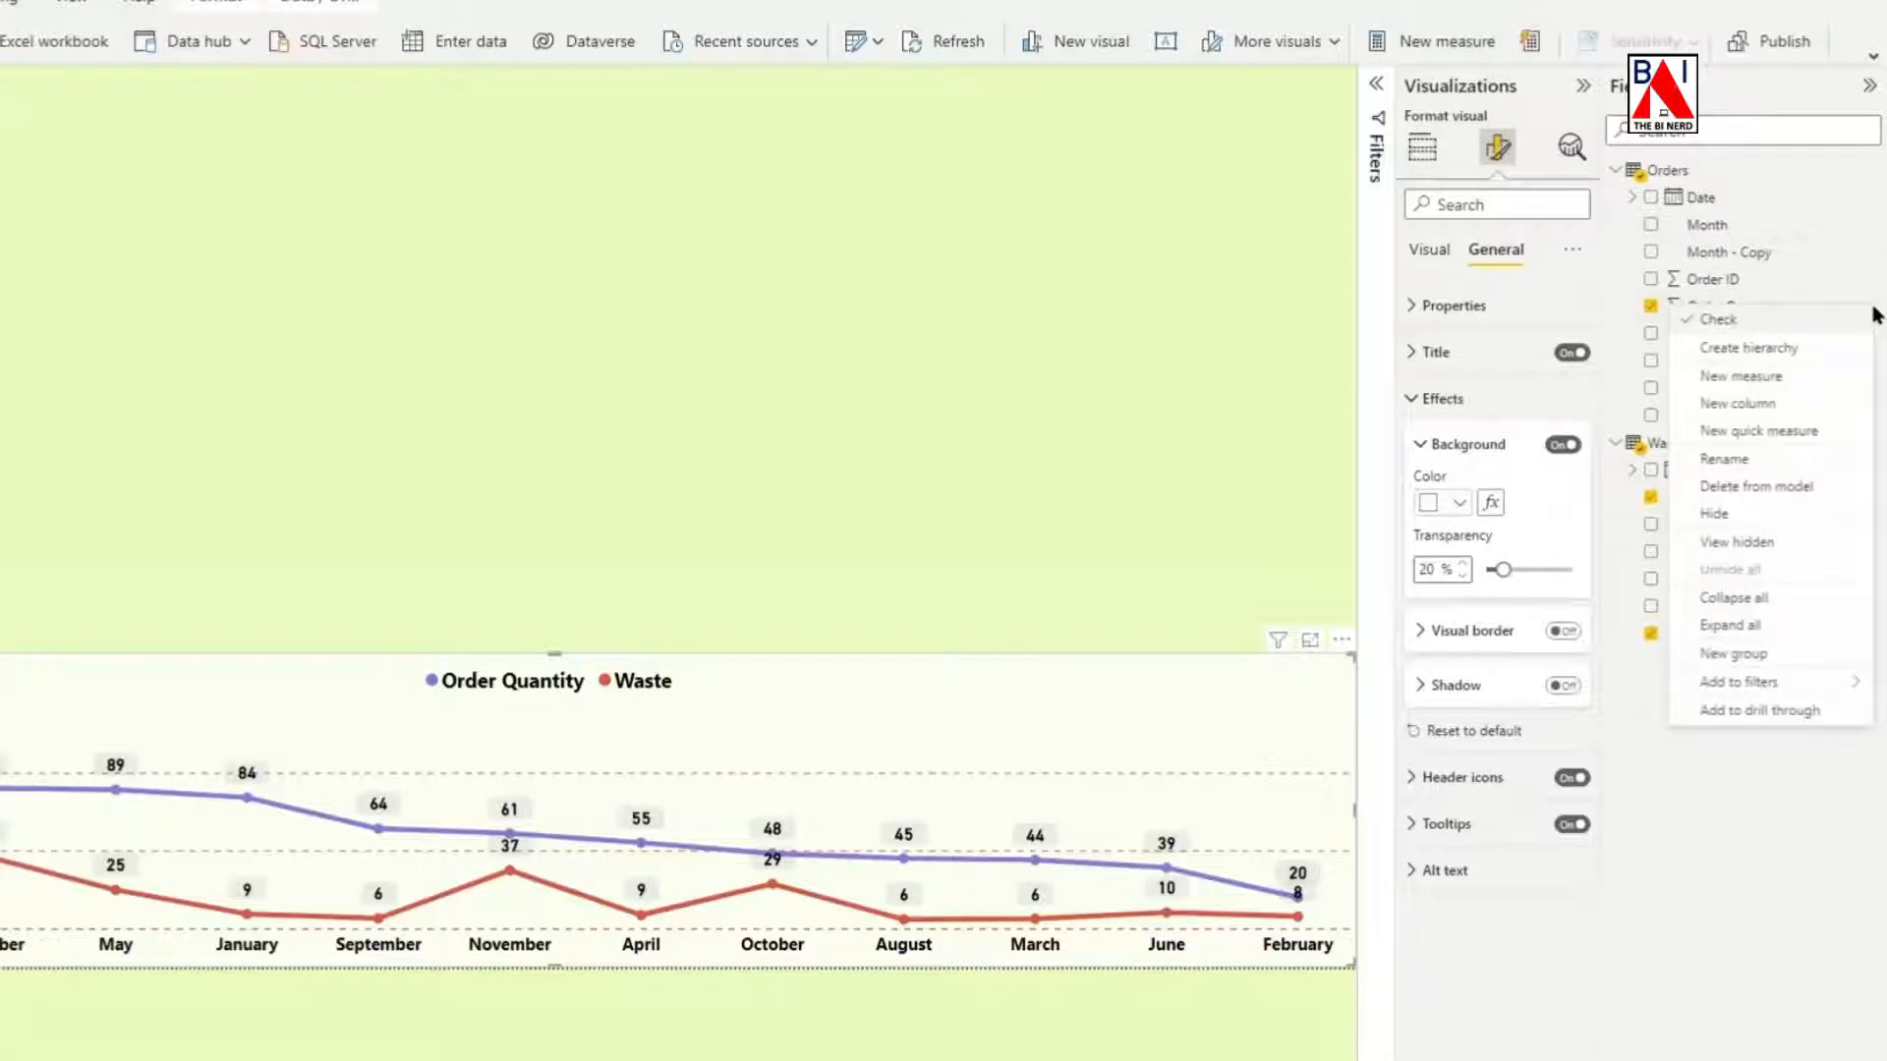
pyautogui.click(1760, 430)
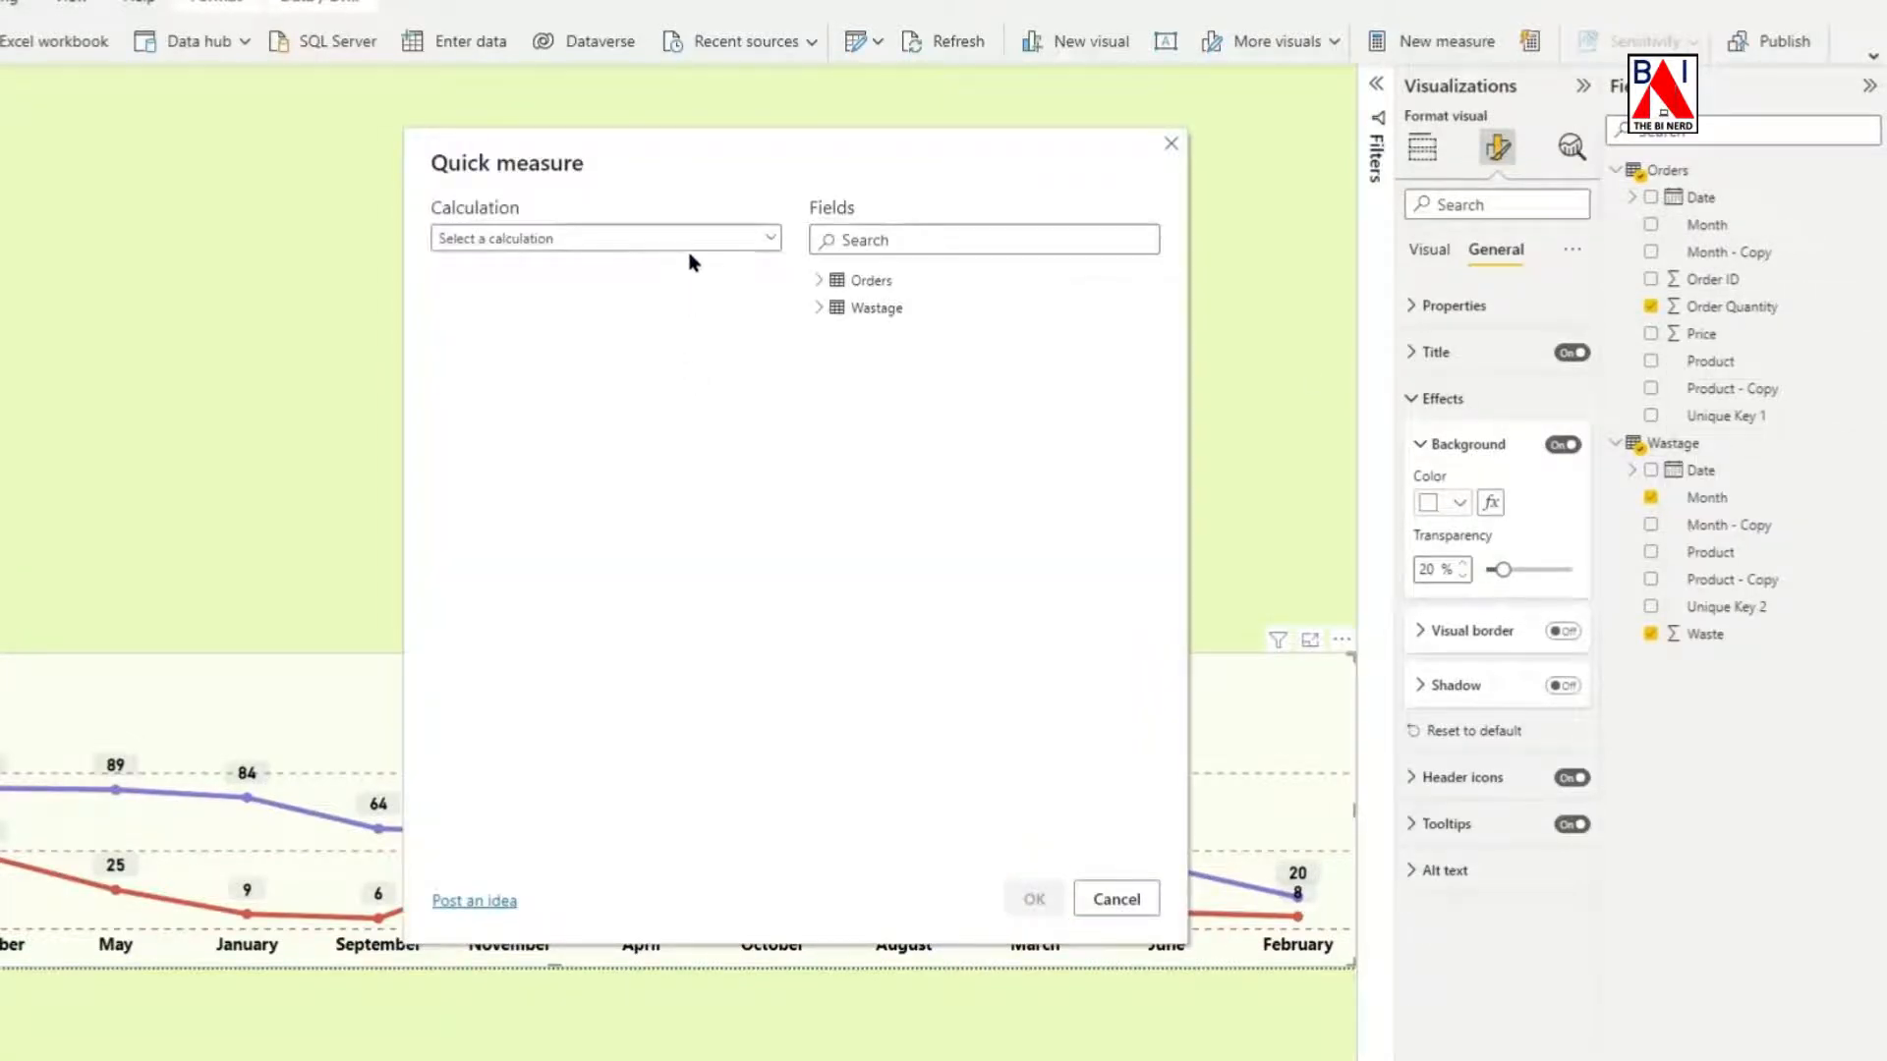
pyautogui.click(695, 241)
pyautogui.scroll(-8, 634, 405)
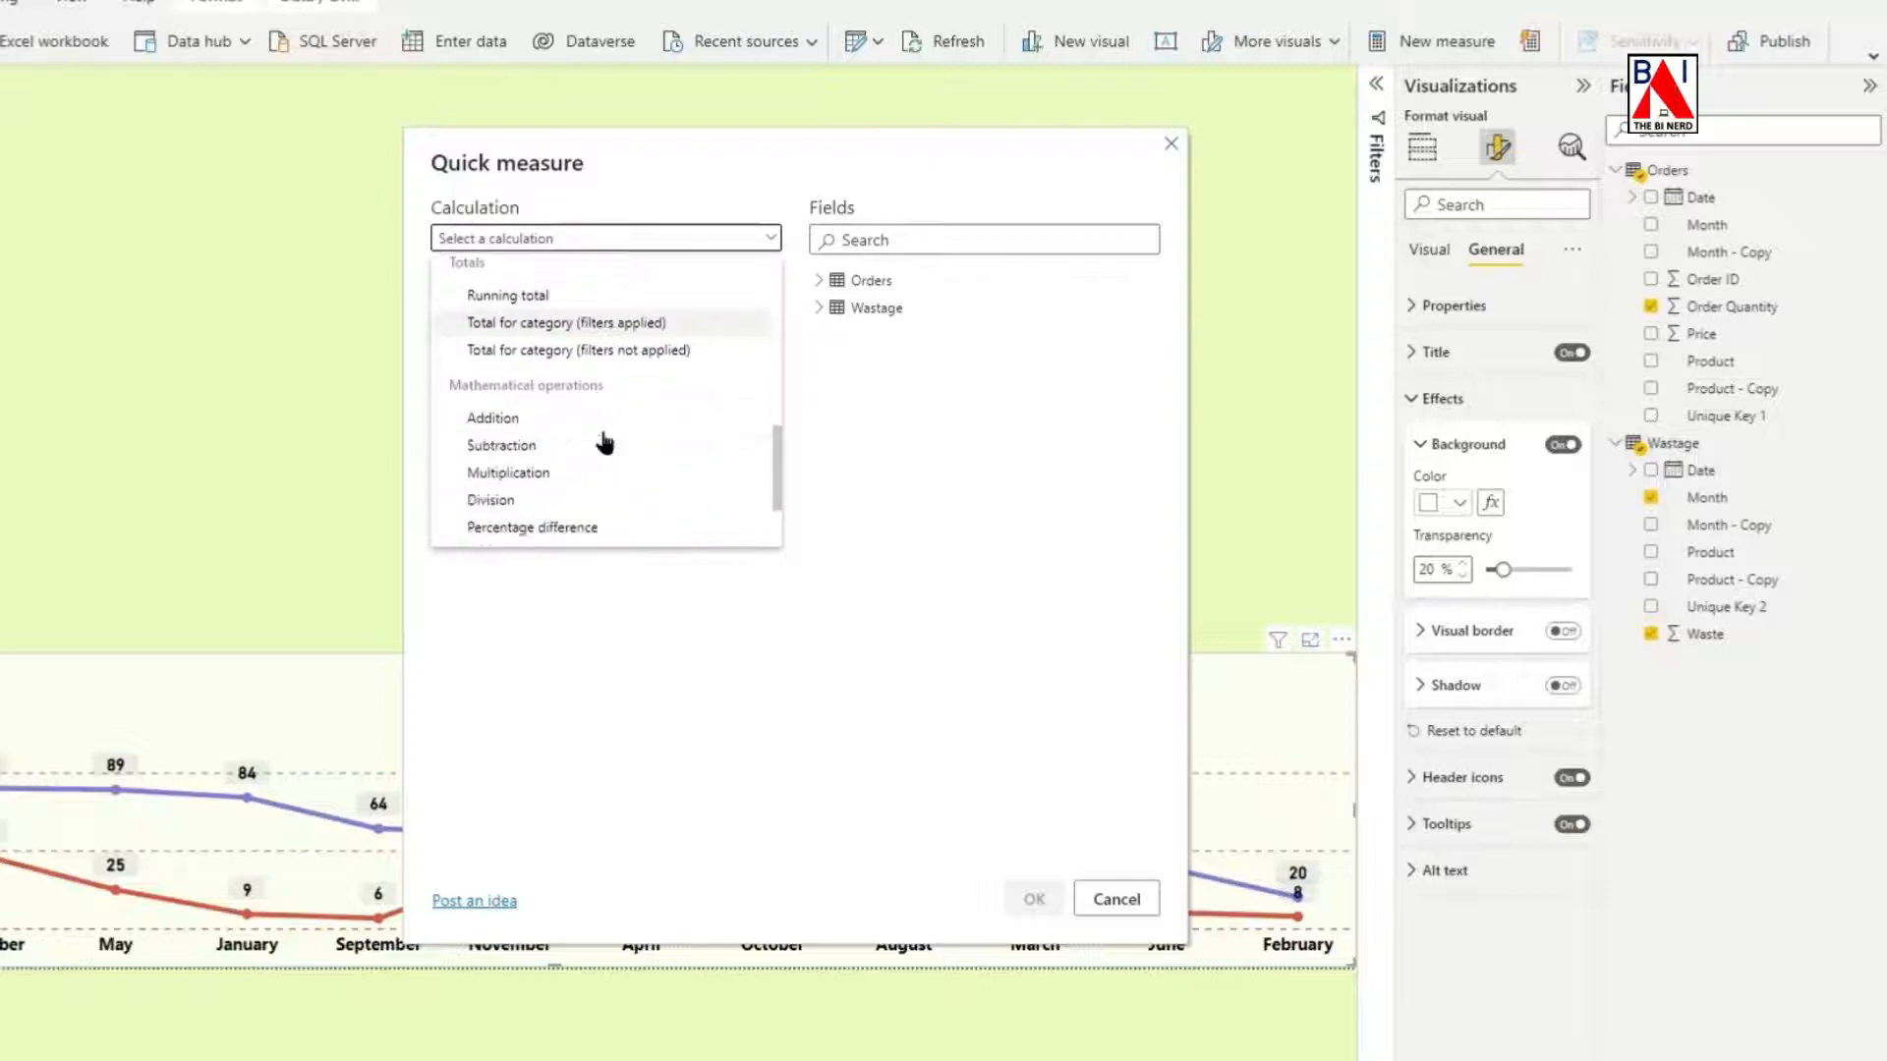
pyautogui.click(572, 359)
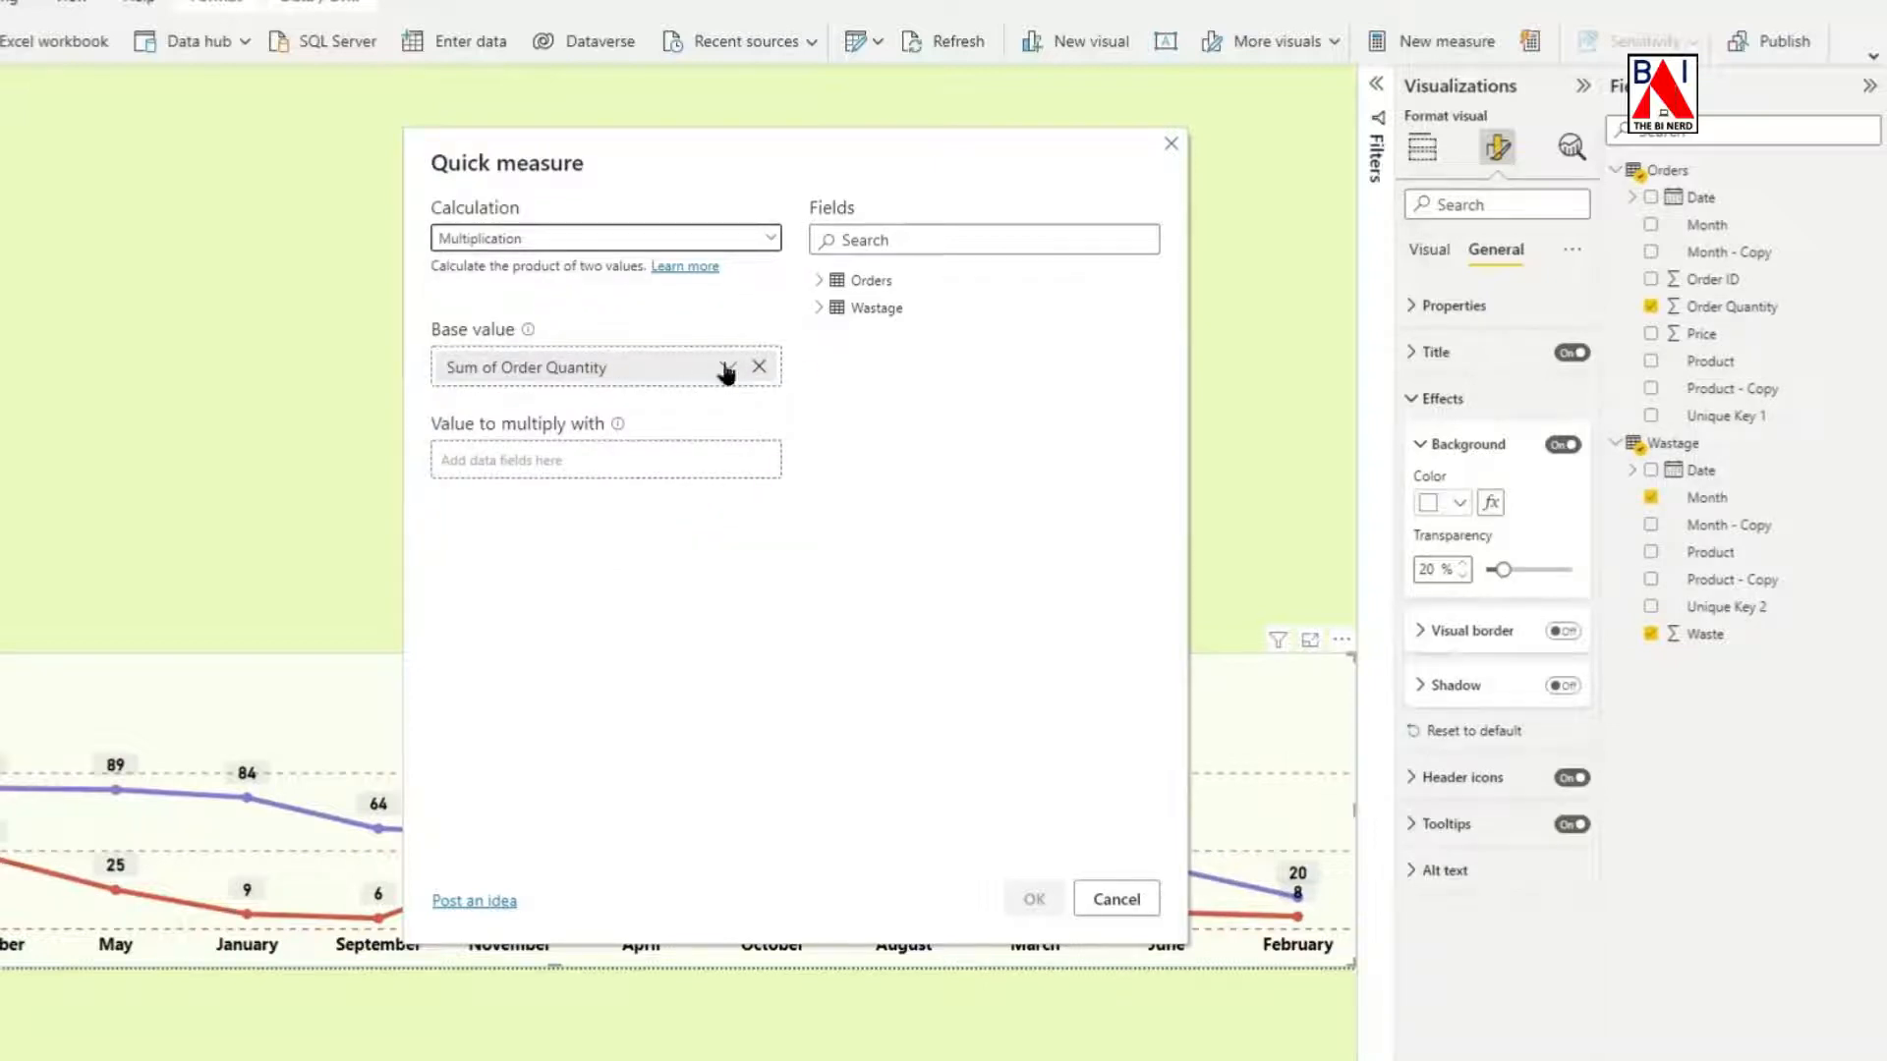
pyautogui.click(821, 281)
pyautogui.moveTo(881, 444); pyautogui.dragTo(531, 466)
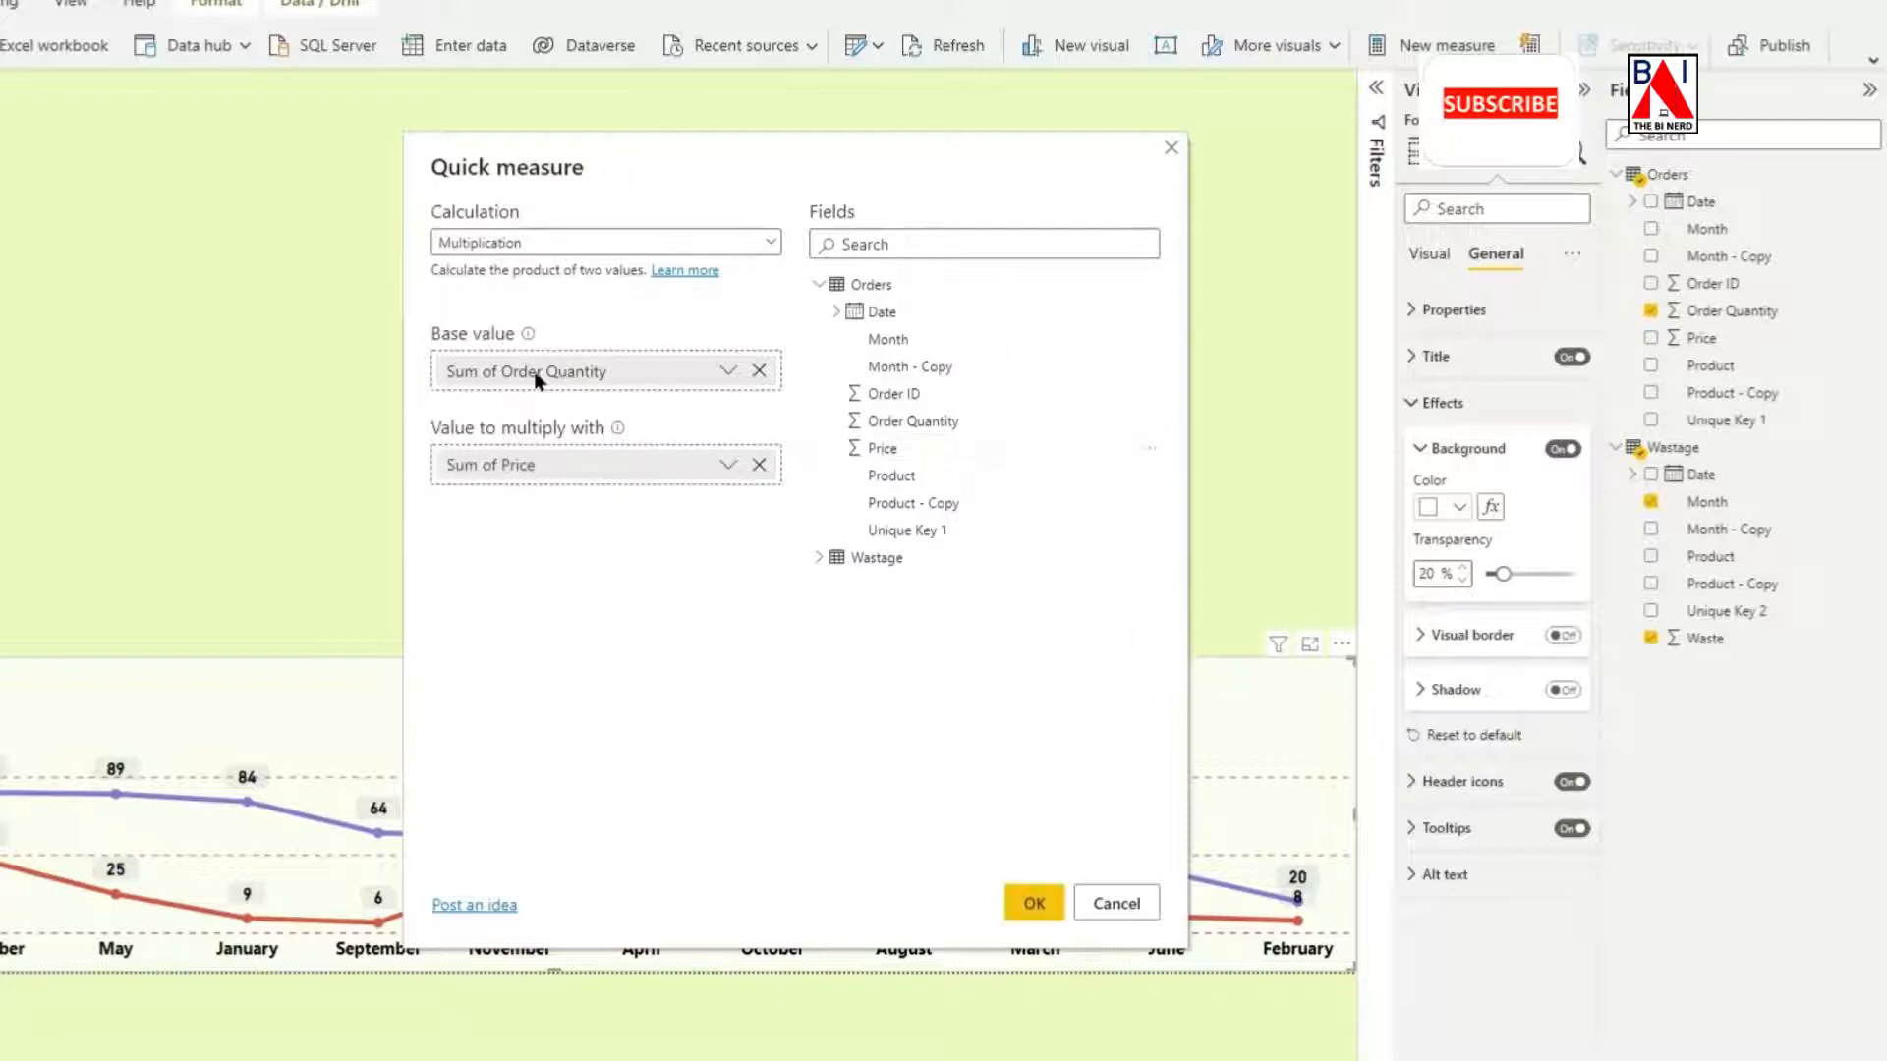
pyautogui.click(1034, 900)
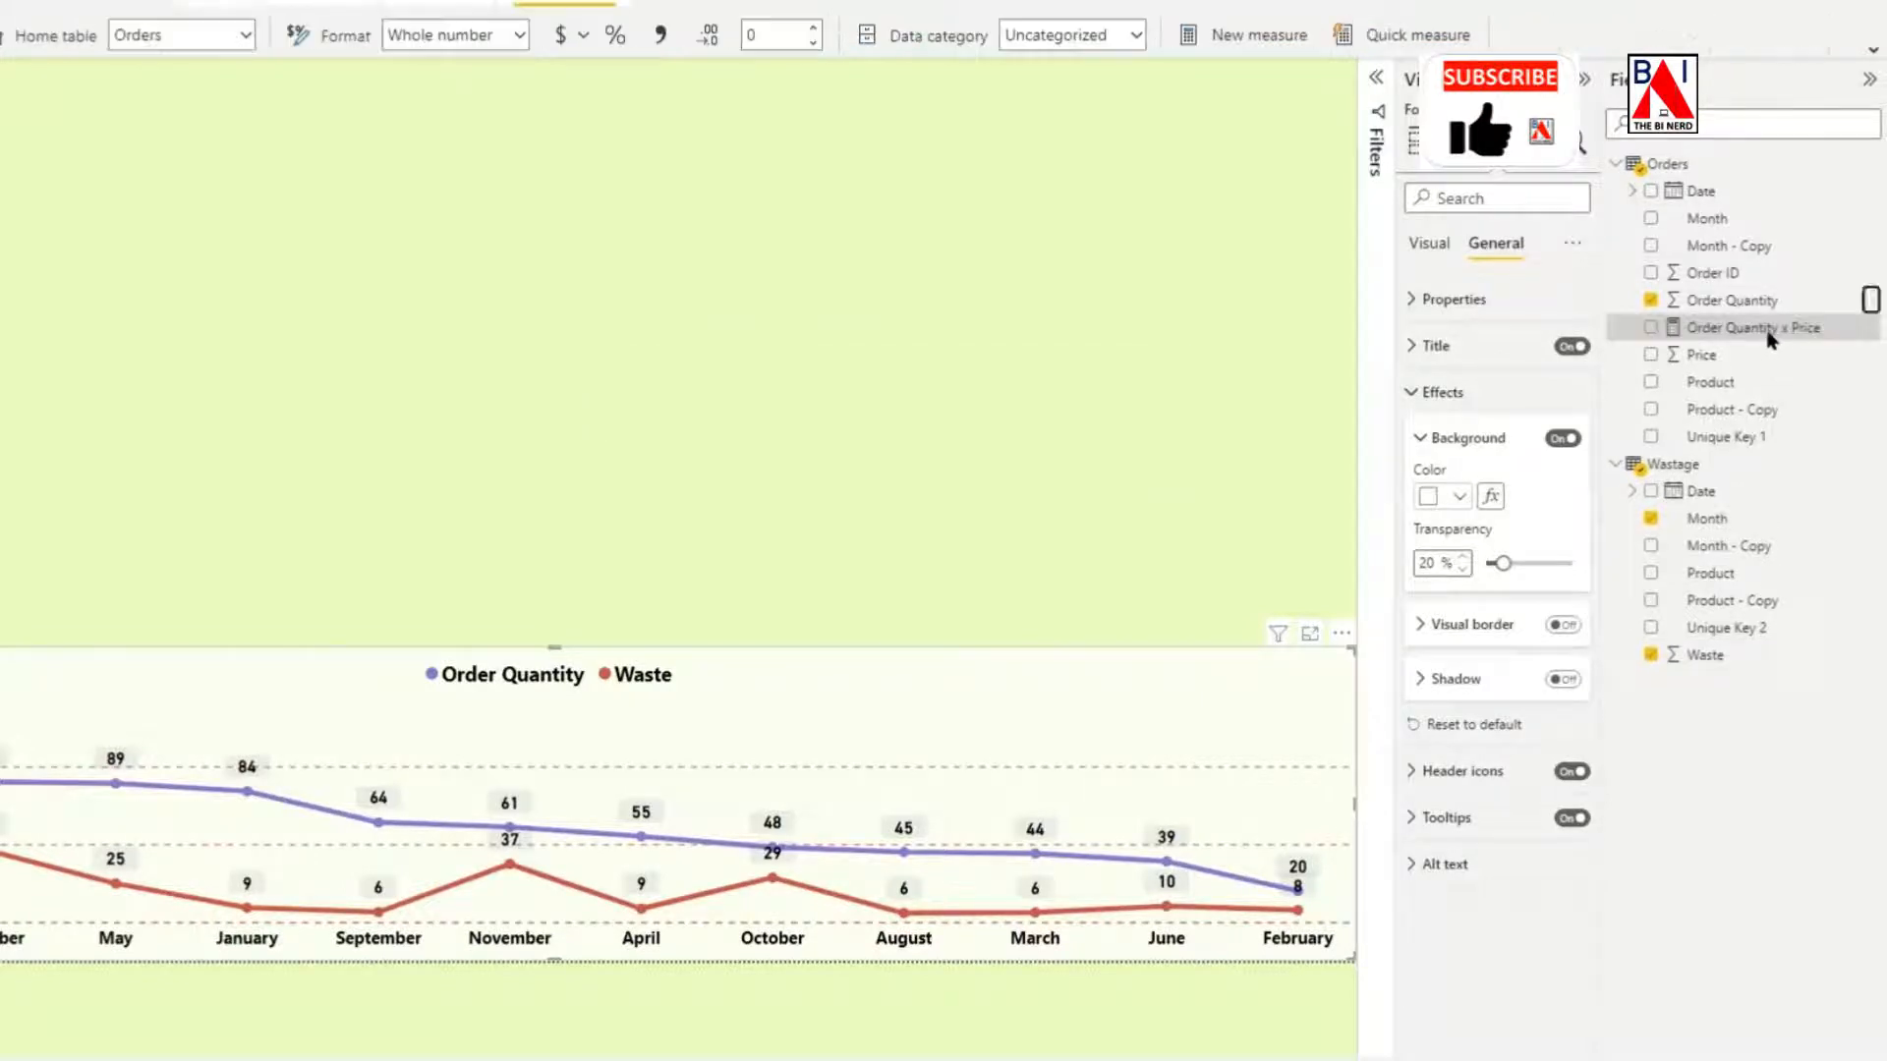
# Rename the new measure in the Orders table to Purchase Cost.
pyautogui.click(1870, 327)
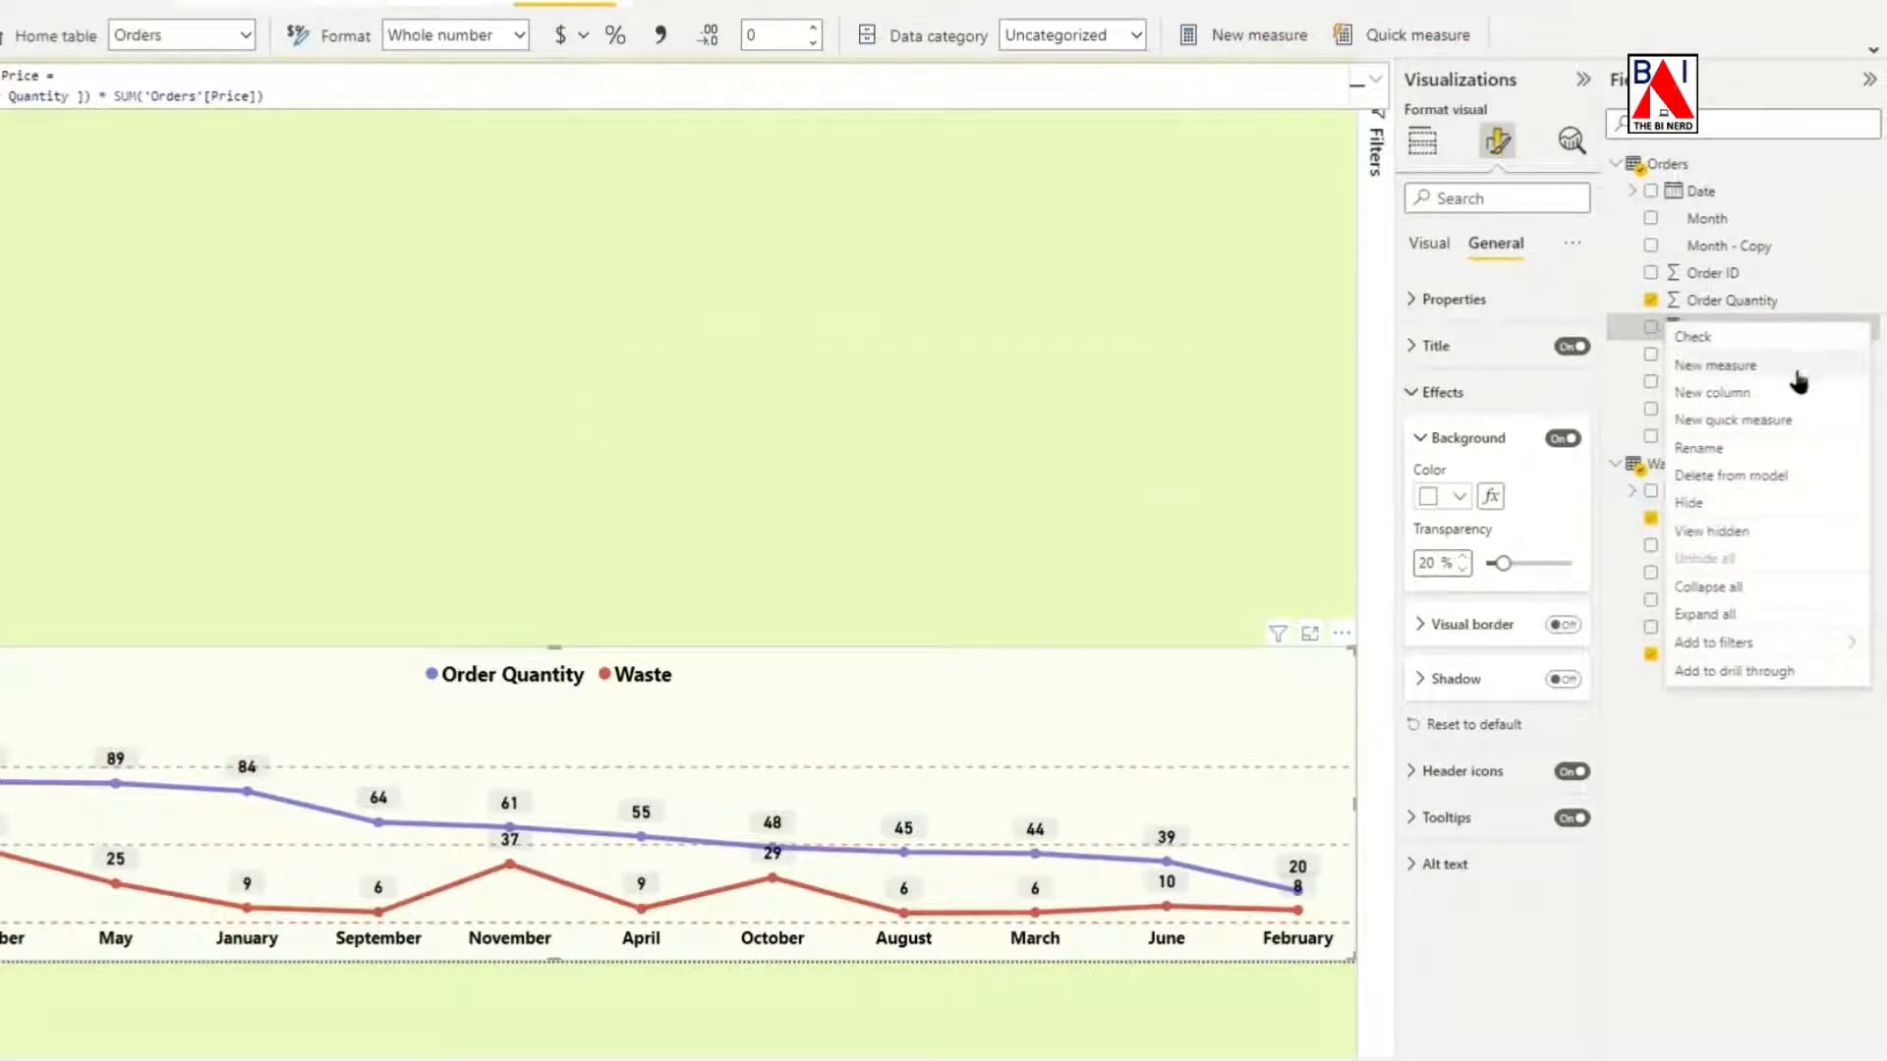
pyautogui.click(1748, 449)
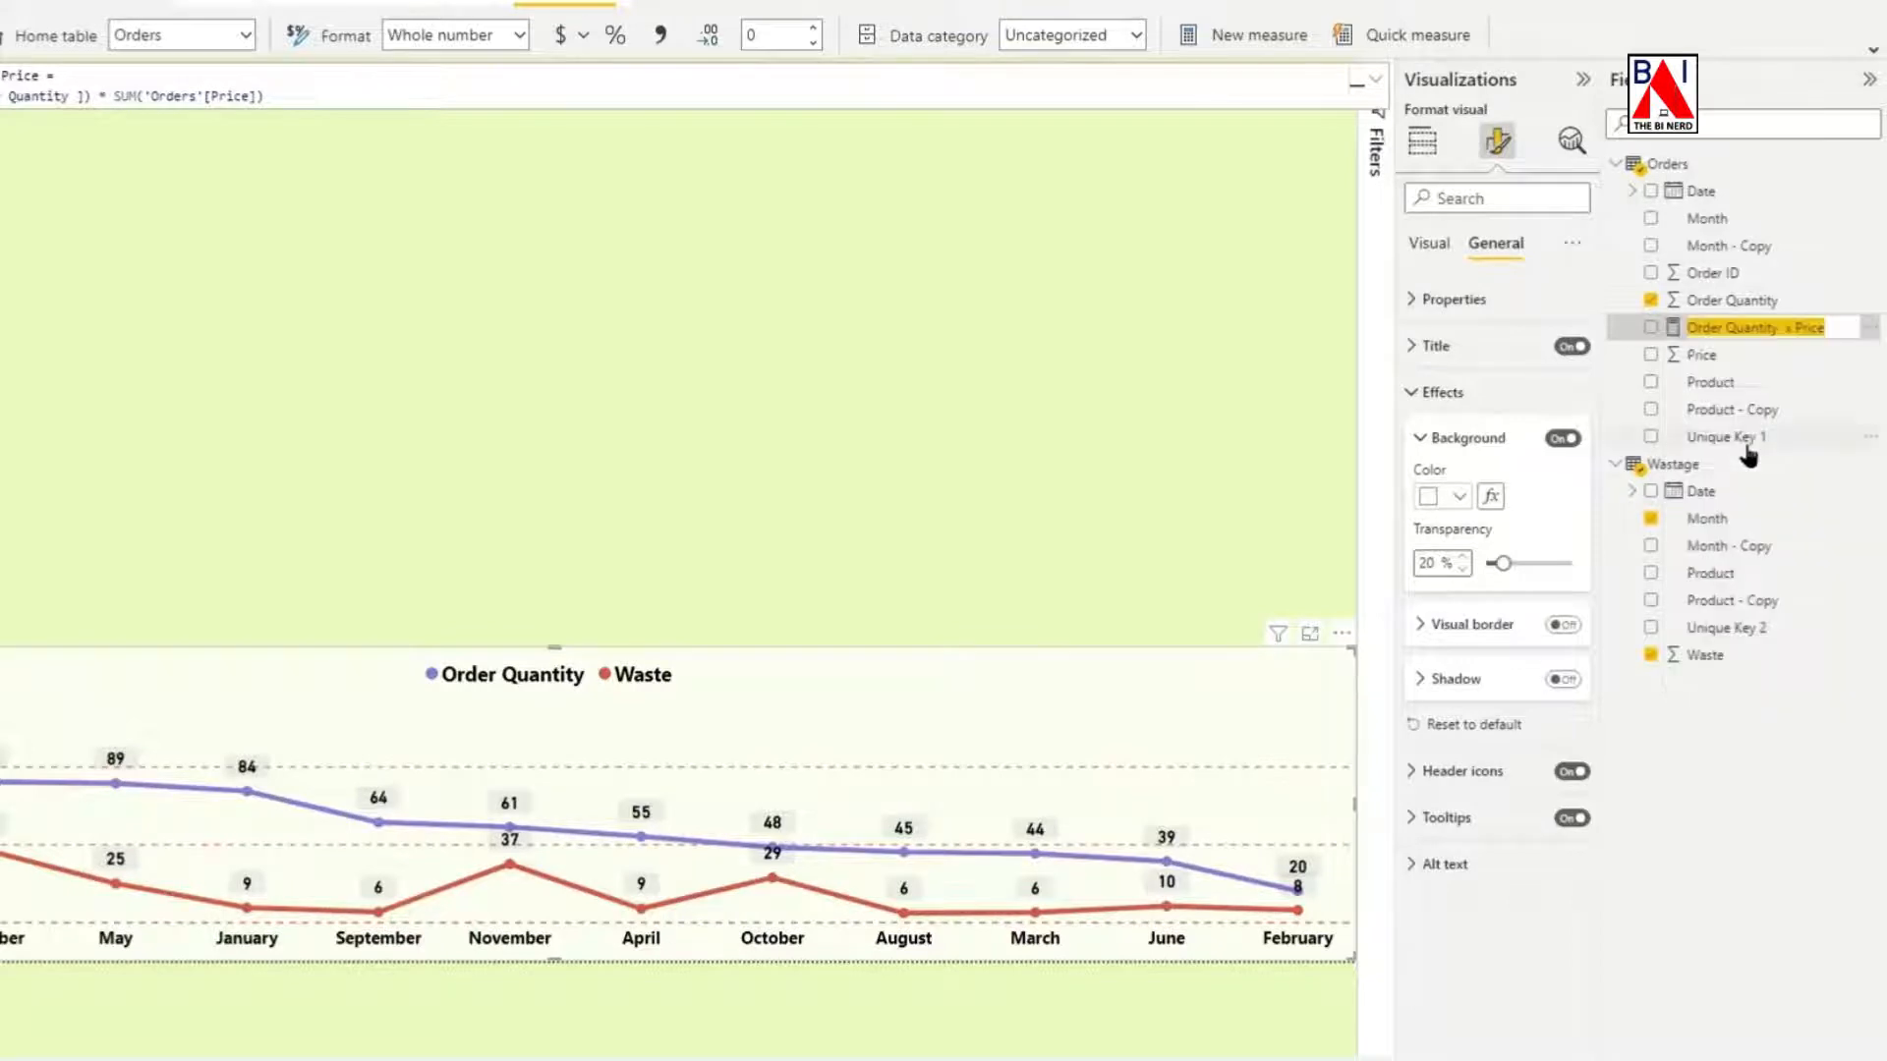
pyautogui.press('BackSpace')
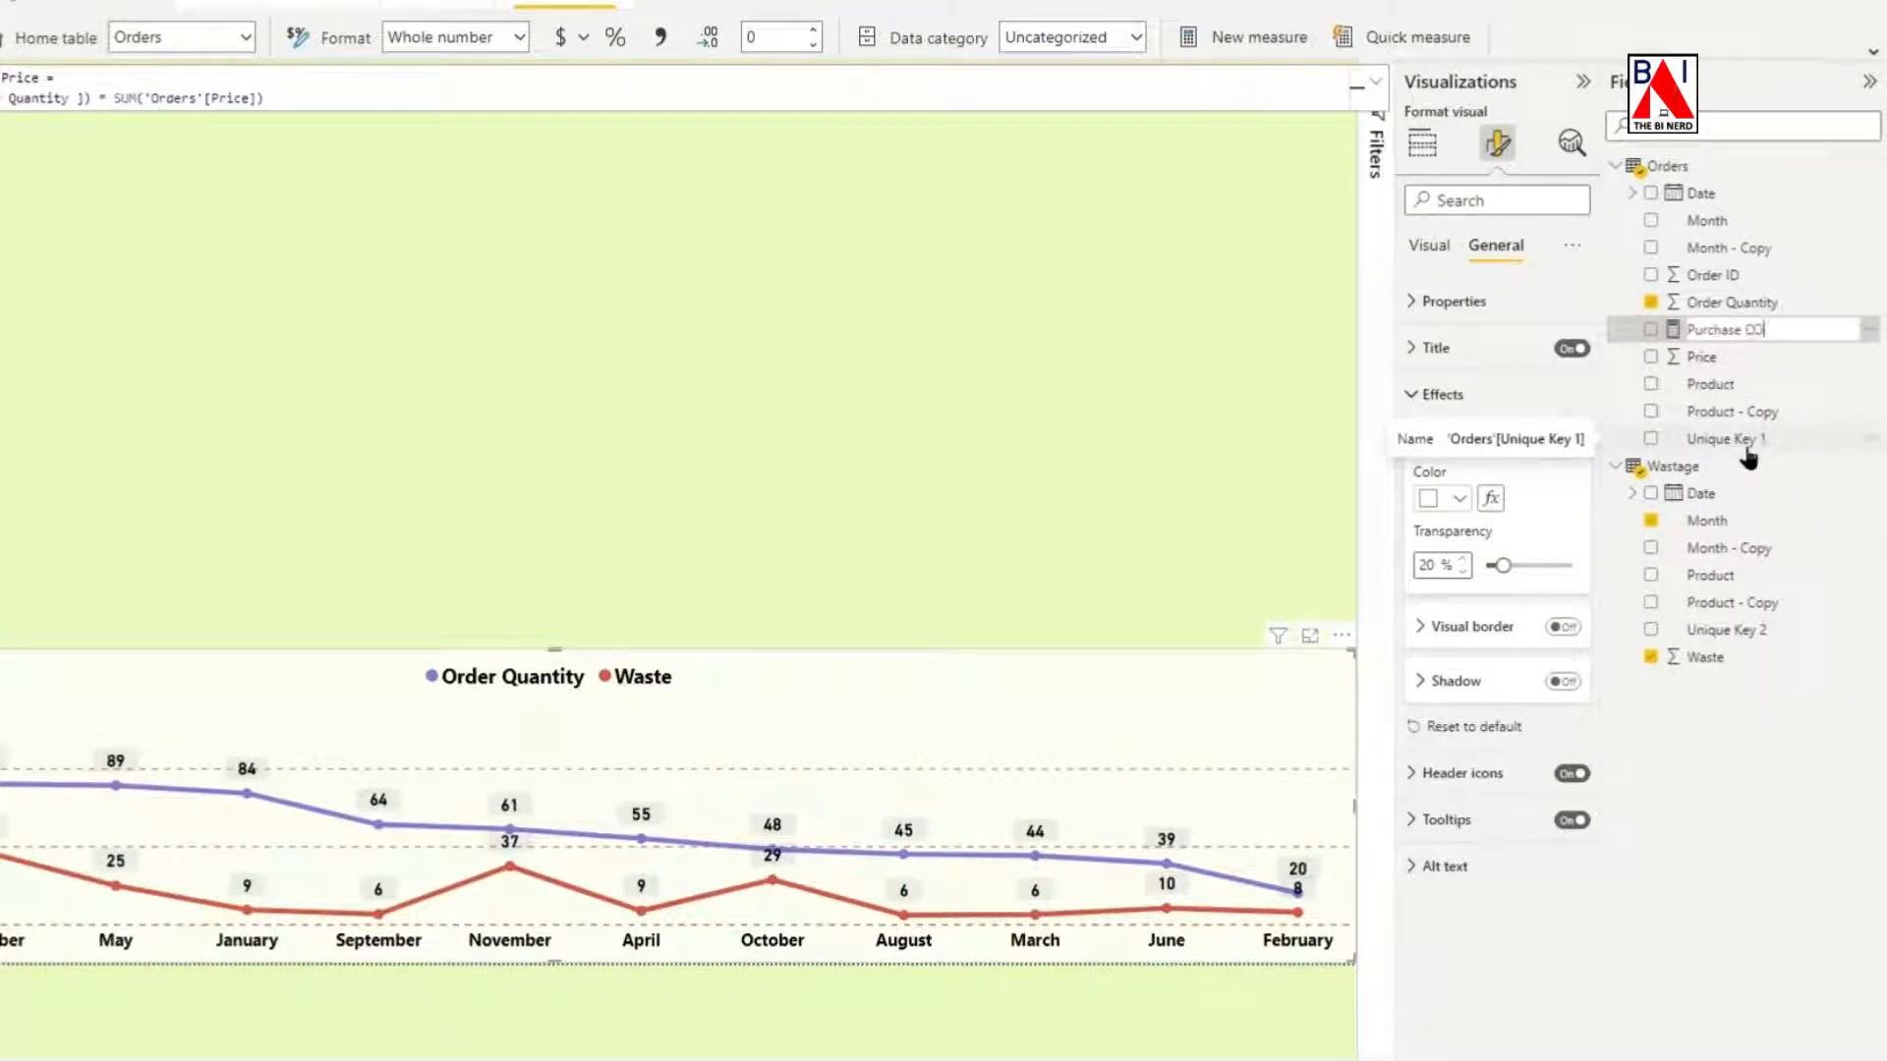
pyautogui.write('Purchase Cost')
pyautogui.press('Return')
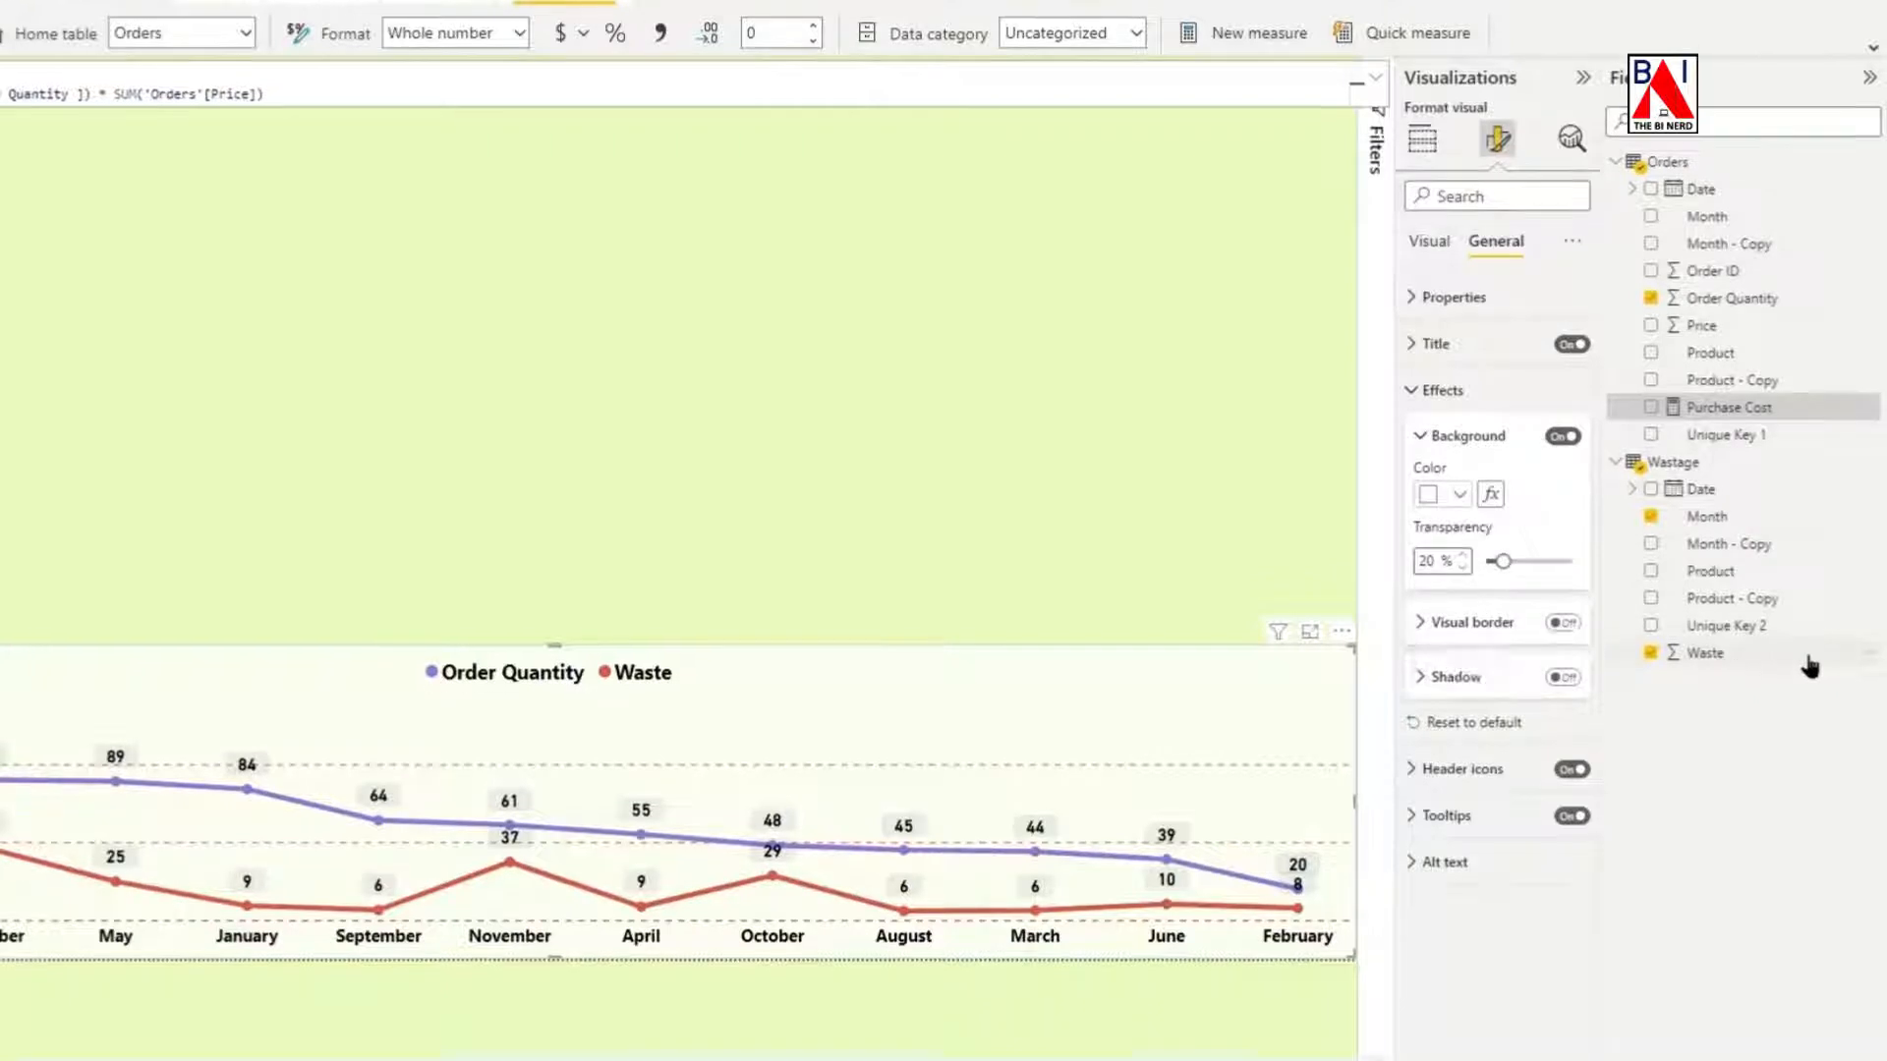
# Create a quick measure from Waste that multiplies Sum of Waste by Sum of Price from the Orders table.
pyautogui.click(1867, 652)
pyautogui.click(1755, 778)
pyautogui.click(653, 232)
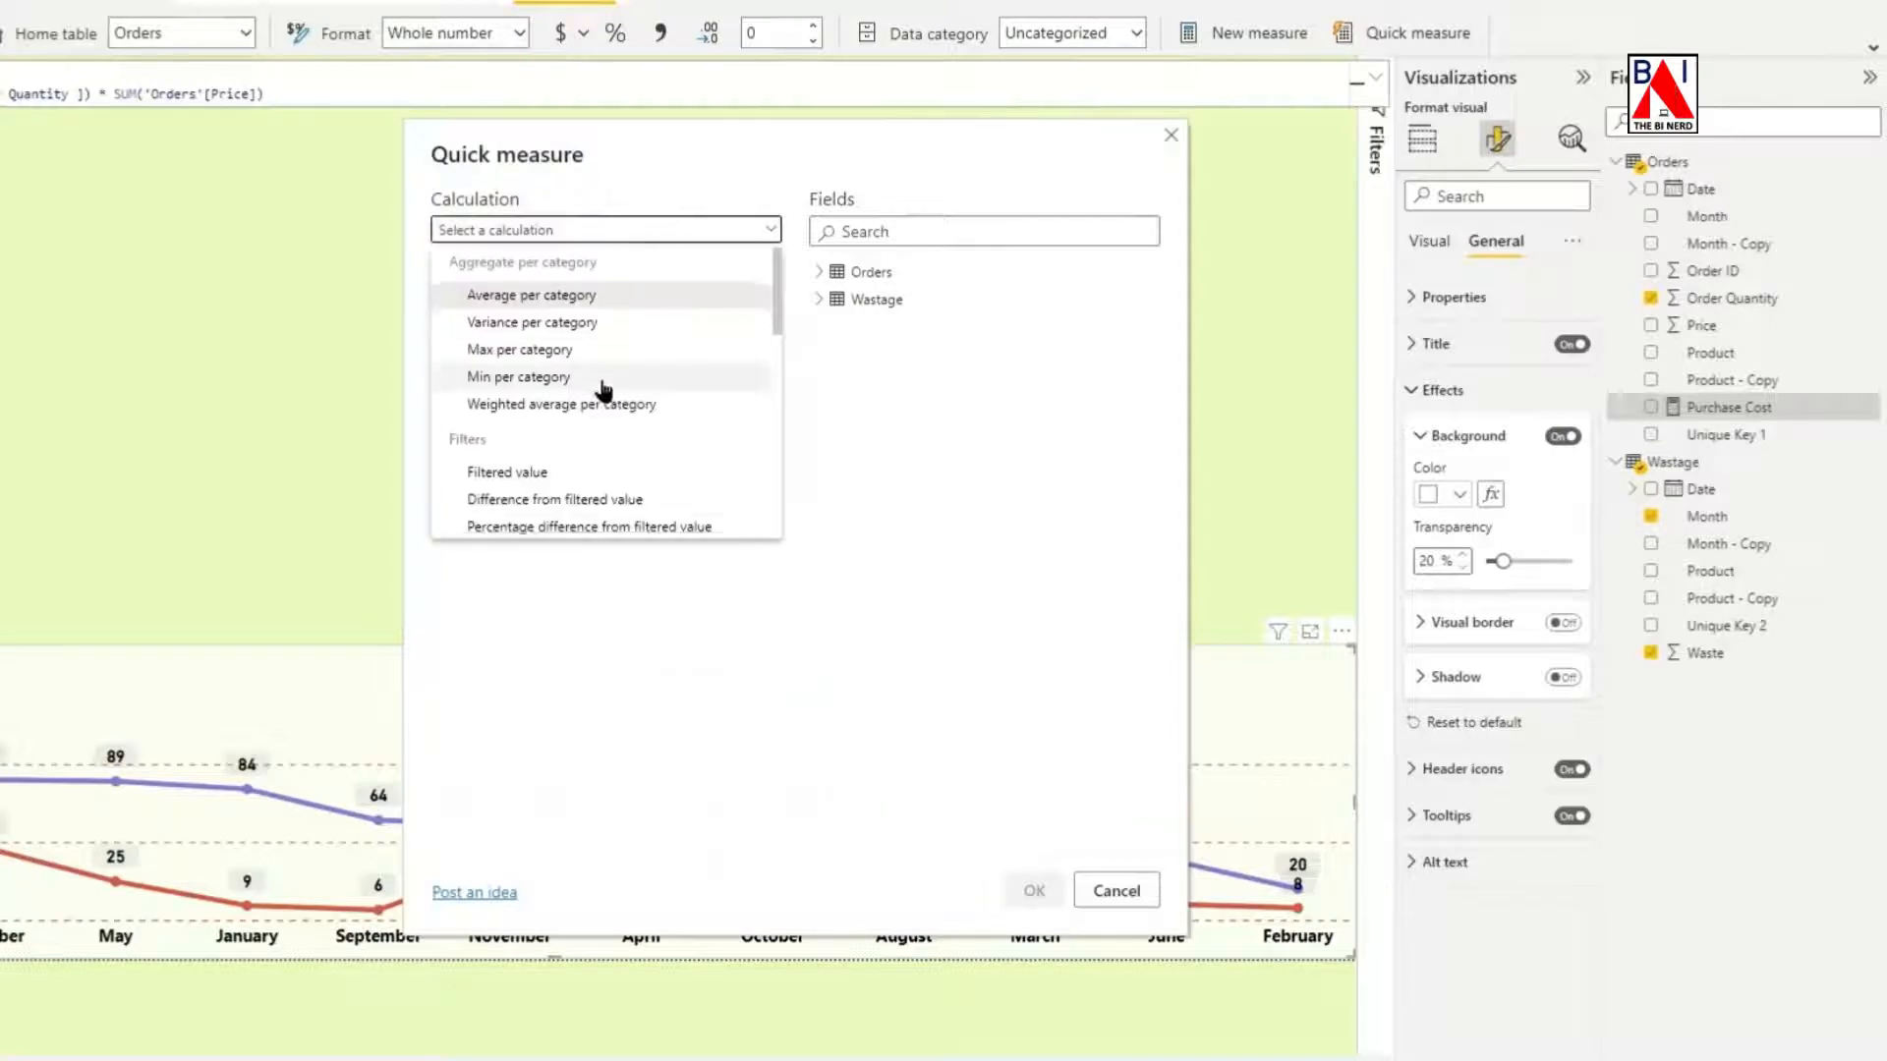
pyautogui.scroll(-10, 603, 387)
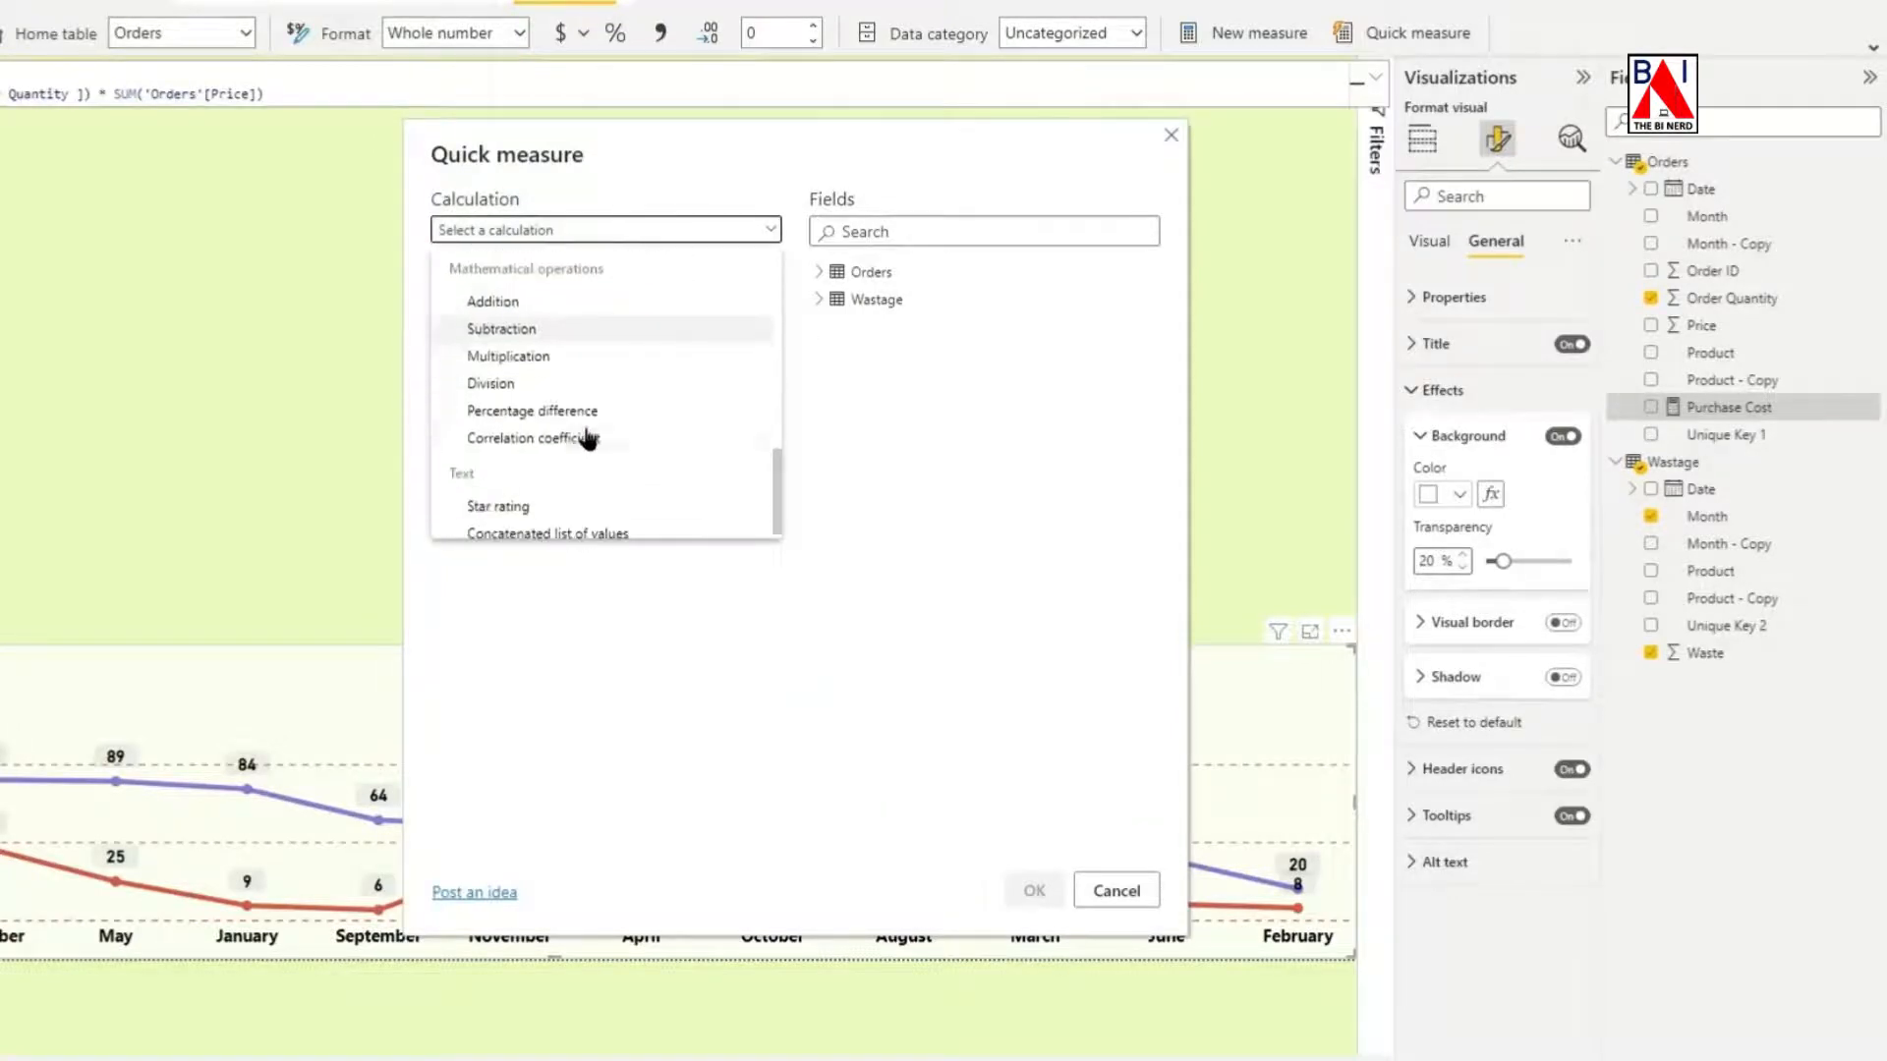
pyautogui.click(567, 359)
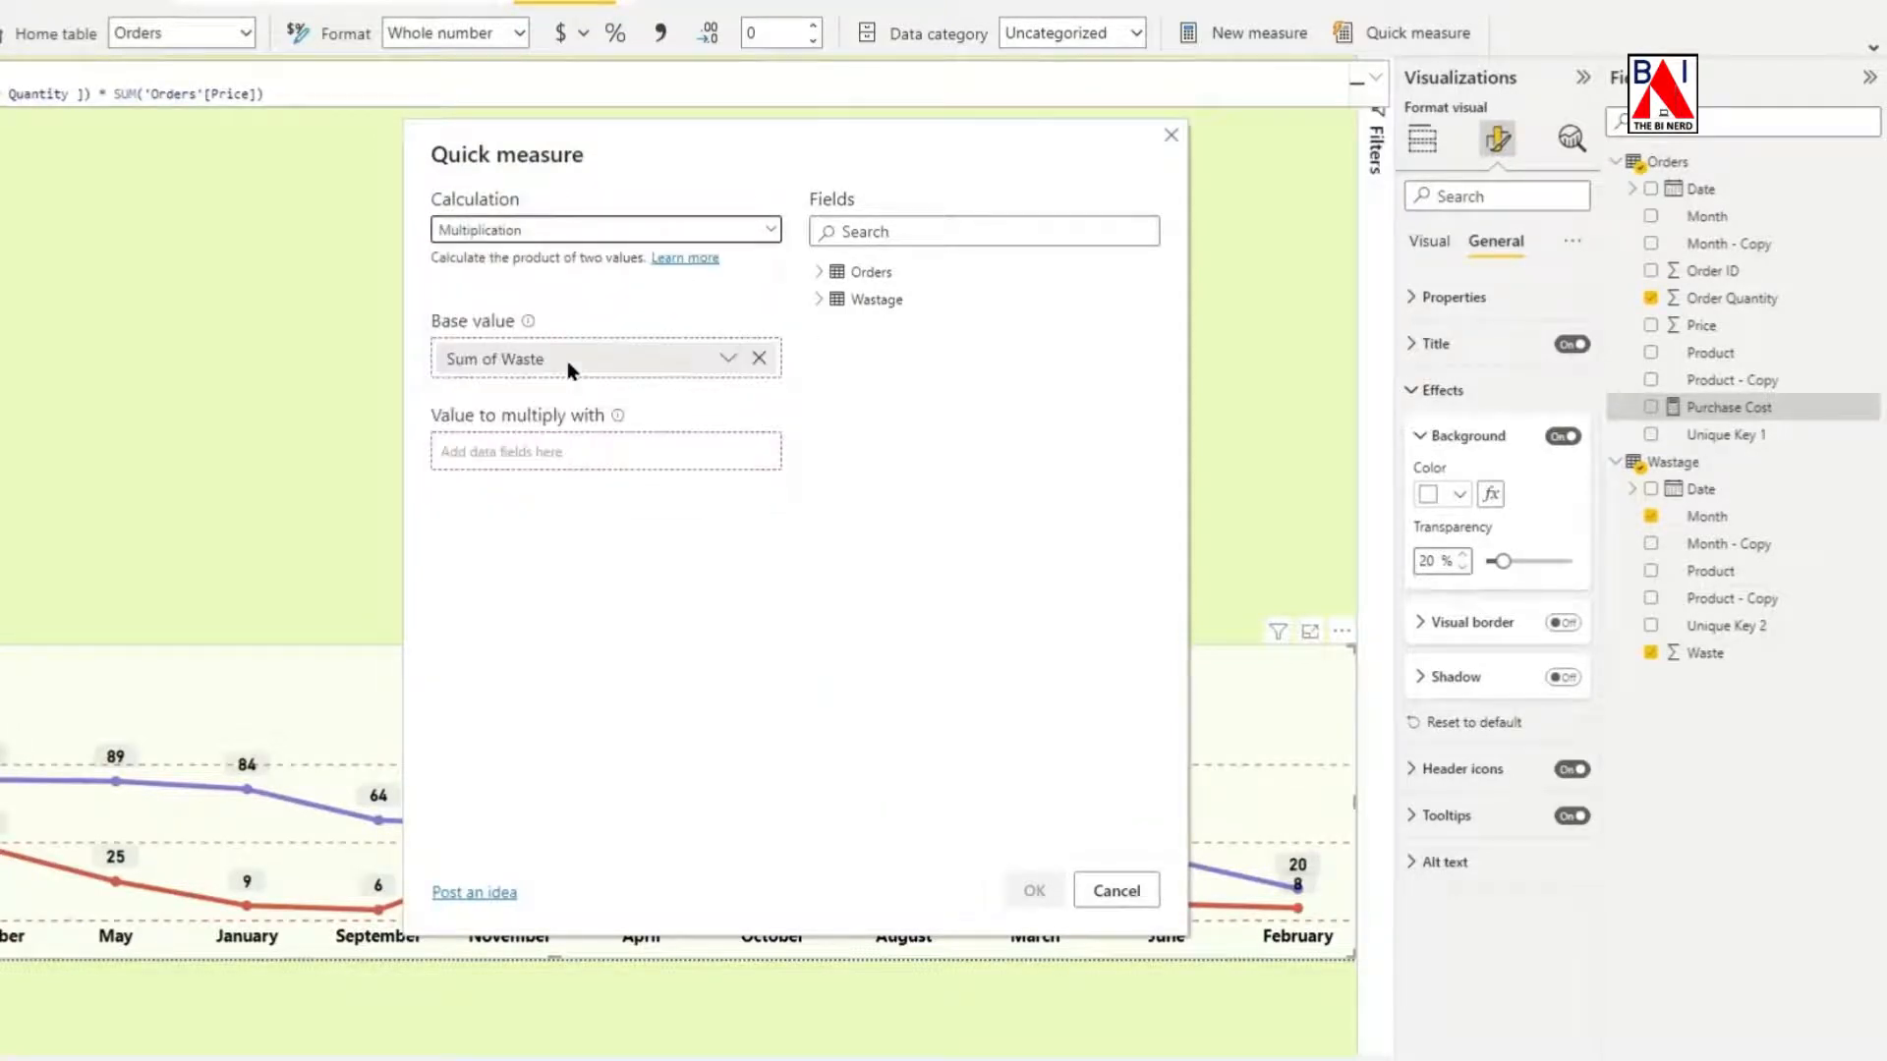
pyautogui.click(822, 275)
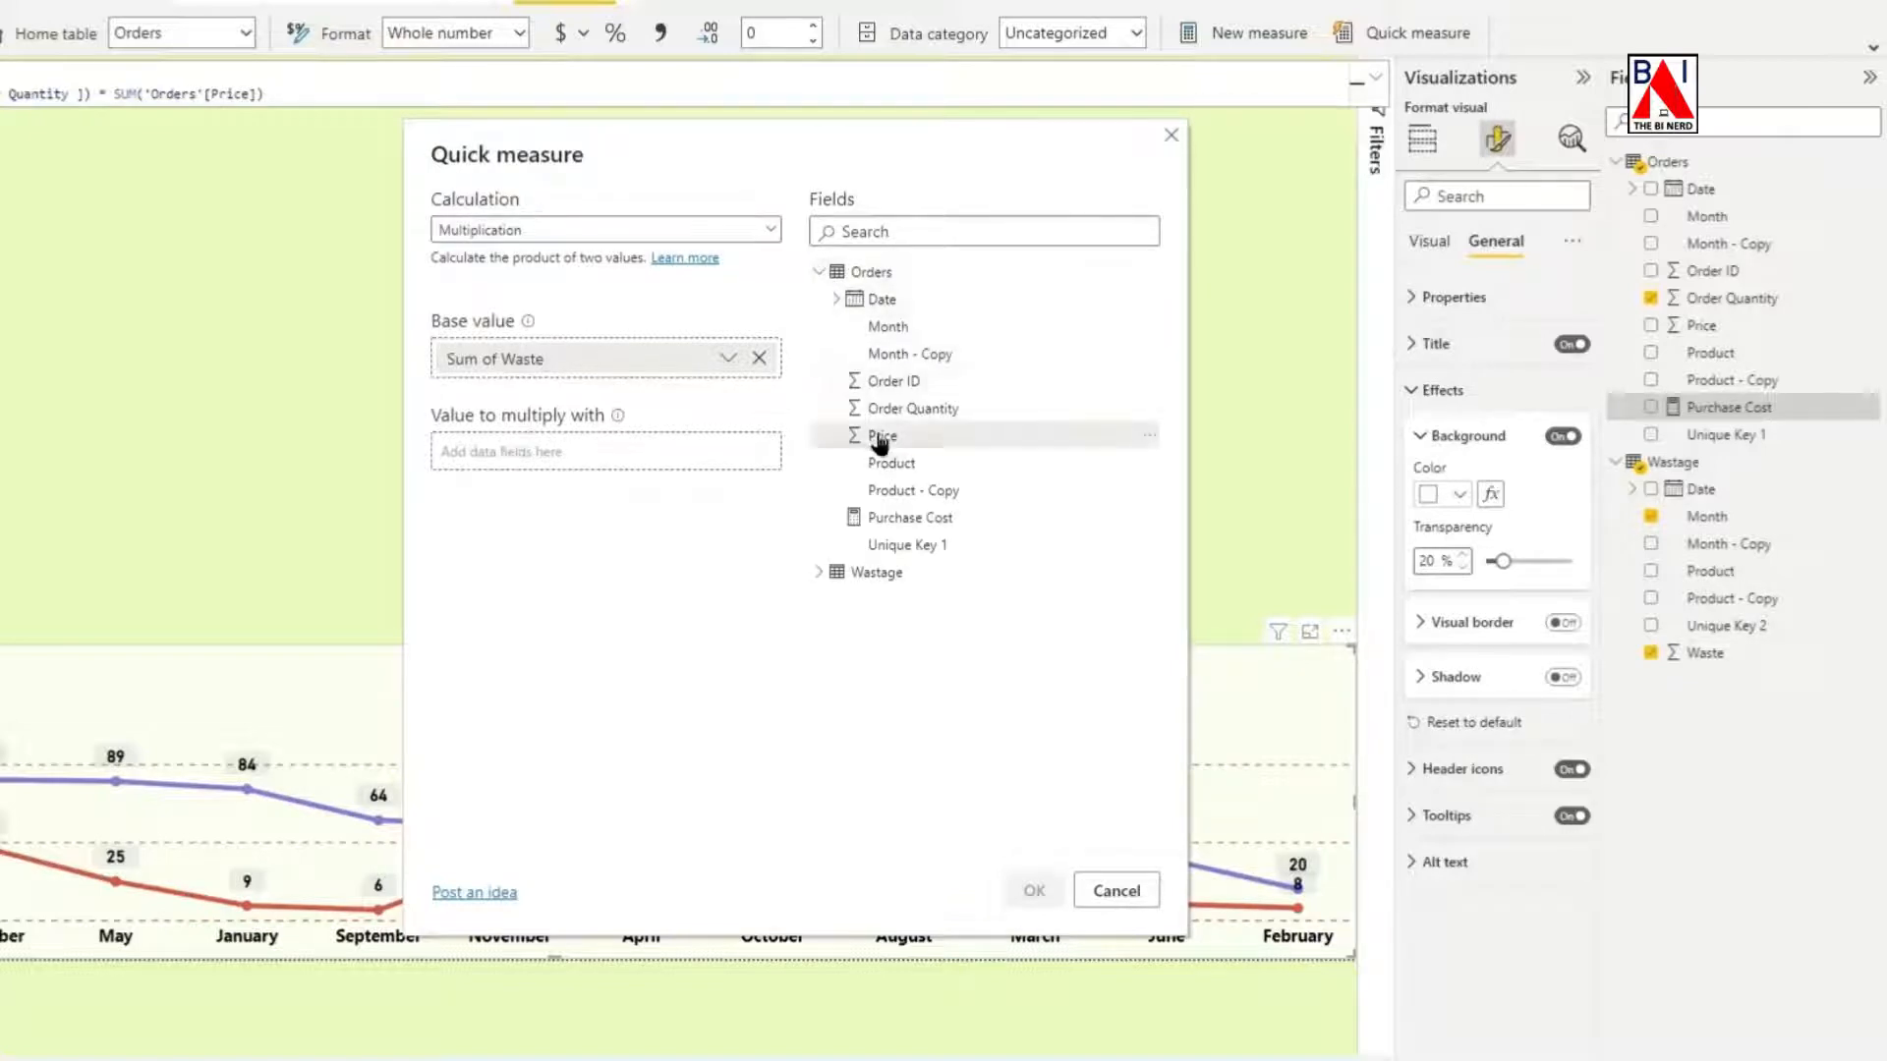
pyautogui.moveTo(867, 436); pyautogui.dragTo(510, 455)
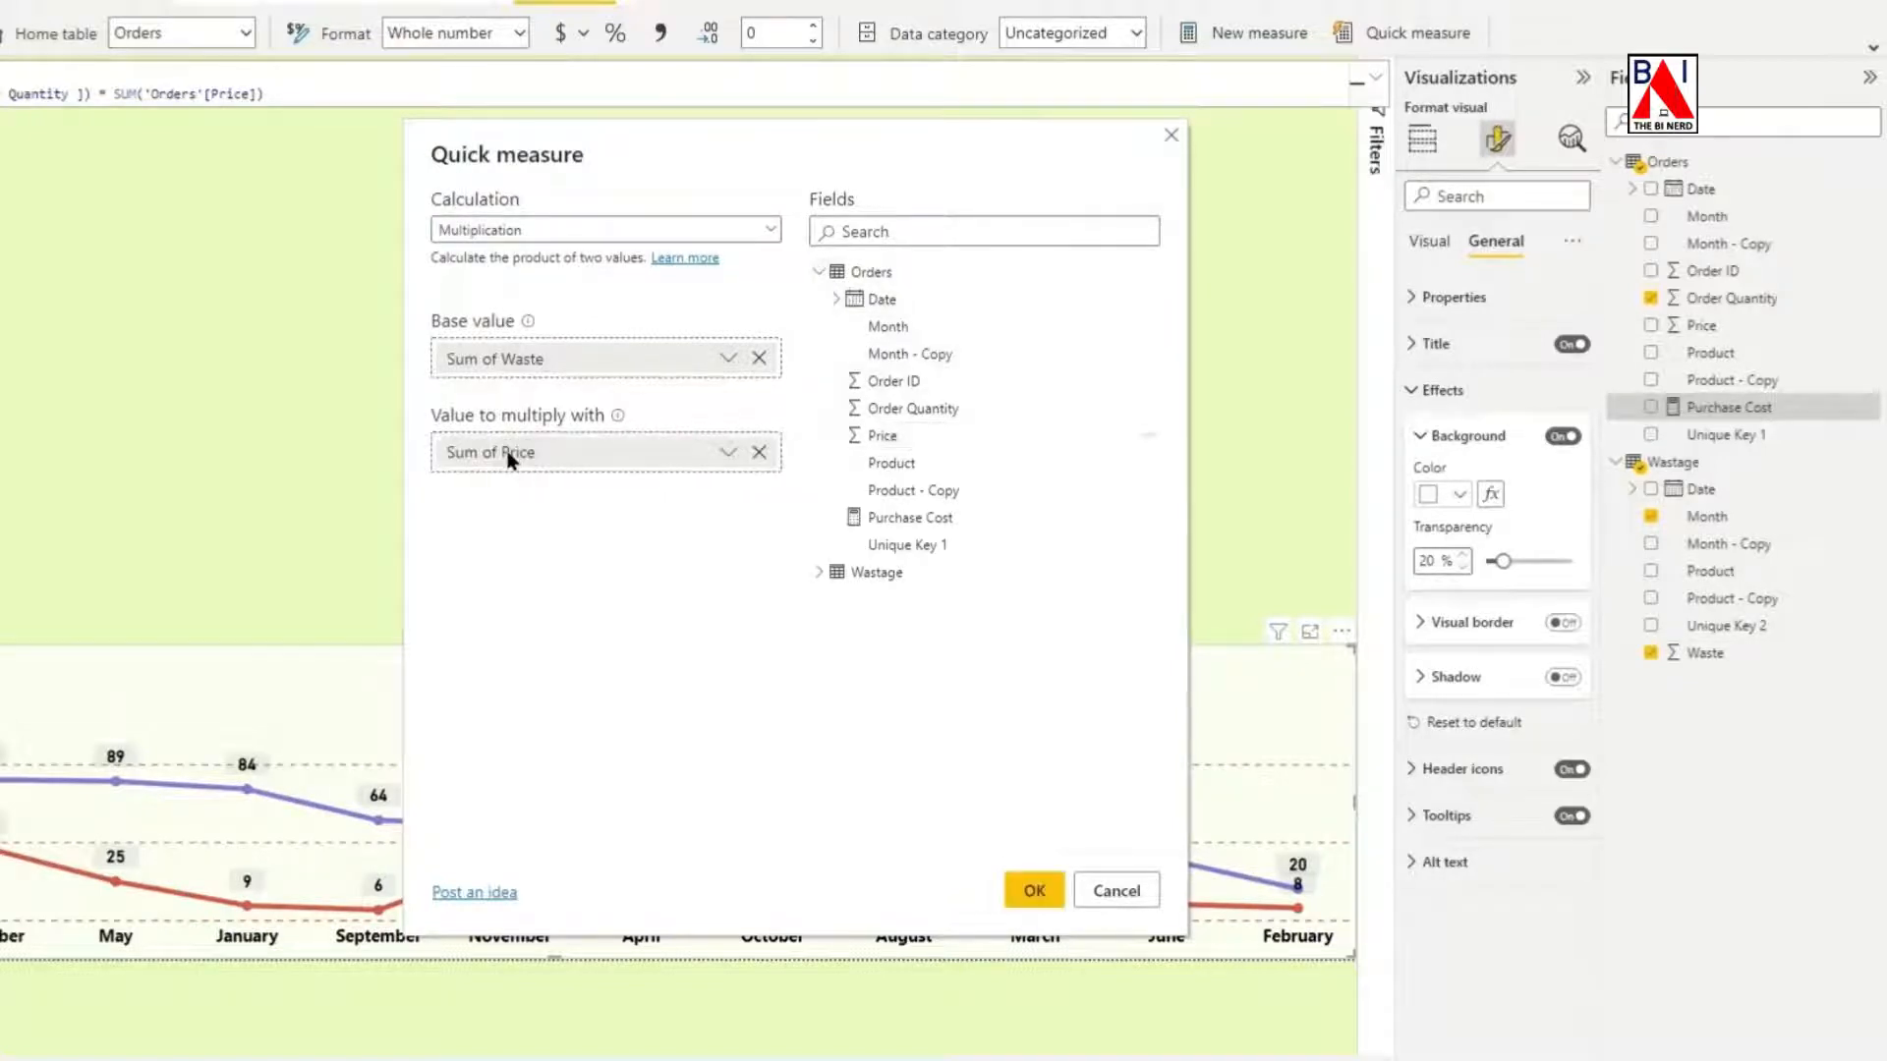
pyautogui.click(1032, 890)
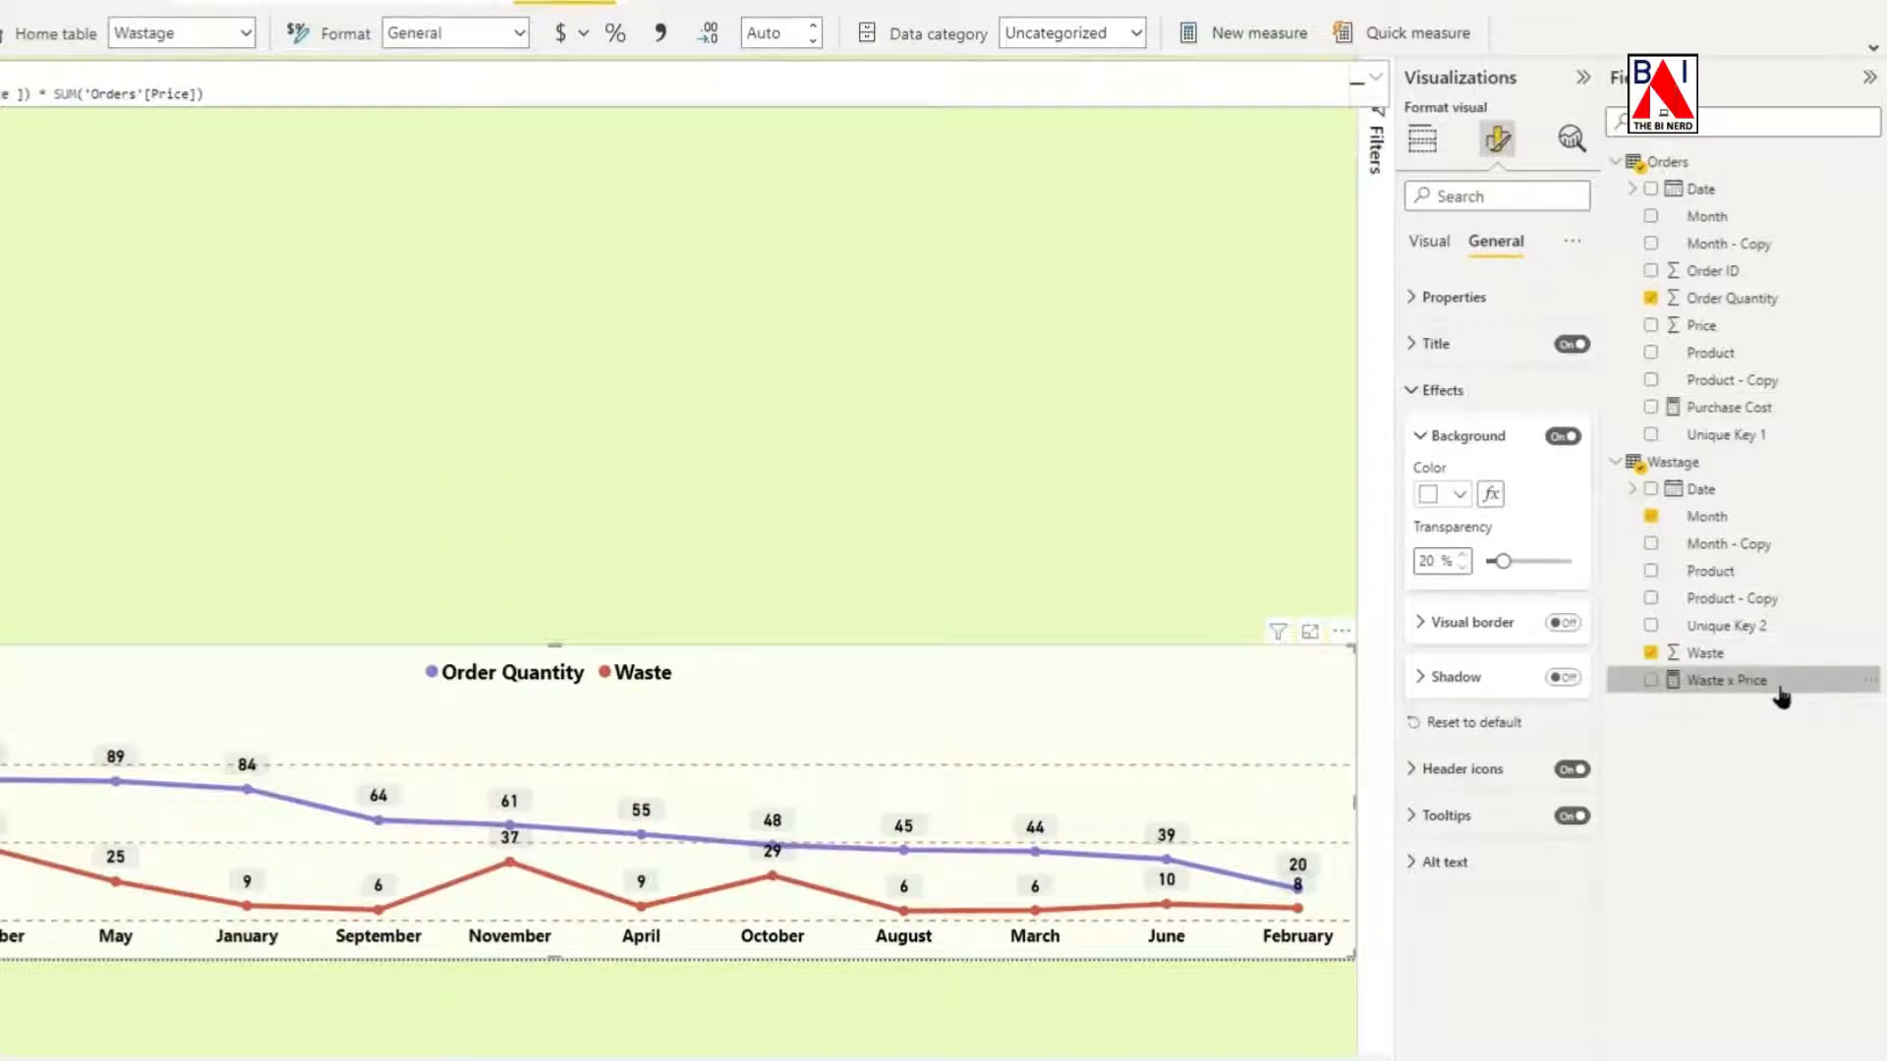
# Rename the new measure in the Wastage table to Waste Cost.
pyautogui.rightClick(1866, 679)
pyautogui.click(1710, 809)
pyautogui.write('W')
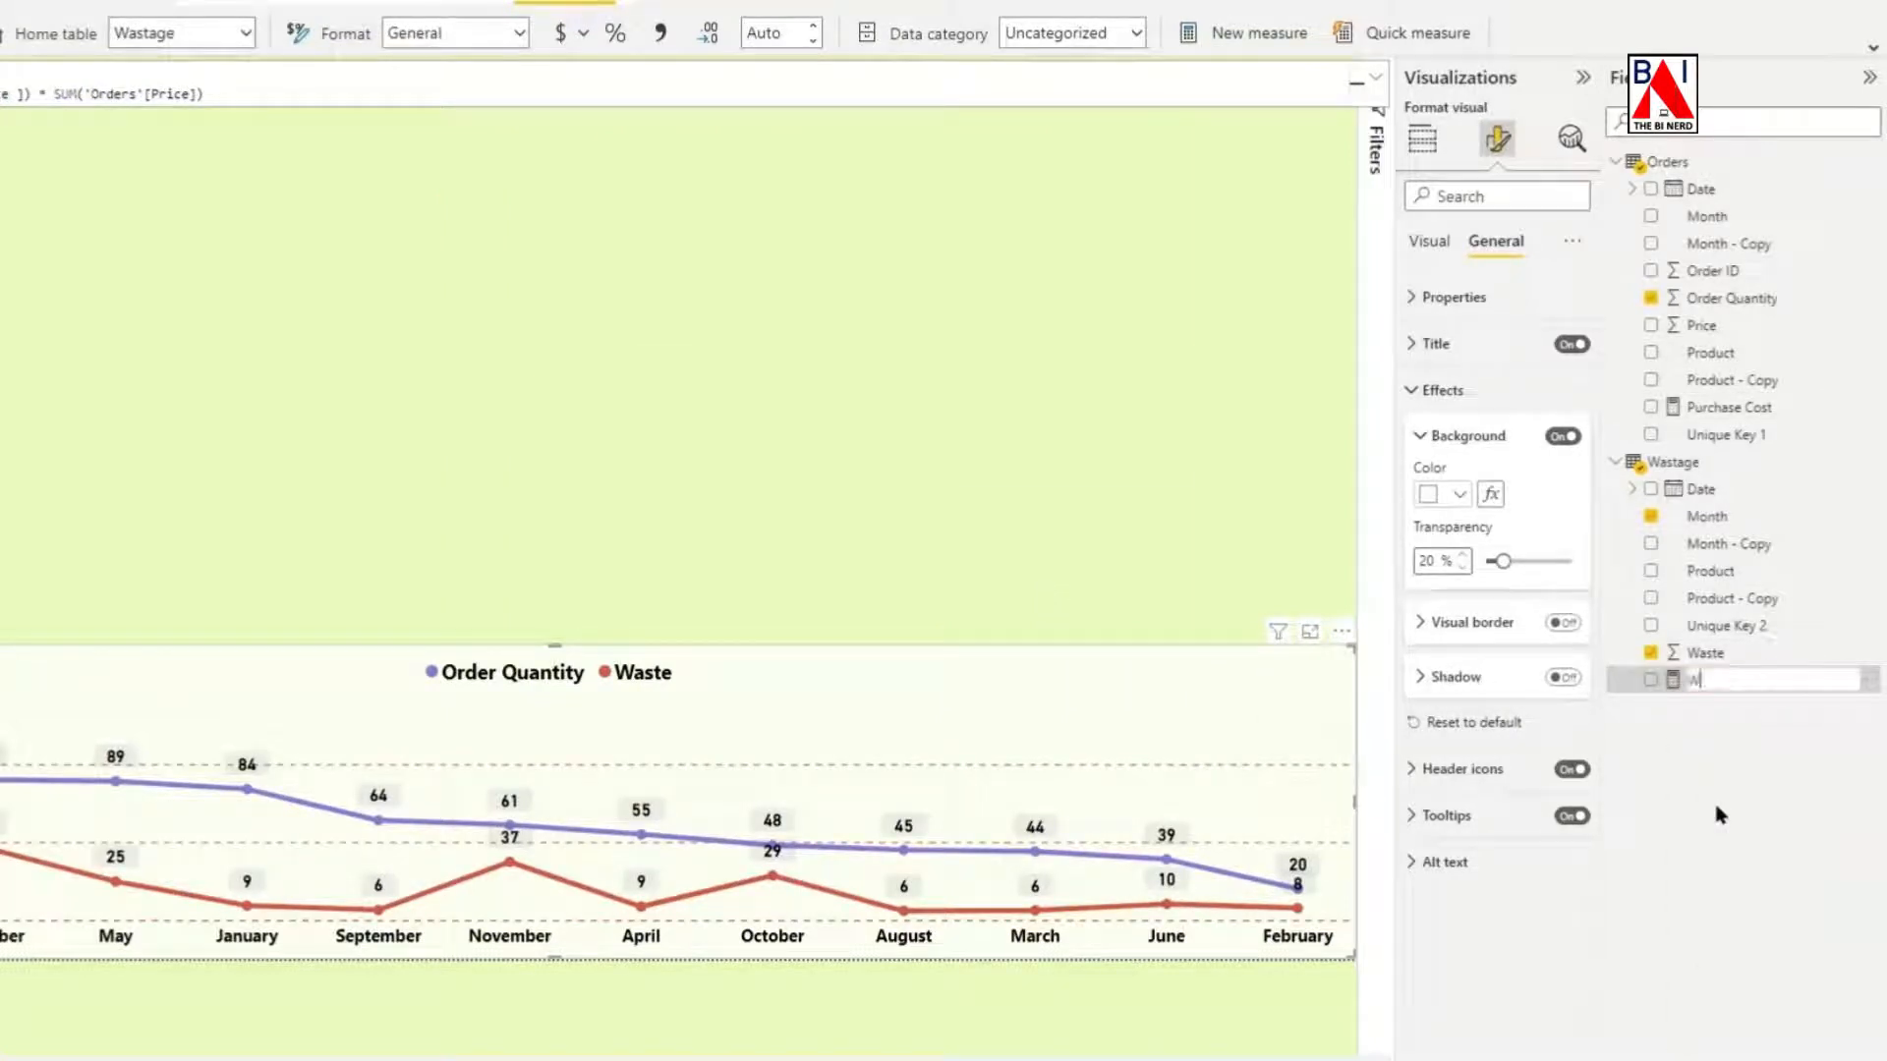
pyautogui.write('aste Cist')
pyautogui.press('BackSpace')
pyautogui.press('BackSpace')
pyautogui.press('BackSpace')
pyautogui.write('ost')
pyautogui.click(1101, 478)
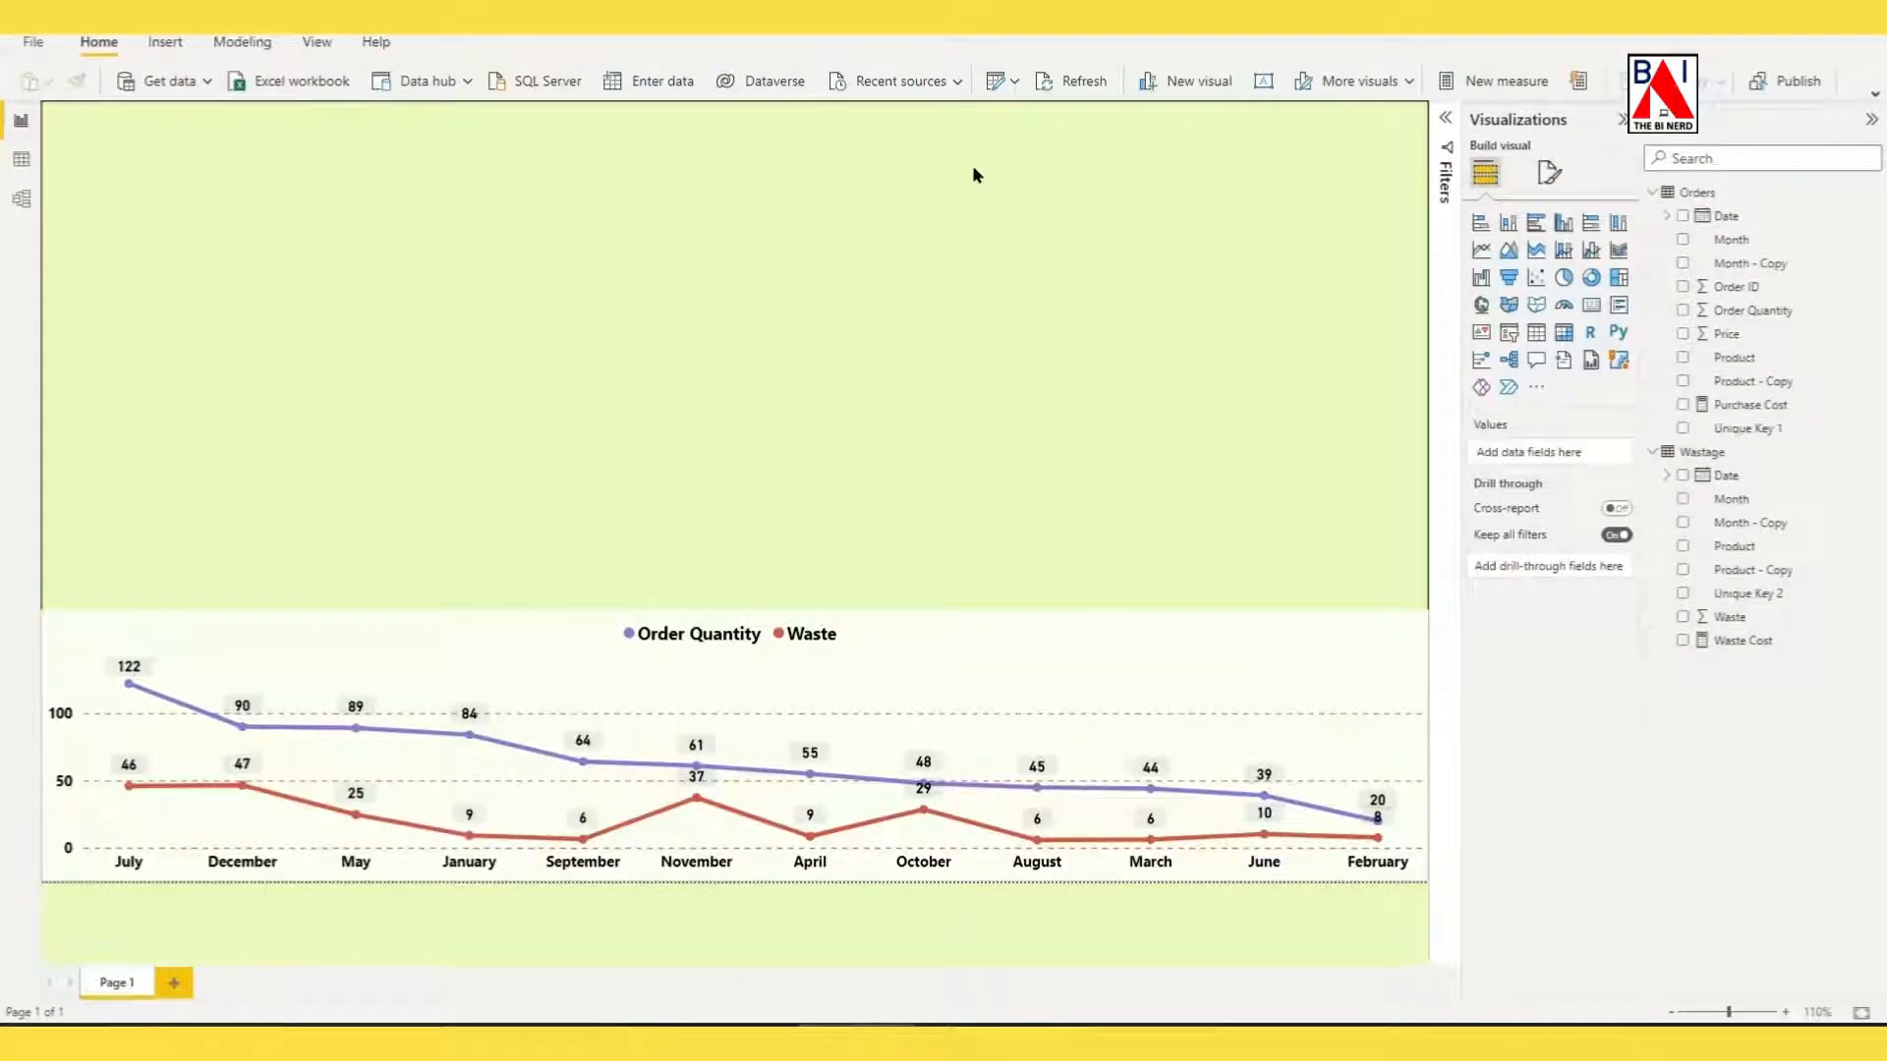
# Search the Power BI visuals store for "info" and add the Infographic Designer visual to the report.
pyautogui.click(1538, 391)
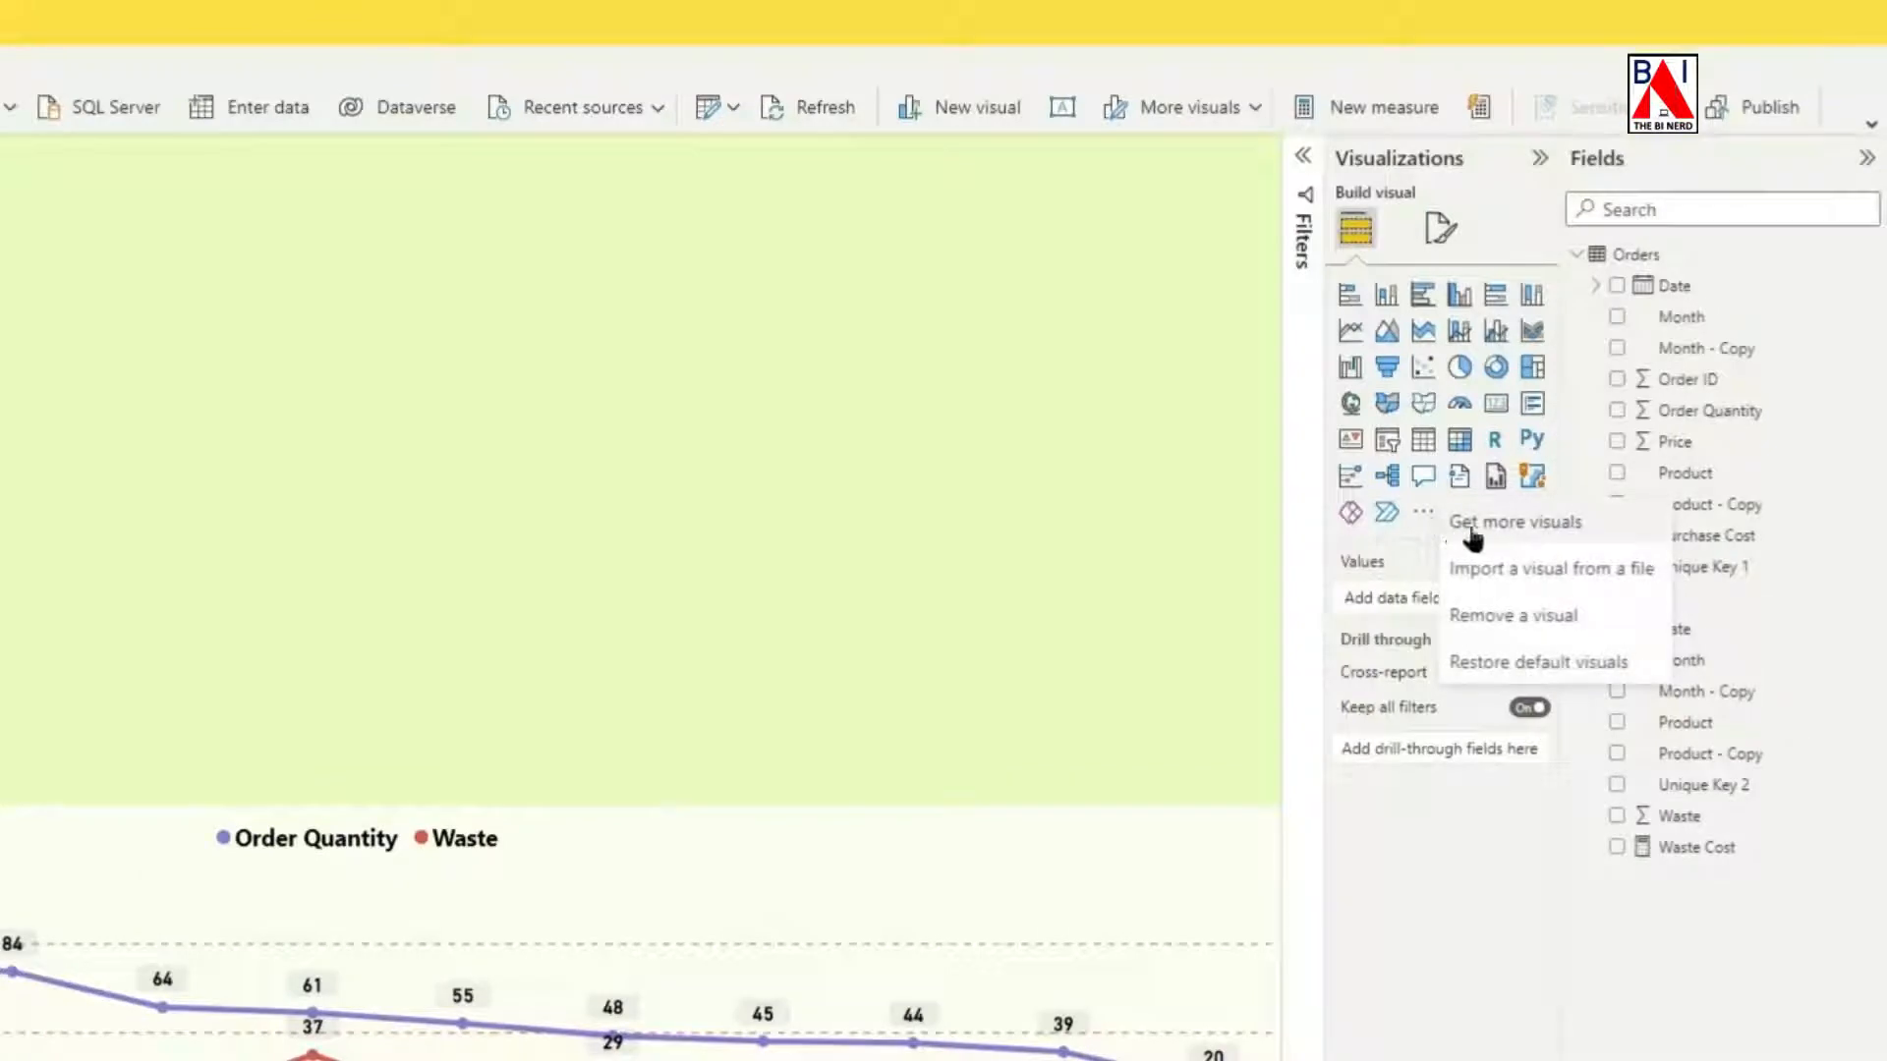
pyautogui.click(1474, 536)
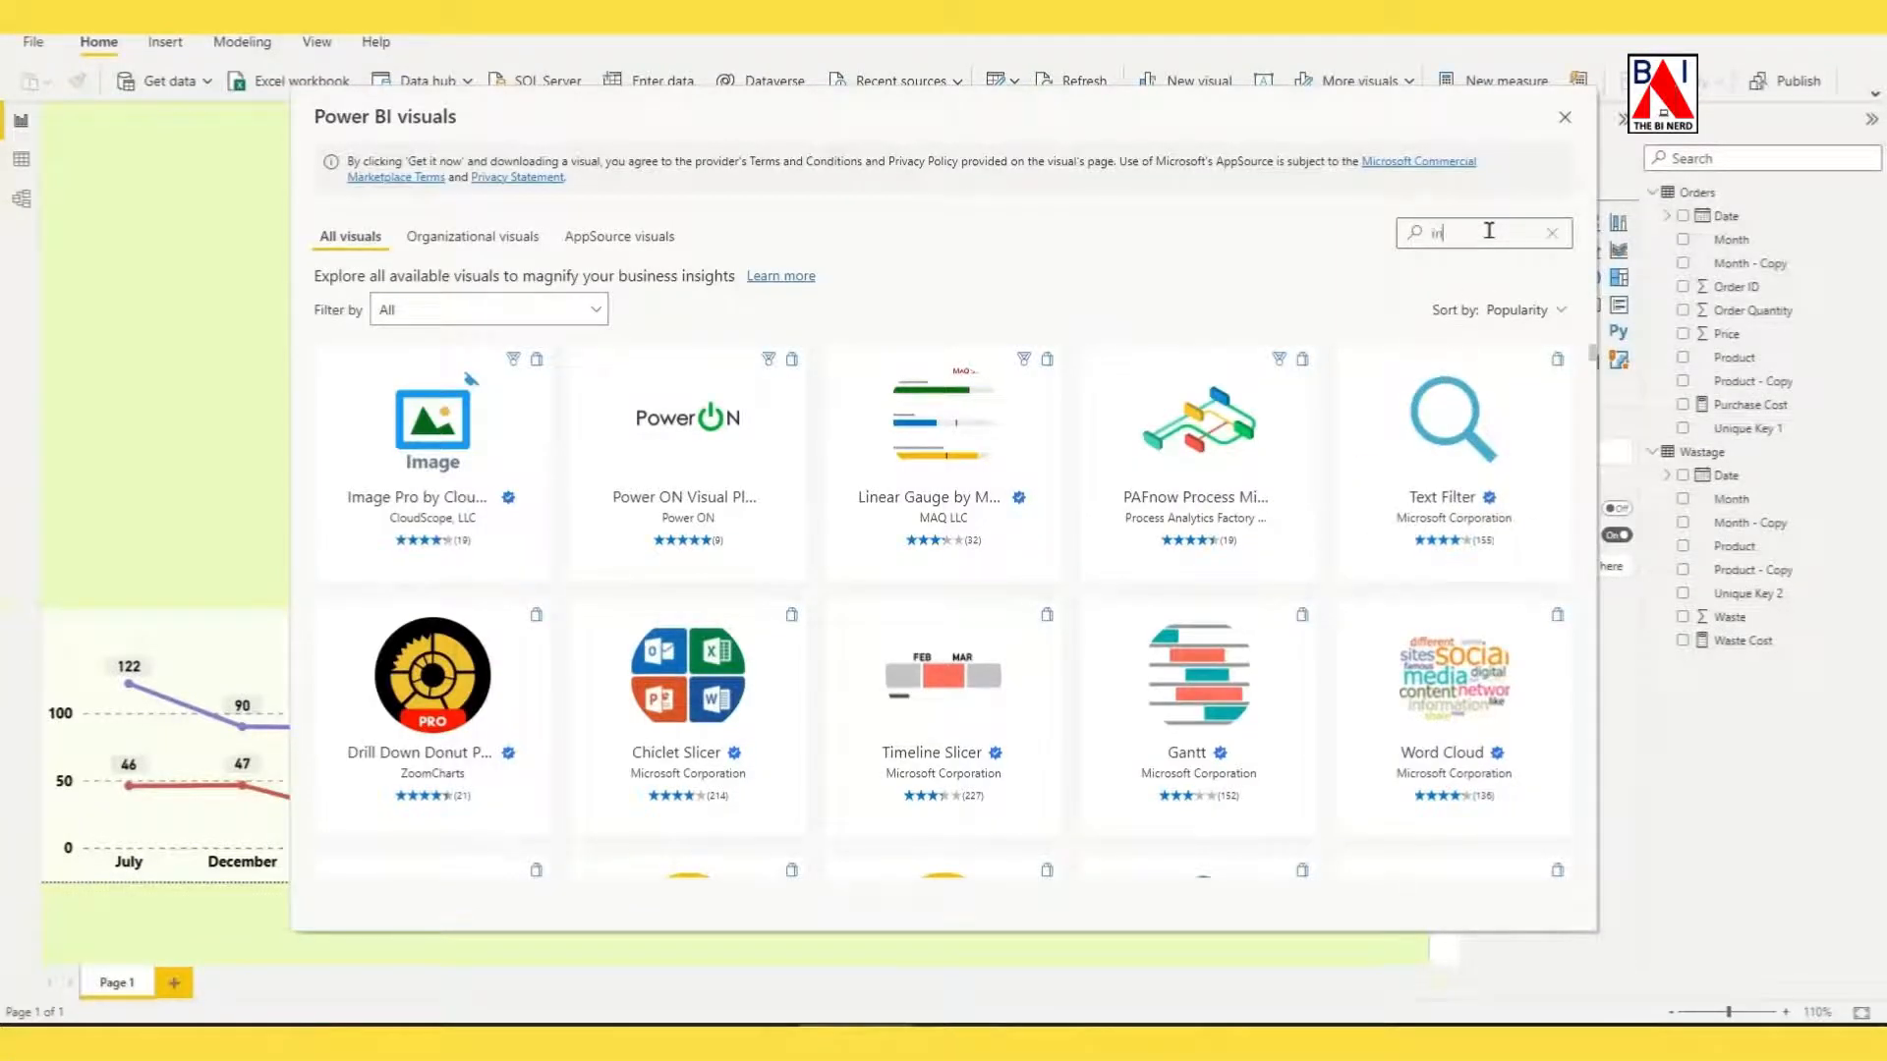
pyautogui.write('fo')
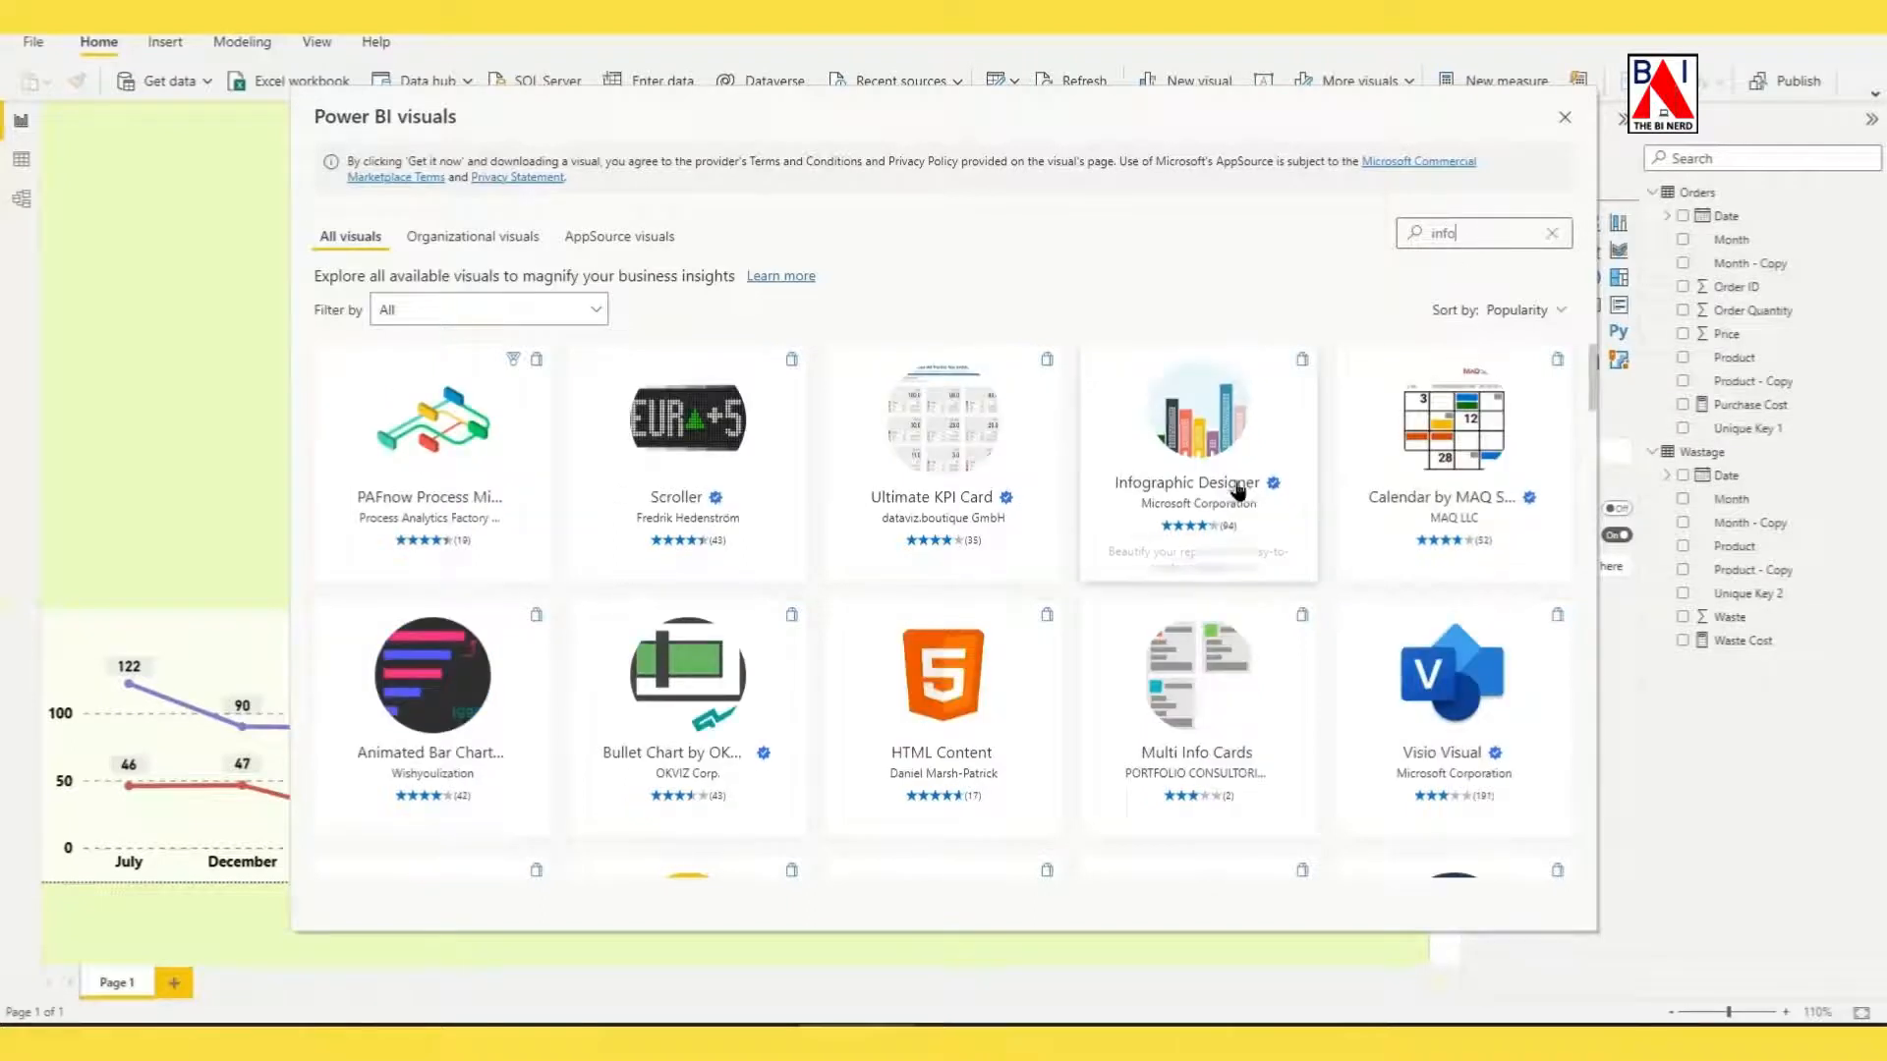
pyautogui.click(1191, 462)
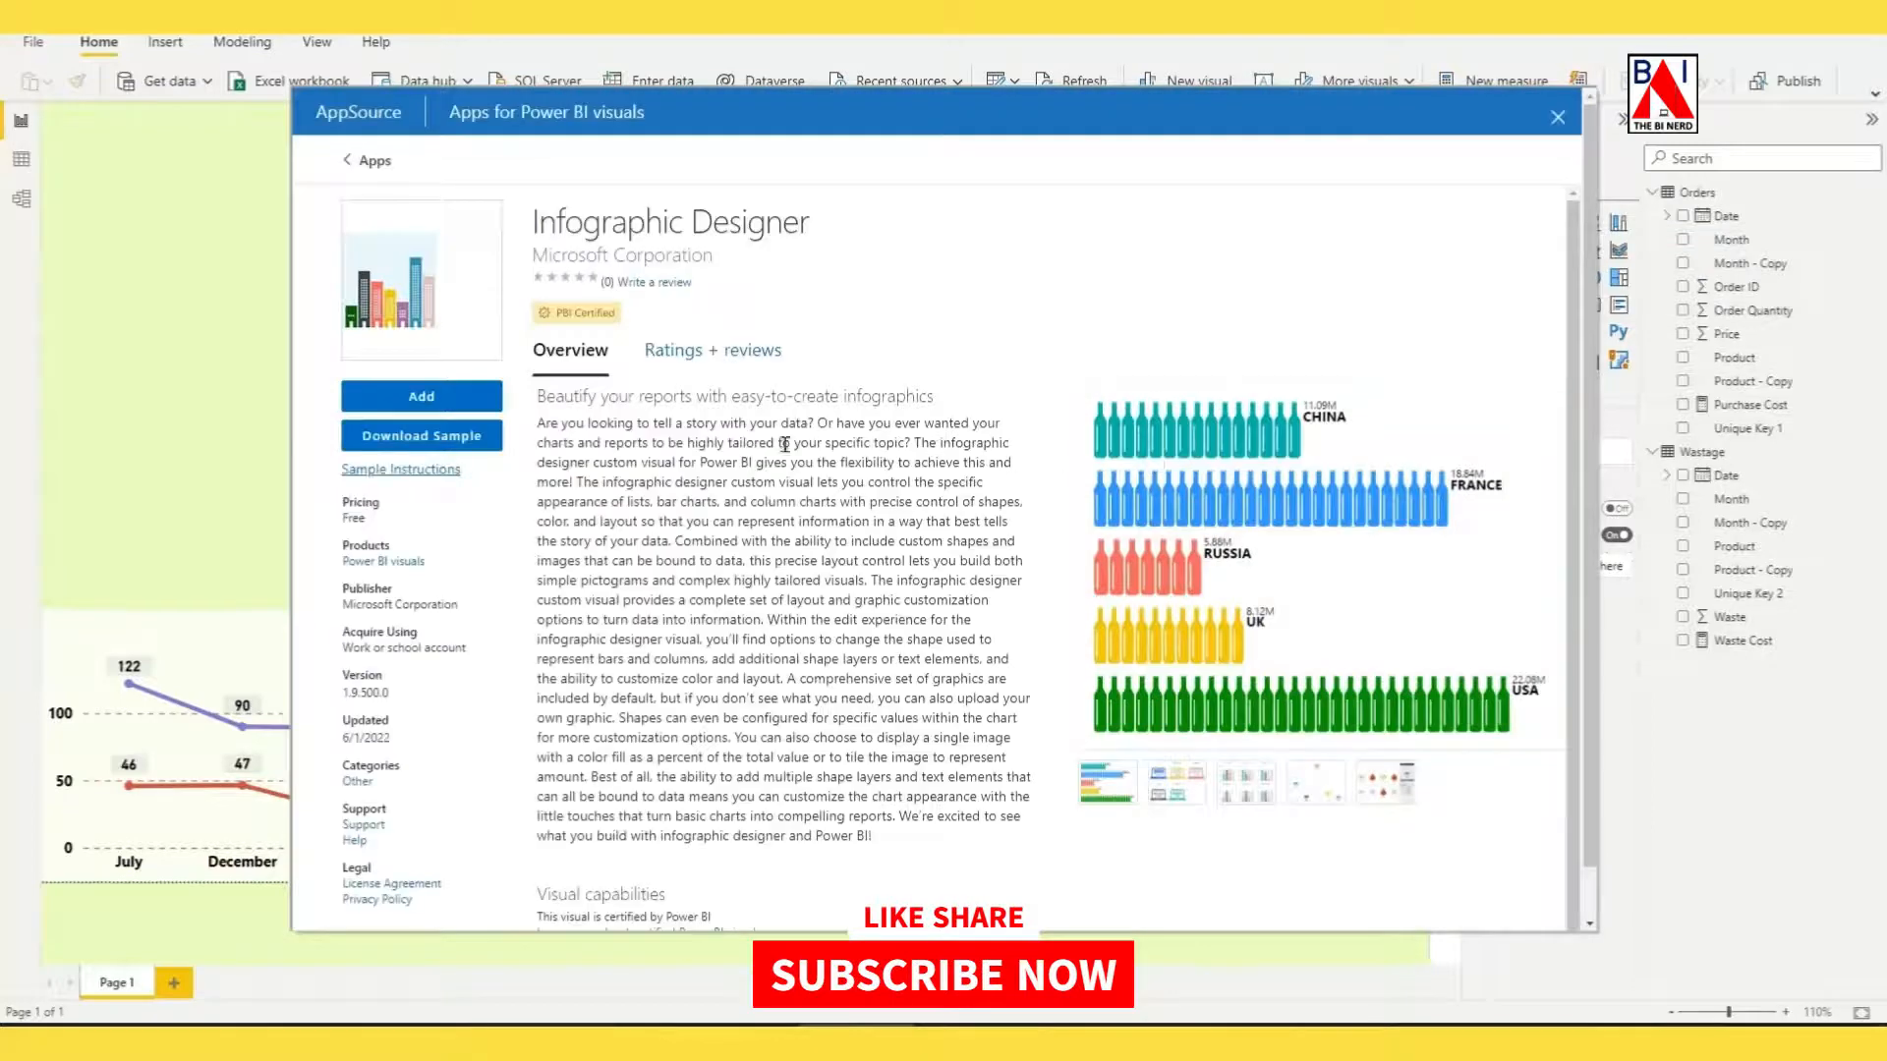
pyautogui.click(455, 403)
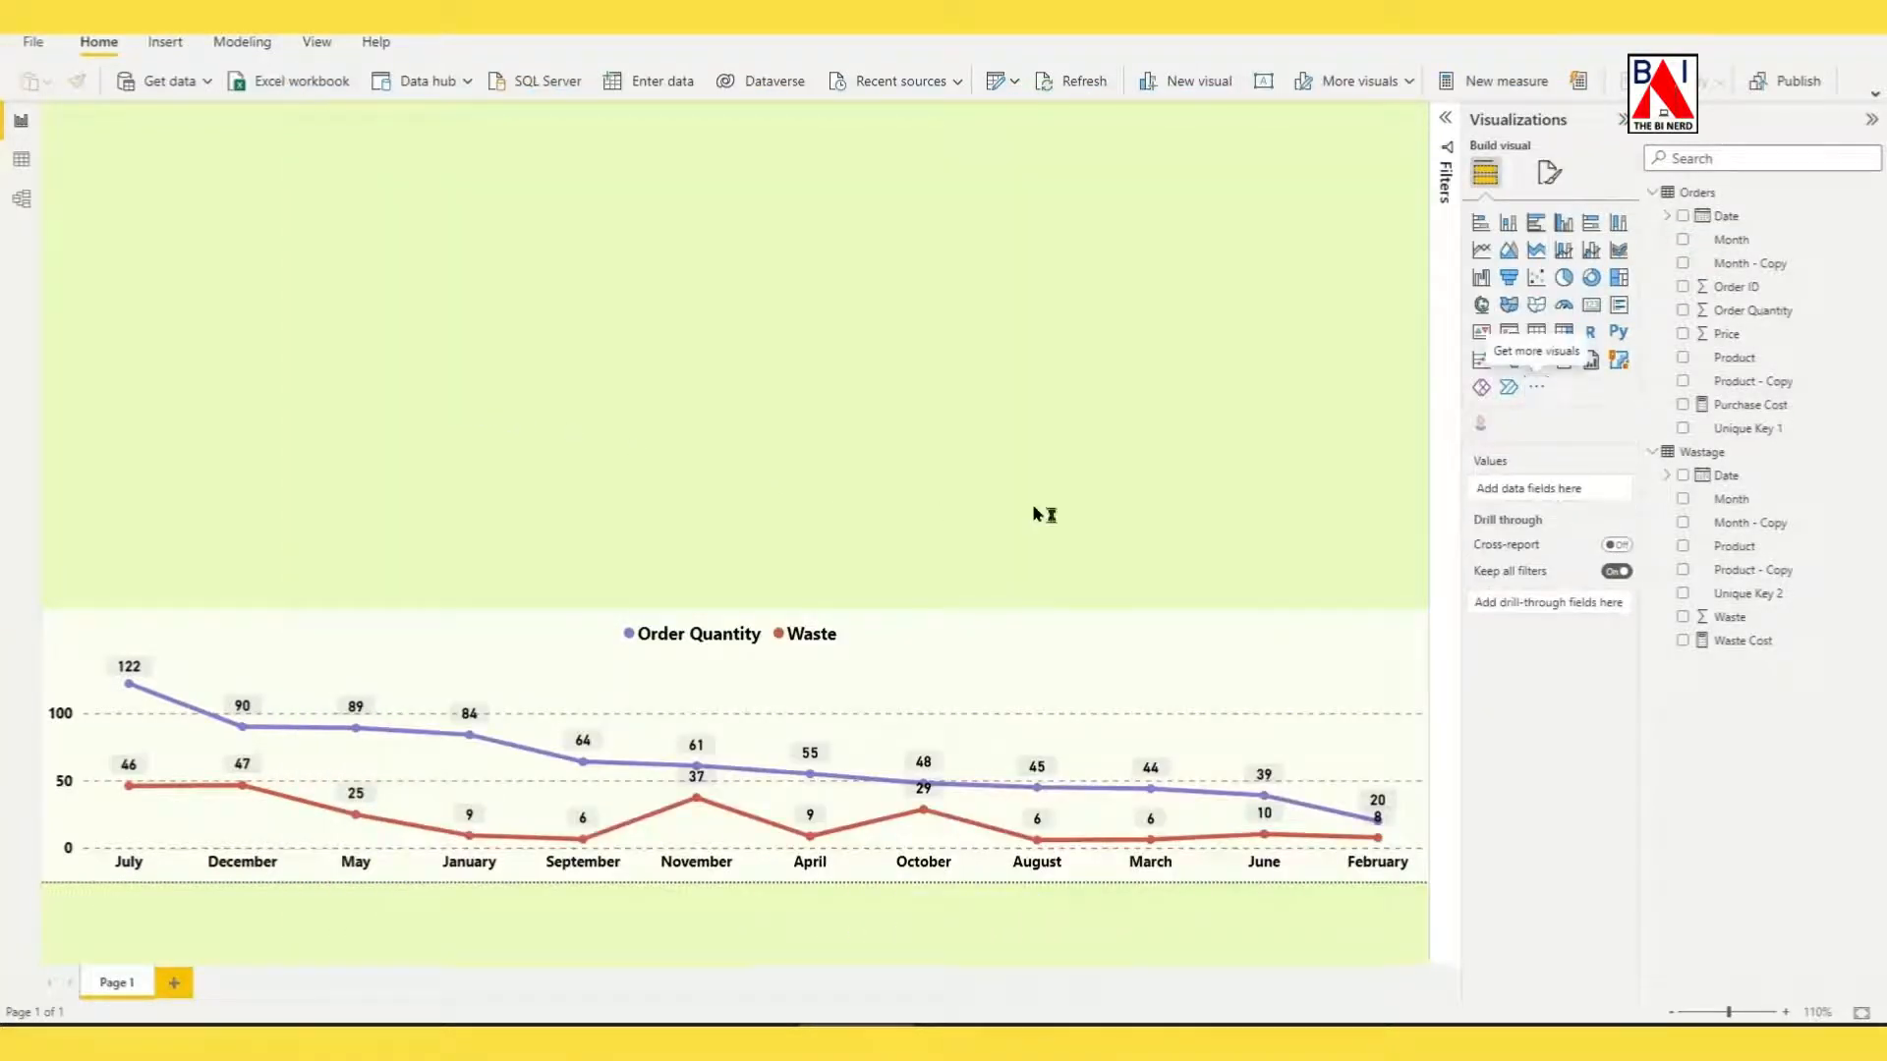
pyautogui.click(1111, 551)
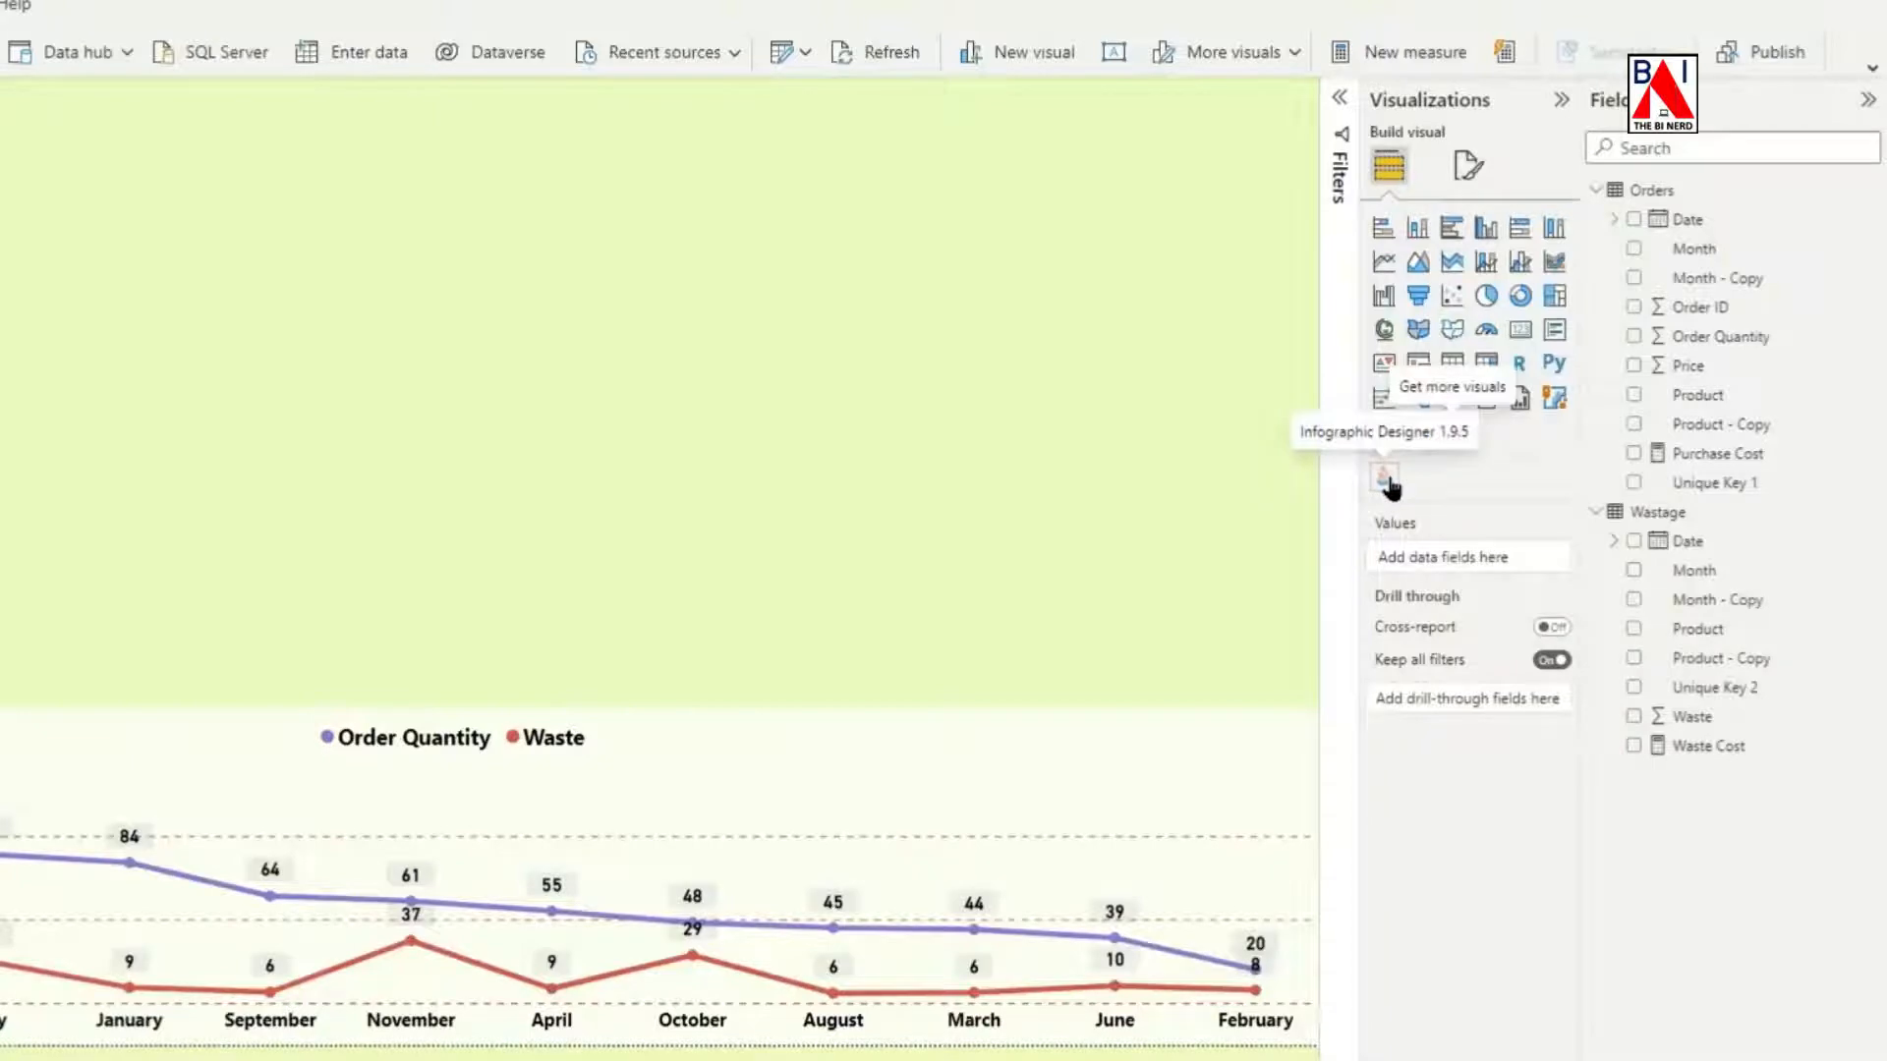
# Insert an Infographic Designer visual with Product from the Wastage table as category and Waste Cost as measure.
pyautogui.click(1386, 480)
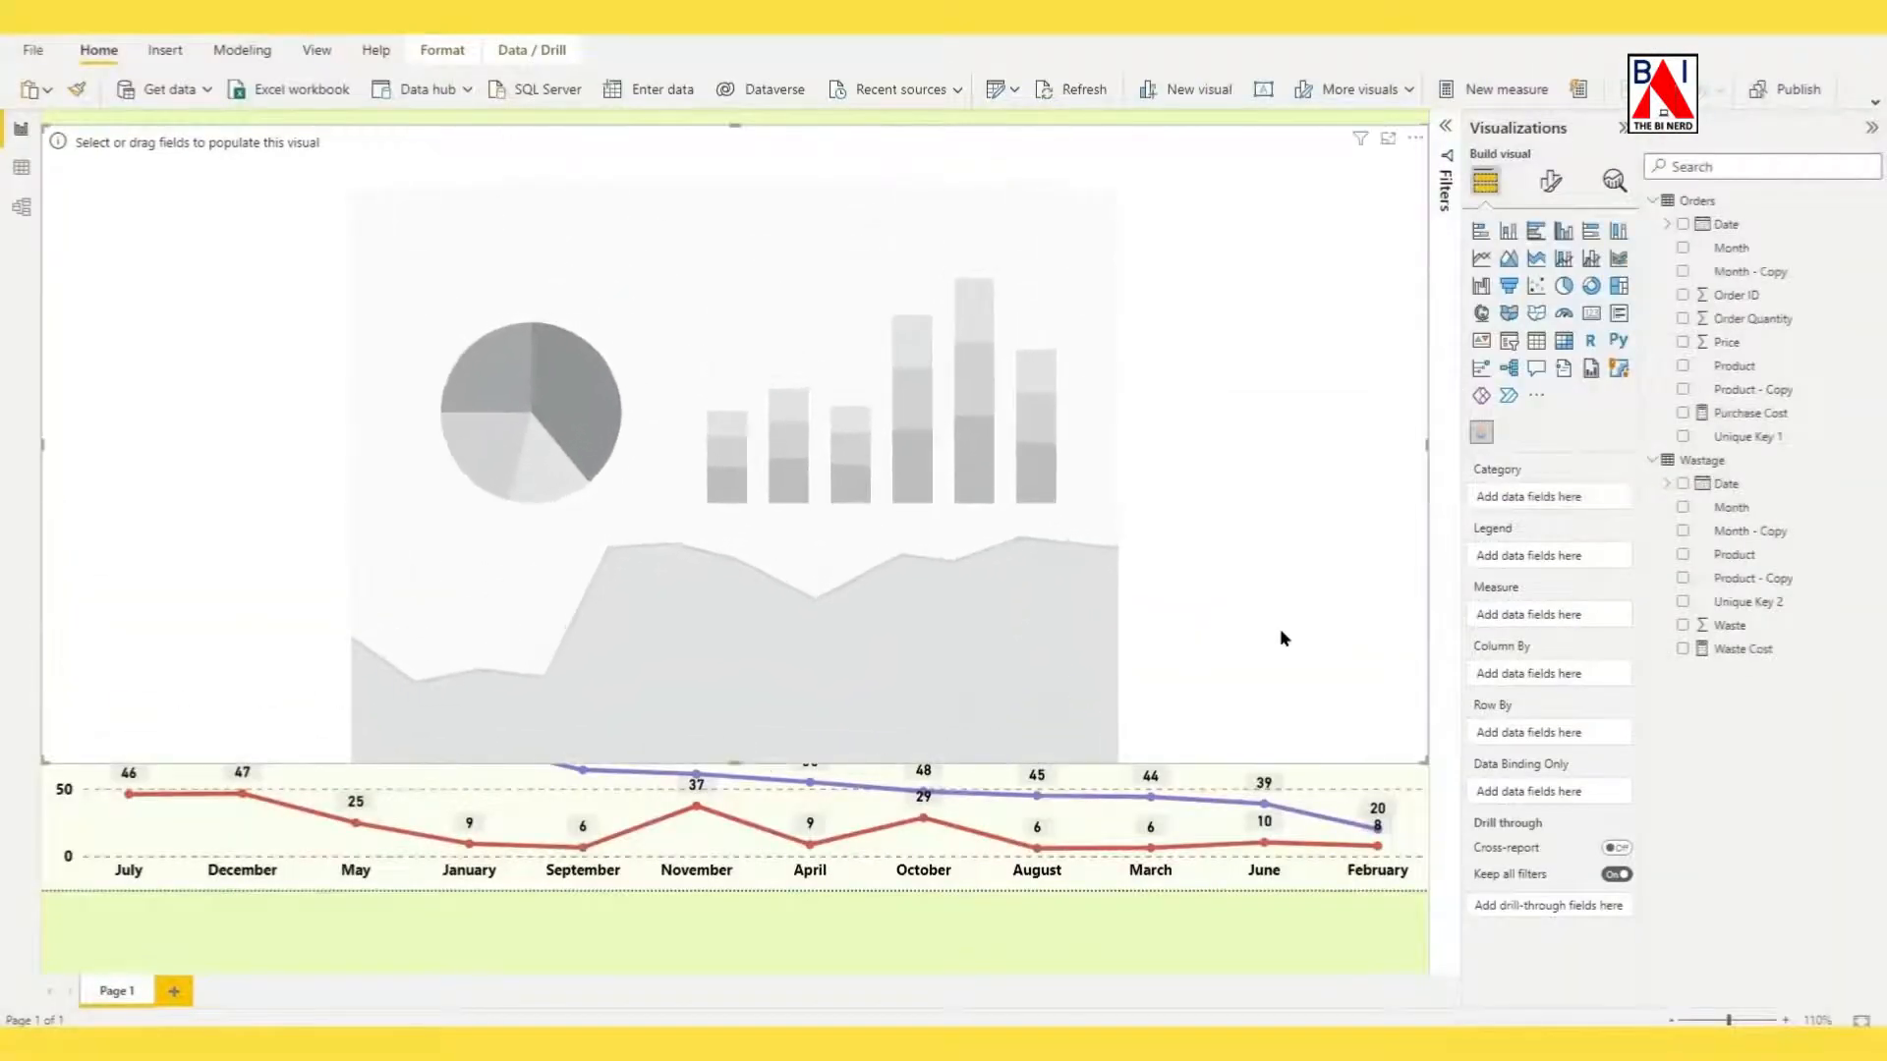
pyautogui.moveTo(1748, 563); pyautogui.dragTo(1529, 494)
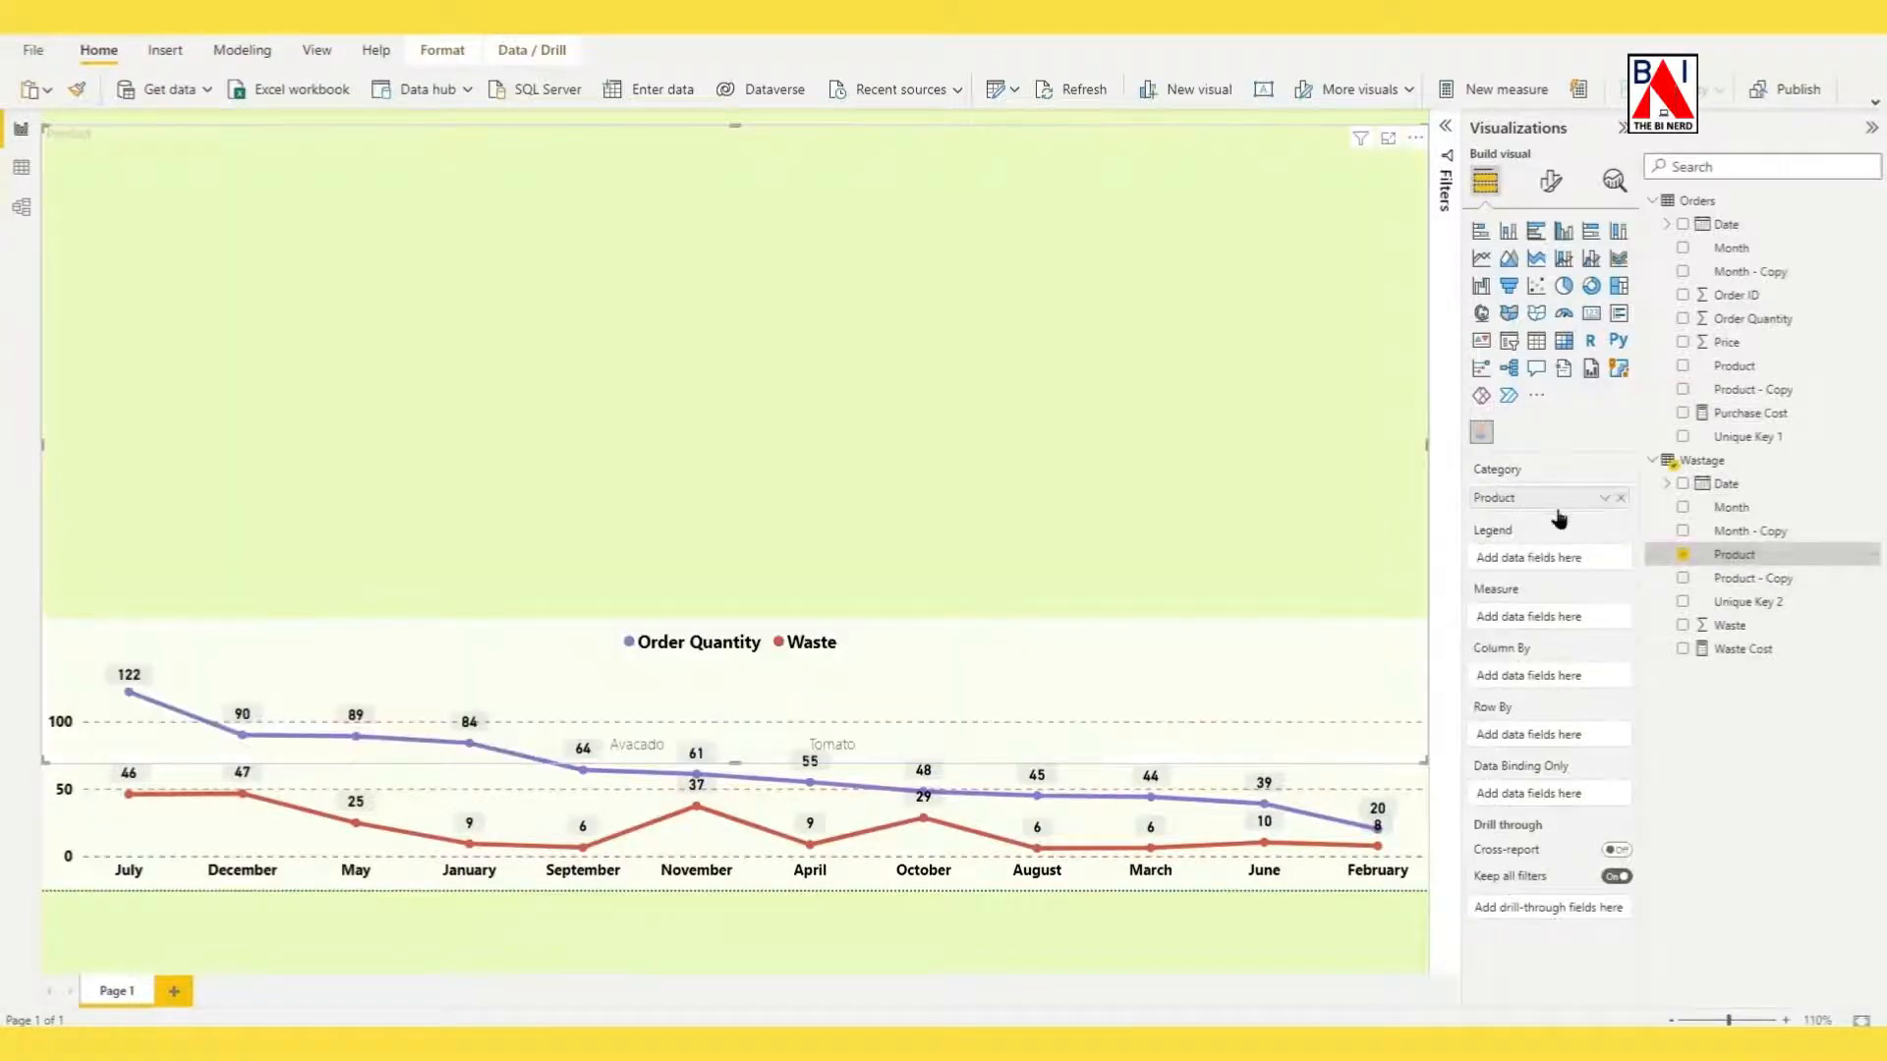
pyautogui.moveTo(1747, 658); pyautogui.dragTo(1524, 627)
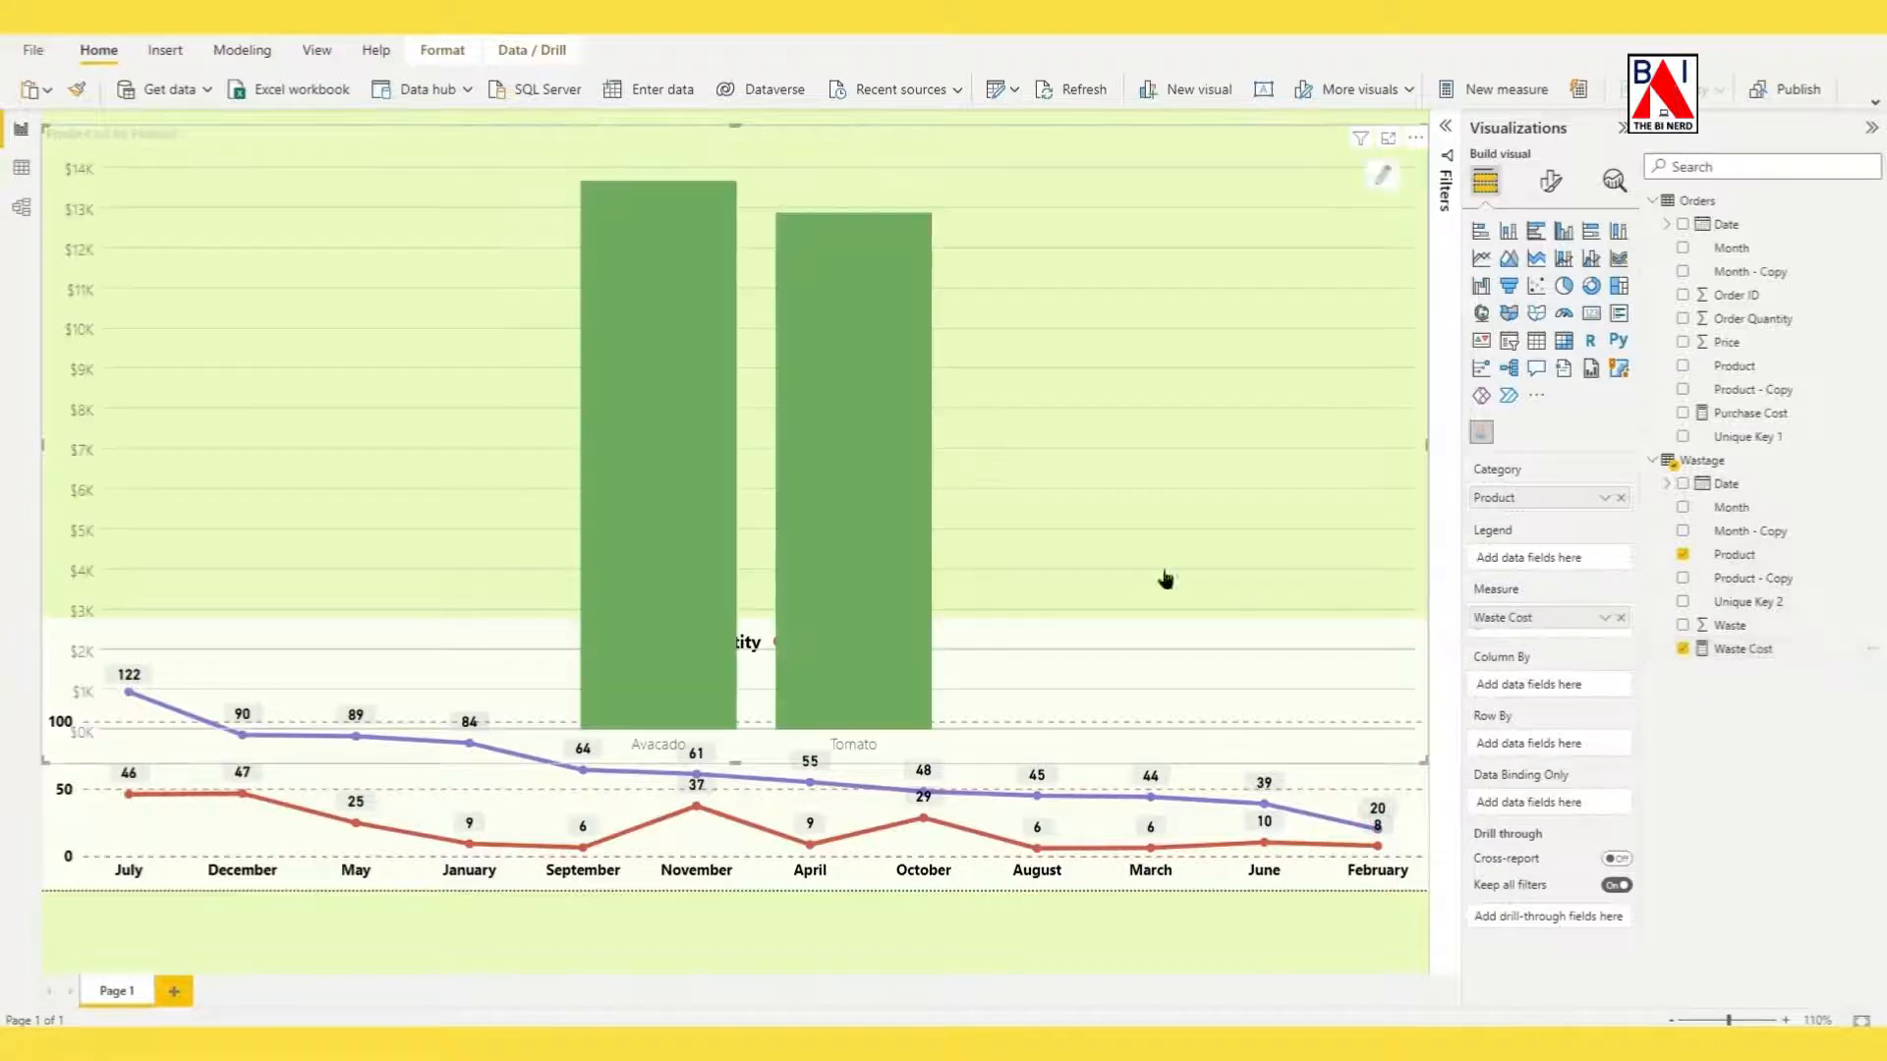
# Replace the infographic's default bar mark with the dollar sign shape from the Biz & Tech collection.
pyautogui.click(1383, 180)
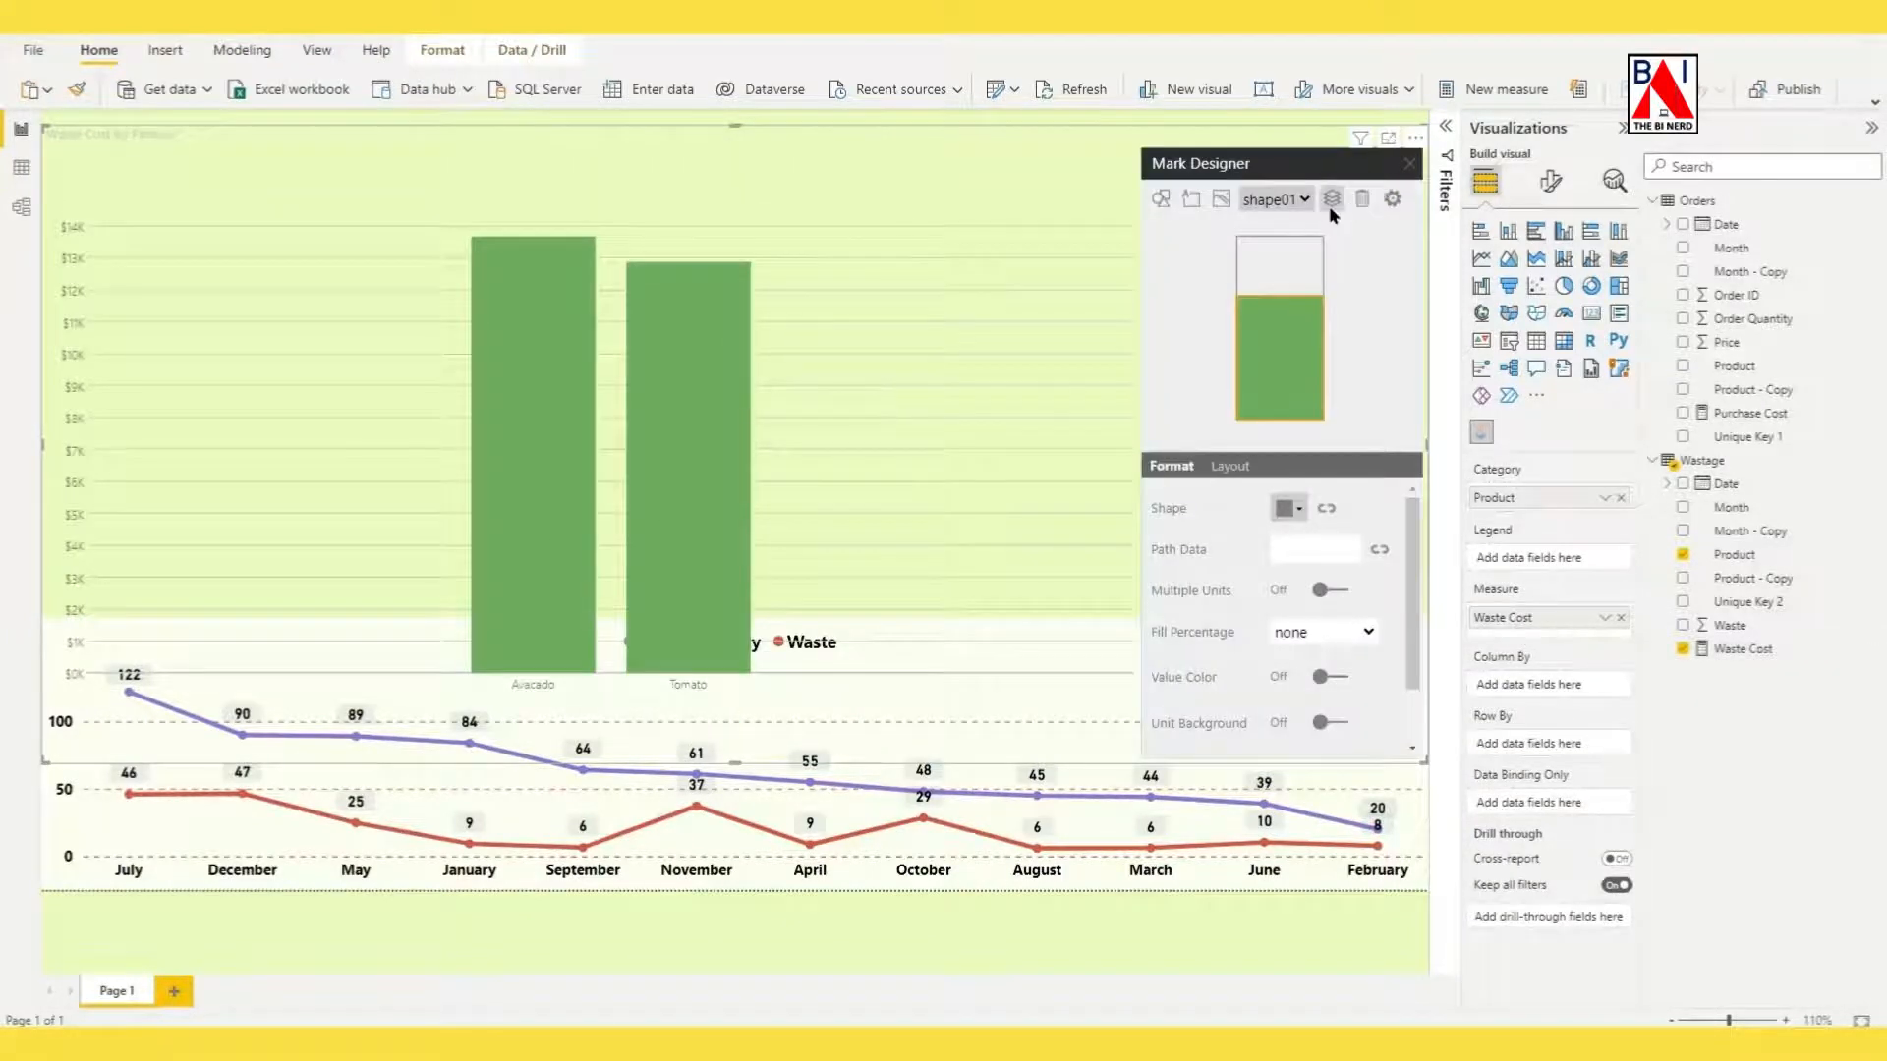
pyautogui.click(1363, 201)
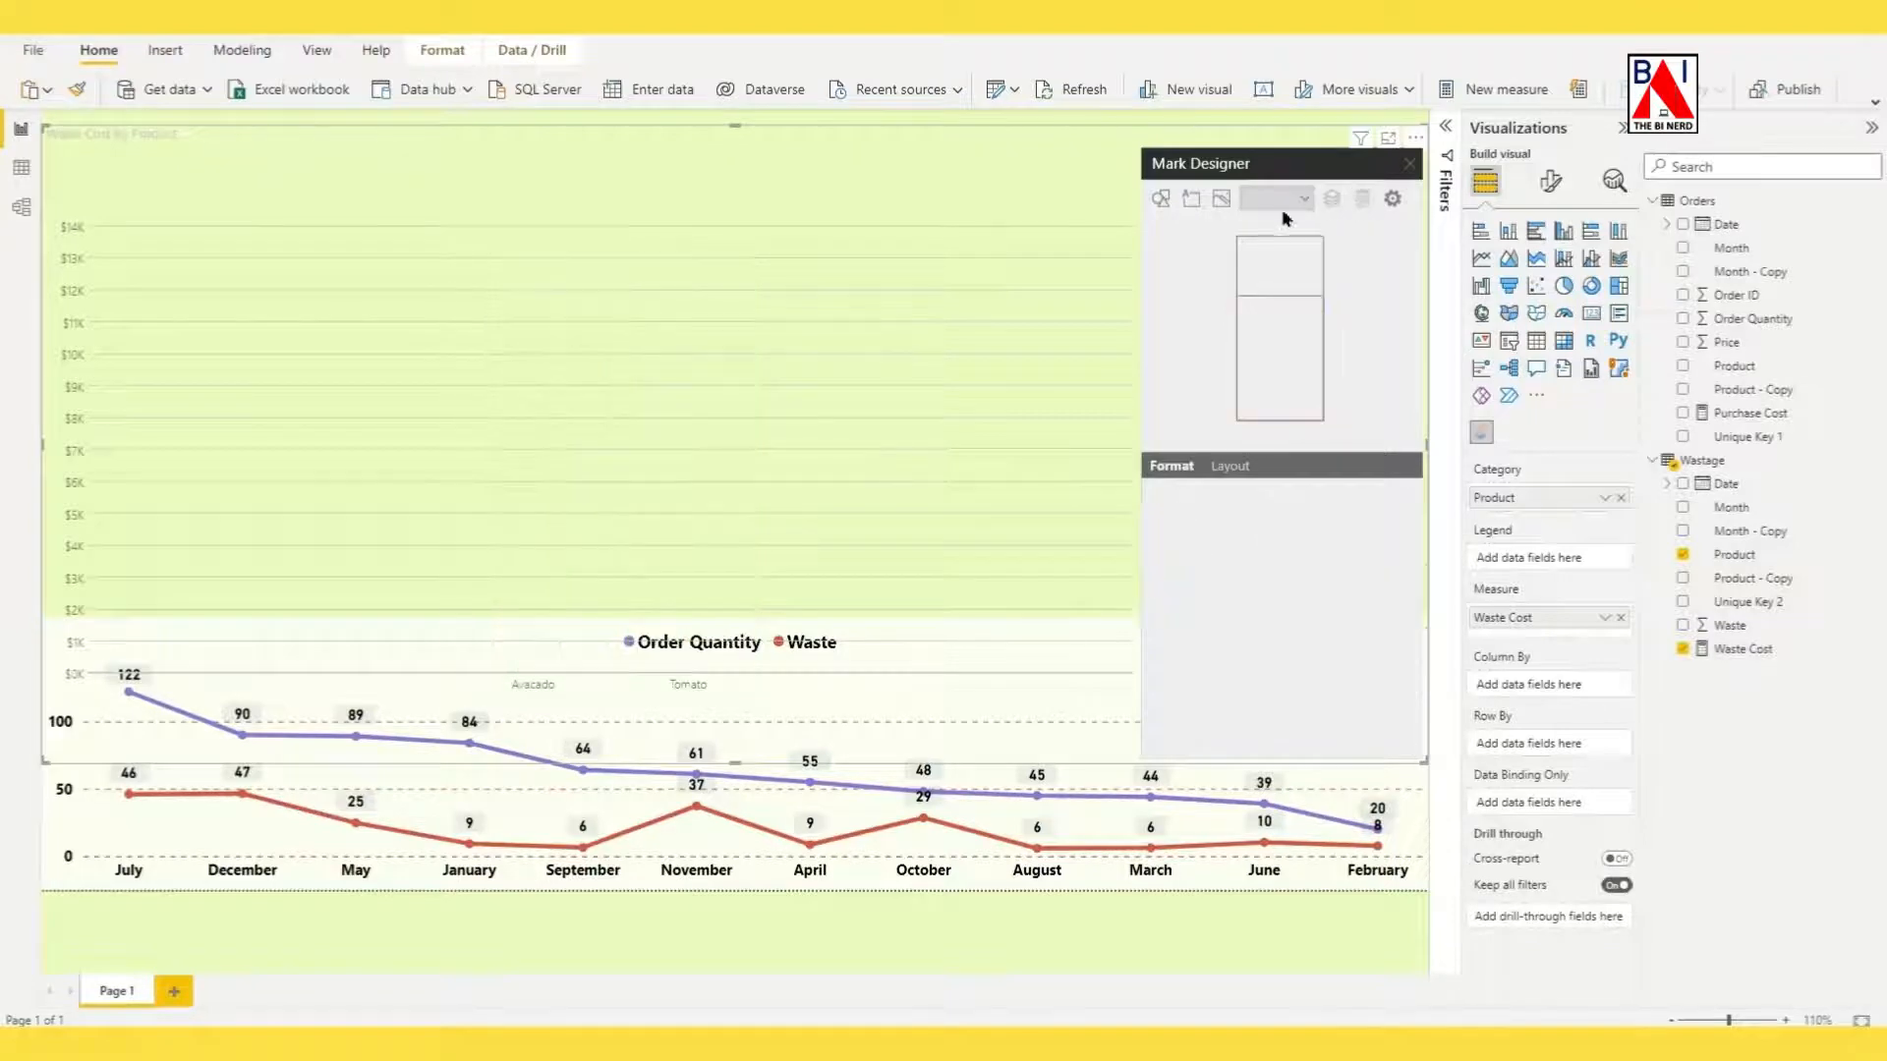
pyautogui.click(1160, 201)
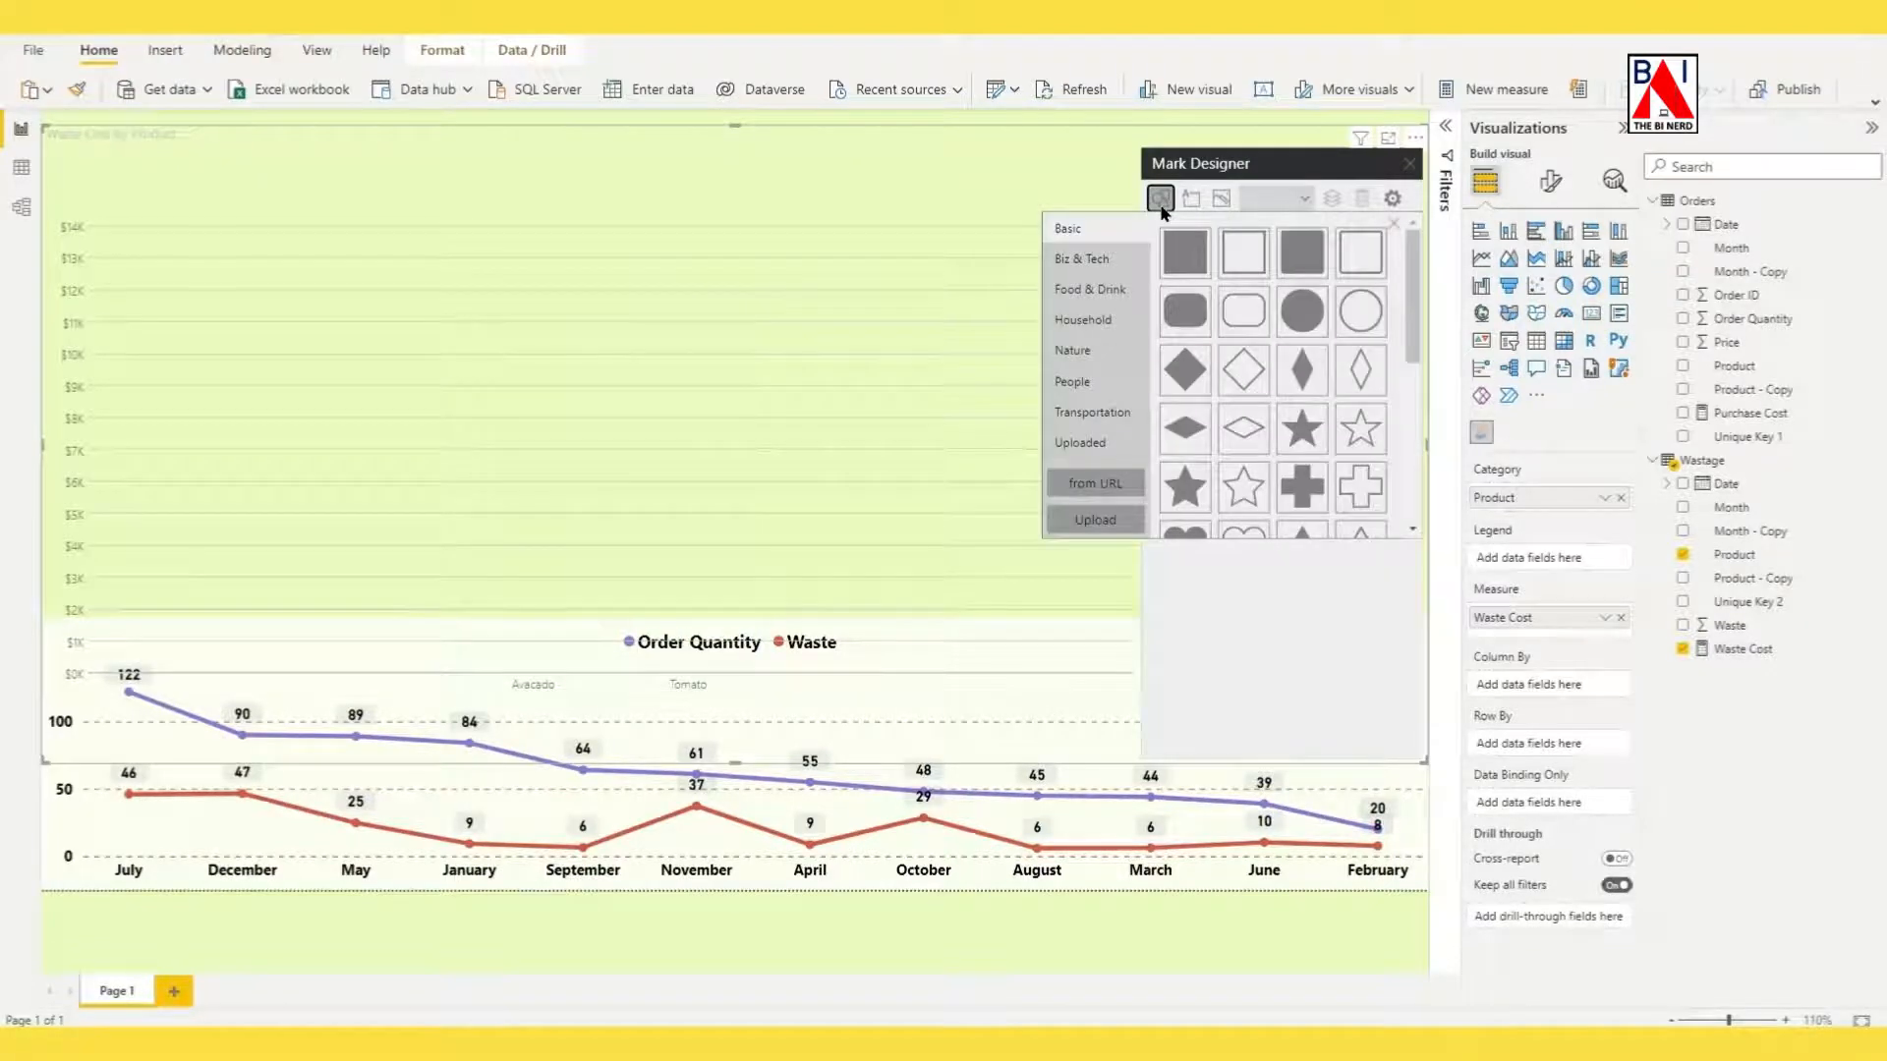
pyautogui.click(1113, 260)
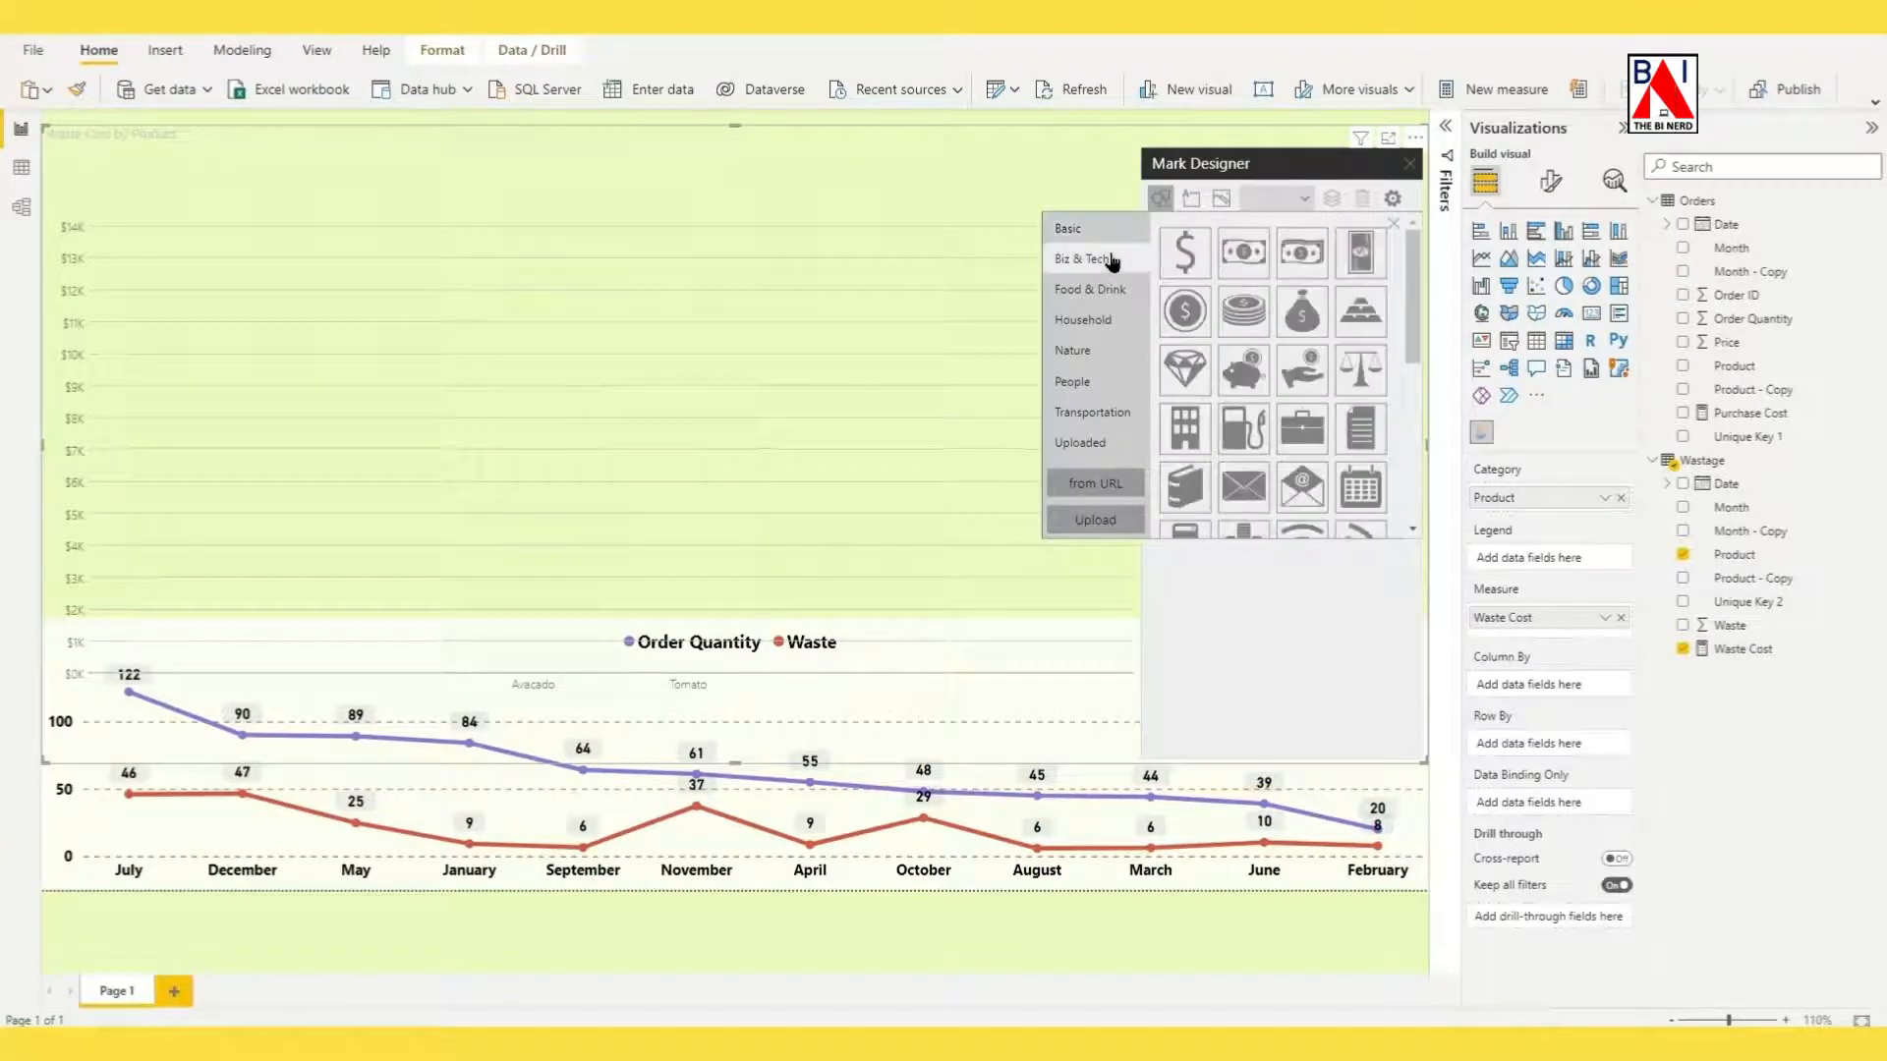
pyautogui.click(1185, 256)
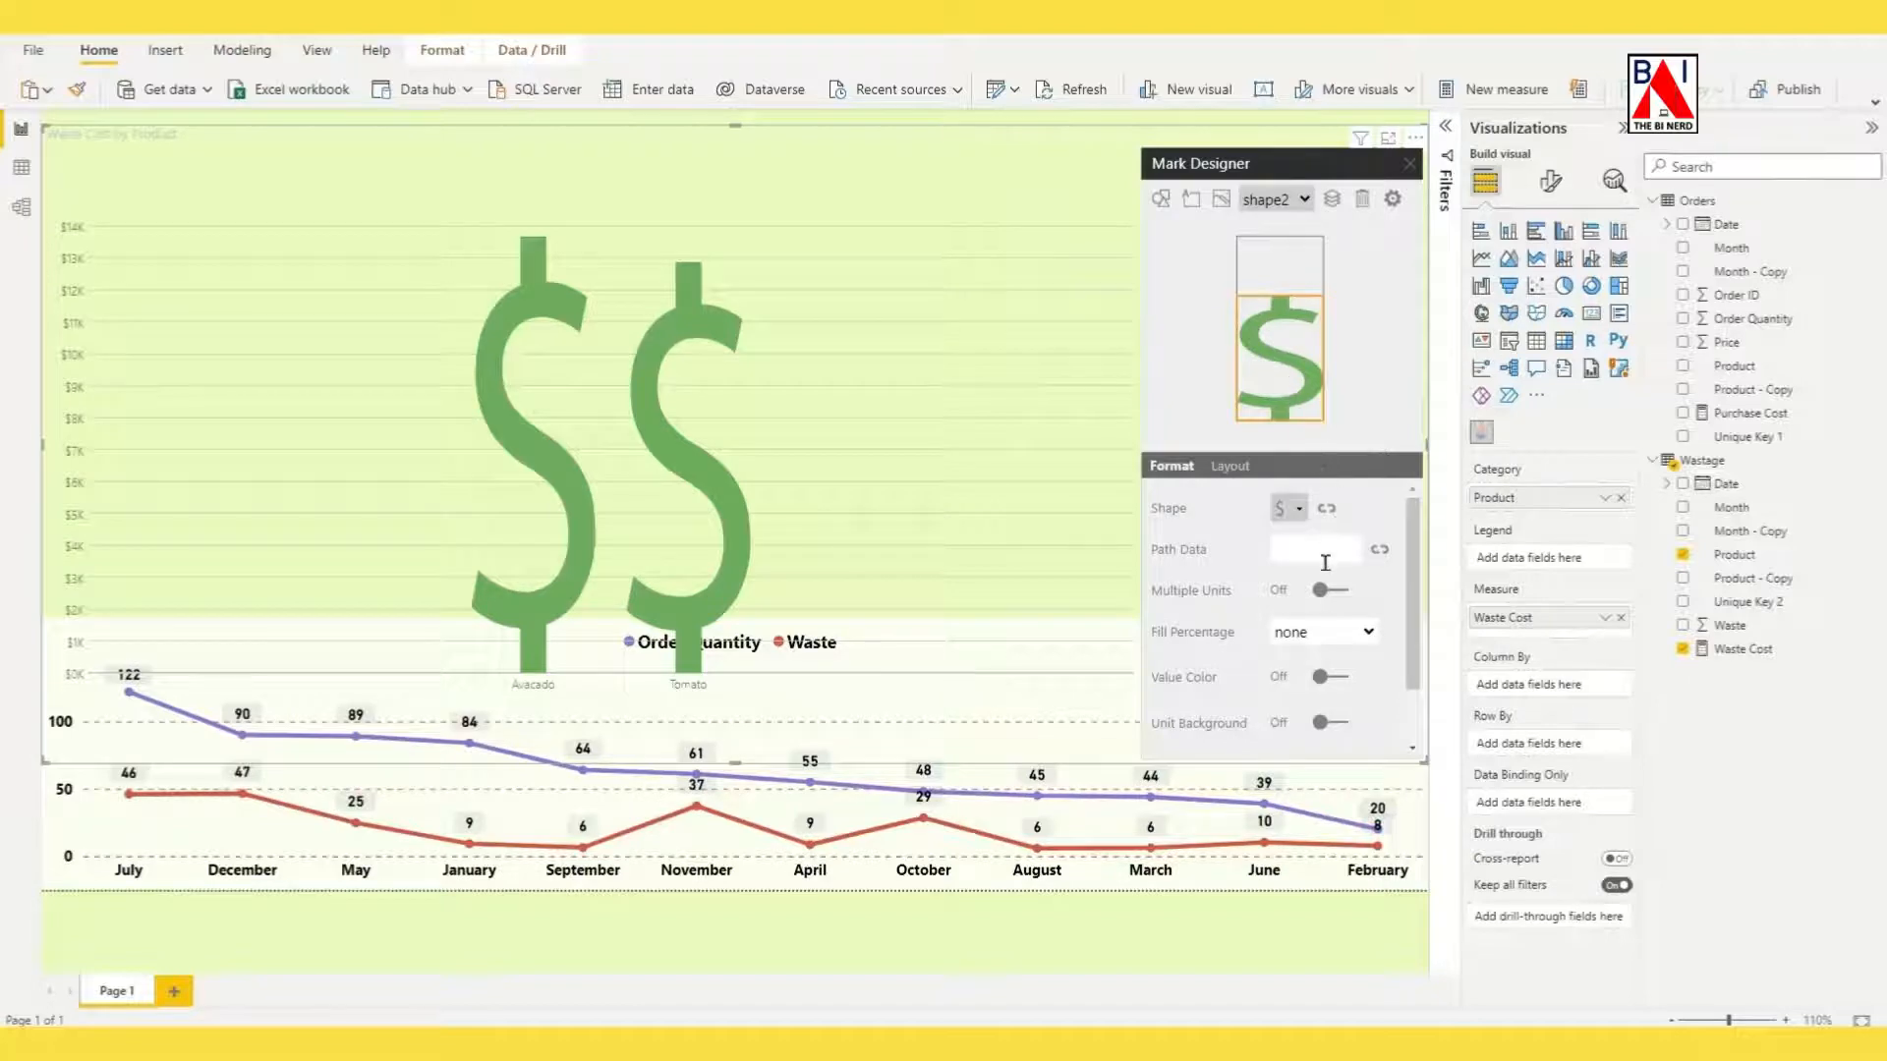
# Enable Multiple Units for the dollar sign mark and set its Fill Percentage to Waste Cost.
pyautogui.scroll(-1, 1327, 570)
pyautogui.click(1337, 518)
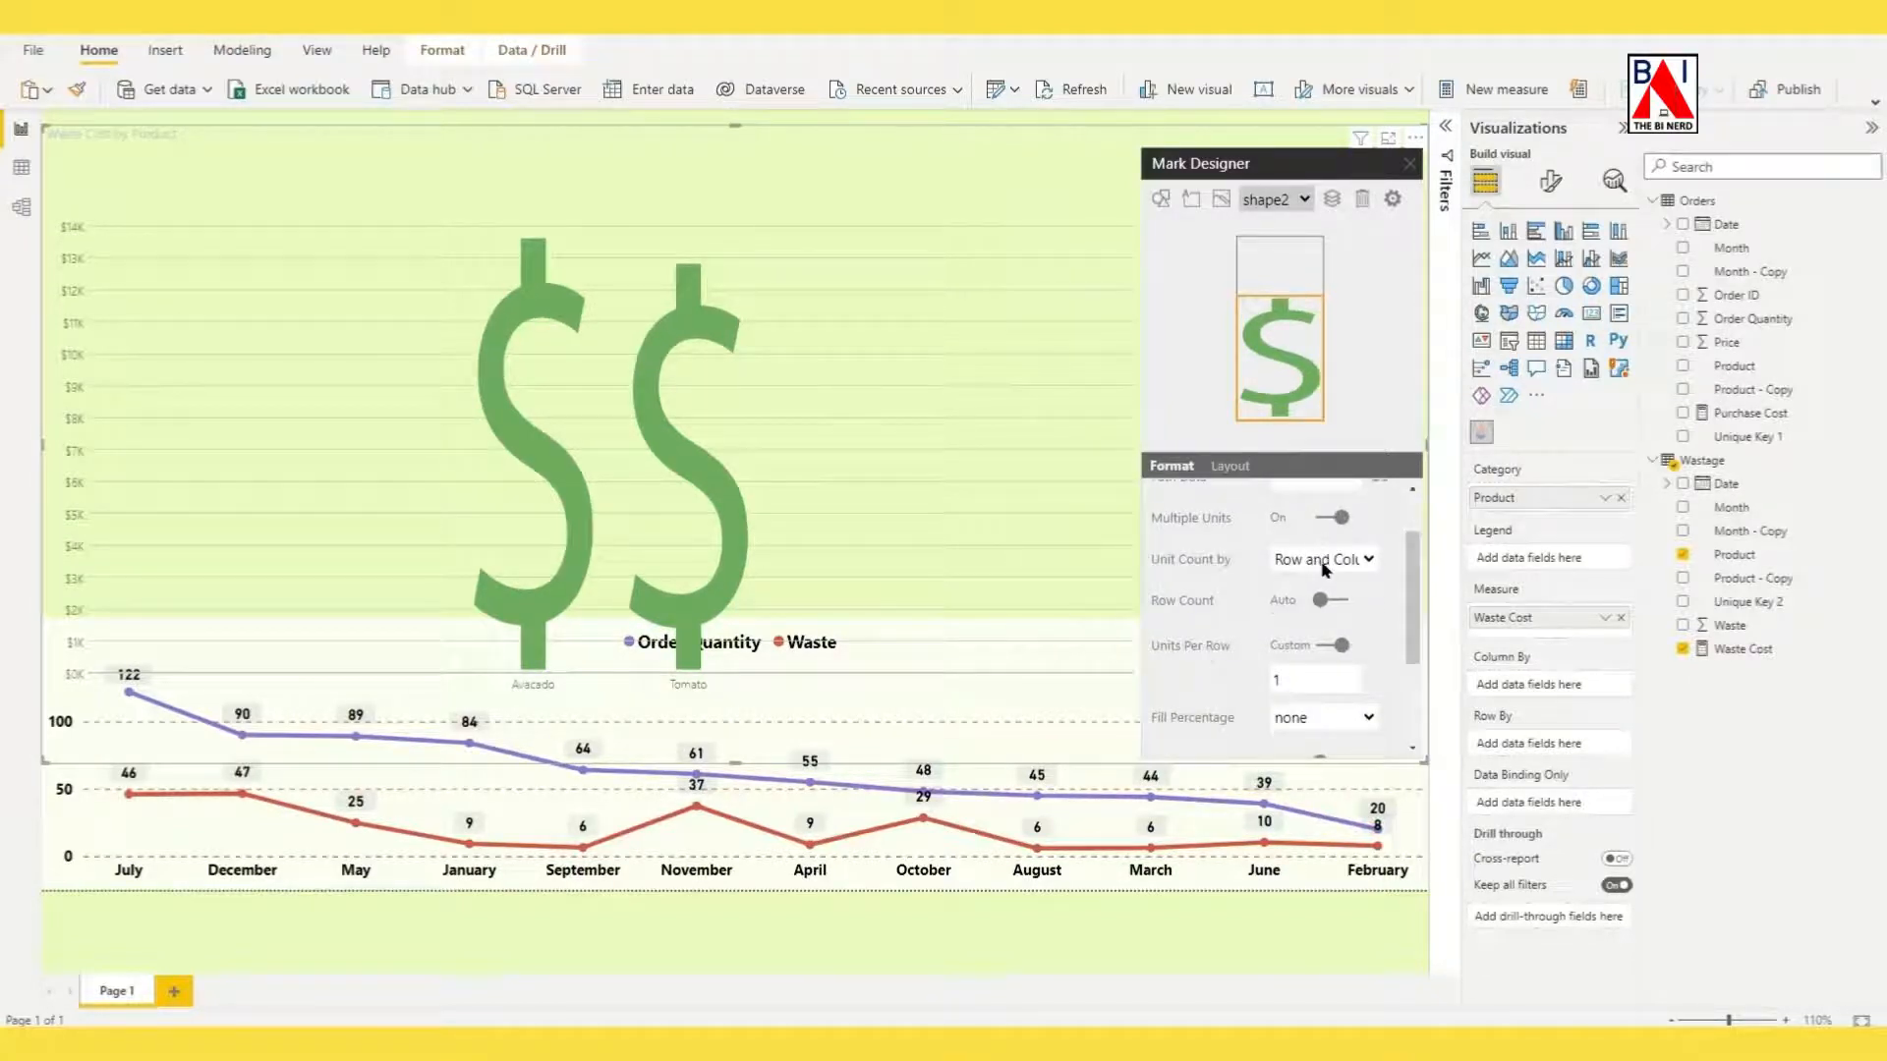
pyautogui.scroll(-2, 1323, 568)
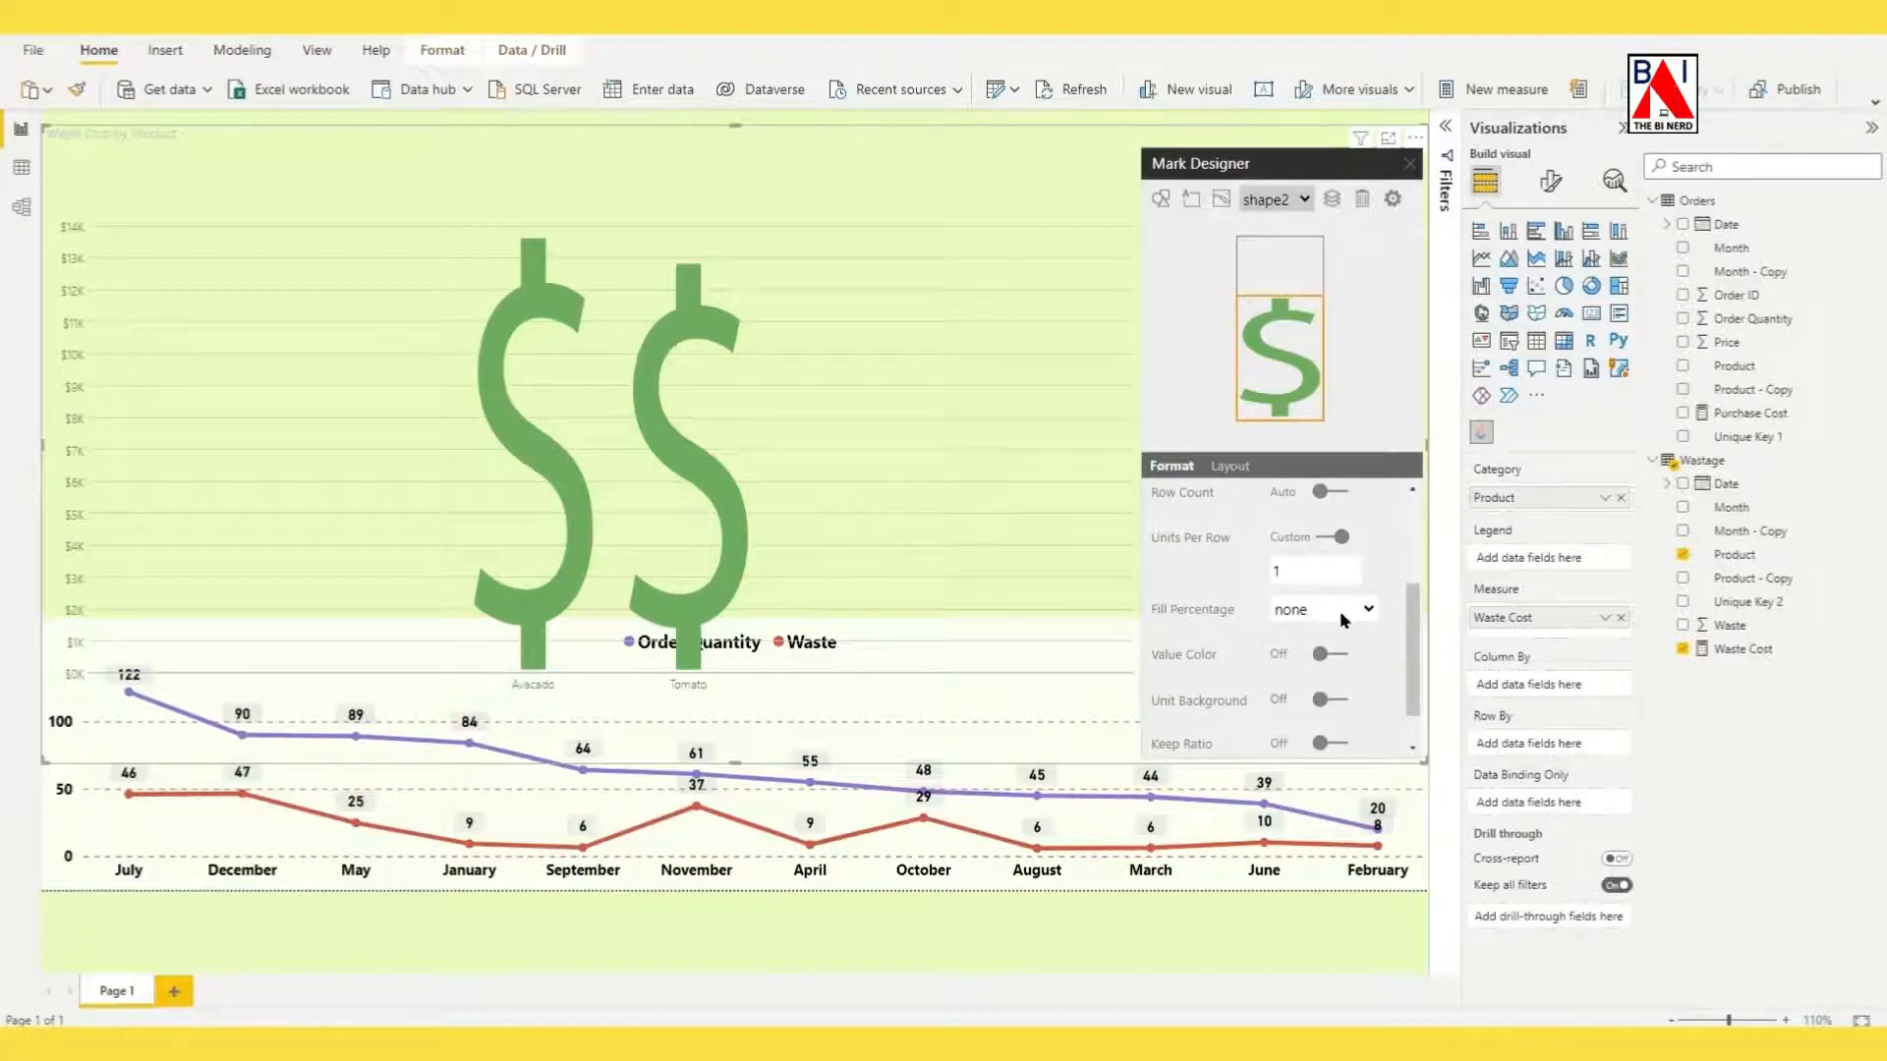
pyautogui.scroll(-1, 1345, 620)
pyautogui.click(1365, 562)
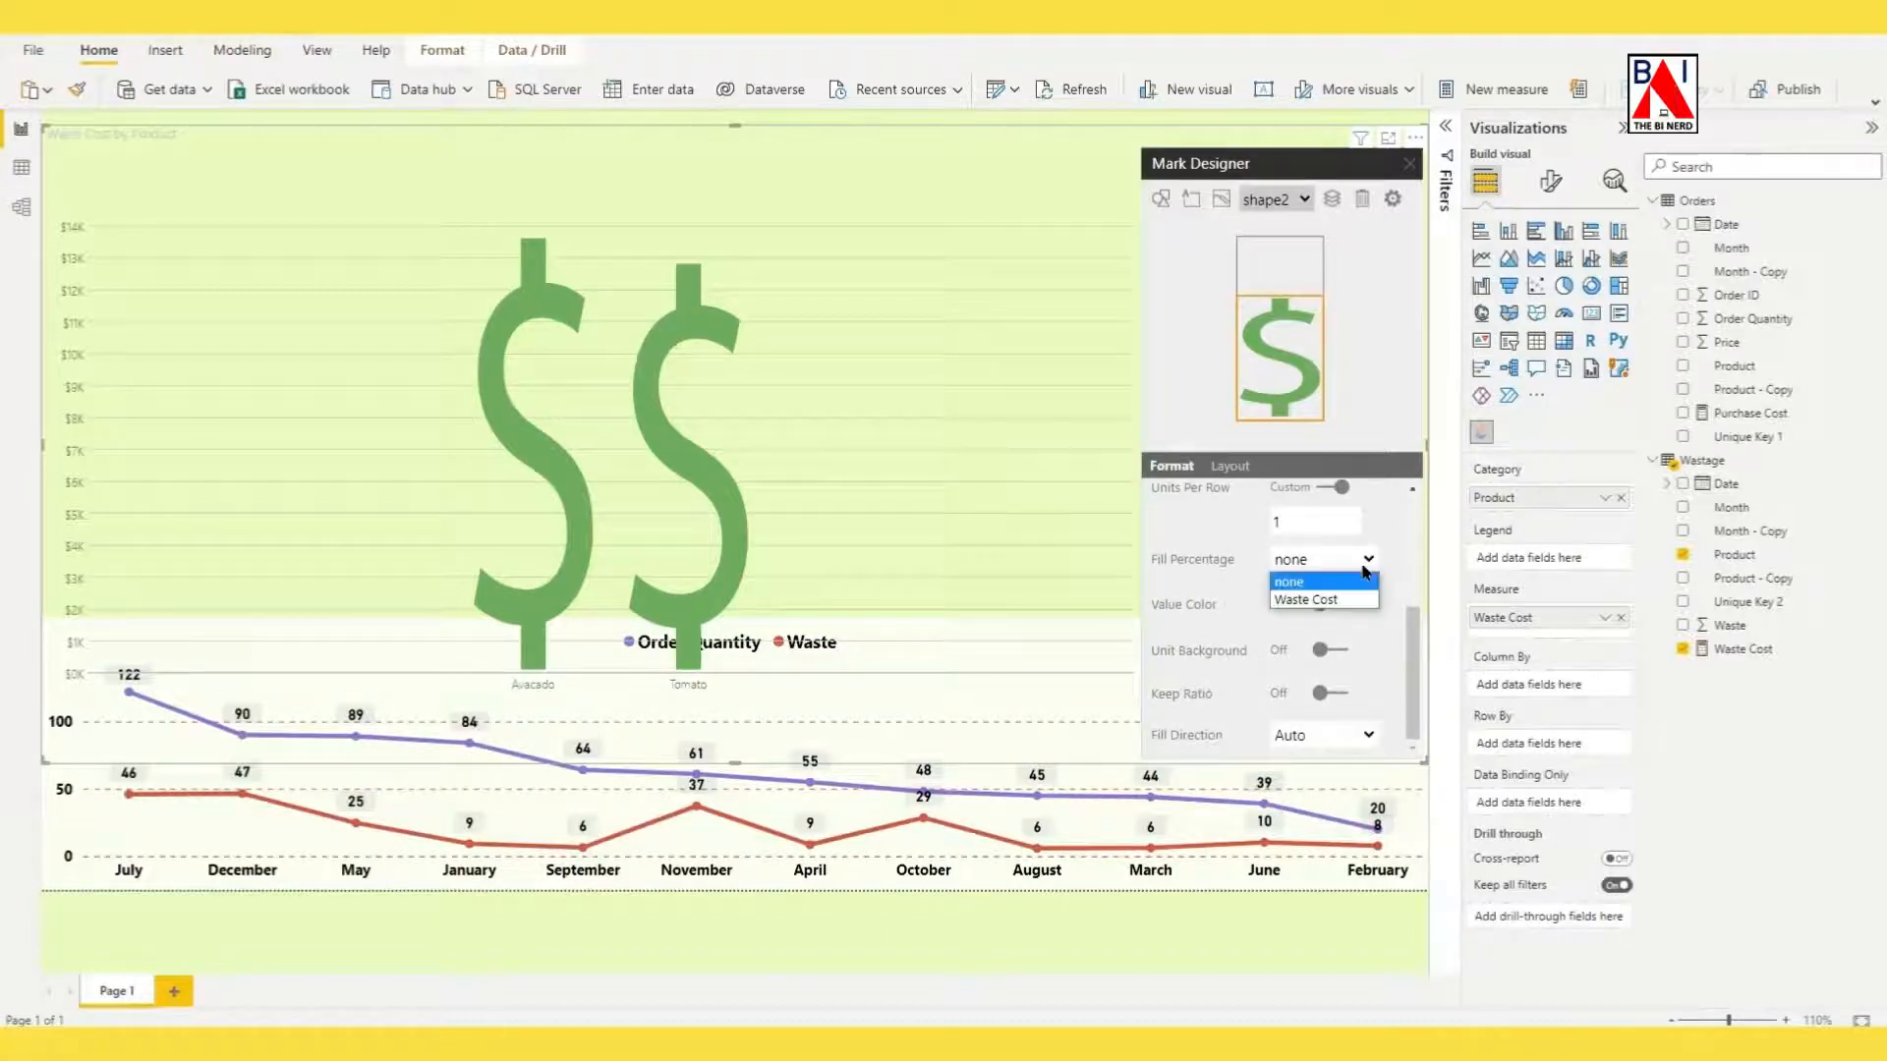
pyautogui.click(1323, 599)
pyautogui.click(1409, 164)
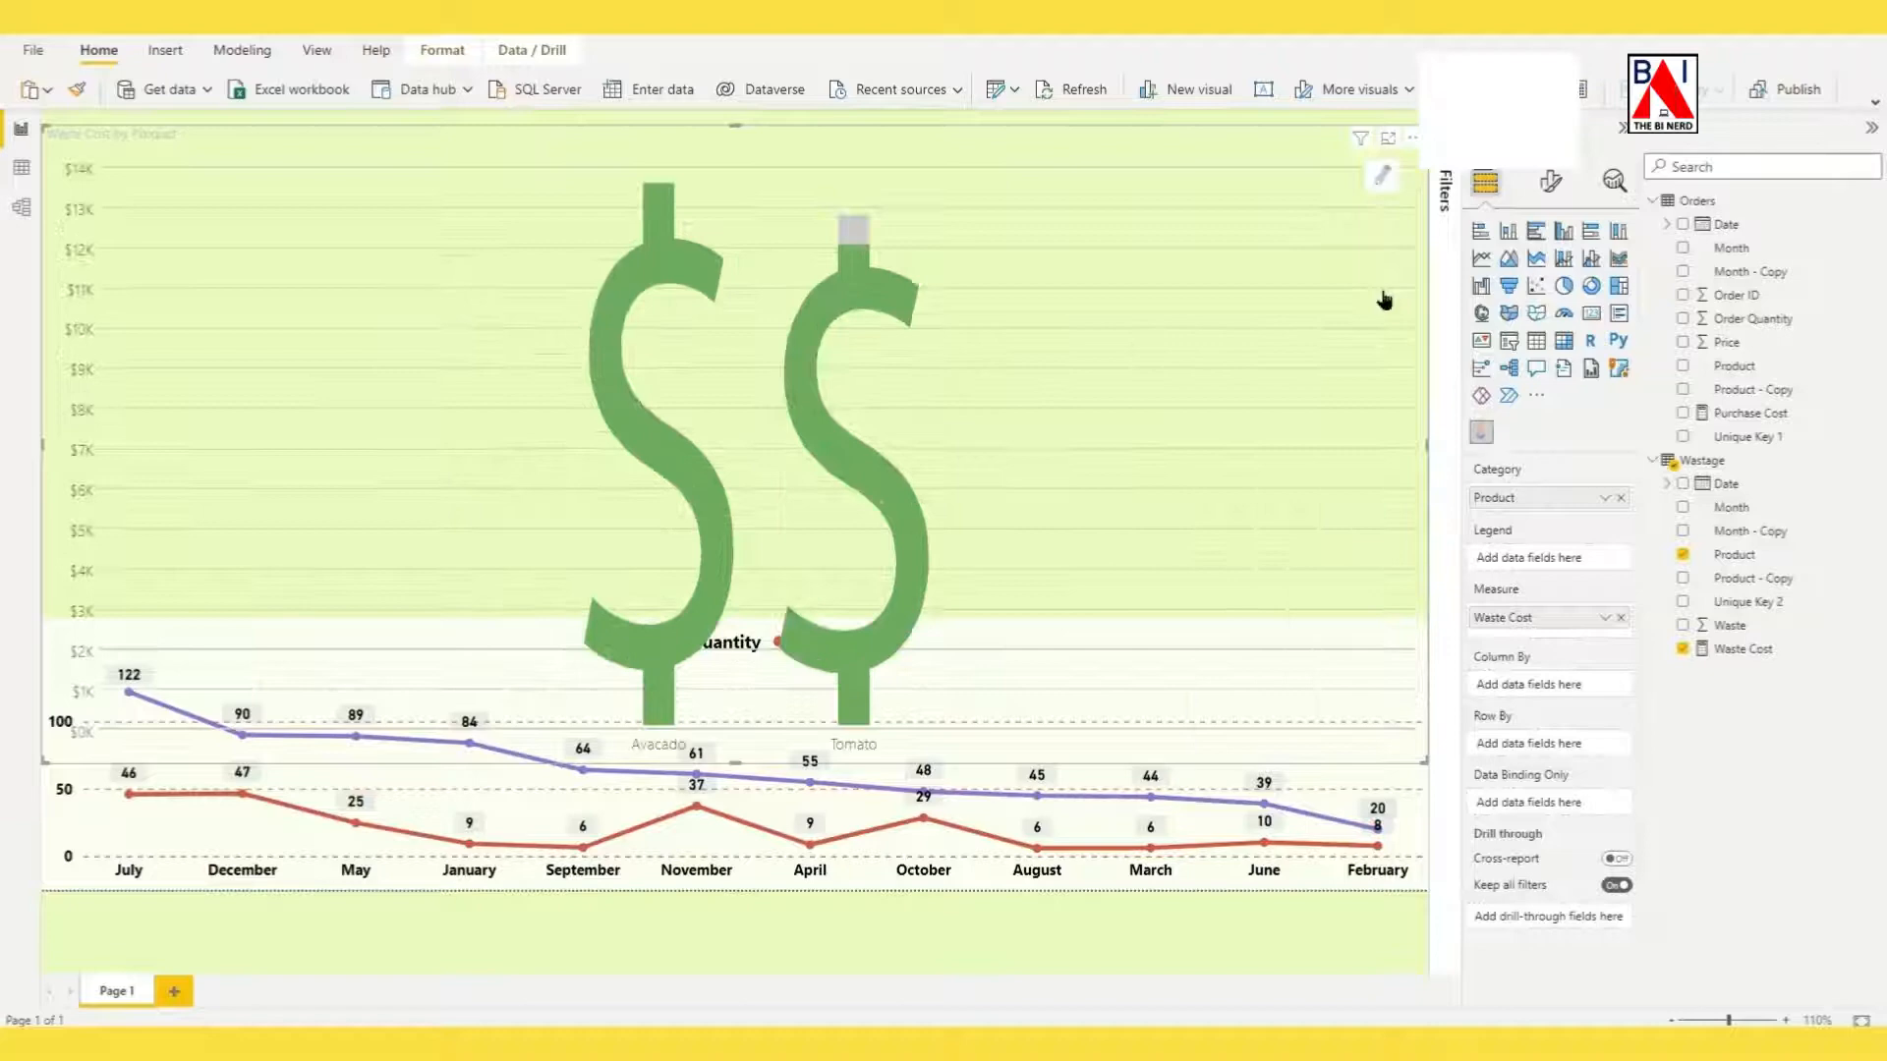
# Change the infographic's chart type to Bar.
pyautogui.click(1551, 187)
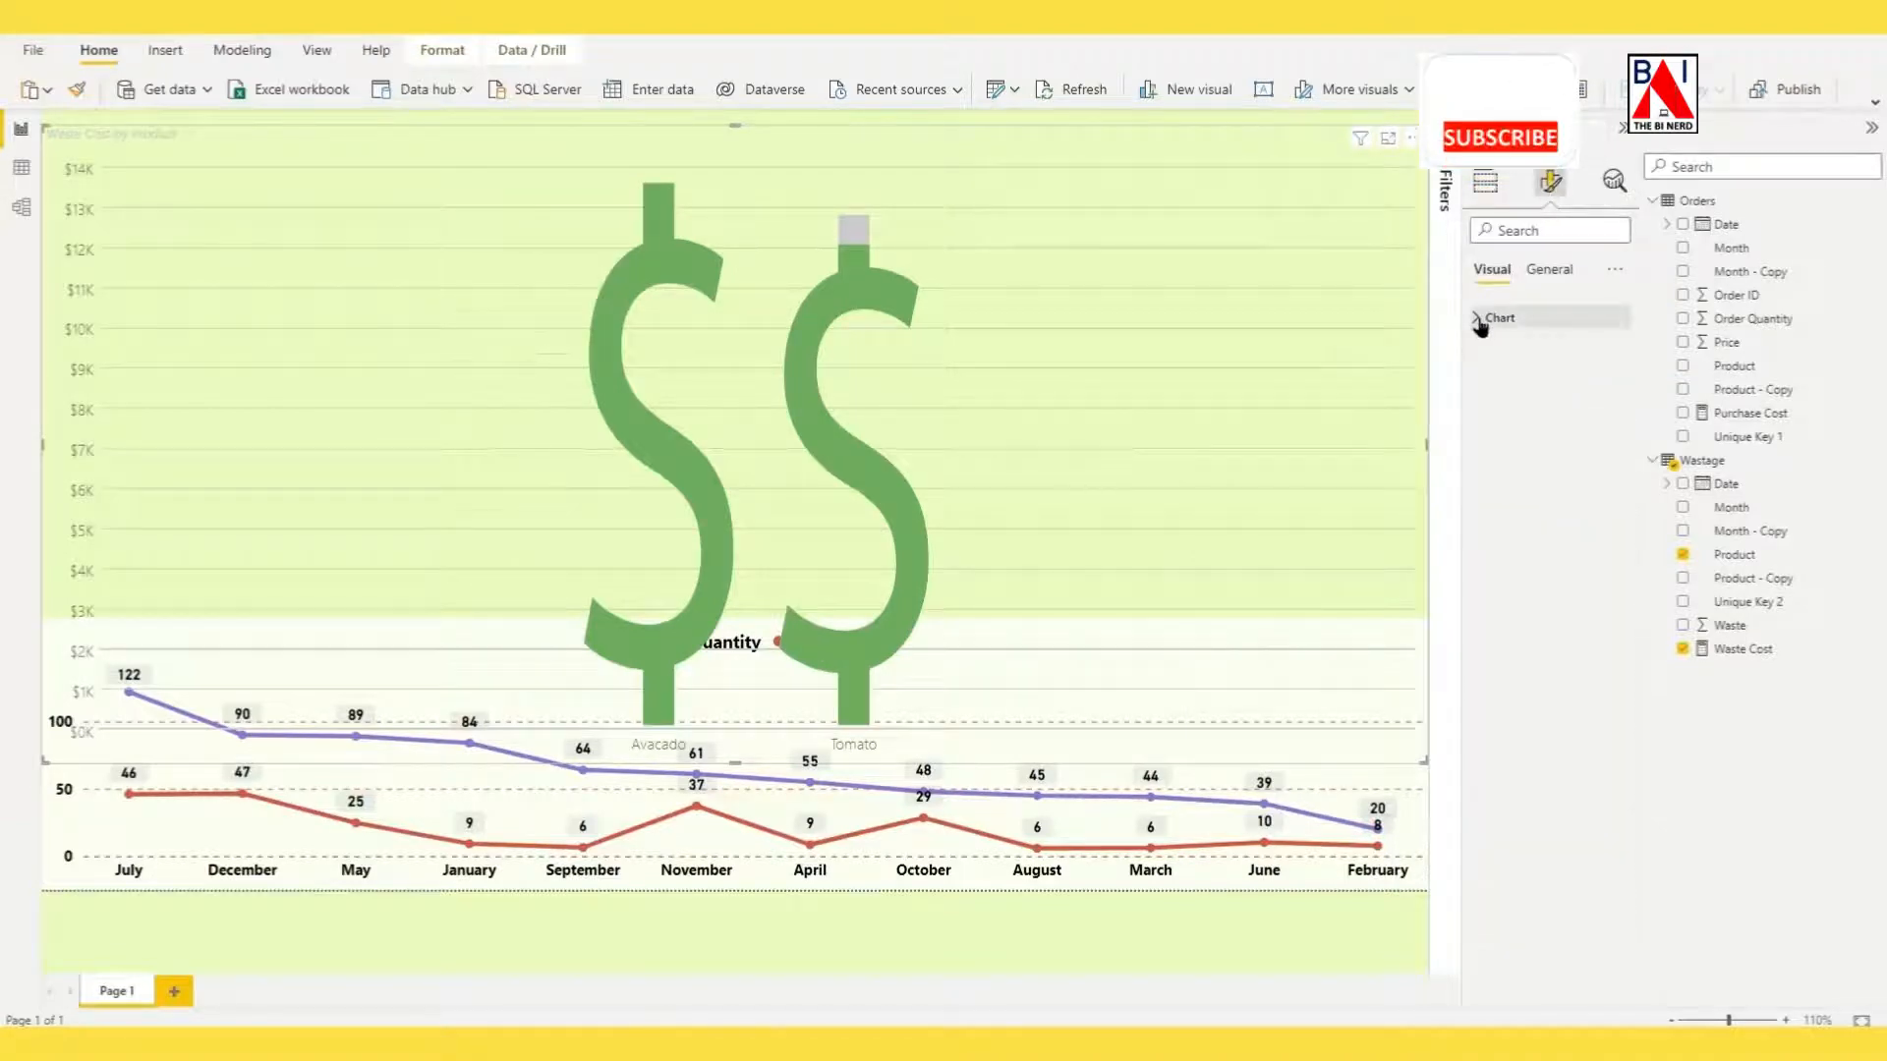
pyautogui.click(1482, 319)
pyautogui.click(1514, 377)
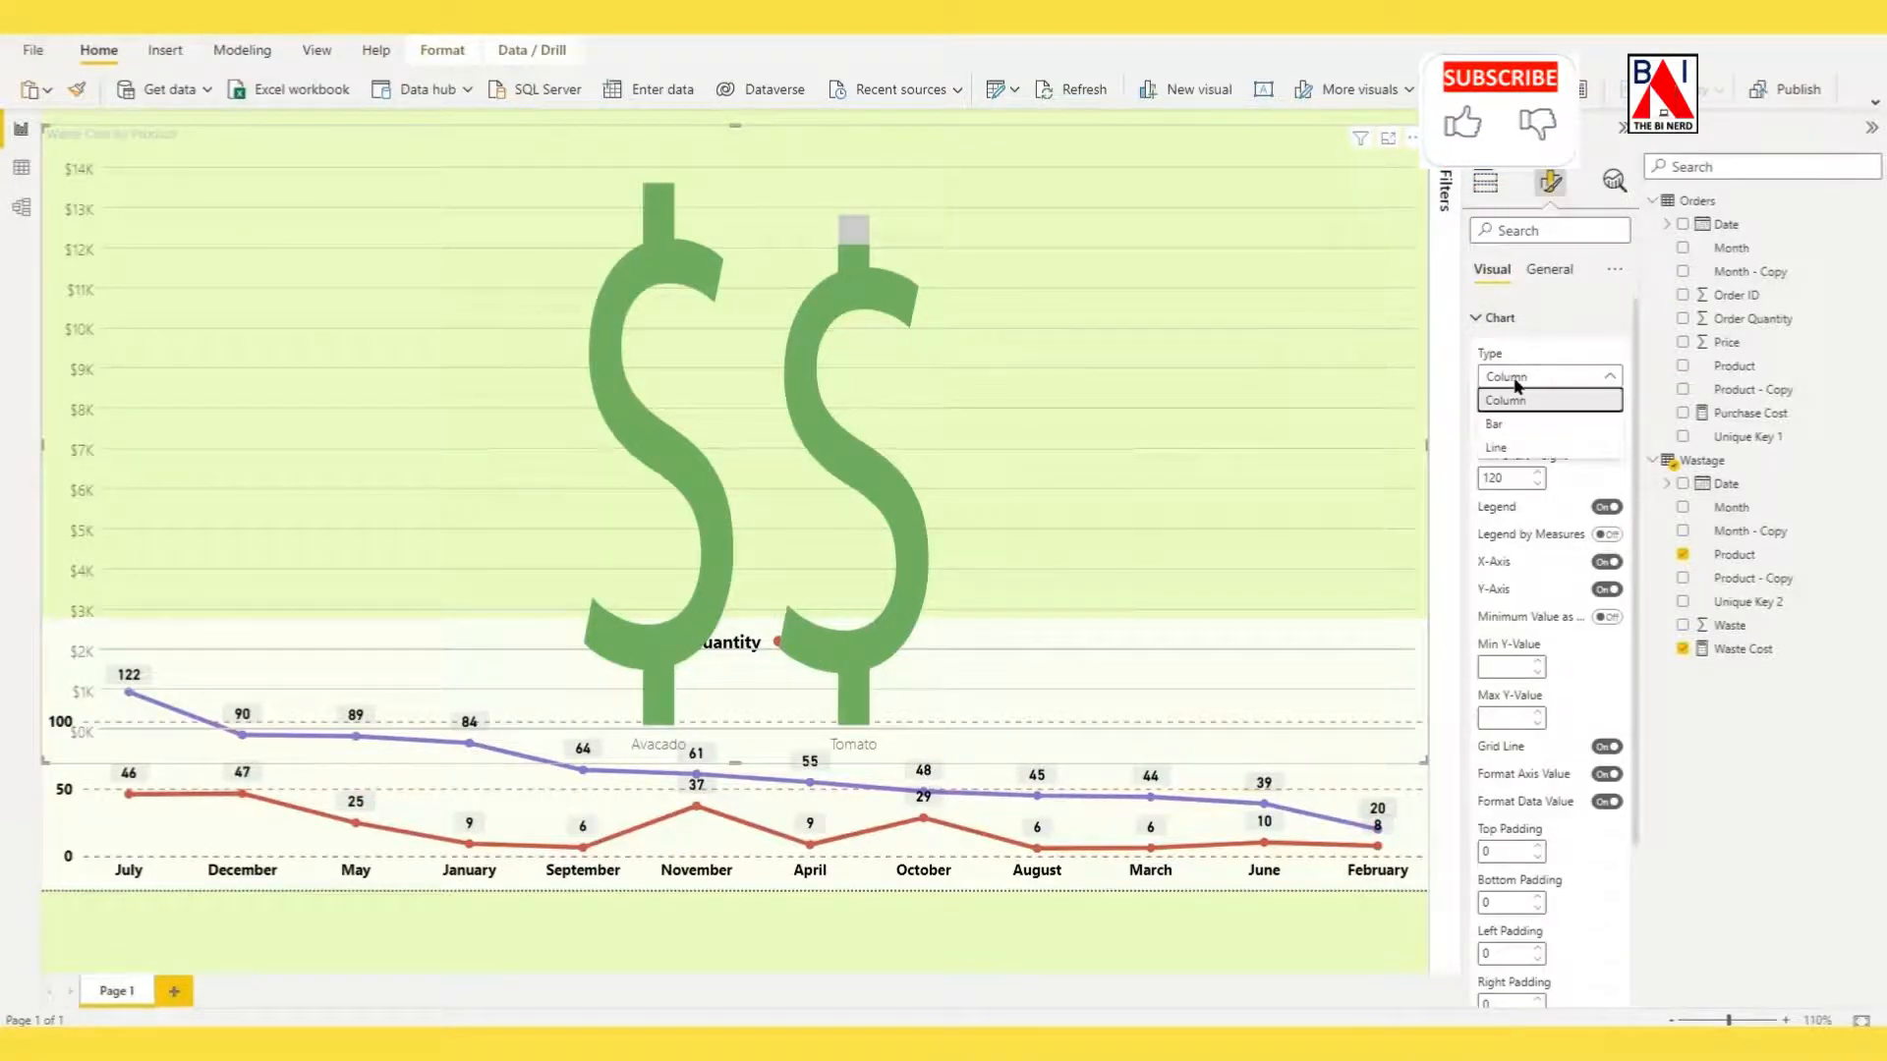
pyautogui.click(1516, 429)
# Format the infographic's axis text in black Segoe (Bold) with a font size of 18%.
pyautogui.scroll(-2, 1553, 688)
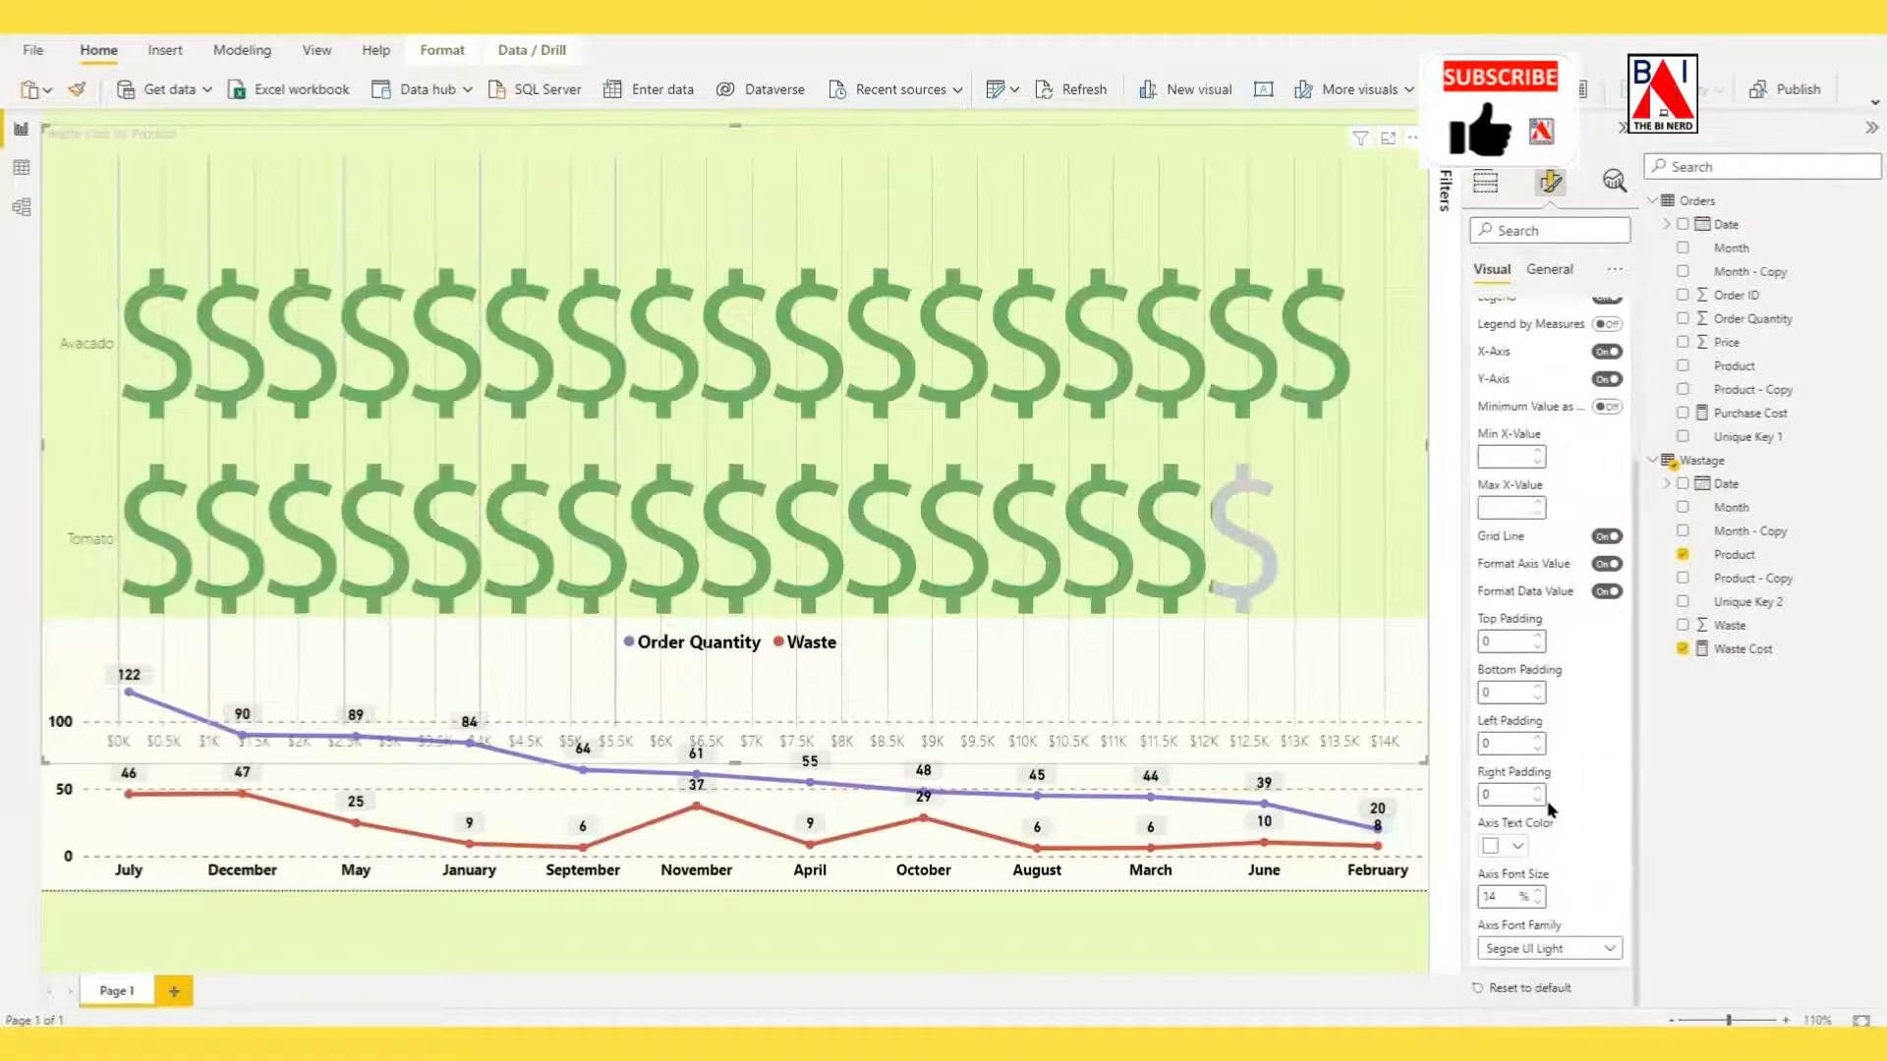
pyautogui.click(1521, 846)
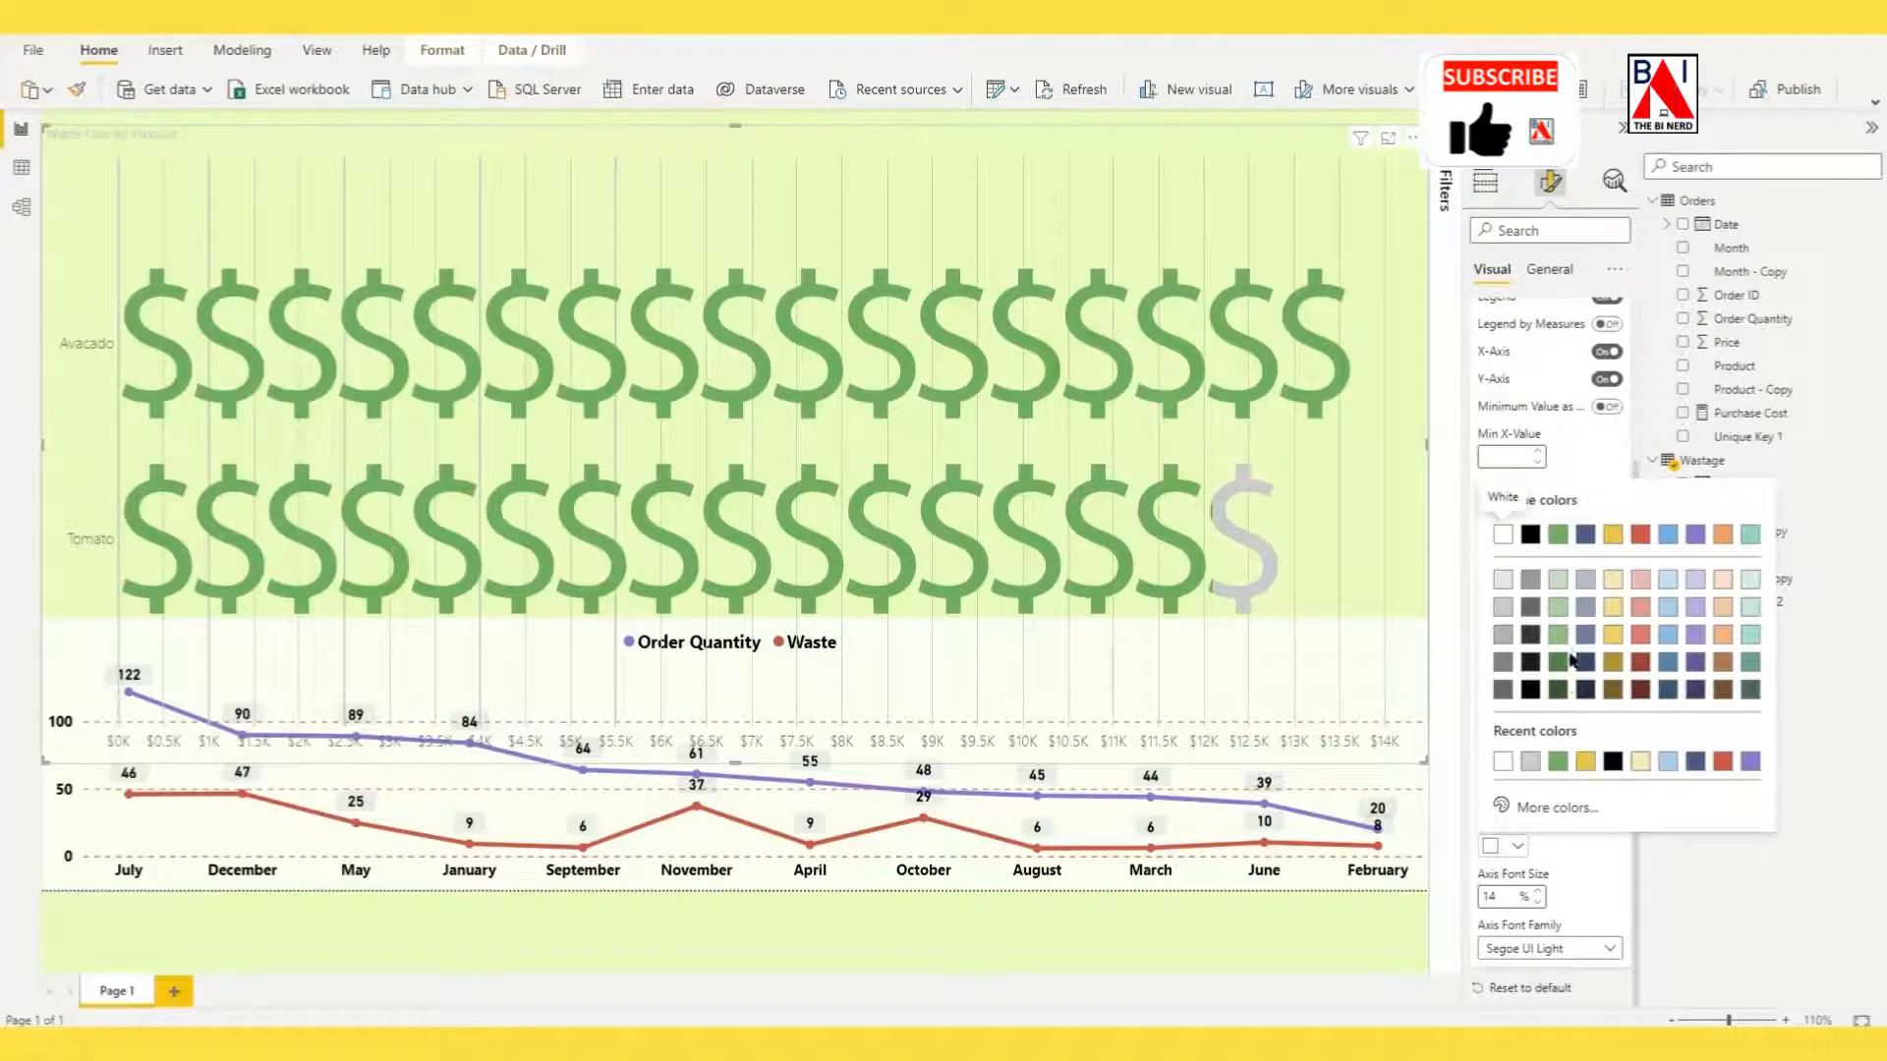
pyautogui.click(1613, 762)
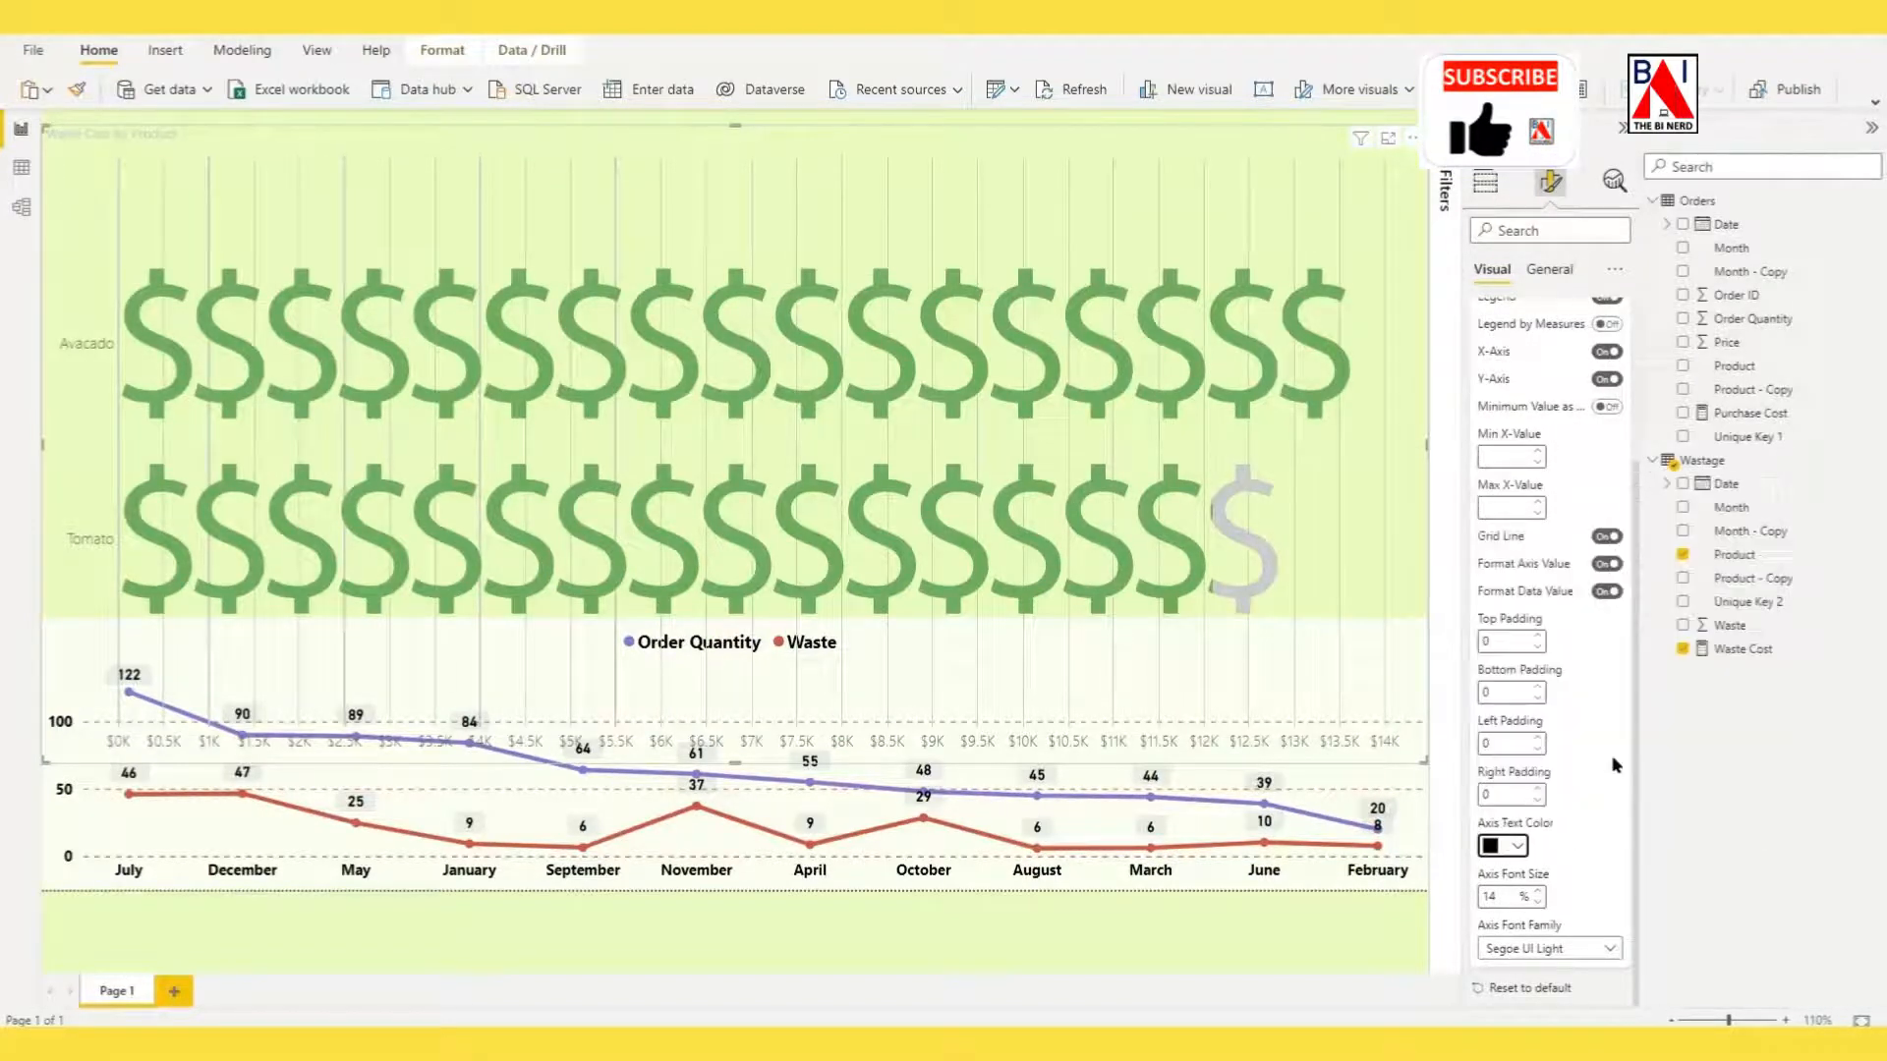
pyautogui.click(1540, 892)
pyautogui.click(1540, 892)
pyautogui.click(1540, 892)
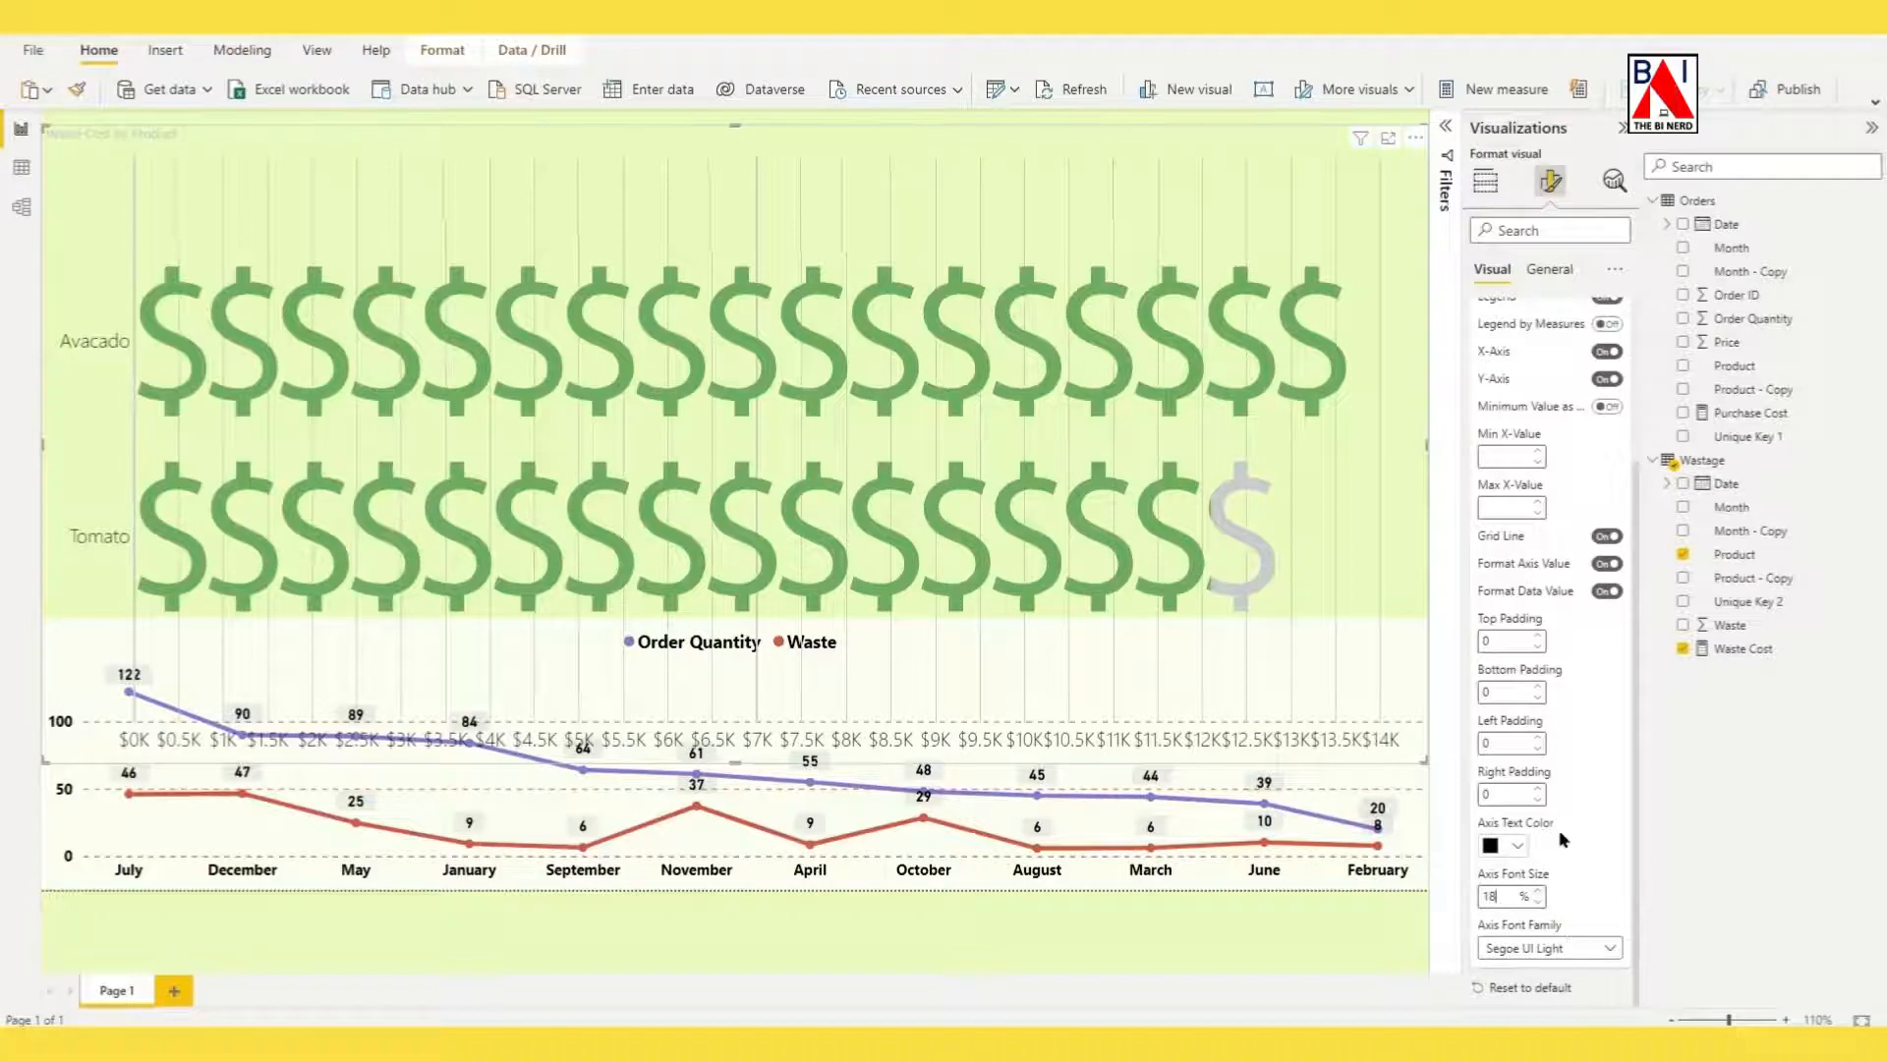
pyautogui.click(1579, 950)
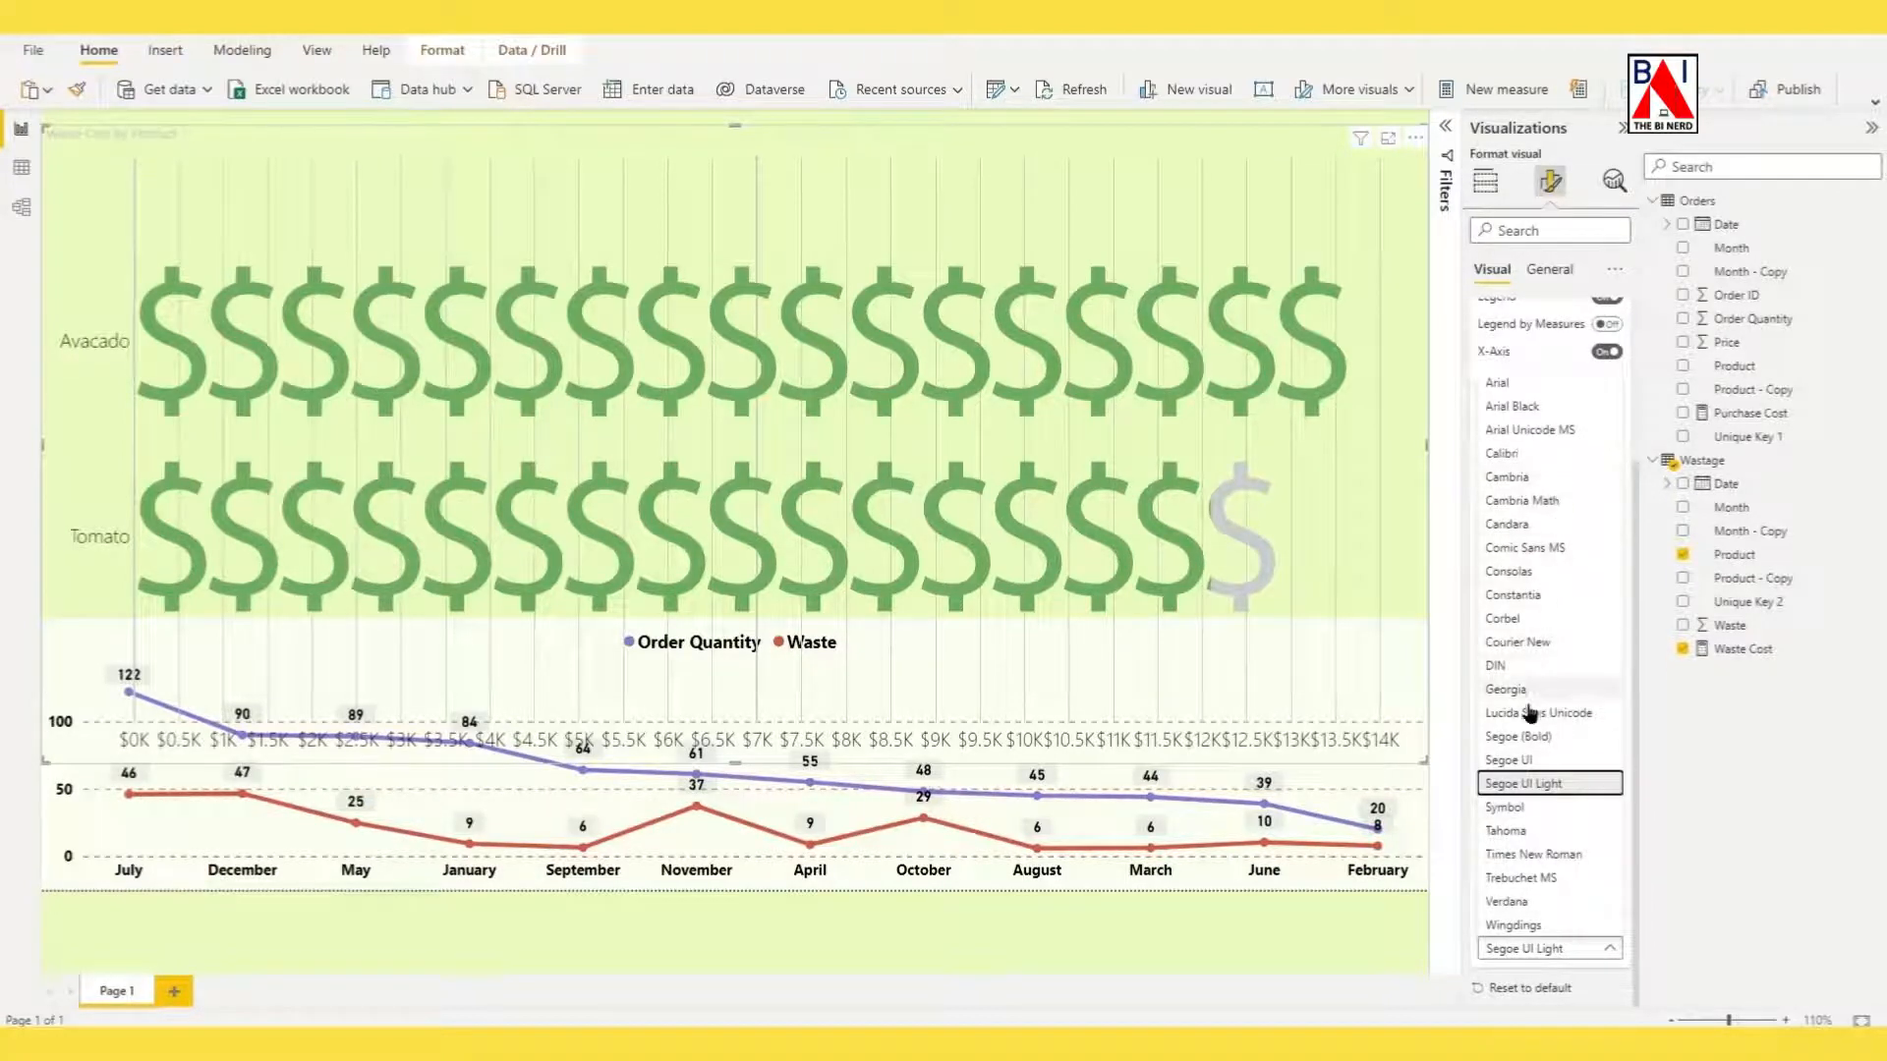
pyautogui.click(1532, 741)
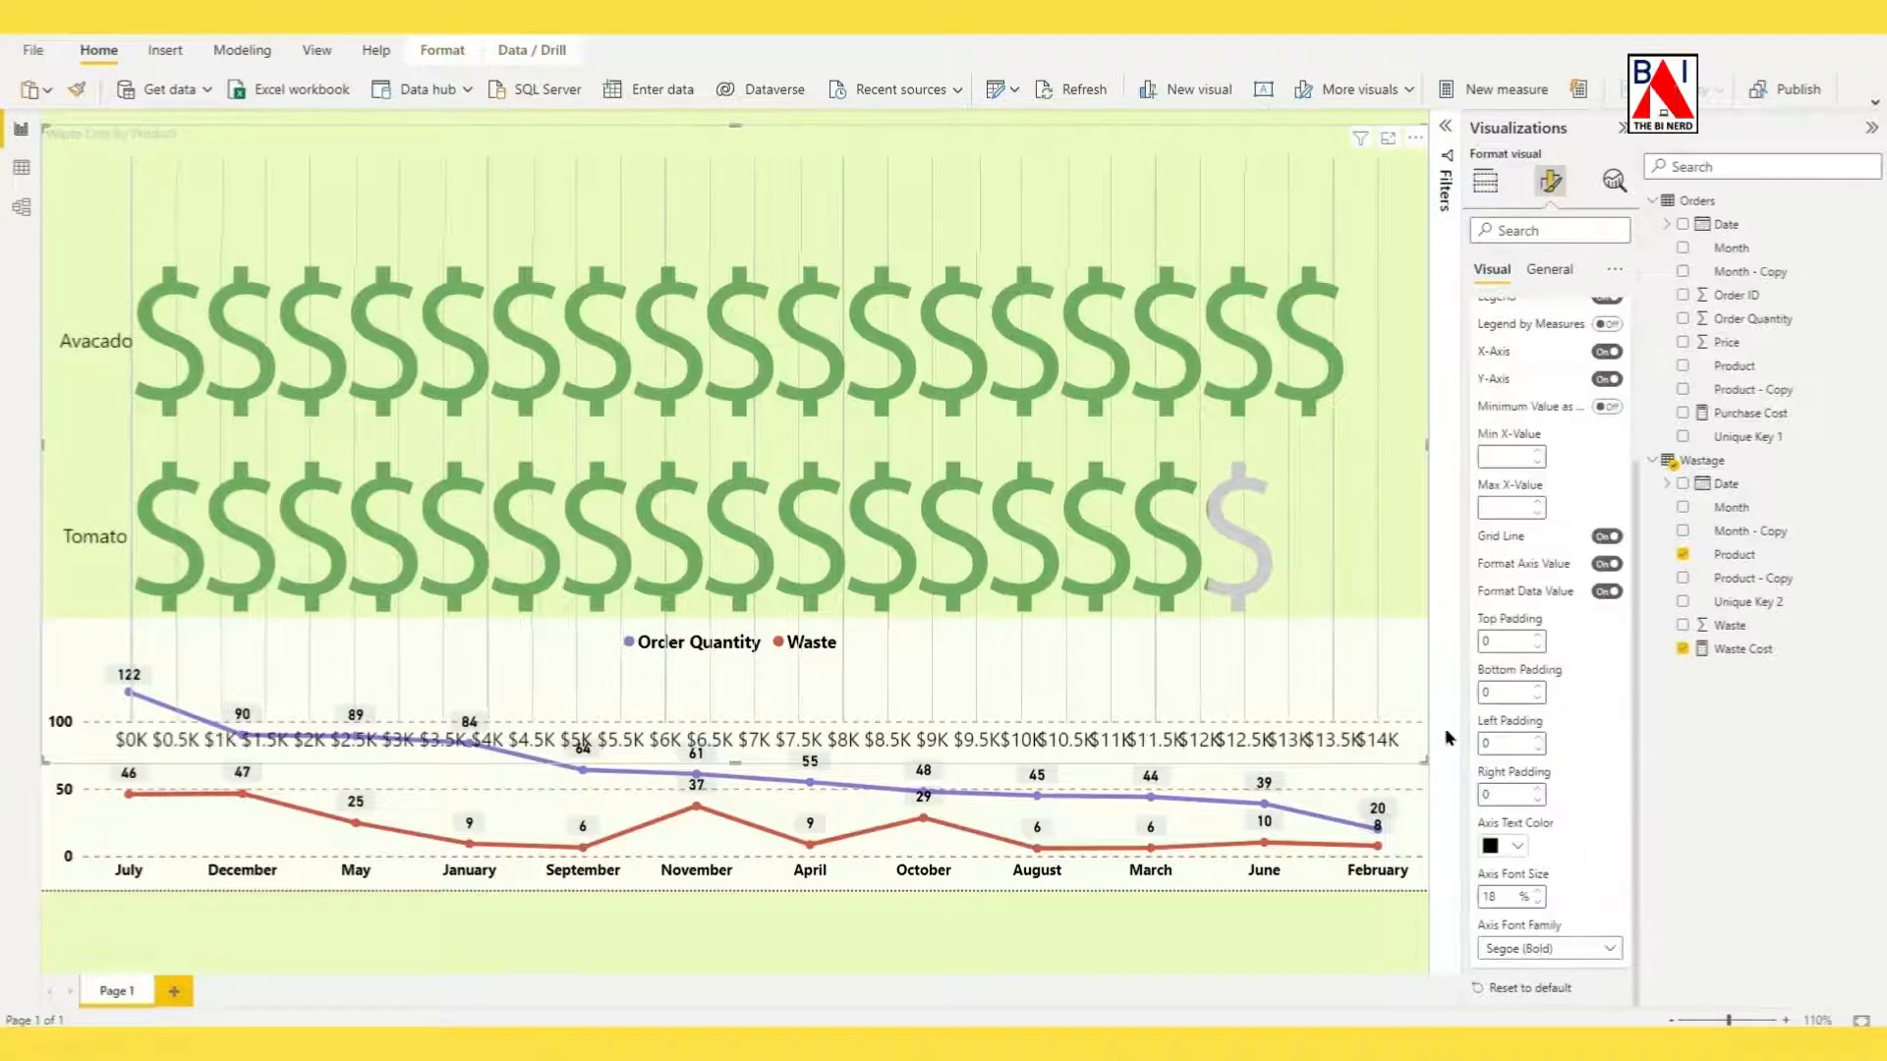
# Turn on the infographic's background with 0% transparency, turn off its title and shrink it to a smaller block above the line chart.
pyautogui.moveTo(1421, 754); pyautogui.dragTo(1376, 454)
pyautogui.click(1550, 271)
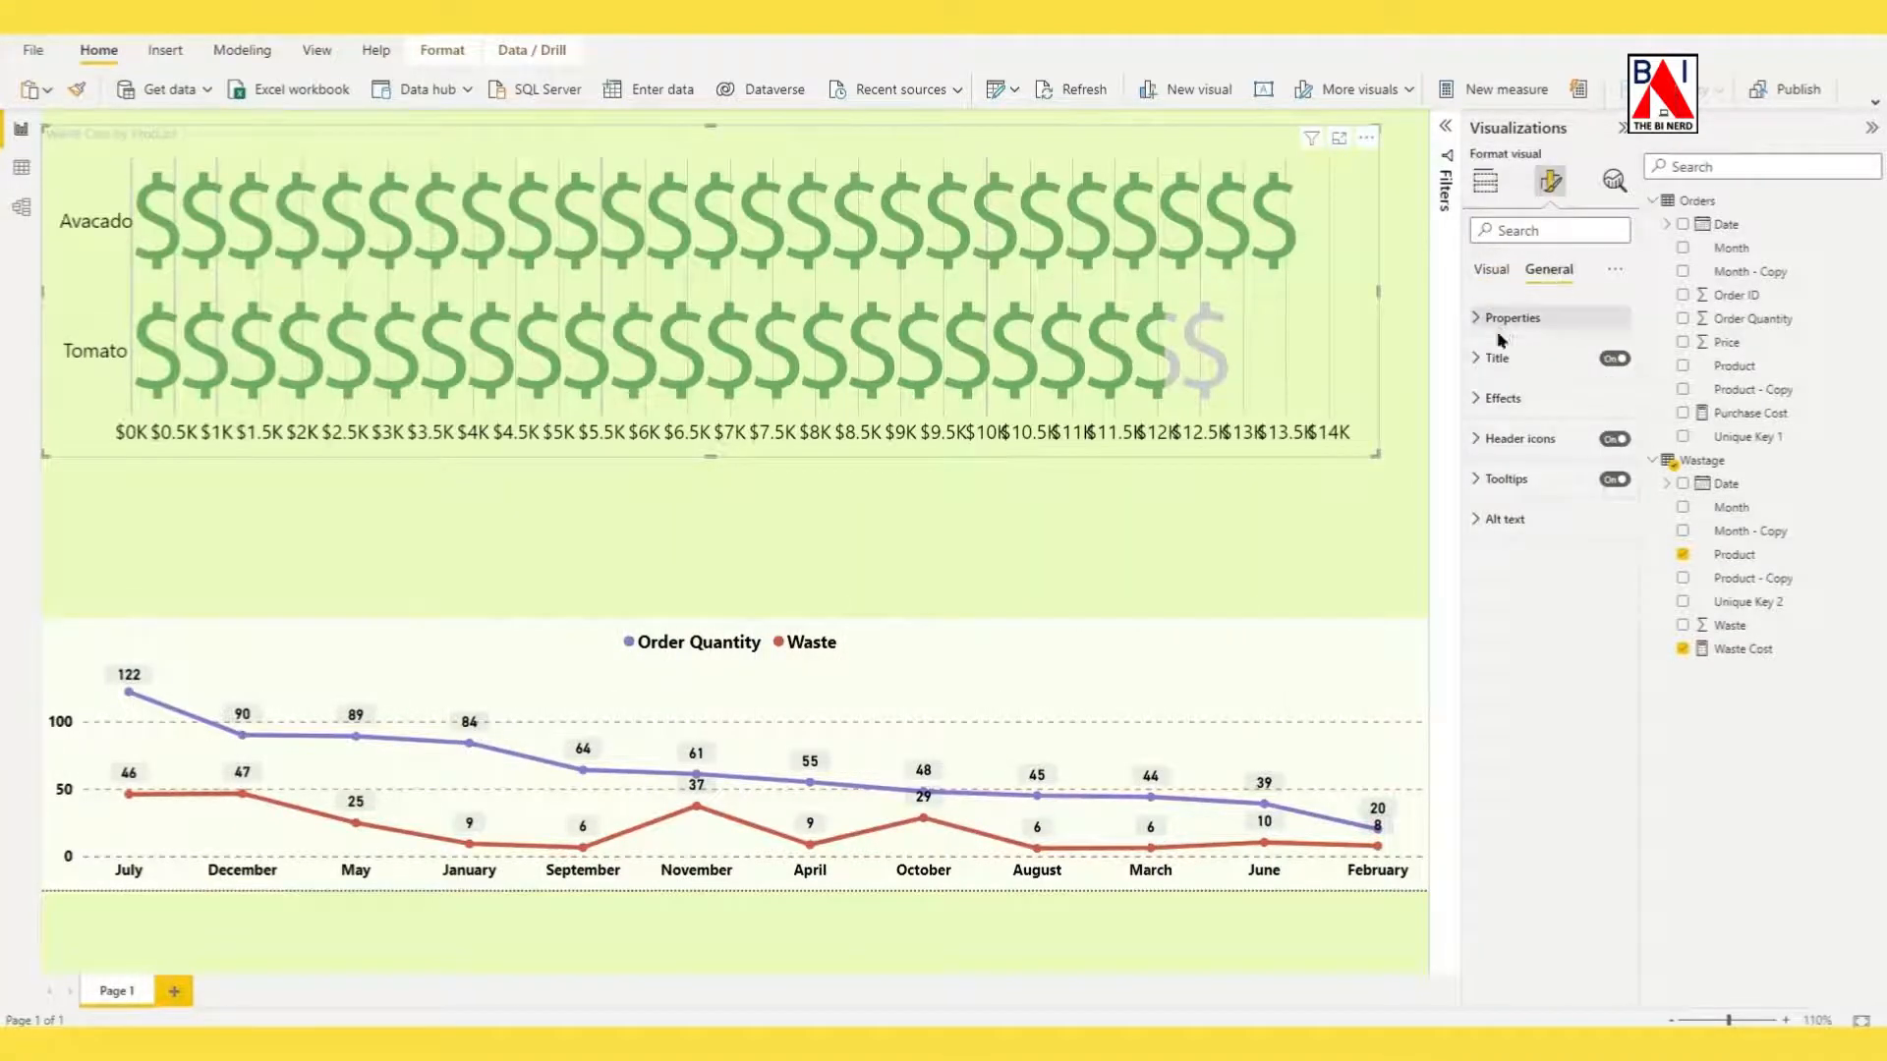
pyautogui.click(1485, 405)
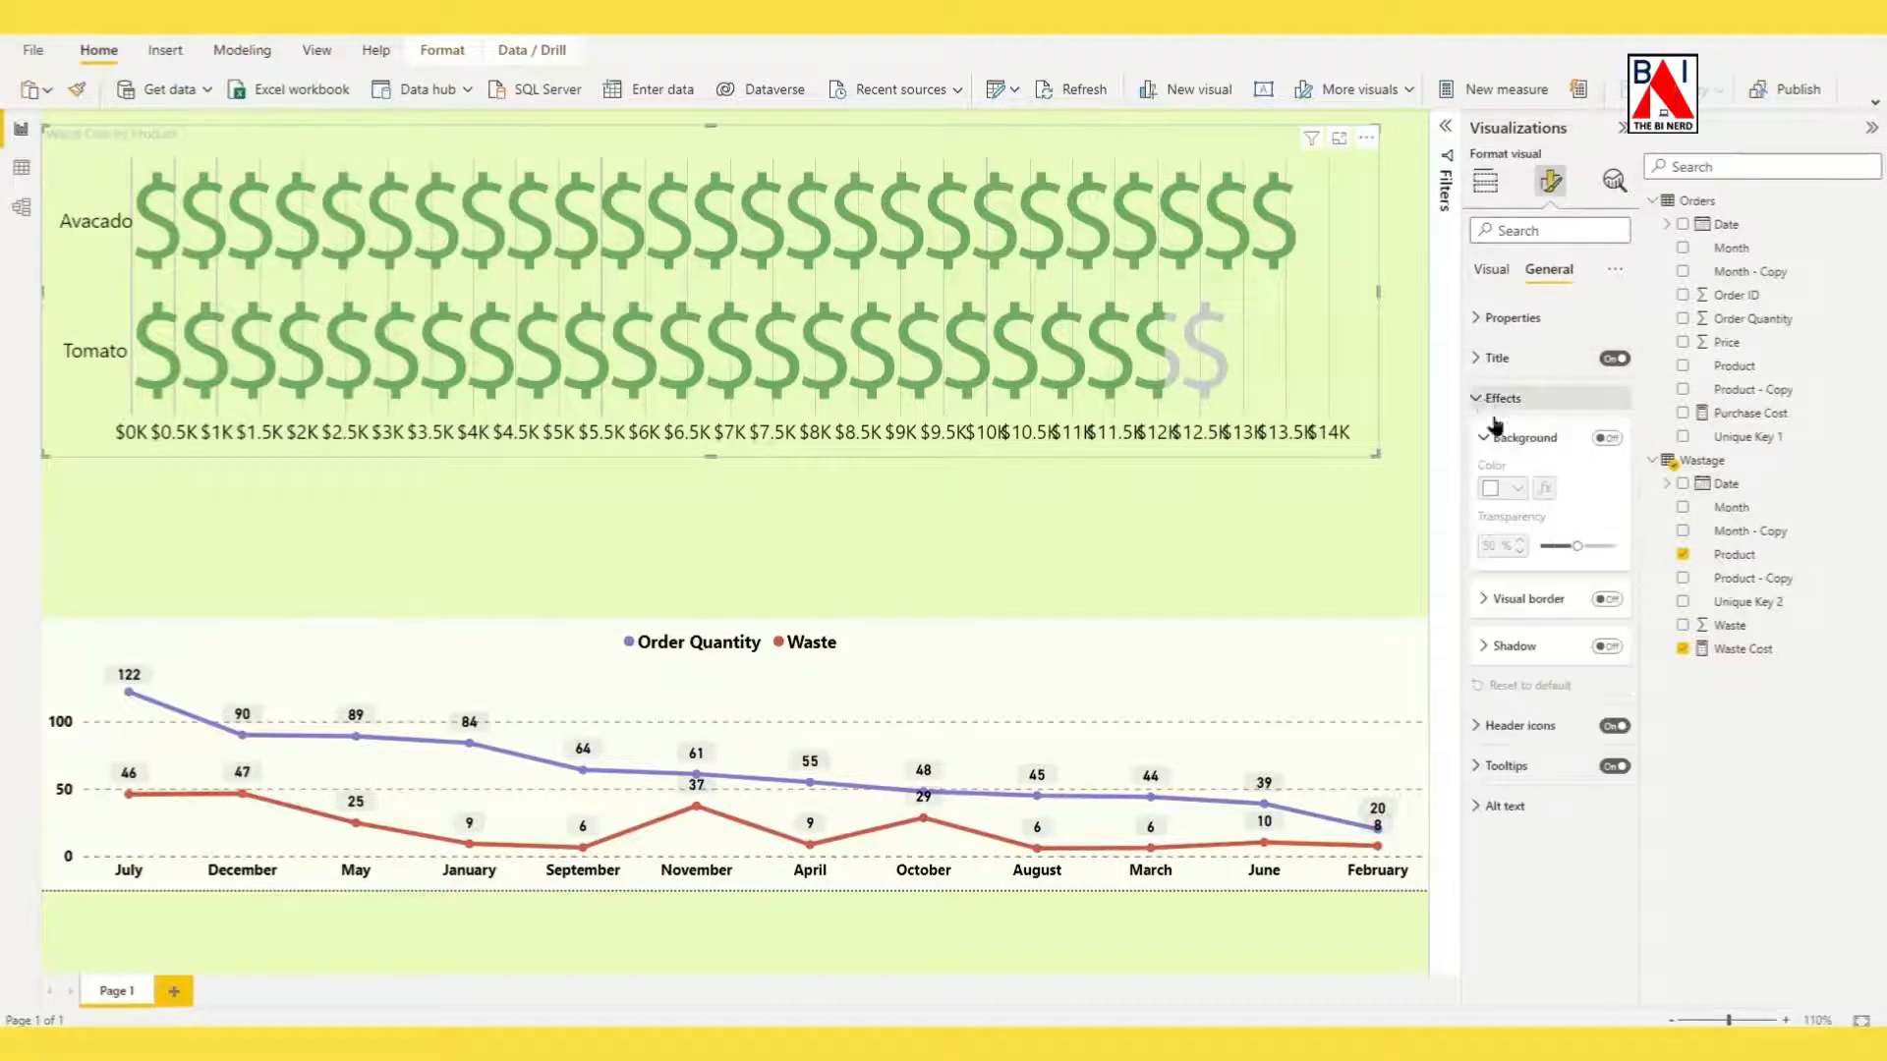
pyautogui.click(1609, 440)
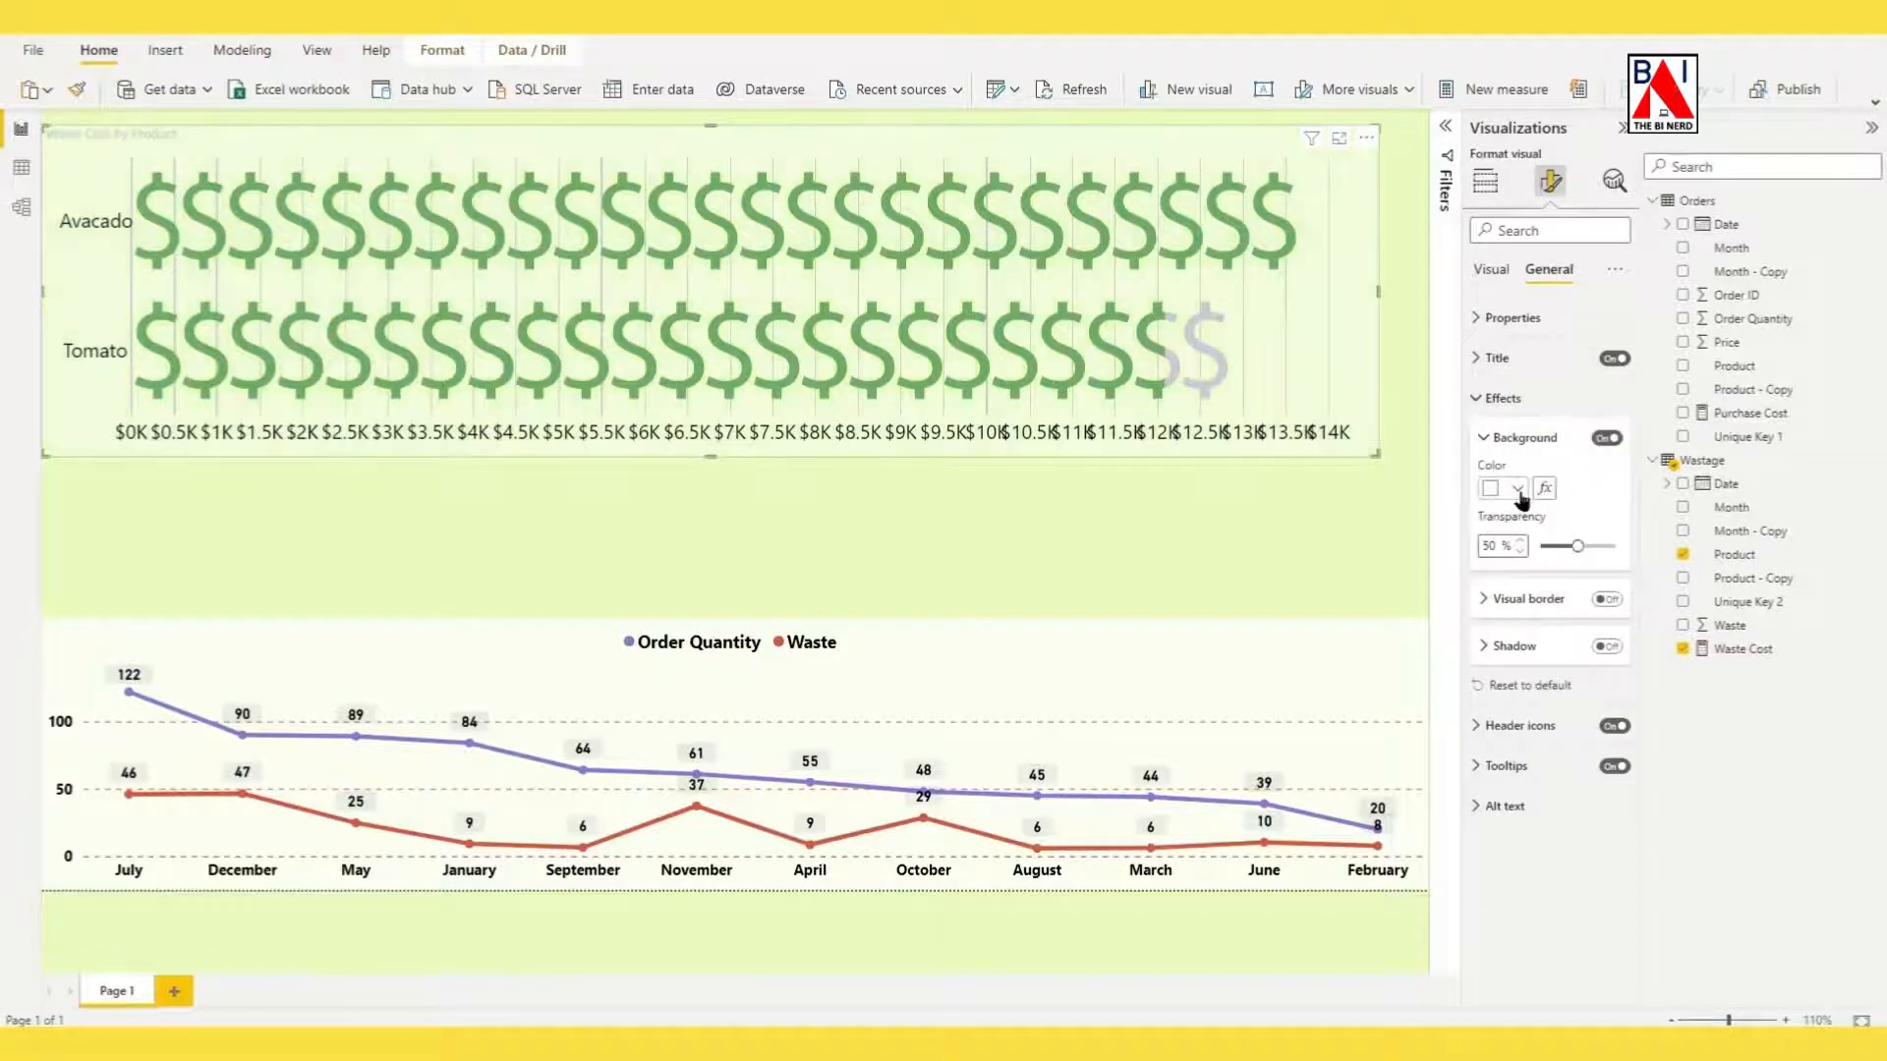
pyautogui.moveTo(1578, 544); pyautogui.dragTo(1541, 545)
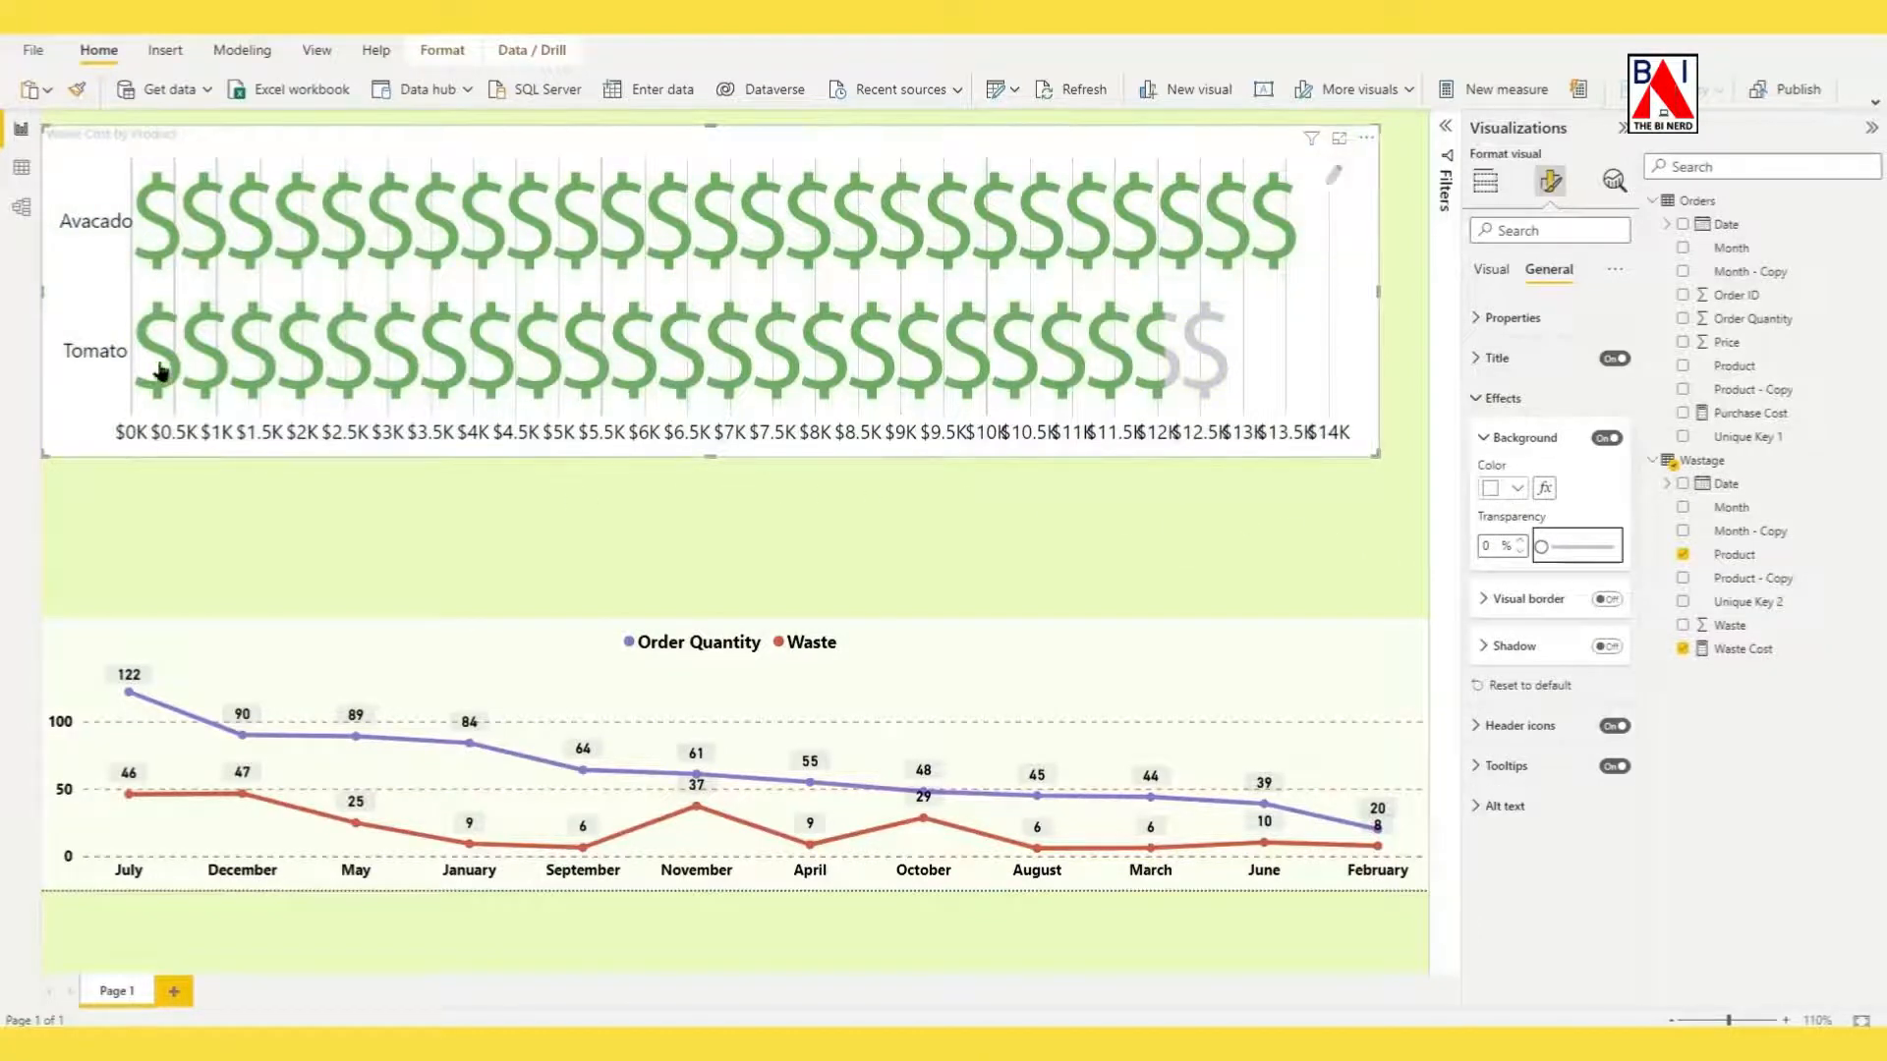
pyautogui.moveTo(57, 295); pyautogui.dragTo(542, 328)
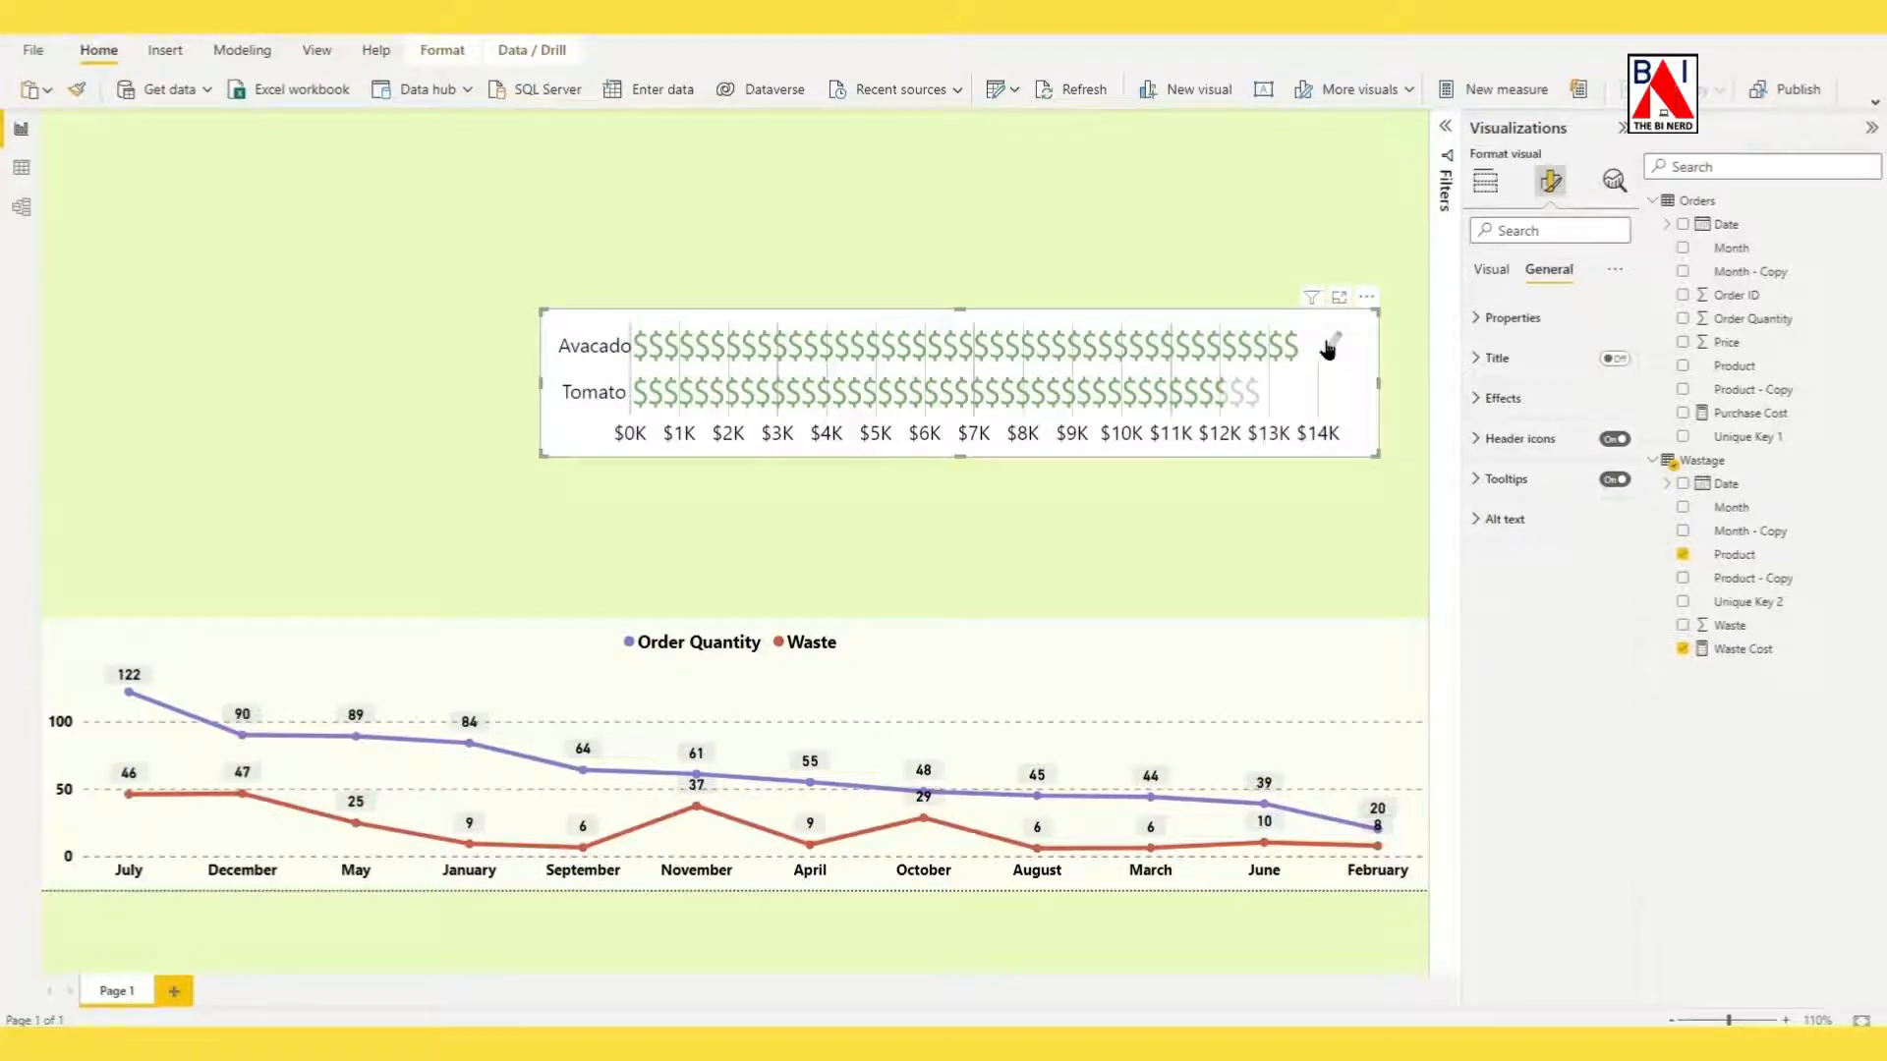
# Enable Value Color for the dollar signs, set it to red, and place the compact infographic directly above the line chart.
pyautogui.click(1330, 346)
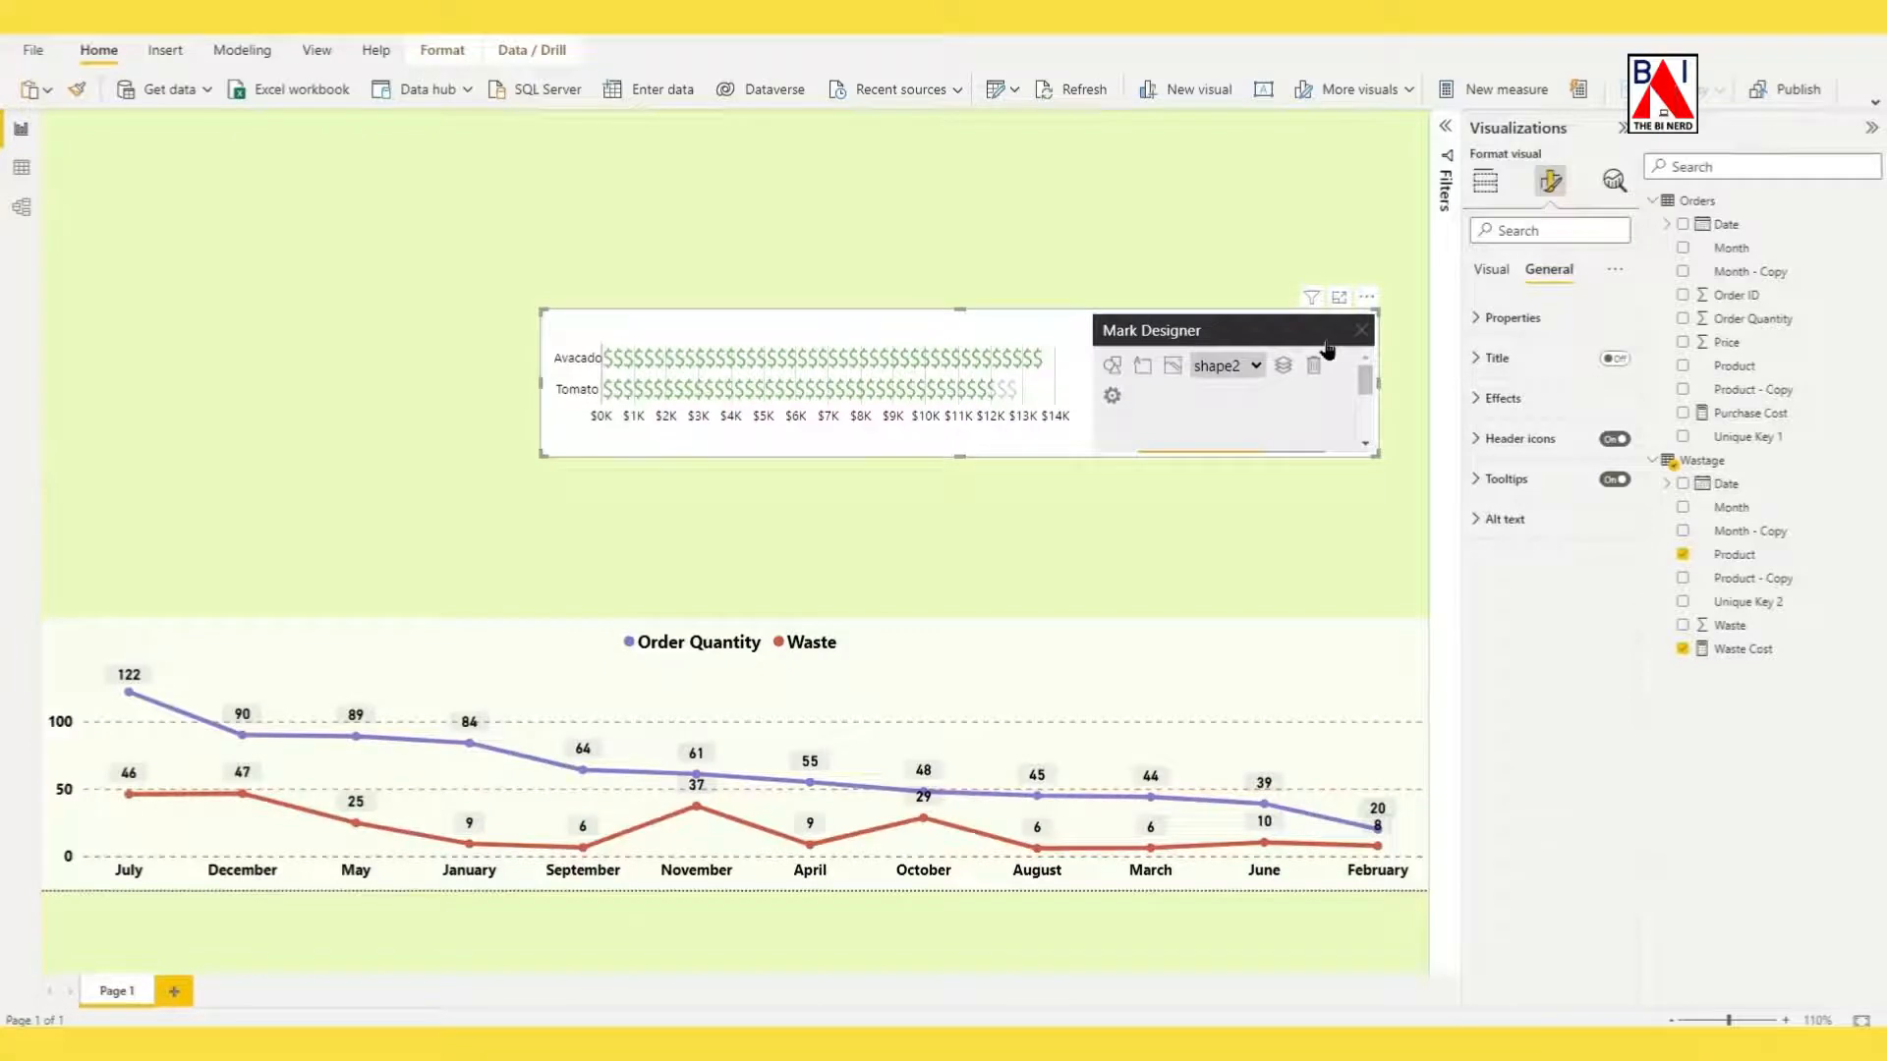
pyautogui.moveTo(959, 455); pyautogui.dragTo(995, 836)
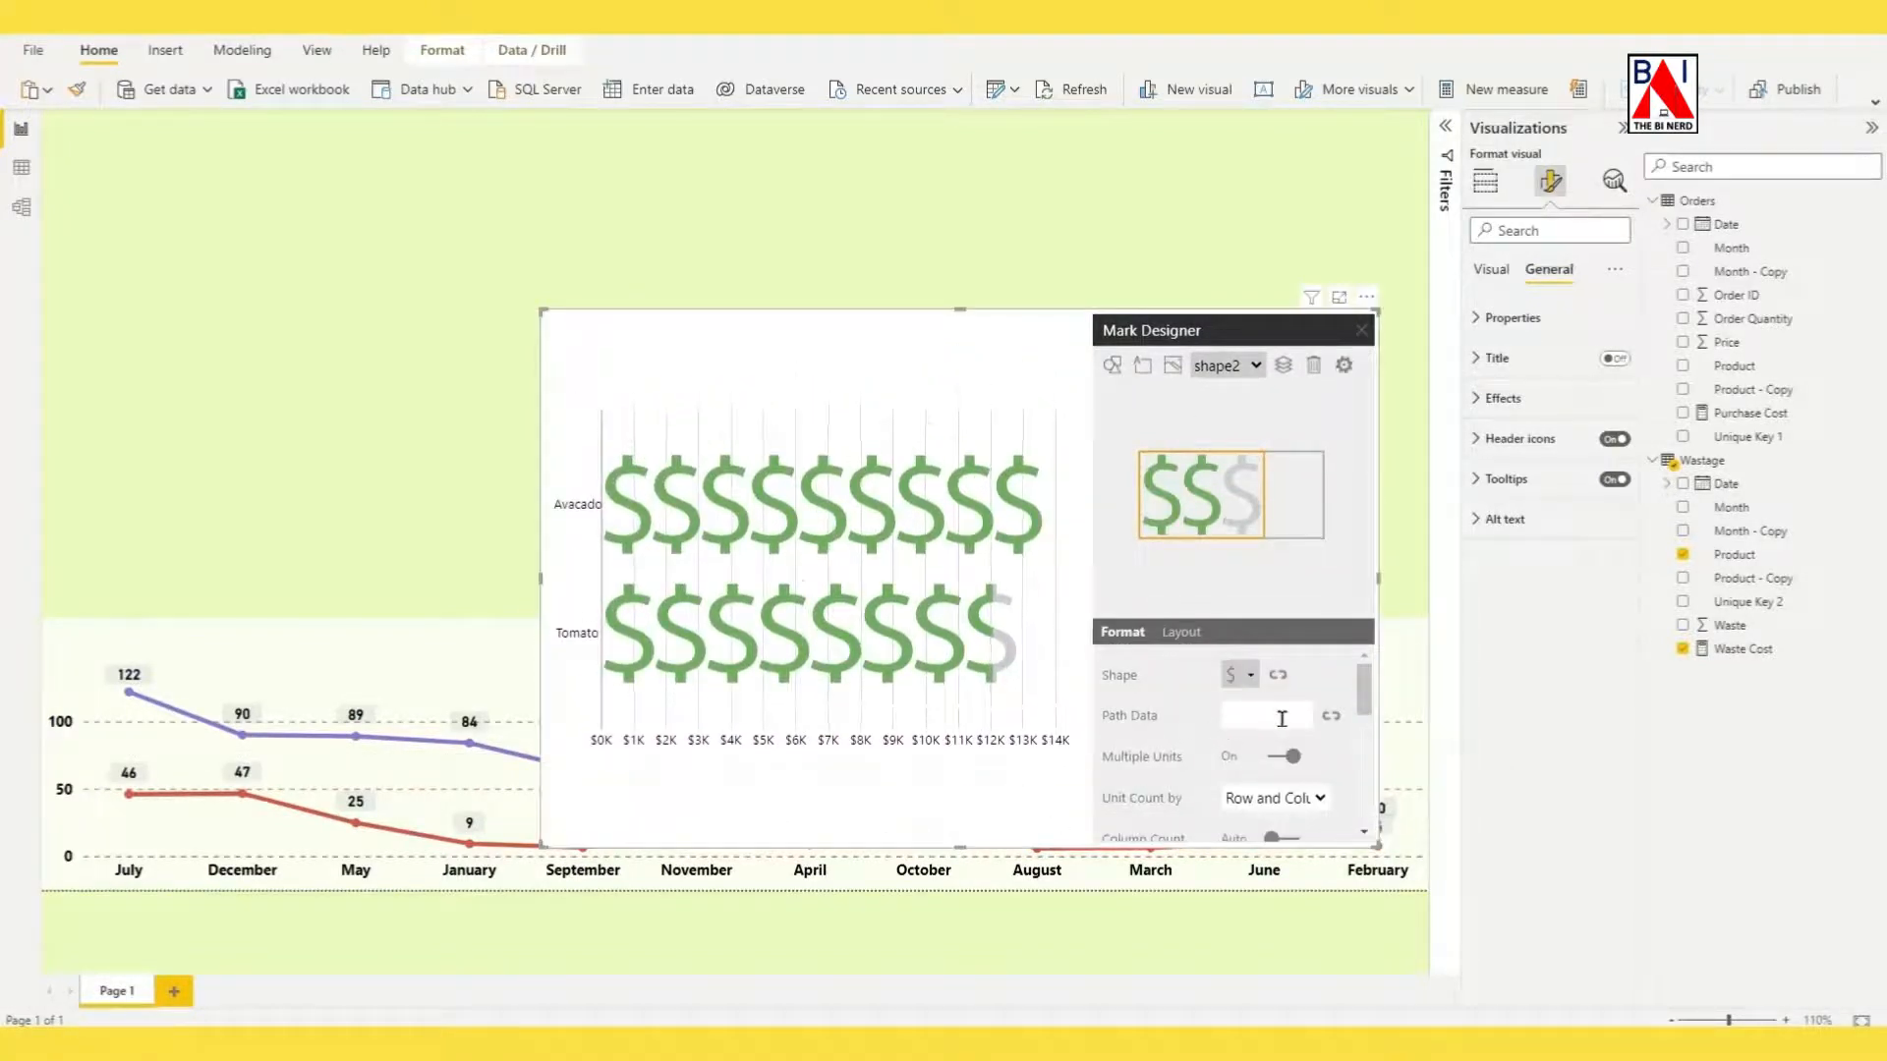
pyautogui.scroll(-1, 1278, 723)
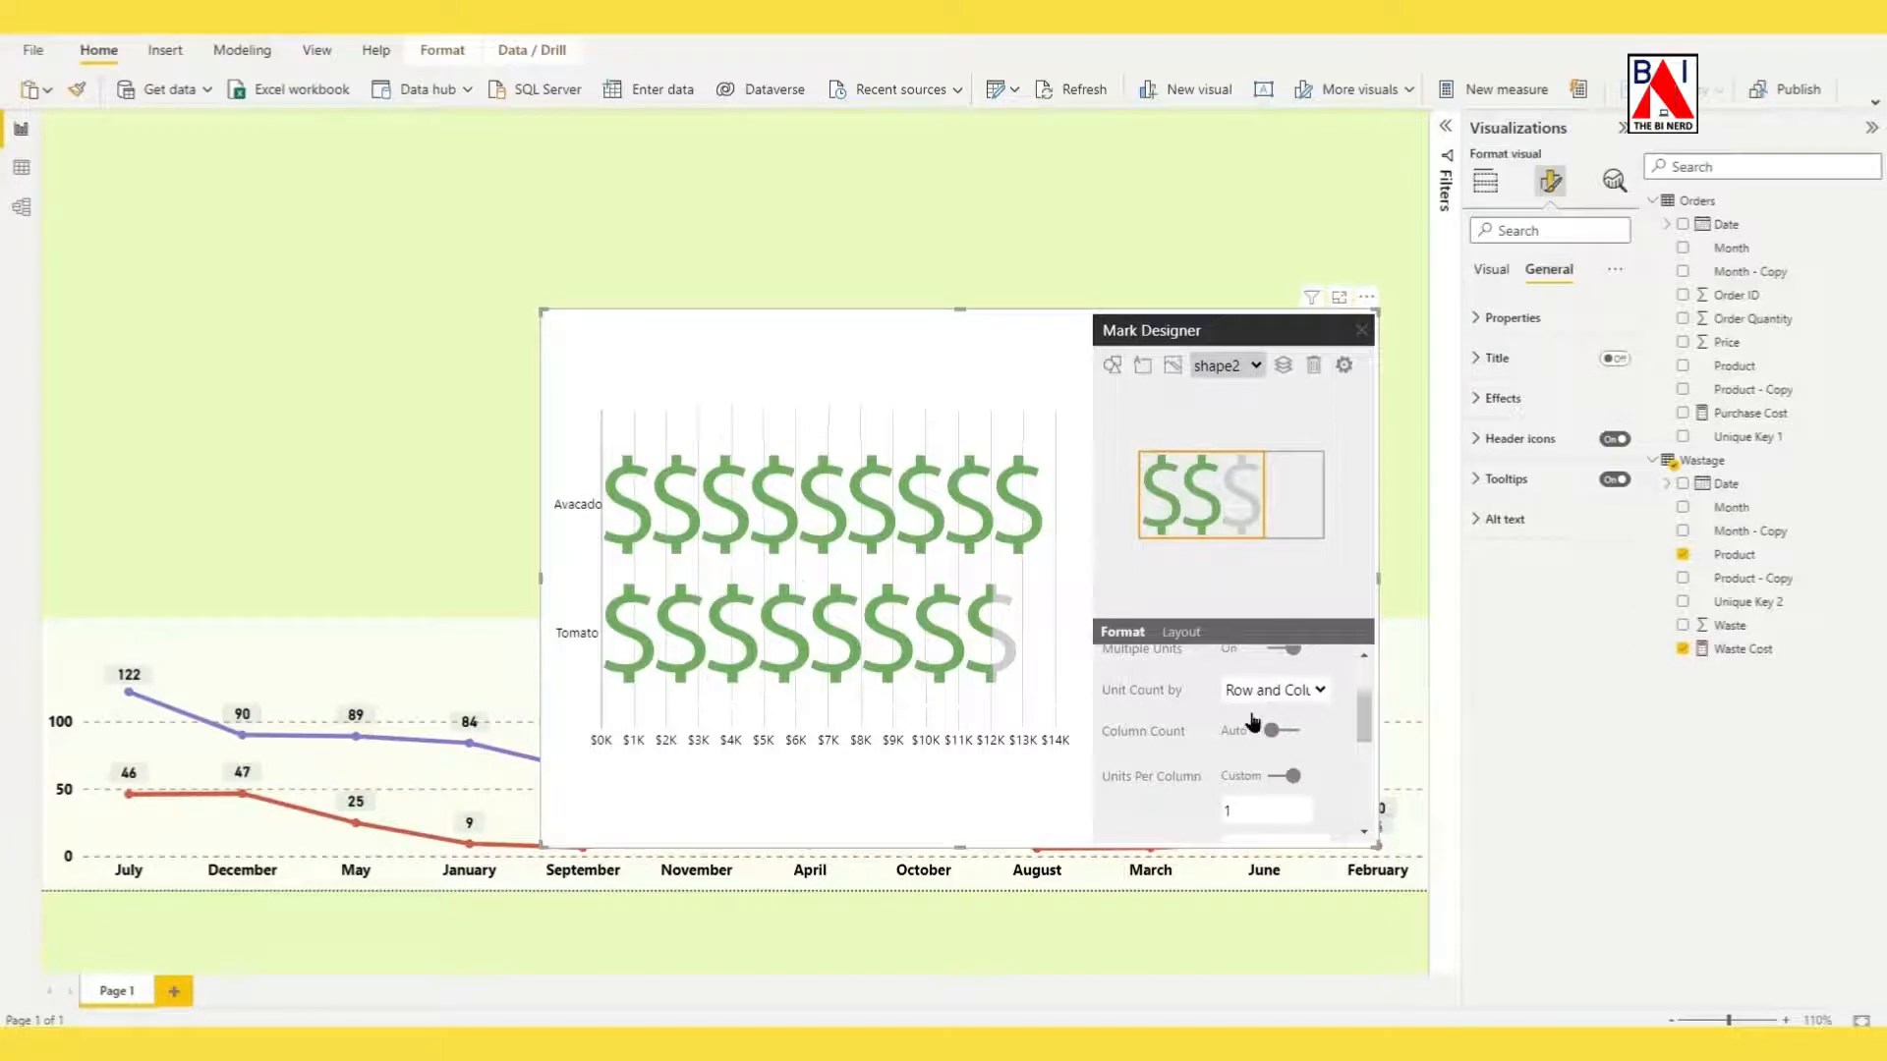
pyautogui.scroll(-3, 1250, 722)
pyautogui.click(1281, 717)
pyautogui.click(1244, 753)
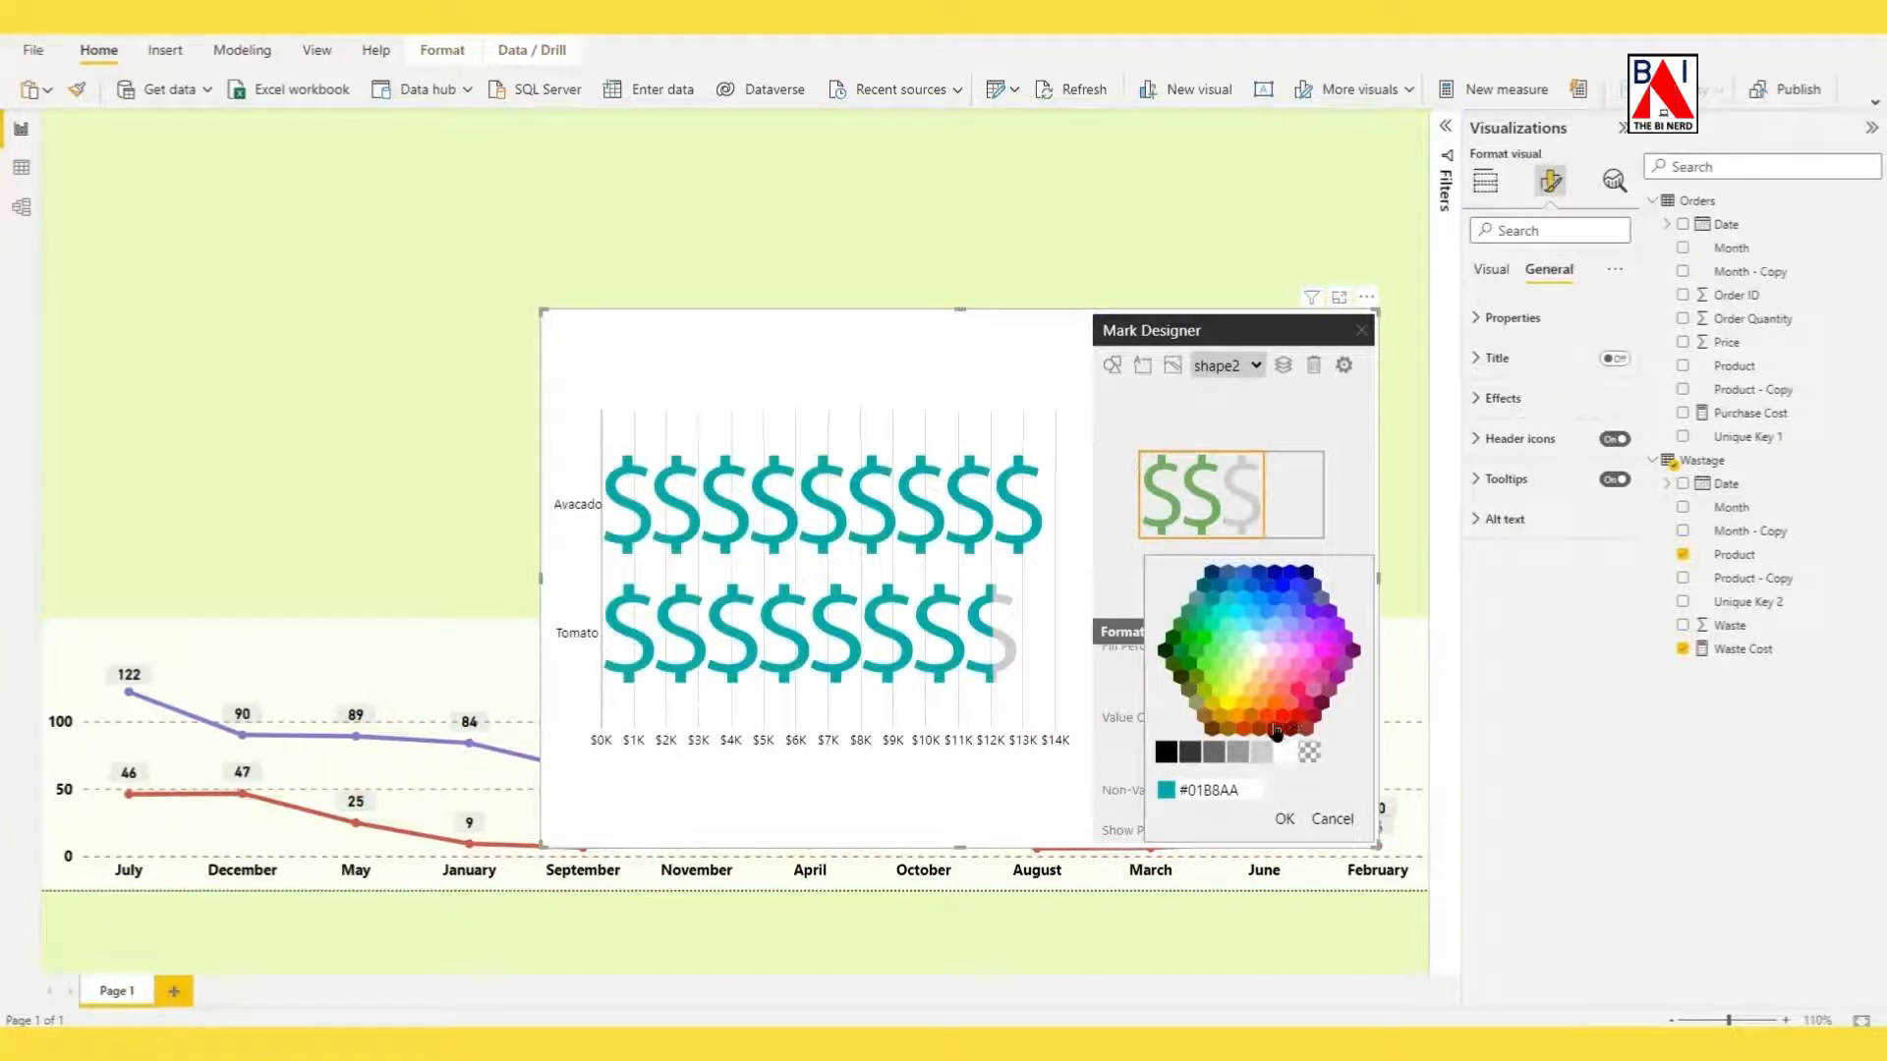
pyautogui.click(1275, 729)
pyautogui.click(1285, 819)
pyautogui.click(1361, 330)
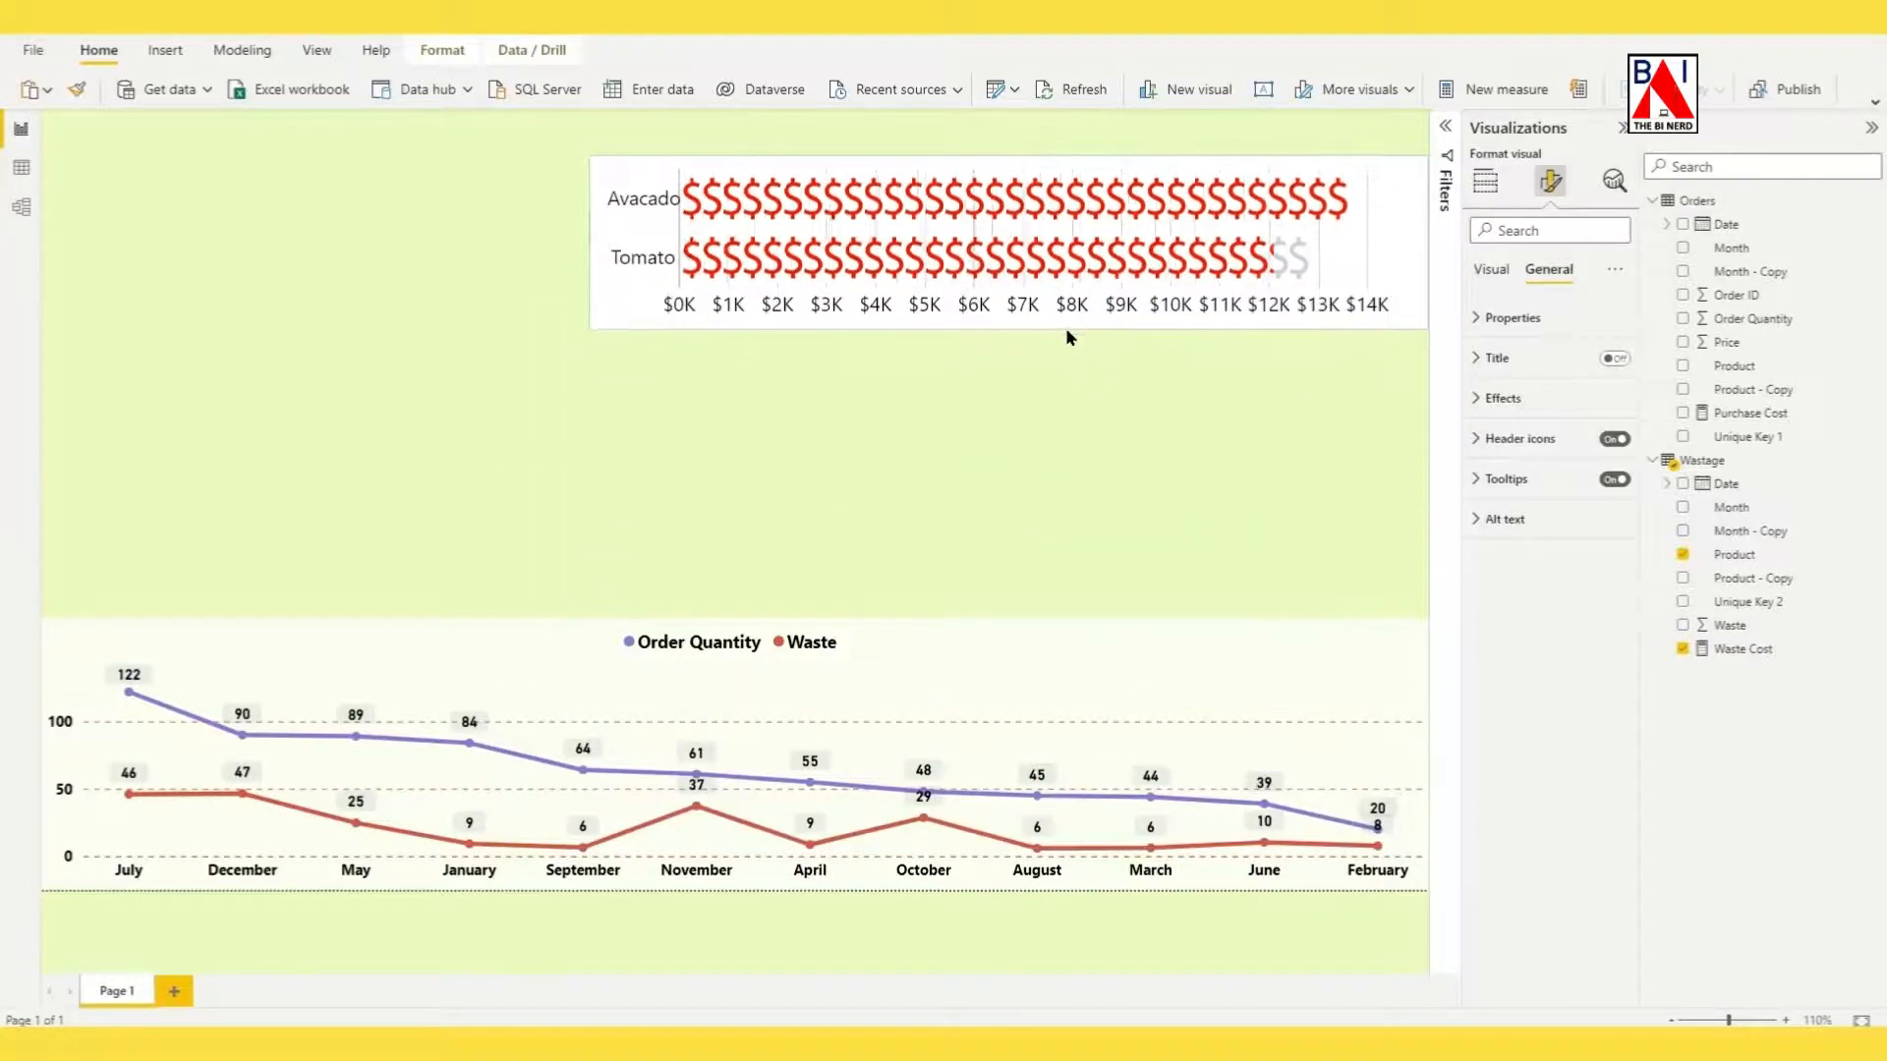
pyautogui.moveTo(942, 175); pyautogui.dragTo(957, 423)
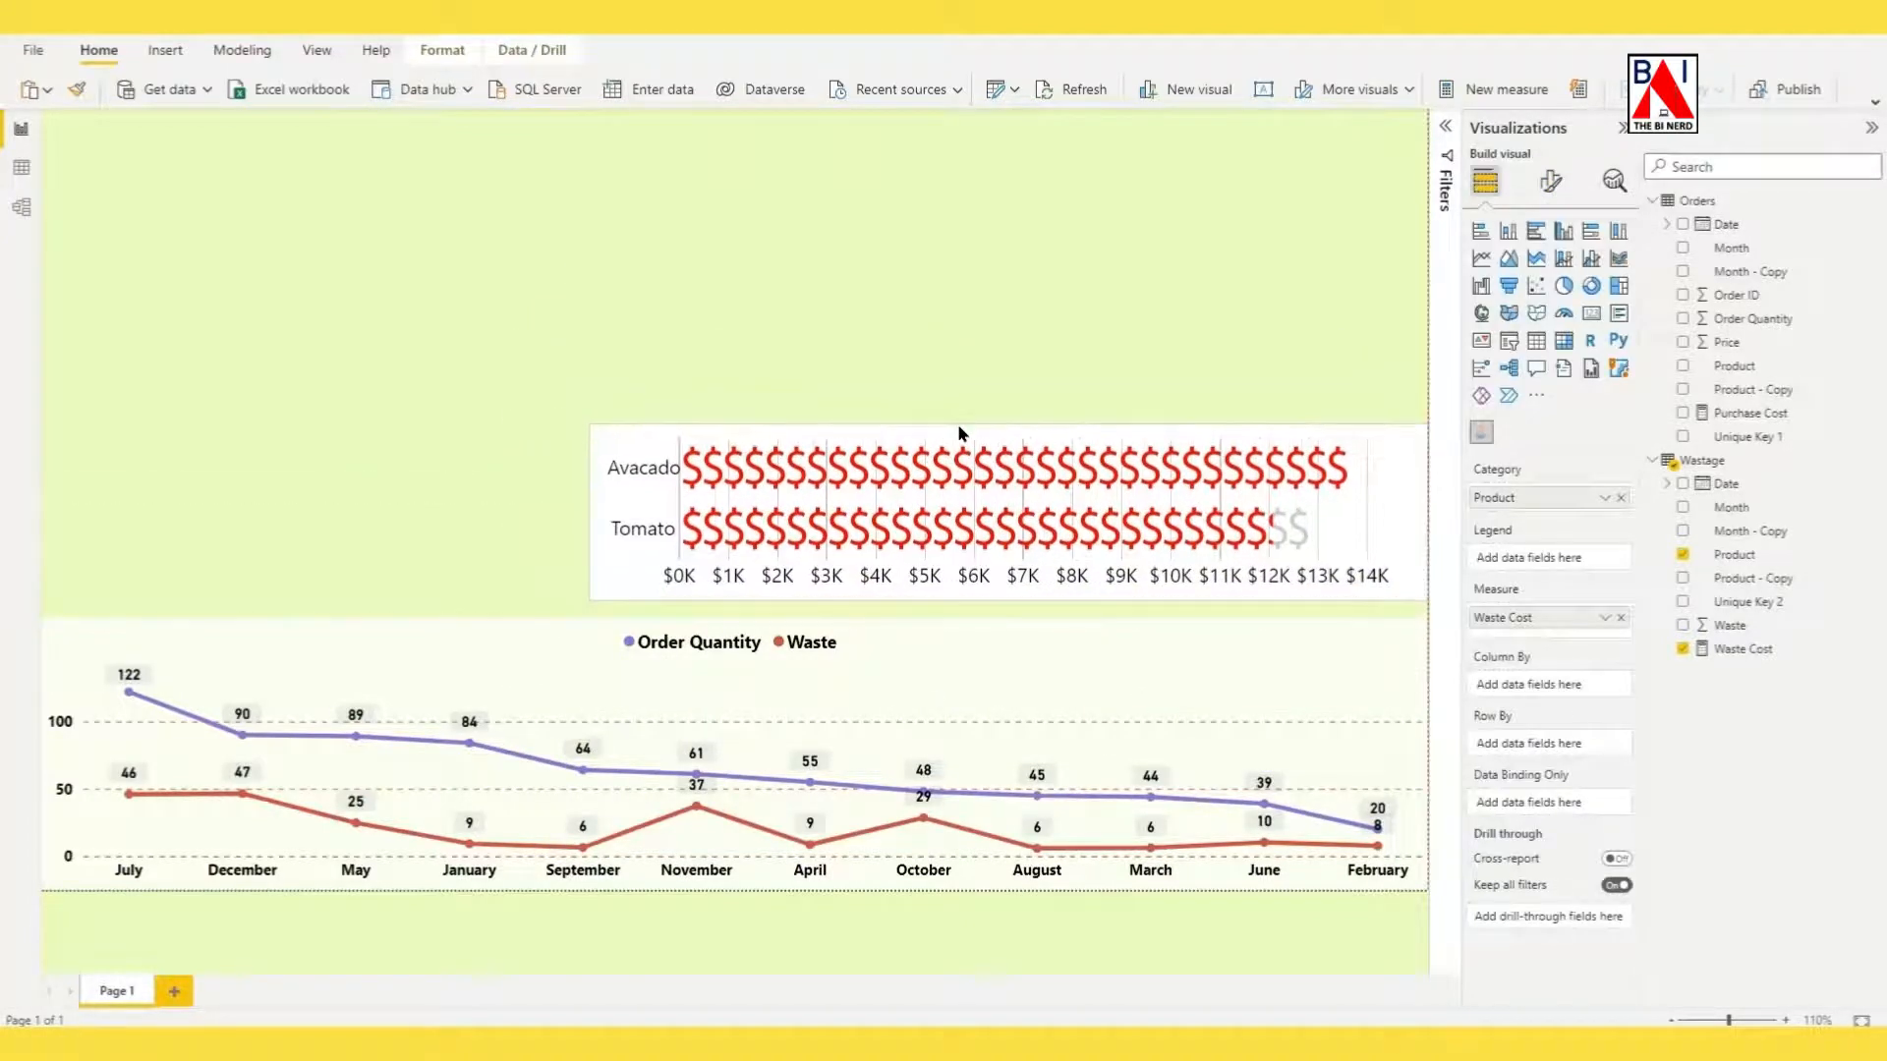
# Add a slicer for Date from the Orders table and set its style to Between.
pyautogui.click(961, 330)
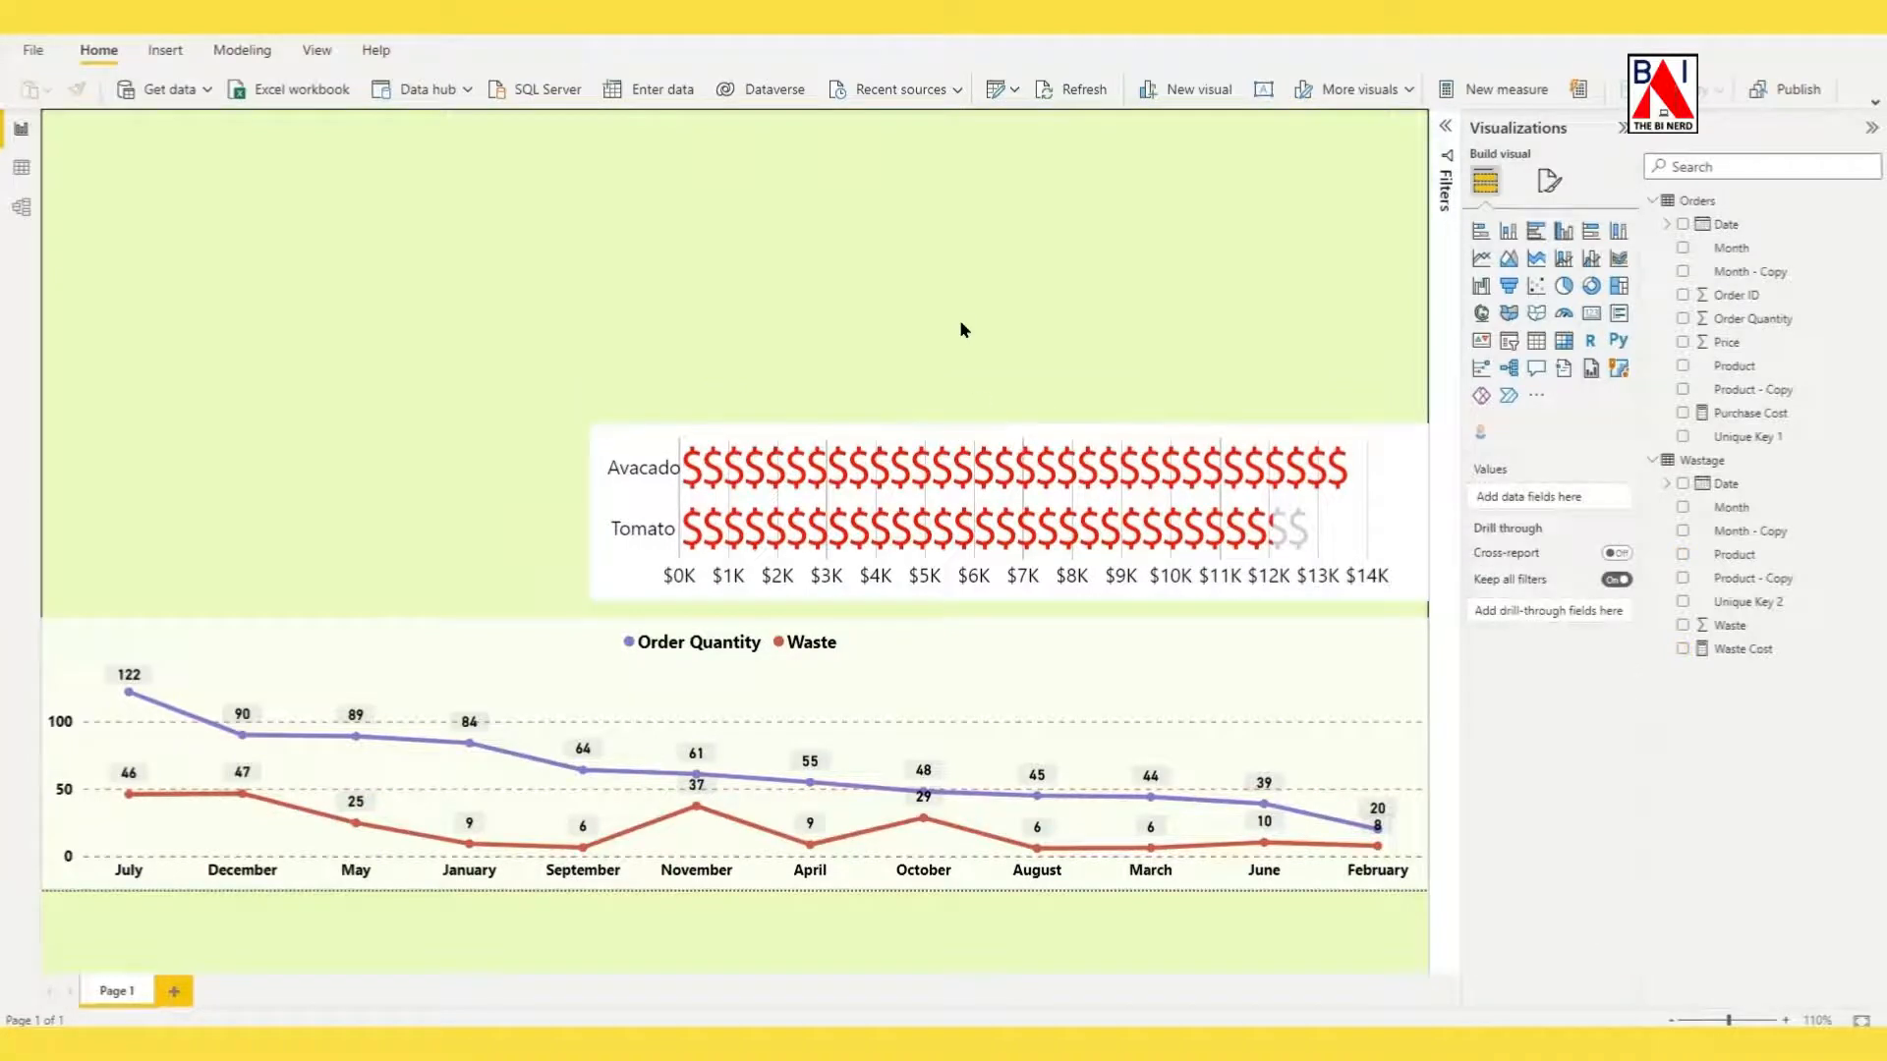
pyautogui.click(1509, 342)
pyautogui.click(1684, 226)
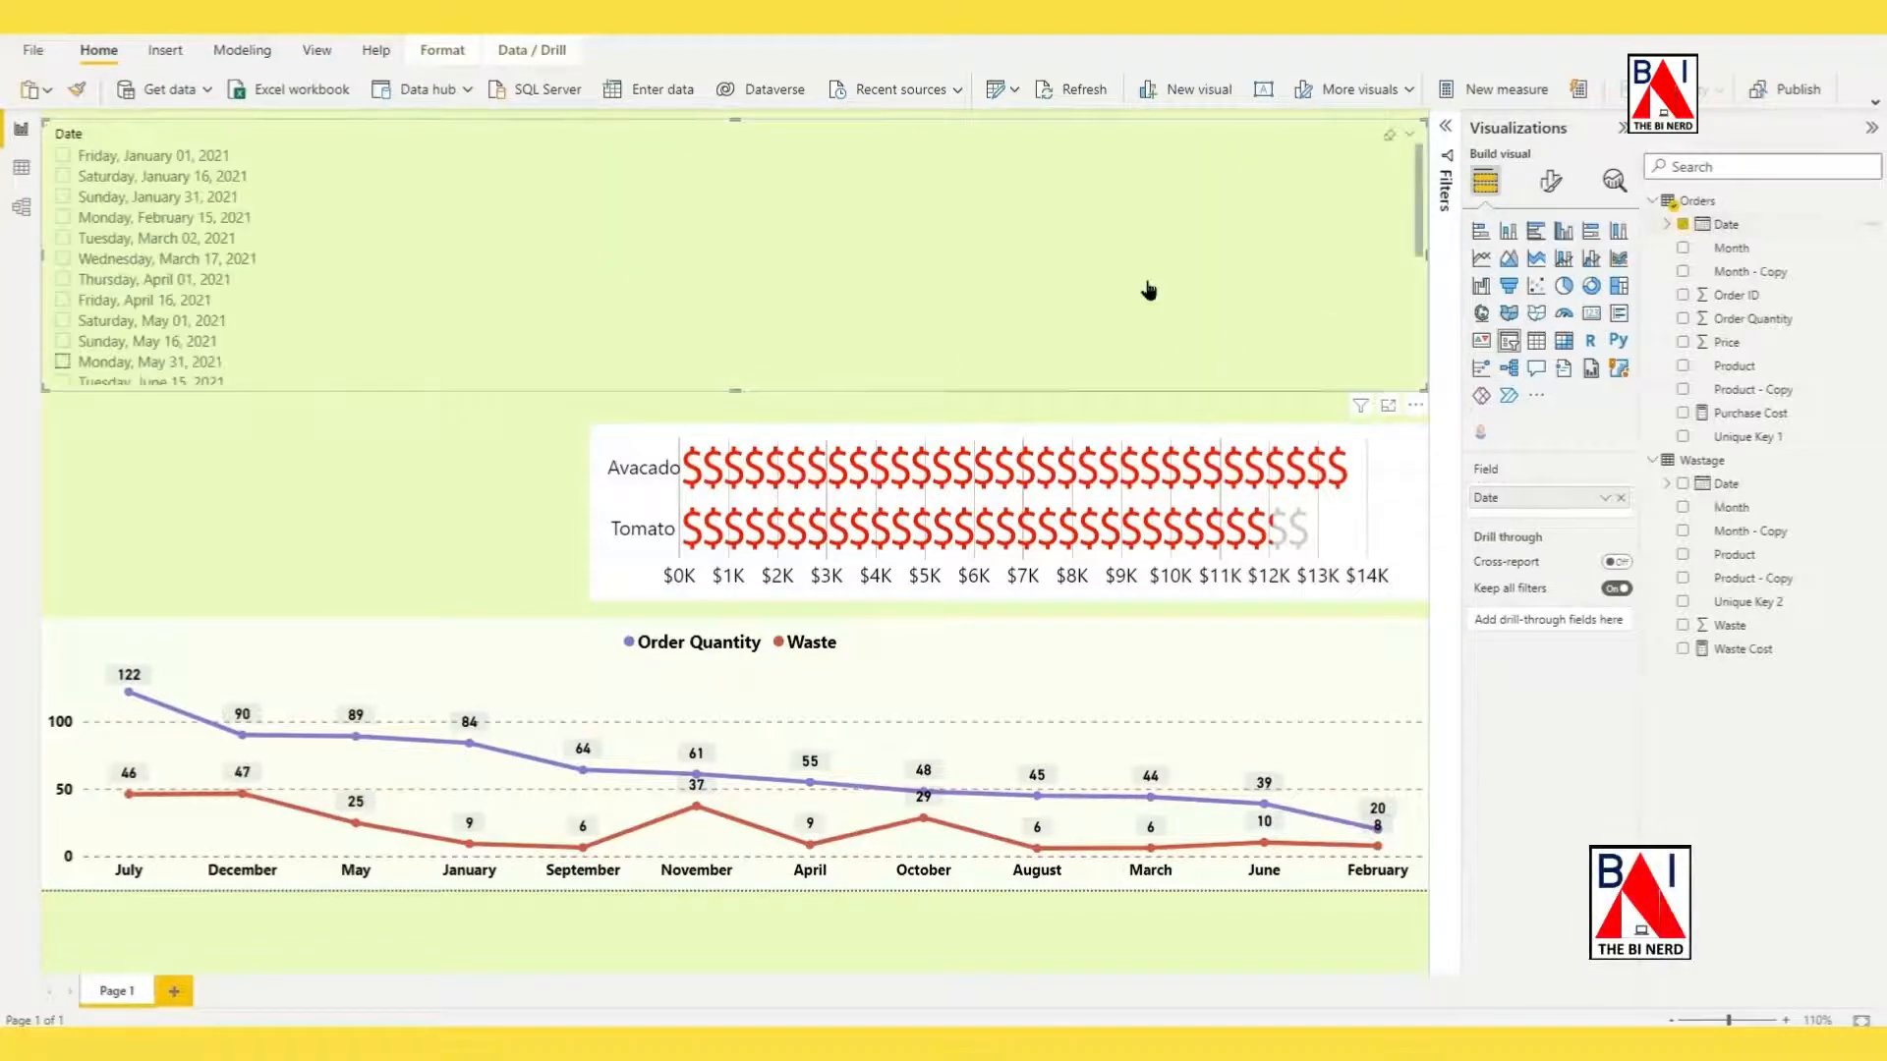
pyautogui.click(1410, 134)
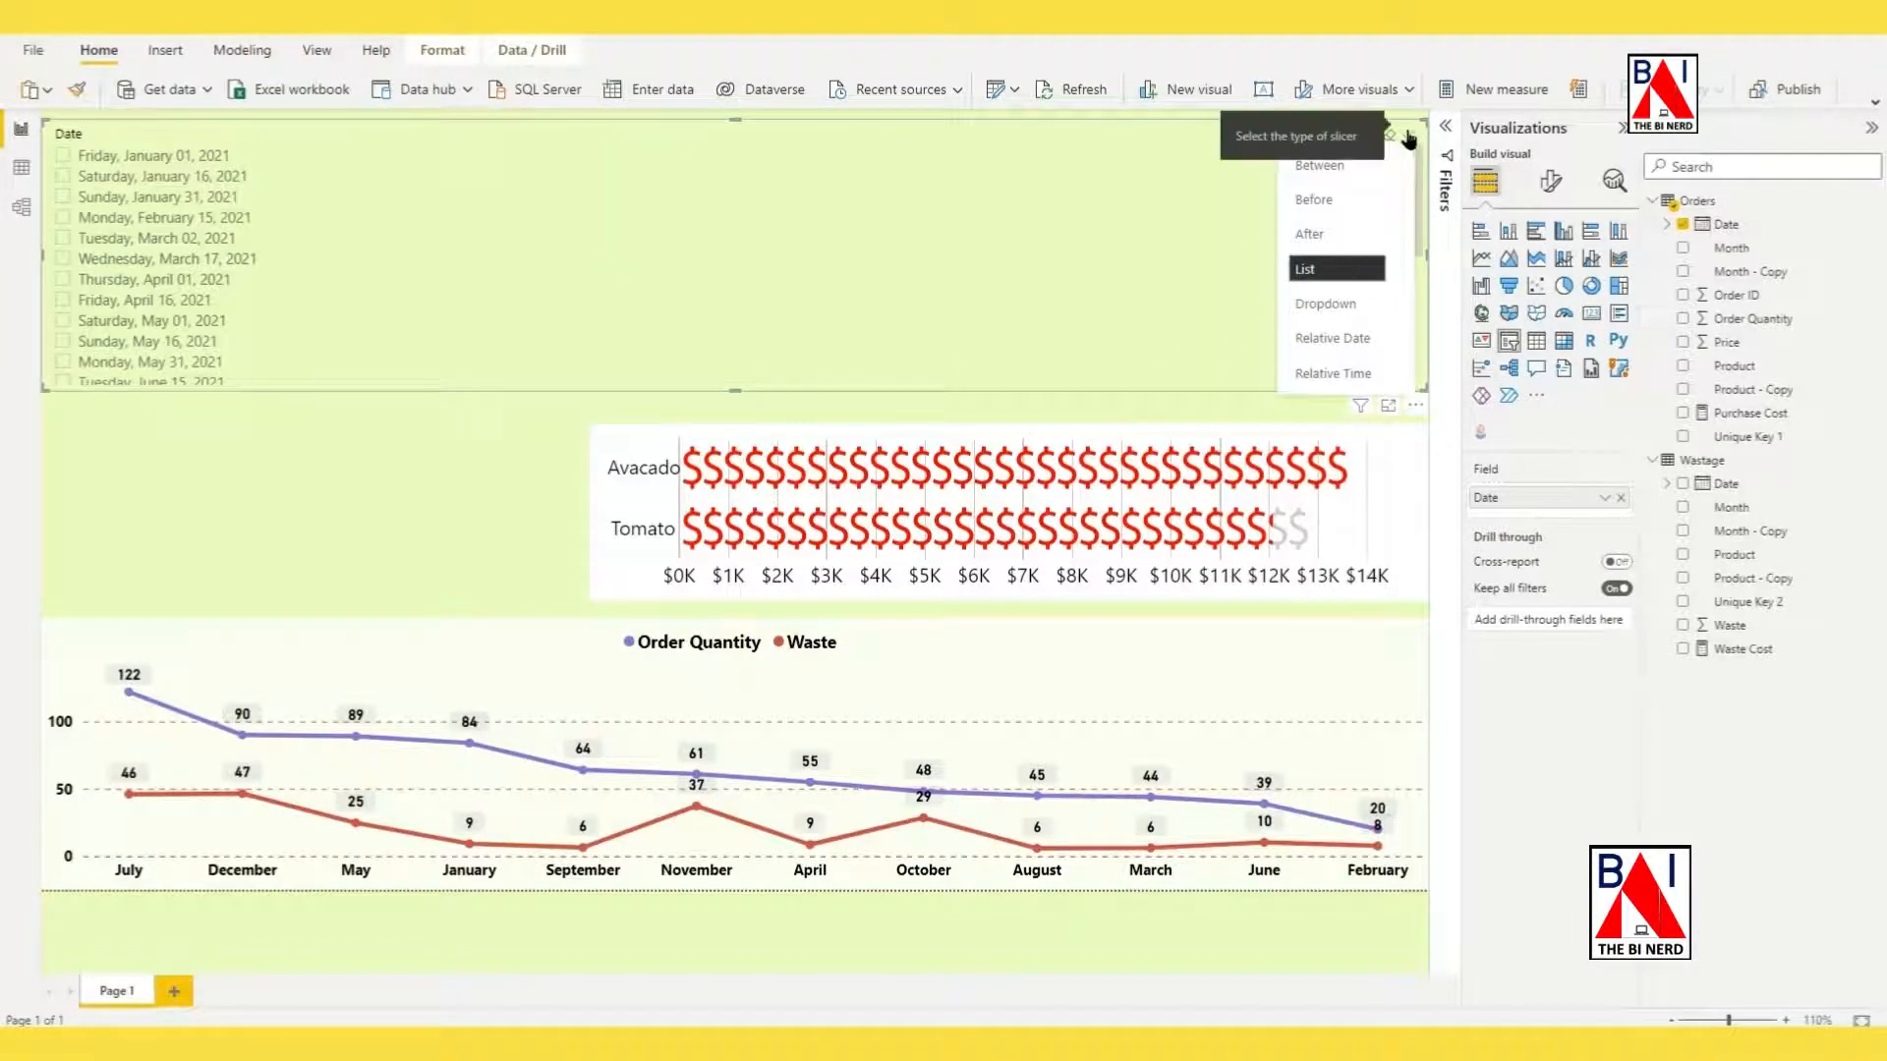
pyautogui.click(1361, 168)
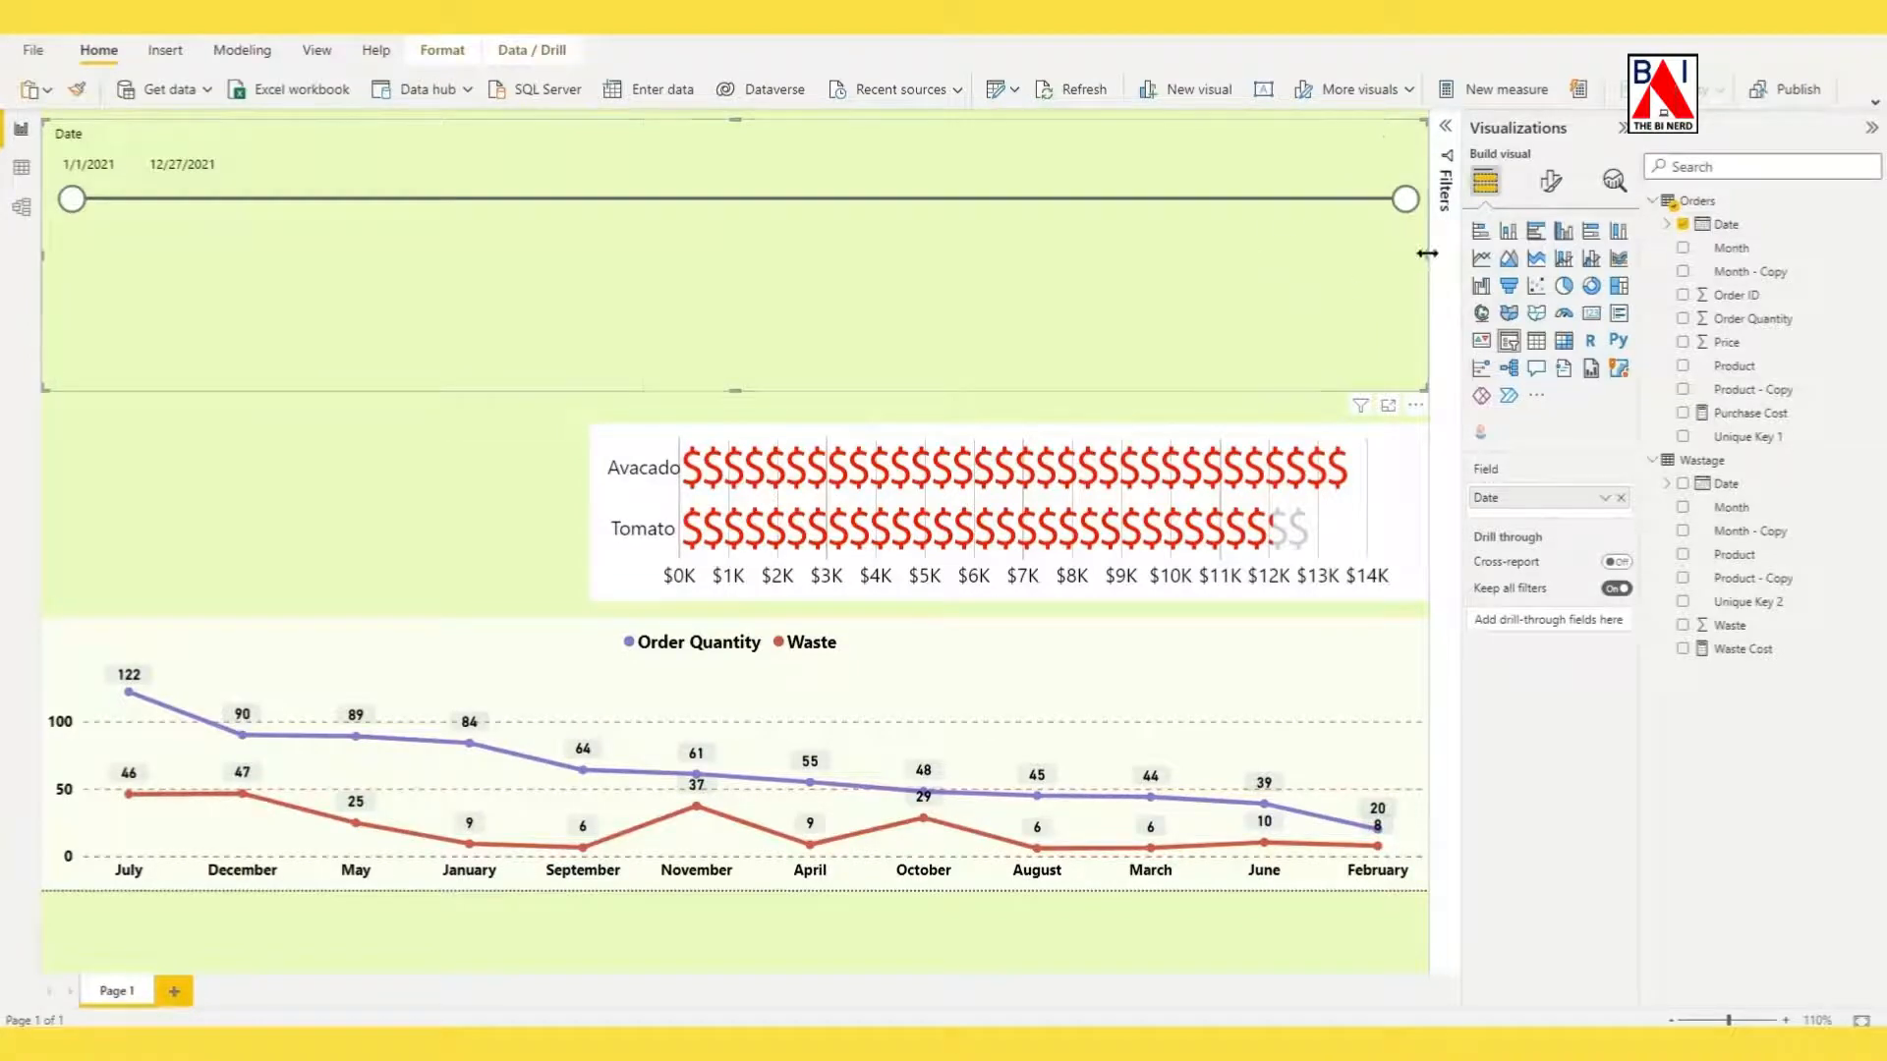
# Narrow the date slicer to less than half the page width and turn off its slicer header.
pyautogui.moveTo(1425, 246); pyautogui.dragTo(1224, 364)
pyautogui.click(1551, 180)
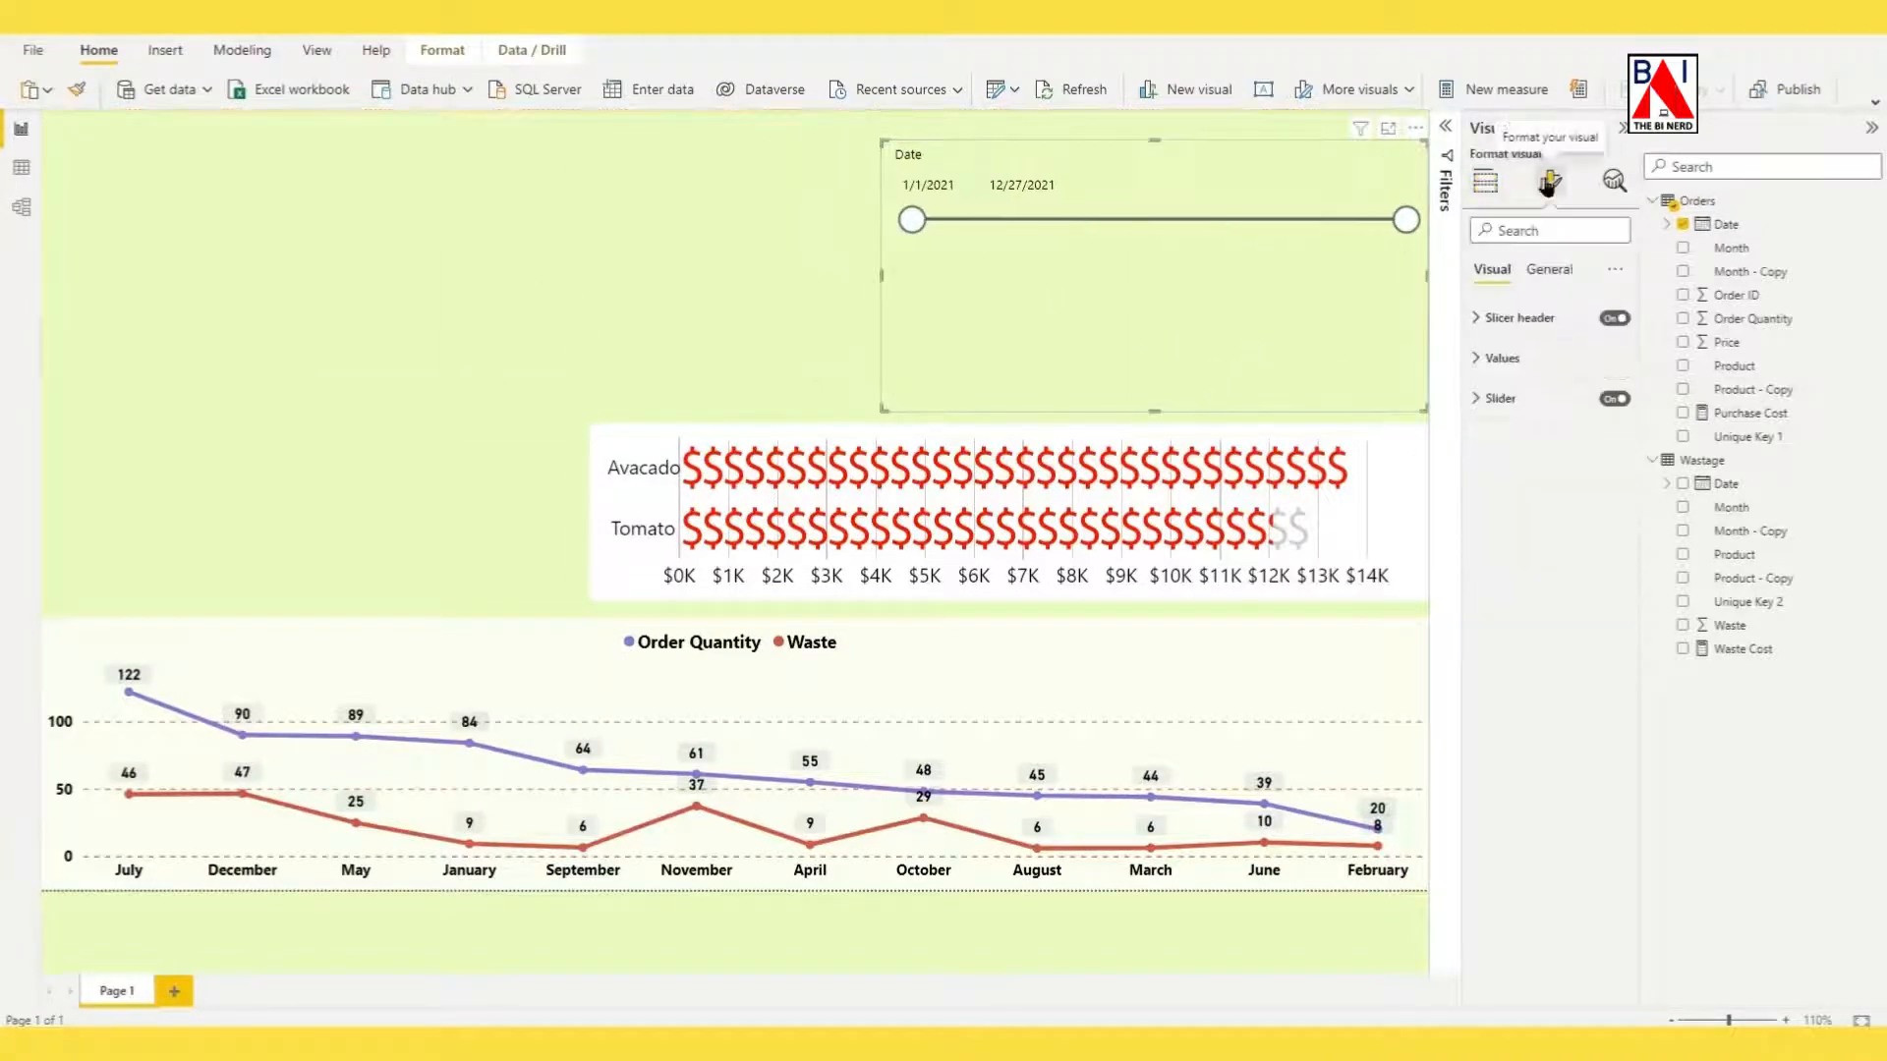
pyautogui.click(1615, 317)
# Format the slicer's date values in bold at font size 12 with a white background.
pyautogui.click(1477, 359)
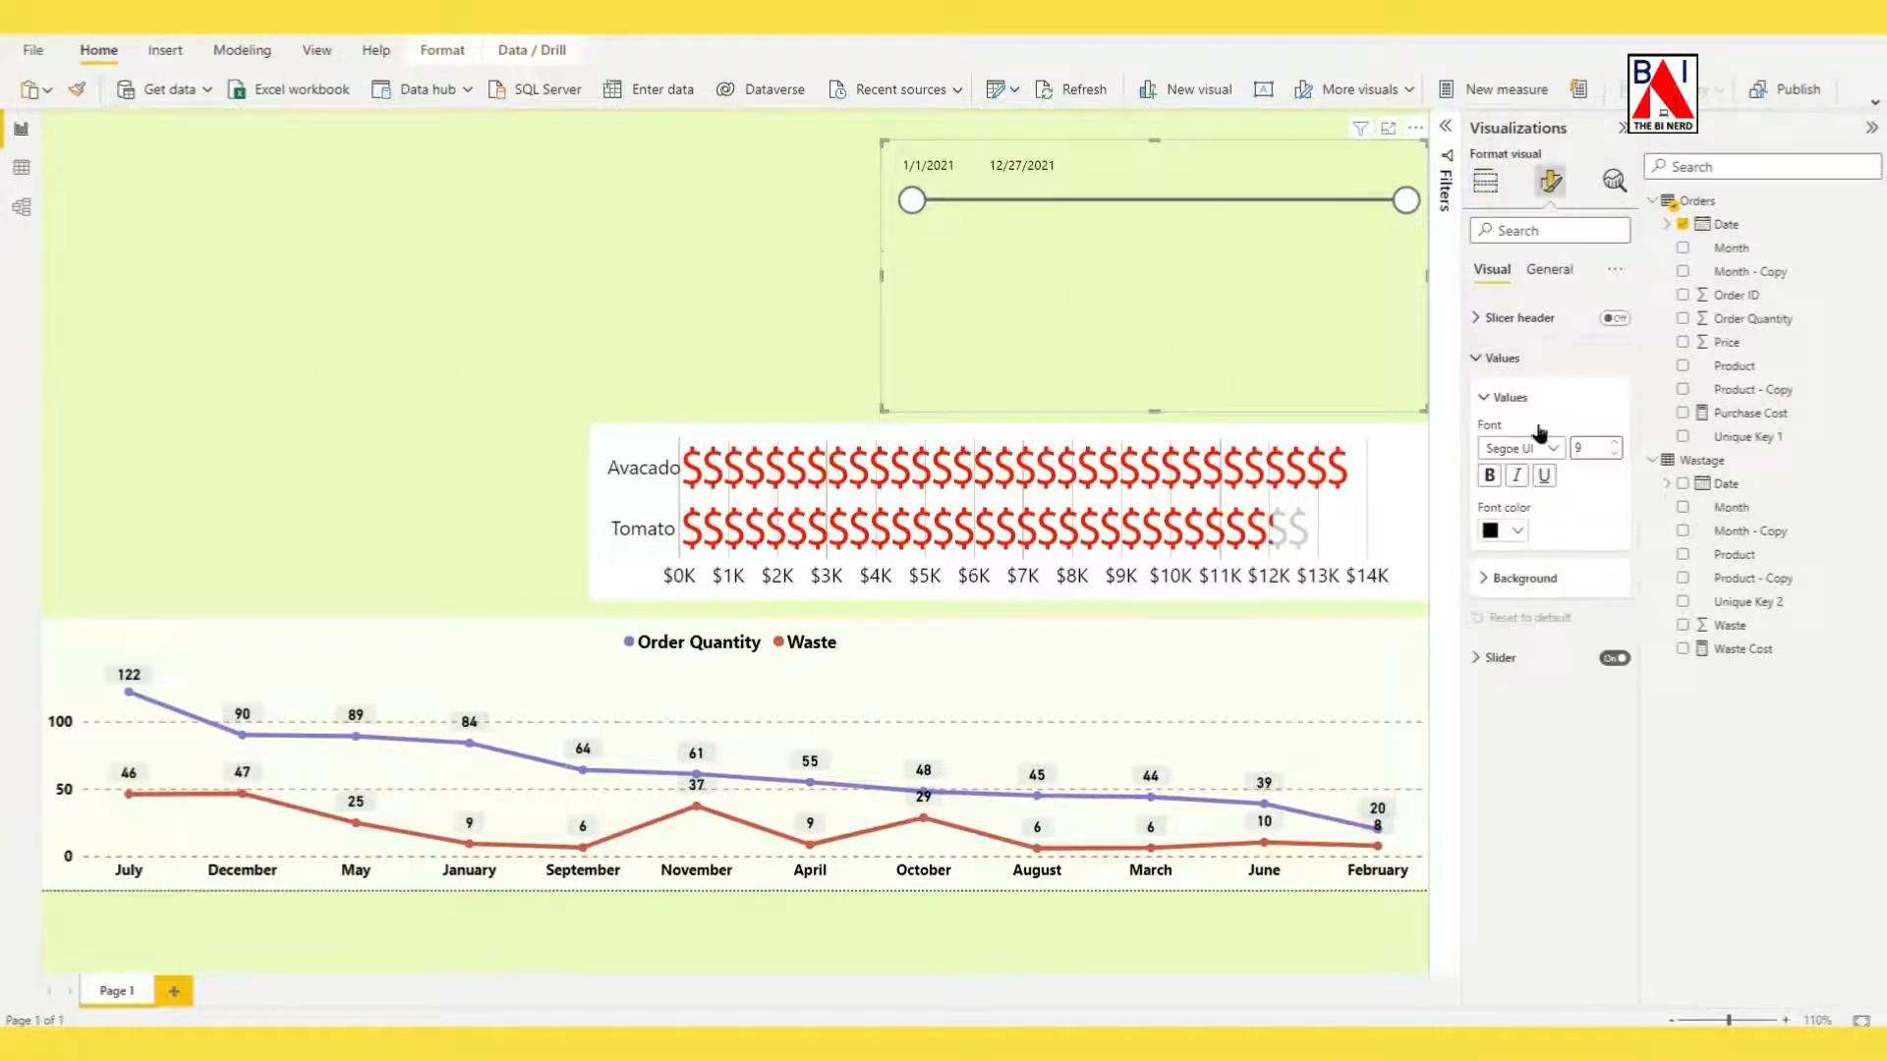
pyautogui.click(1613, 443)
pyautogui.click(1614, 443)
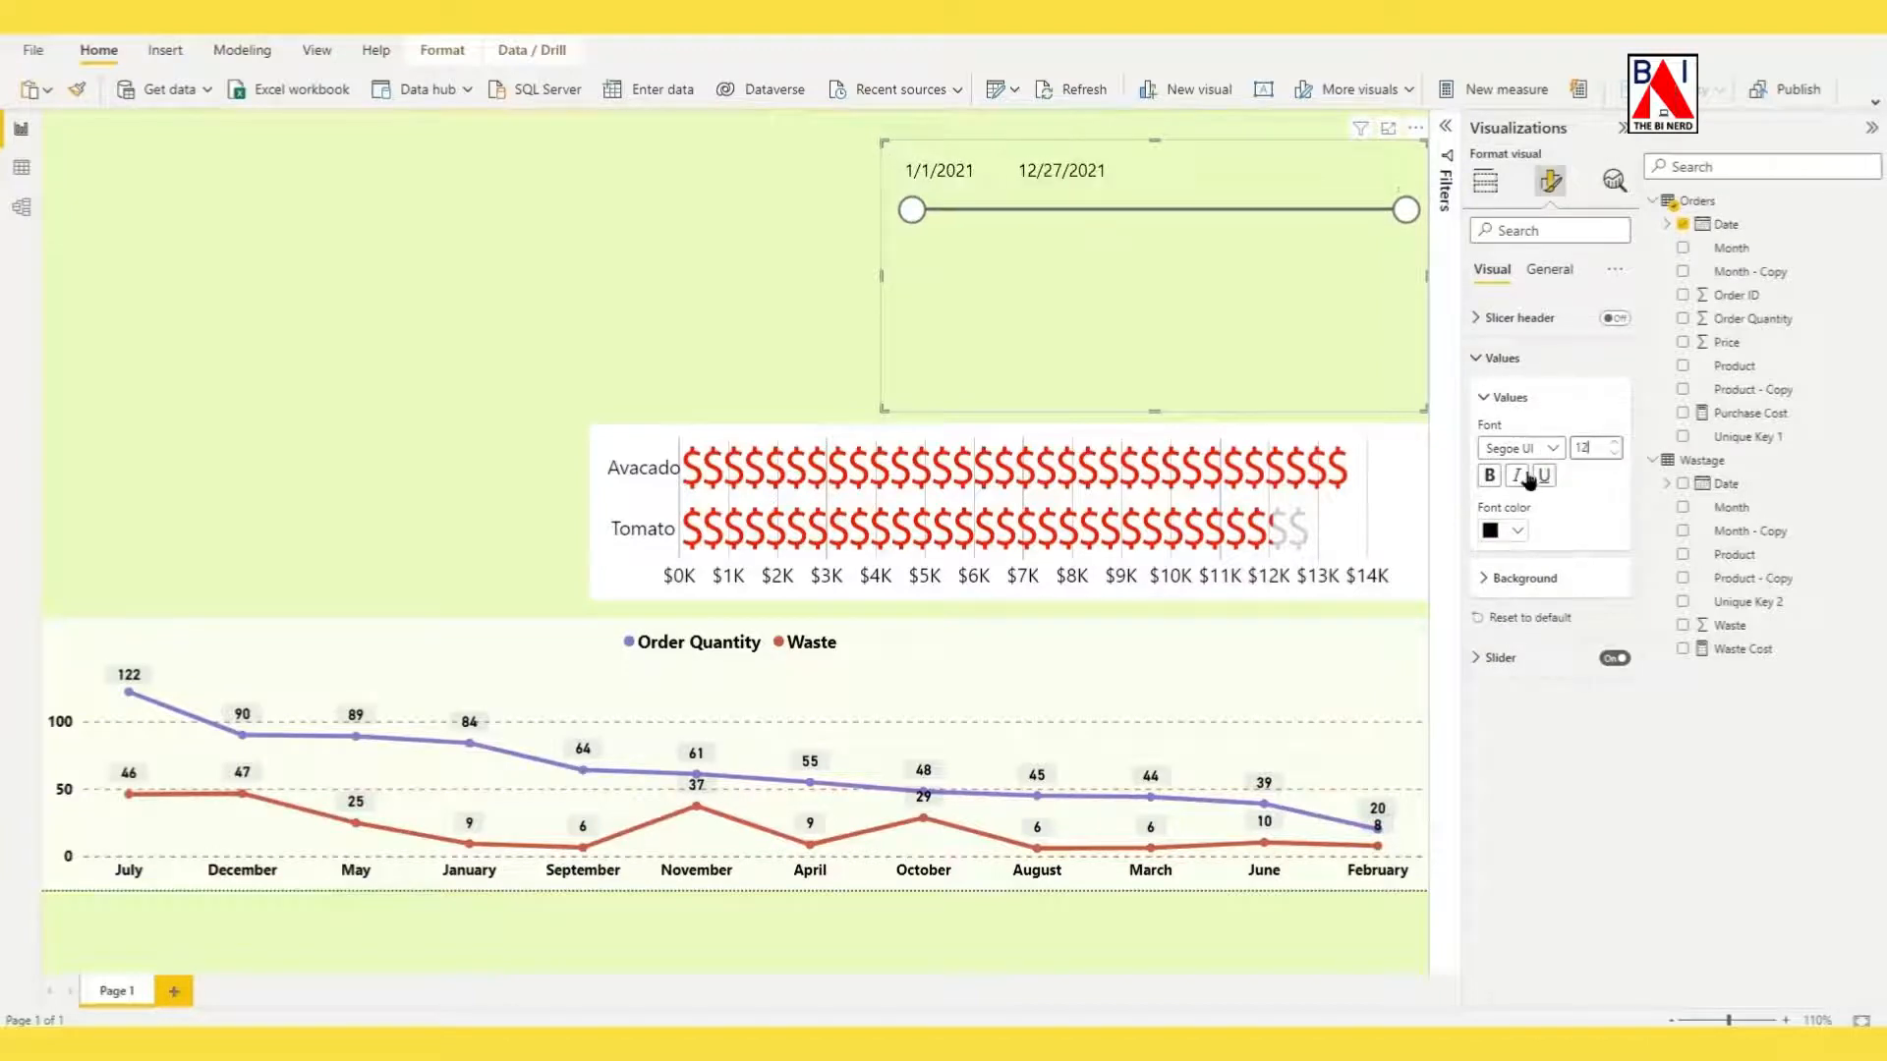
pyautogui.click(1489, 475)
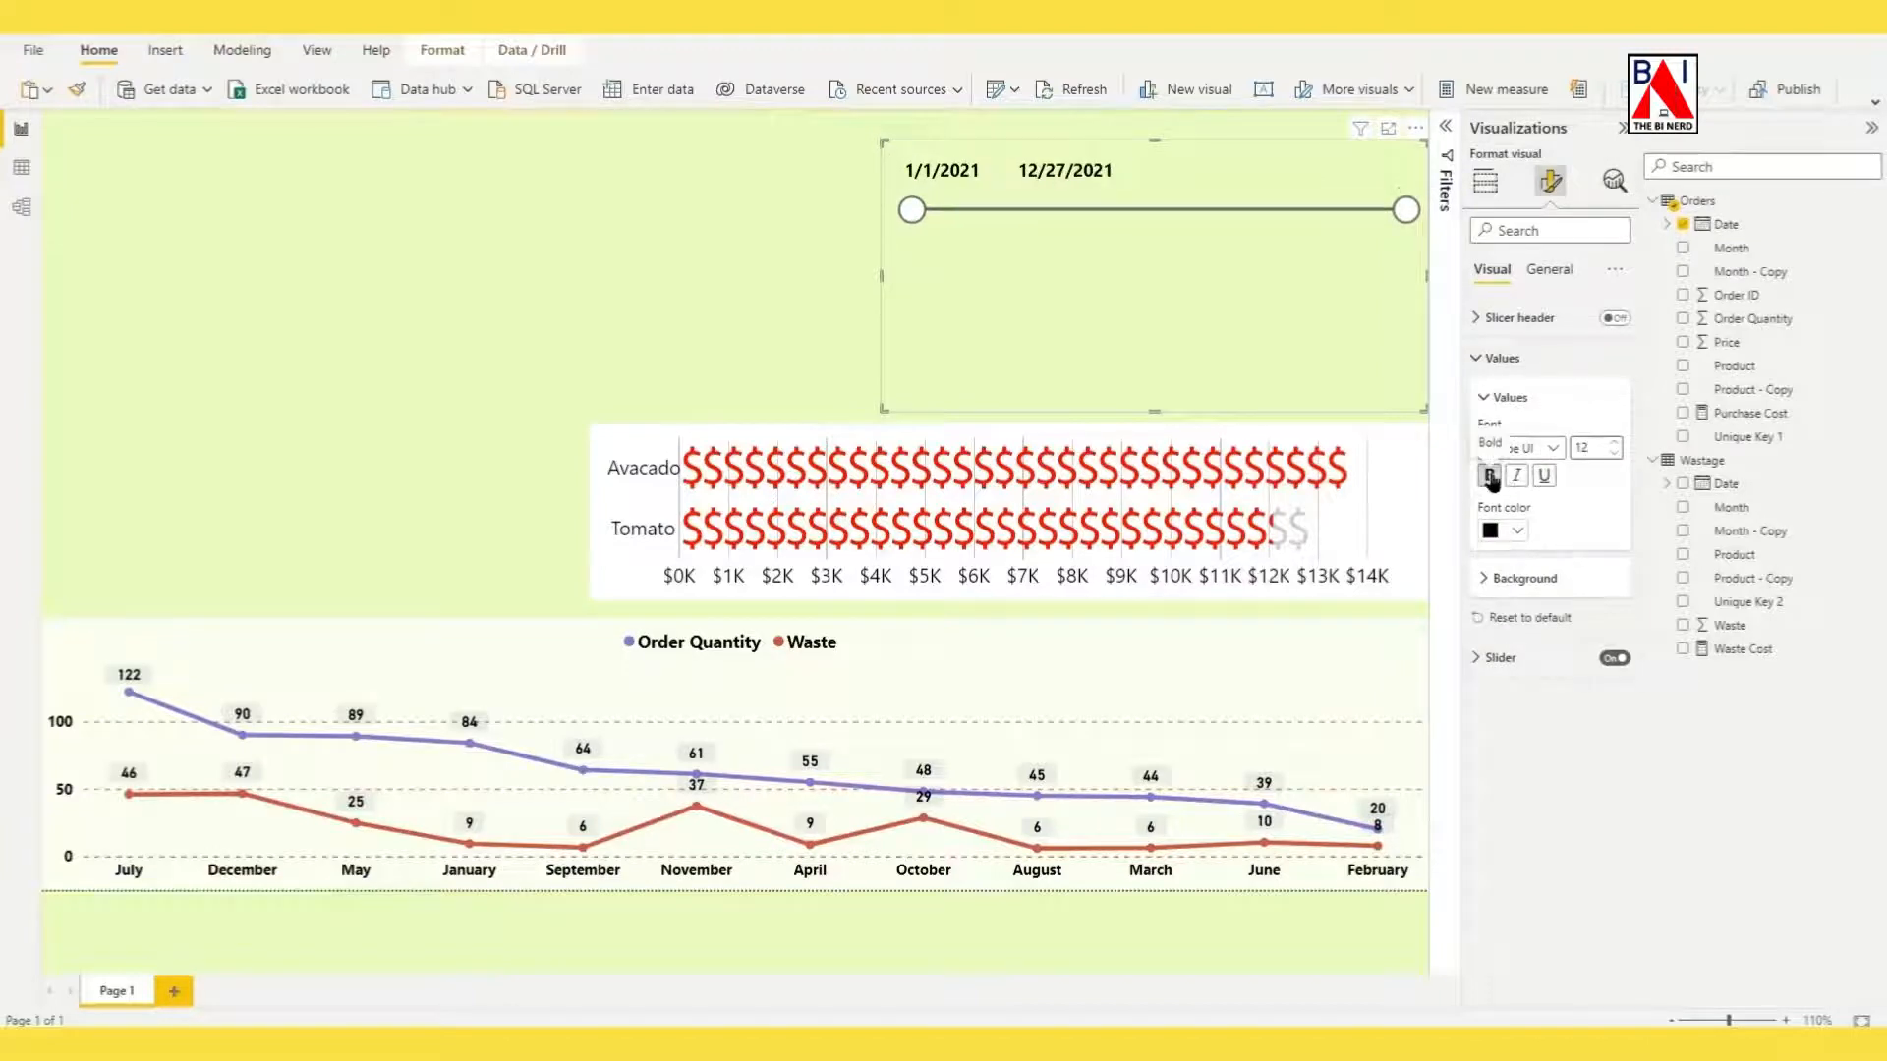
pyautogui.click(1486, 582)
pyautogui.click(1516, 632)
pyautogui.click(1504, 699)
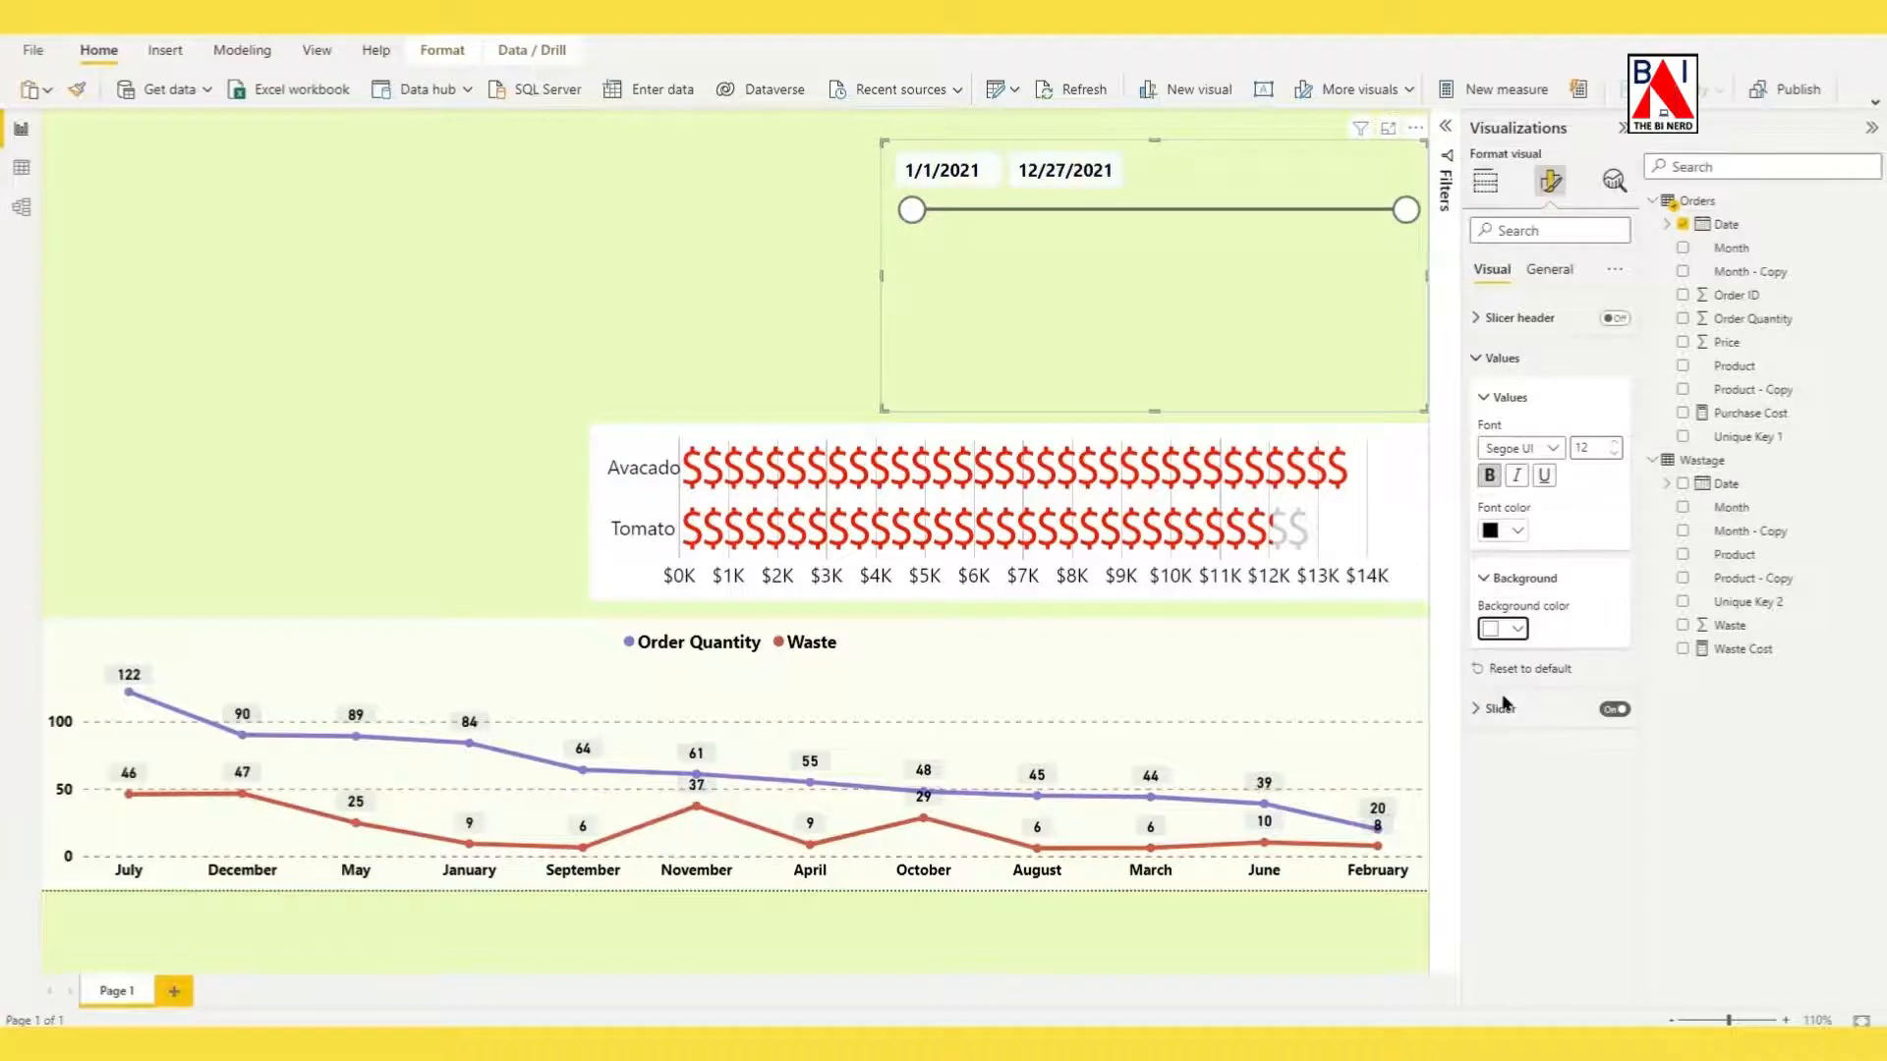
pyautogui.click(1485, 399)
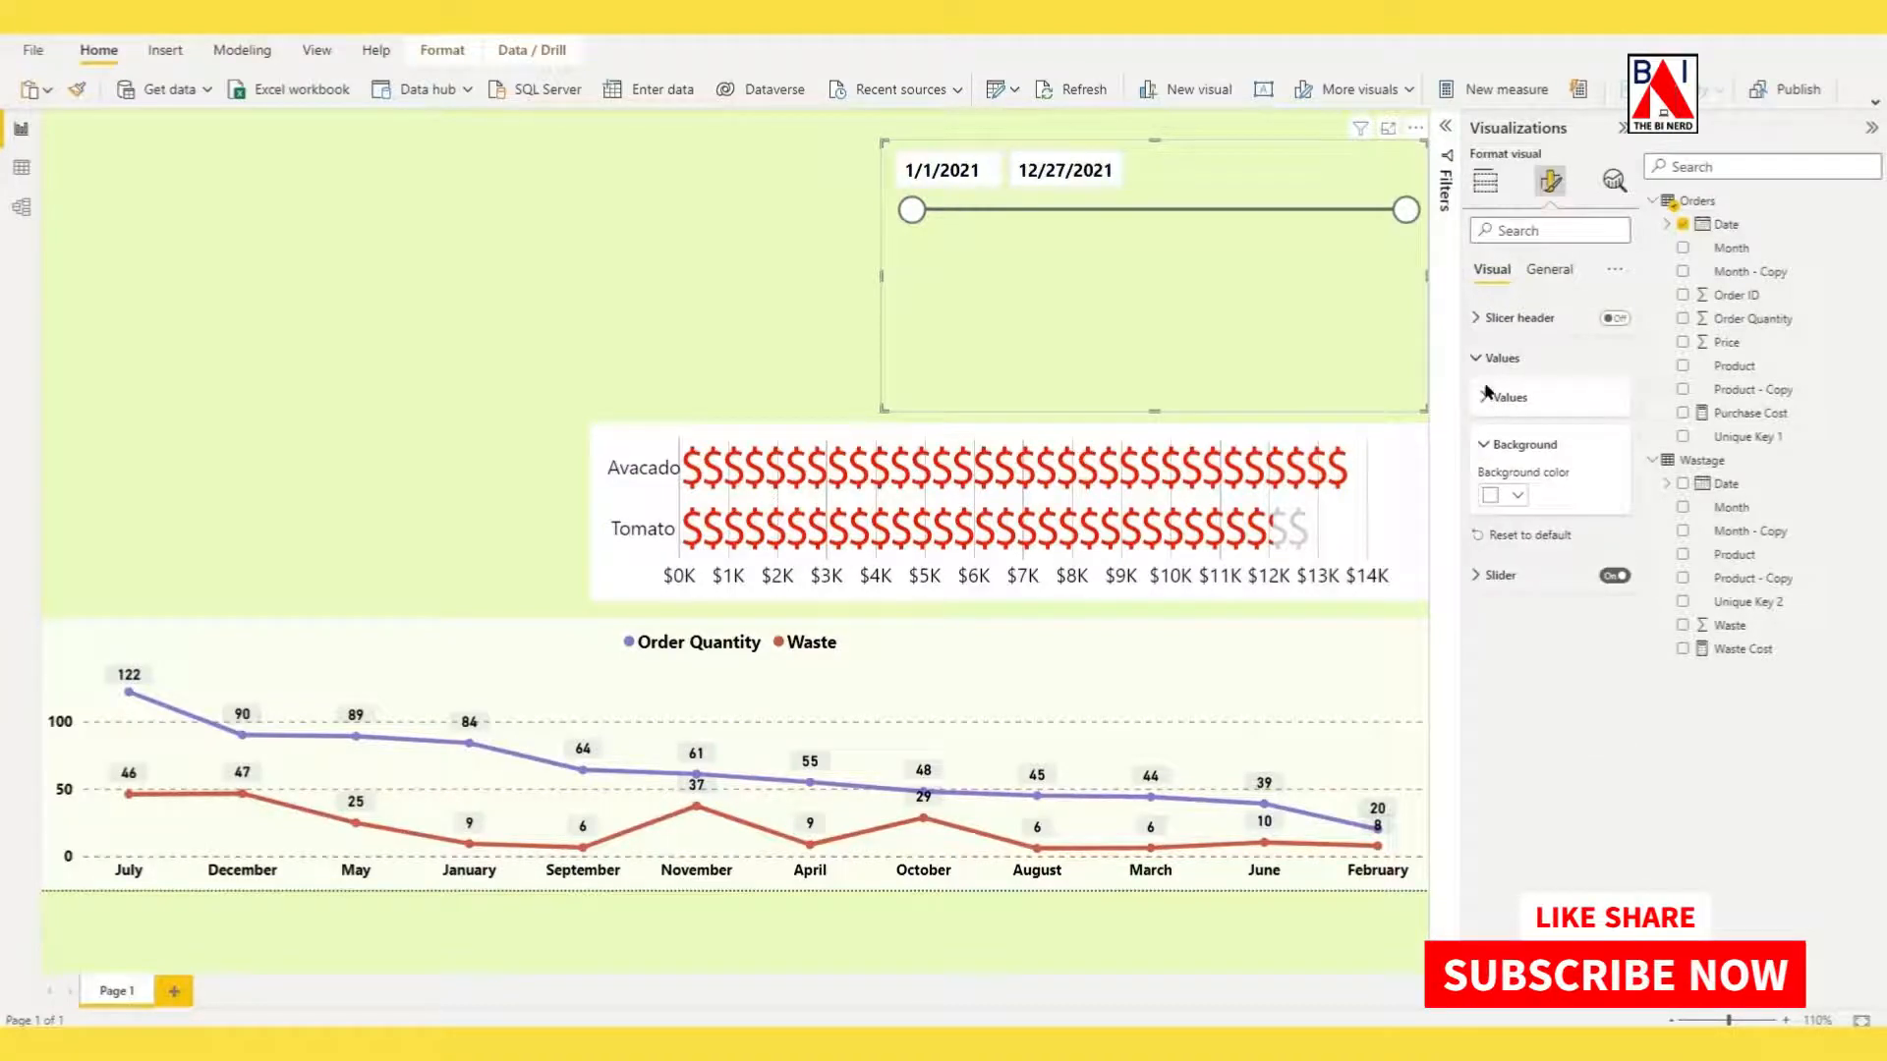
pyautogui.click(1478, 359)
# Set the date slicer's slider color to a custom bright red (#FE0000).
pyautogui.click(1475, 399)
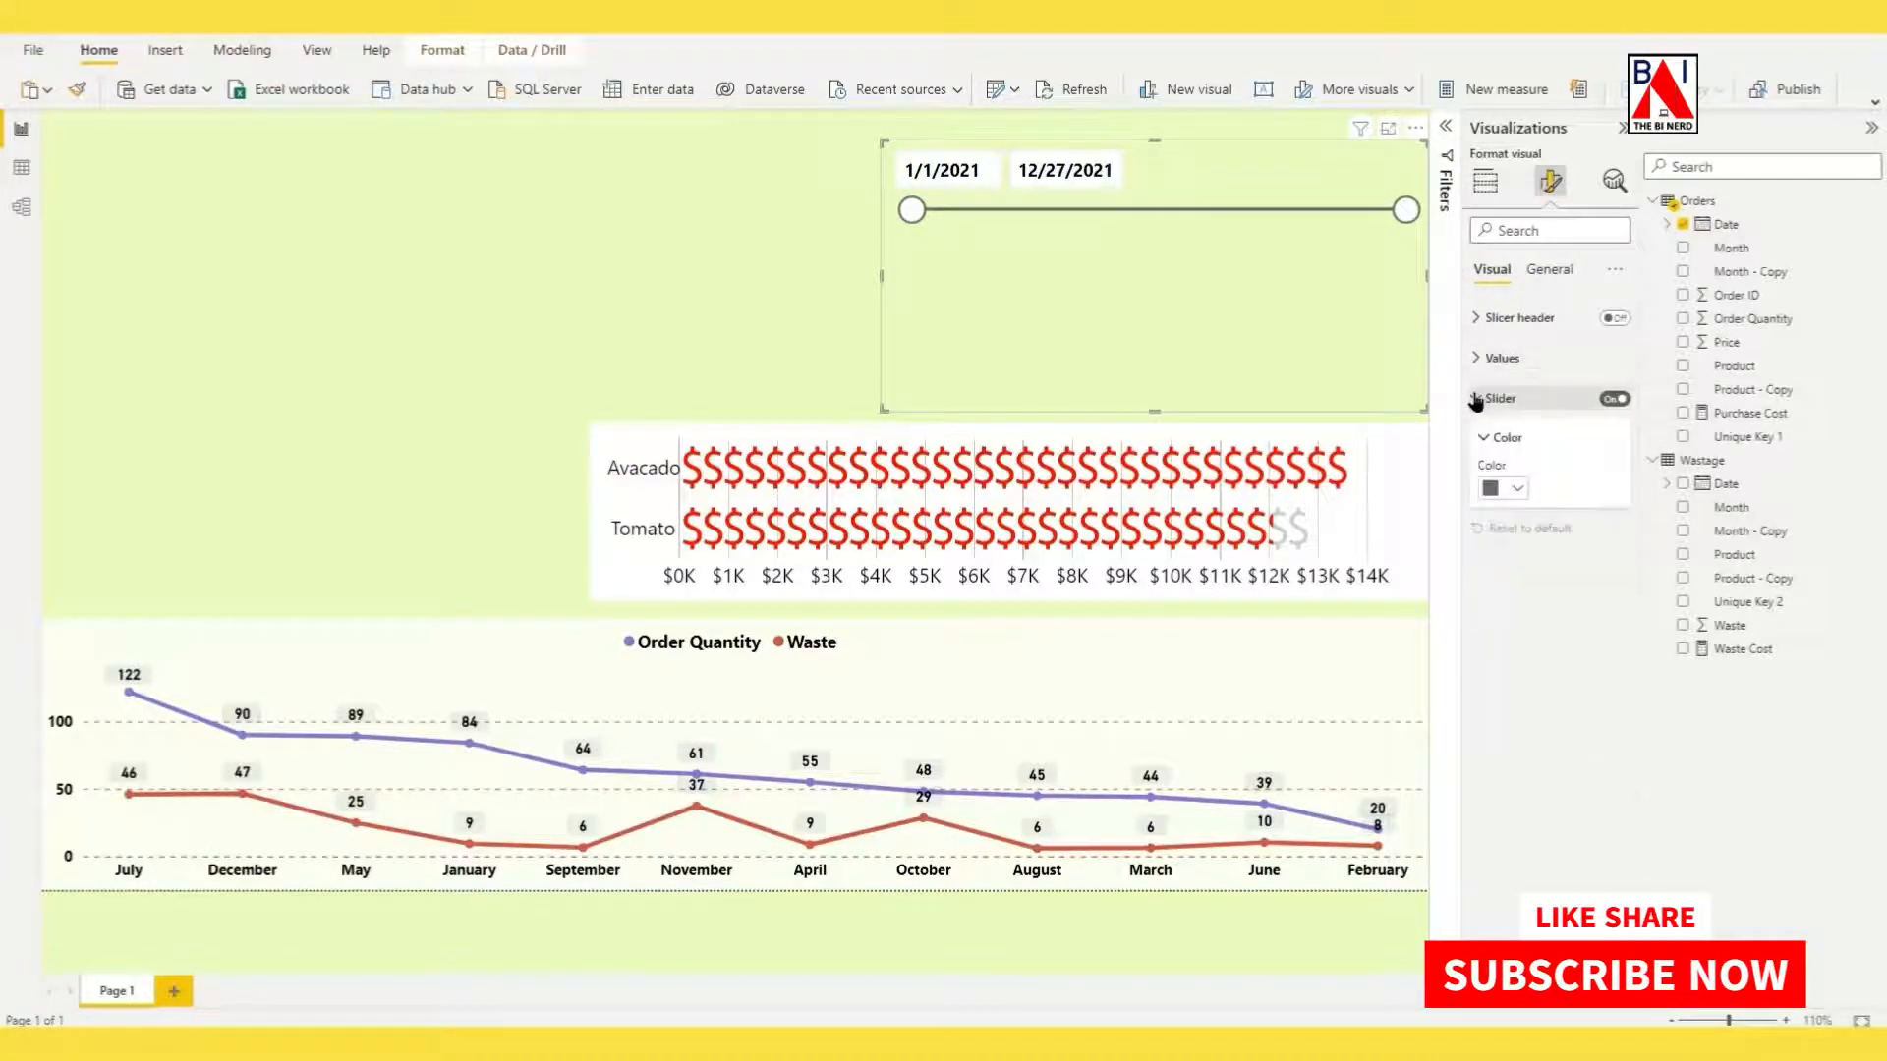
pyautogui.click(1503, 488)
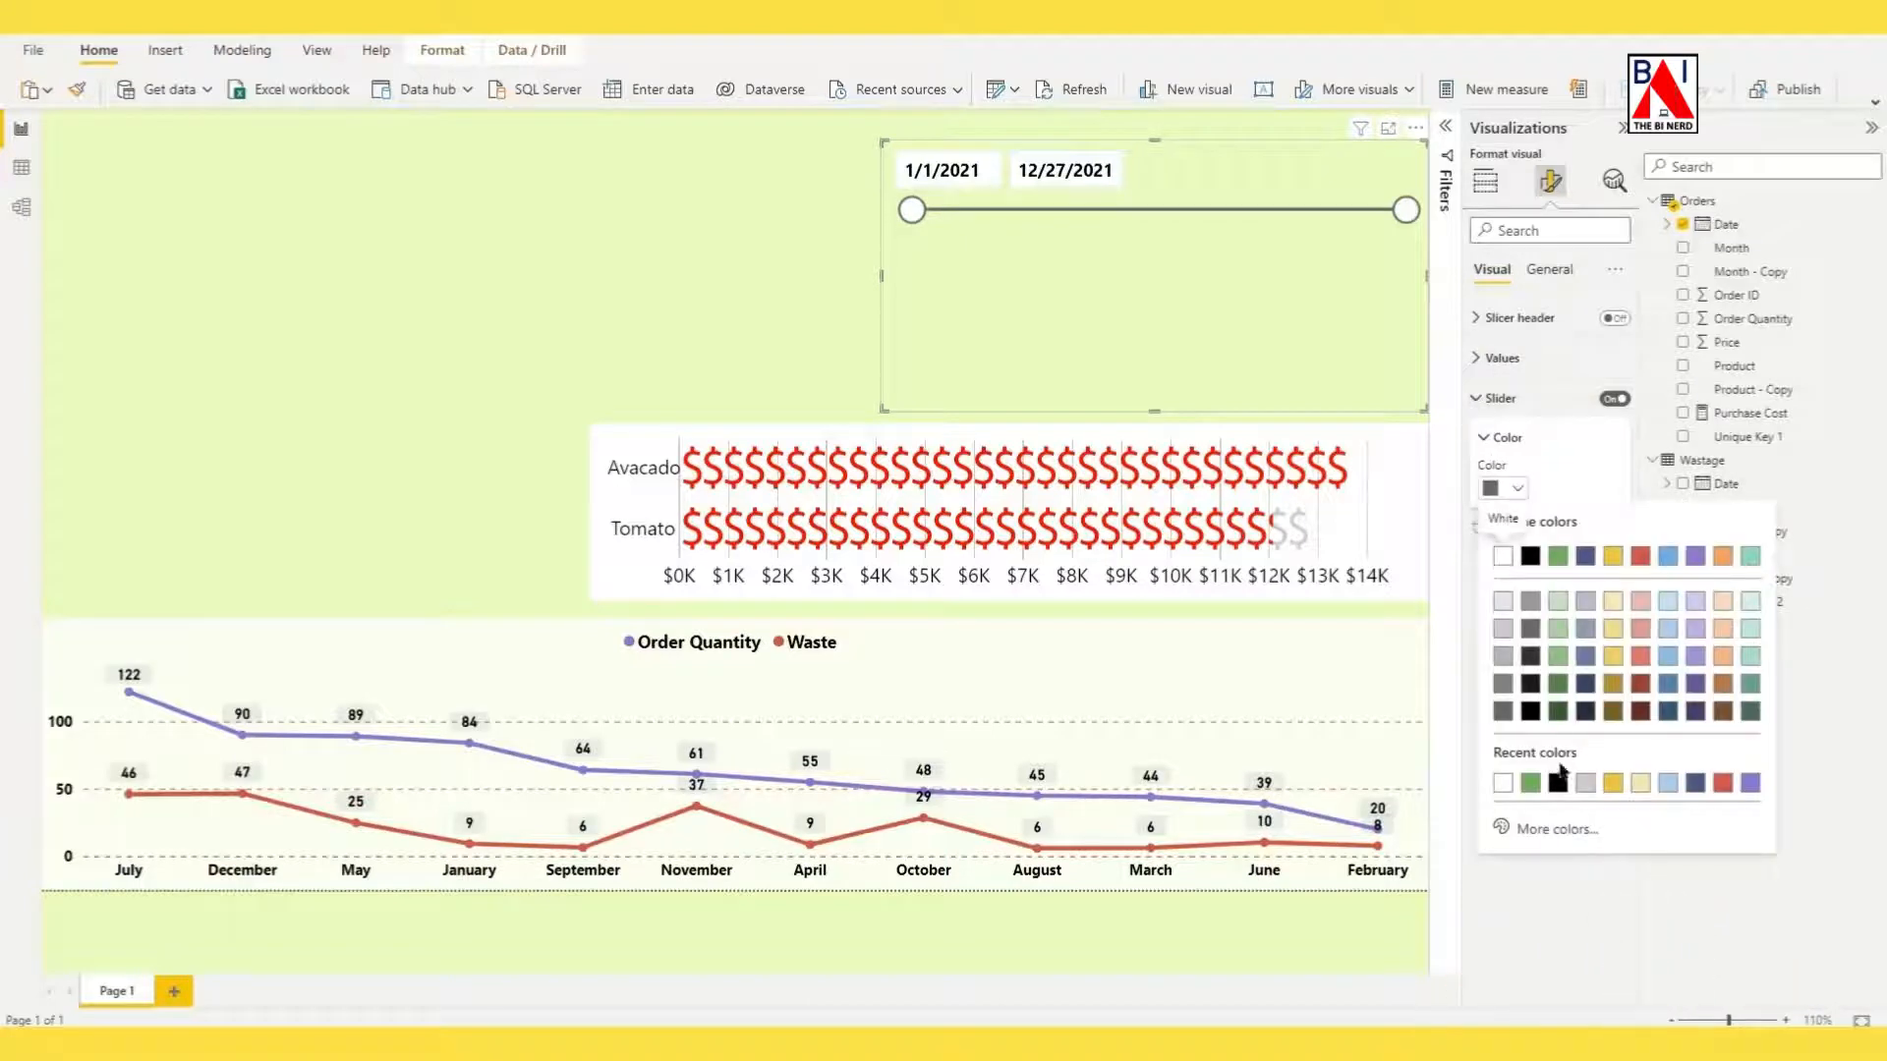
pyautogui.click(1530, 831)
pyautogui.moveTo(1541, 672); pyautogui.dragTo(1754, 521)
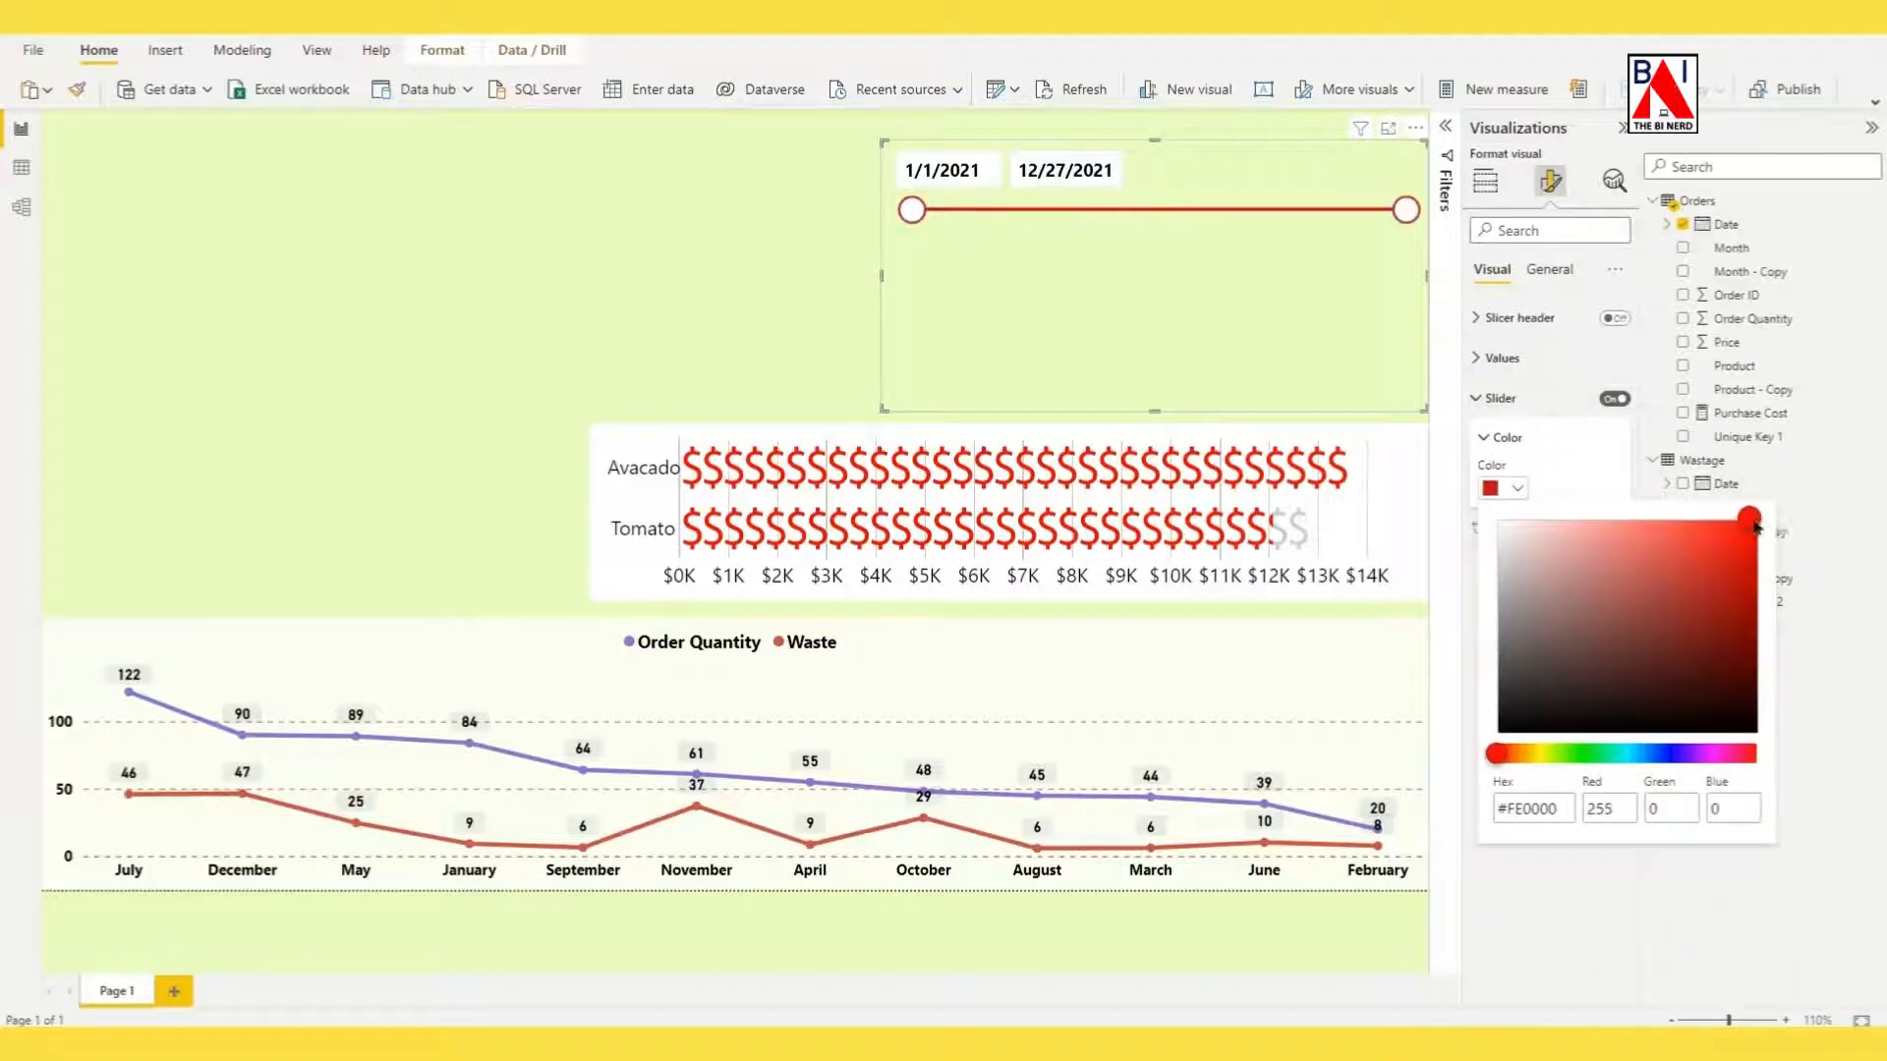
pyautogui.click(1585, 464)
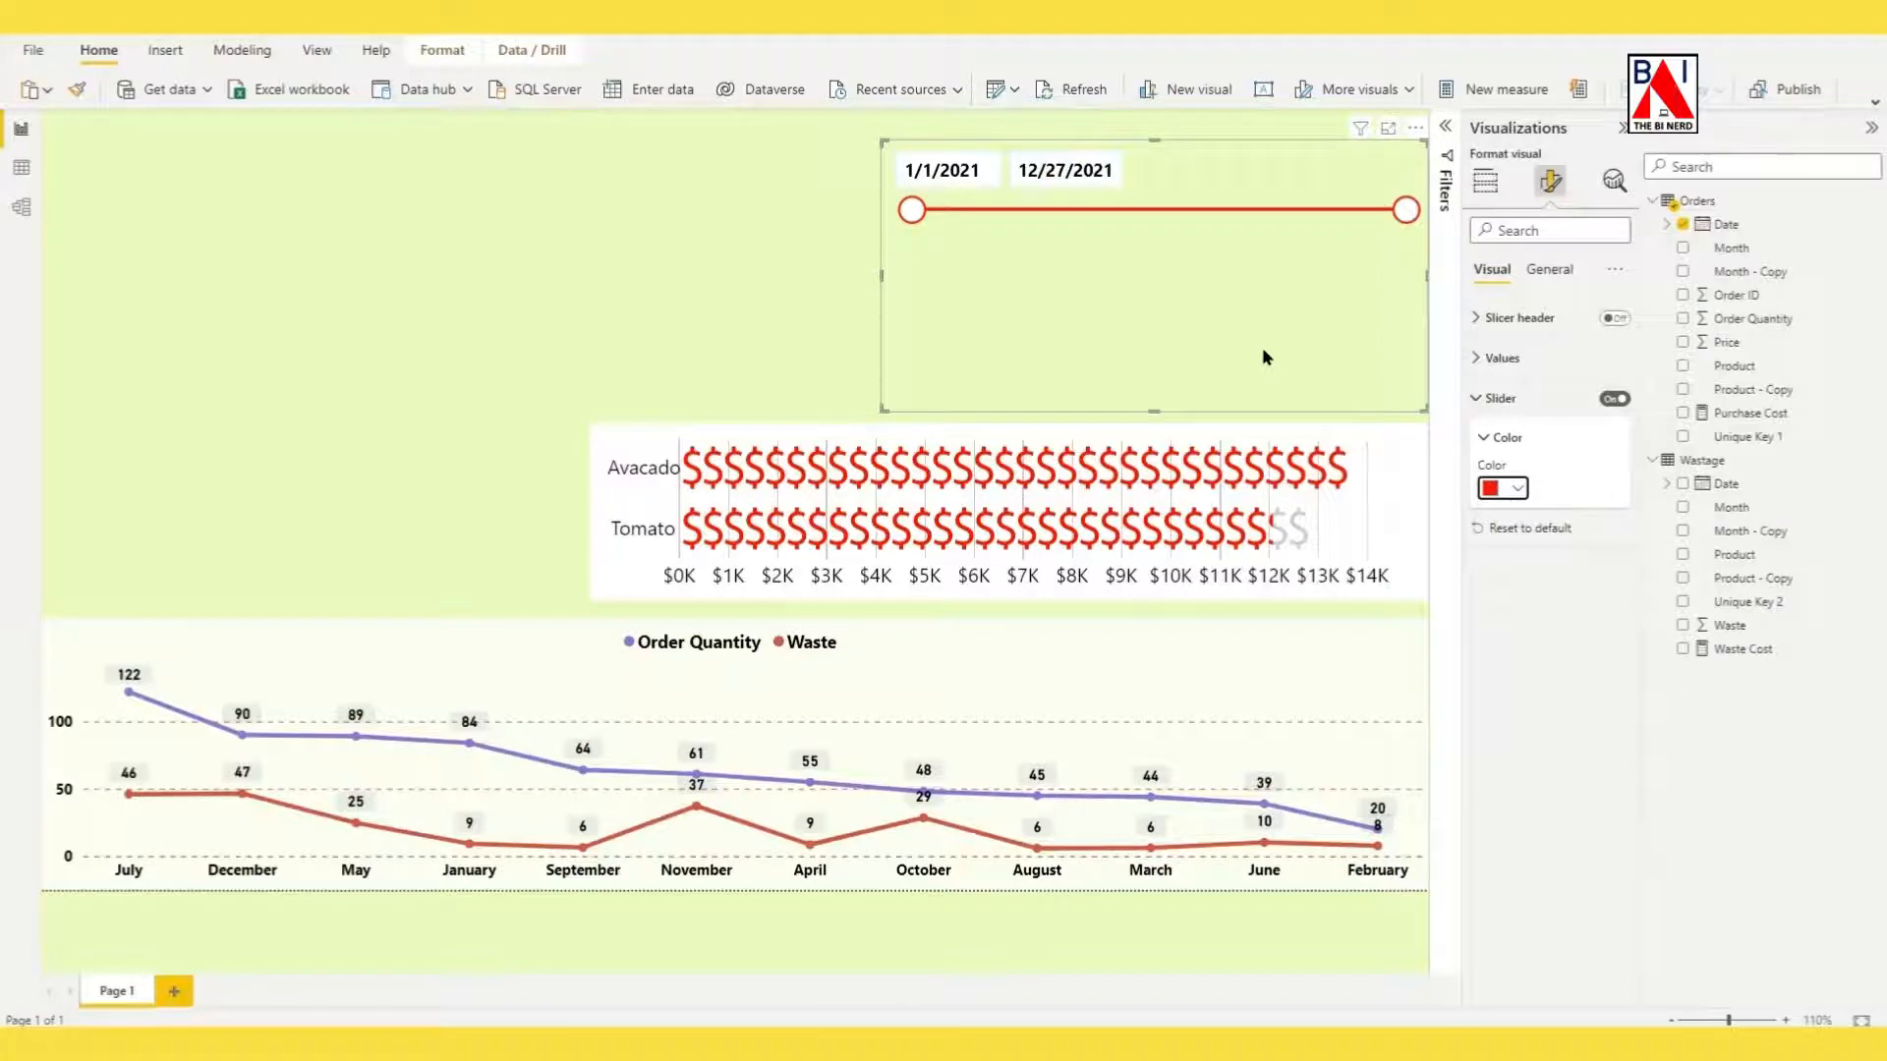
# Give the slicer the title text DATE FILTER with a font size of 13.
pyautogui.click(1558, 273)
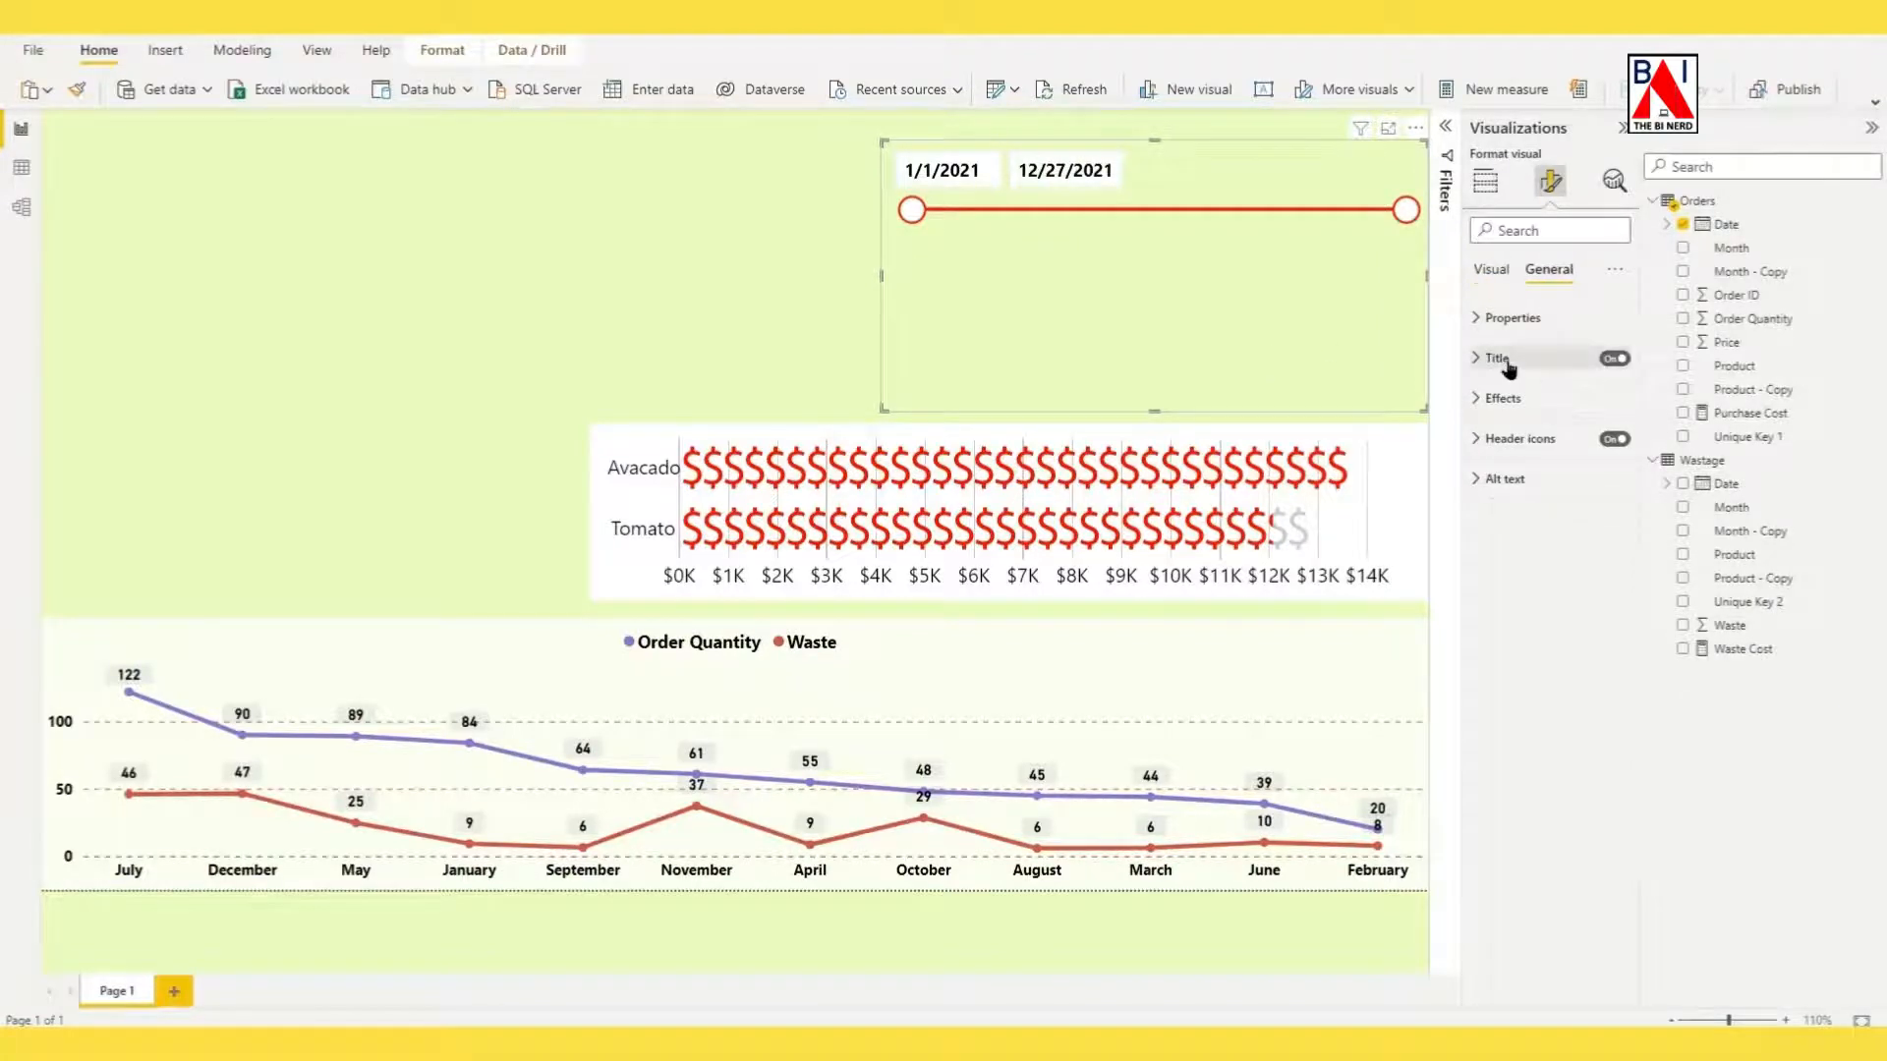
pyautogui.click(1499, 360)
pyautogui.click(1514, 414)
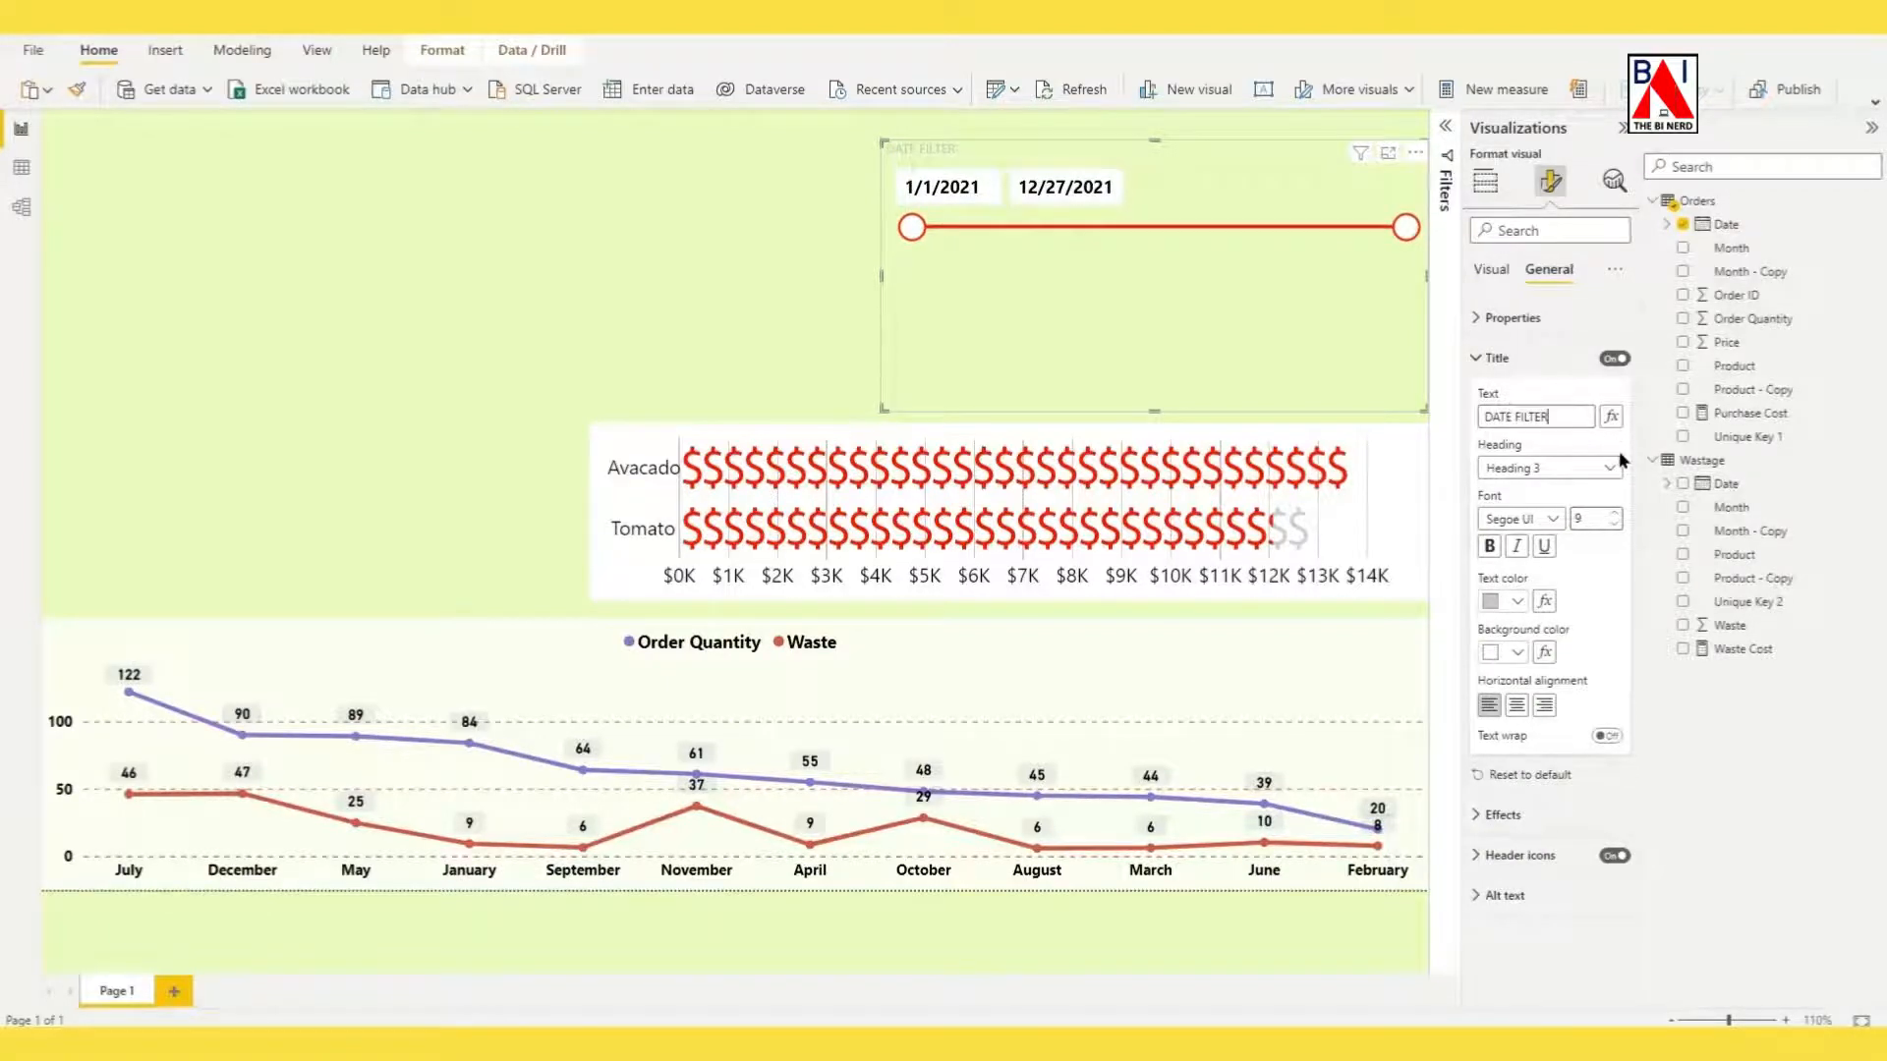
pyautogui.click(1614, 513)
pyautogui.click(1614, 513)
pyautogui.click(1614, 513)
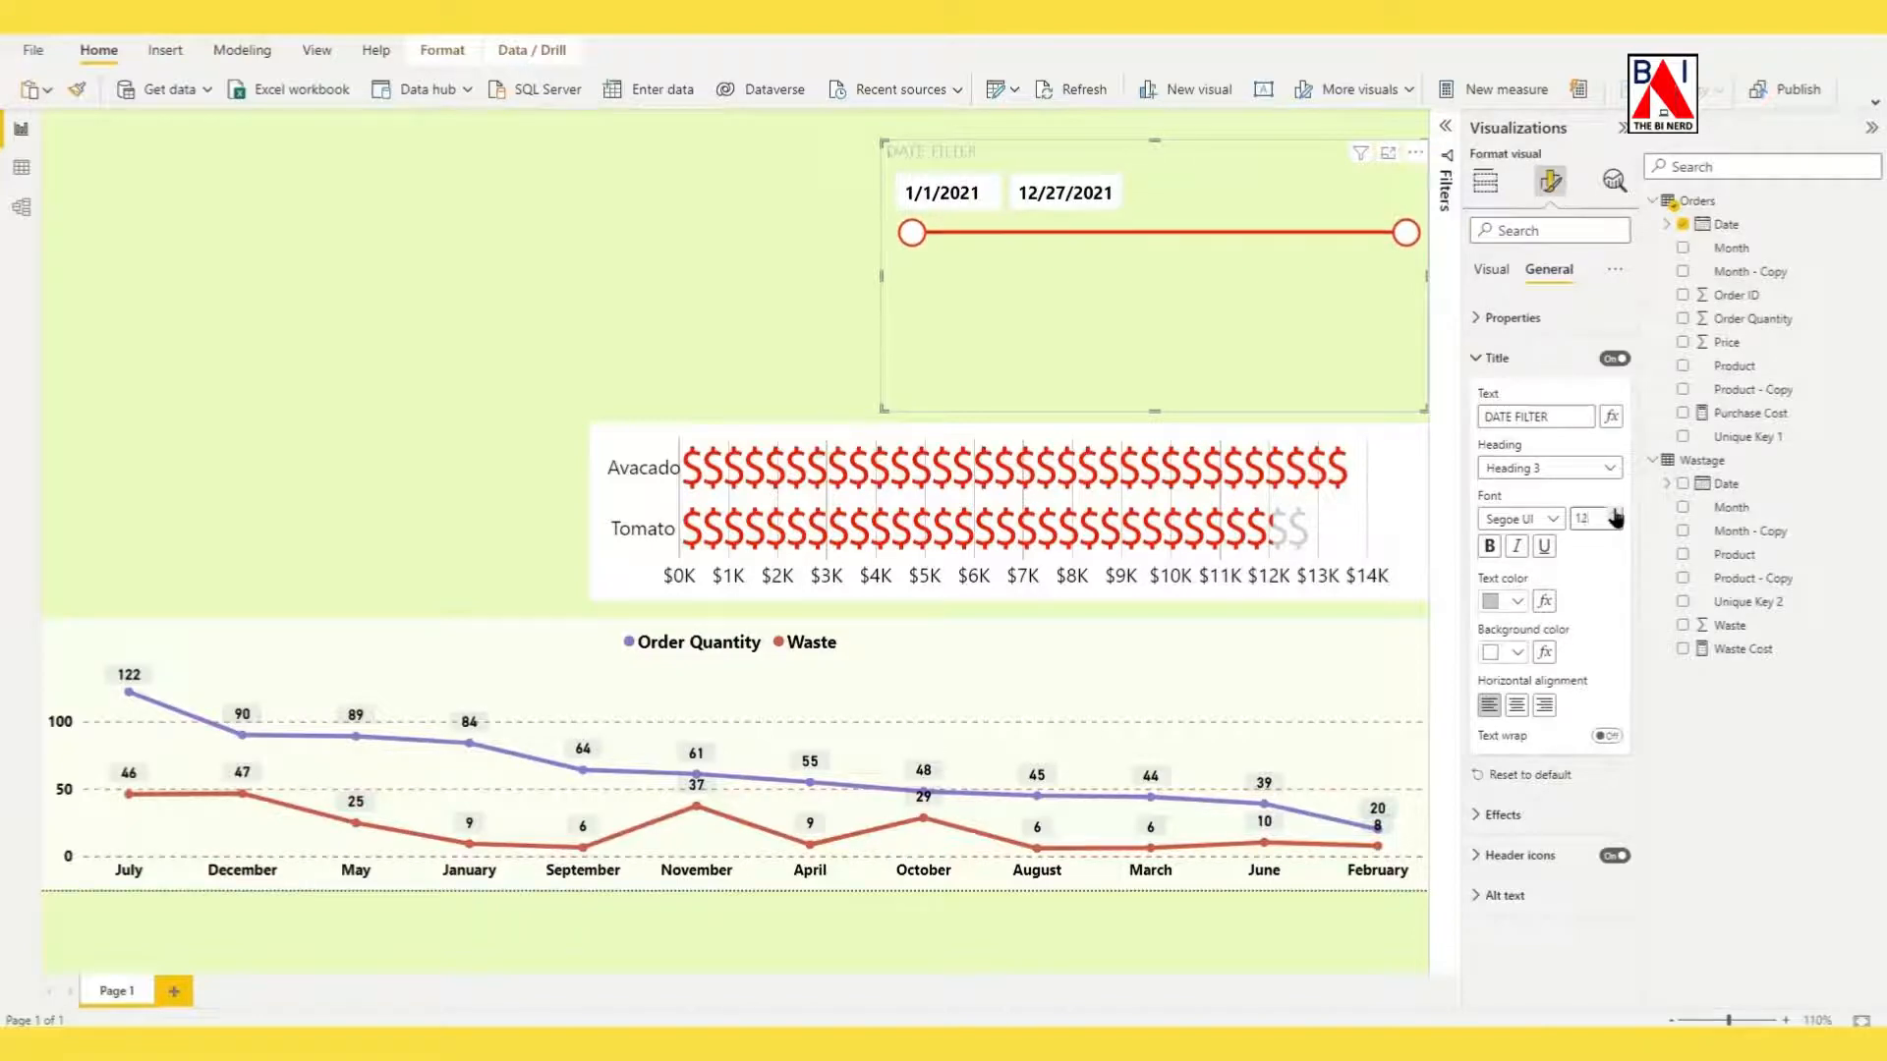
pyautogui.click(1614, 513)
# Make the slicer title bold and black, and center it horizontally.
pyautogui.click(1489, 545)
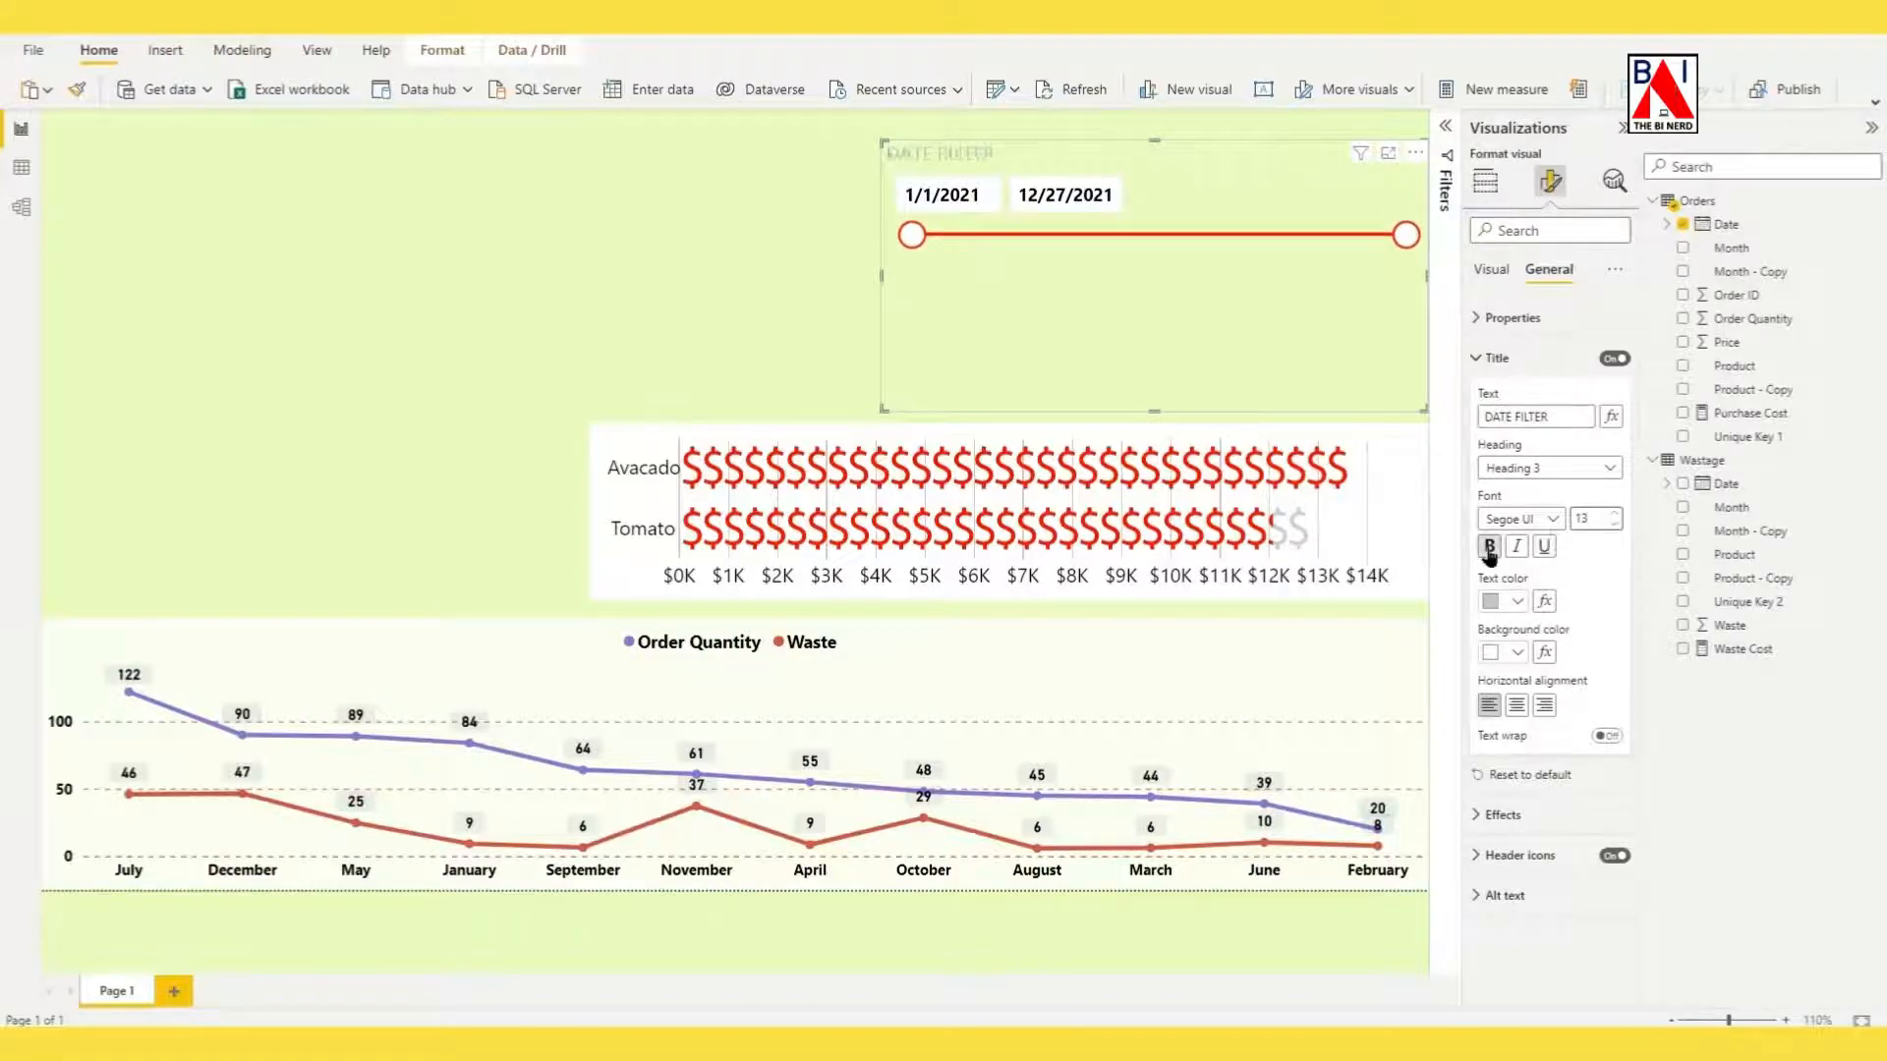
pyautogui.click(1512, 603)
pyautogui.click(1530, 670)
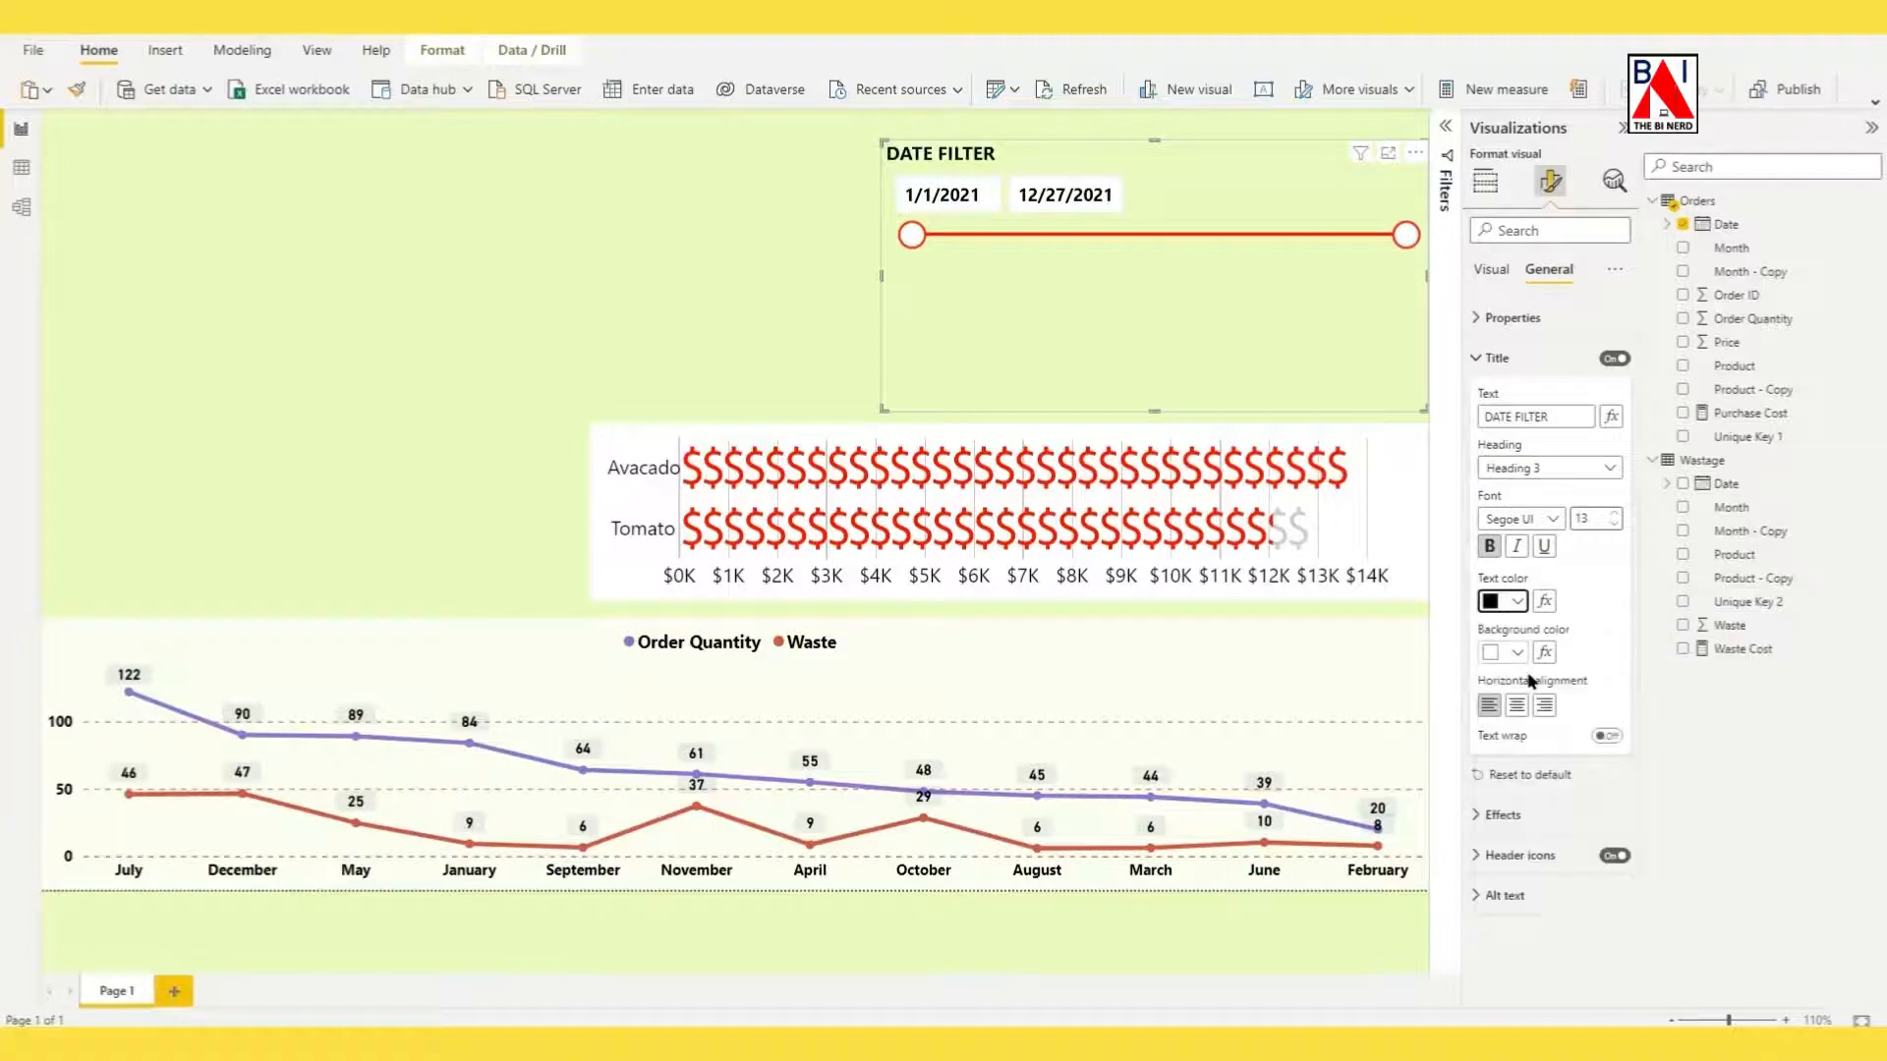
pyautogui.click(1517, 705)
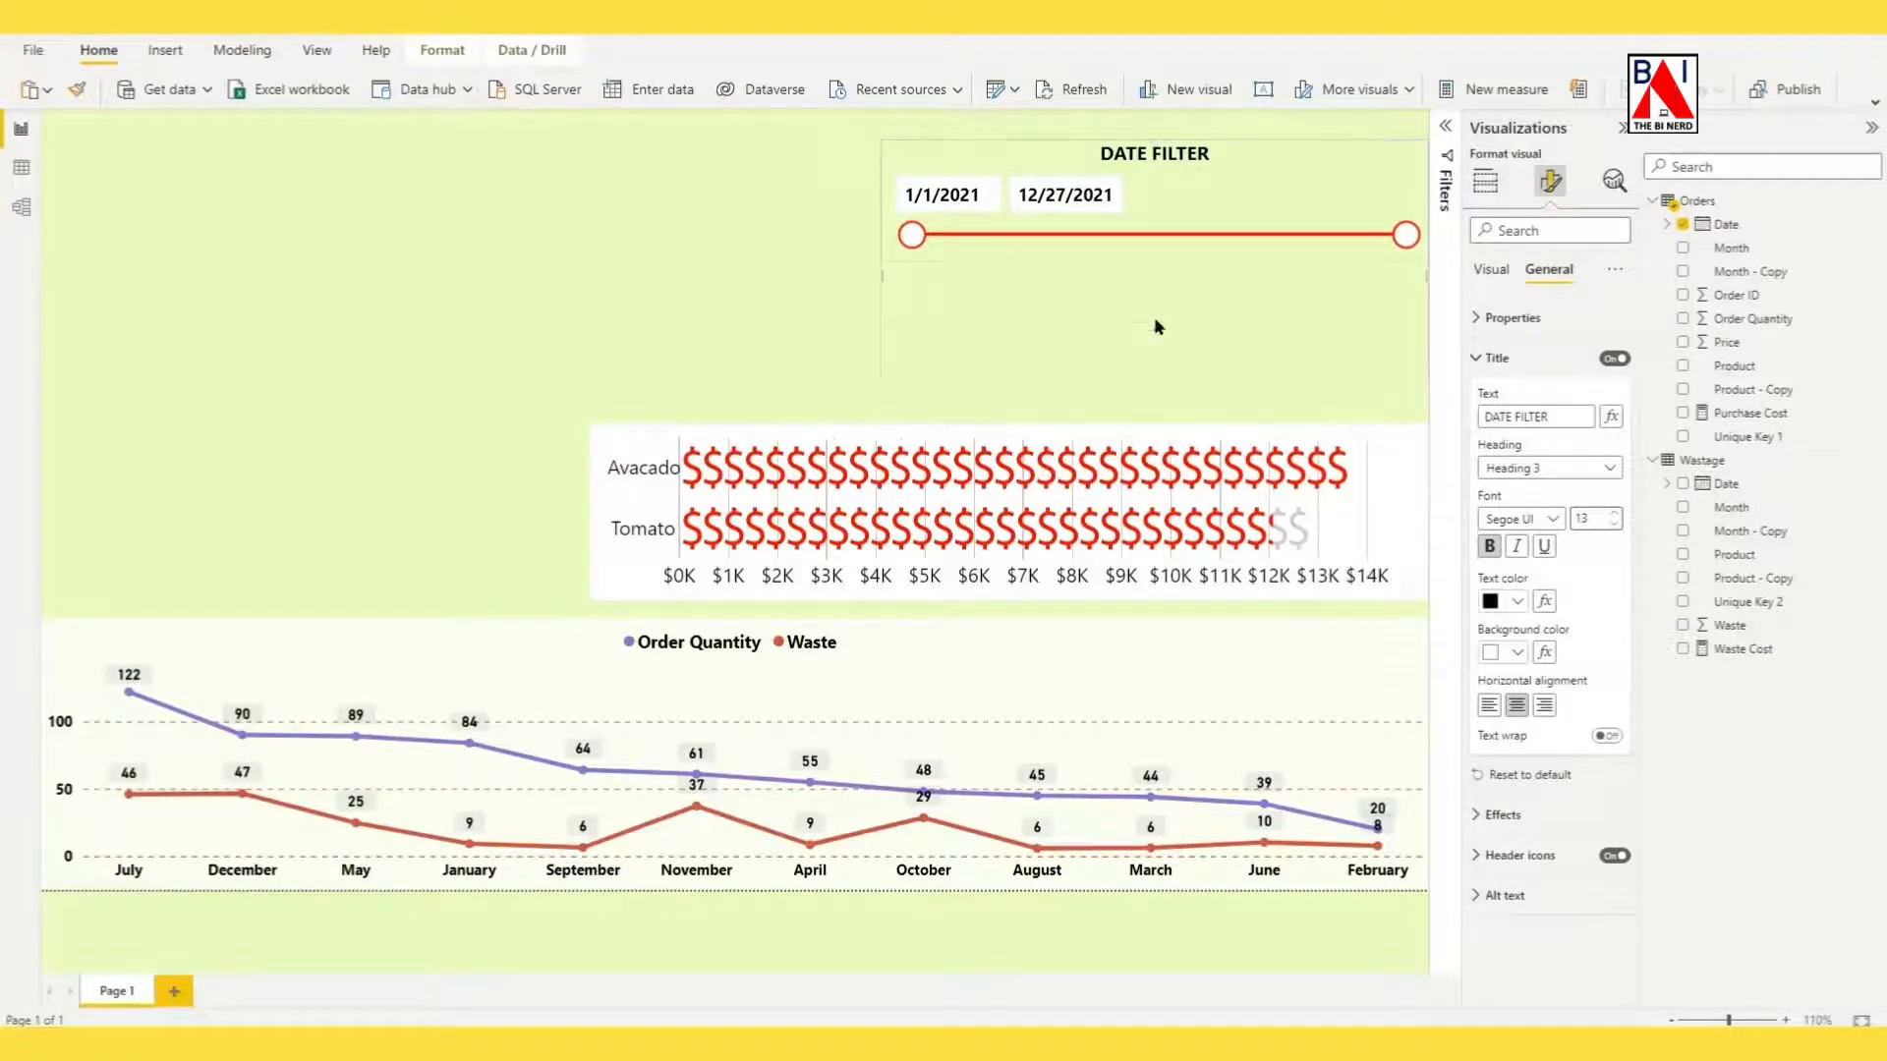
# Shorten the date slicer, move it to the upper-left corner of the report page and deselect it.
pyautogui.moveTo(1174, 256); pyautogui.dragTo(354, 236)
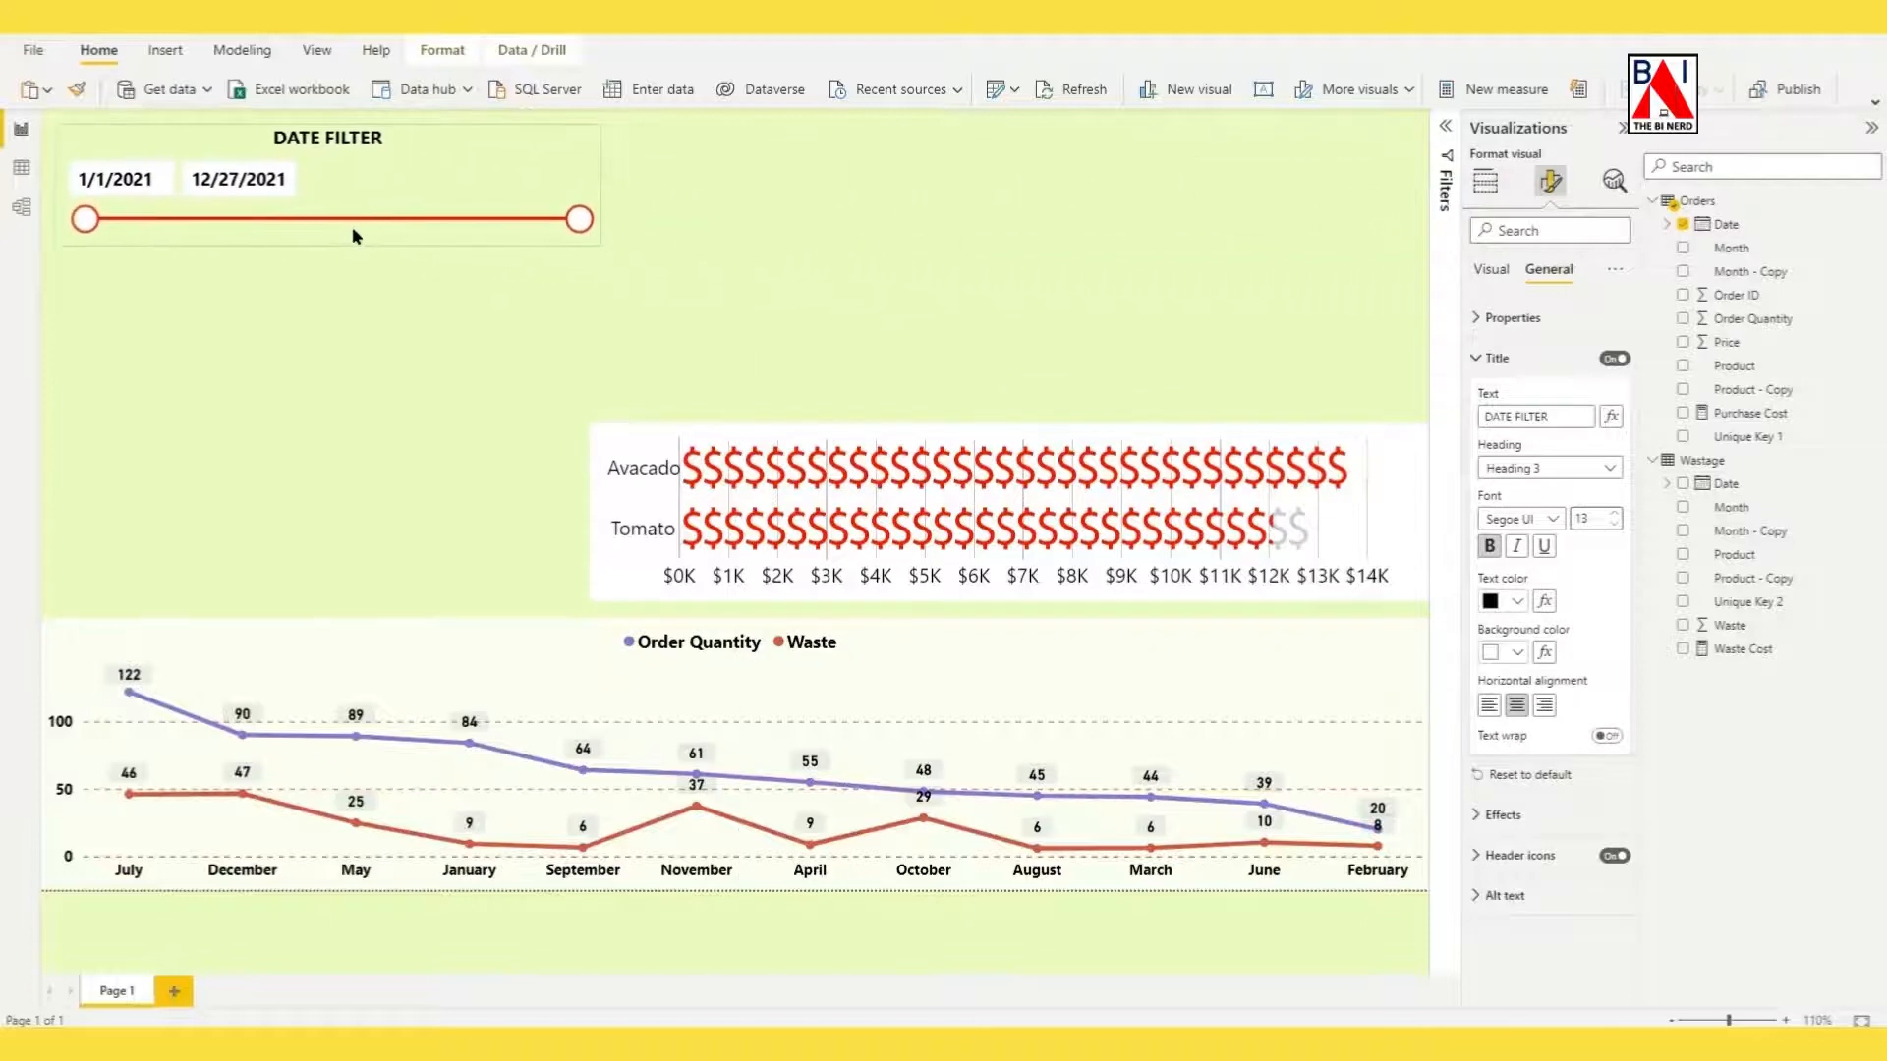
pyautogui.click(937, 304)
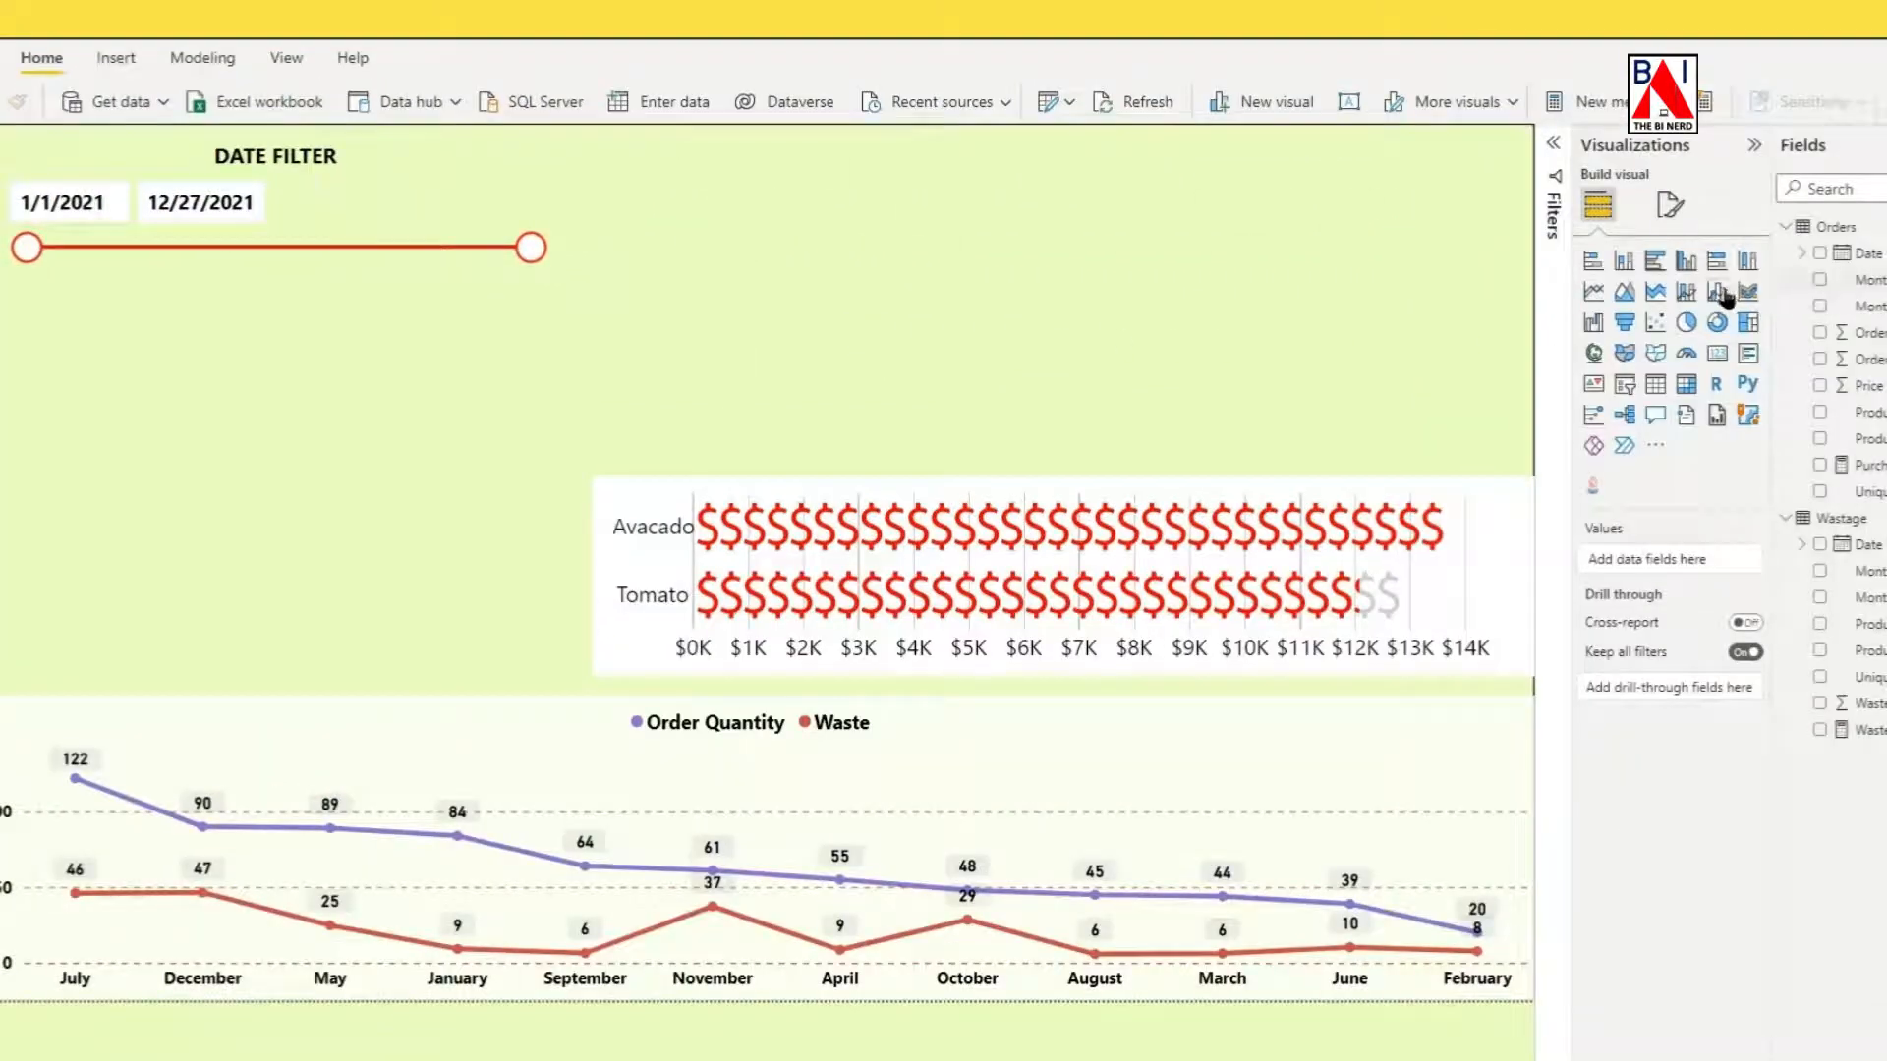
# Add a calculated column to the Orders table with the formula WEEKDAY=WEEKDAY(Orders[Date],2).
pyautogui.click(1868, 232)
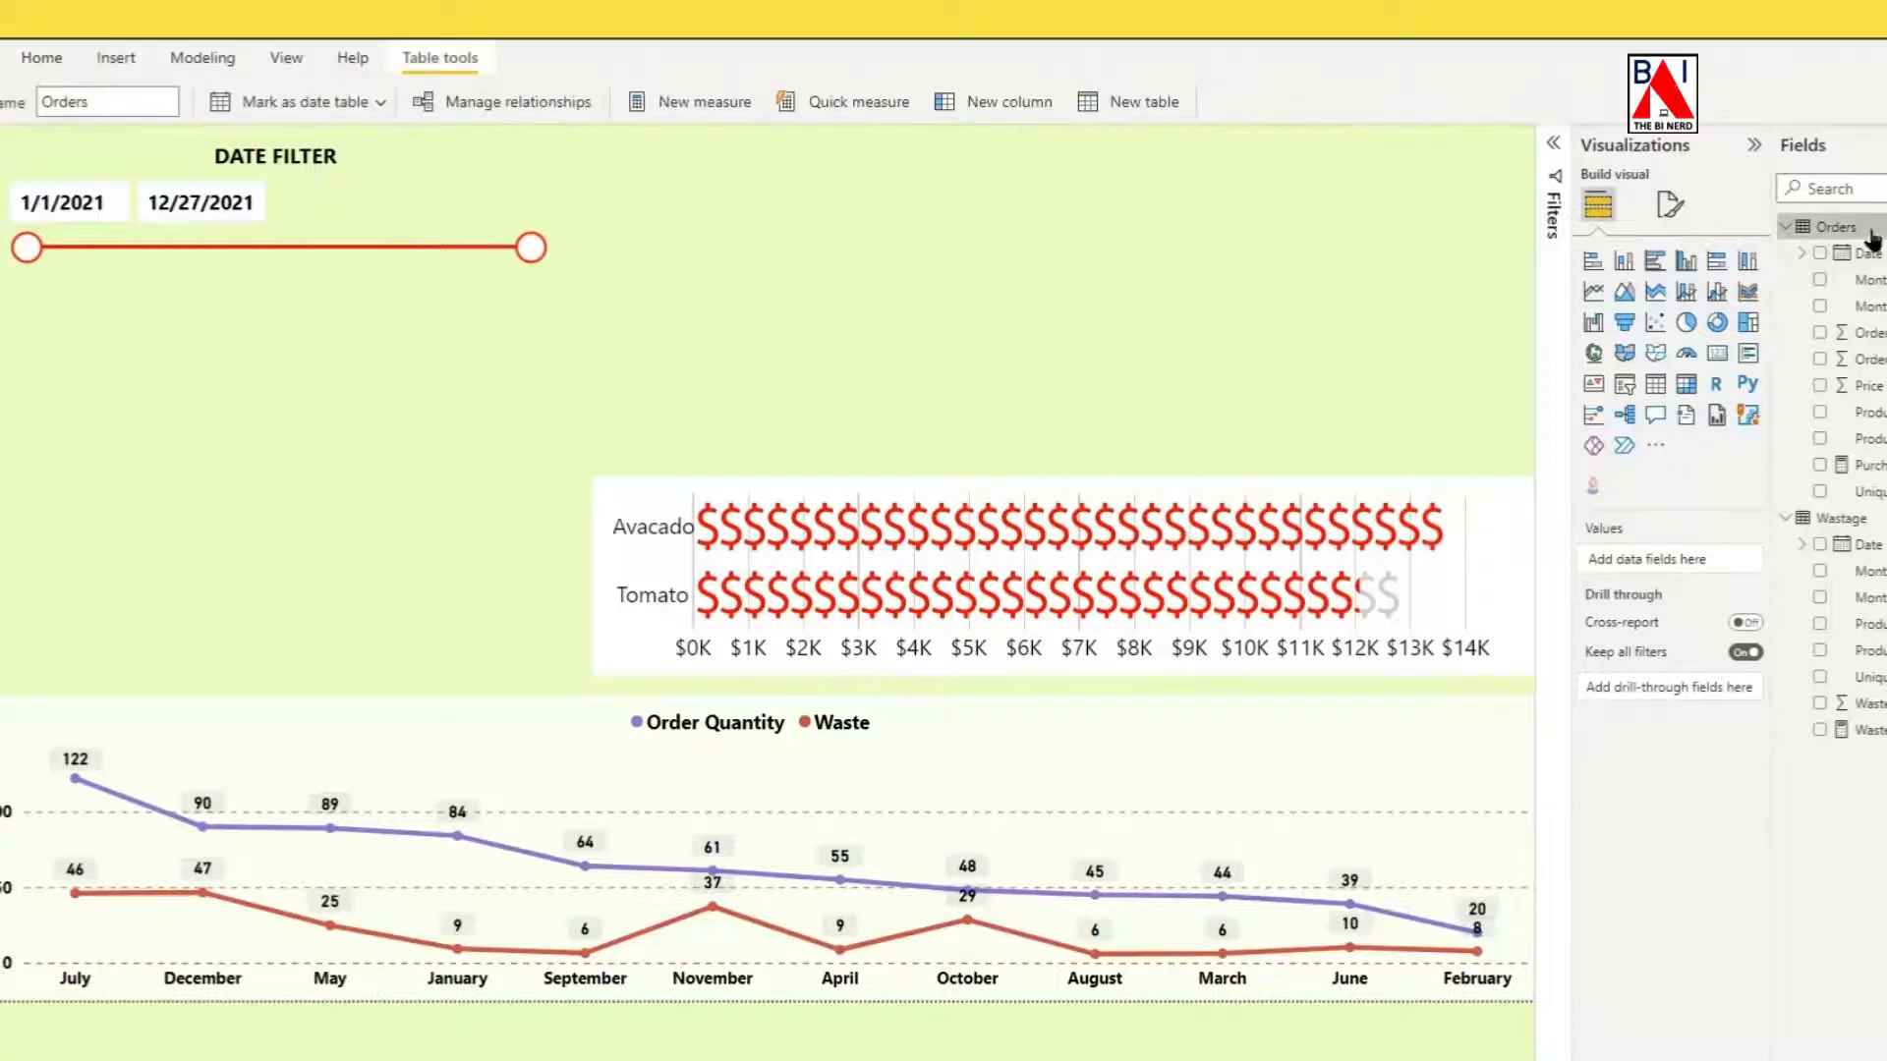
pyautogui.click(998, 101)
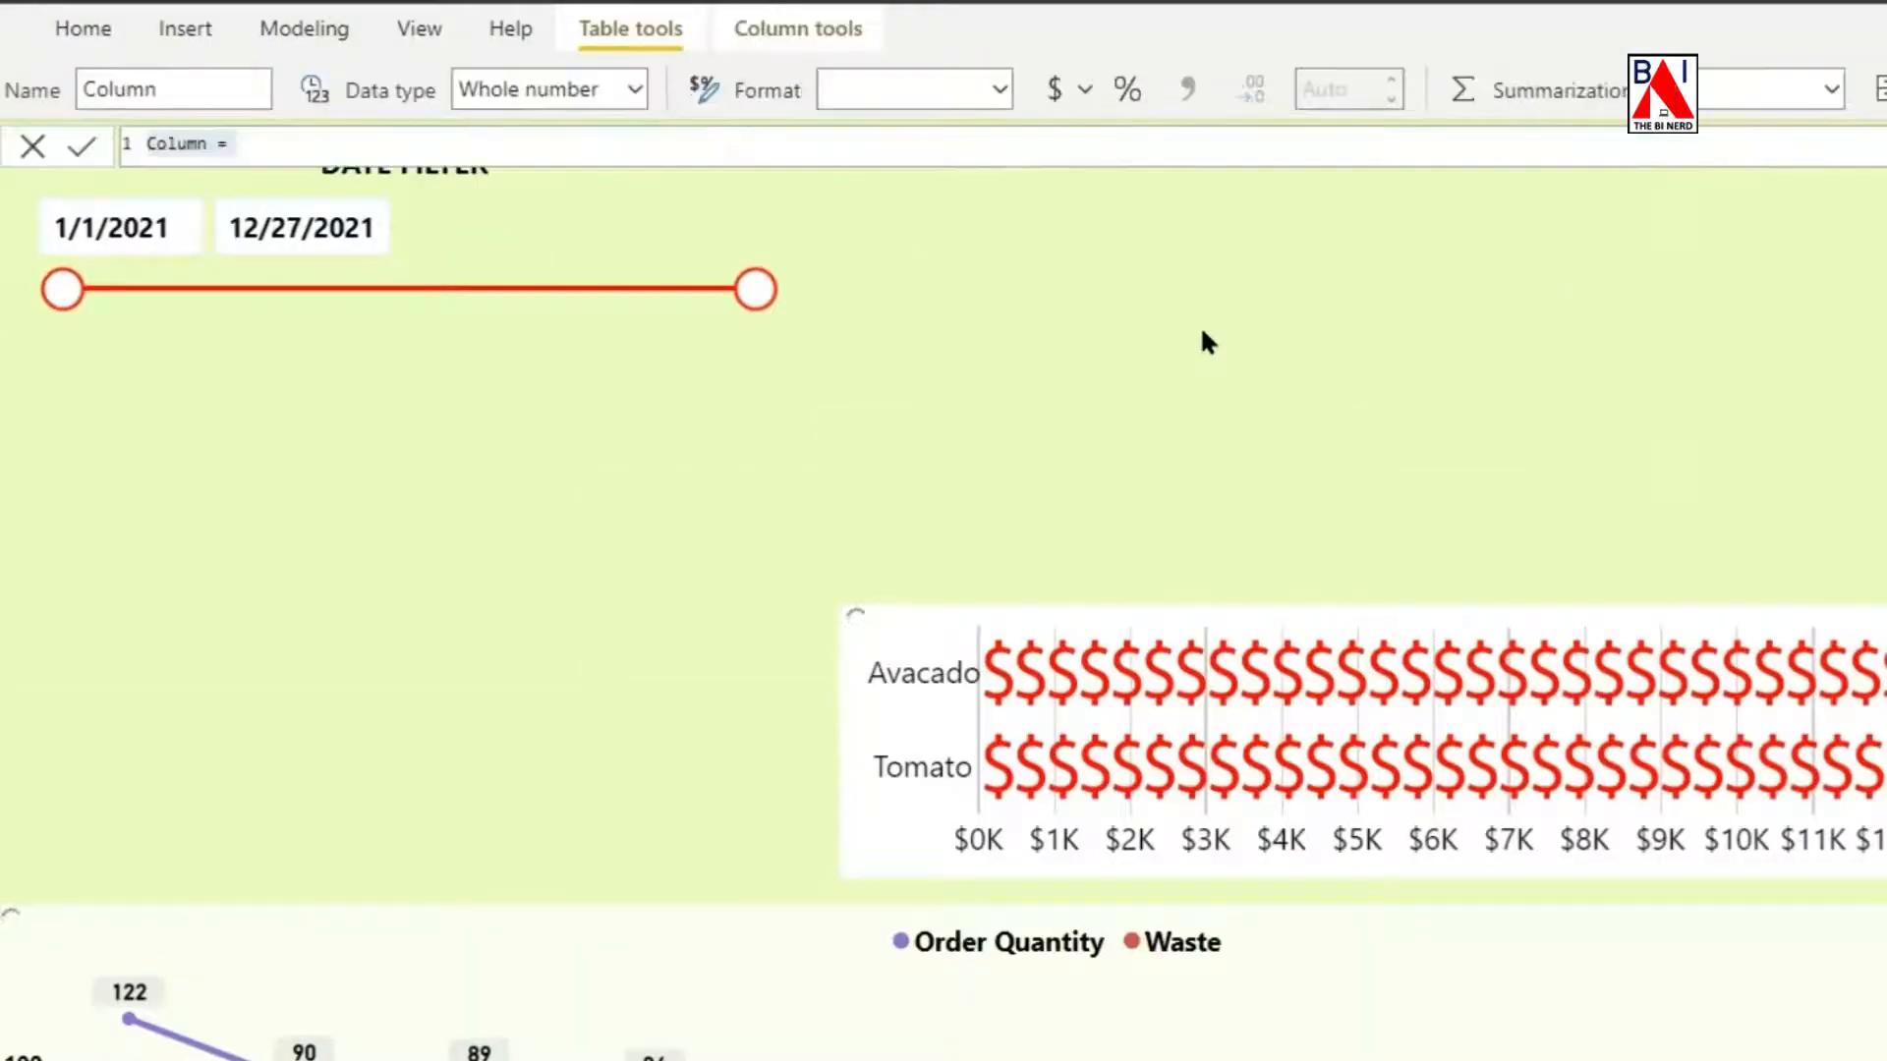
pyautogui.press('BackSpace')
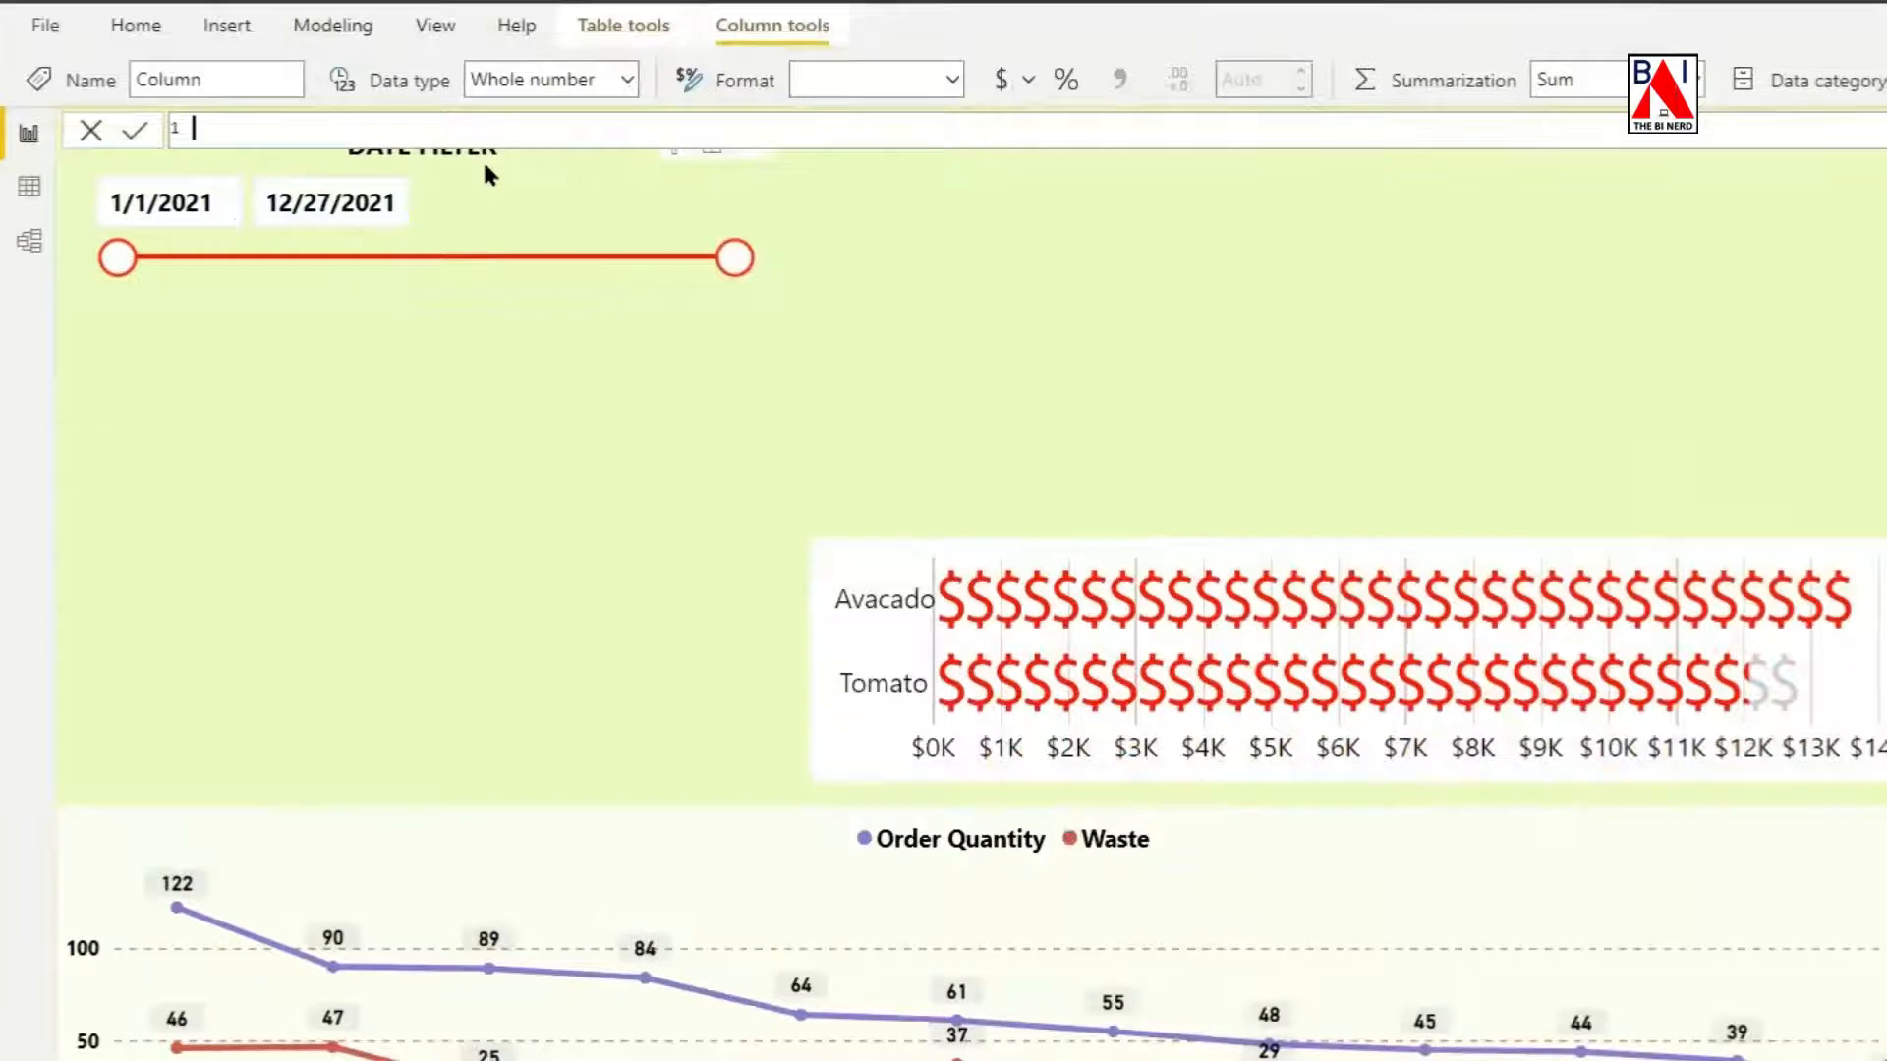
pyautogui.write('WeEKDAY=WEE')
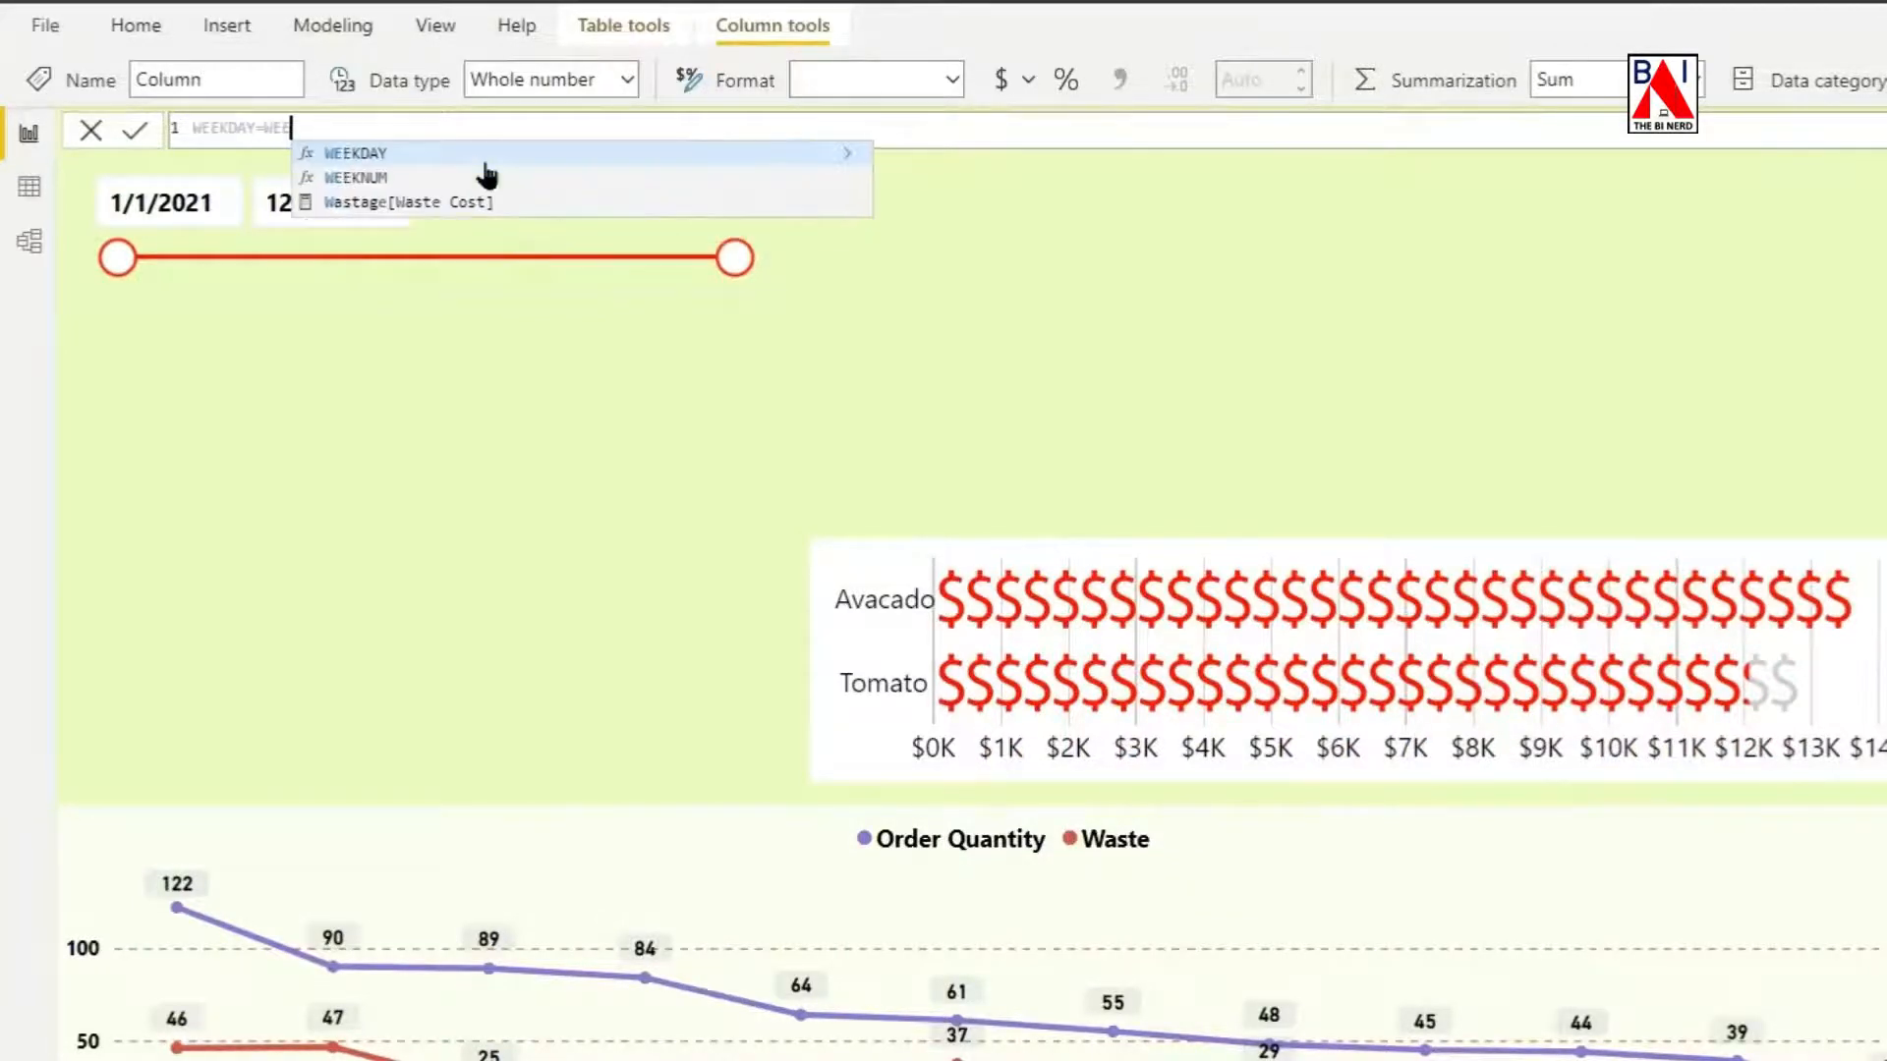
pyautogui.click(480, 153)
pyautogui.write('Da')
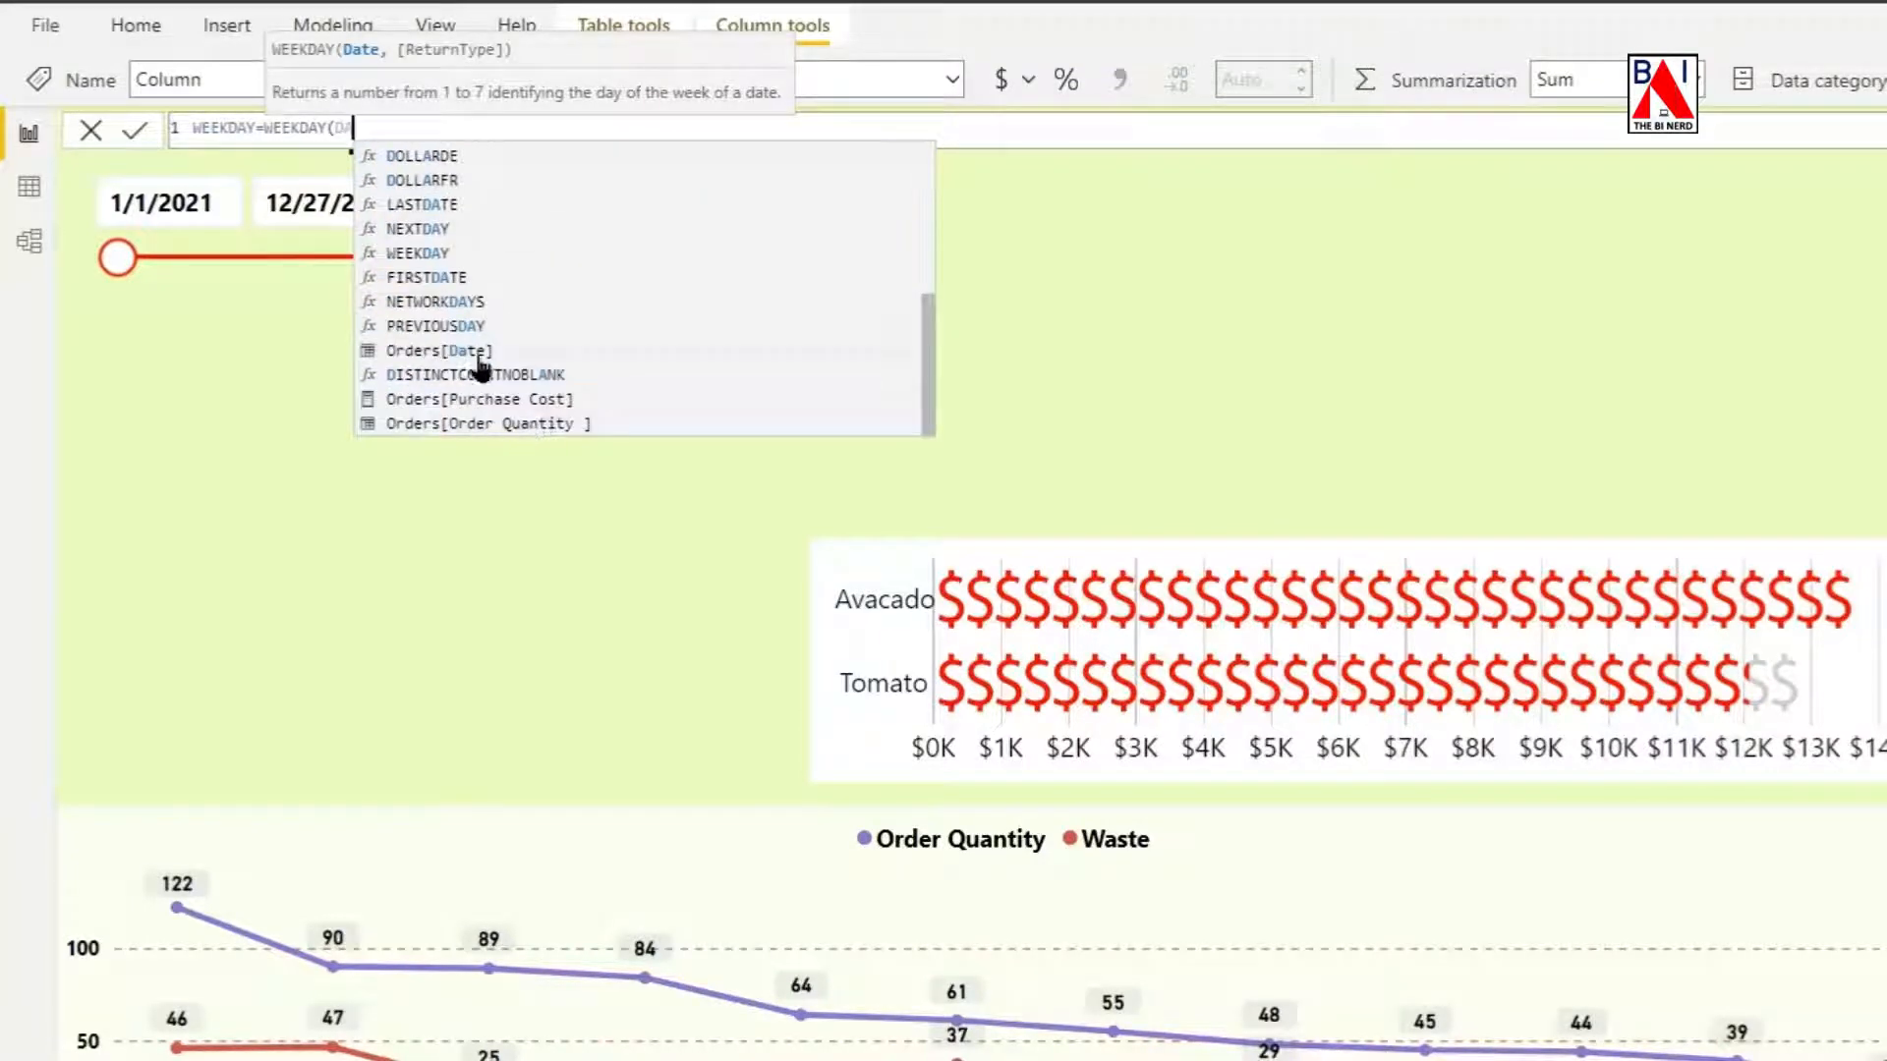
pyautogui.click(447, 352)
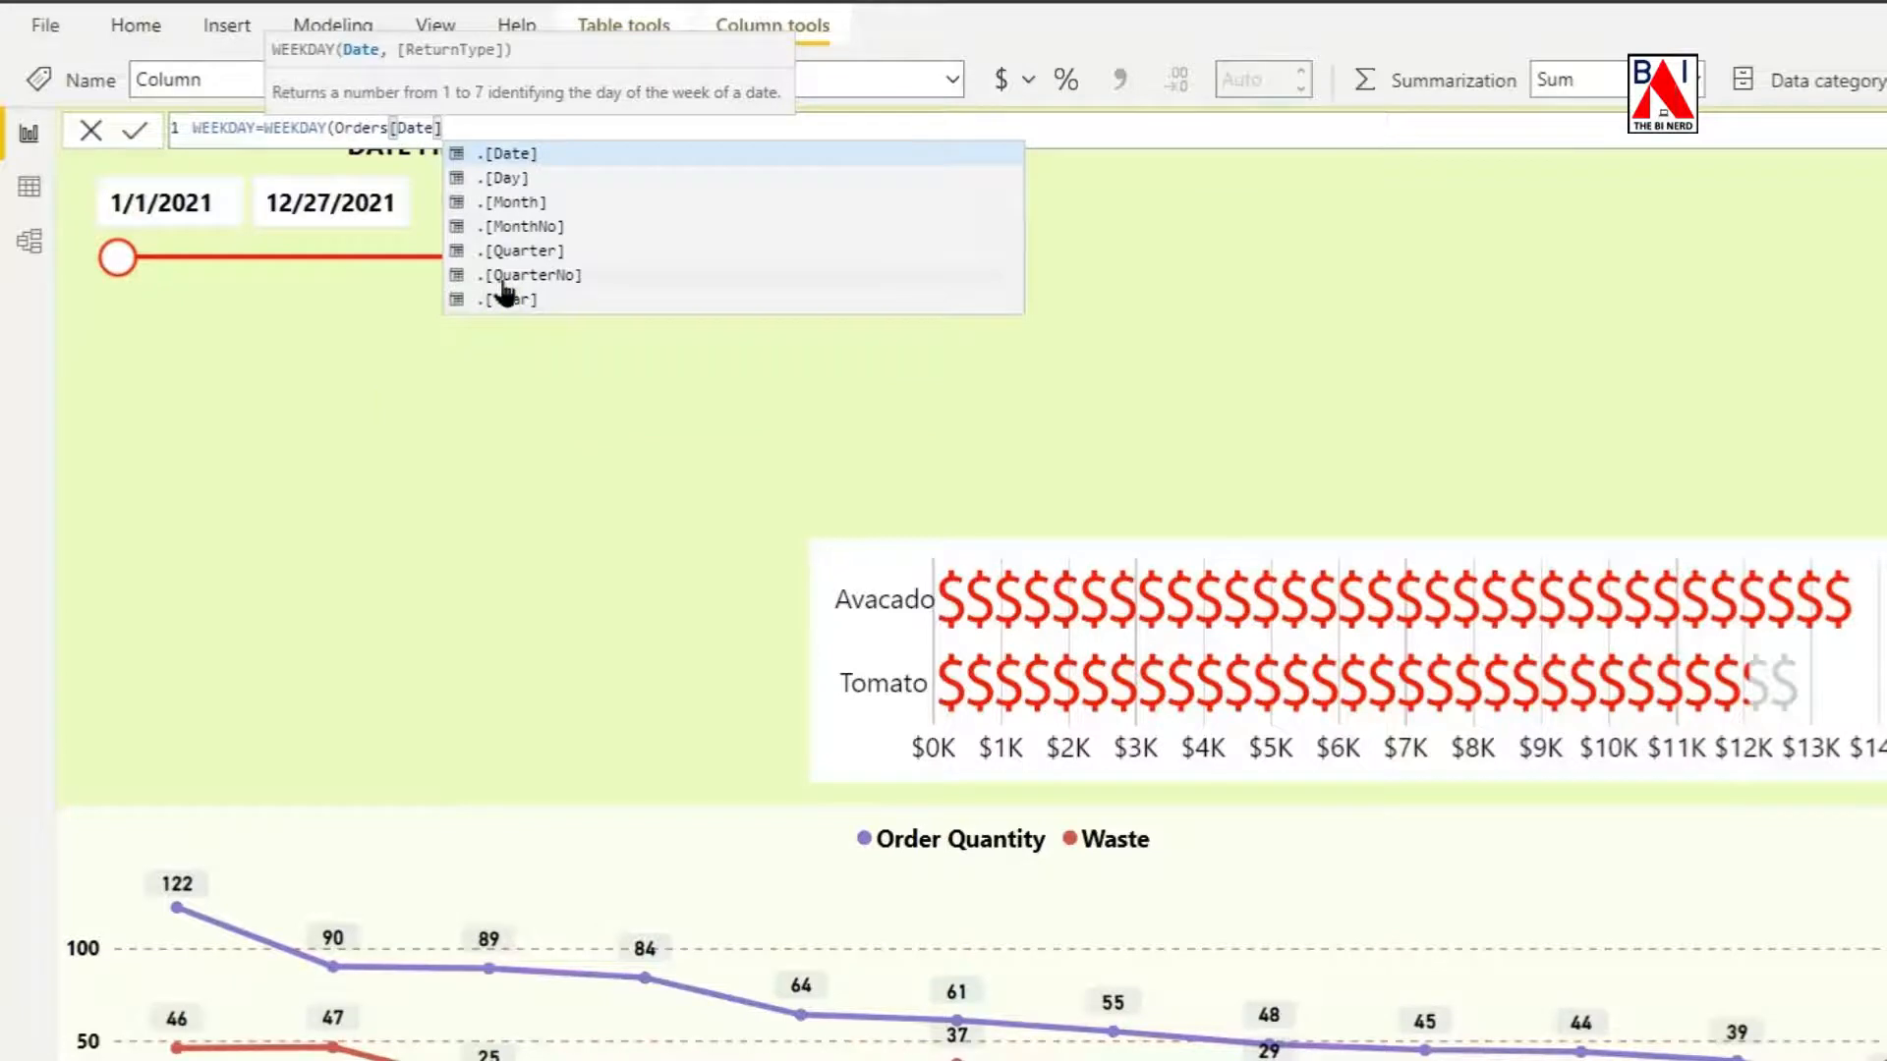
pyautogui.write(',1')
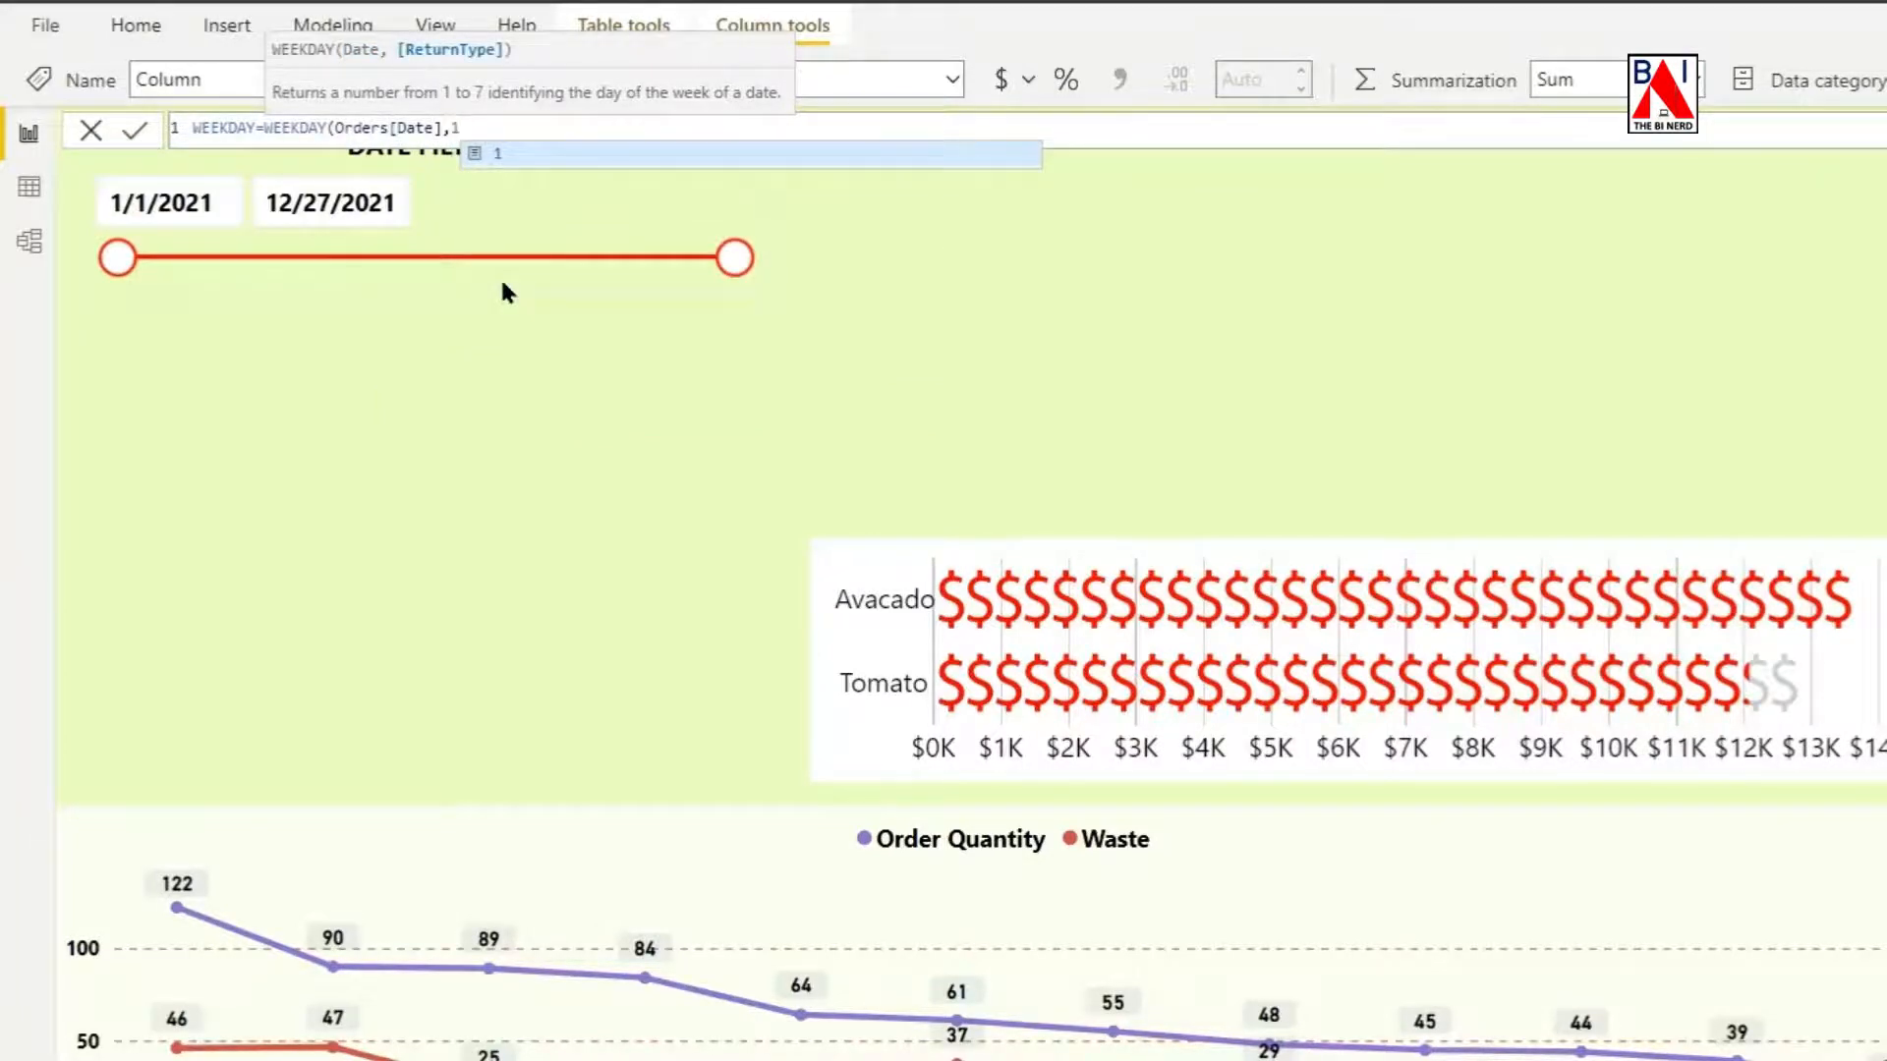
pyautogui.press('BackSpace')
pyautogui.write('2')
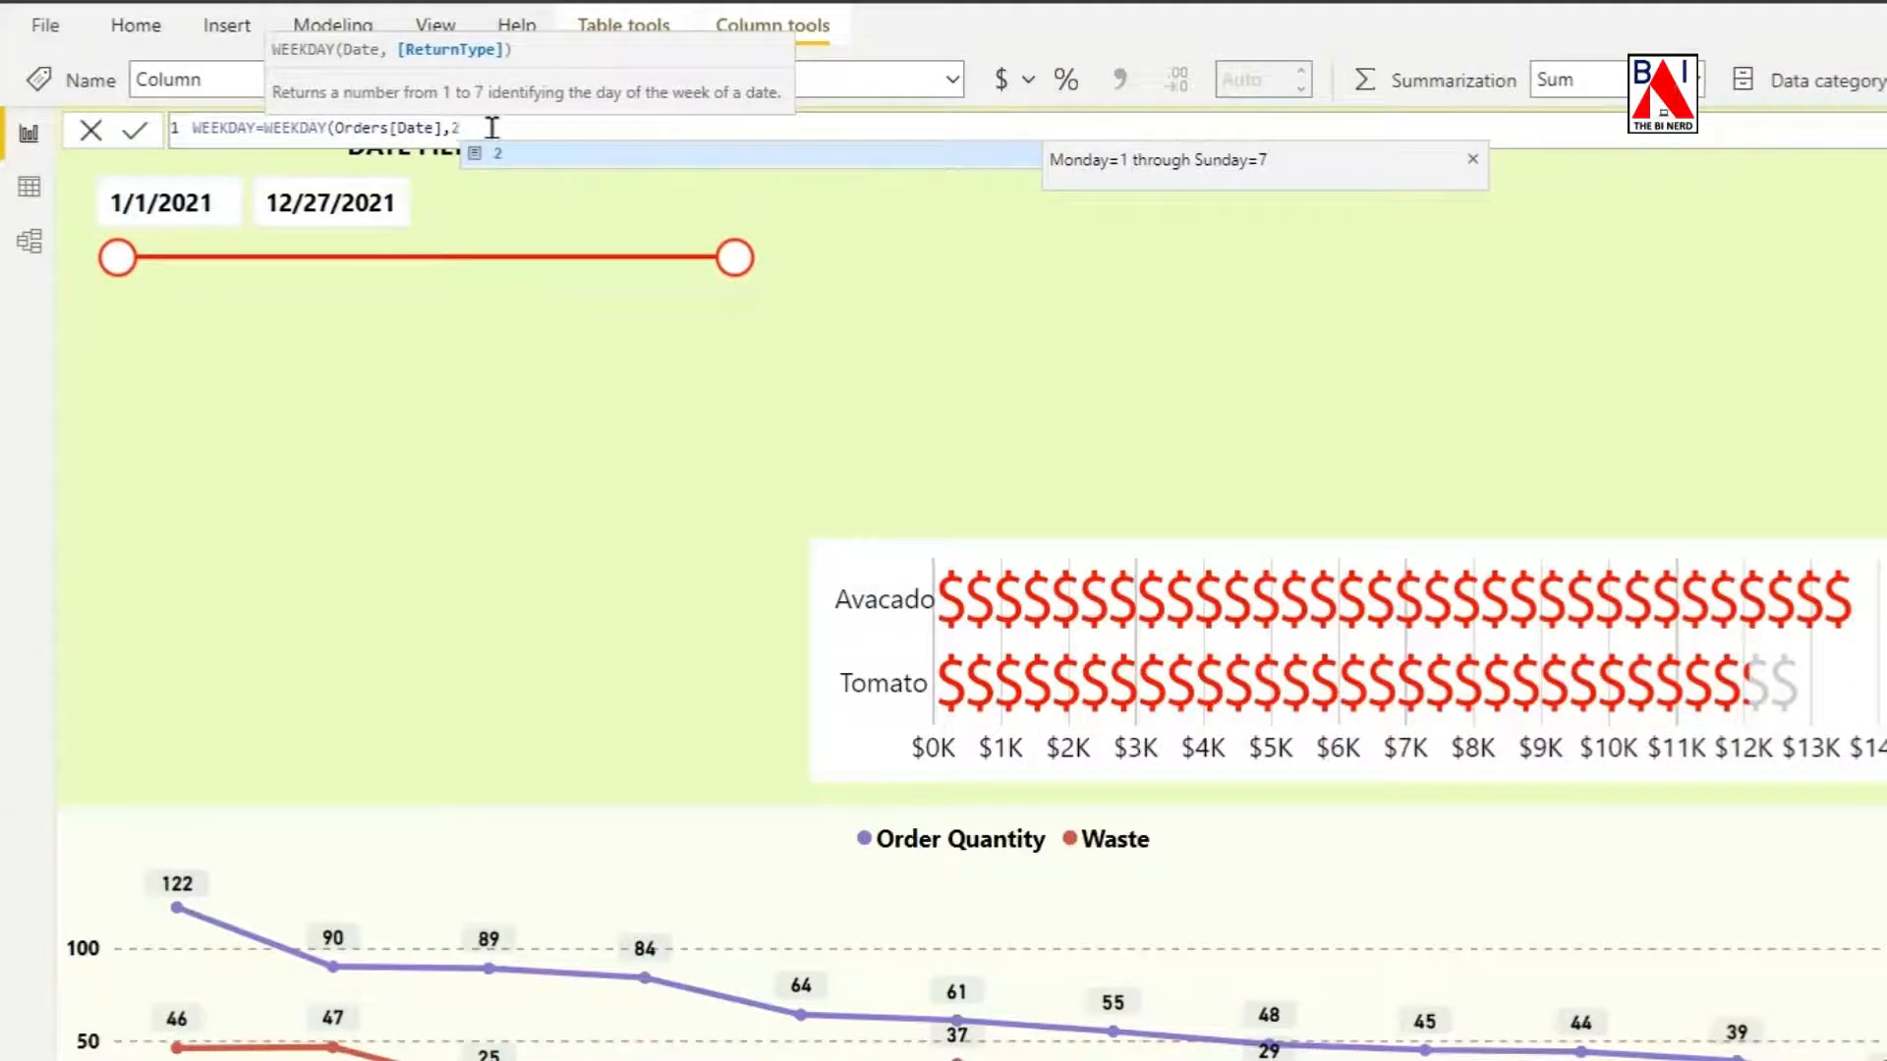
pyautogui.write(')')
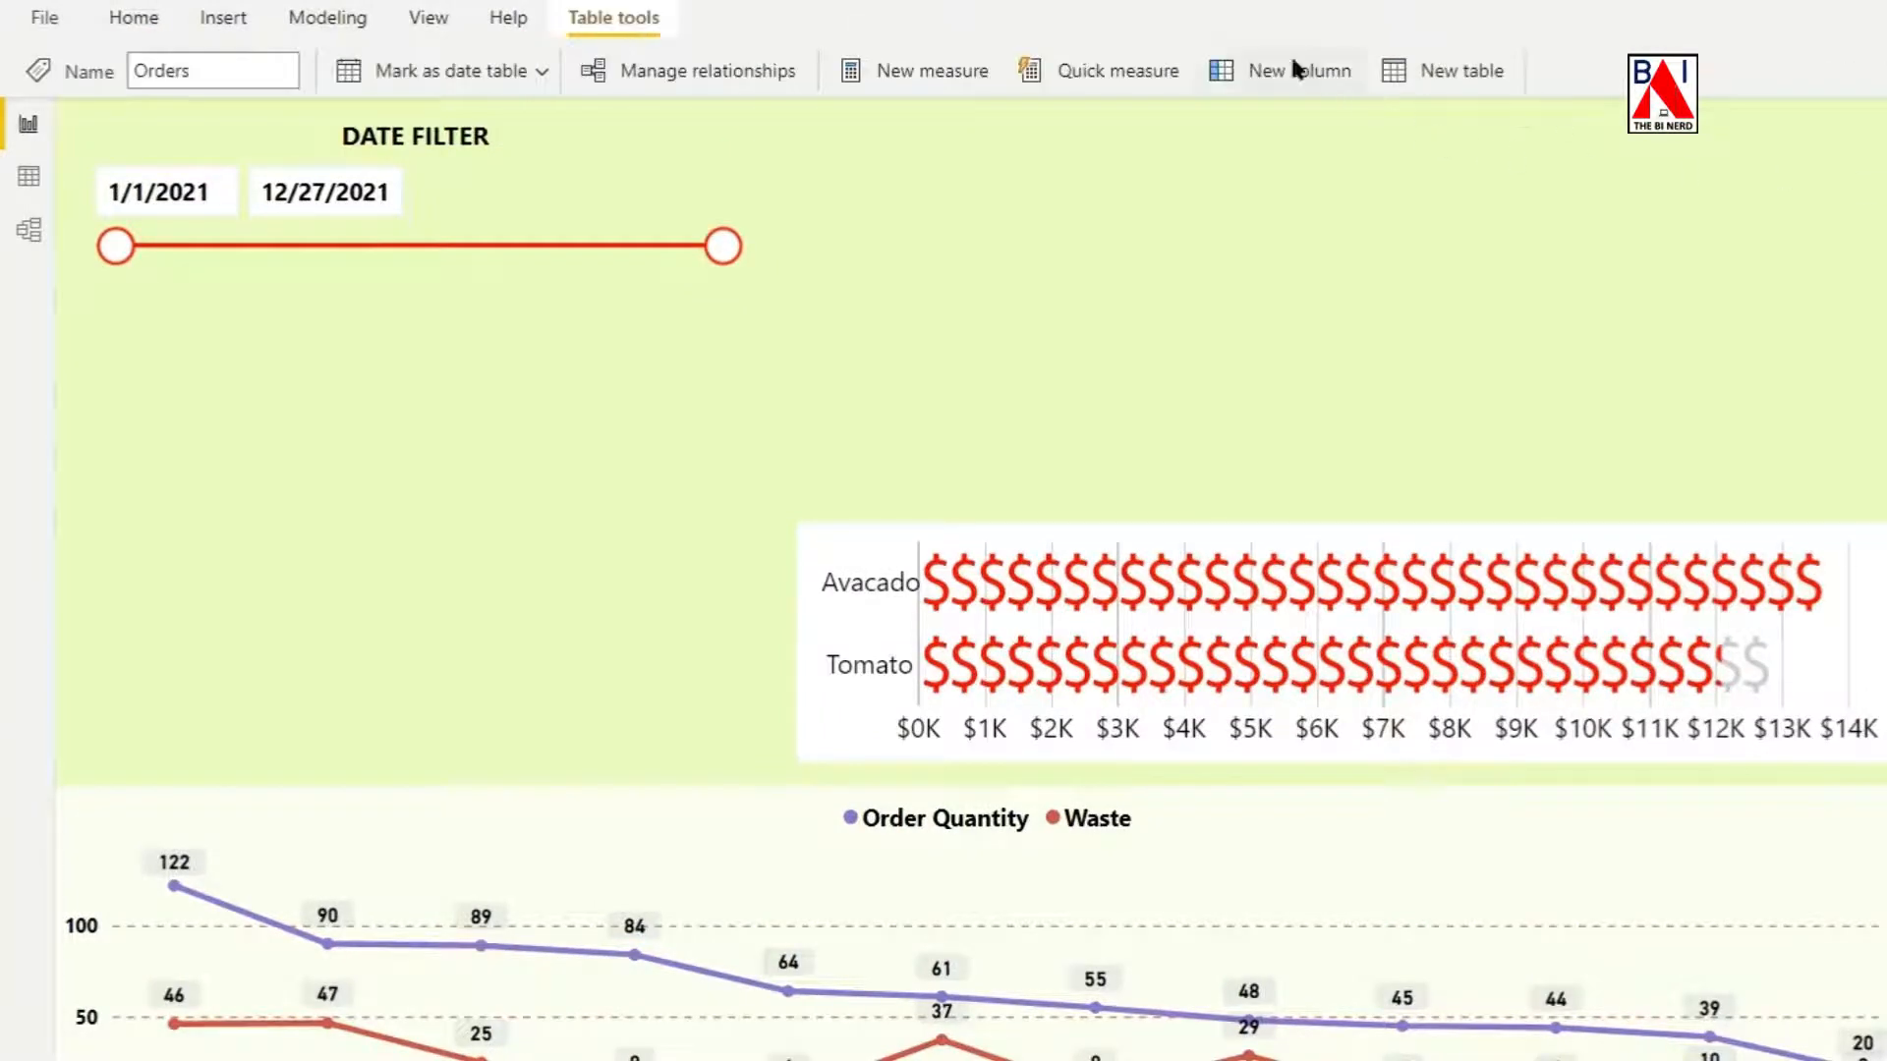
# Add another calculated column to the Orders table with the formula DAY OF WEEK = FORMAT(Orders[Date],"DDDD").
pyautogui.click(1294, 63)
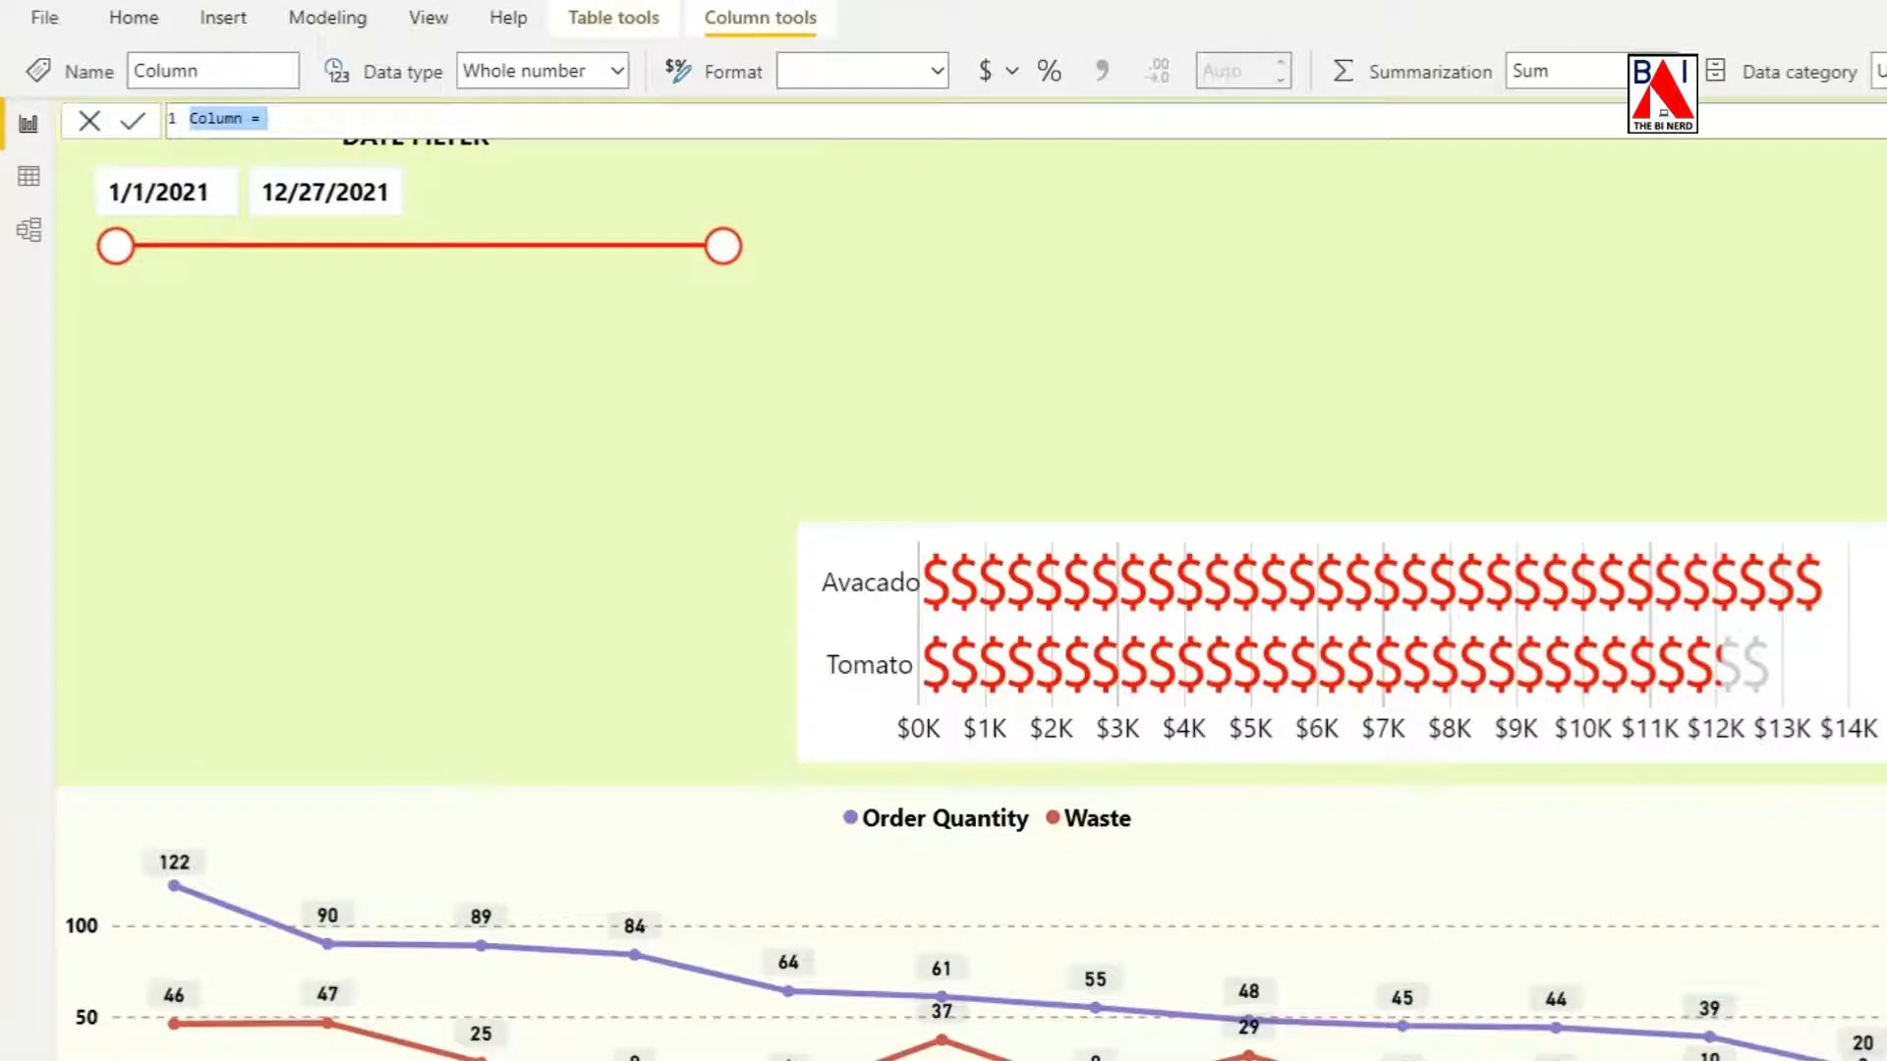
pyautogui.write('DAY OF WEEK ')
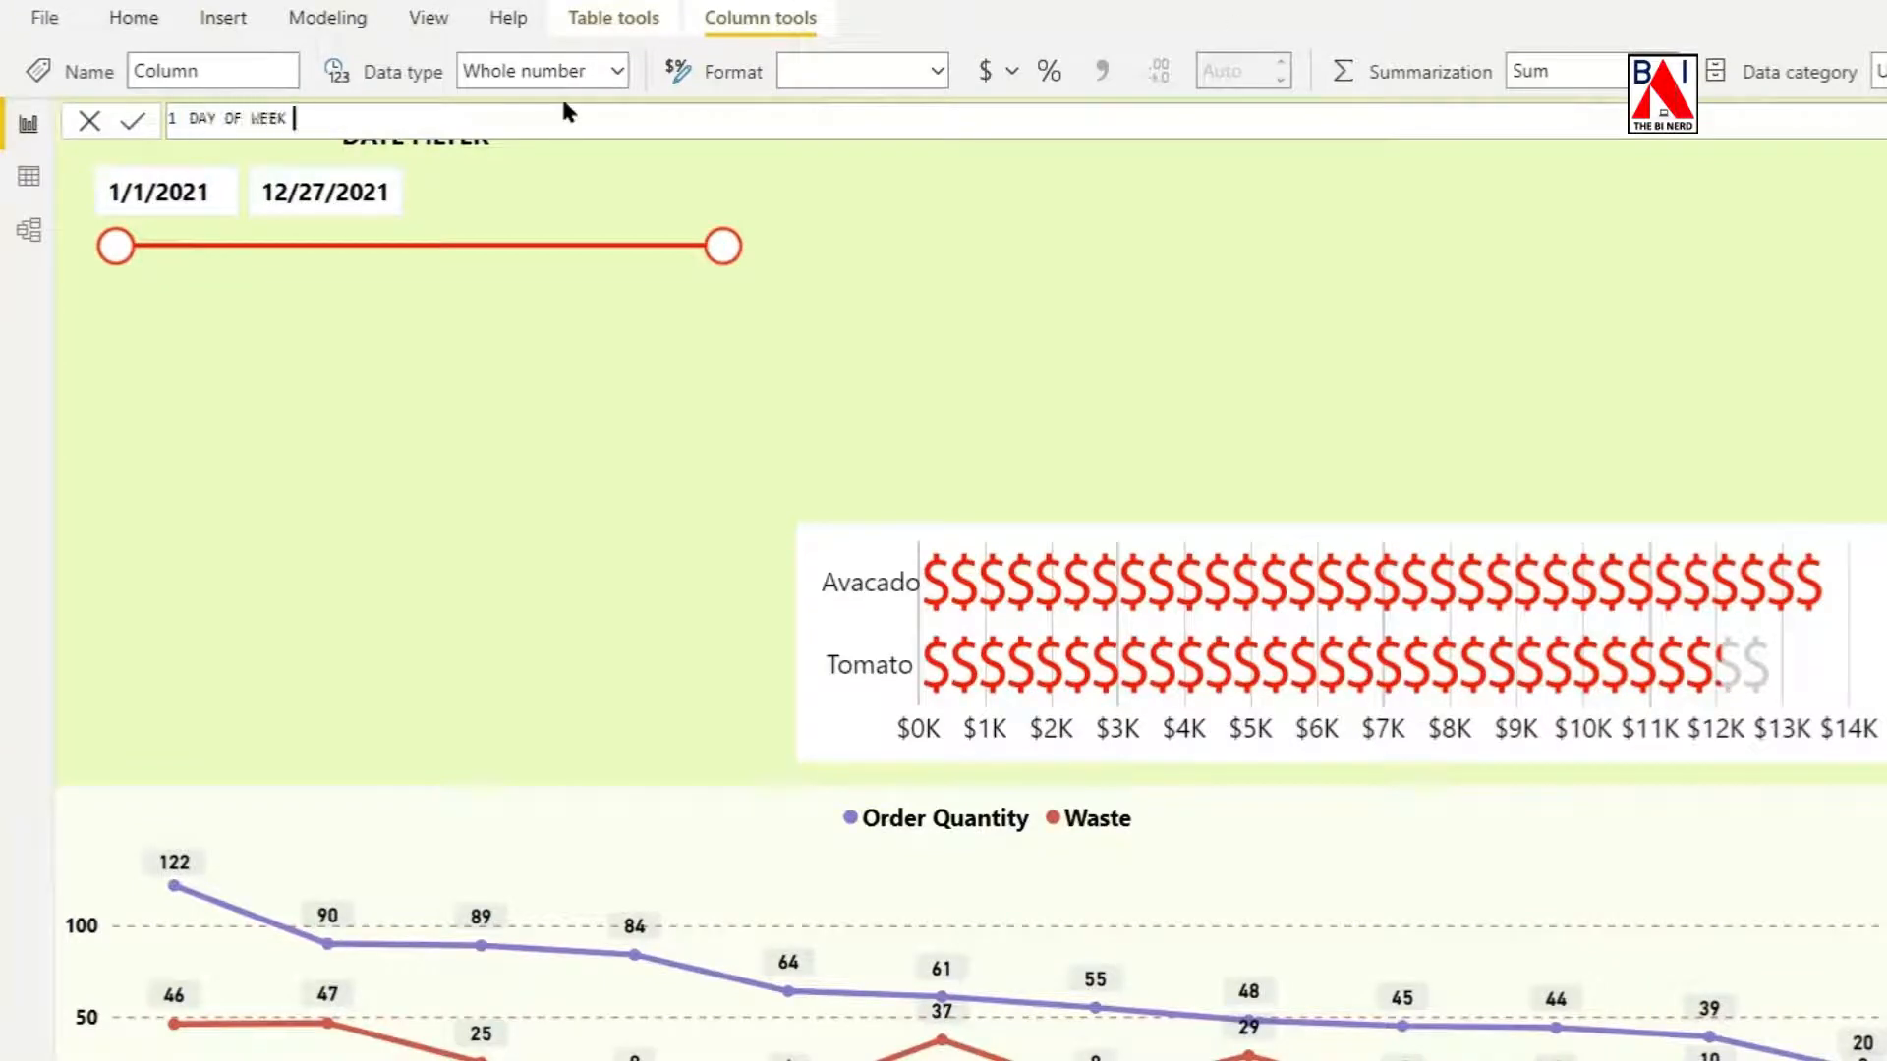
pyautogui.write('= FORMAT')
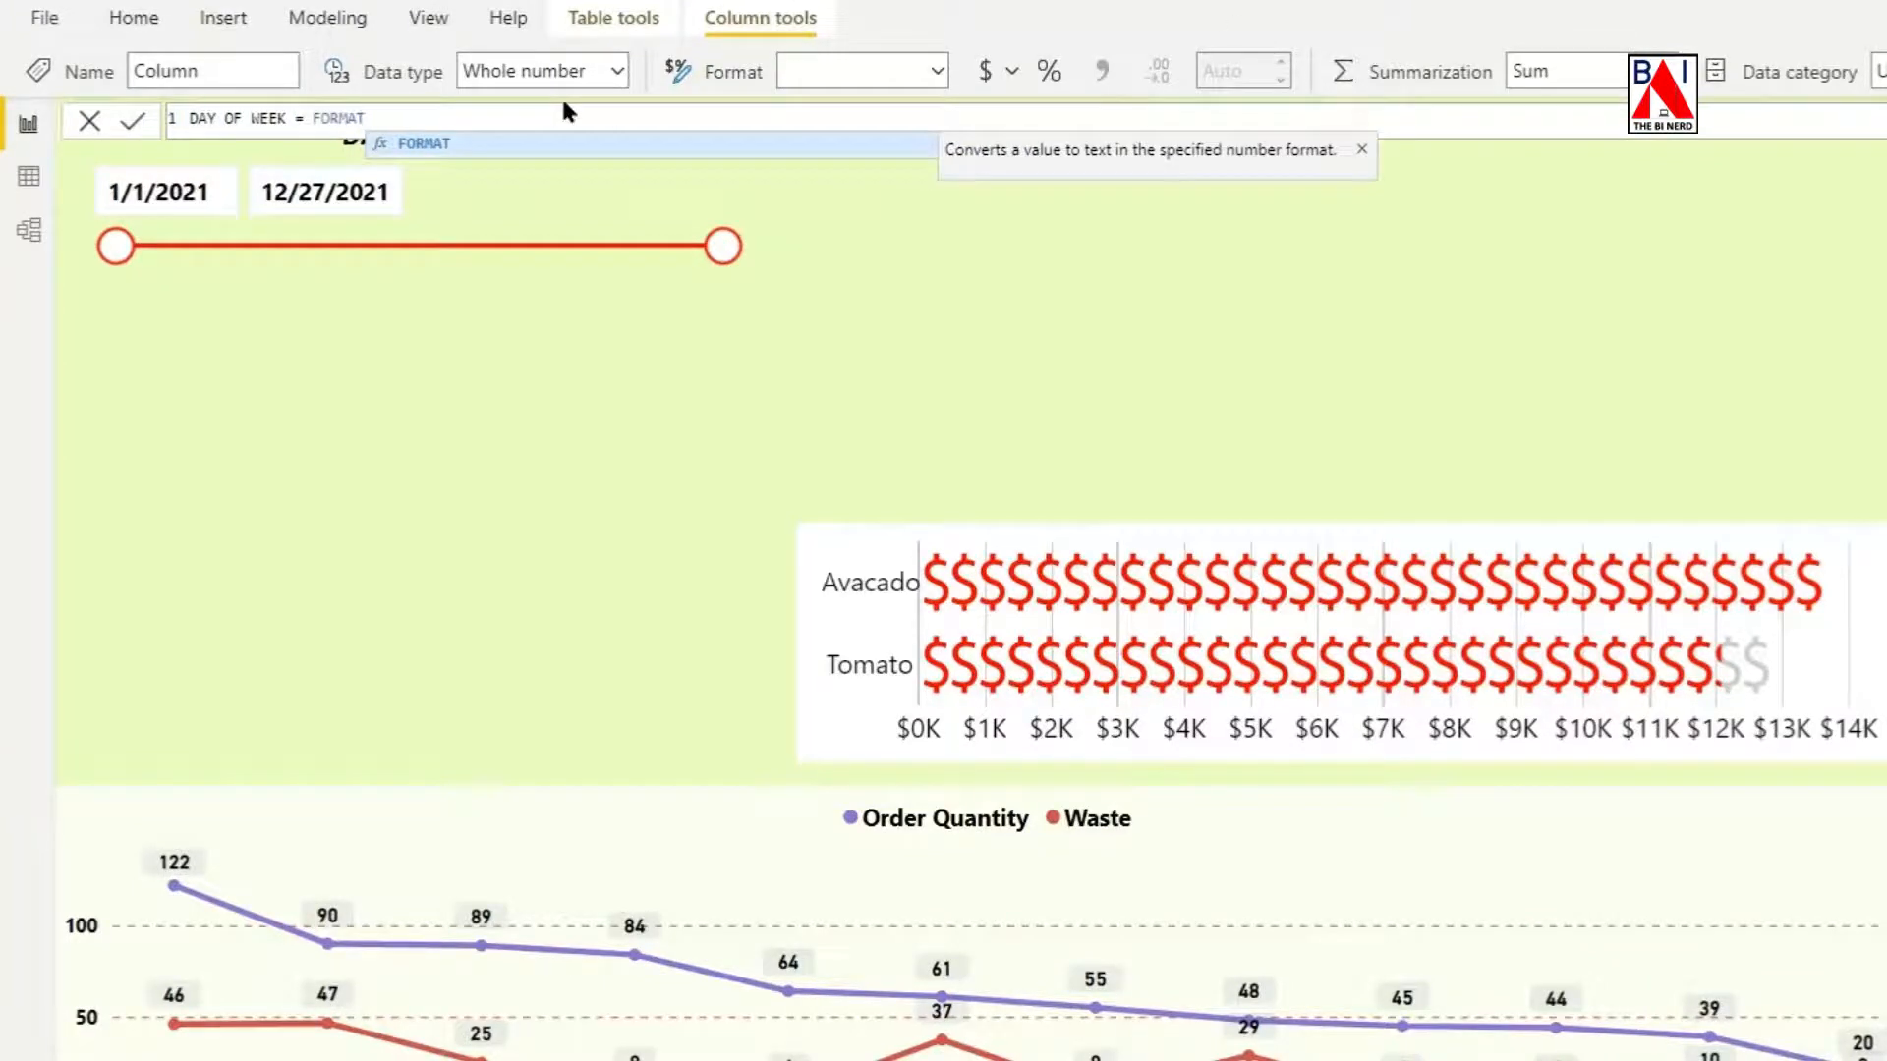
pyautogui.write('(DATE')
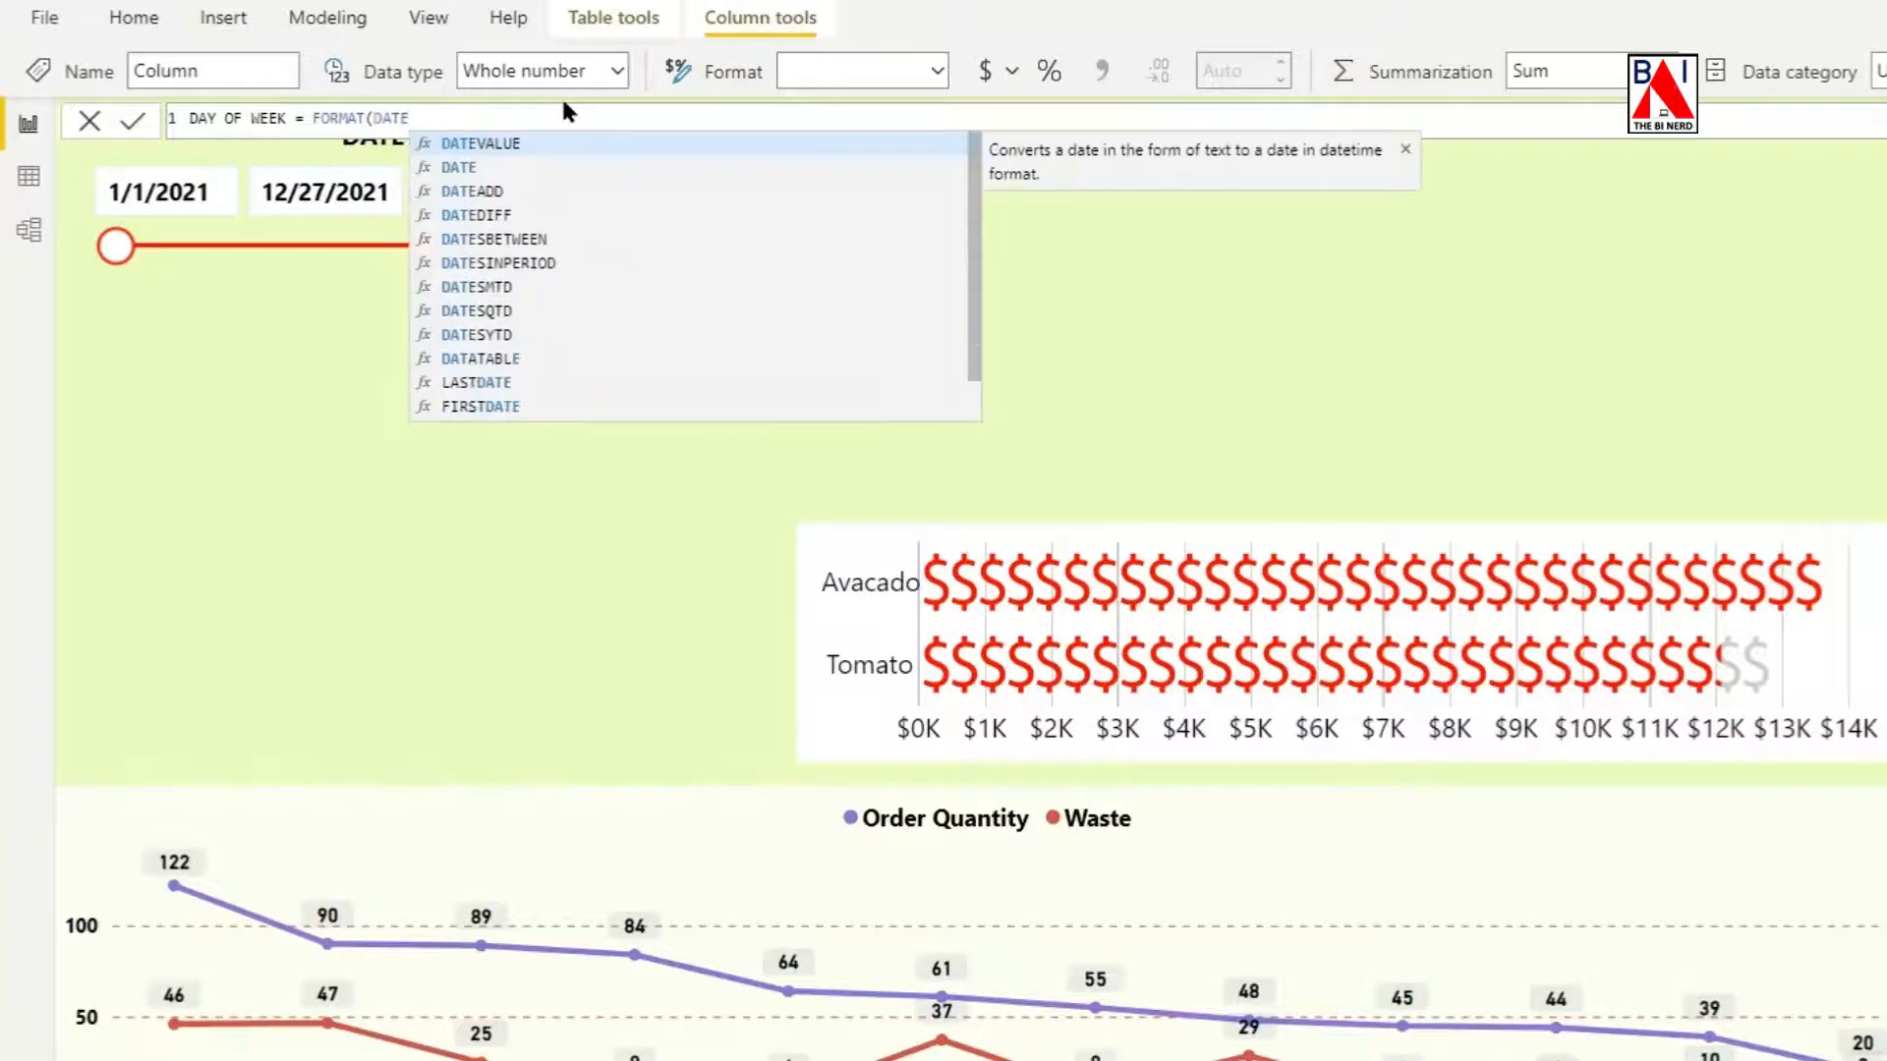
pyautogui.scroll(-1, 610, 295)
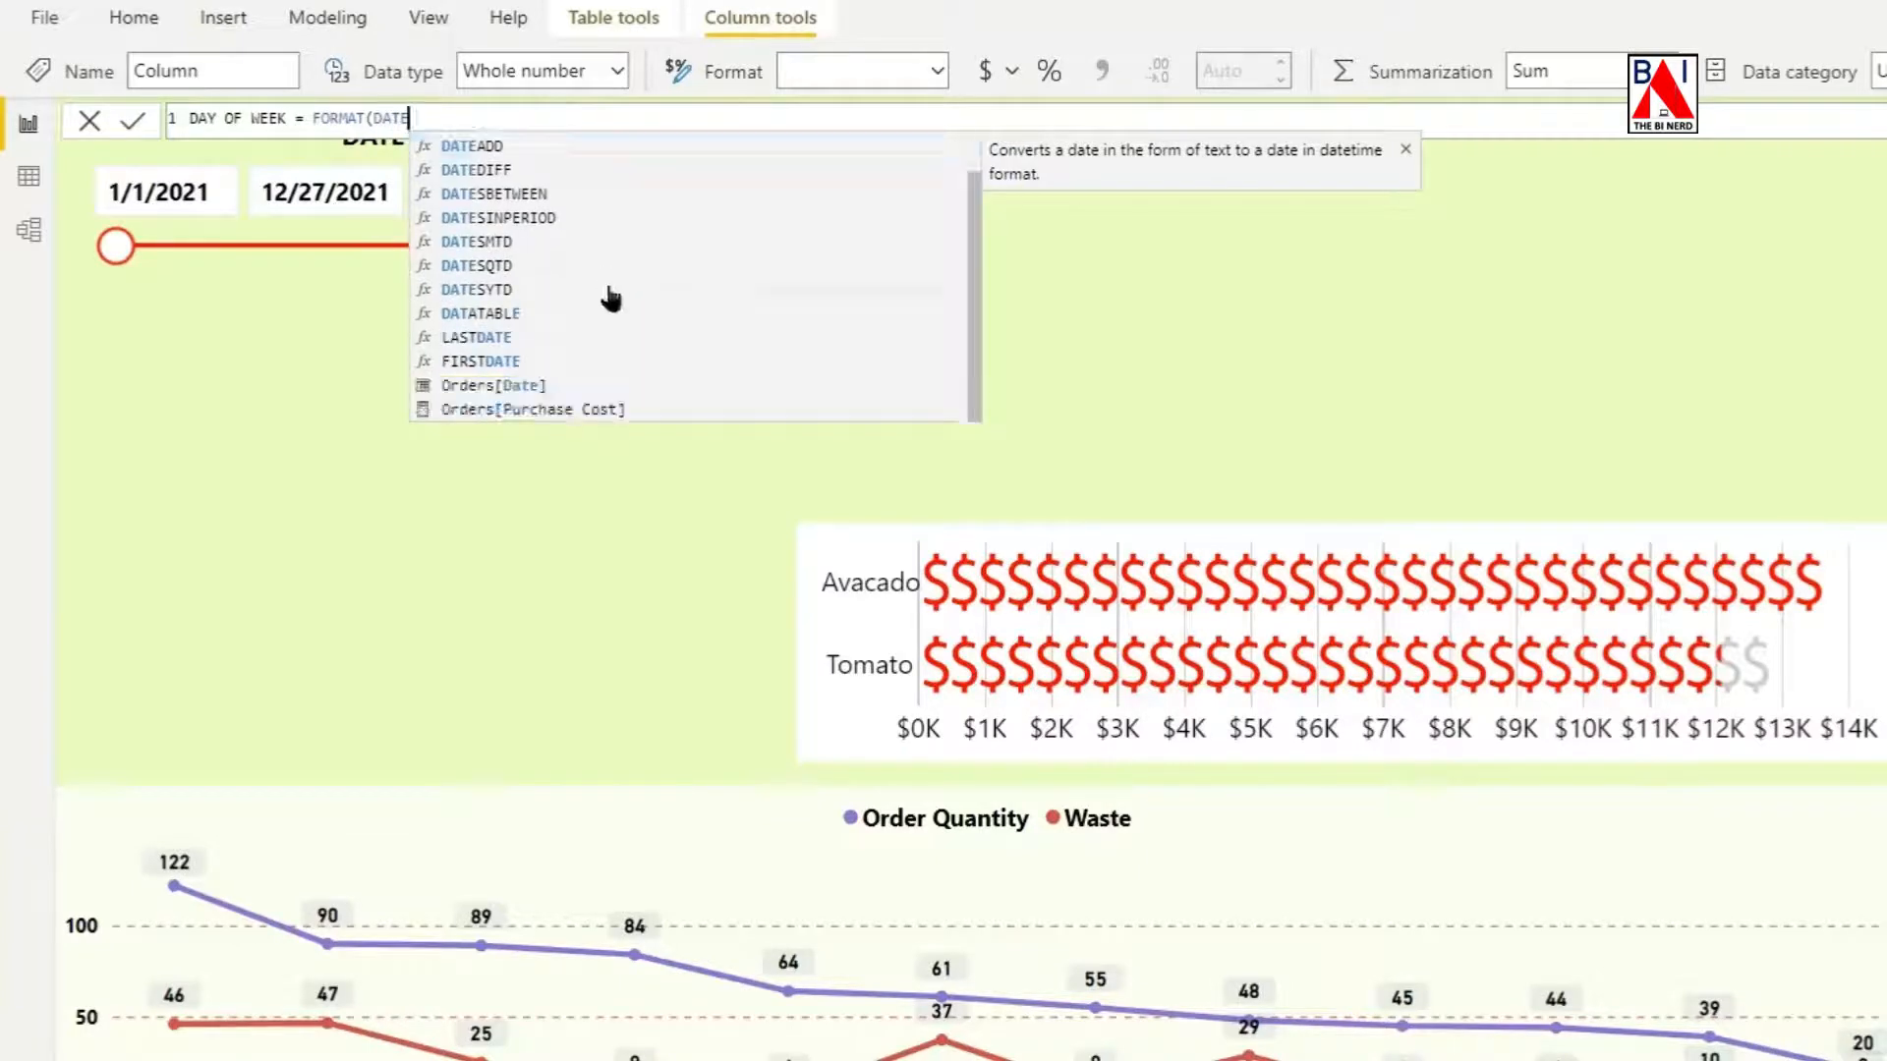
pyautogui.click(508, 388)
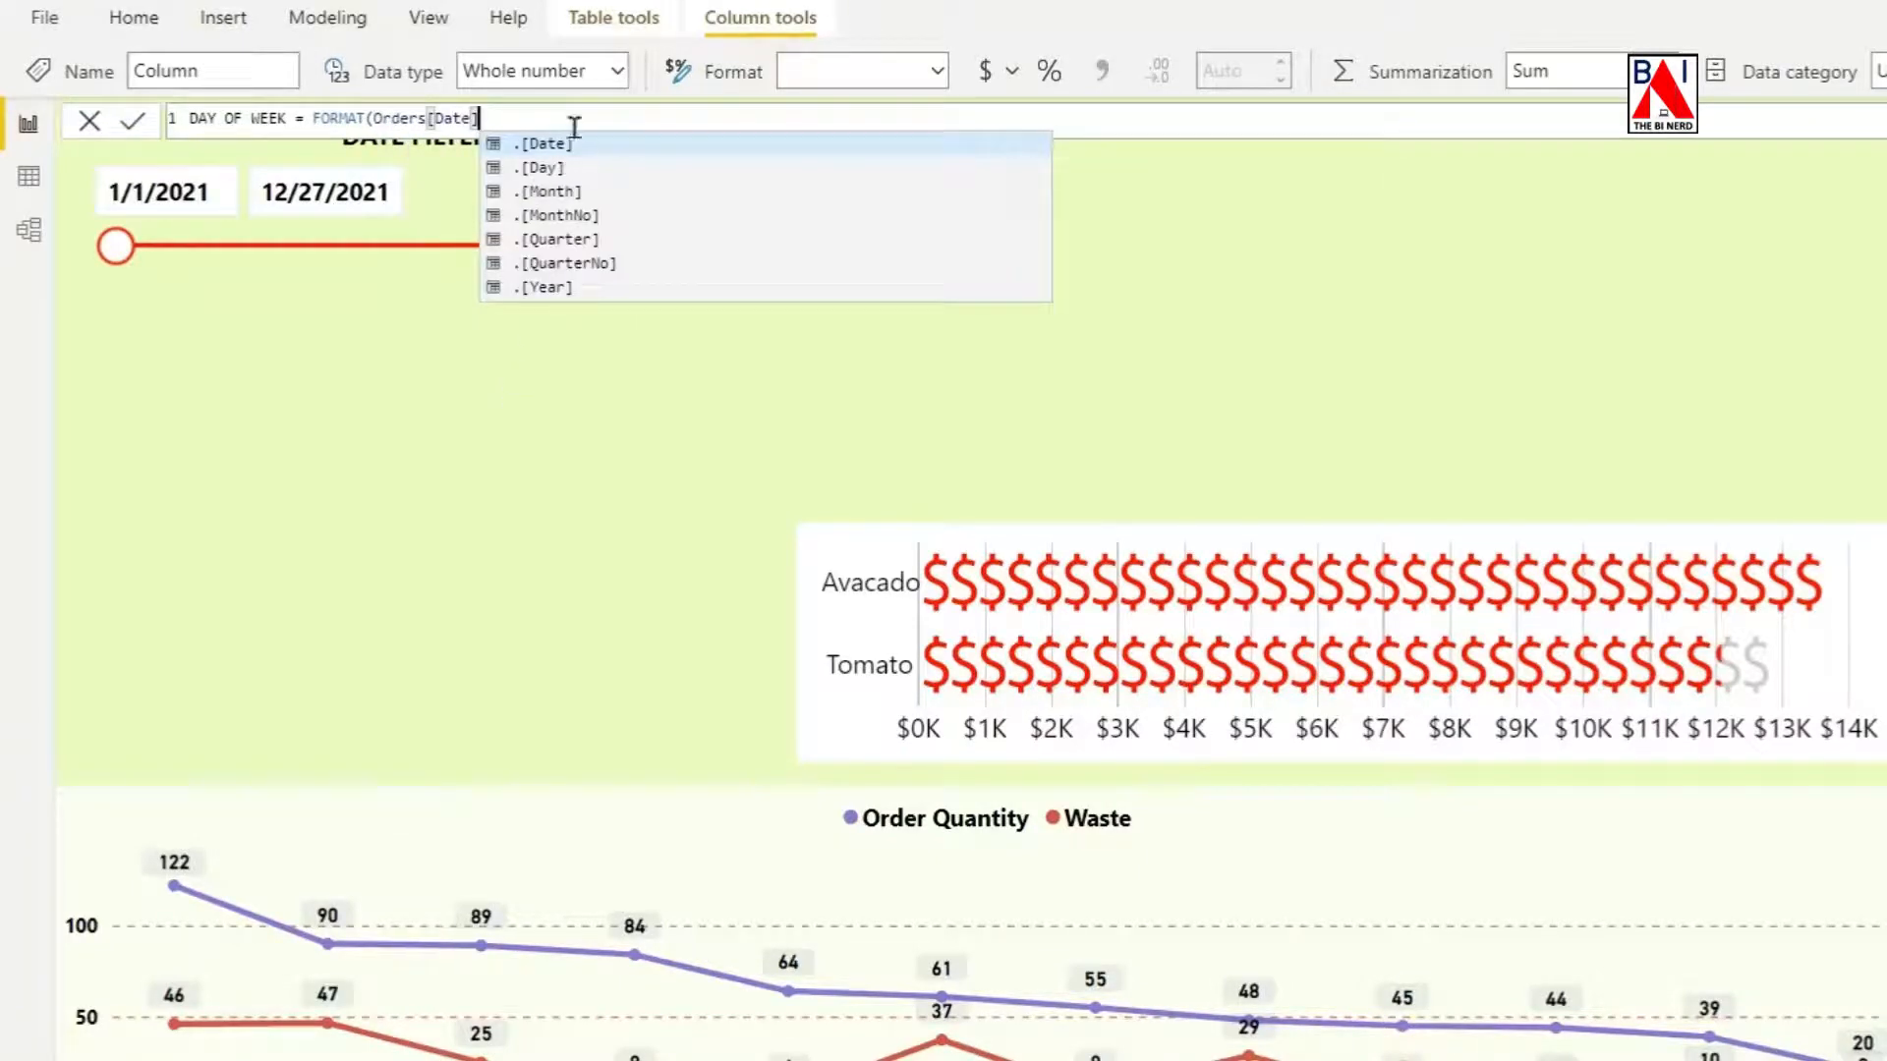
pyautogui.write(',"DDDD')
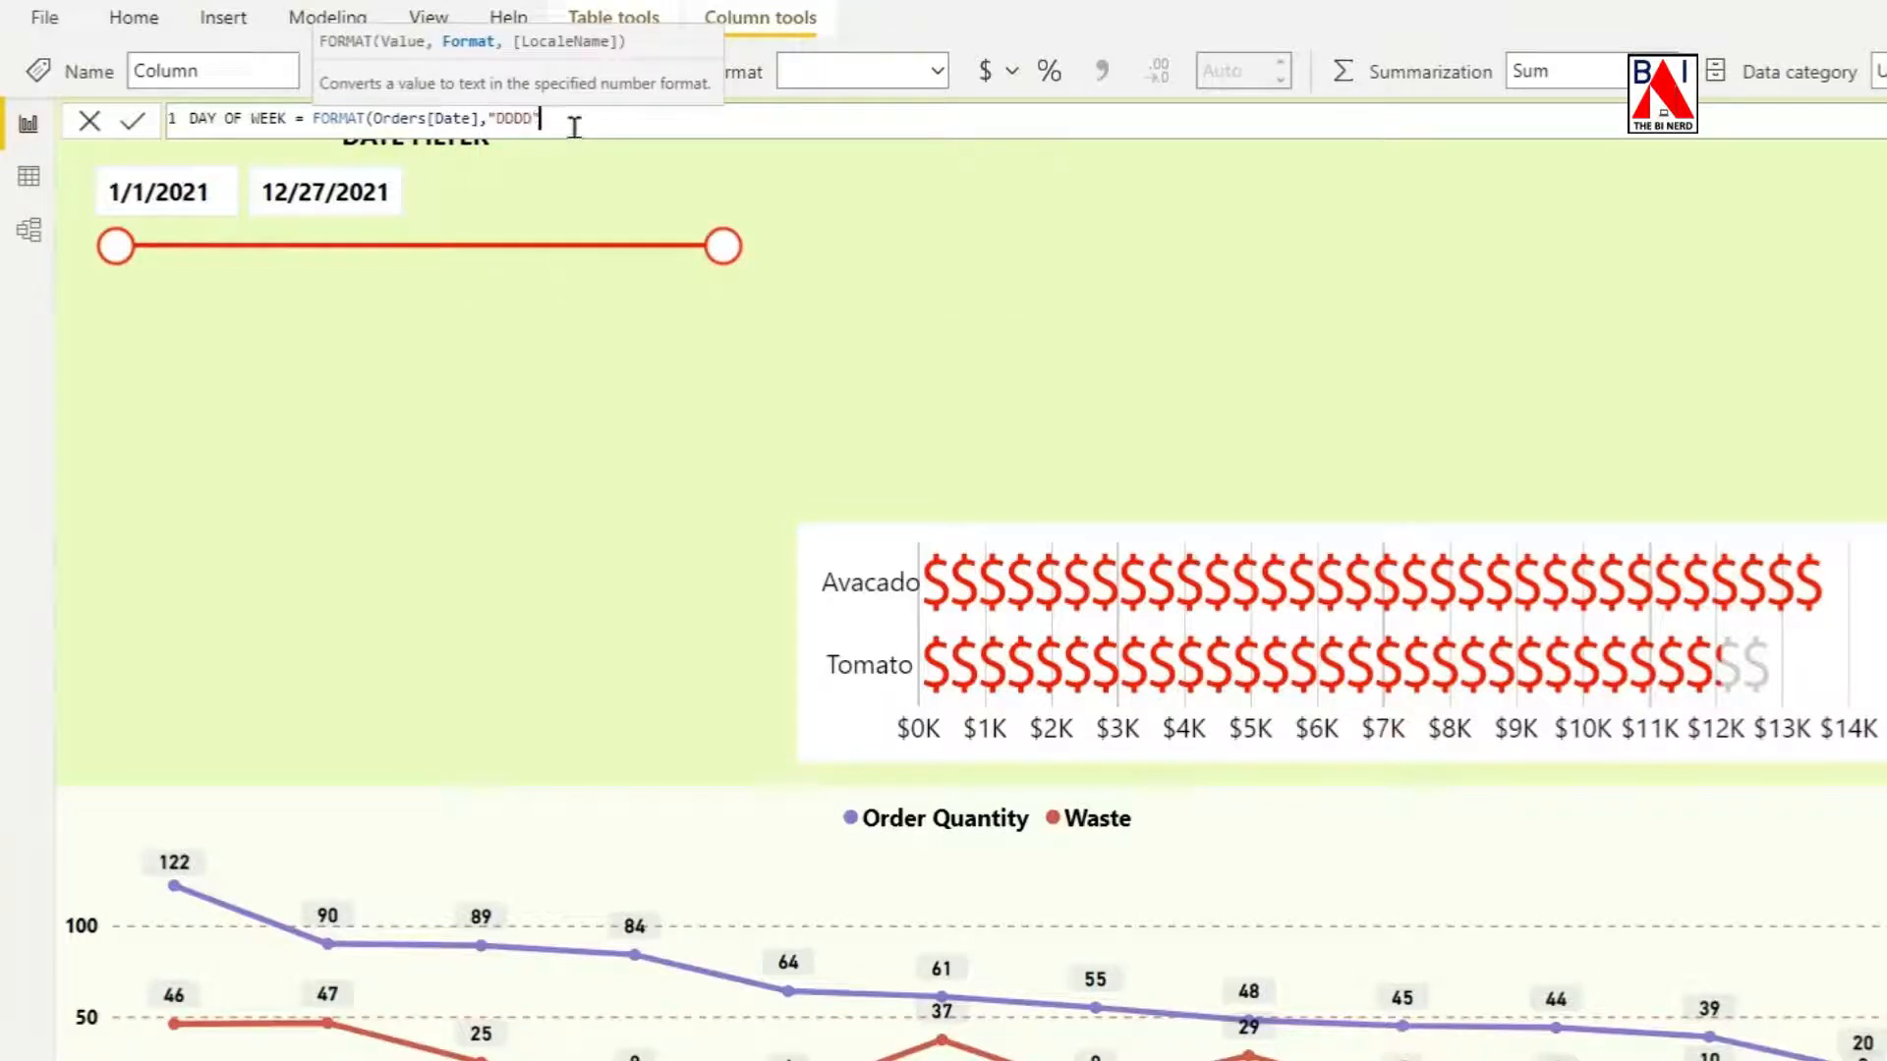
pyautogui.write('")')
pyautogui.press('Return')
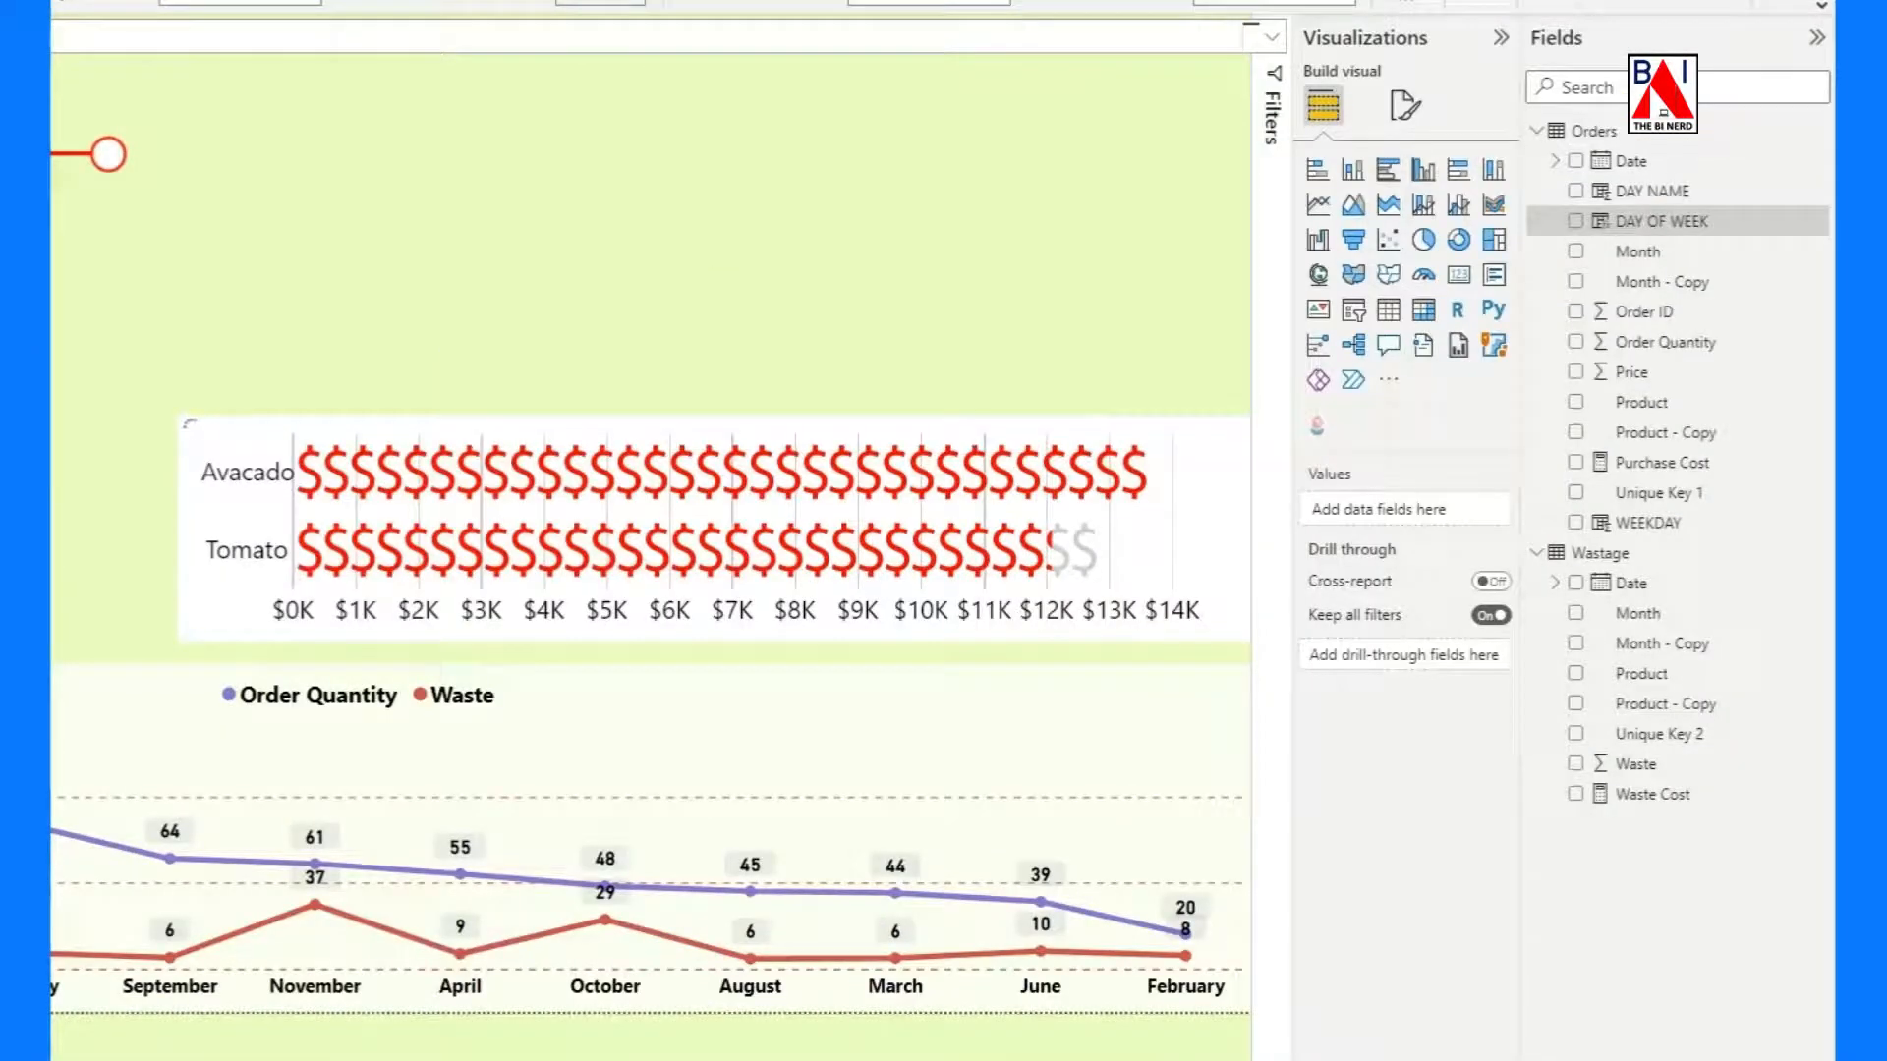
# Add a clustered column chart of Waste Cost by DAY OF WEEK and enlarge it above the dollar-sign infographic.
pyautogui.click(843, 276)
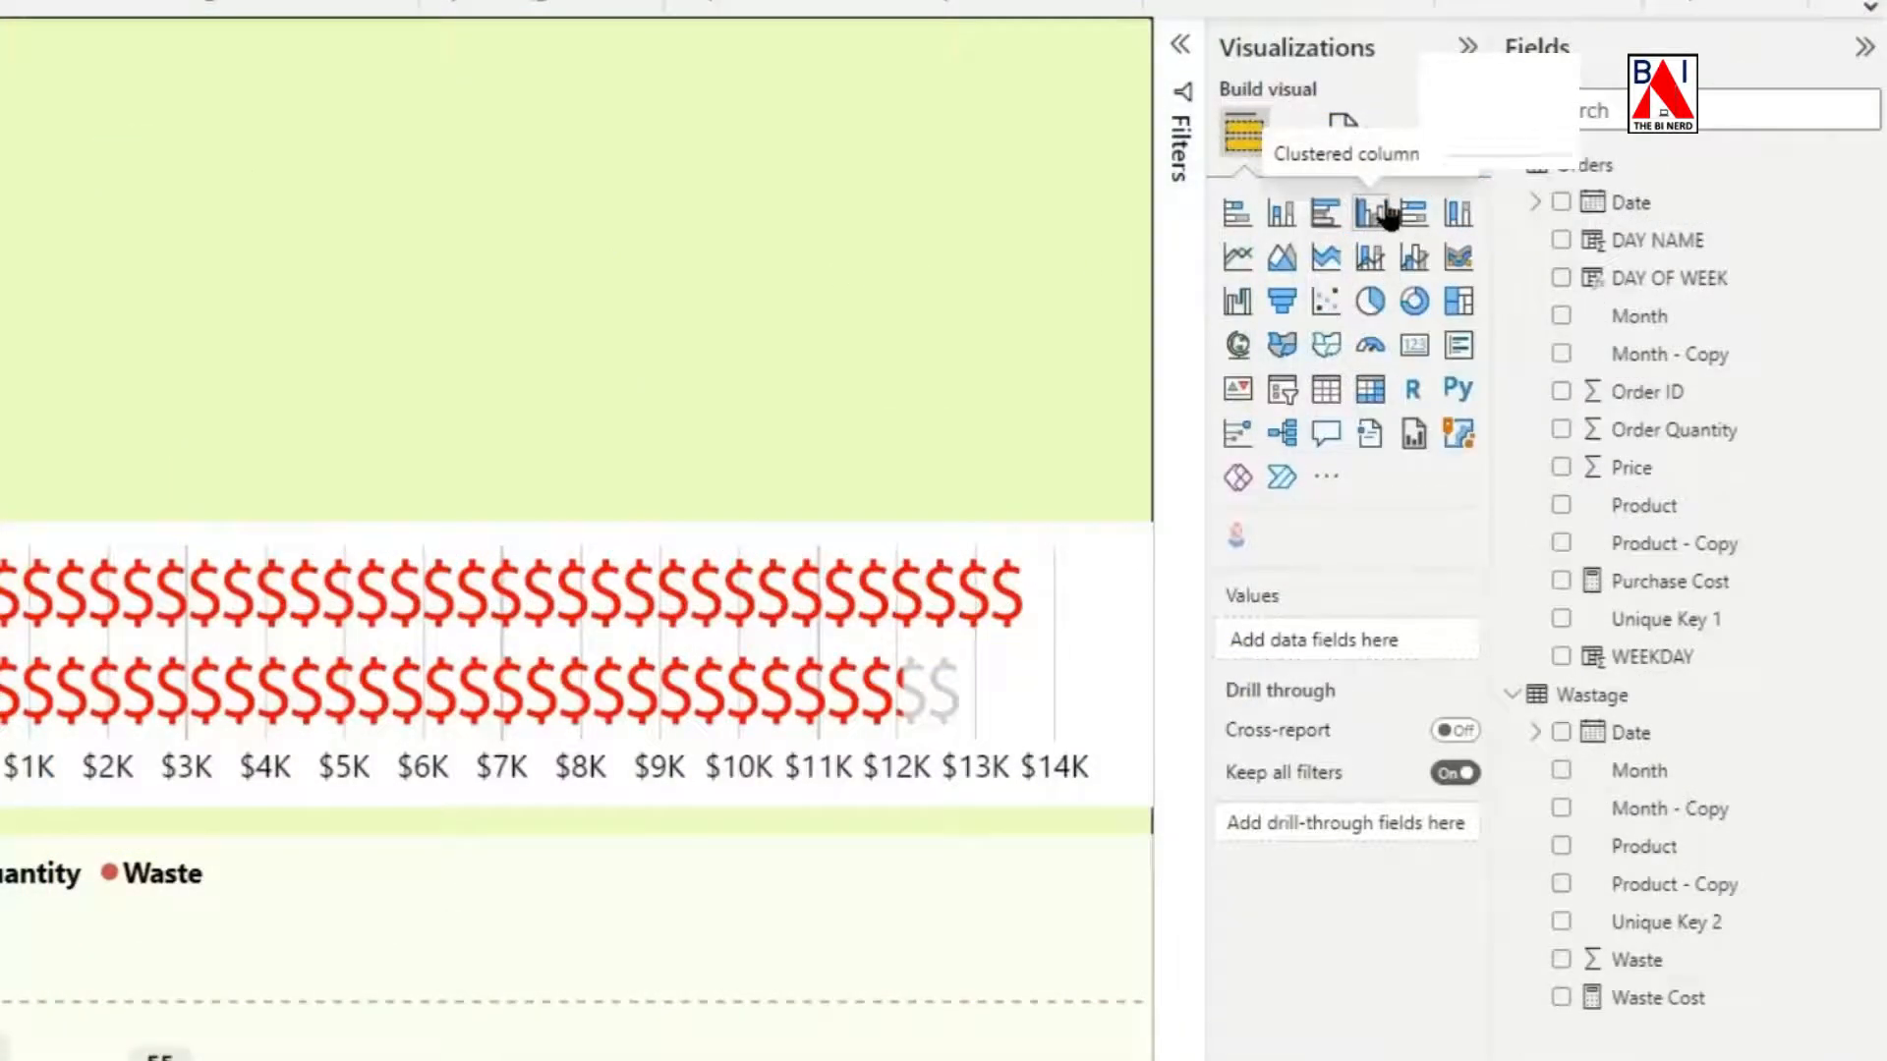
pyautogui.click(1385, 214)
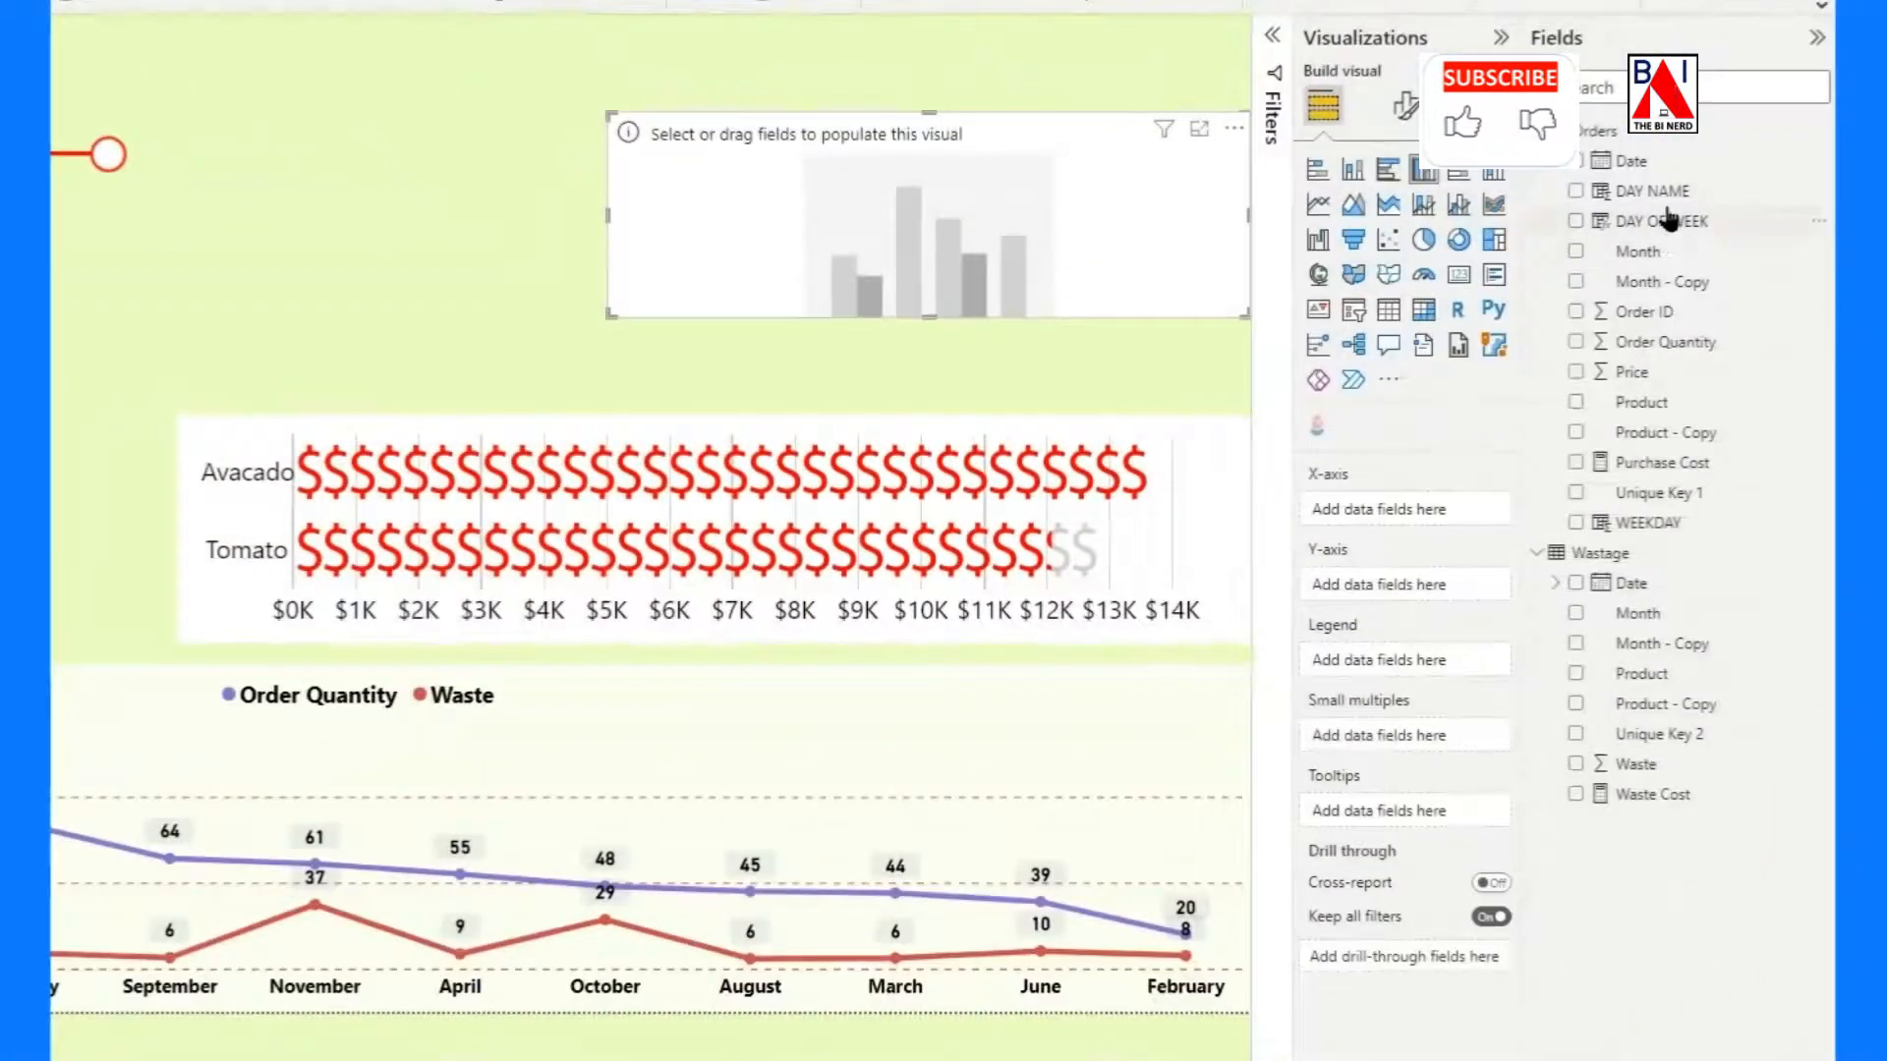
pyautogui.moveTo(1668, 218); pyautogui.dragTo(1402, 512)
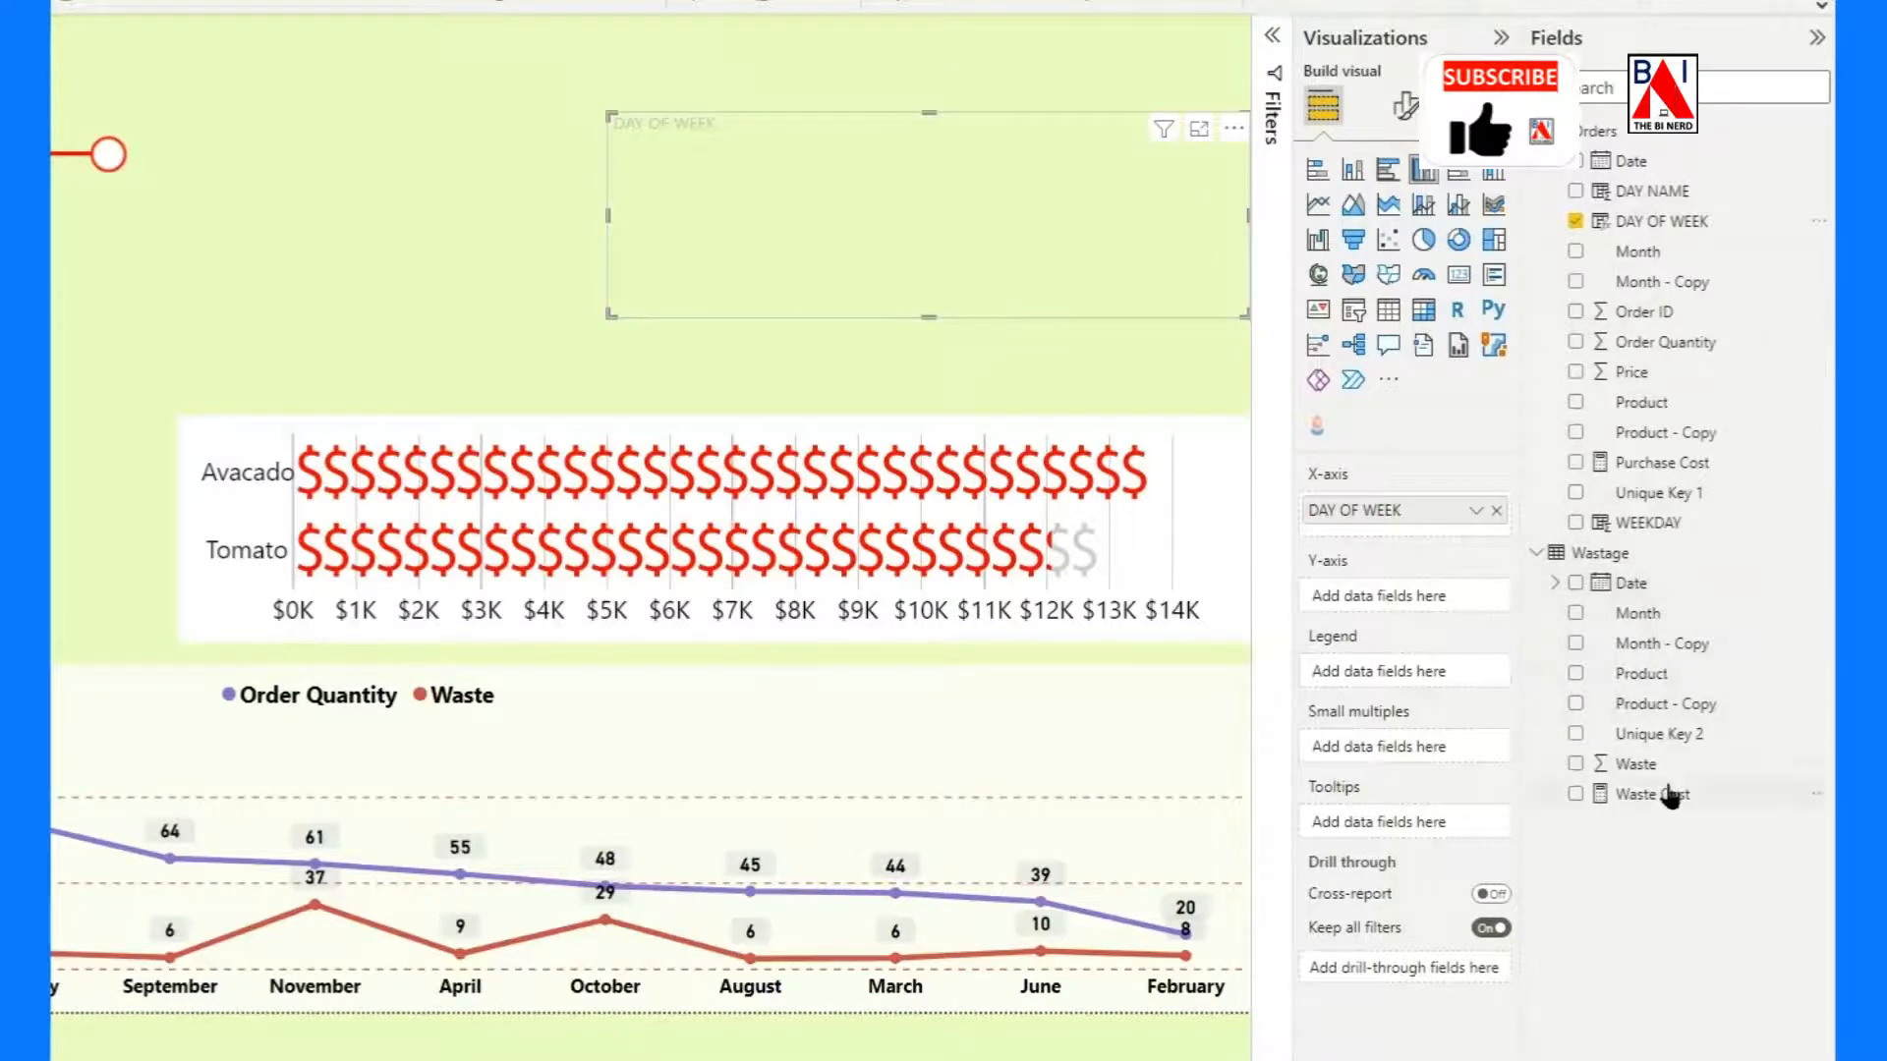
pyautogui.moveTo(1553, 787); pyautogui.dragTo(1388, 598)
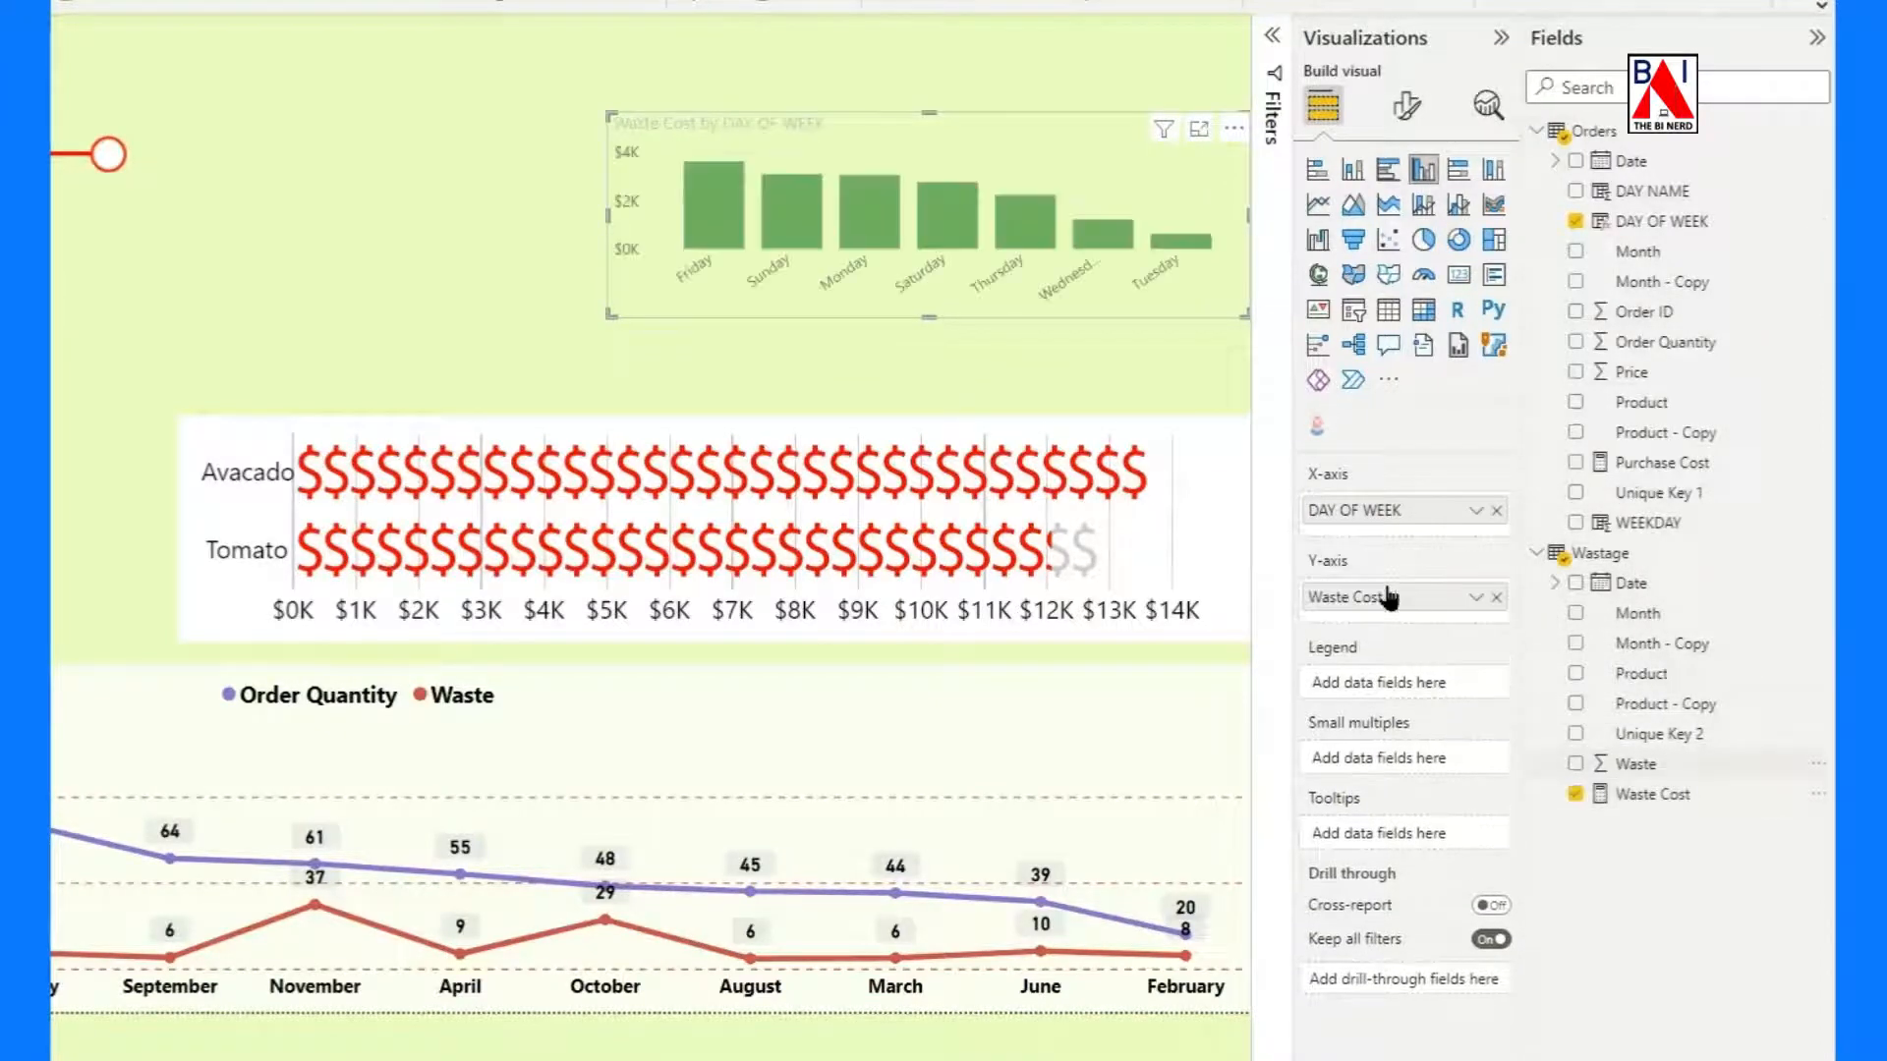
pyautogui.moveTo(611, 315); pyautogui.dragTo(368, 368)
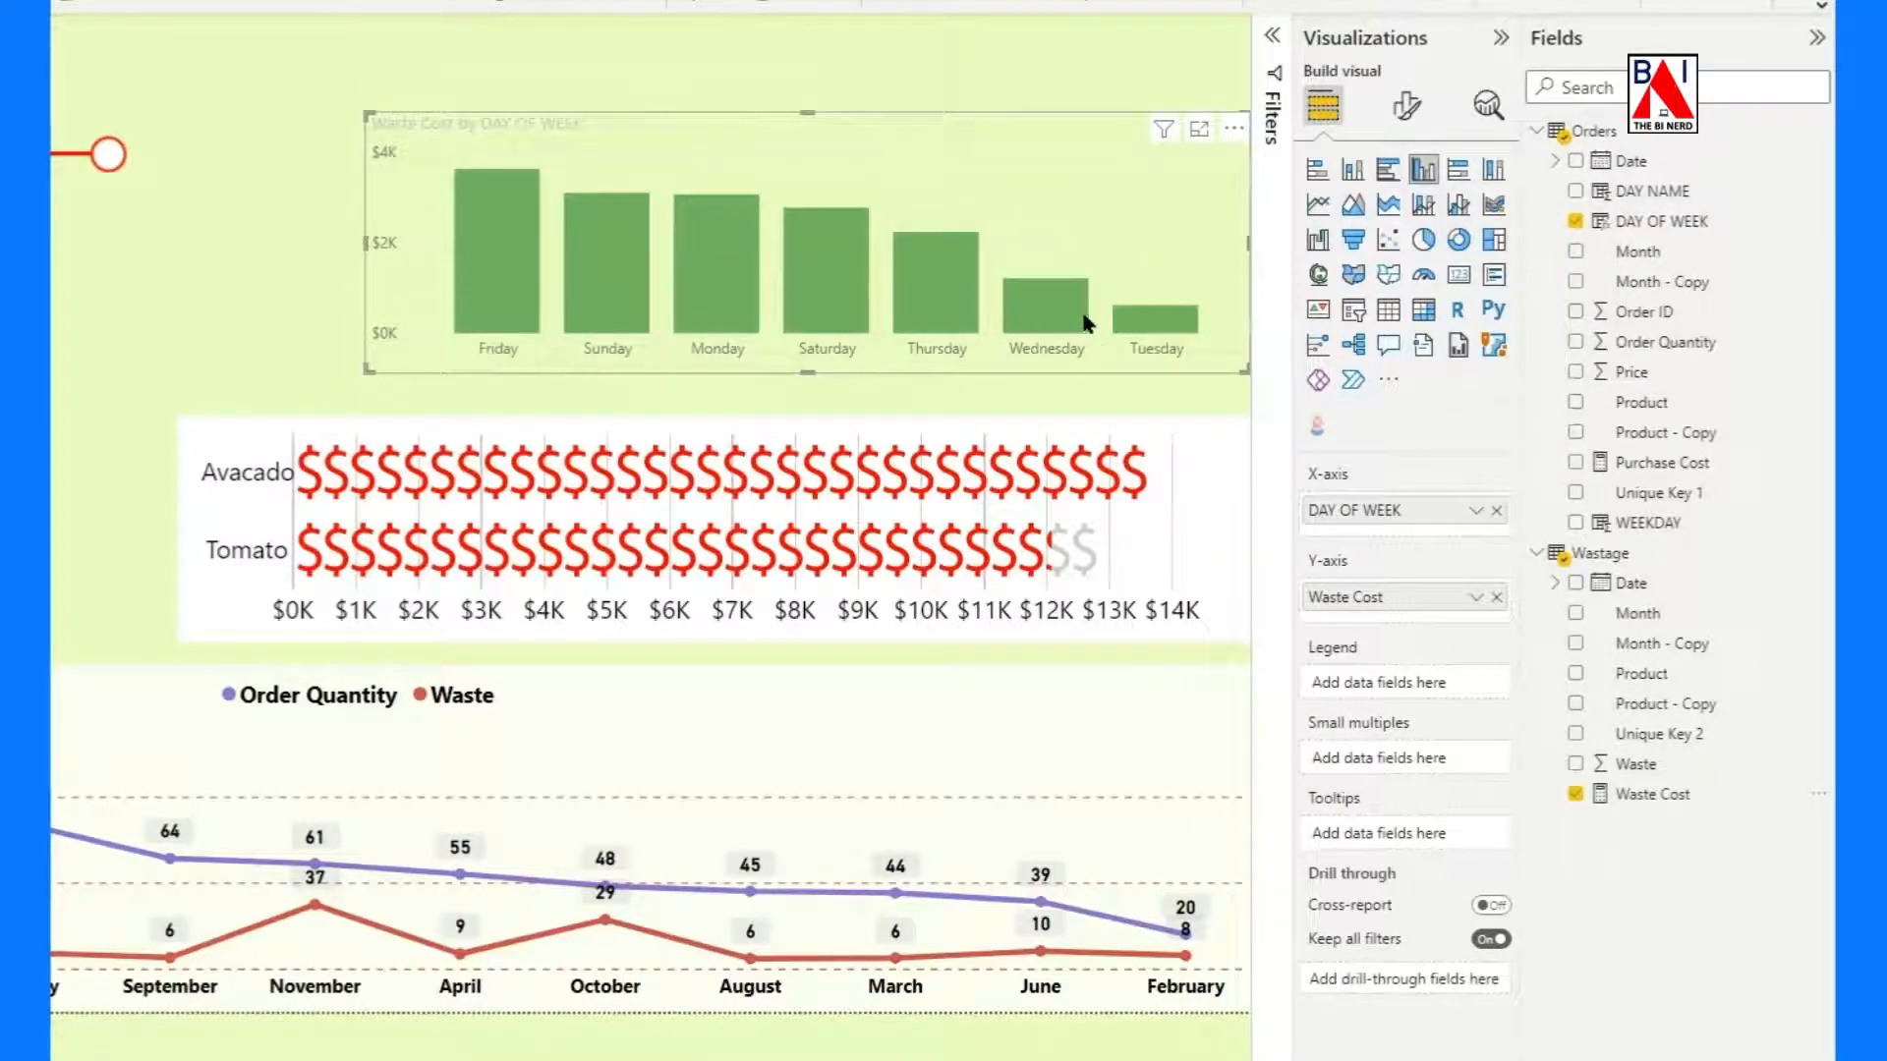
# Add WEEKDAY below DAY OF WEEK on the column chart's X-axis and sort the axis in ascending order.
pyautogui.moveTo(1086, 322)
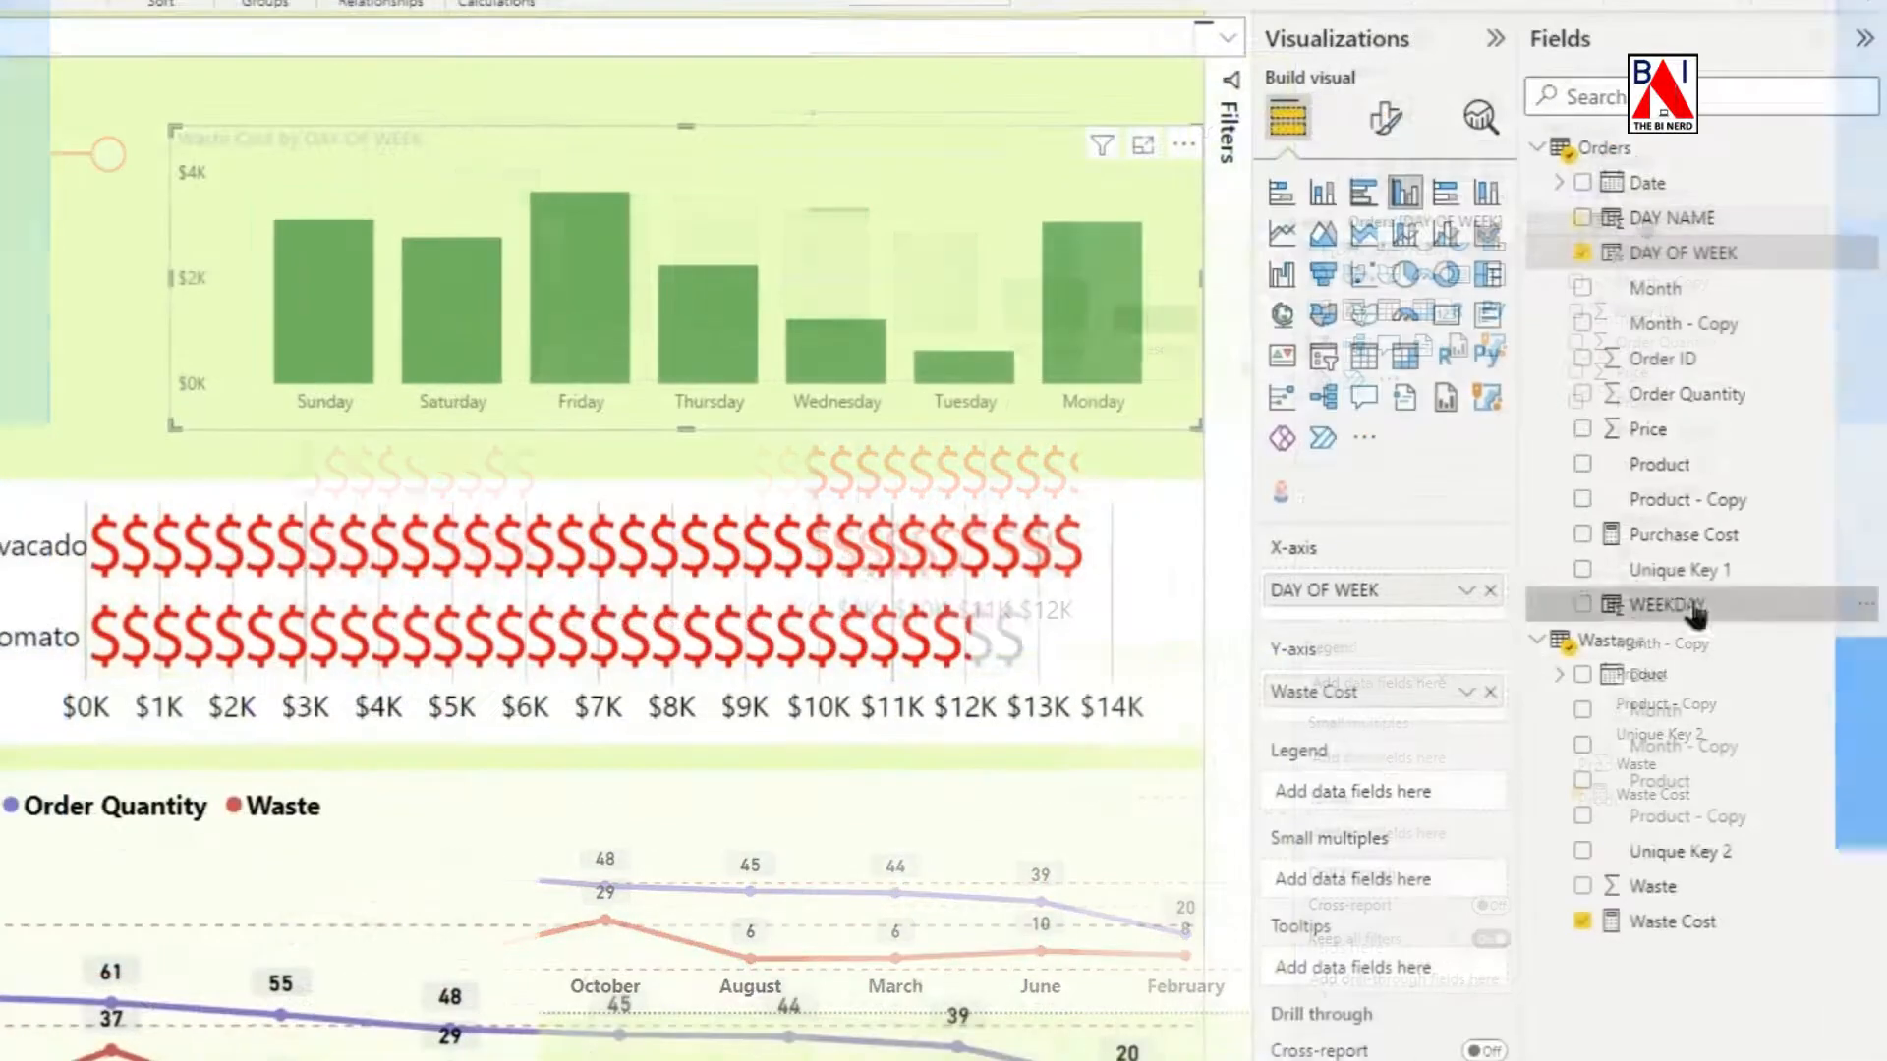
pyautogui.moveTo(1668, 605); pyautogui.dragTo(1385, 612)
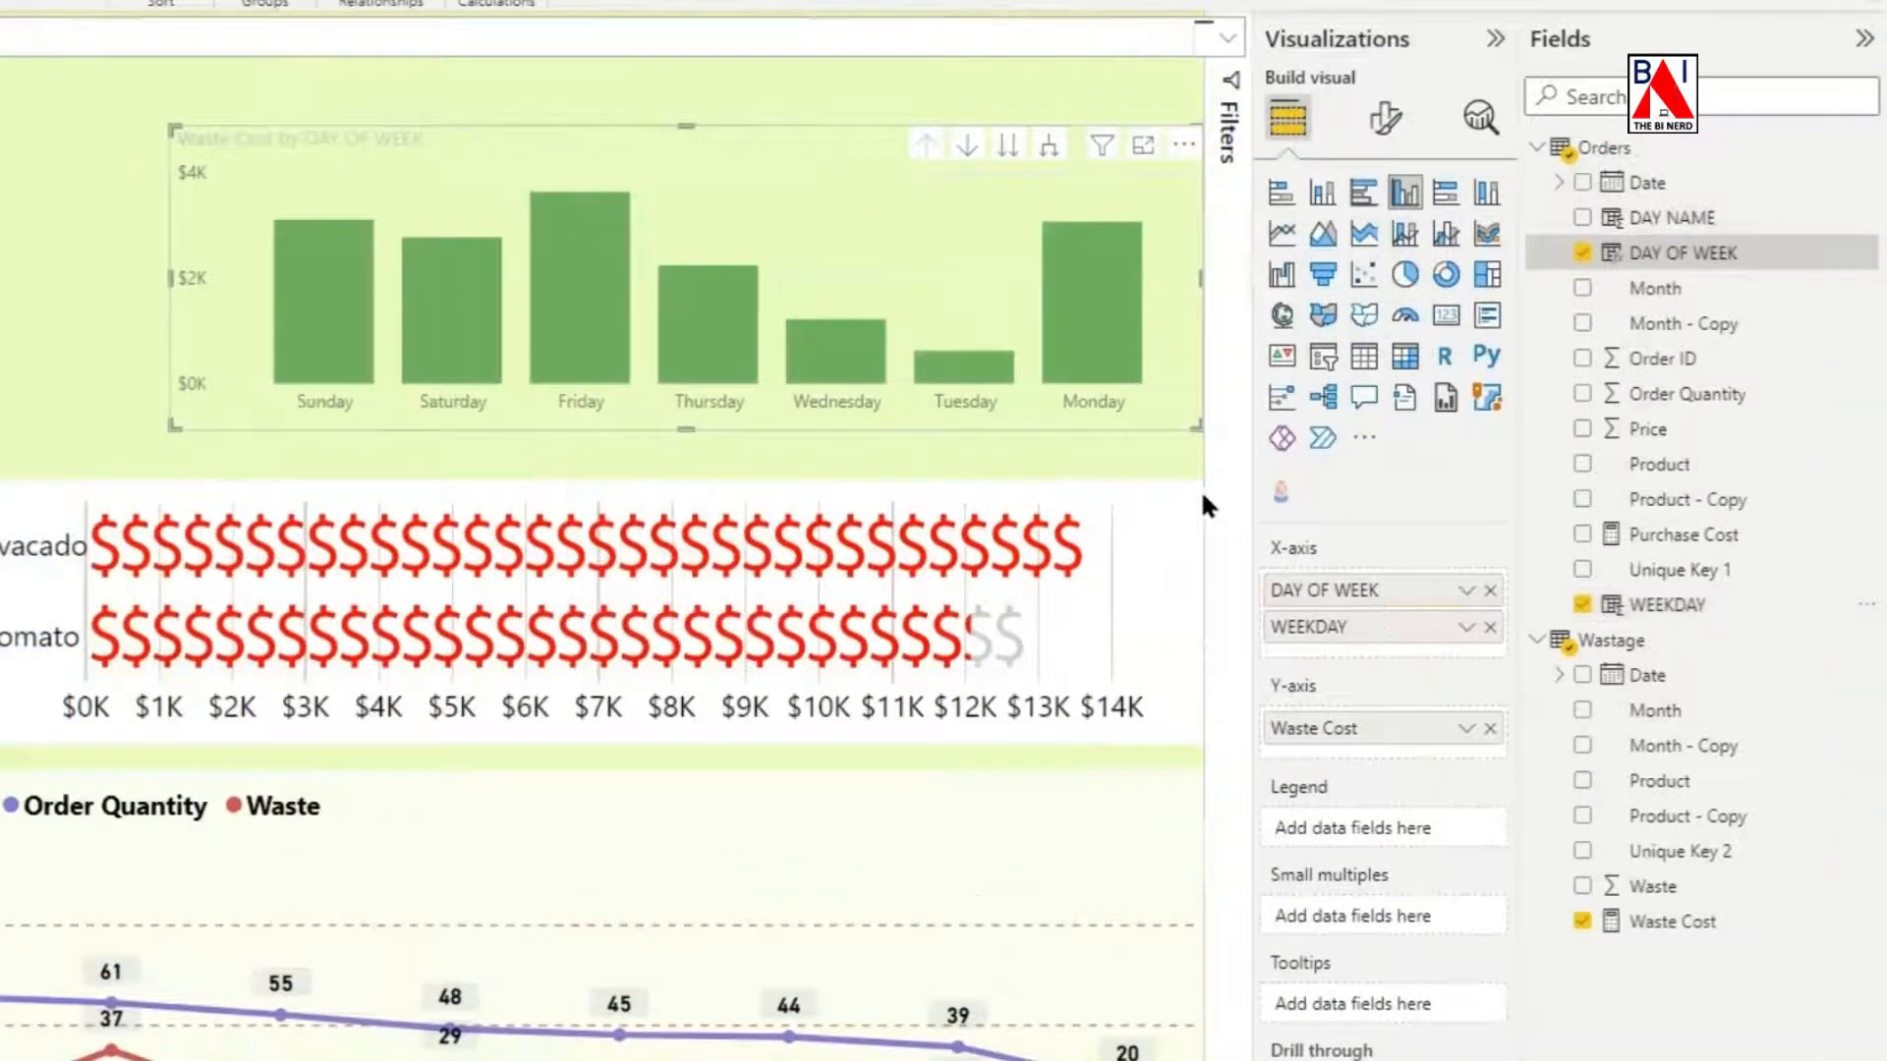
pyautogui.click(1184, 145)
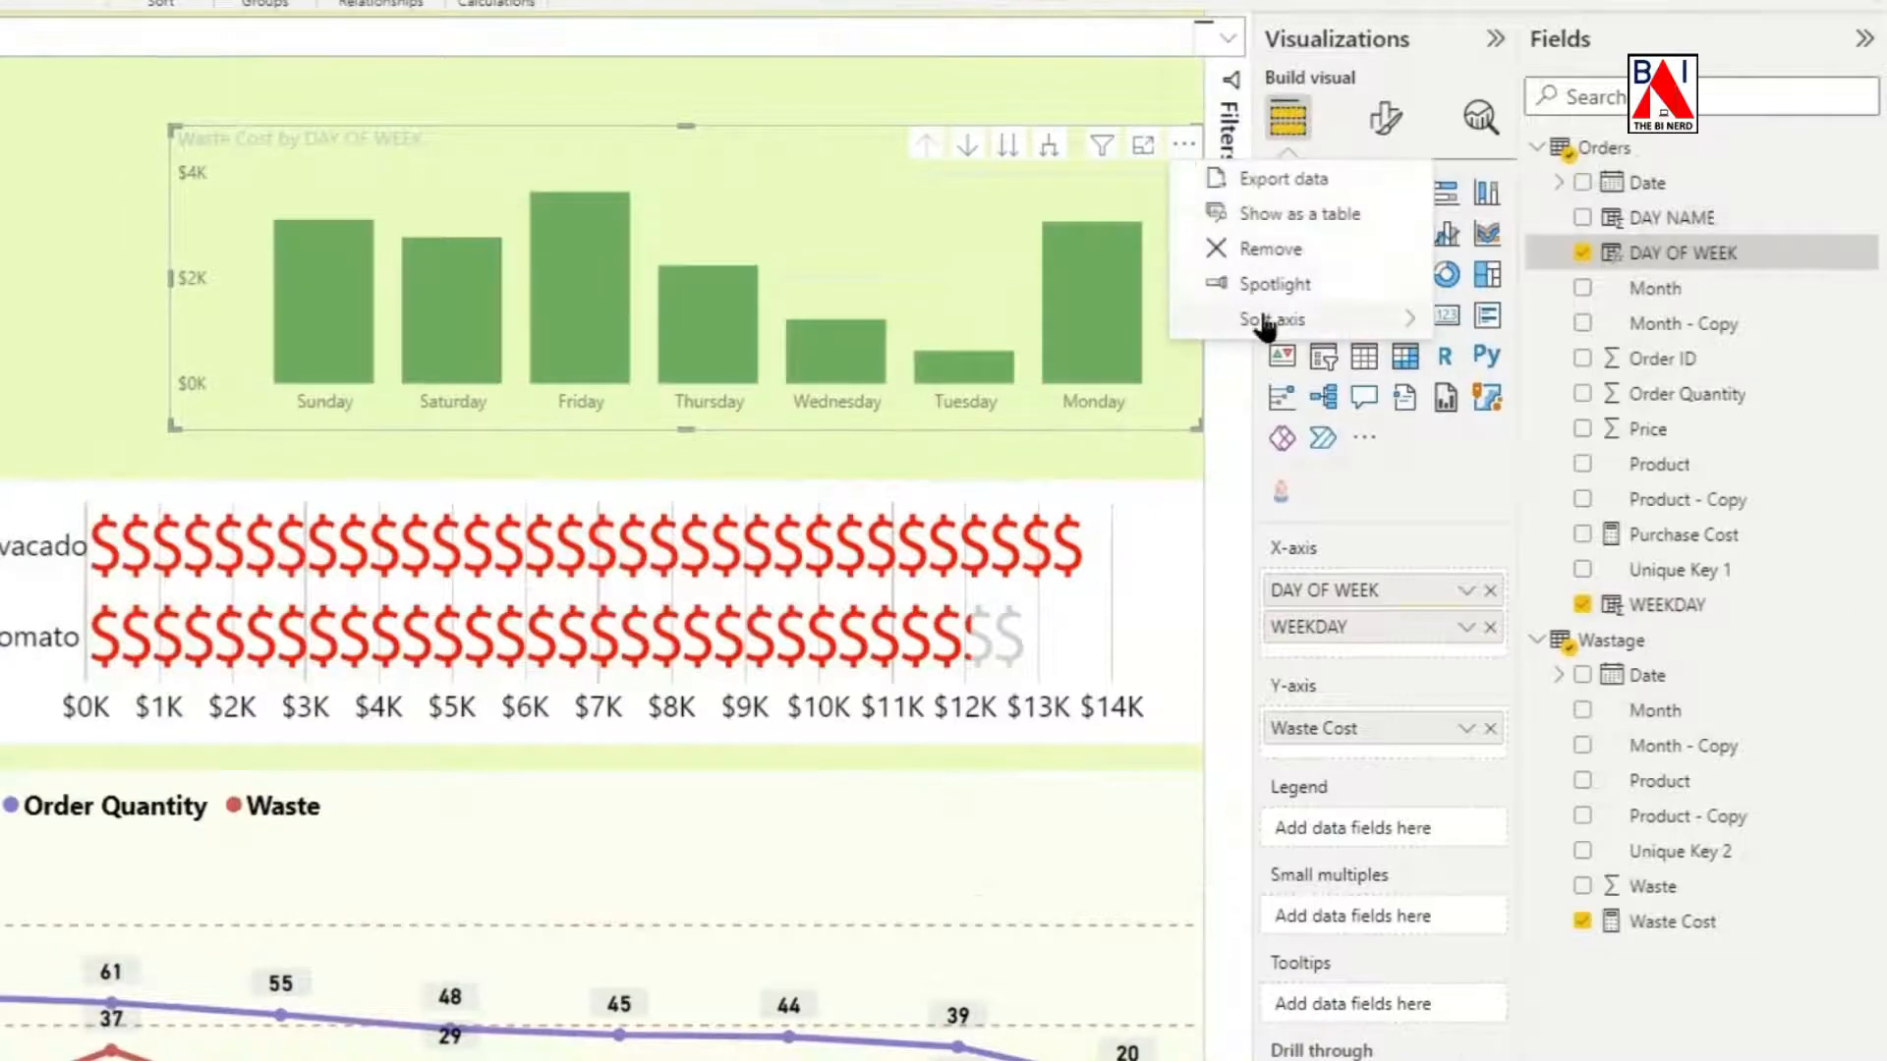
pyautogui.moveTo(1263, 319)
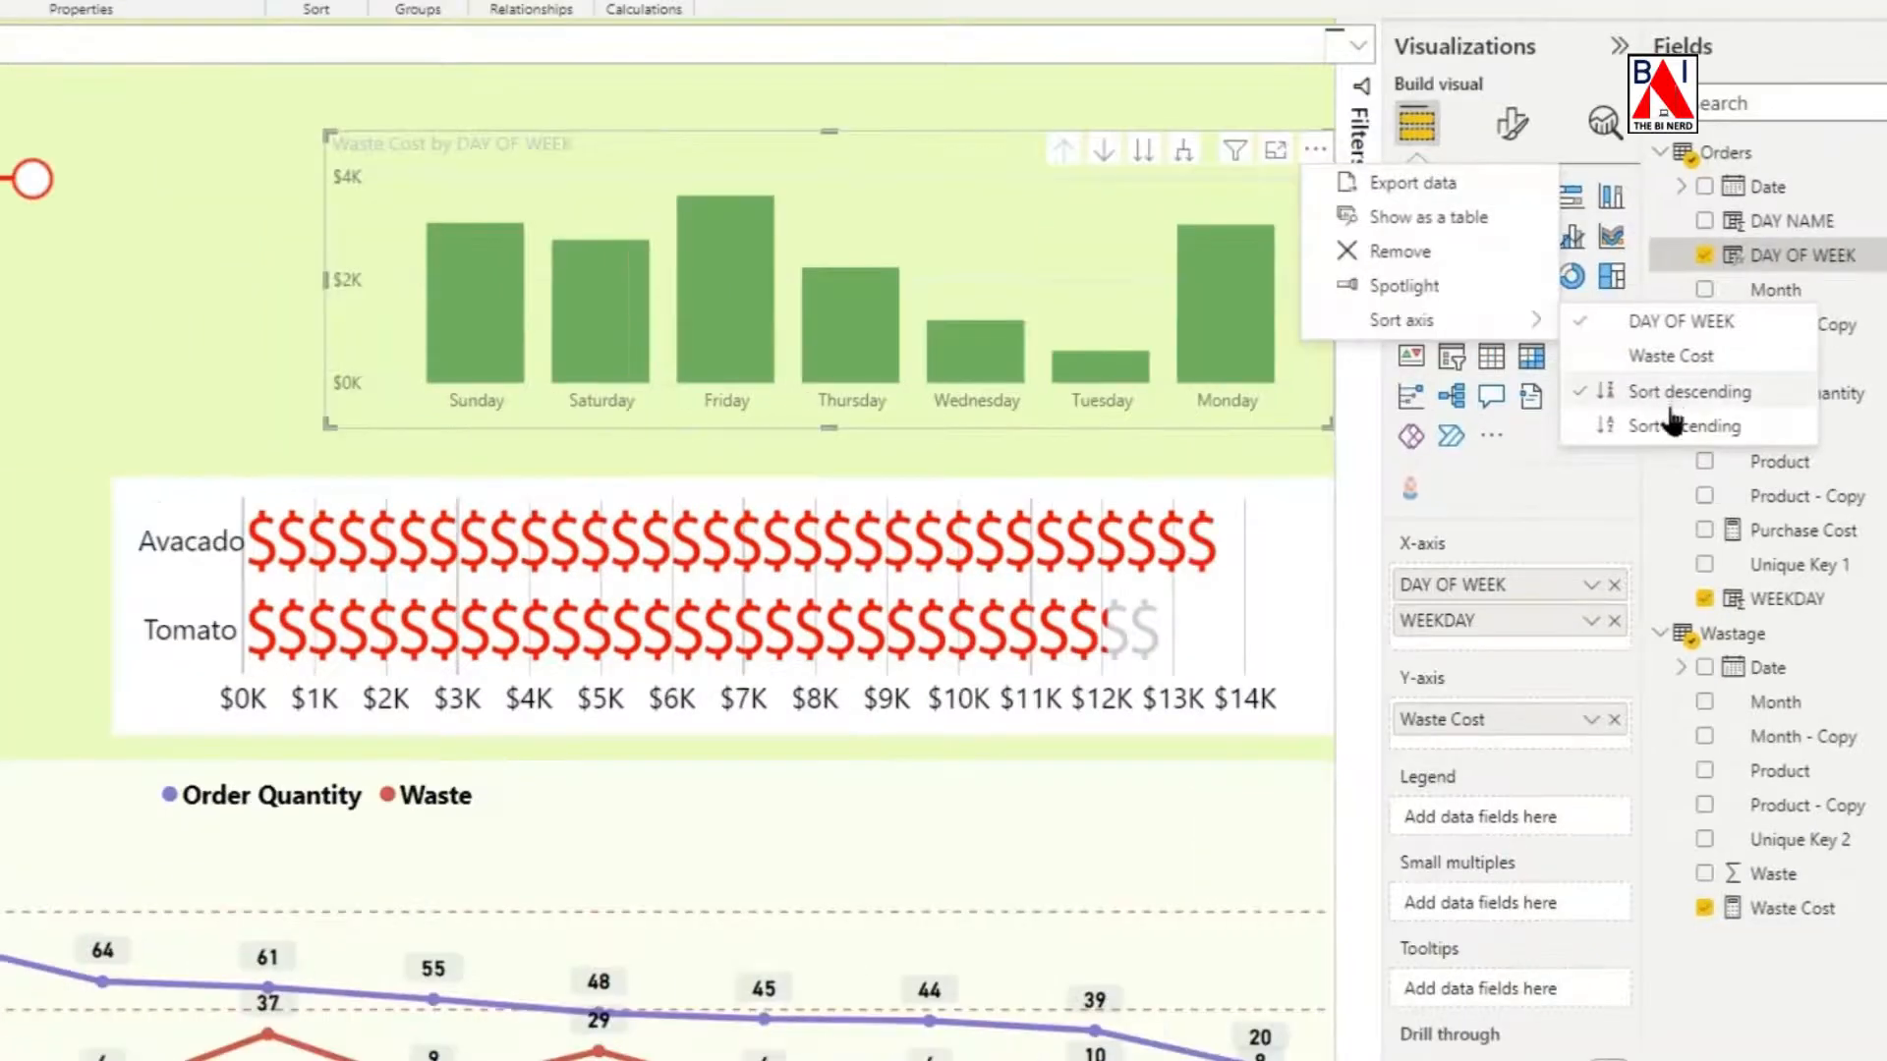
pyautogui.click(1562, 428)
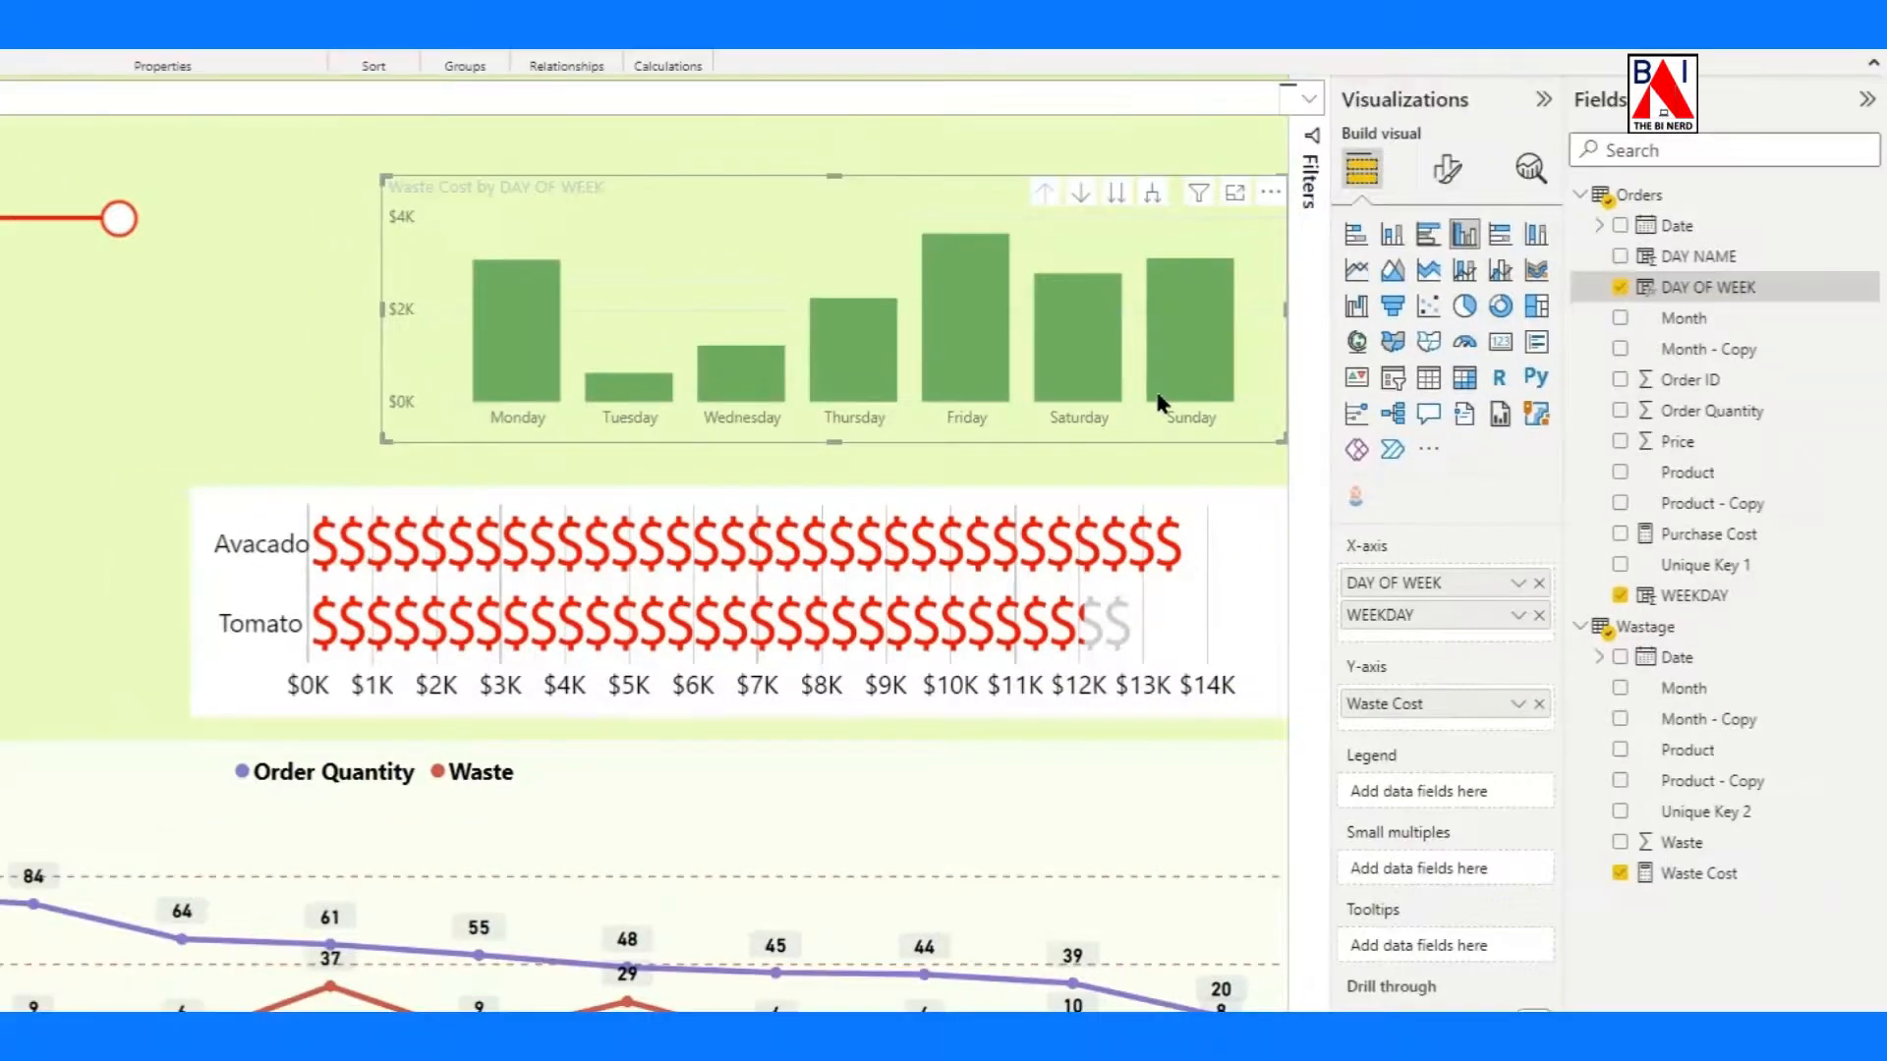
# Format the column chart's X-axis labels as size 10, bold and black.
pyautogui.click(1517, 124)
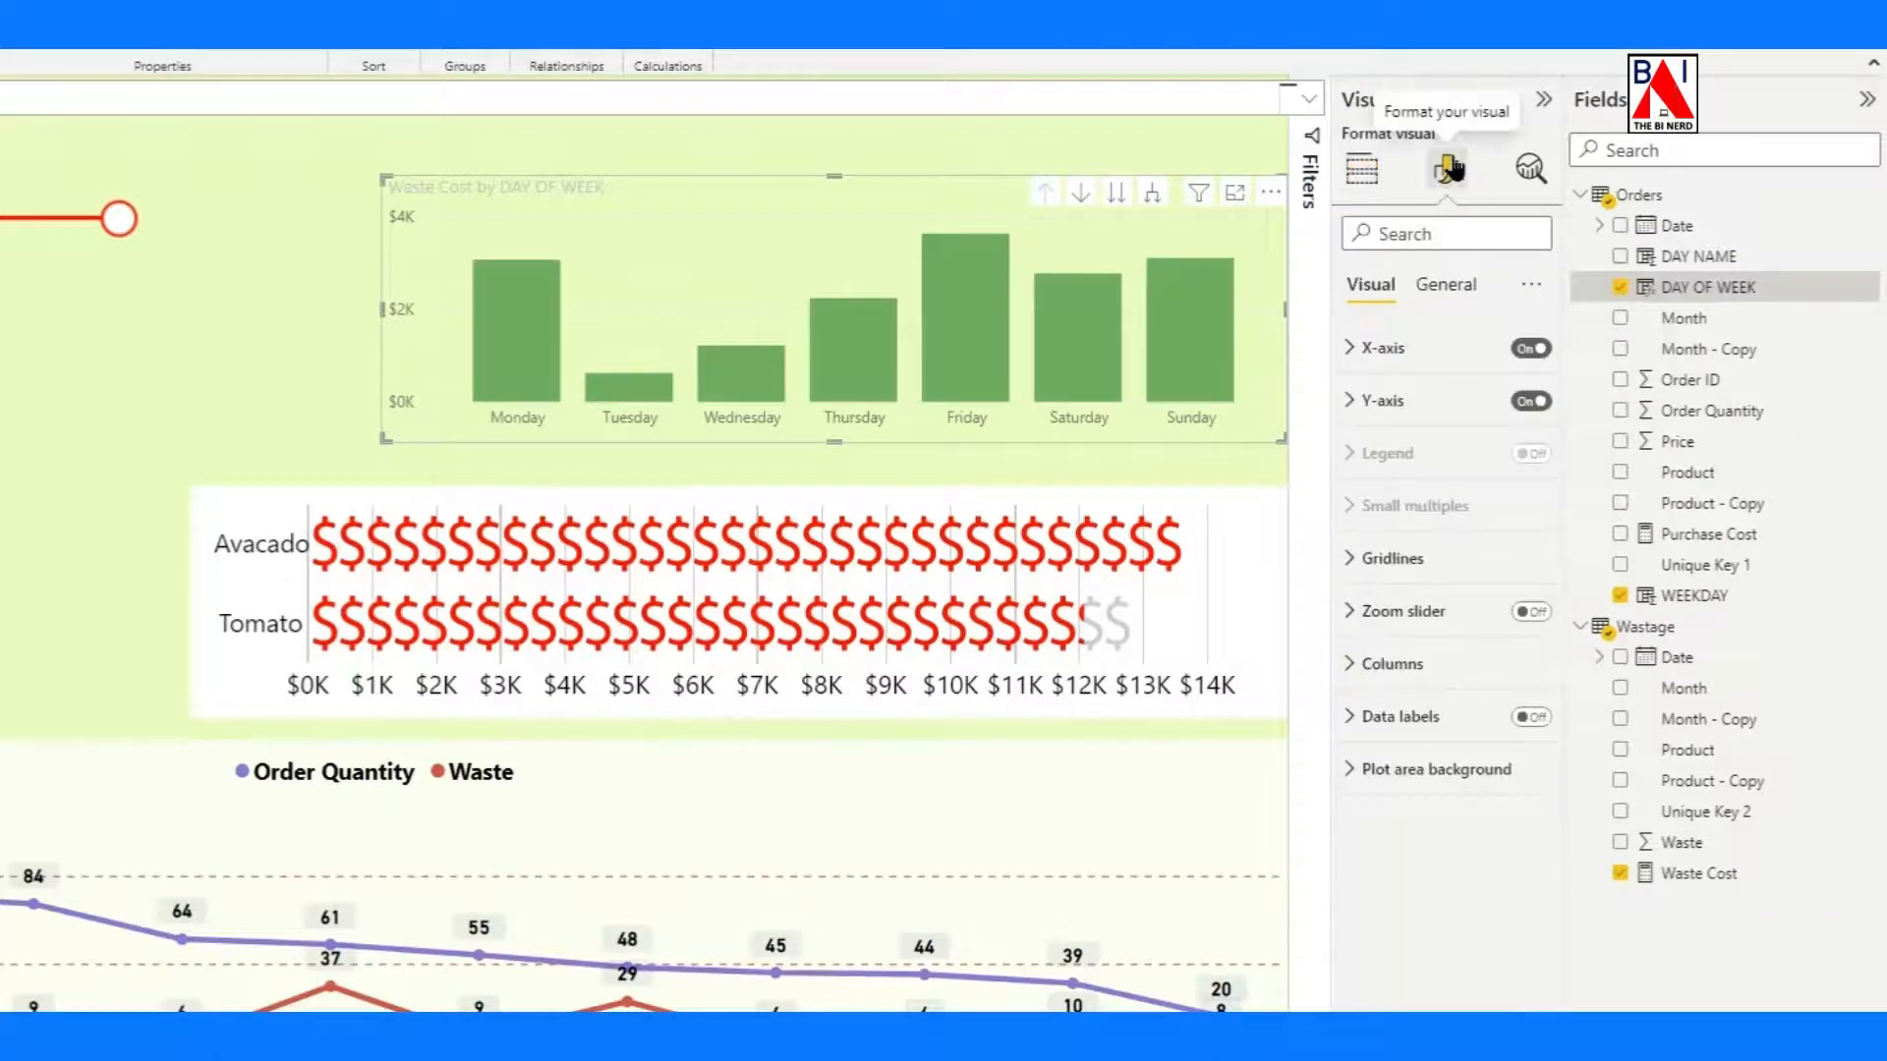
pyautogui.click(1374, 351)
pyautogui.click(1528, 459)
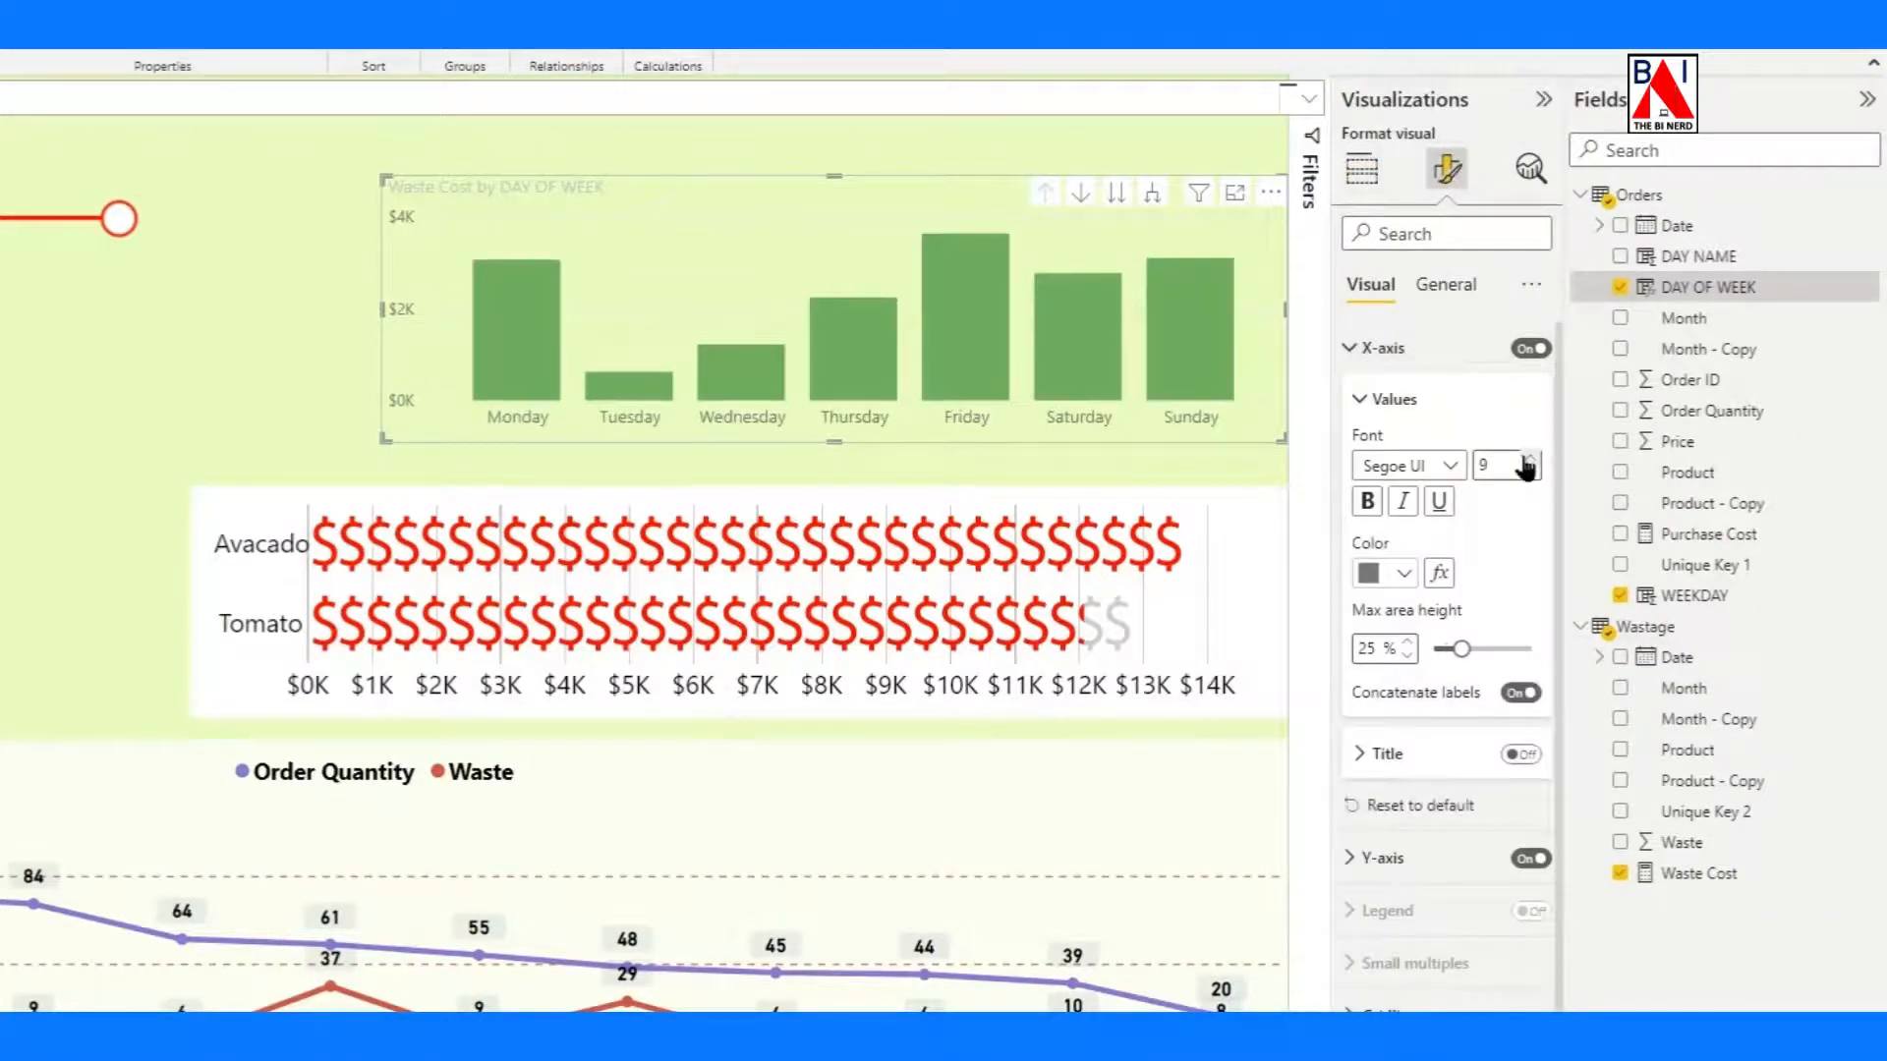
pyautogui.click(1366, 501)
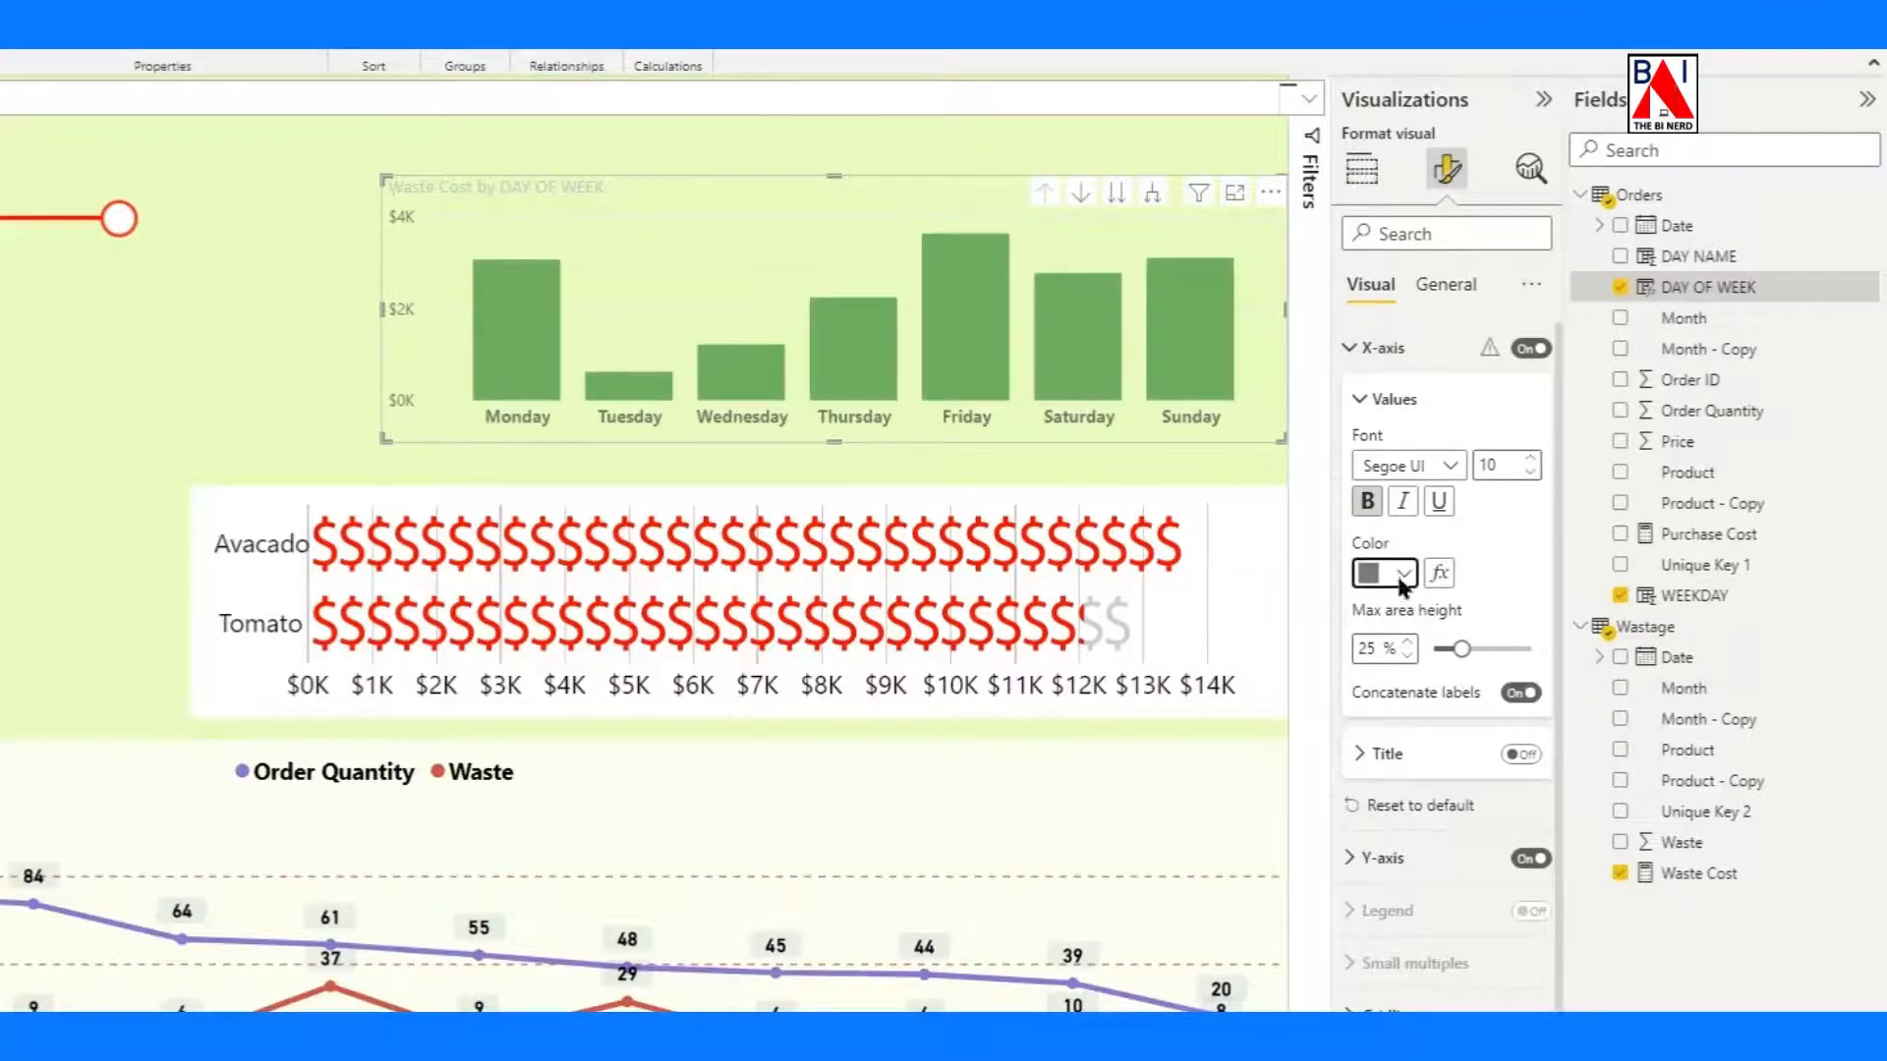
pyautogui.click(1386, 573)
pyautogui.click(1416, 667)
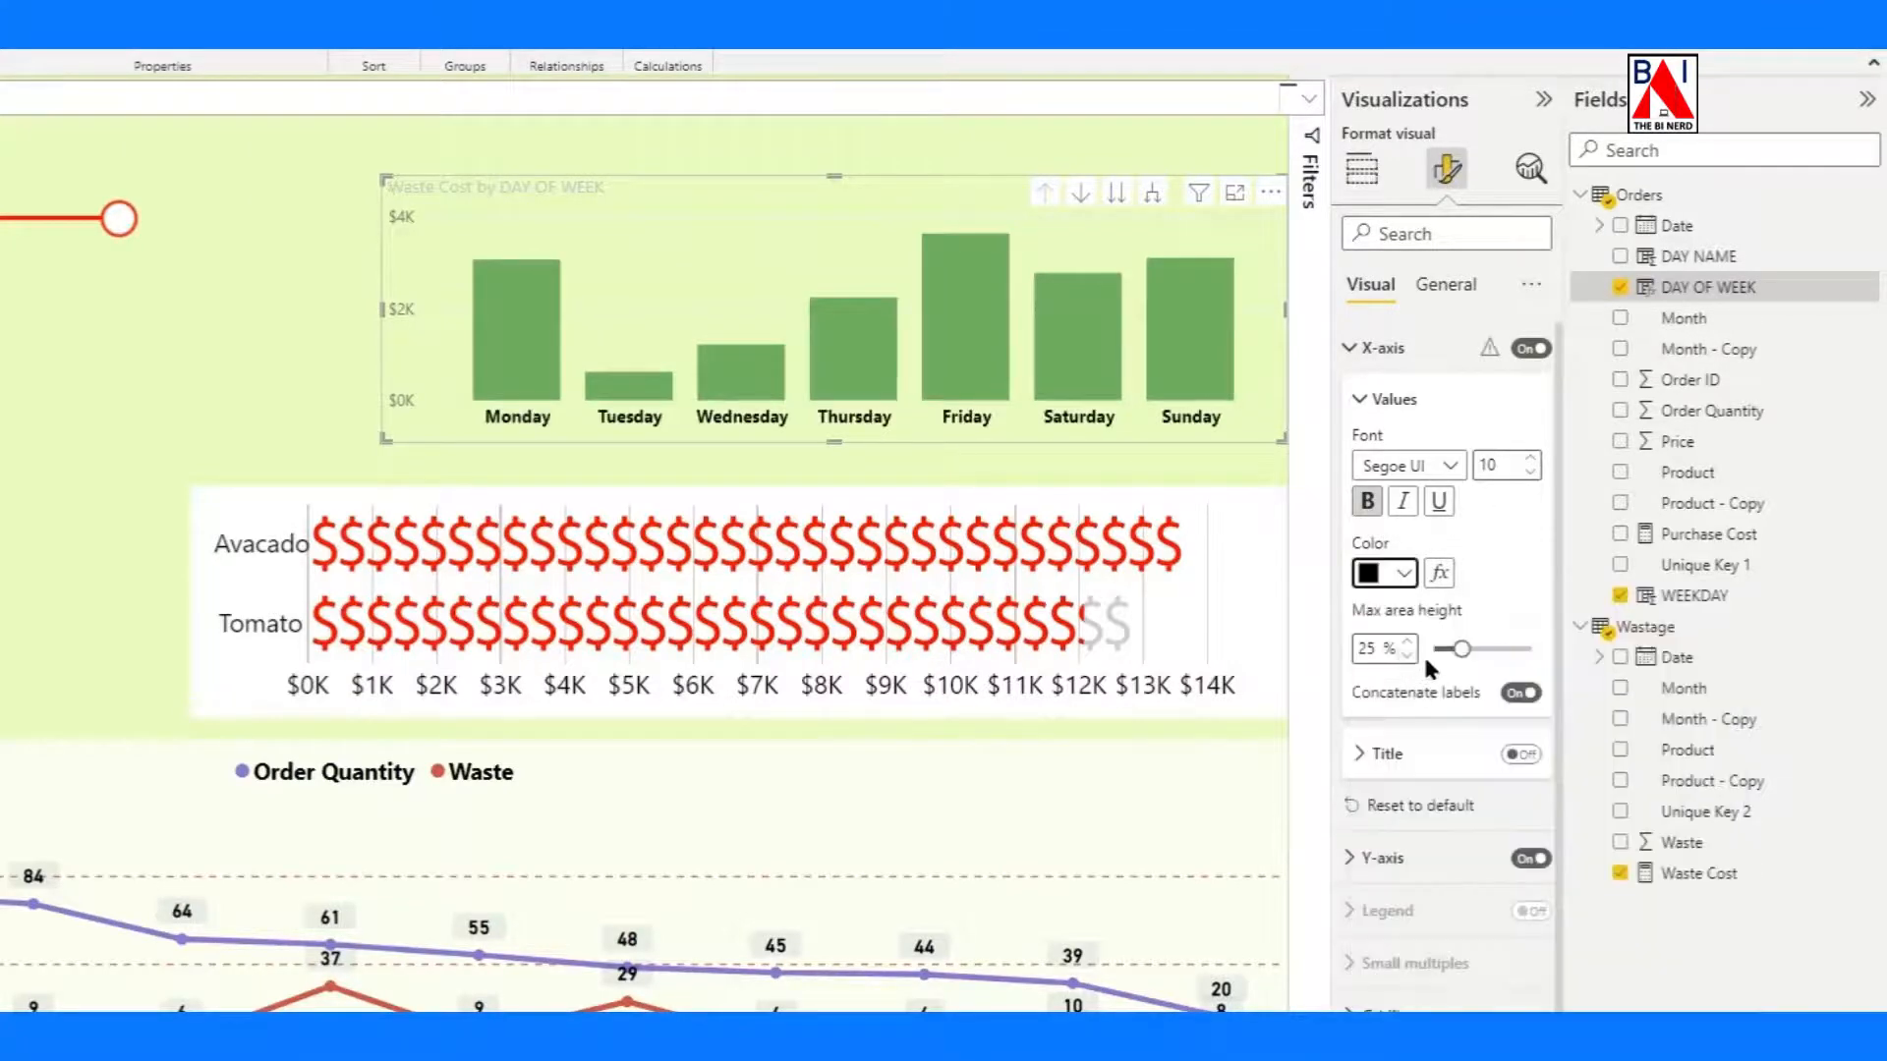
pyautogui.click(1366, 399)
# Format the column chart's Y-axis labels as size 9, bold and black.
pyautogui.click(1380, 565)
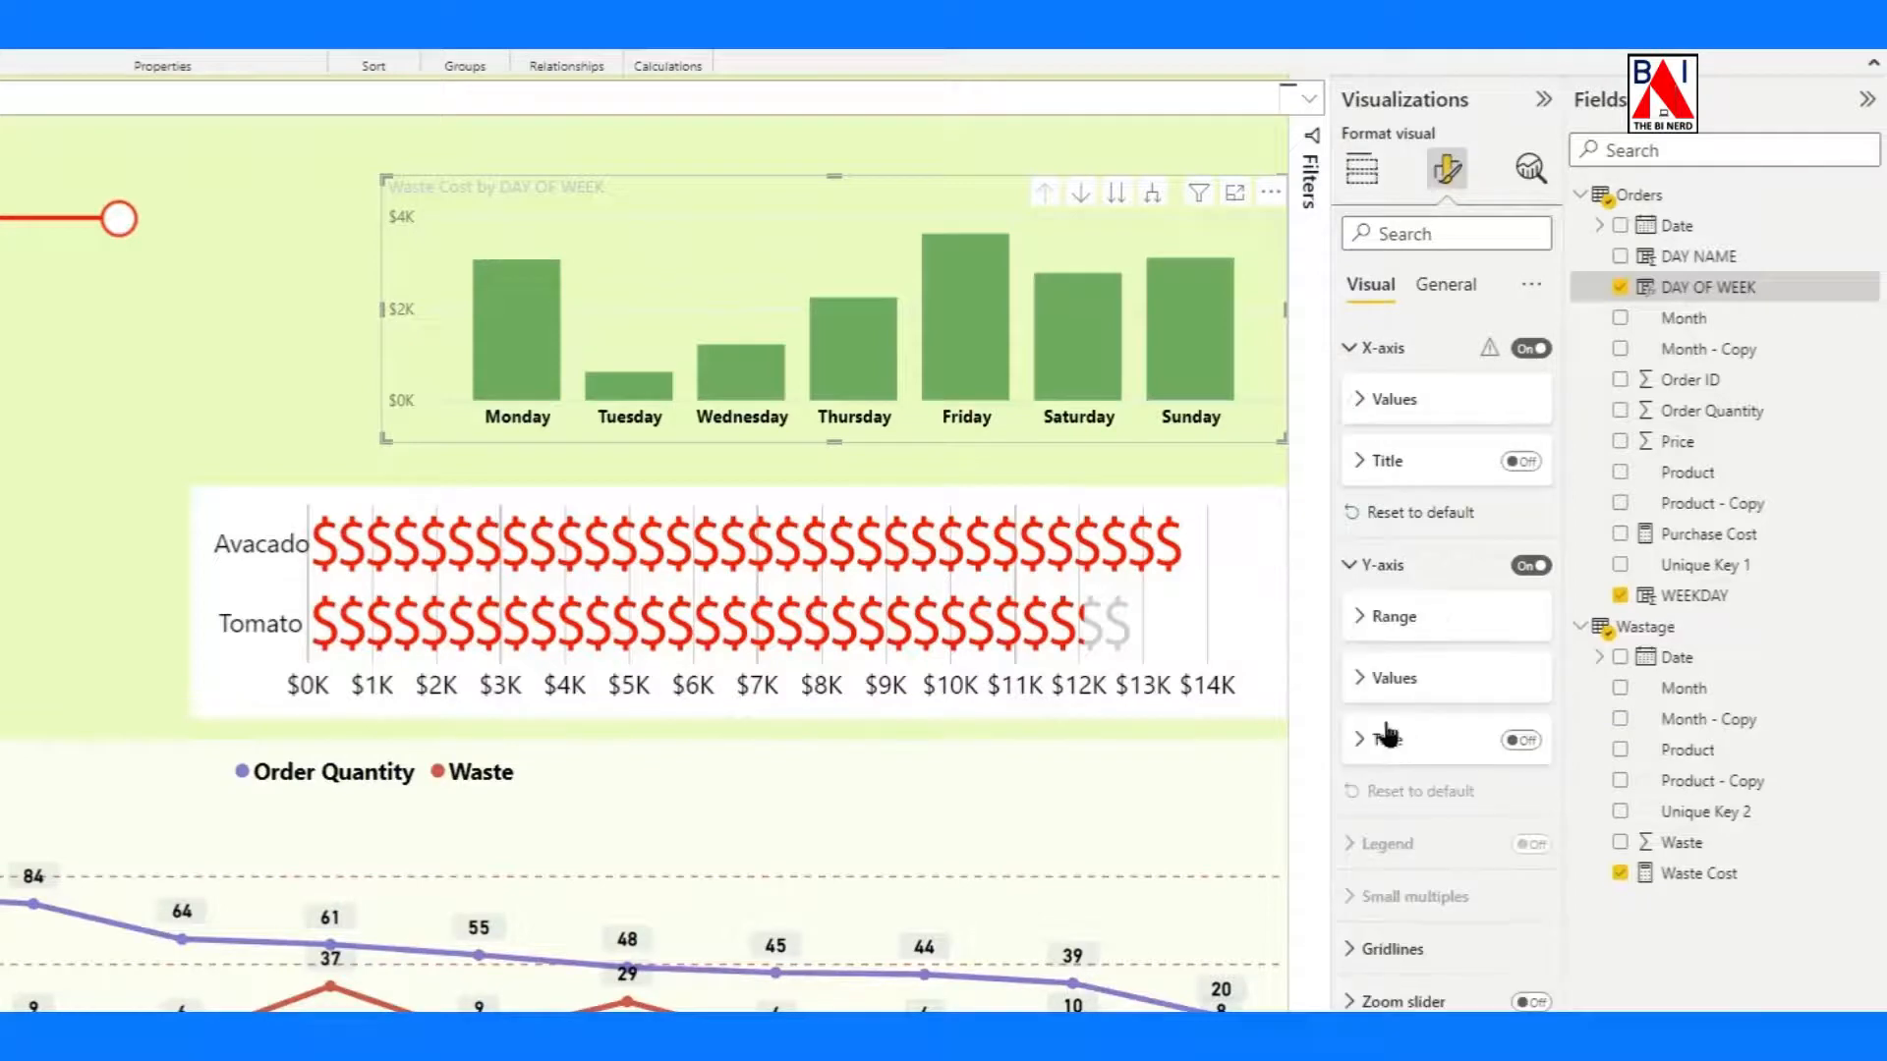
pyautogui.click(1394, 678)
pyautogui.scroll(-3, 1407, 691)
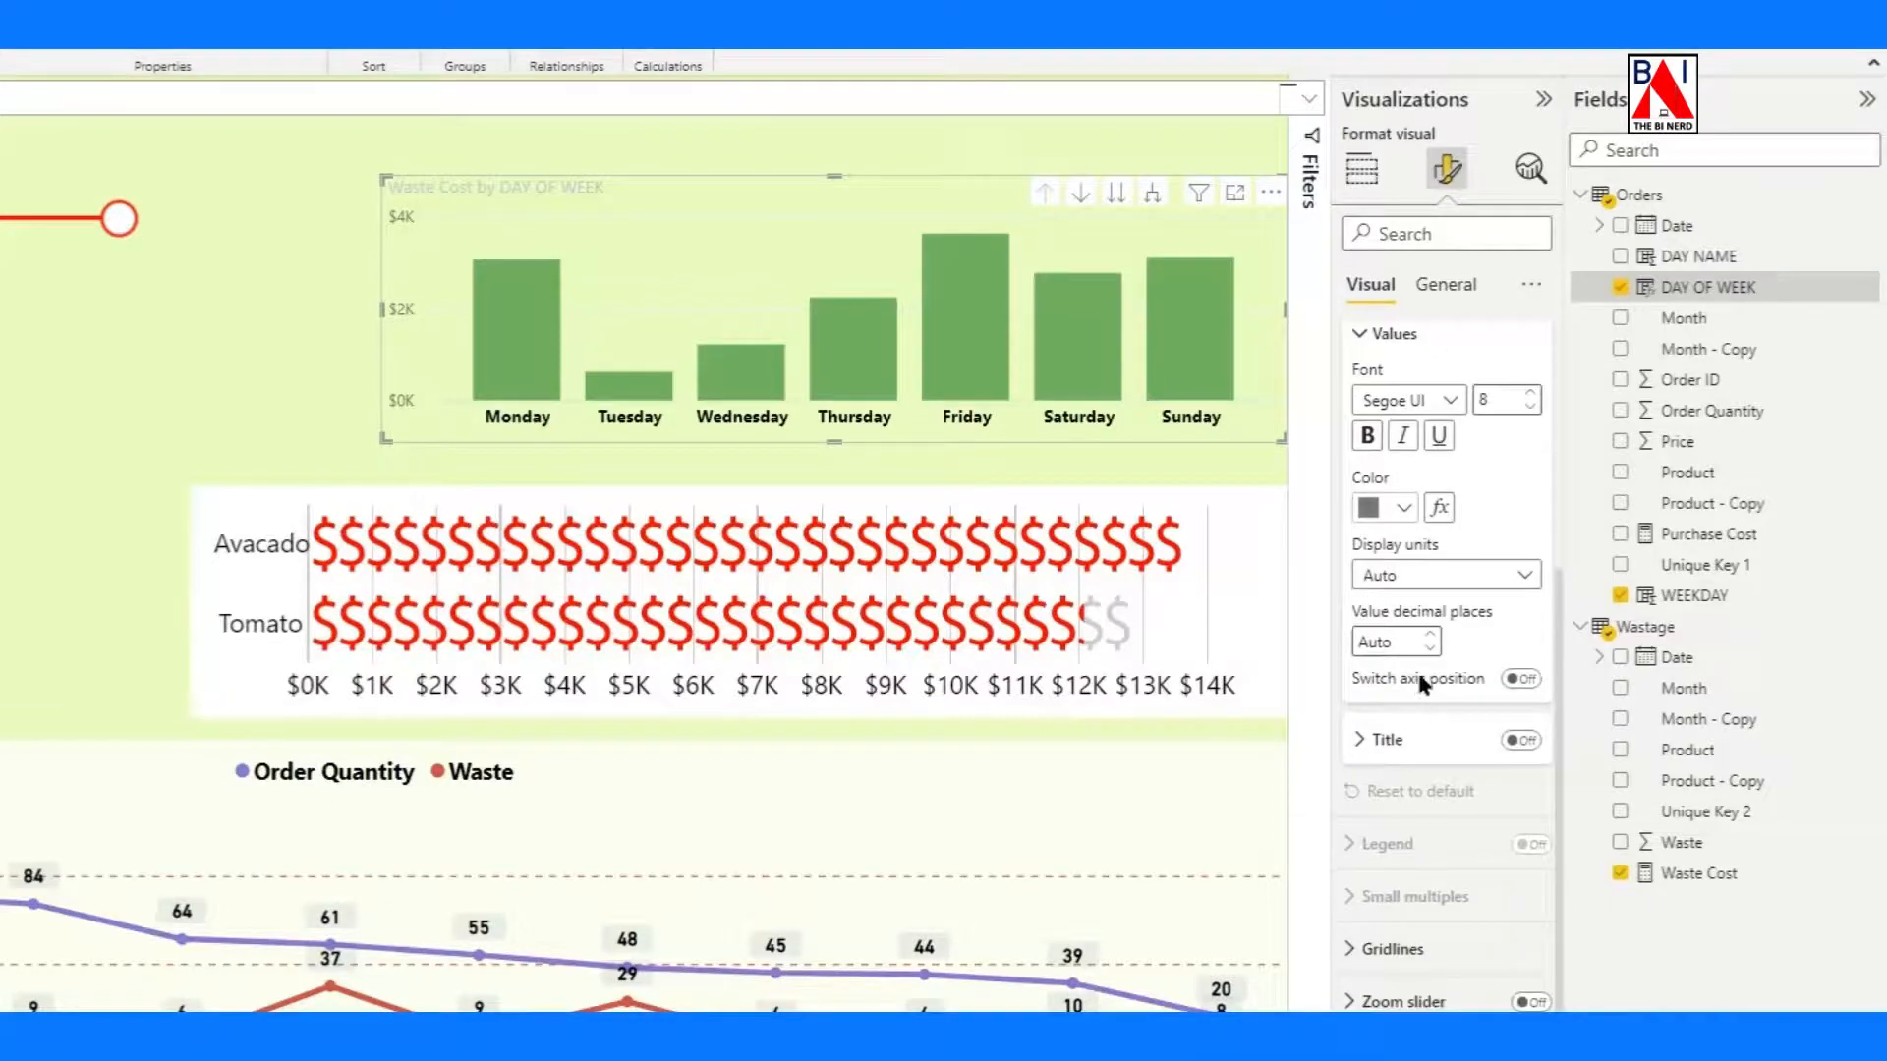
pyautogui.click(1530, 394)
pyautogui.click(1530, 394)
pyautogui.click(1366, 435)
pyautogui.click(1403, 507)
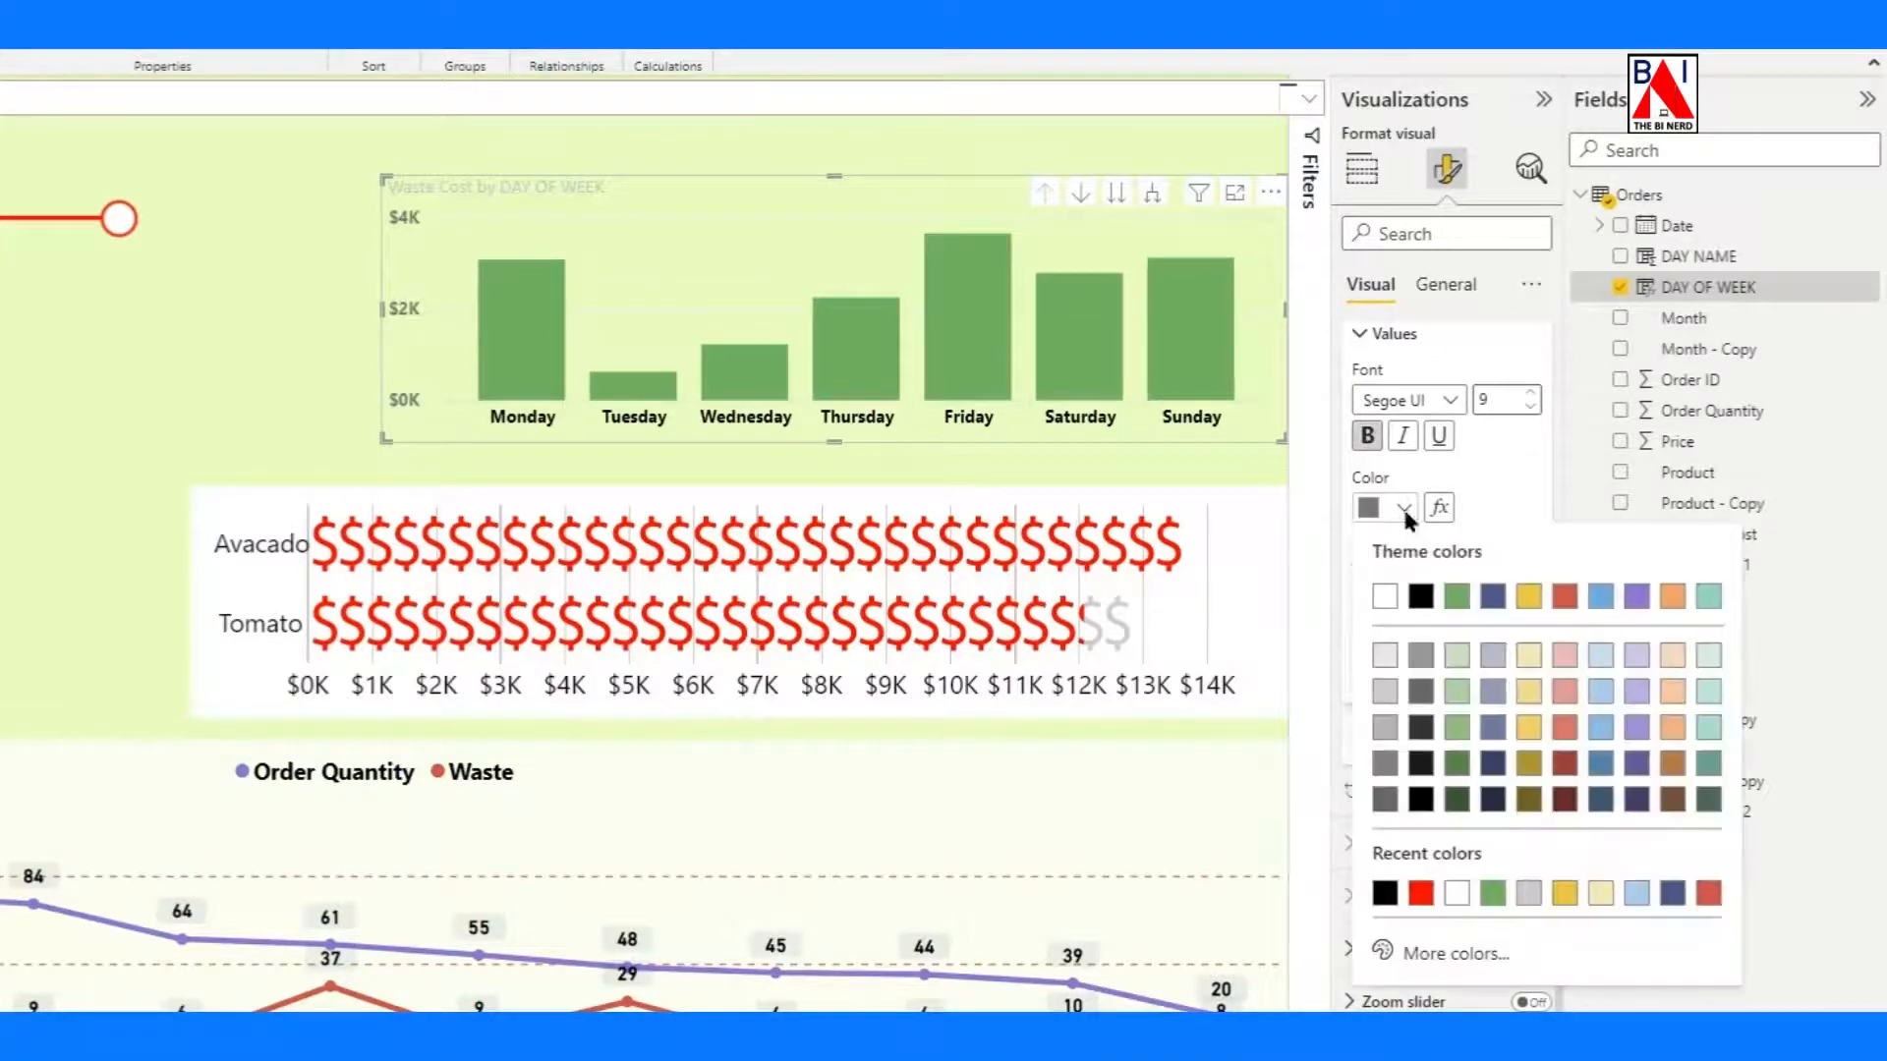
pyautogui.click(1420, 597)
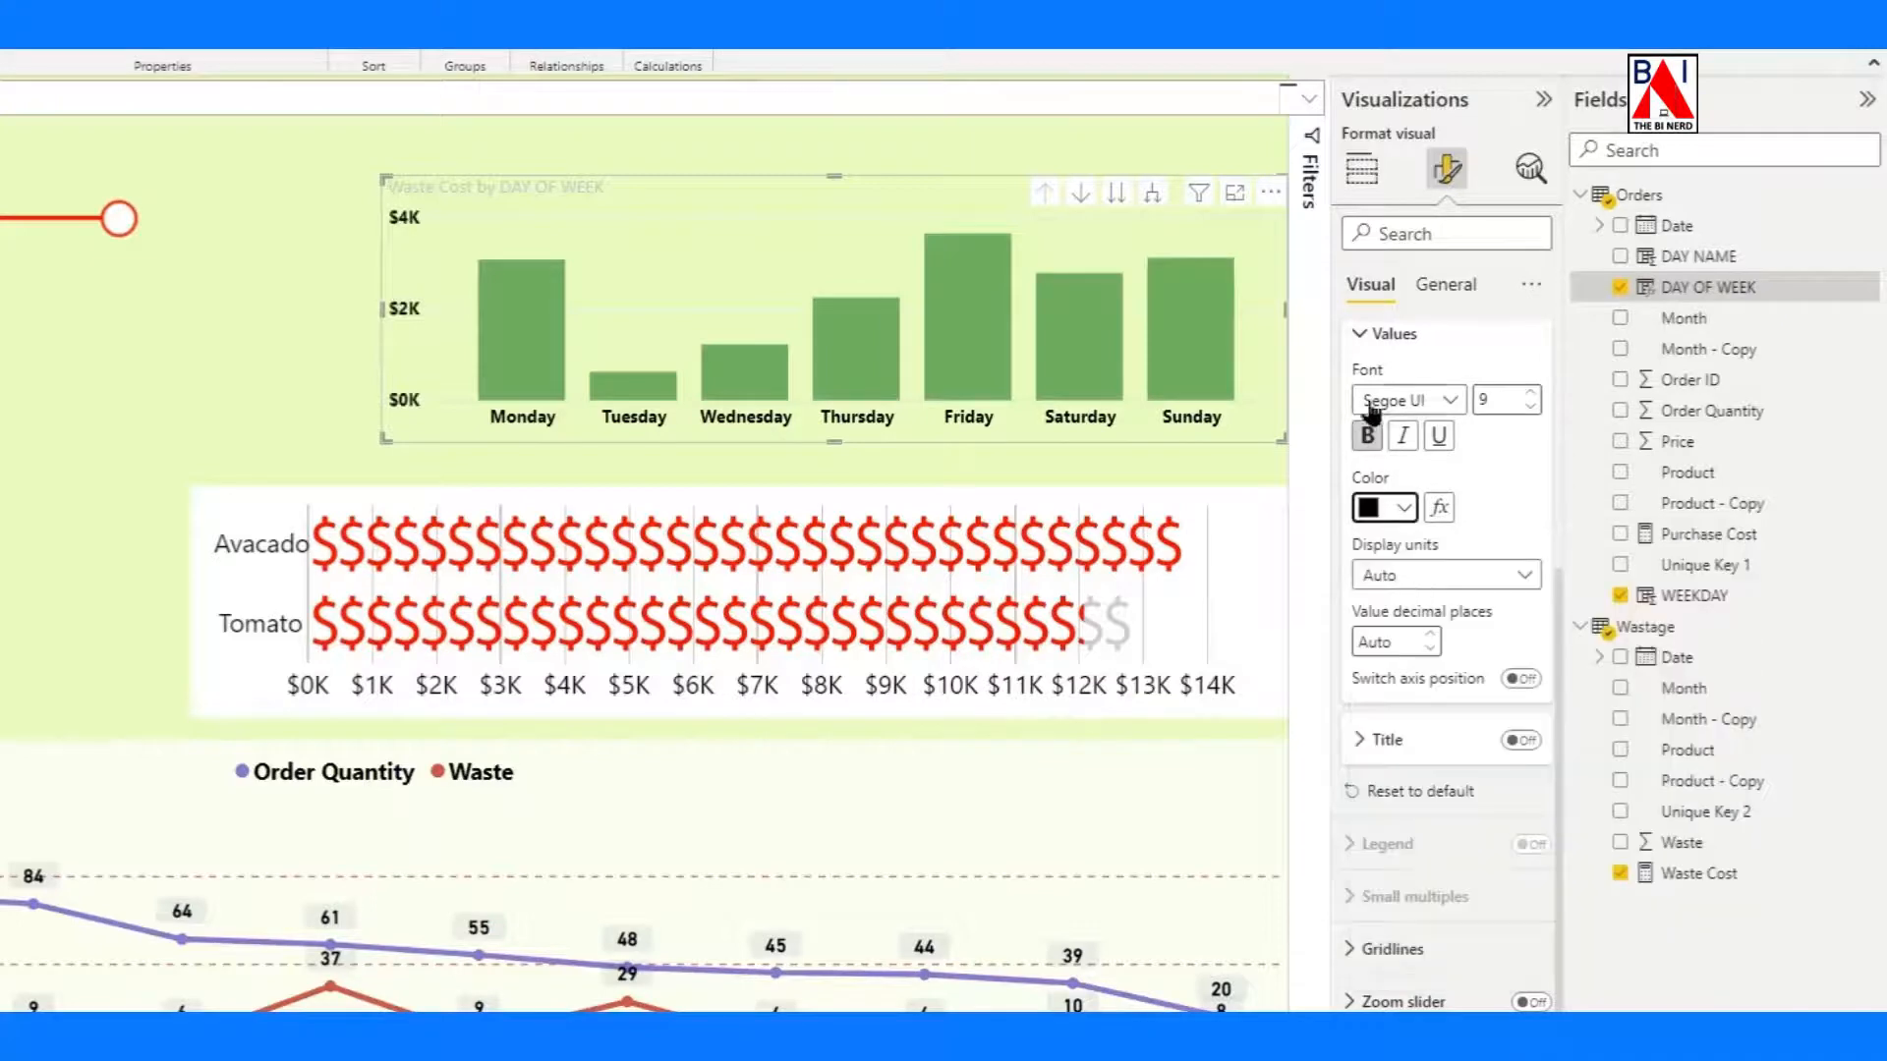
pyautogui.click(1361, 336)
# Change the column chart's horizontal gridlines to a dashed style in red.
pyautogui.click(1405, 394)
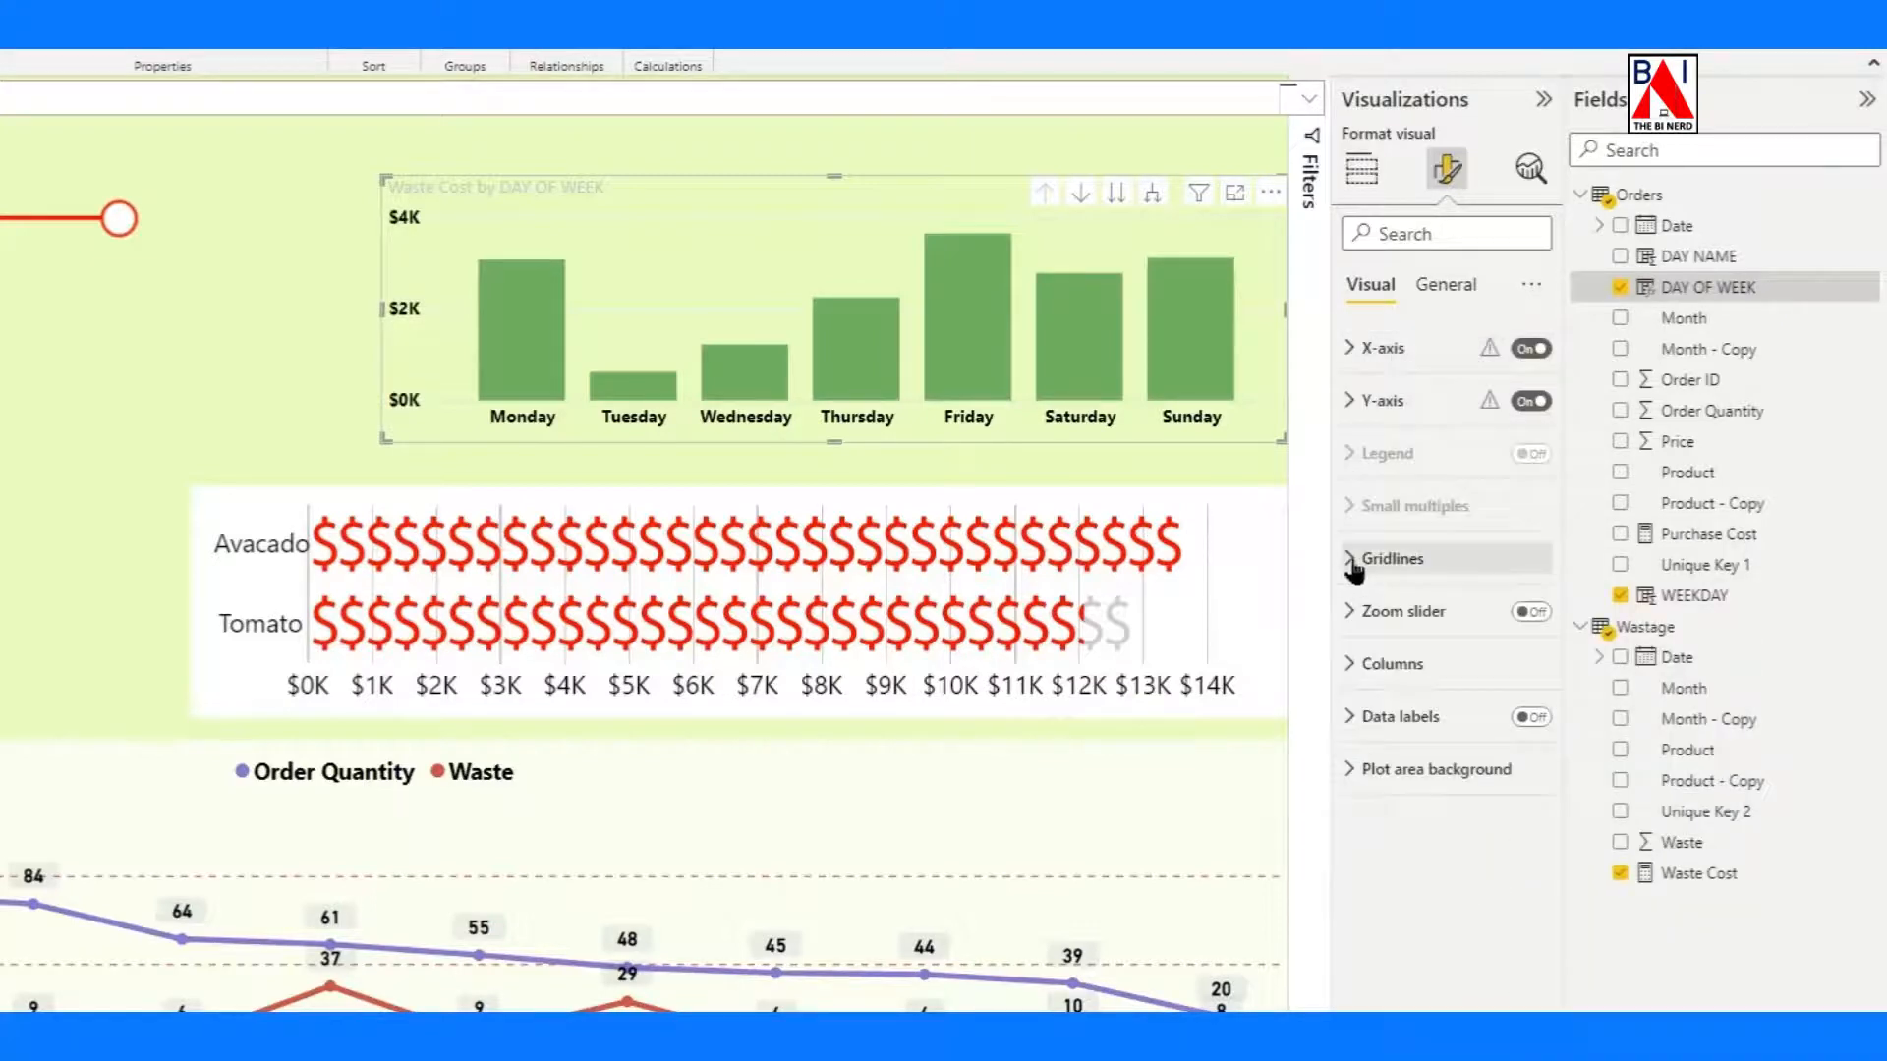
pyautogui.click(1371, 558)
pyautogui.click(1425, 684)
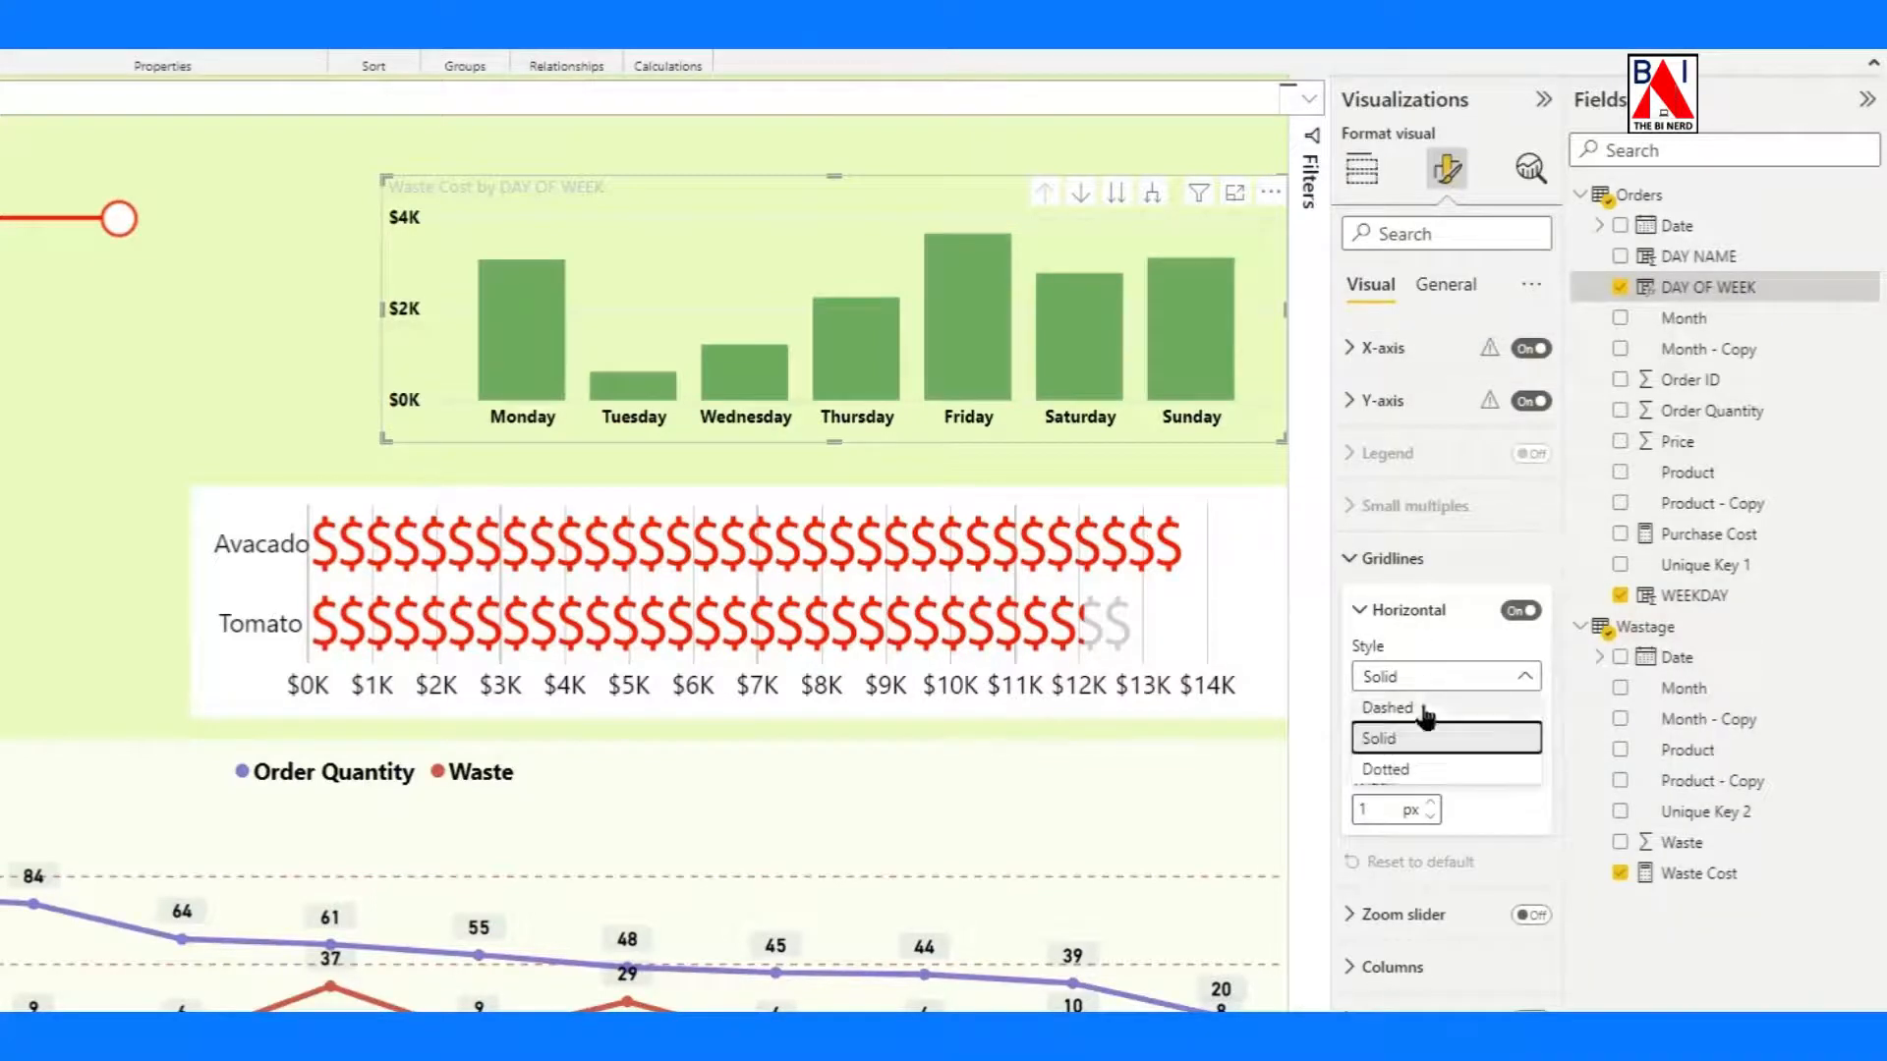
pyautogui.click(1408, 742)
pyautogui.click(1408, 744)
pyautogui.click(1422, 636)
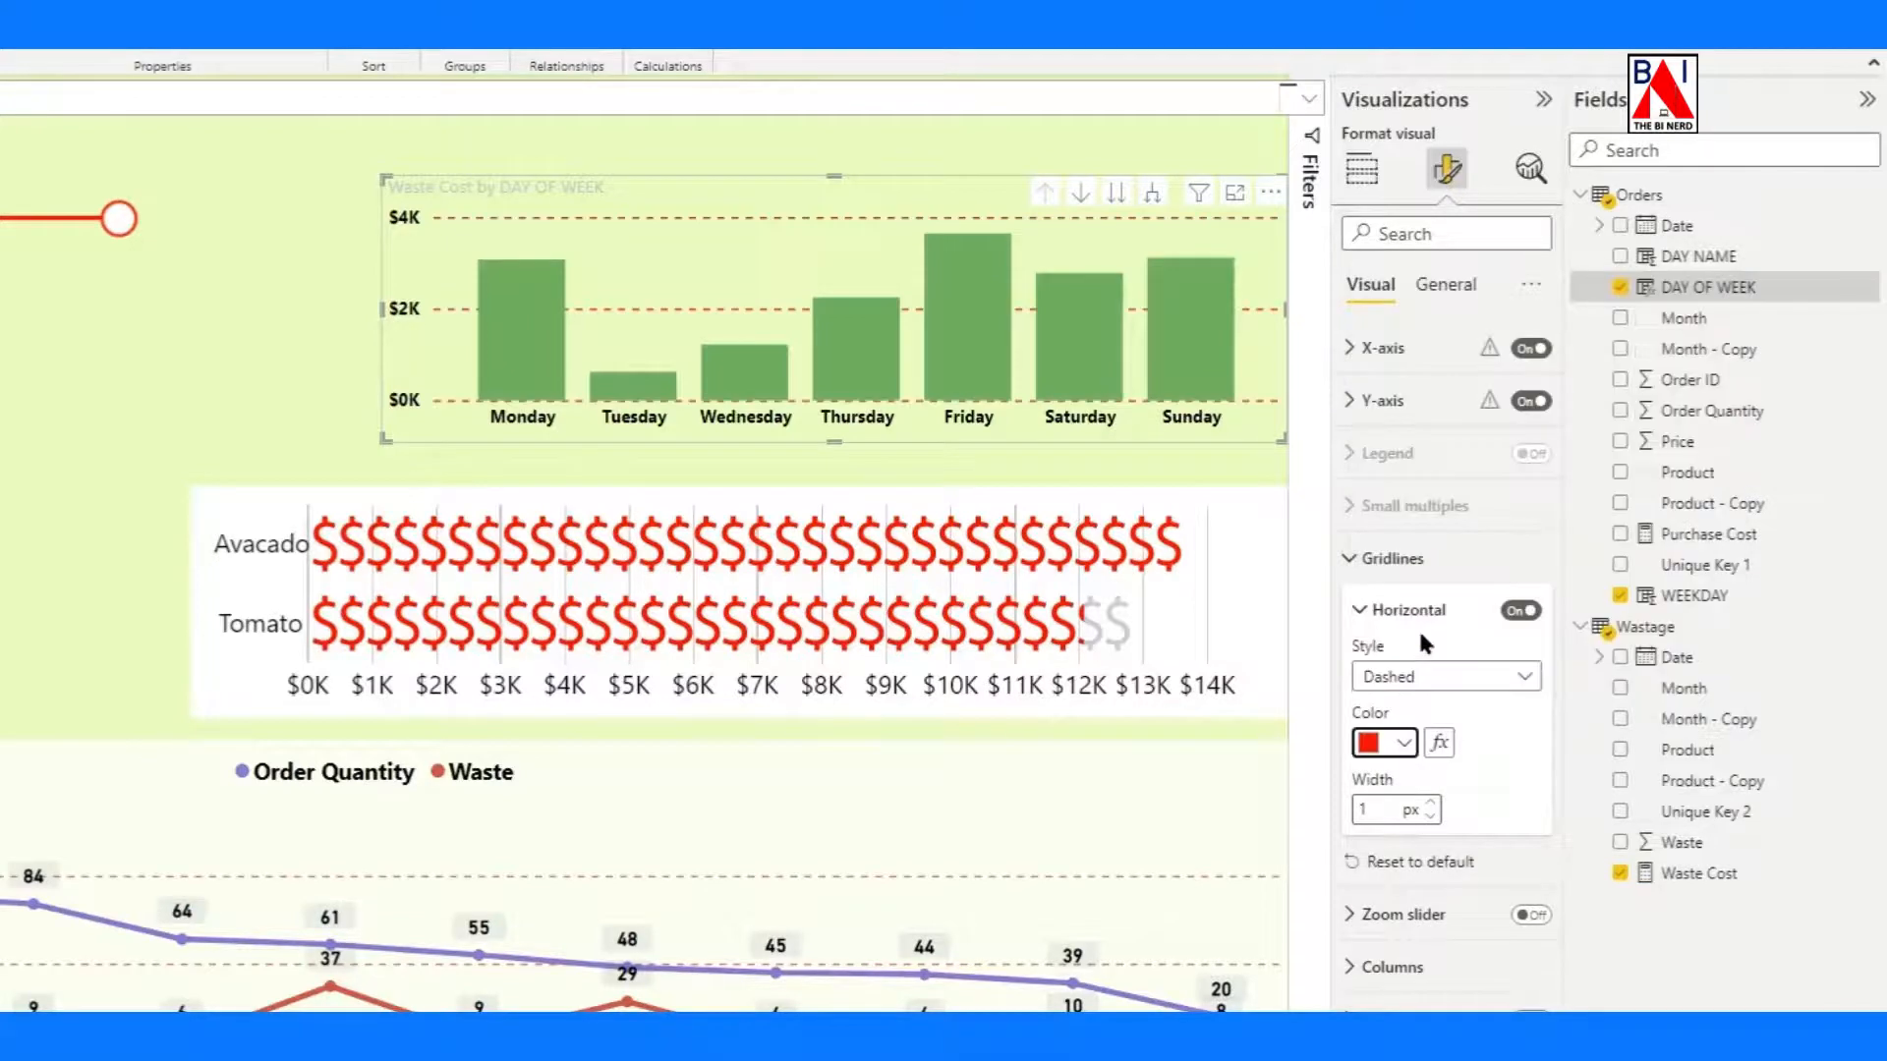
# Set the default color of the chart's columns to red.
pyautogui.click(1378, 568)
pyautogui.click(1361, 665)
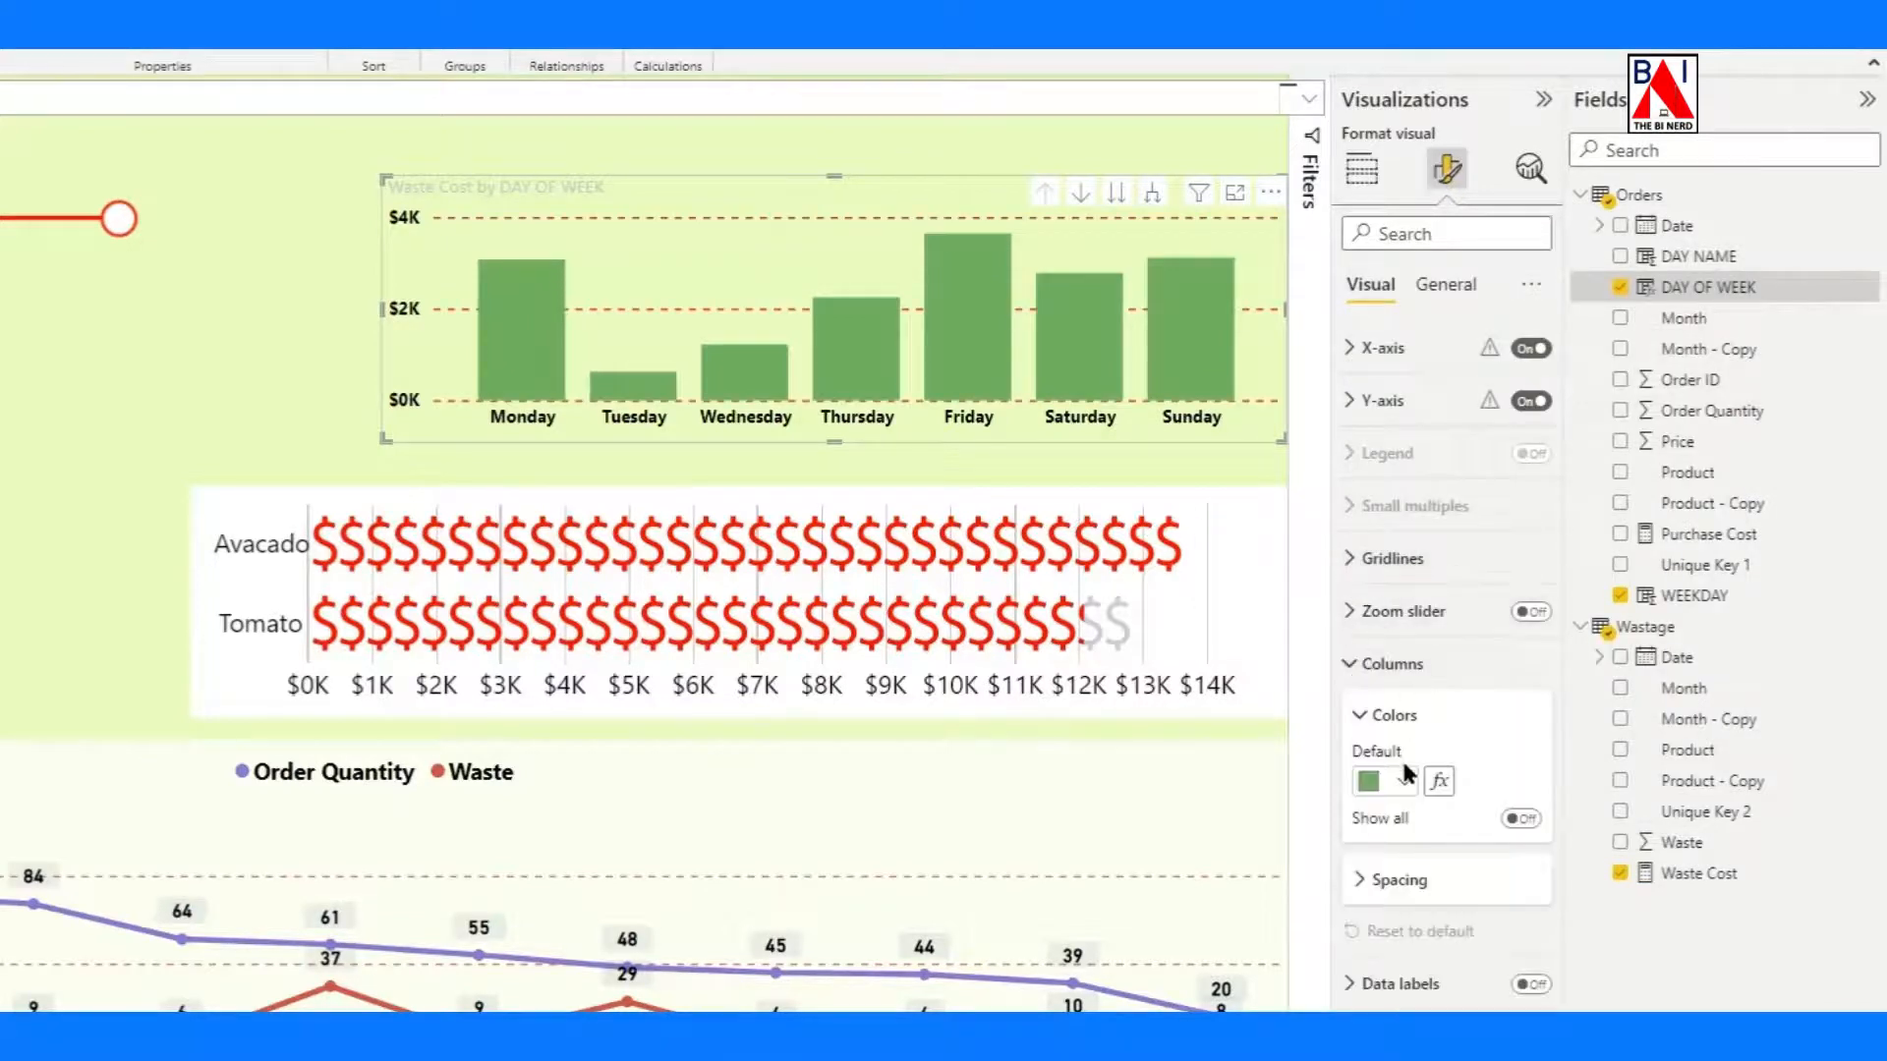
pyautogui.click(1403, 781)
pyautogui.click(1385, 674)
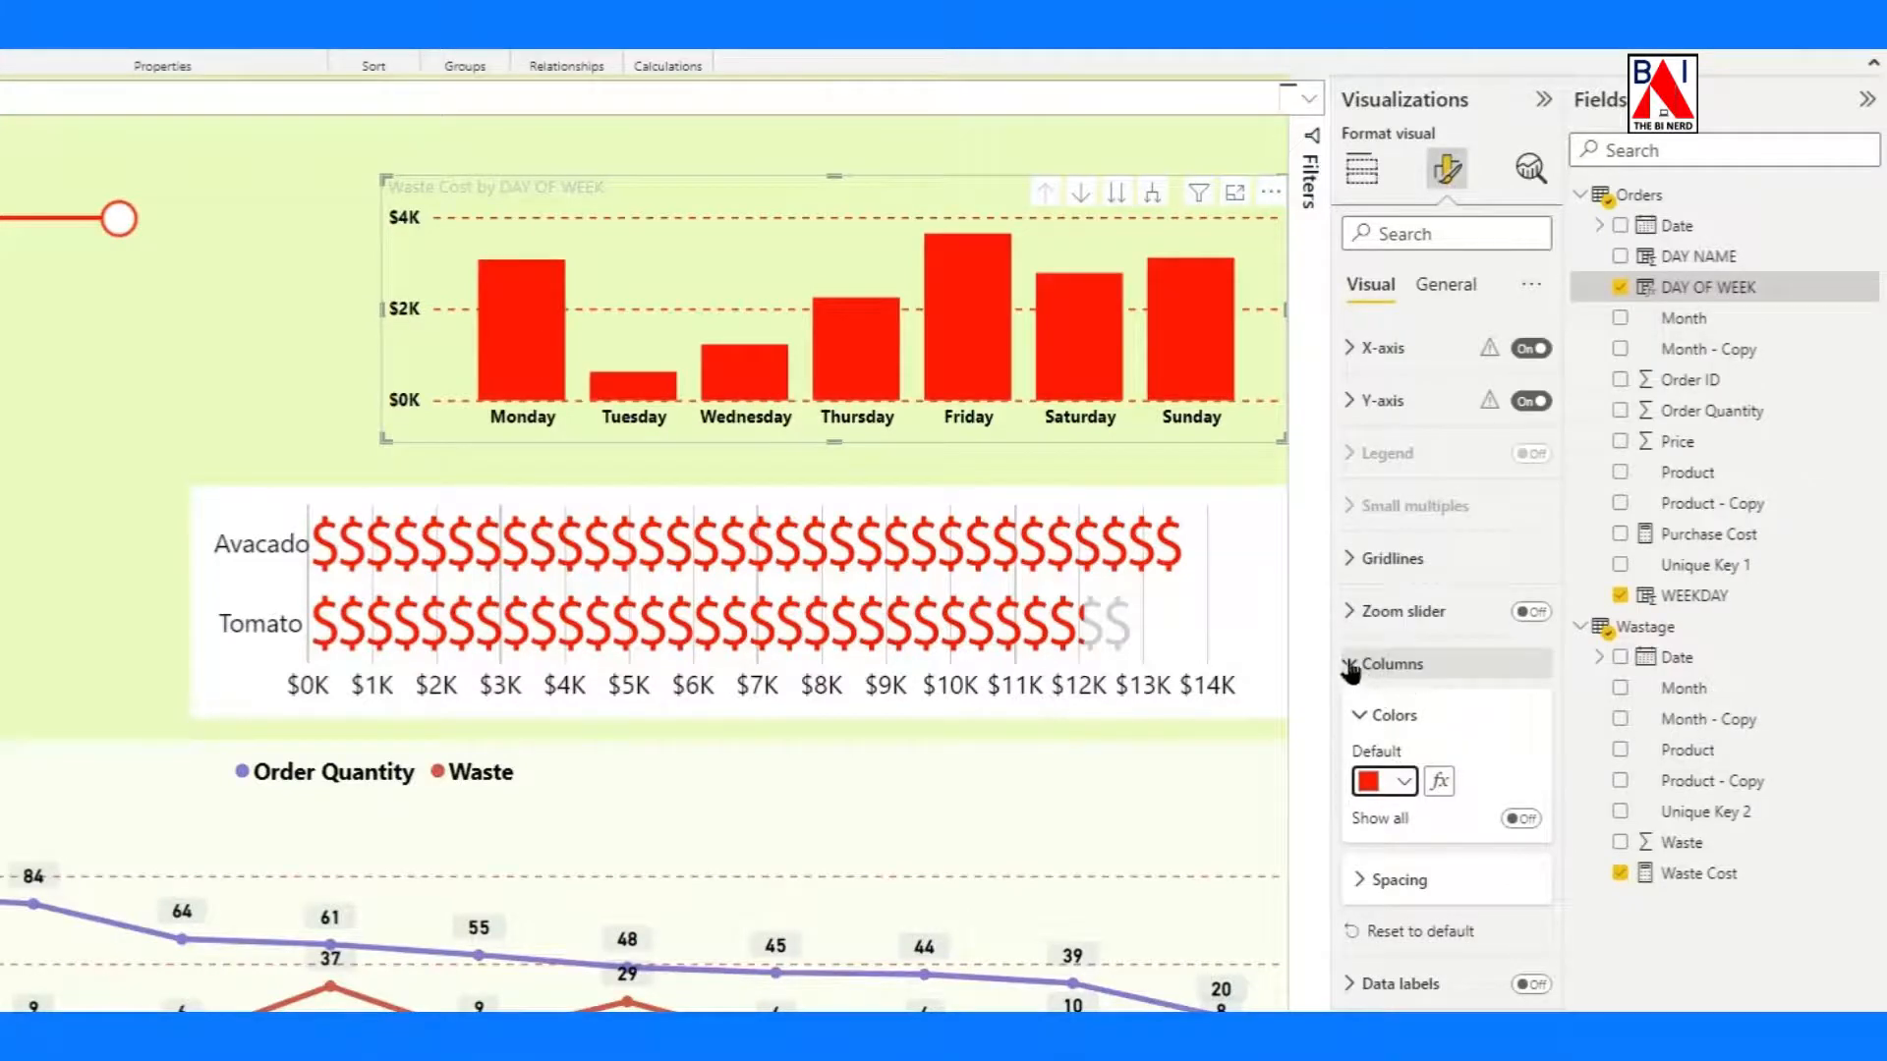
# Turn on the column chart's data labels and format their values as size 12, bold and black.
pyautogui.click(1374, 666)
pyautogui.click(1530, 717)
pyautogui.click(1364, 717)
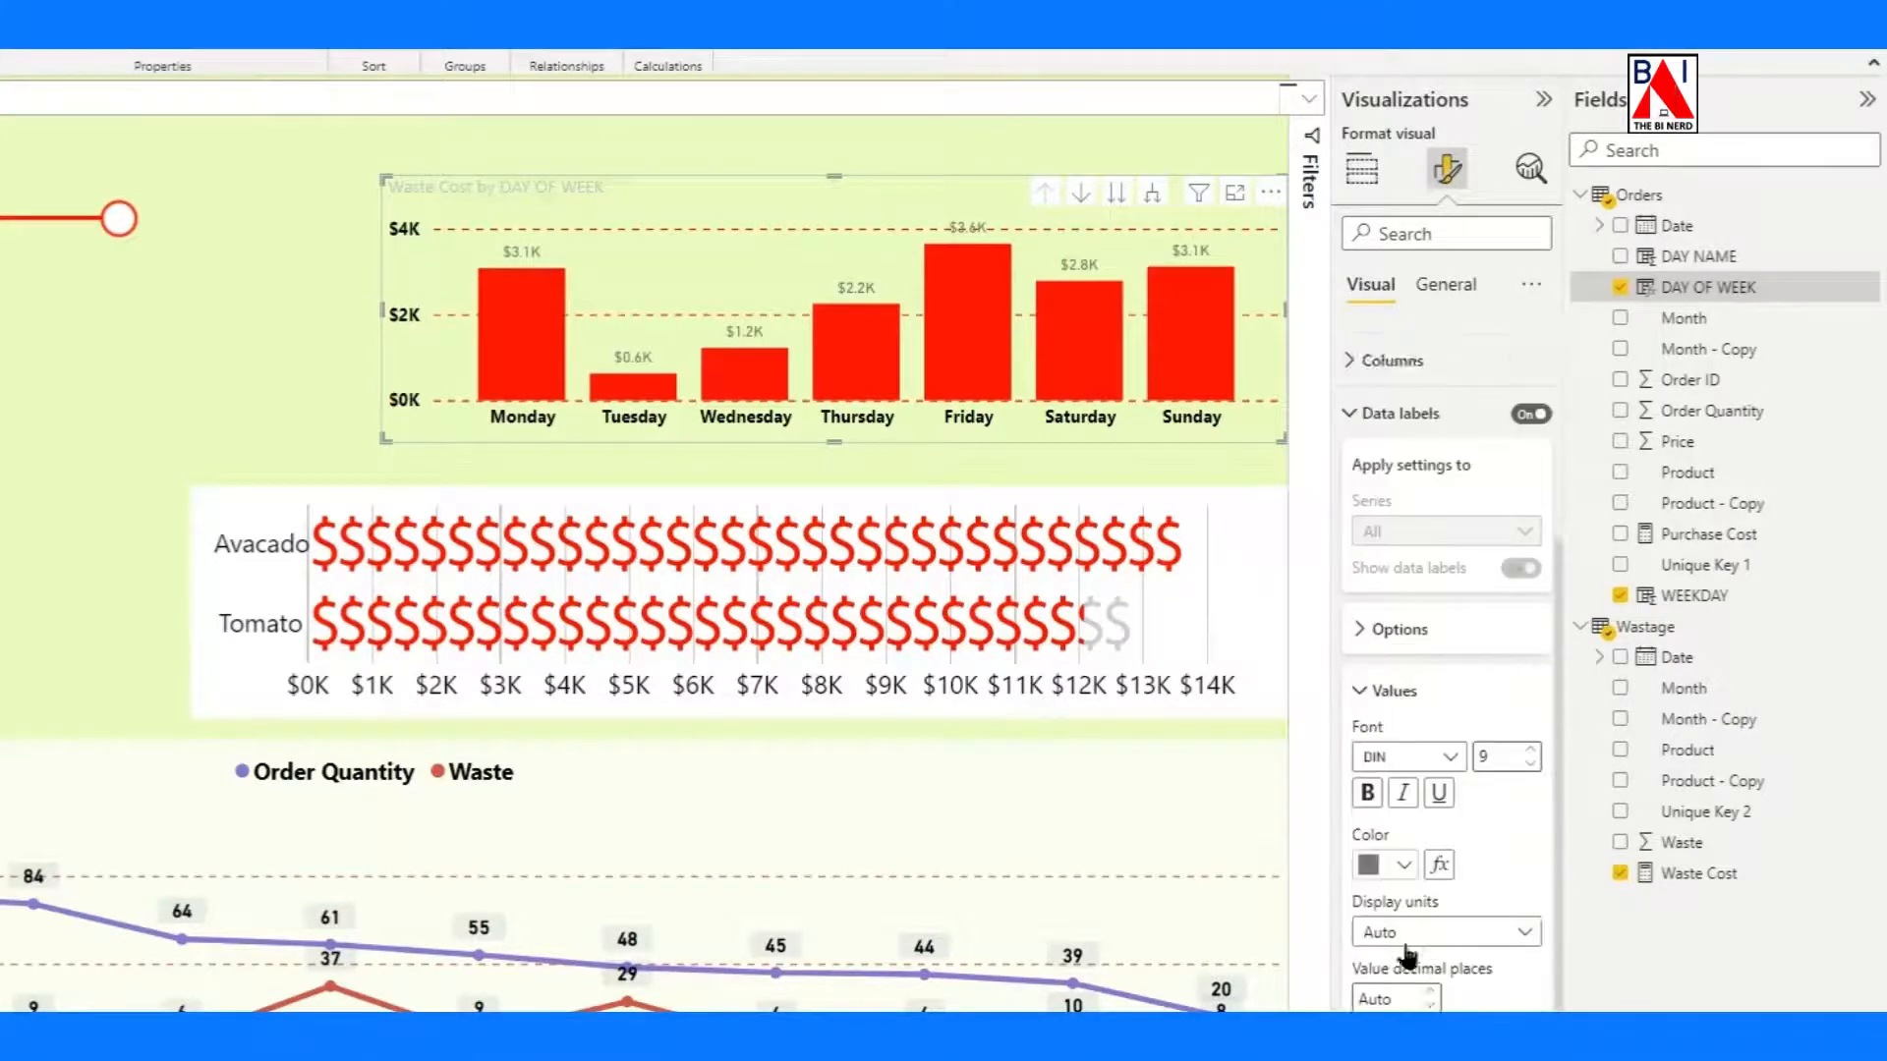
pyautogui.click(1530, 713)
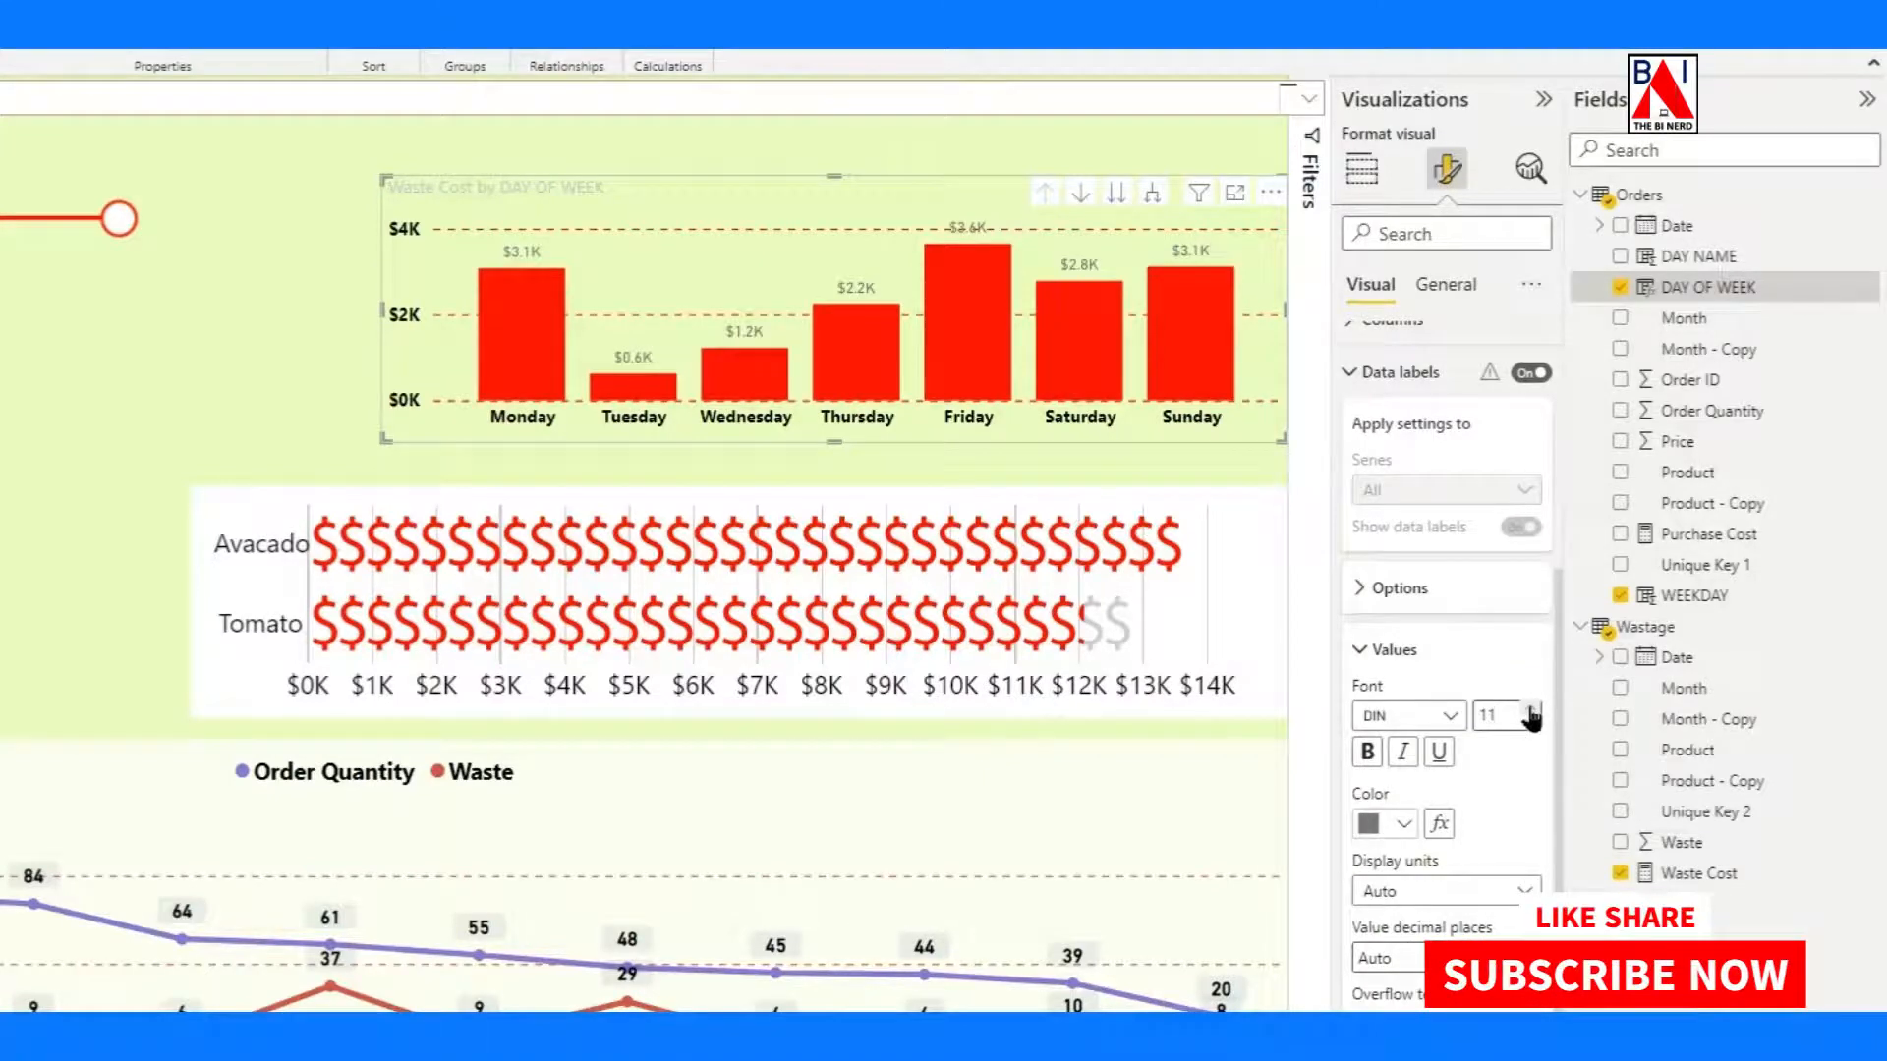
pyautogui.click(1367, 752)
pyautogui.click(1406, 829)
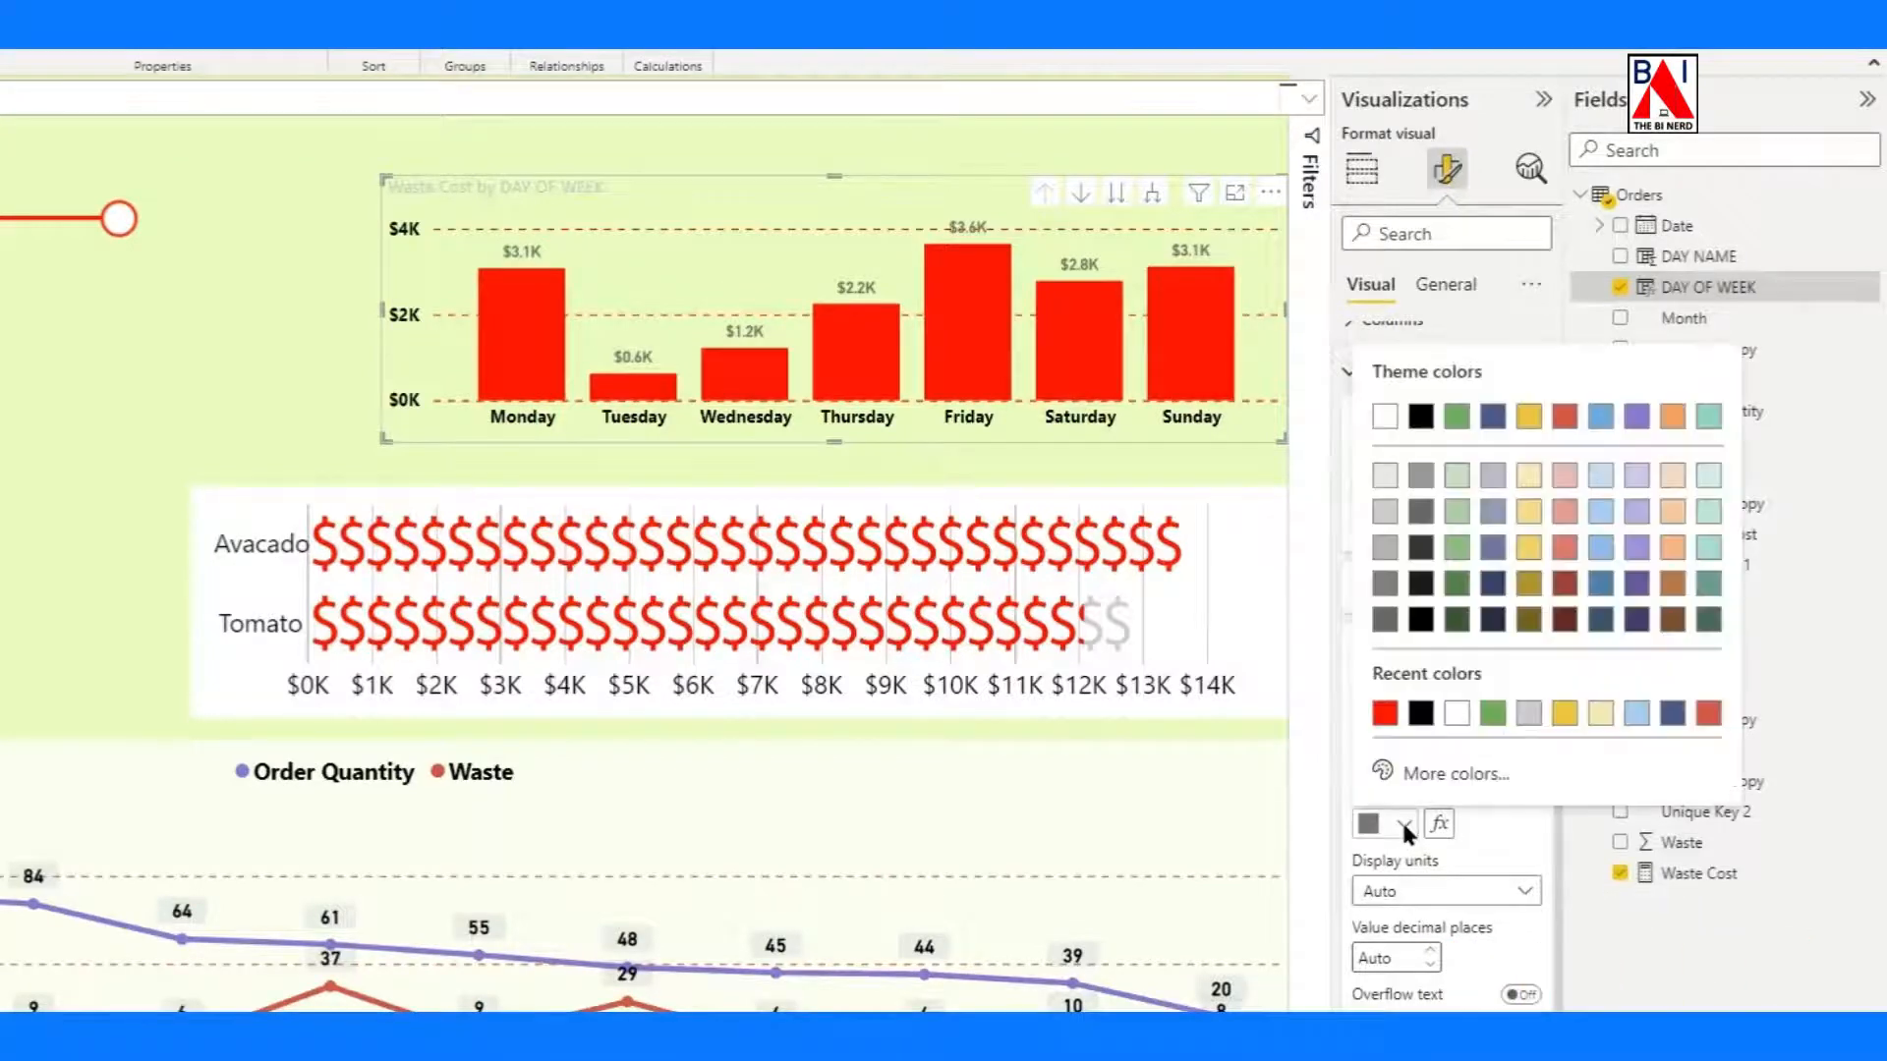
pyautogui.click(1421, 716)
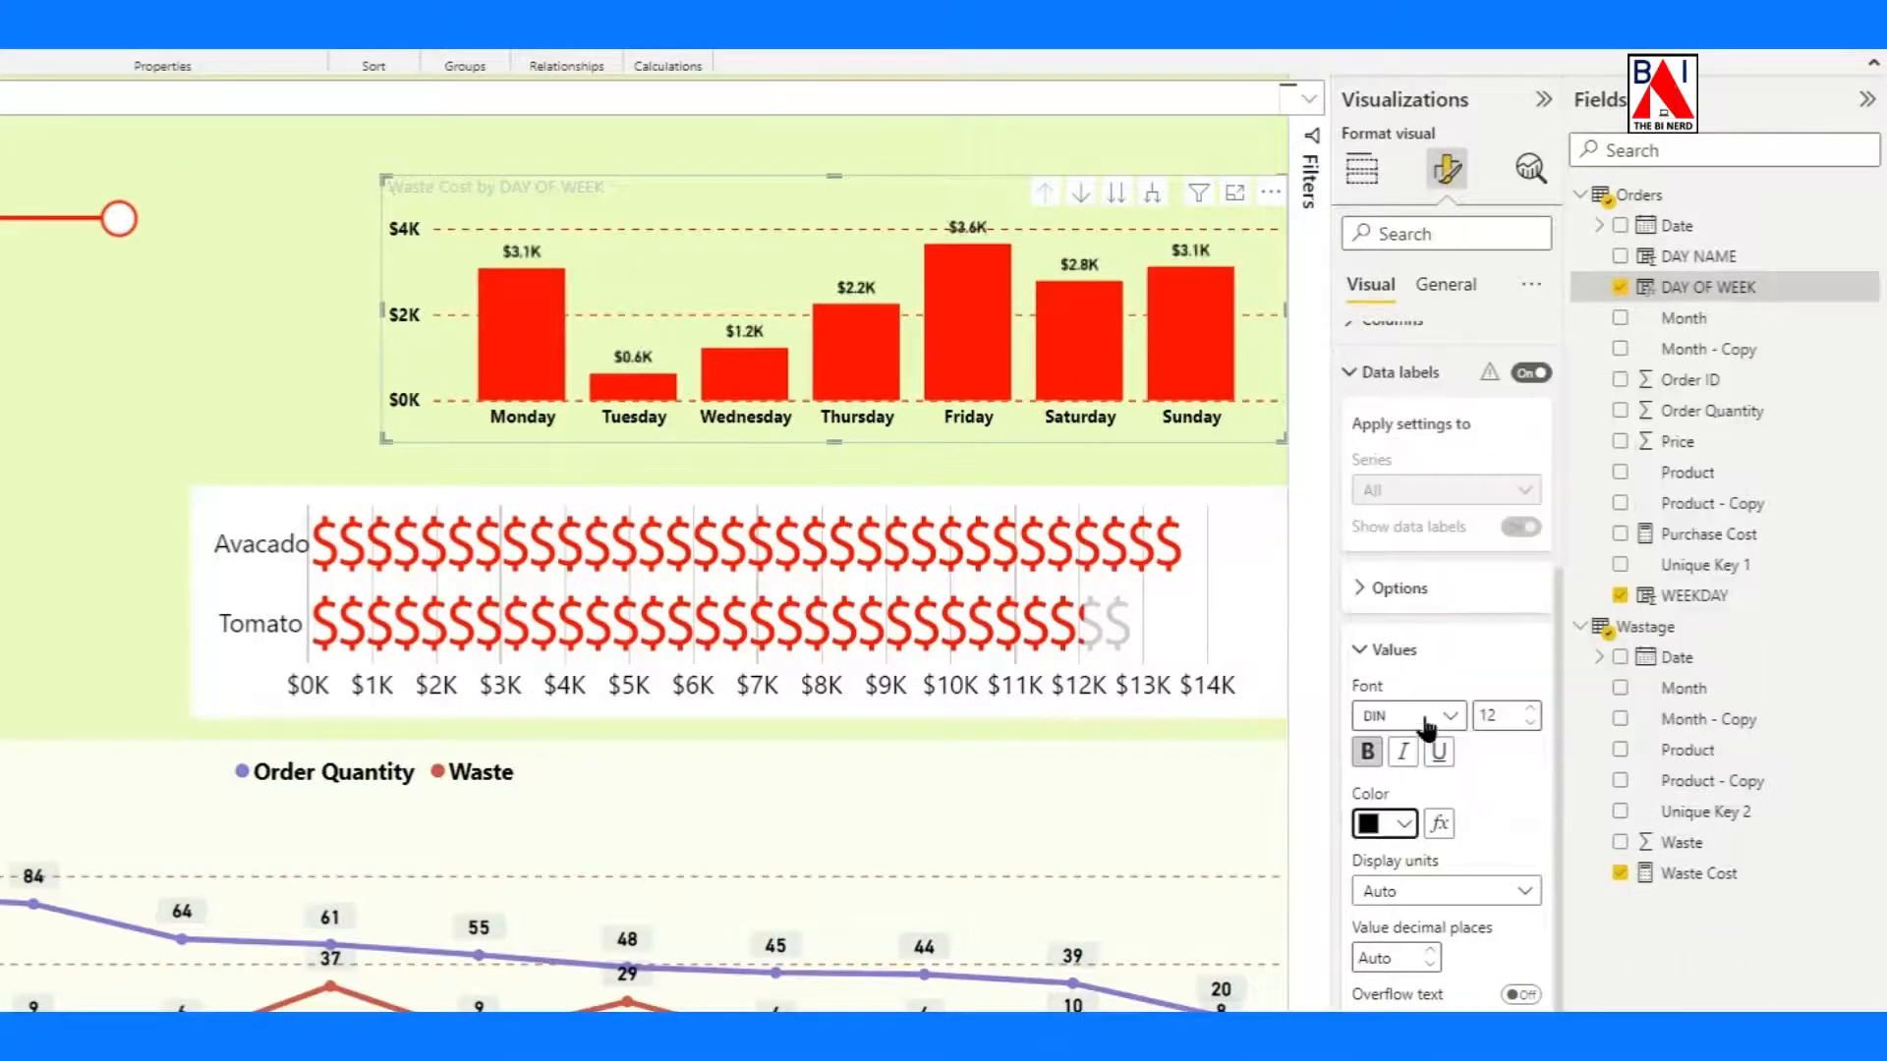
# Change the column chart's title text to "Waste Cost Per Day".
pyautogui.click(1447, 285)
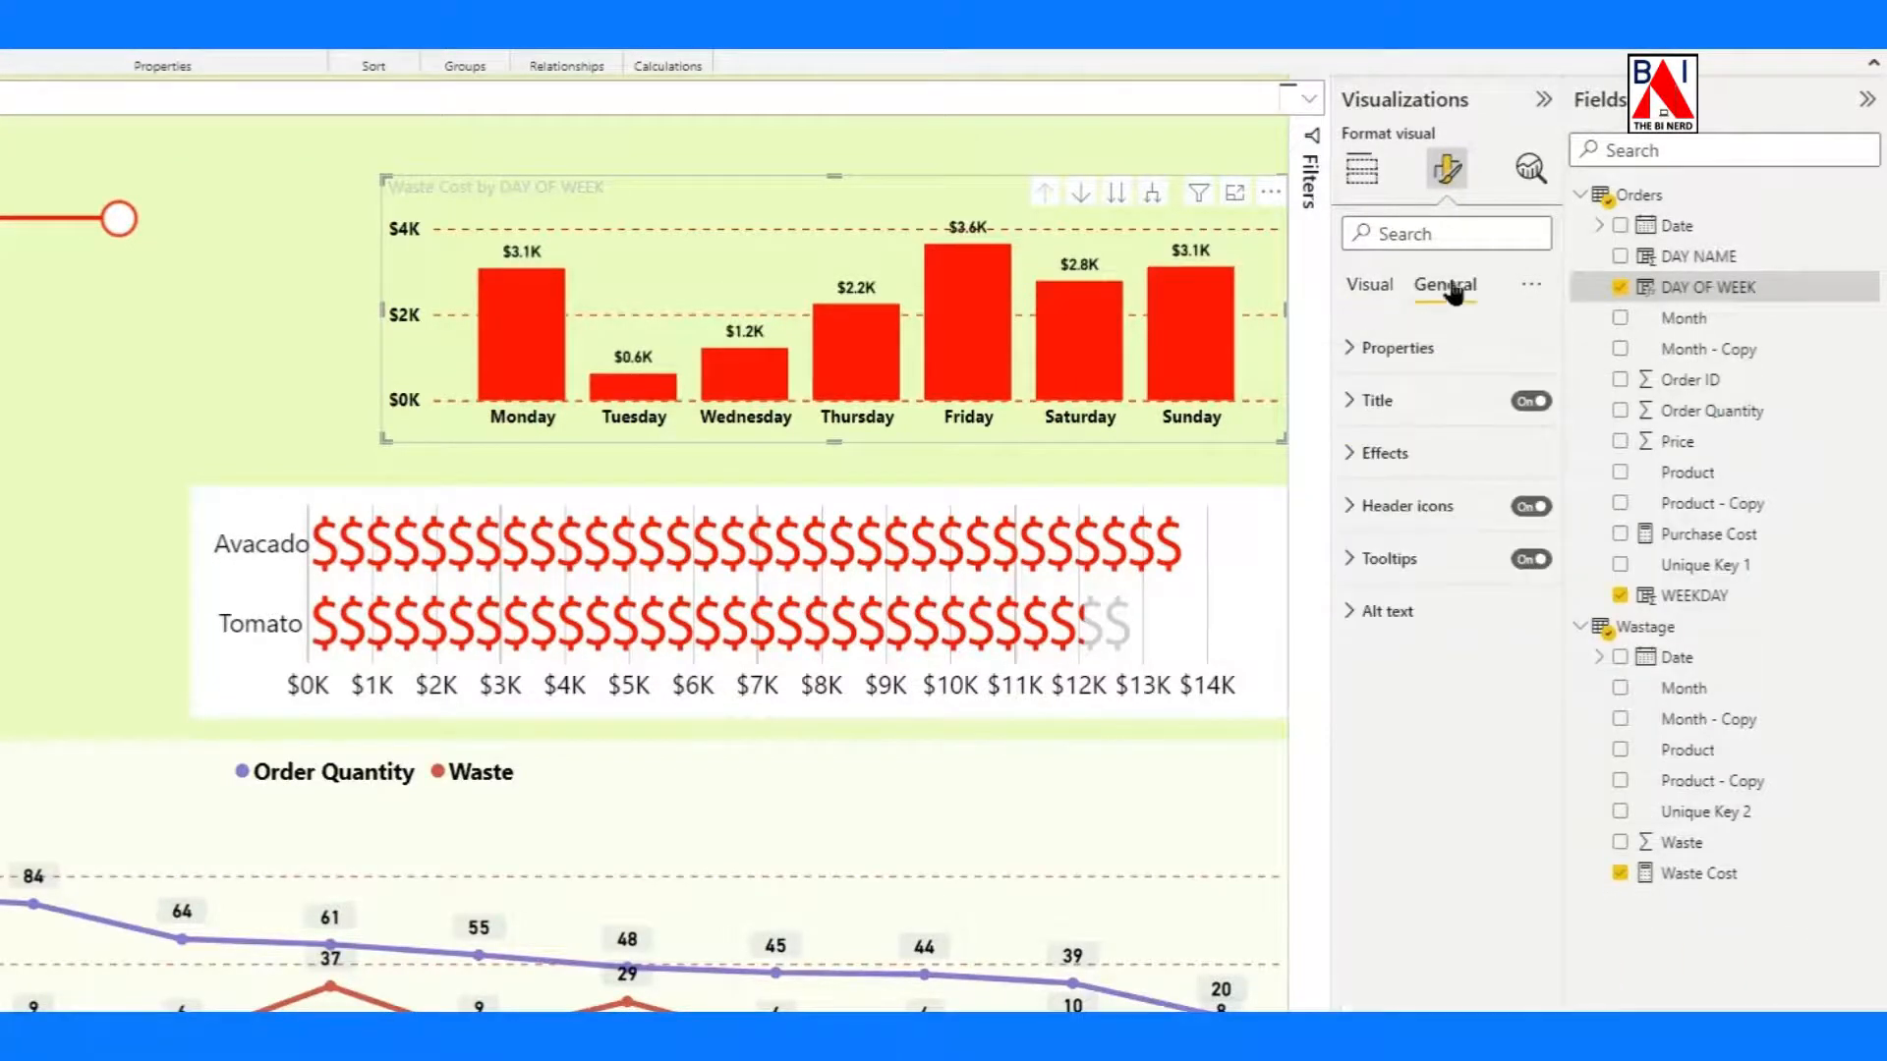
pyautogui.click(1374, 402)
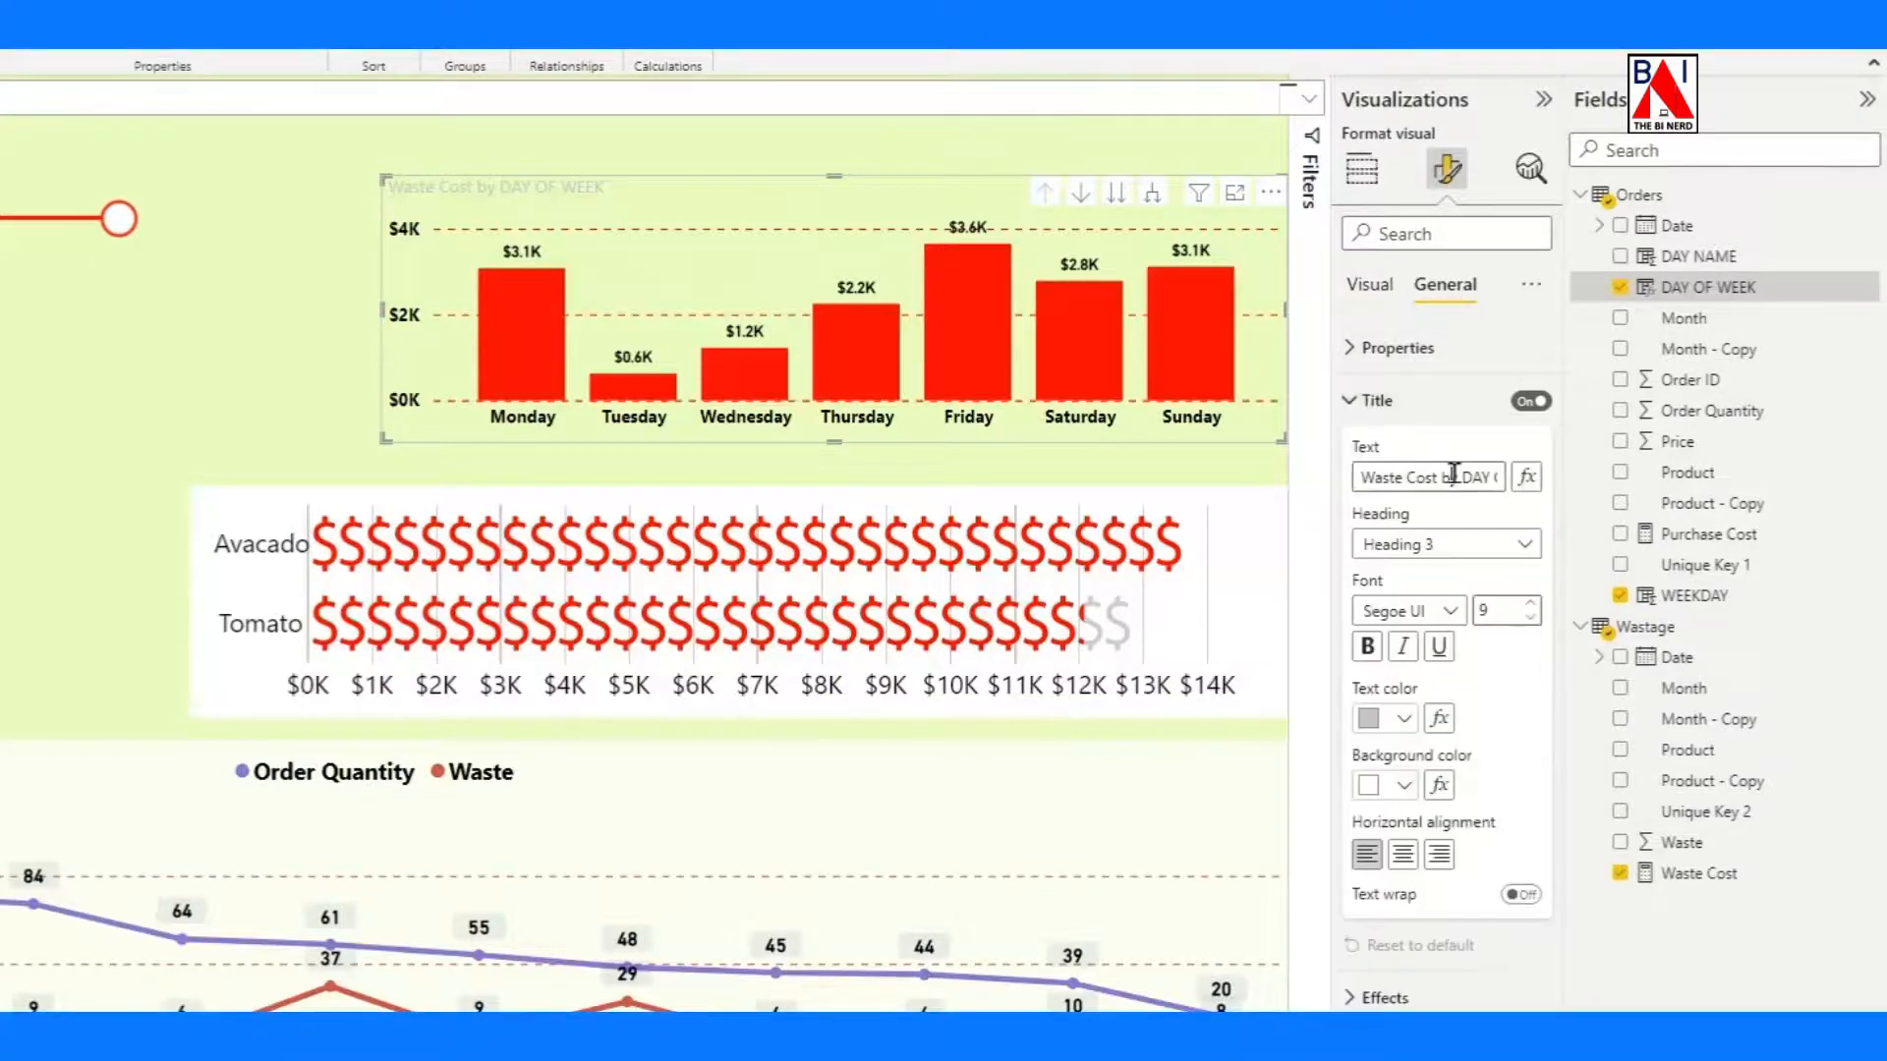
pyautogui.hotkey('ctrl', 'a')
pyautogui.press('BackSpace')
pyautogui.write('was')
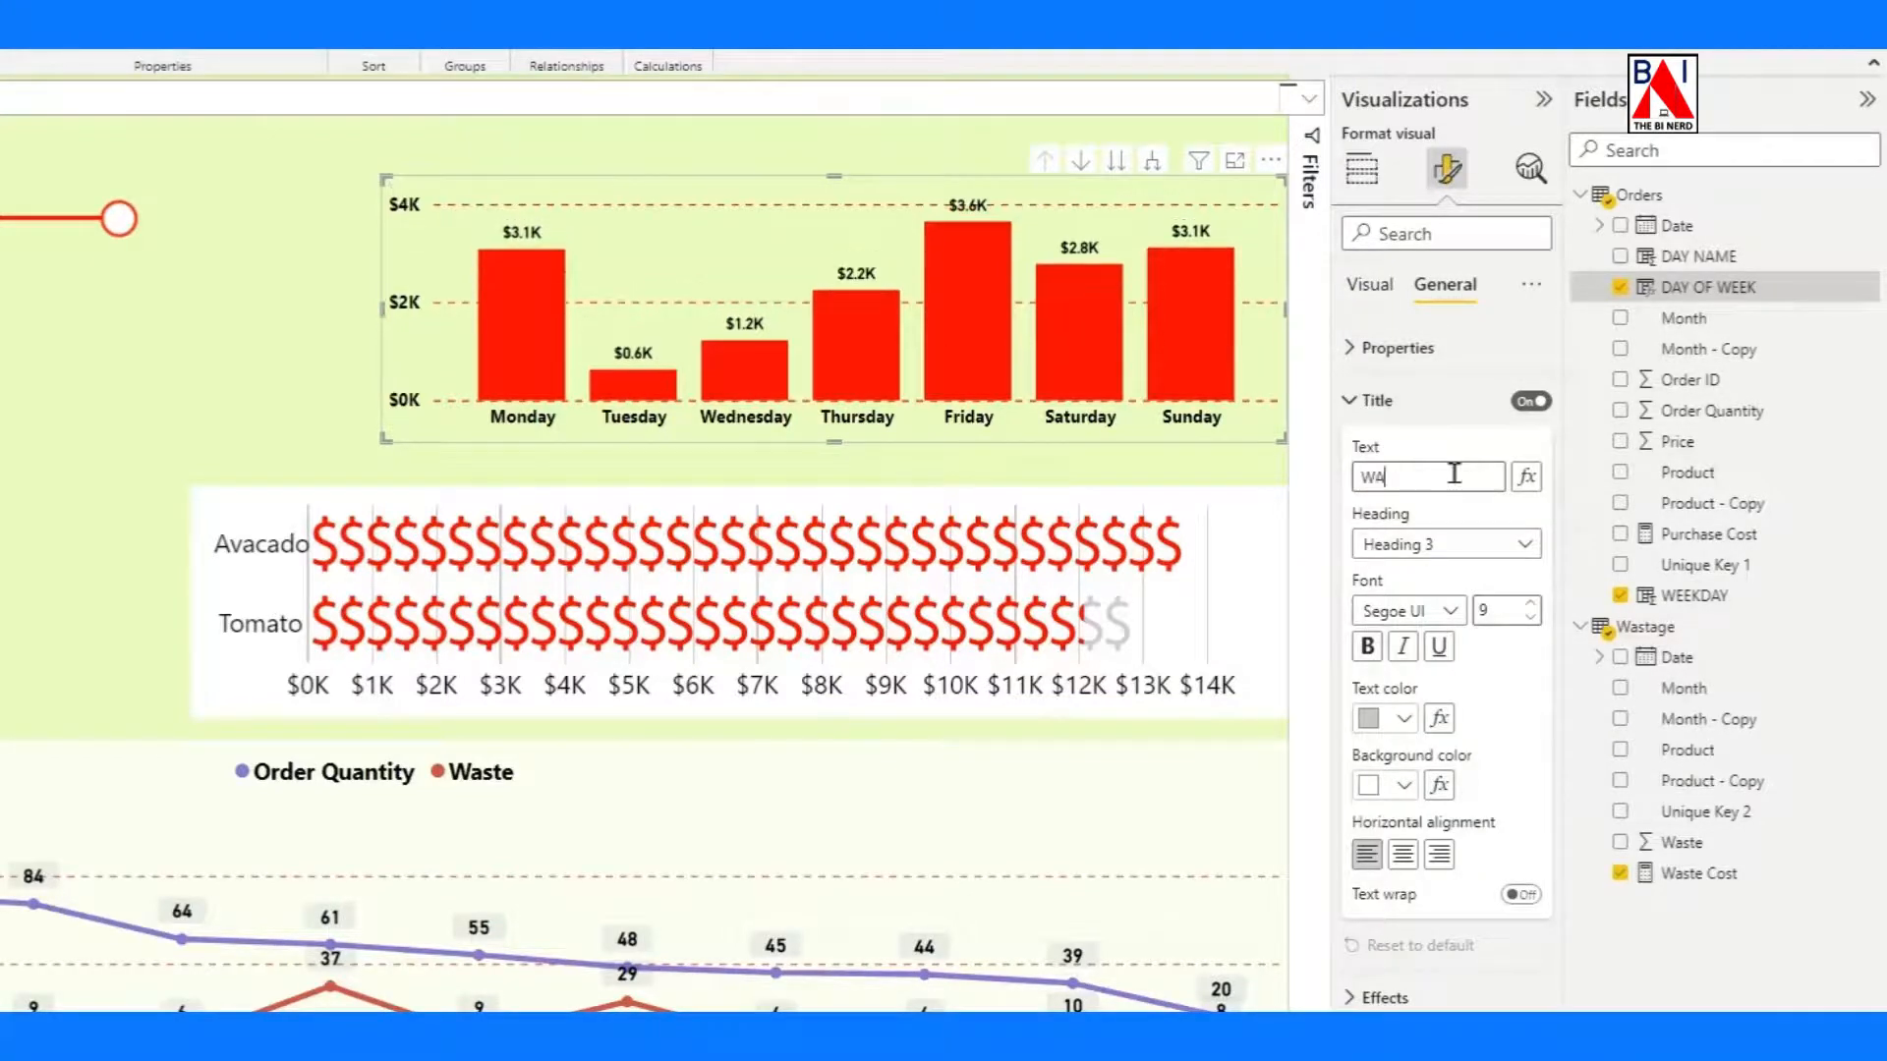
pyautogui.press('BackSpace')
pyautogui.press('BackSpace')
pyautogui.press('BackSpace')
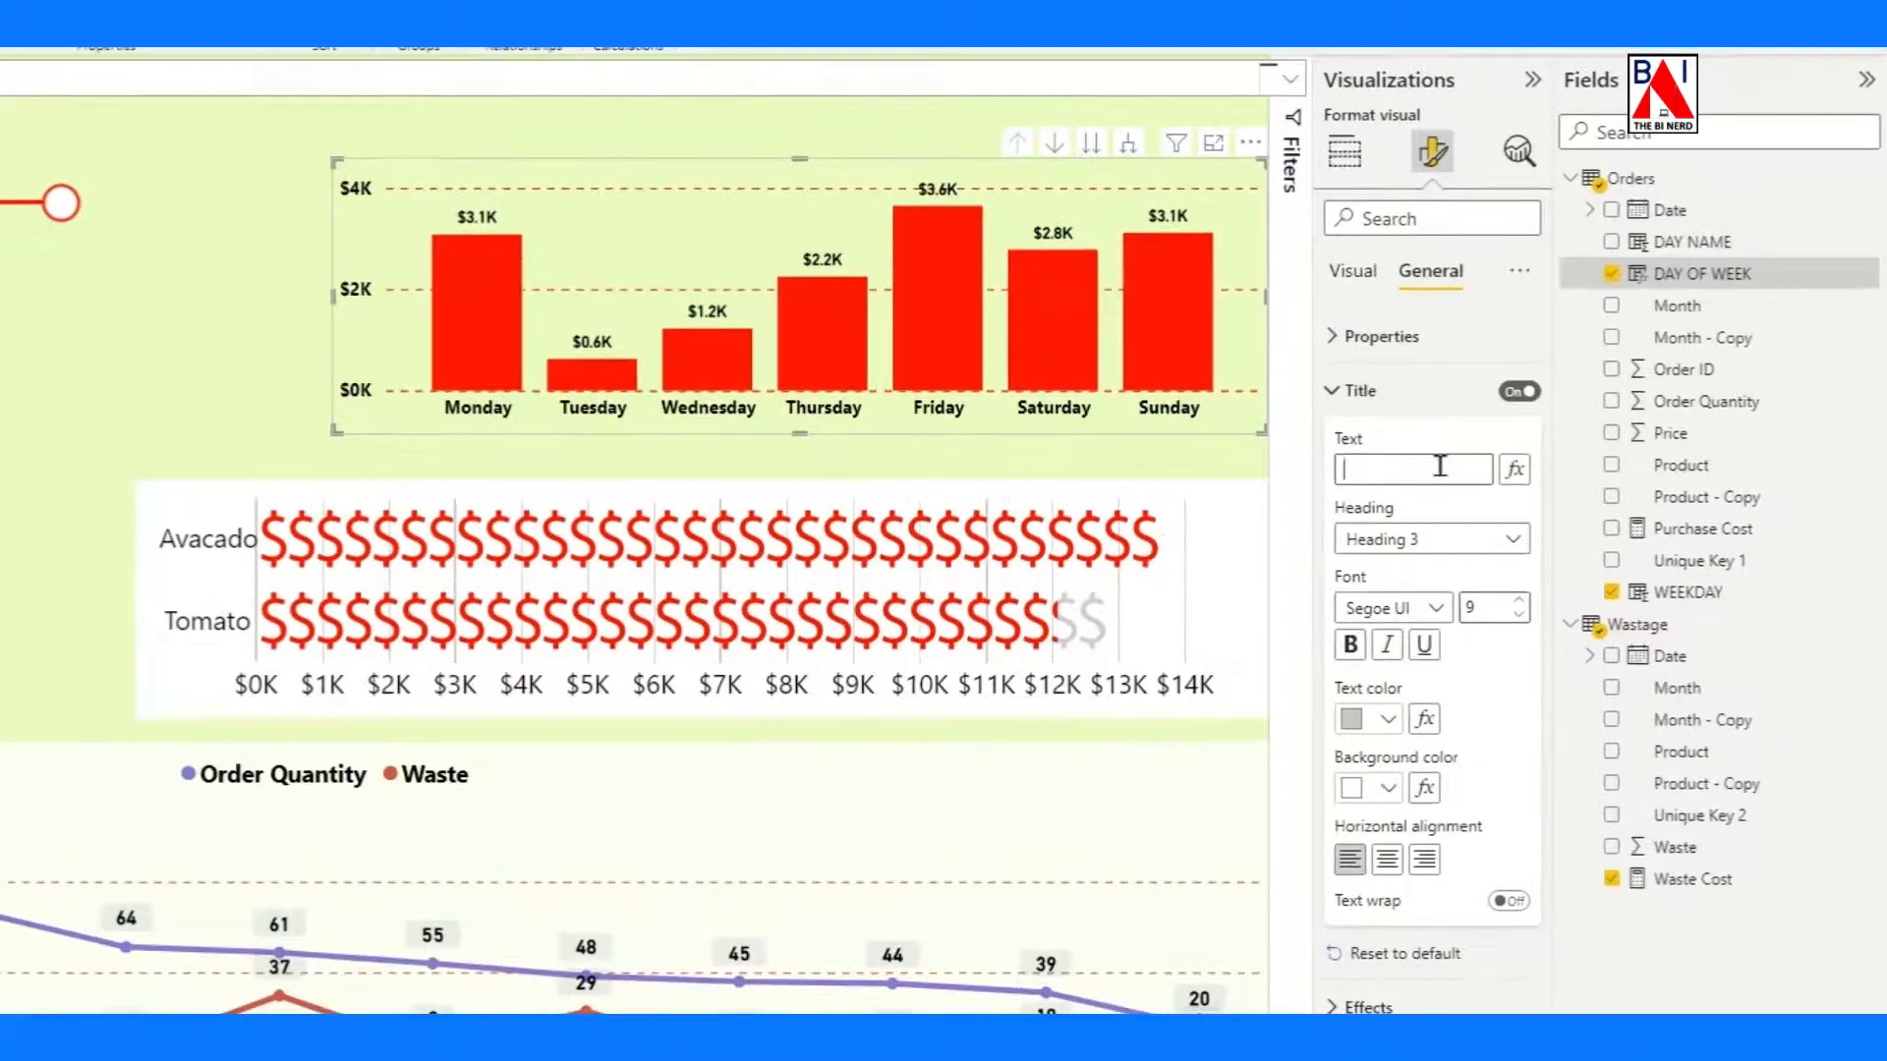
pyautogui.write('Waste Cost Per Day')
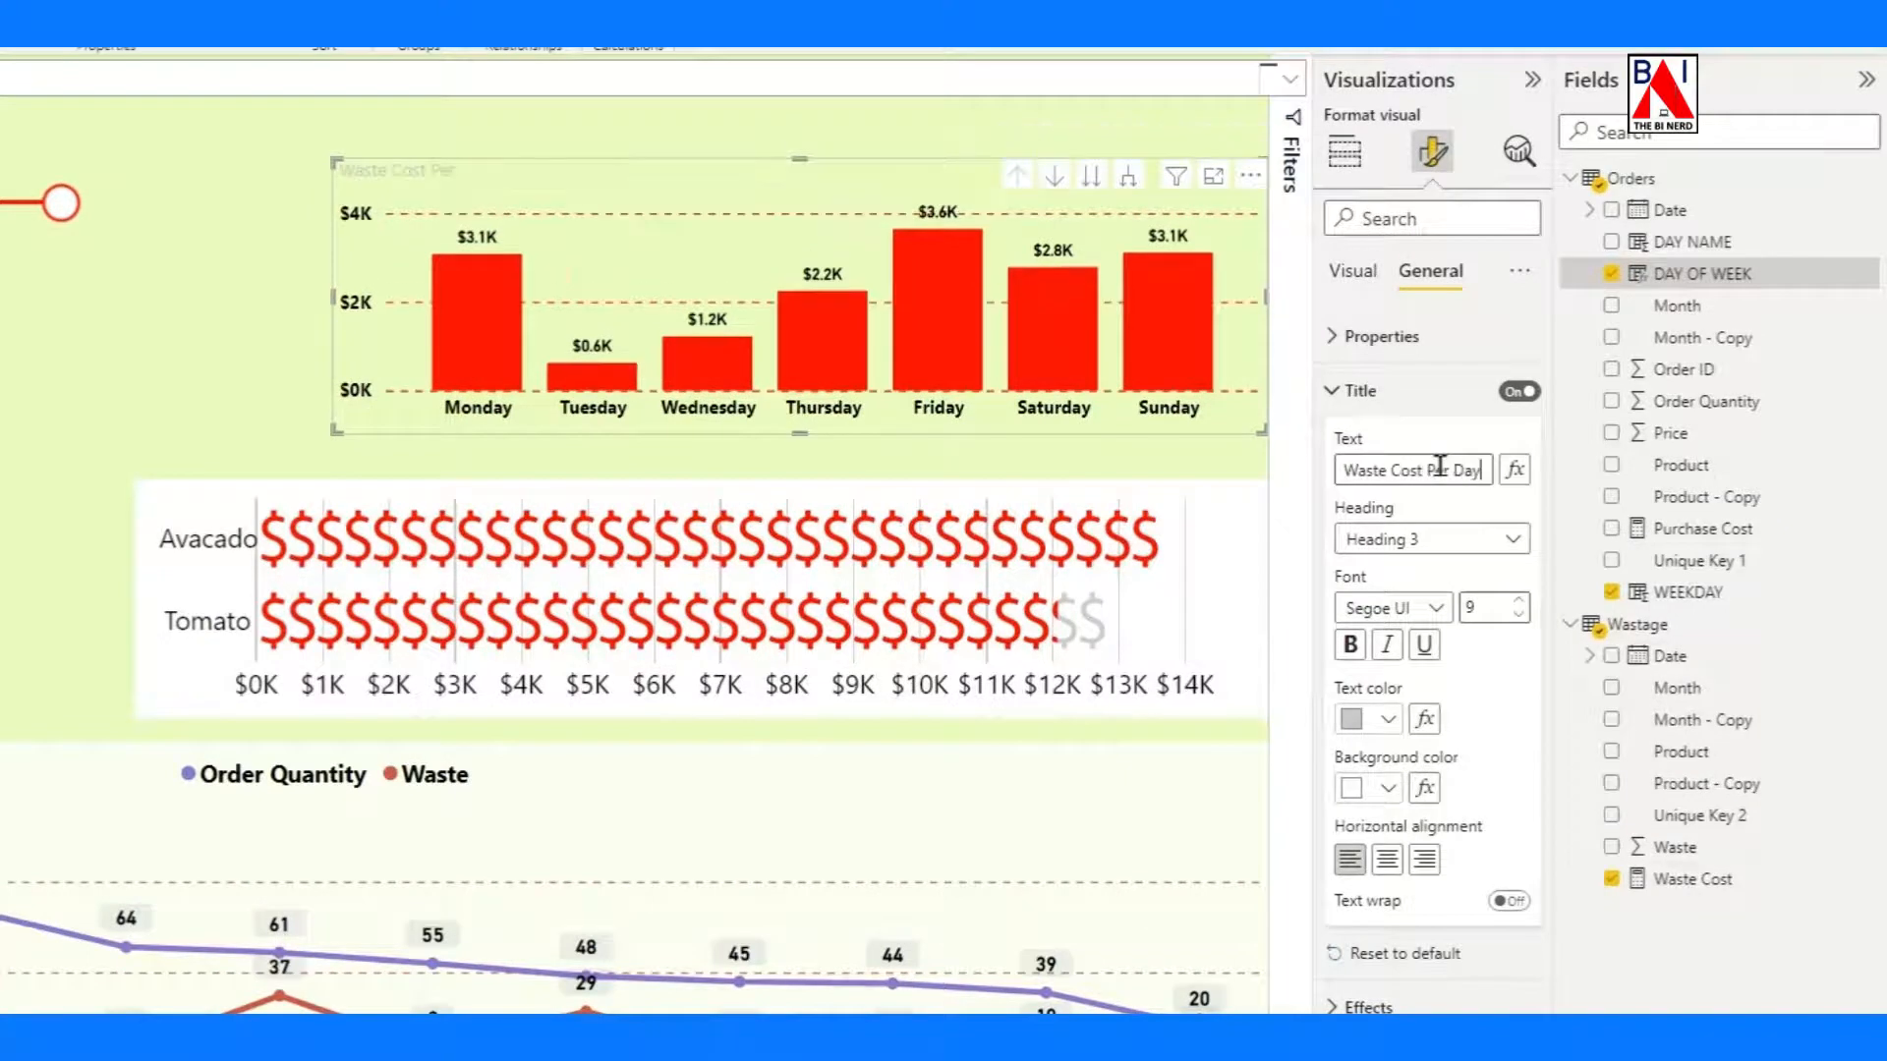
# Format the column chart's title as size 12, bold and black.
pyautogui.click(1488, 524)
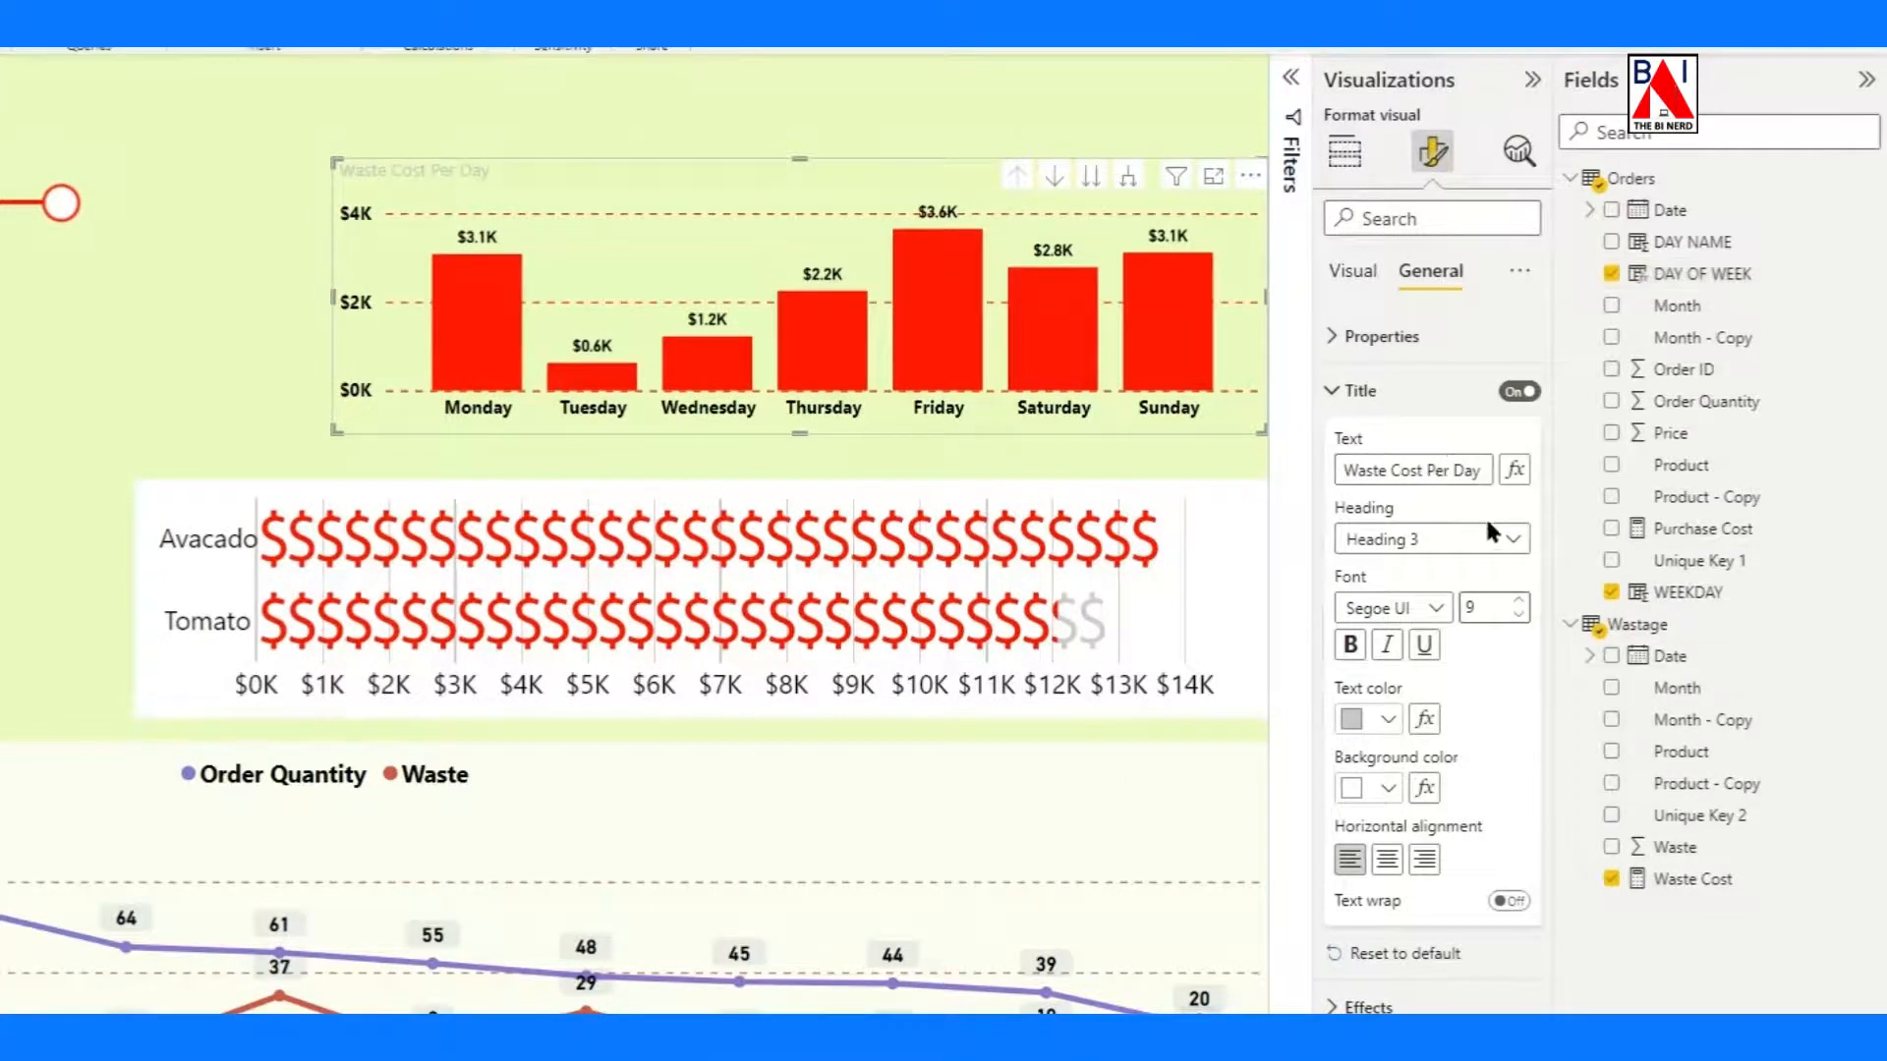
pyautogui.click(1519, 601)
pyautogui.click(1519, 601)
pyautogui.click(1519, 600)
pyautogui.click(1350, 645)
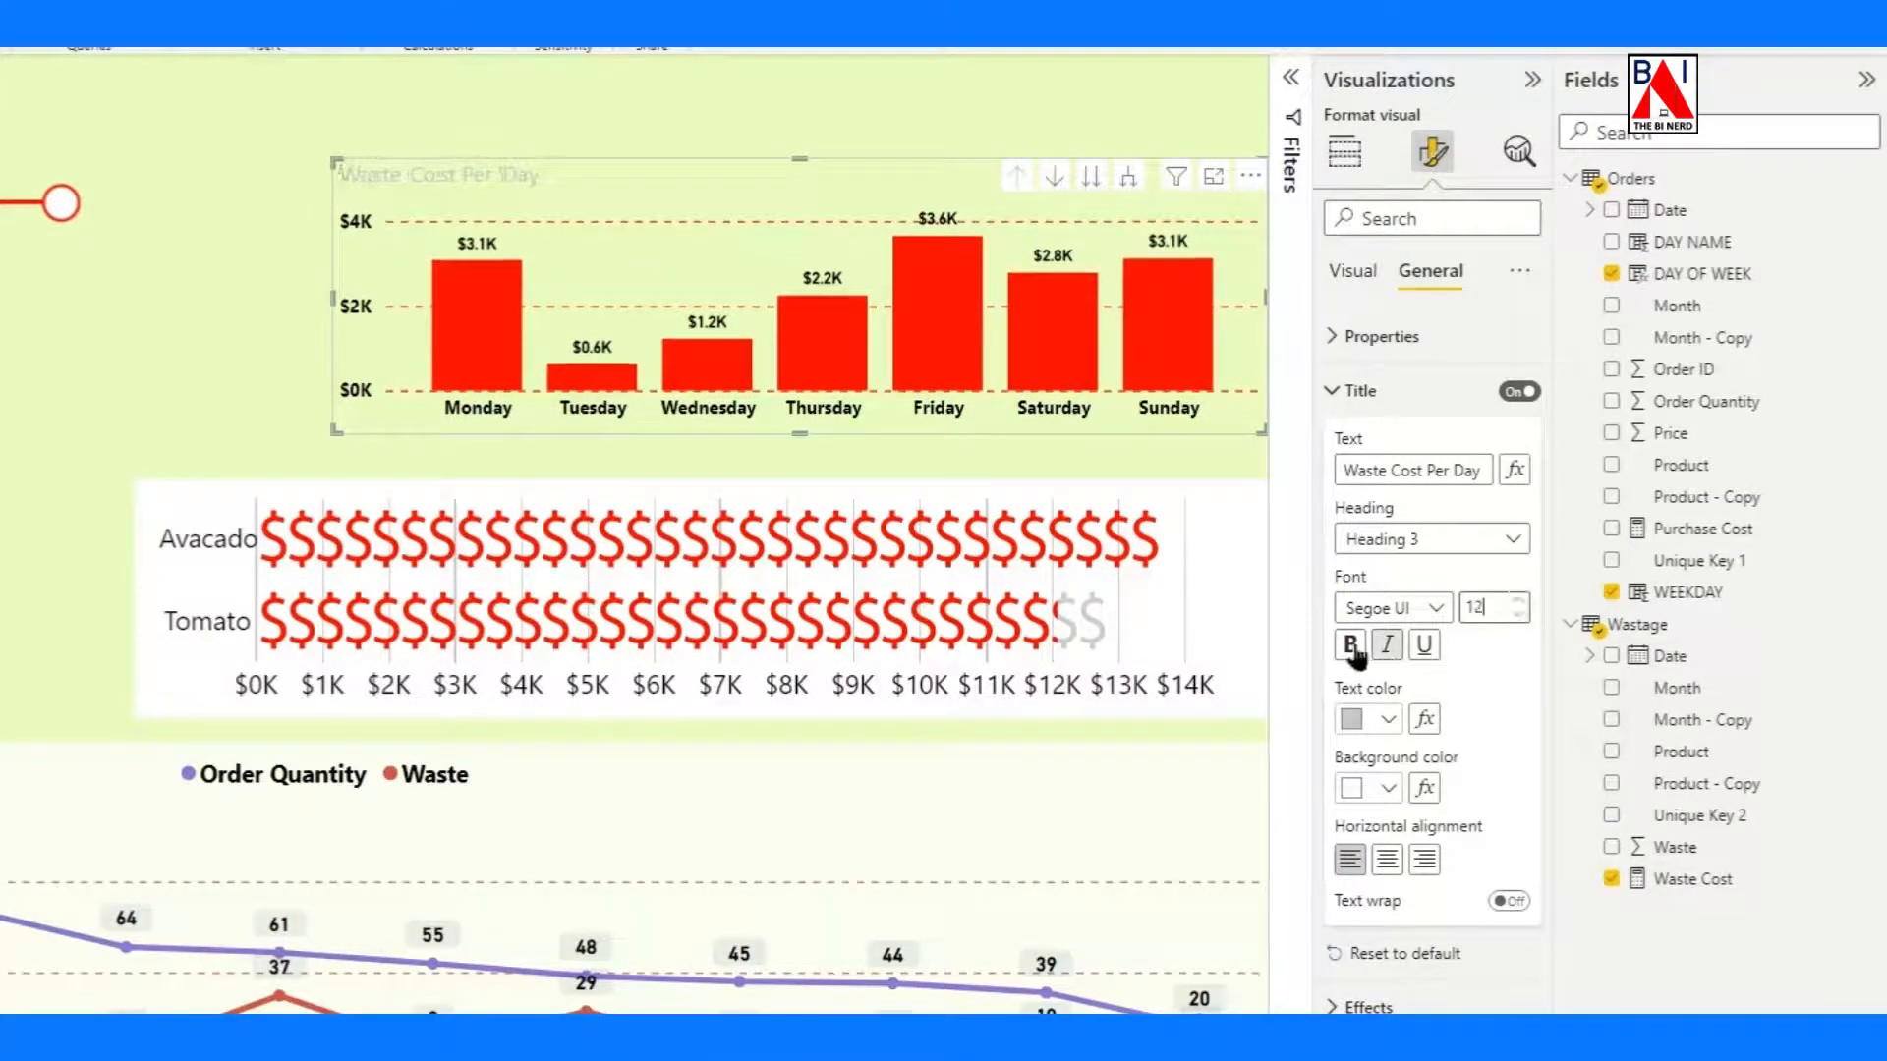
pyautogui.click(1373, 720)
pyautogui.click(1407, 810)
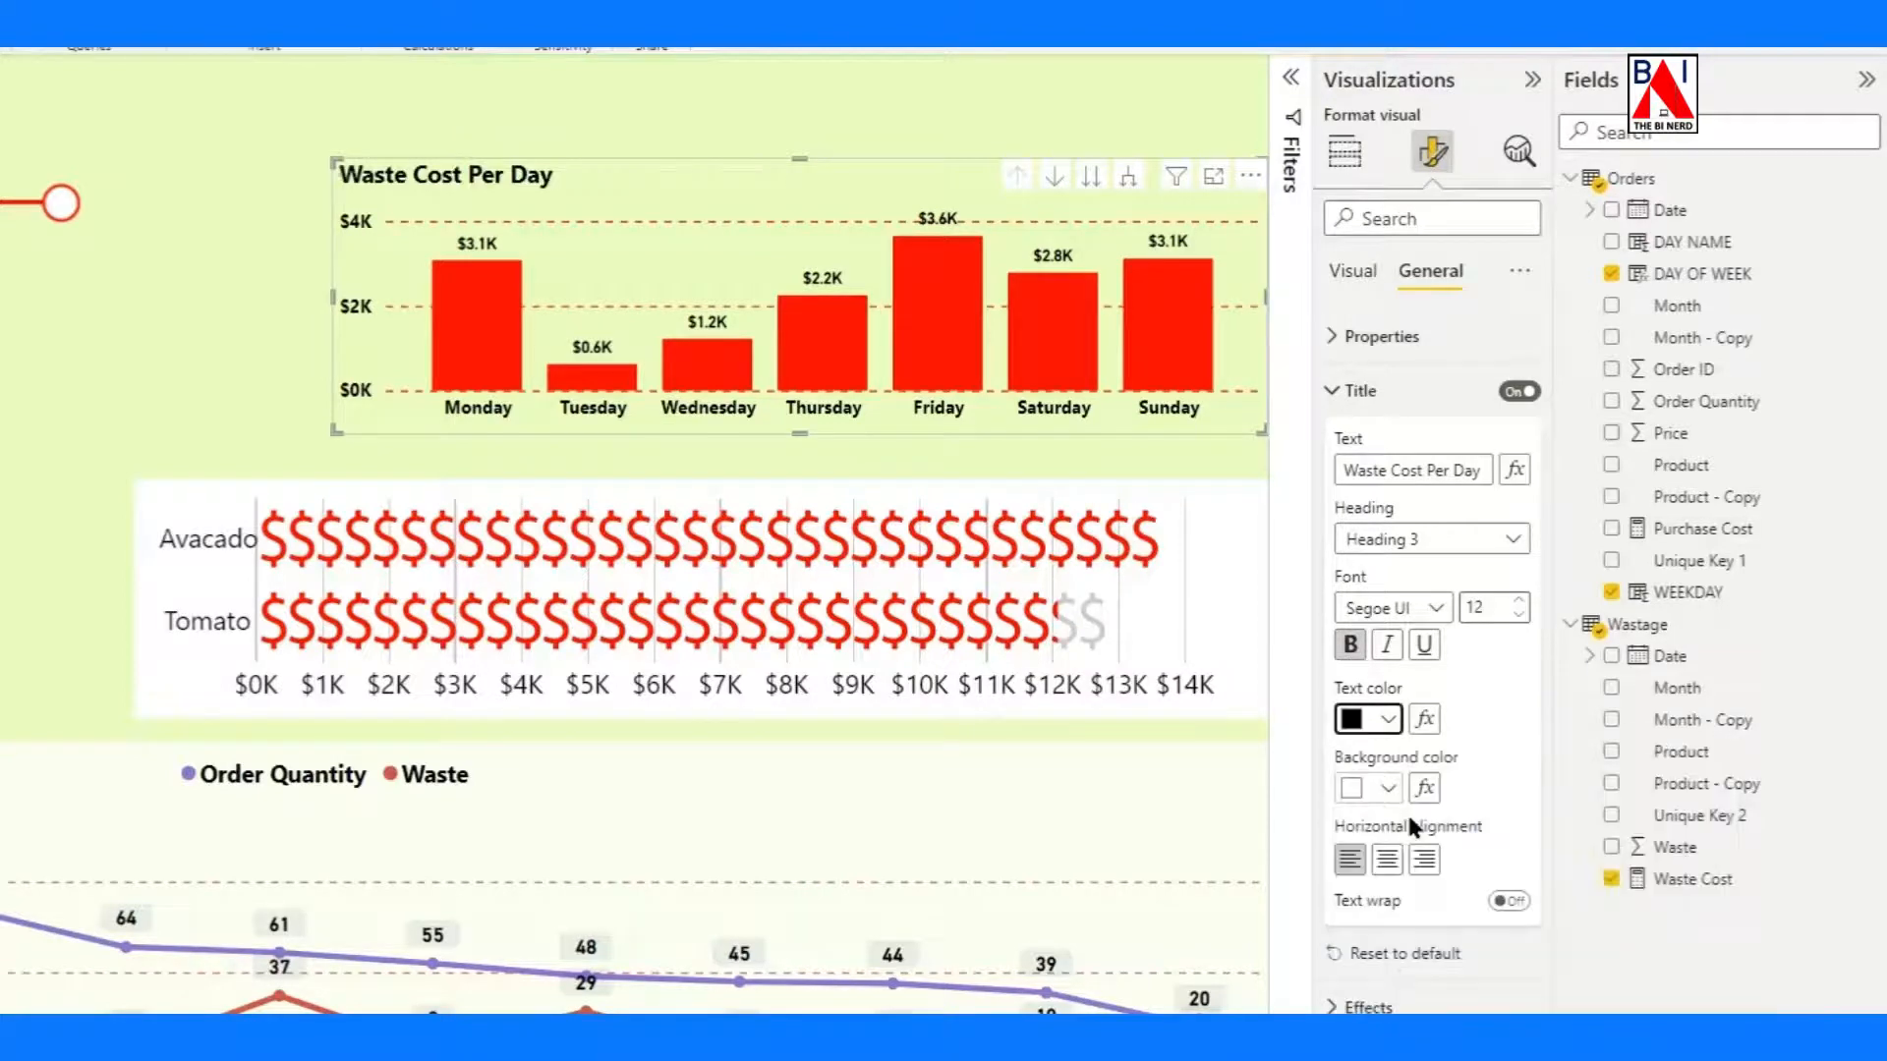
# Center the Waste Cost Per Day title and enlarge the column chart to fill the space above the product cost infographic.
pyautogui.click(1373, 720)
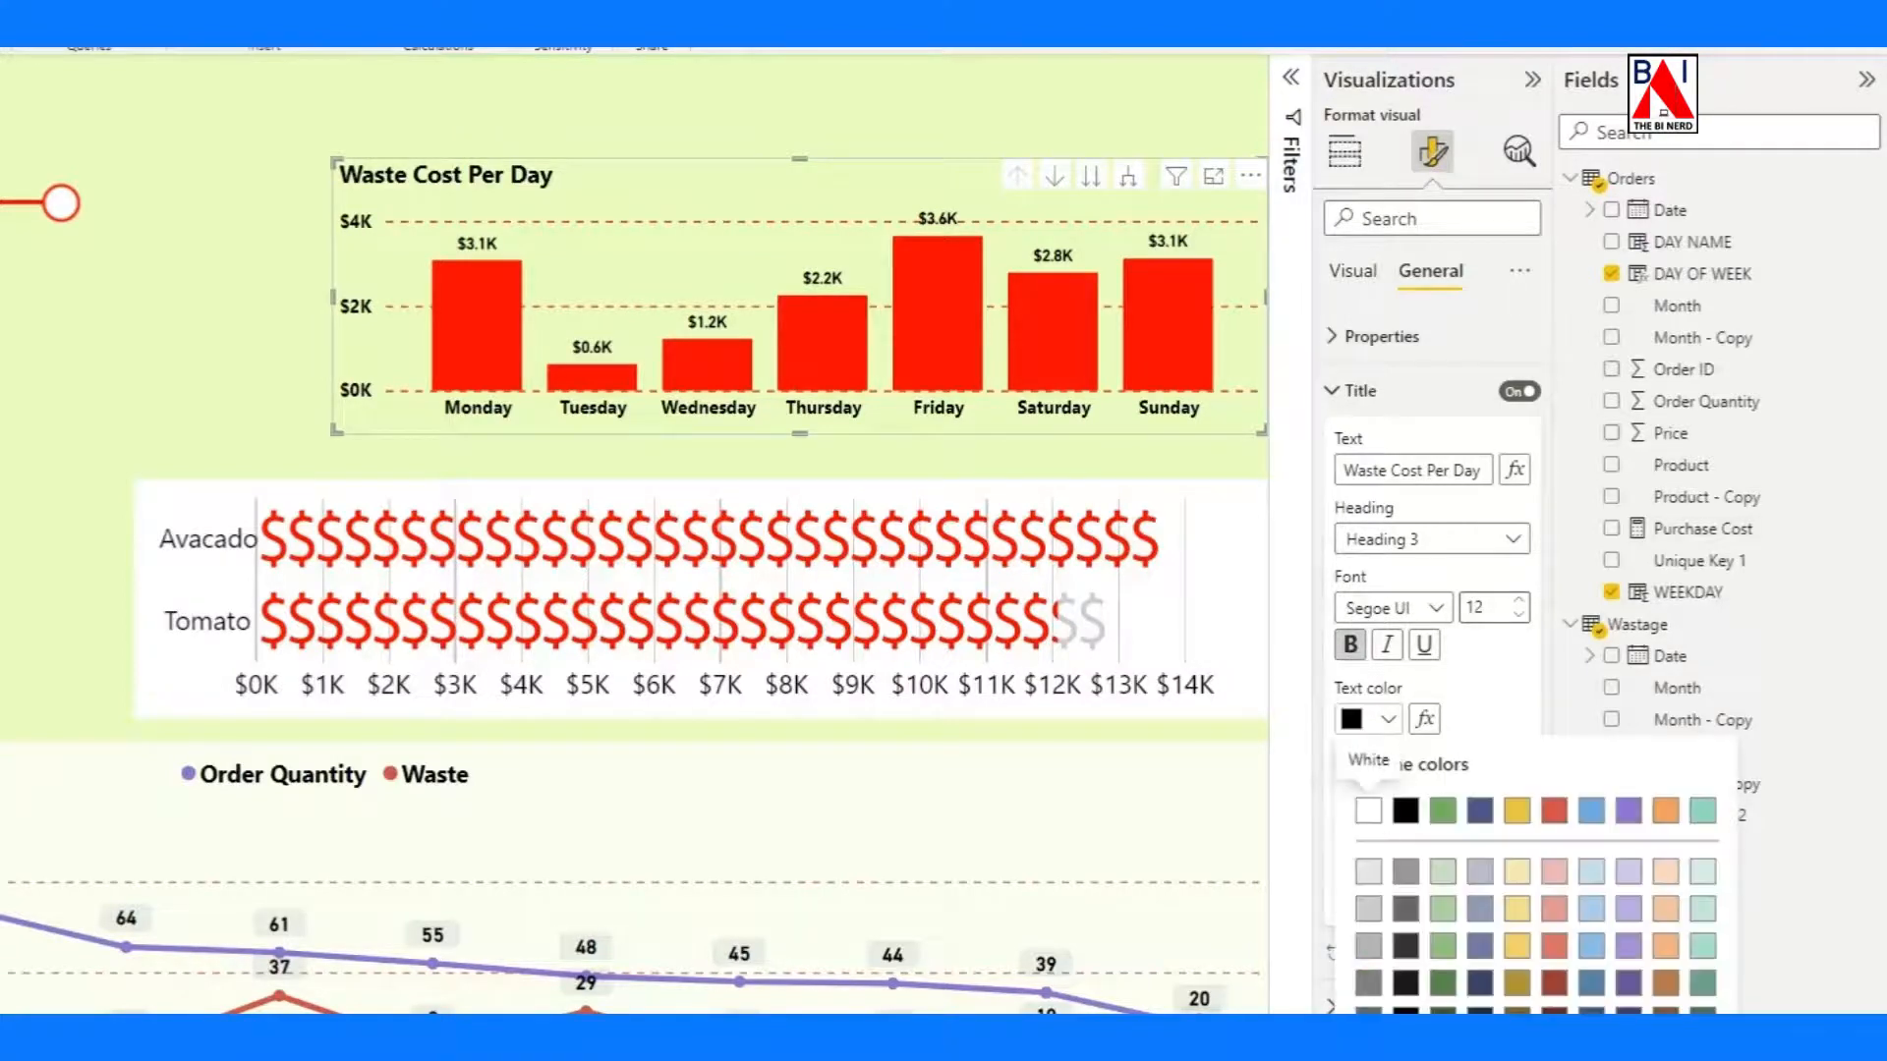
pyautogui.press('Escape')
pyautogui.click(1386, 859)
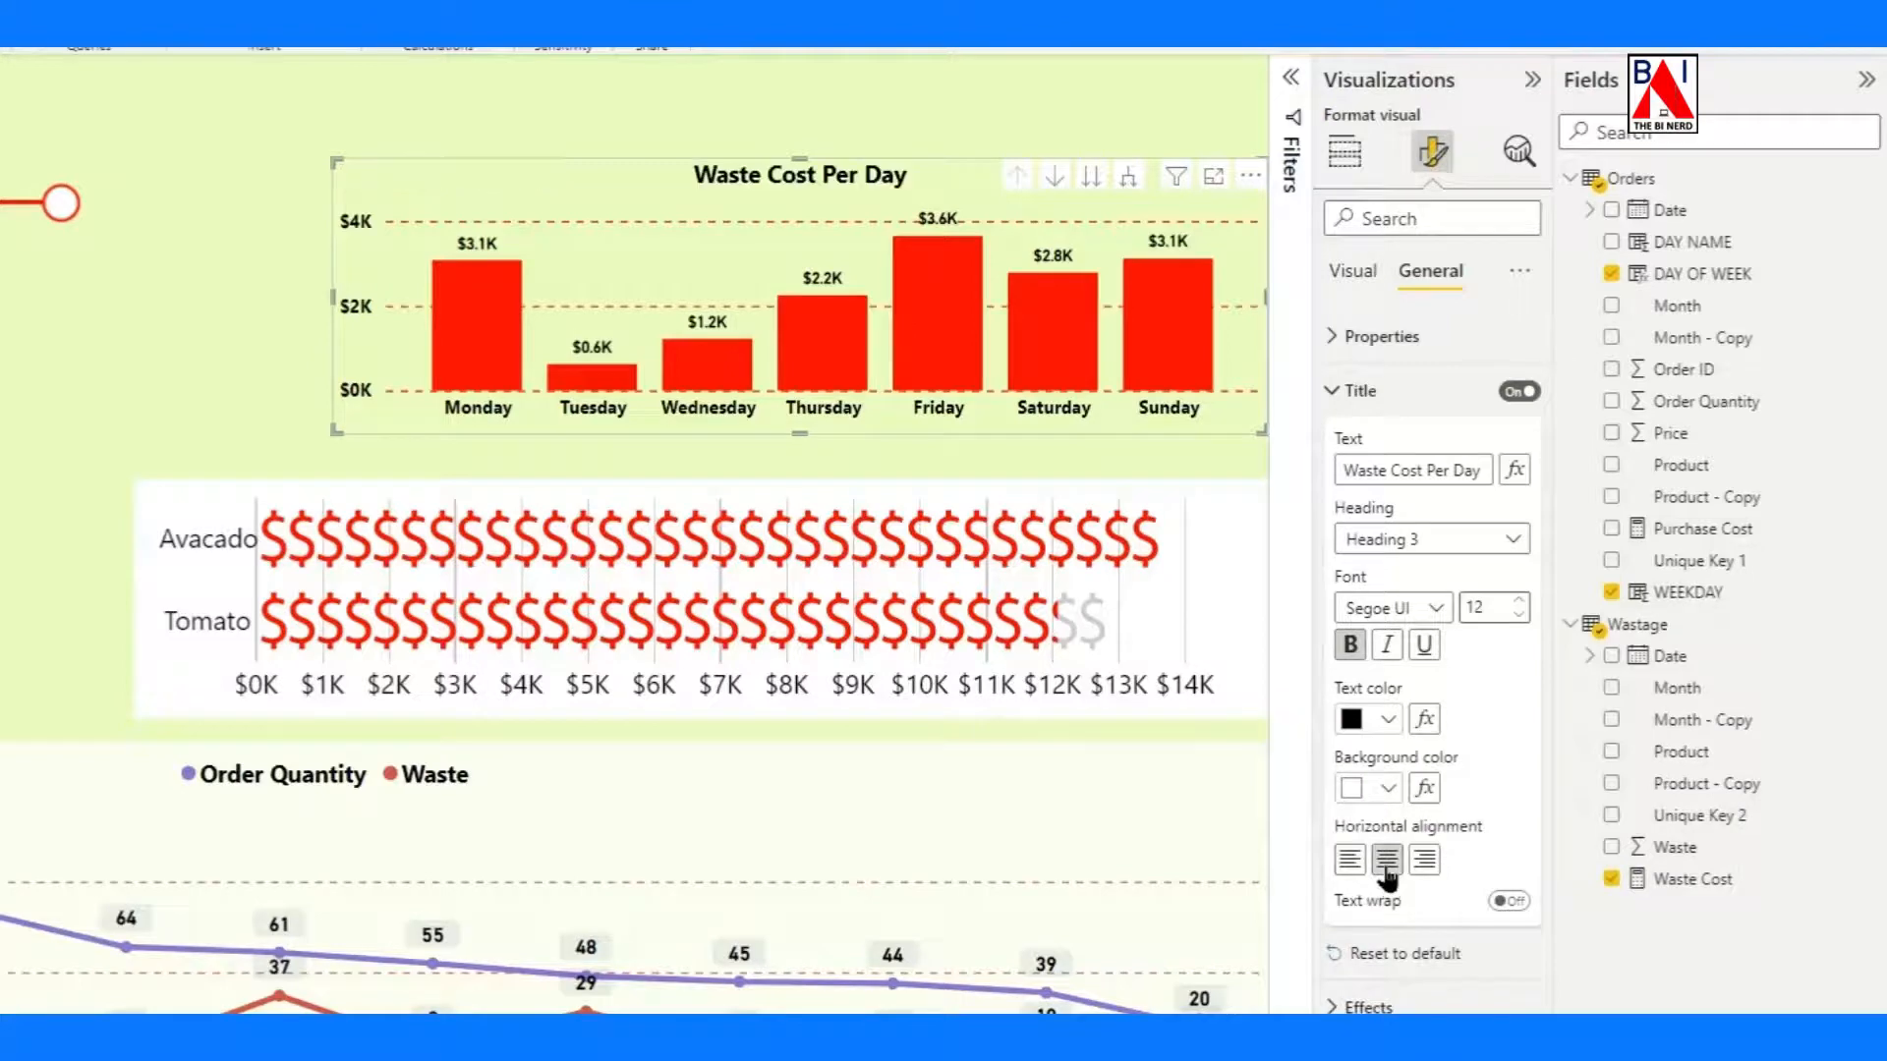
pyautogui.moveTo(1051, 424); pyautogui.dragTo(854, 323)
pyautogui.moveTo(1069, 333); pyautogui.dragTo(1275, 479)
pyautogui.click(709, 532)
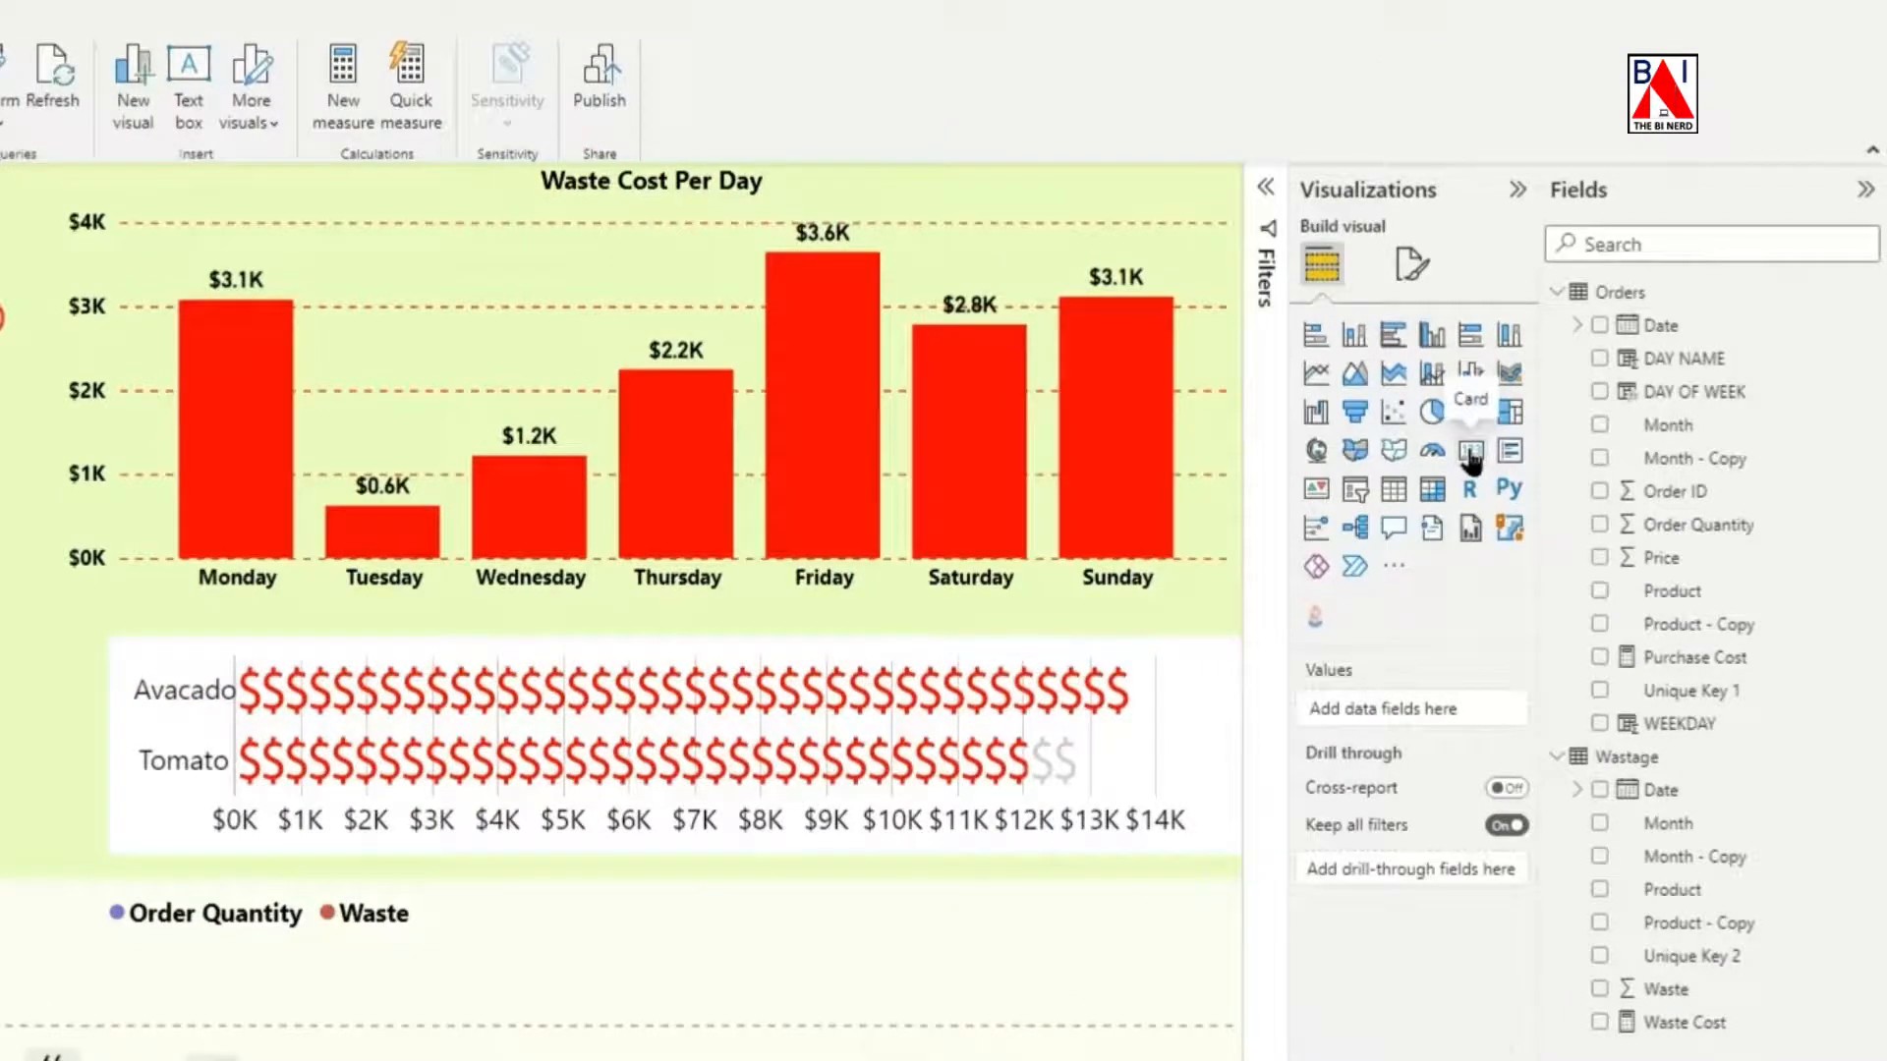
# Add a card showing Purchase Cost beneath the date slicer and format the measure as currency.
pyautogui.click(1471, 454)
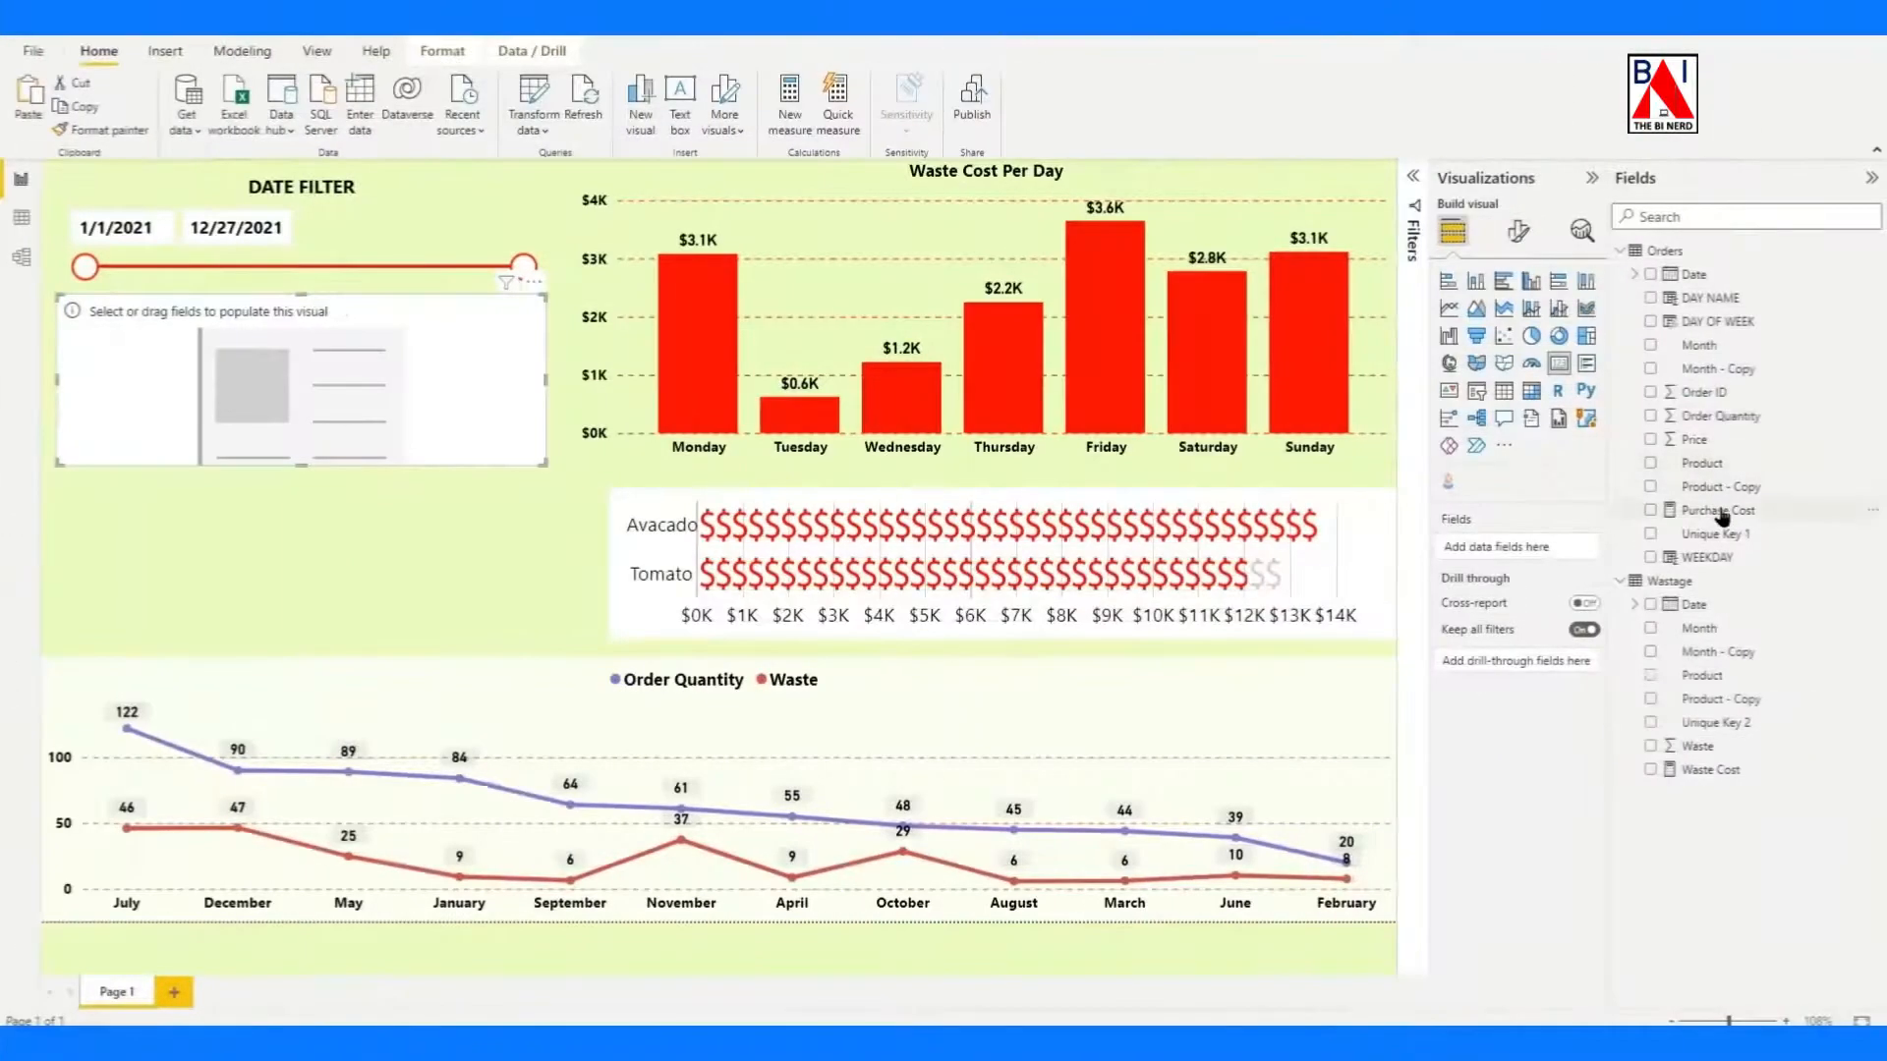
pyautogui.moveTo(1720, 516); pyautogui.dragTo(1484, 548)
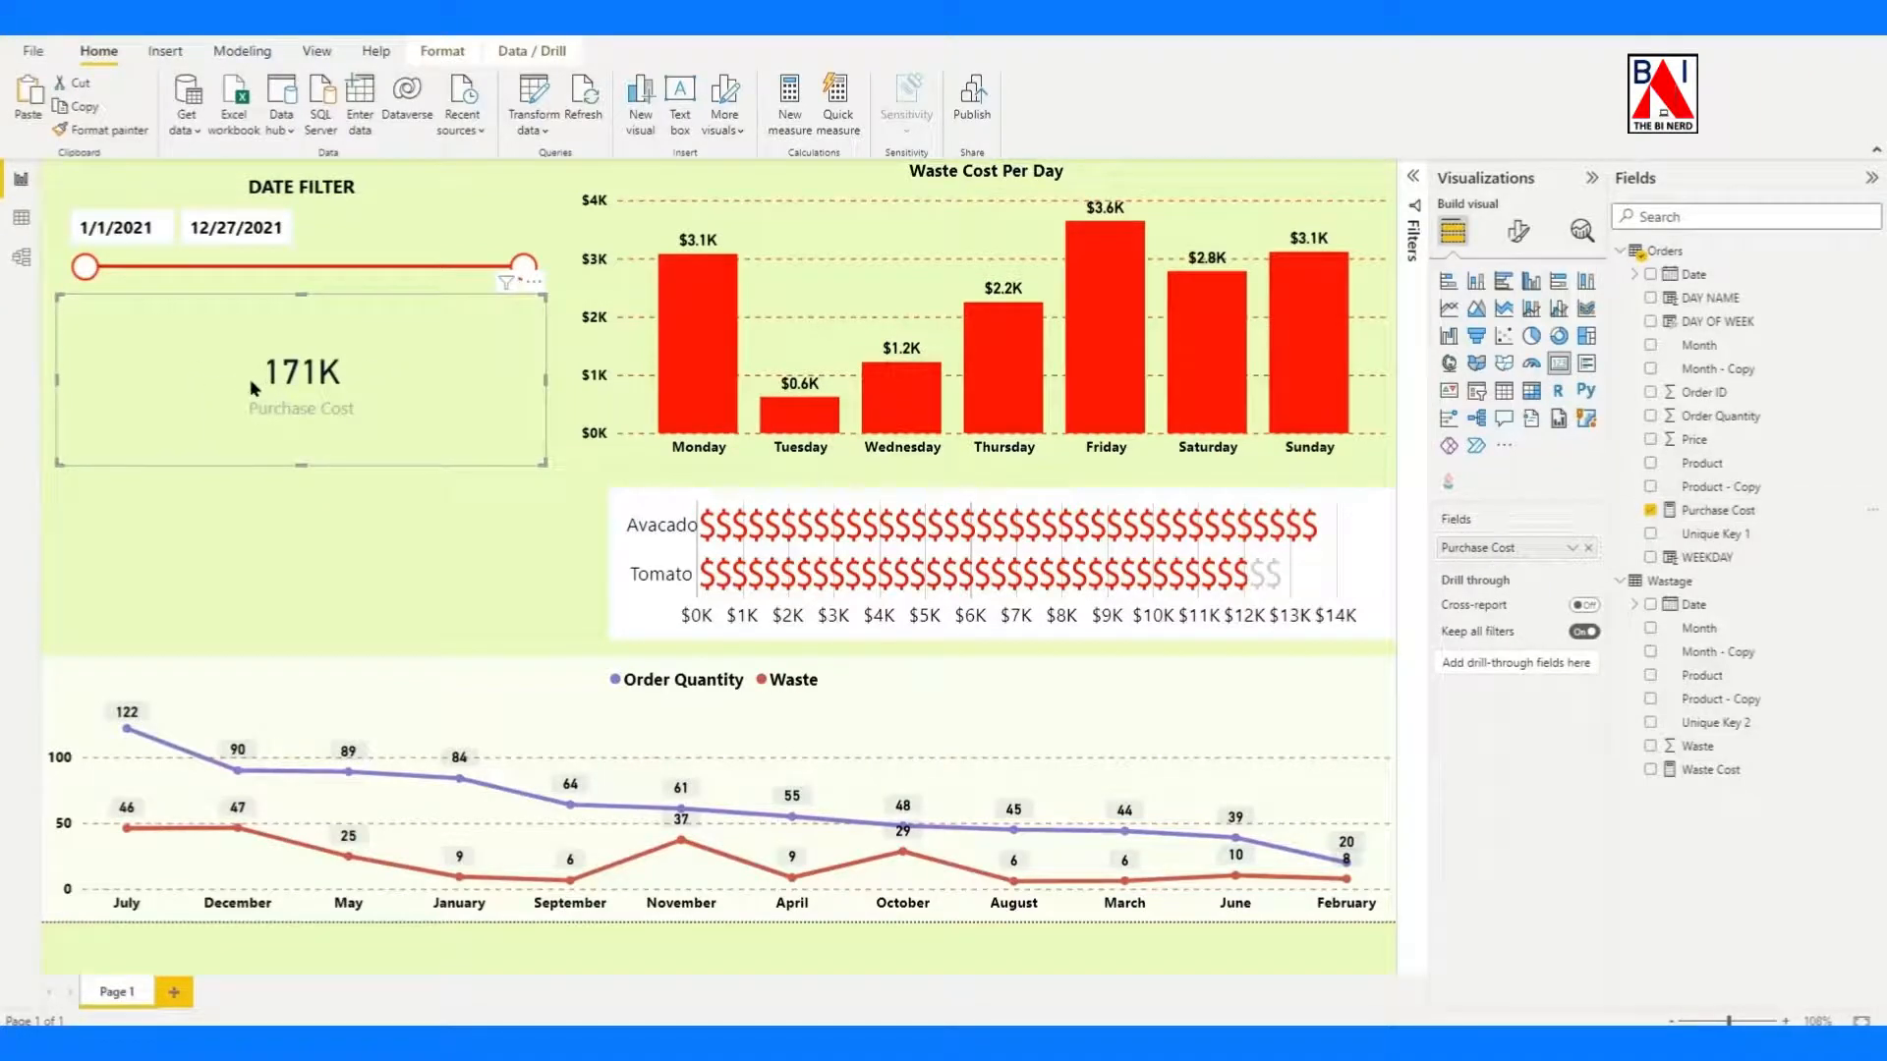
pyautogui.click(1687, 512)
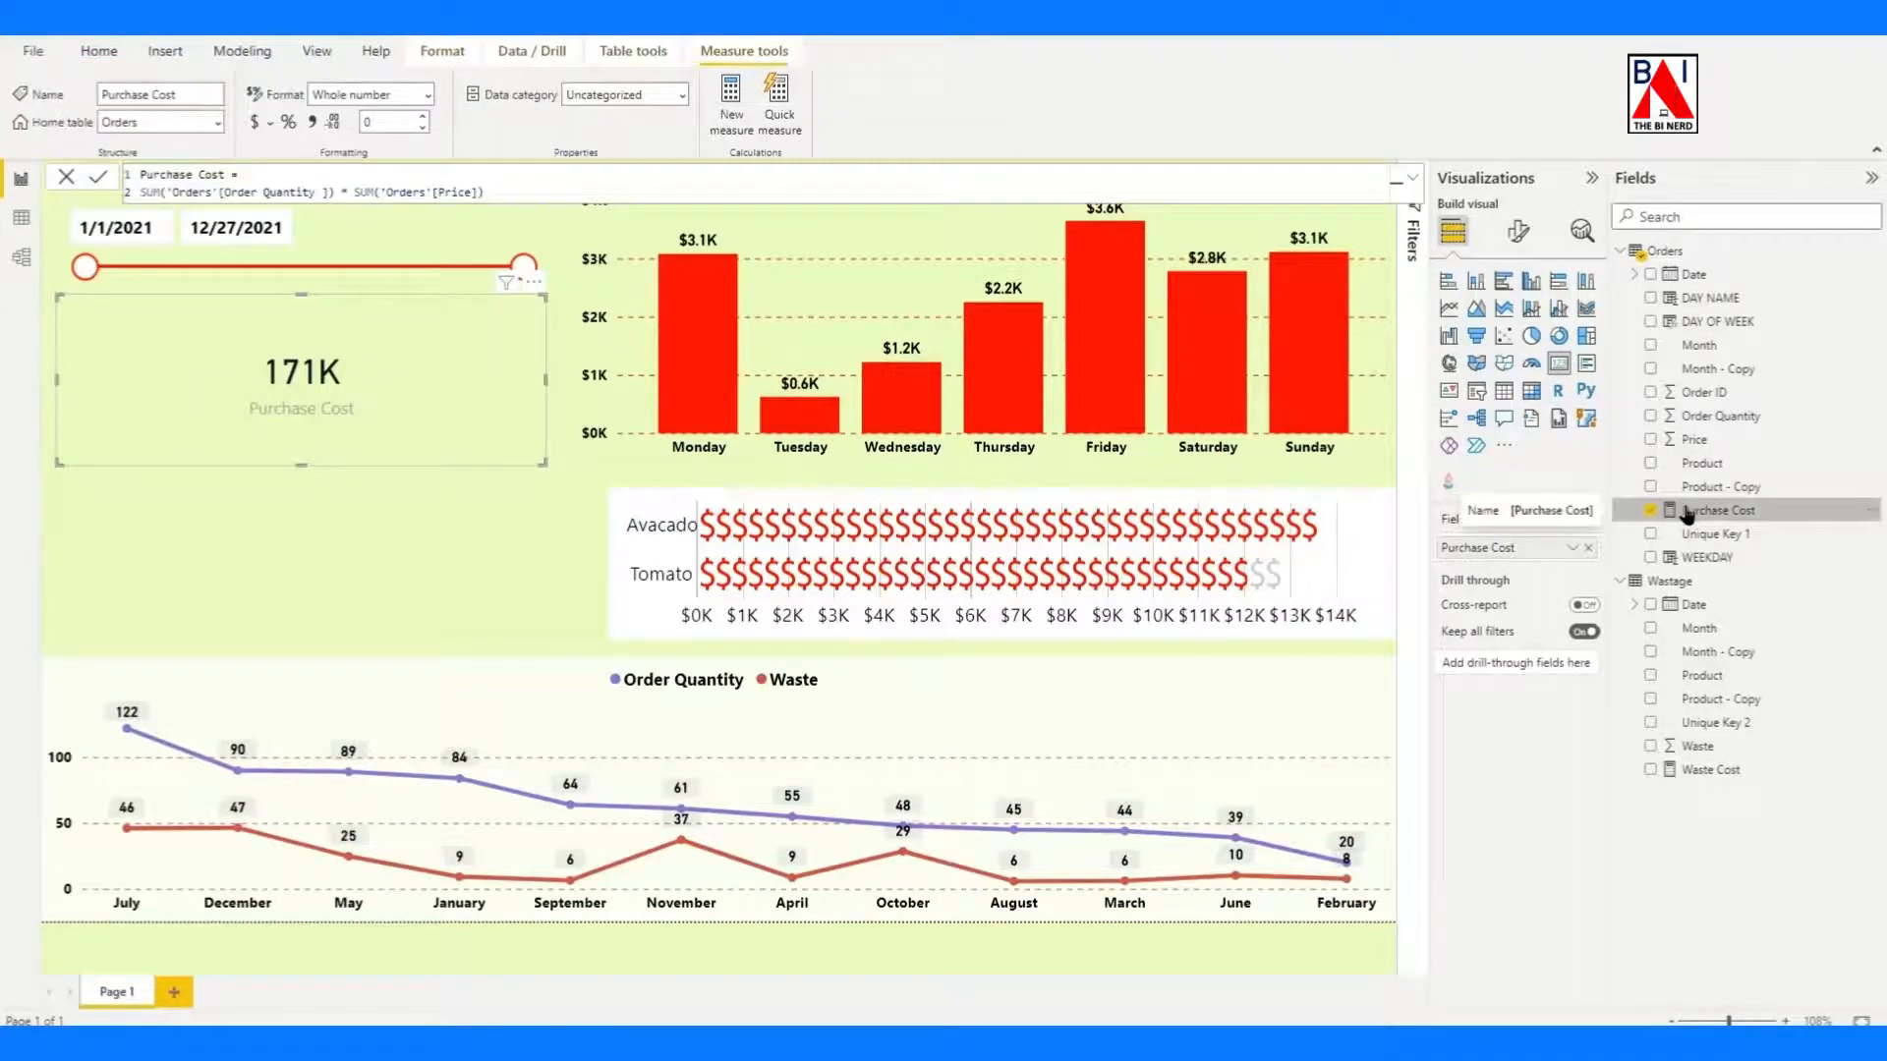
pyautogui.click(255, 121)
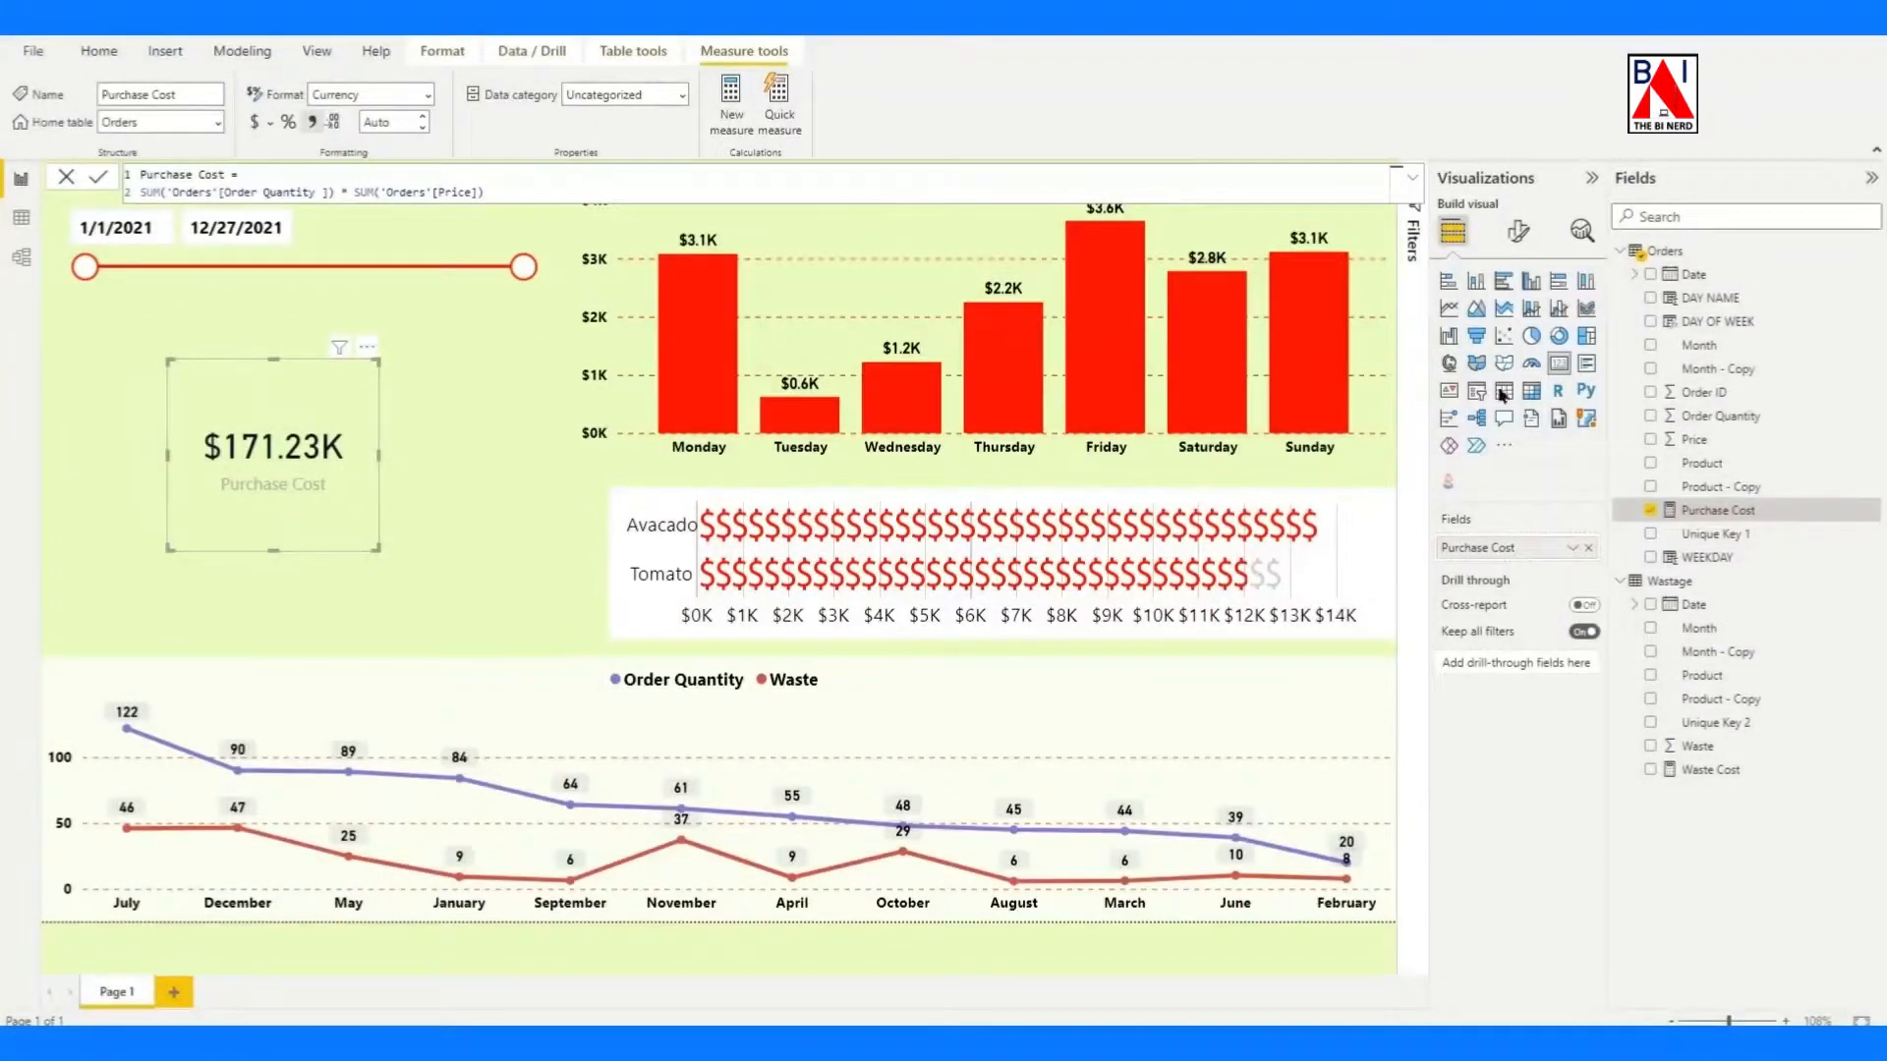
# Make the Purchase Cost card's callout value bold and its category label bold and black.
pyautogui.click(1518, 231)
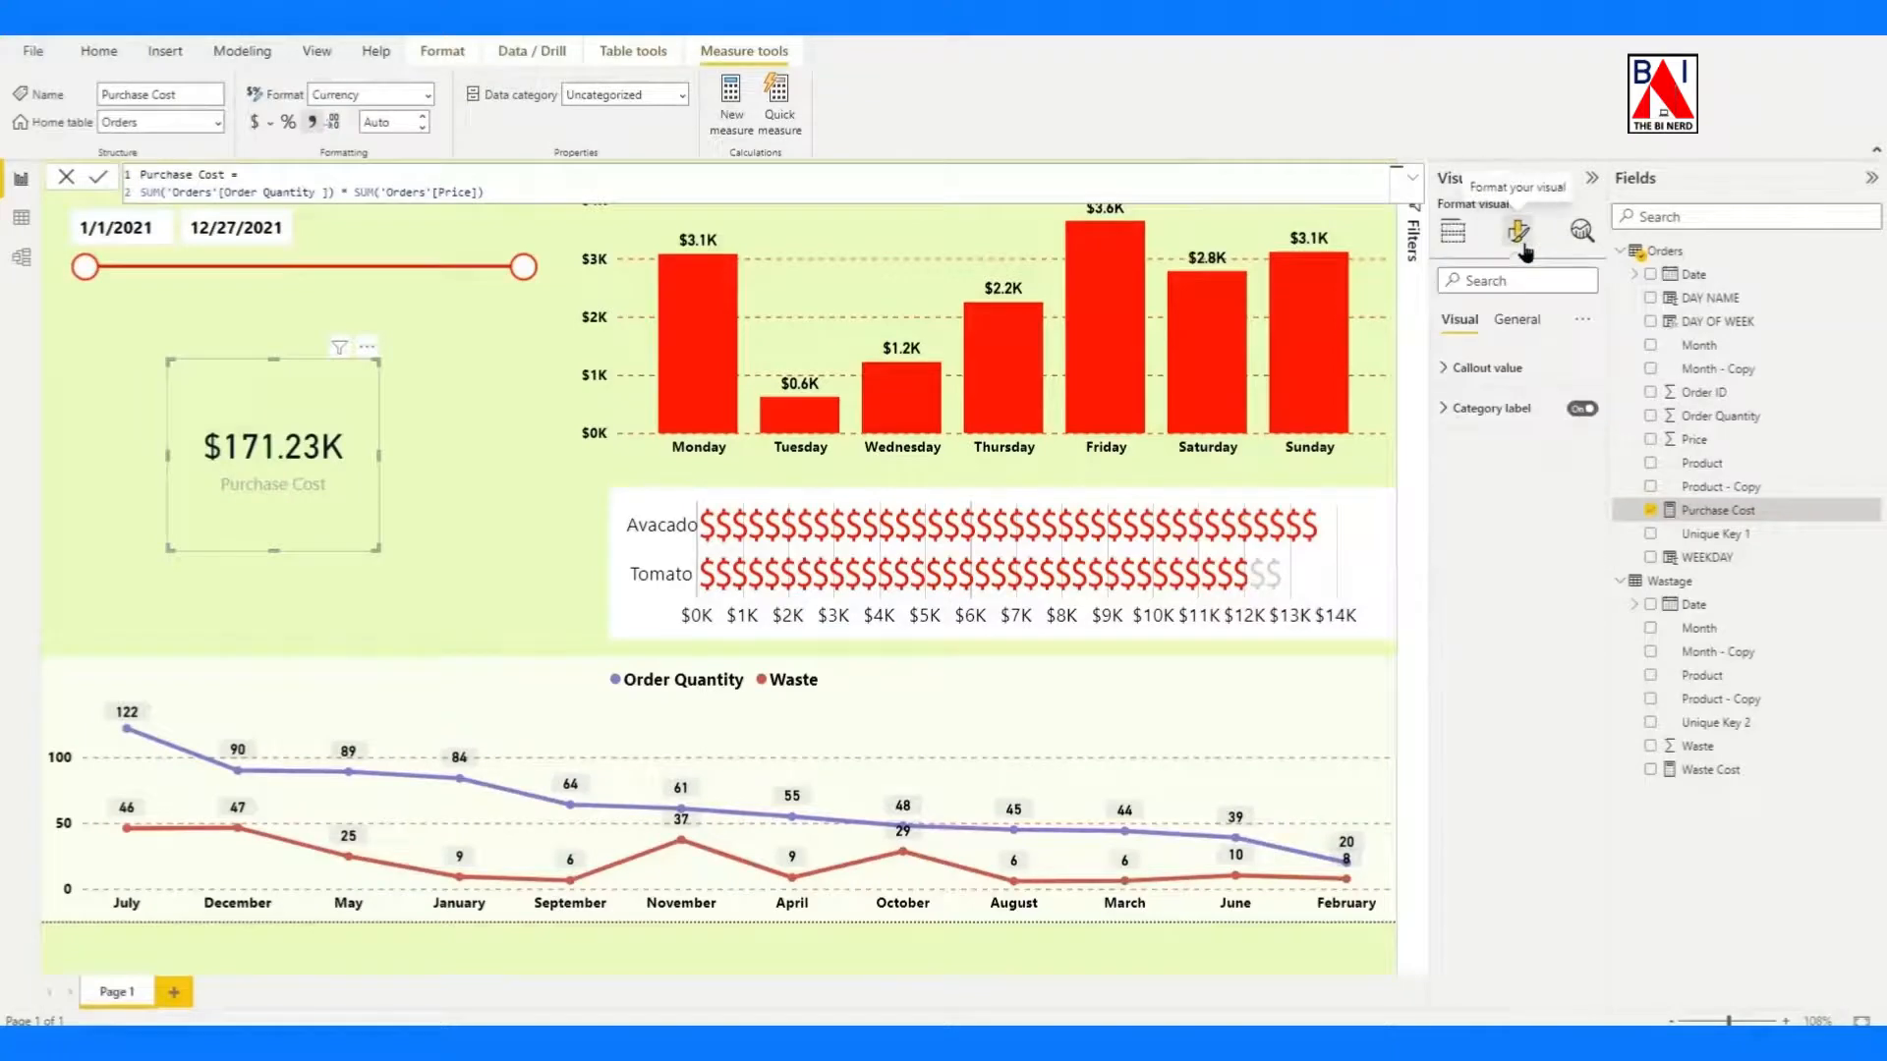
pyautogui.click(1445, 370)
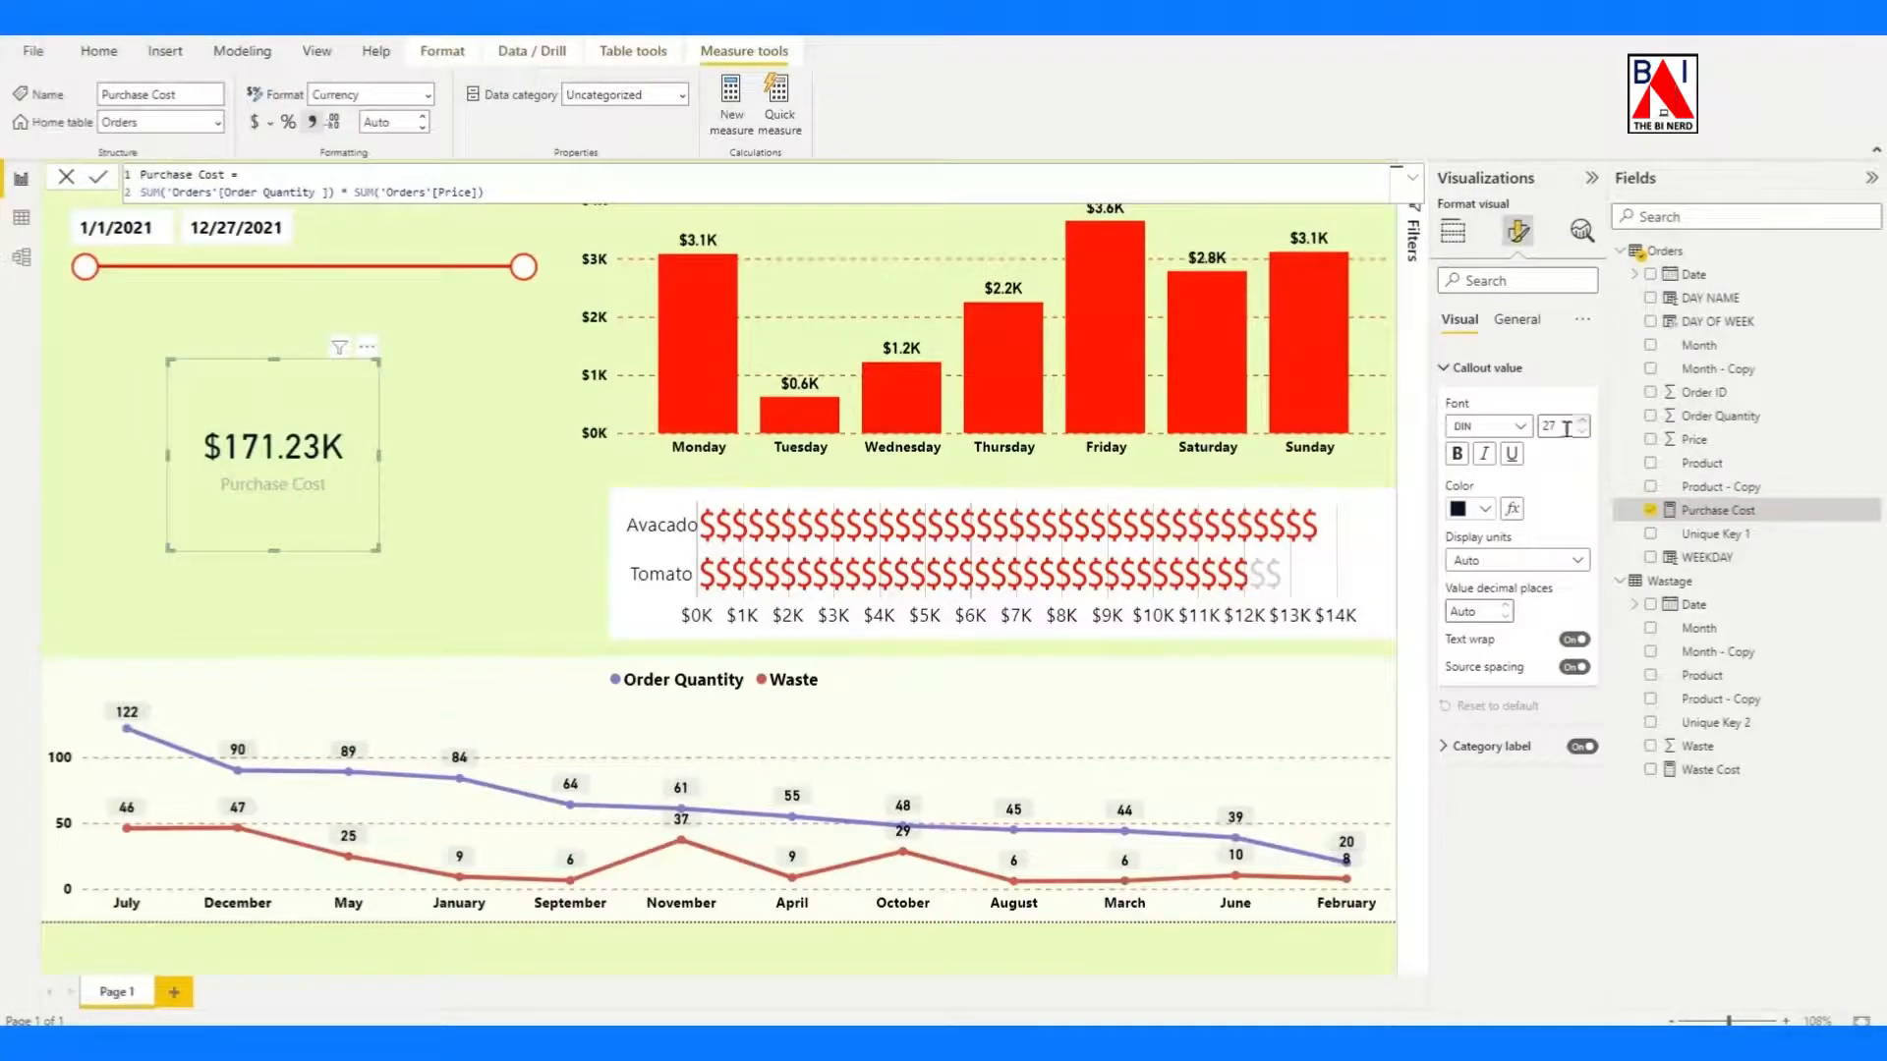
pyautogui.click(1458, 454)
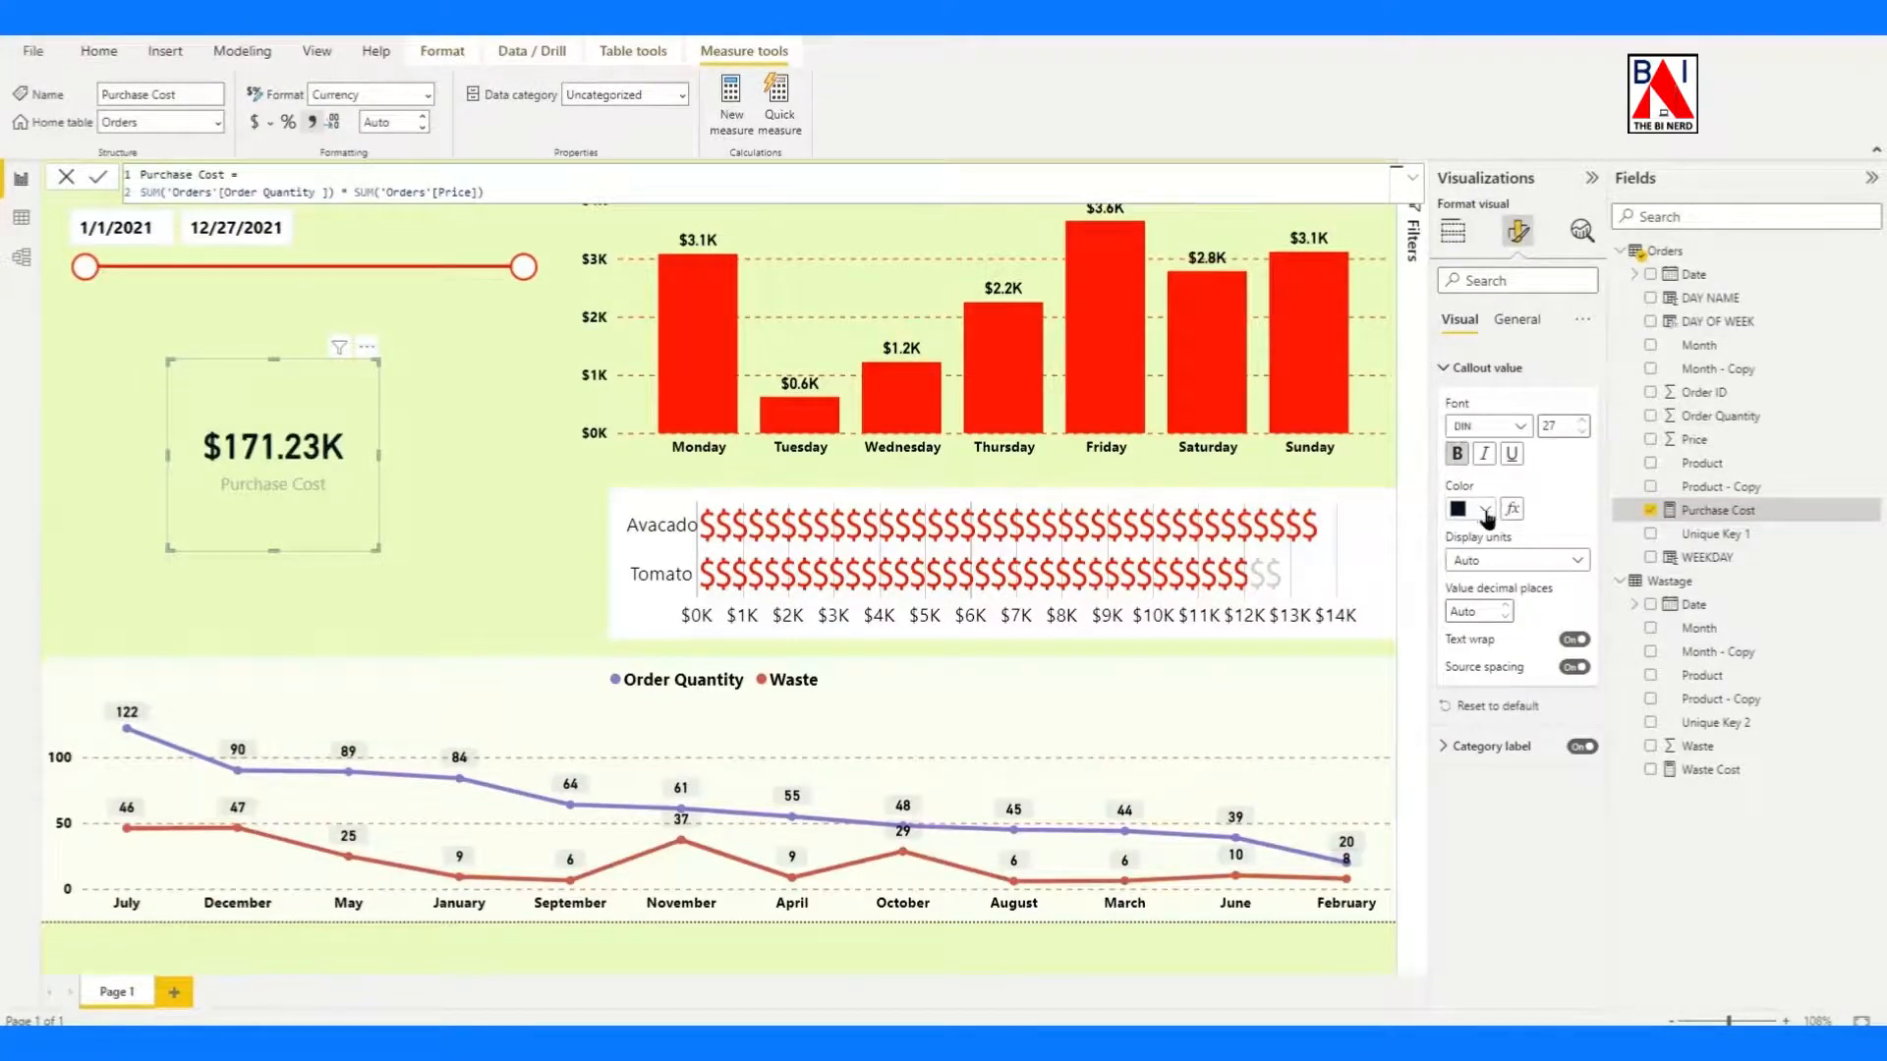
# Turn on the Purchase Cost card's white background and set its transparency to 0%.
pyautogui.click(1517, 319)
pyautogui.click(1464, 408)
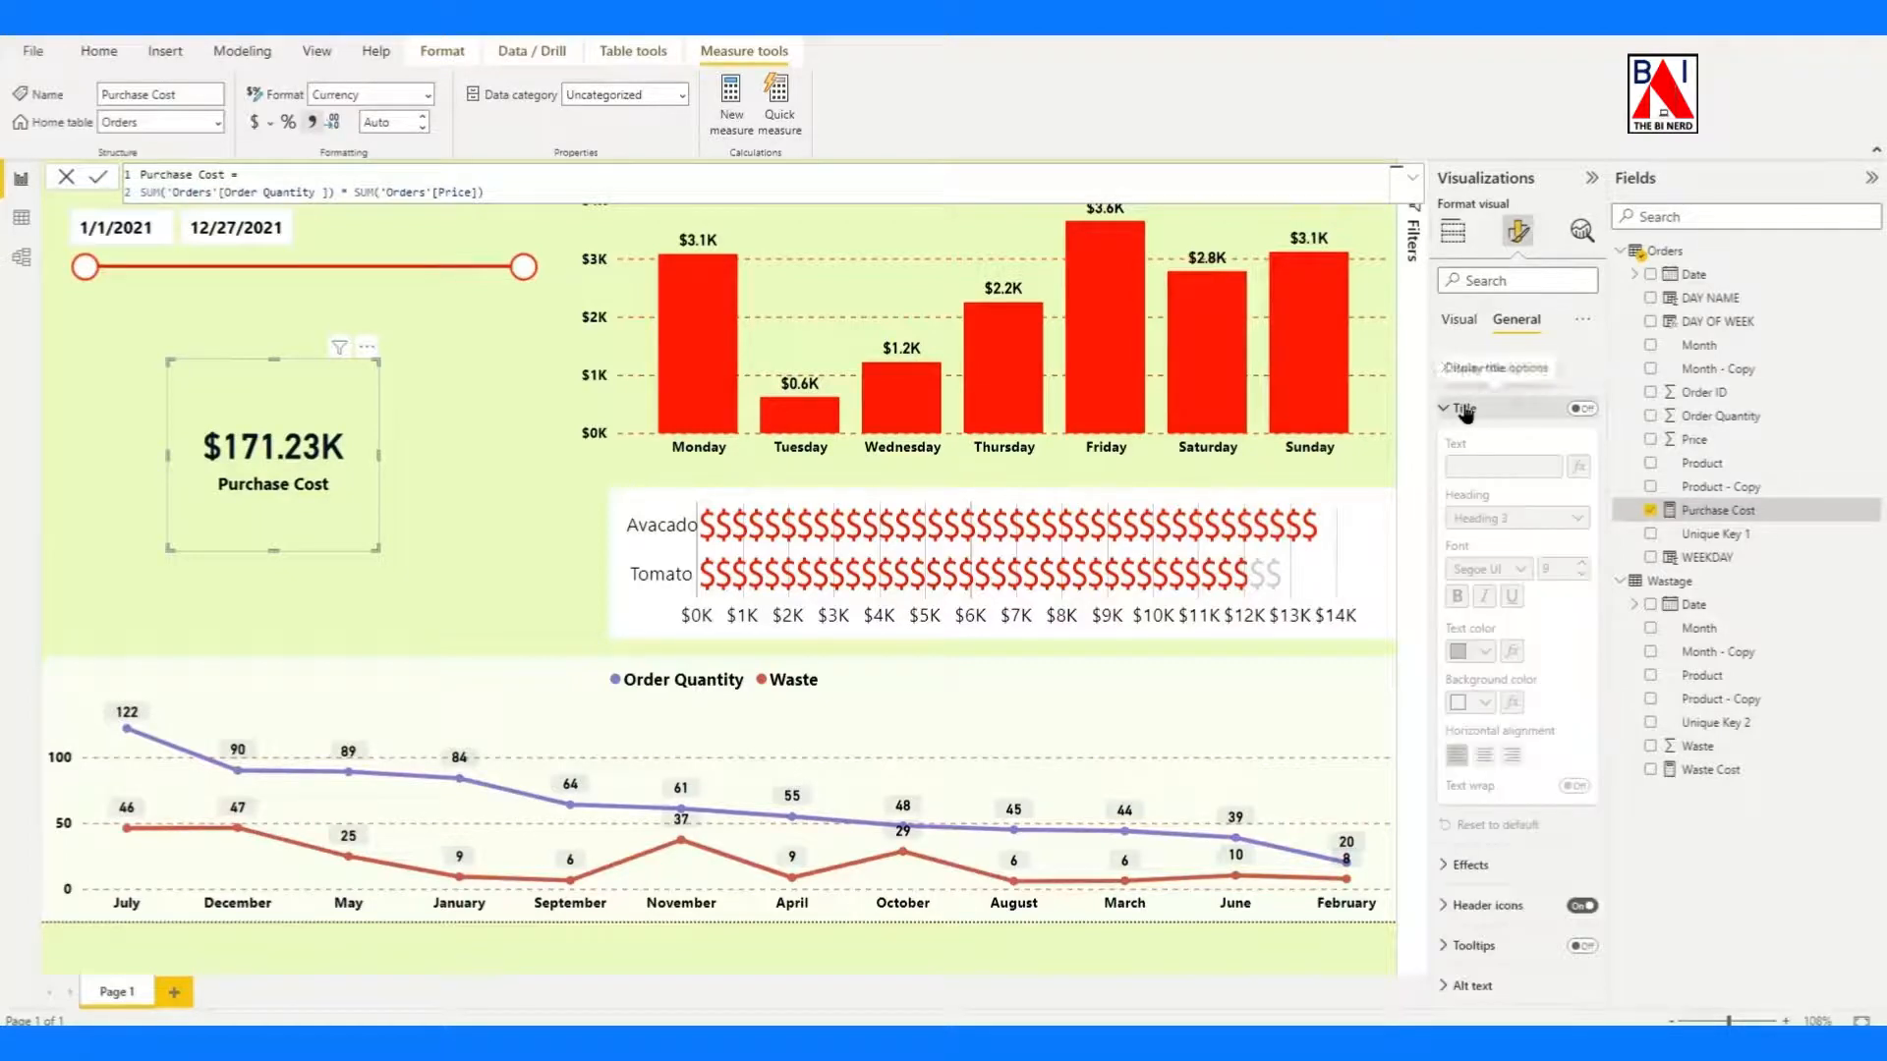
pyautogui.click(1465, 407)
pyautogui.click(1465, 448)
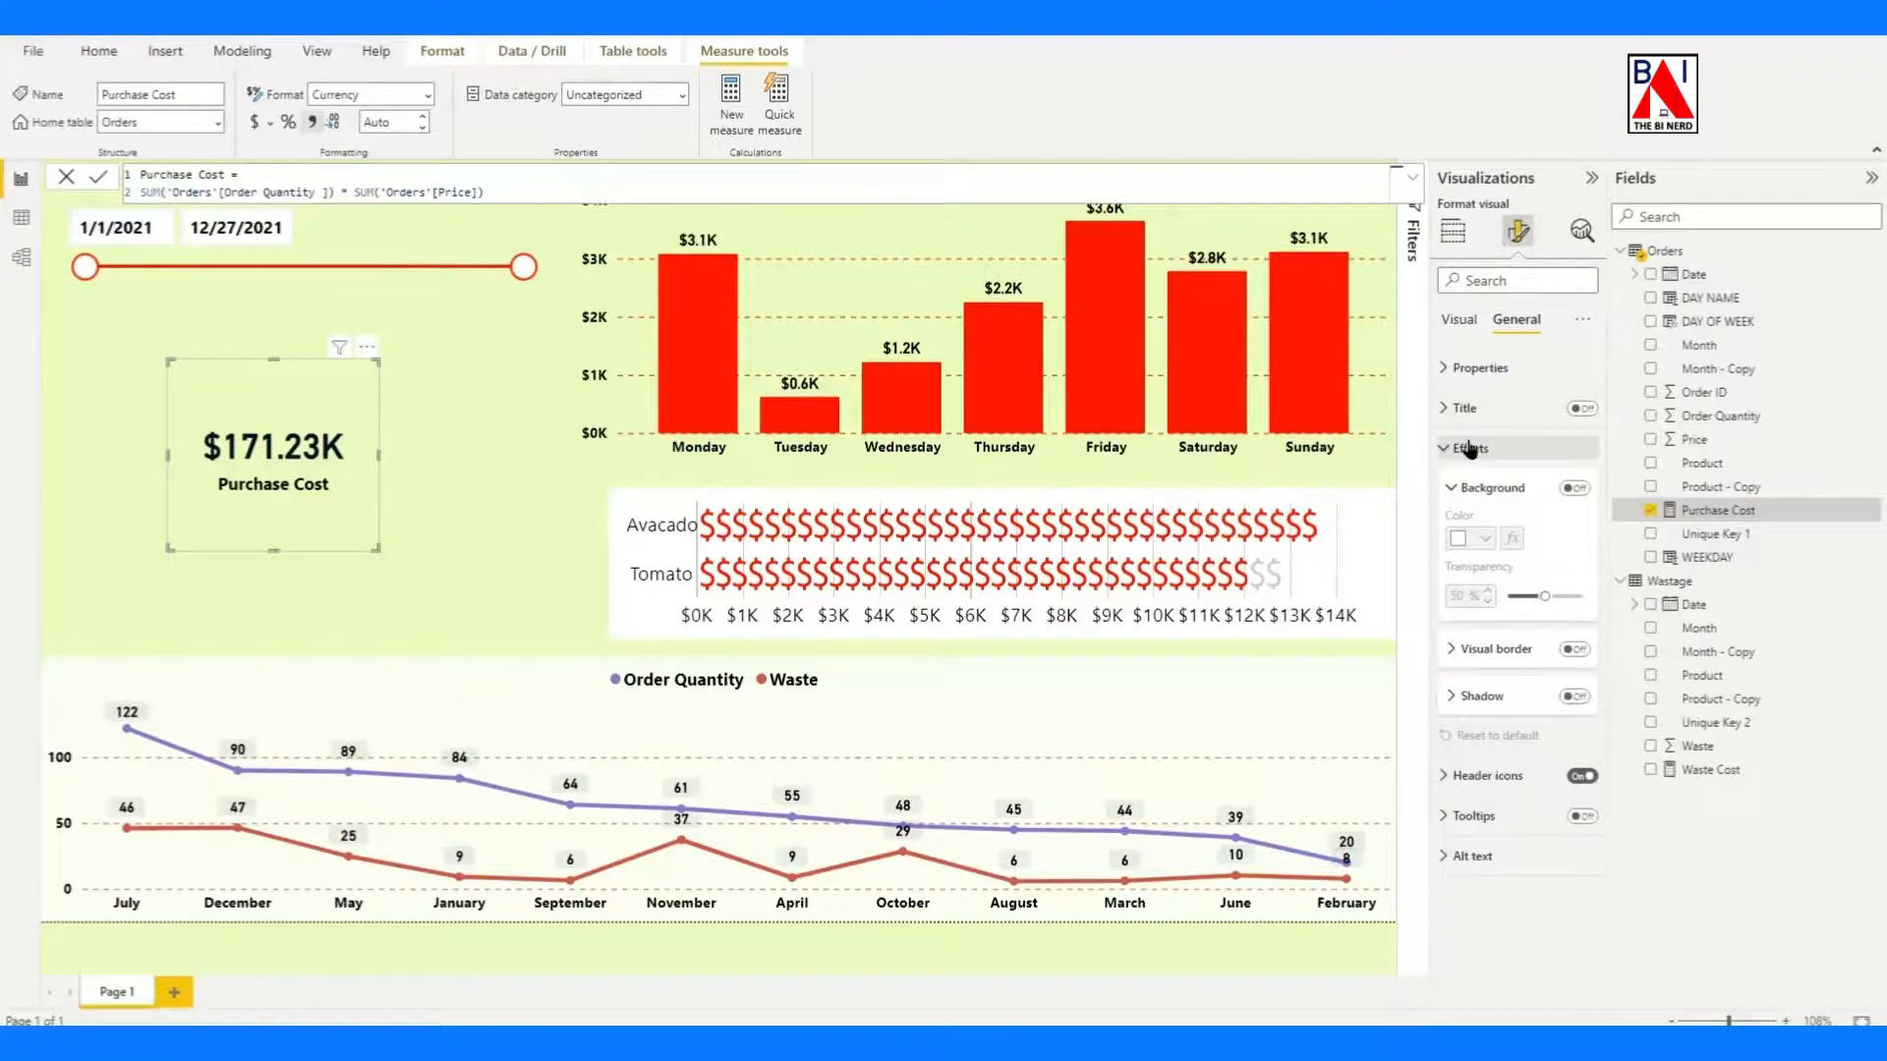
pyautogui.click(1576, 489)
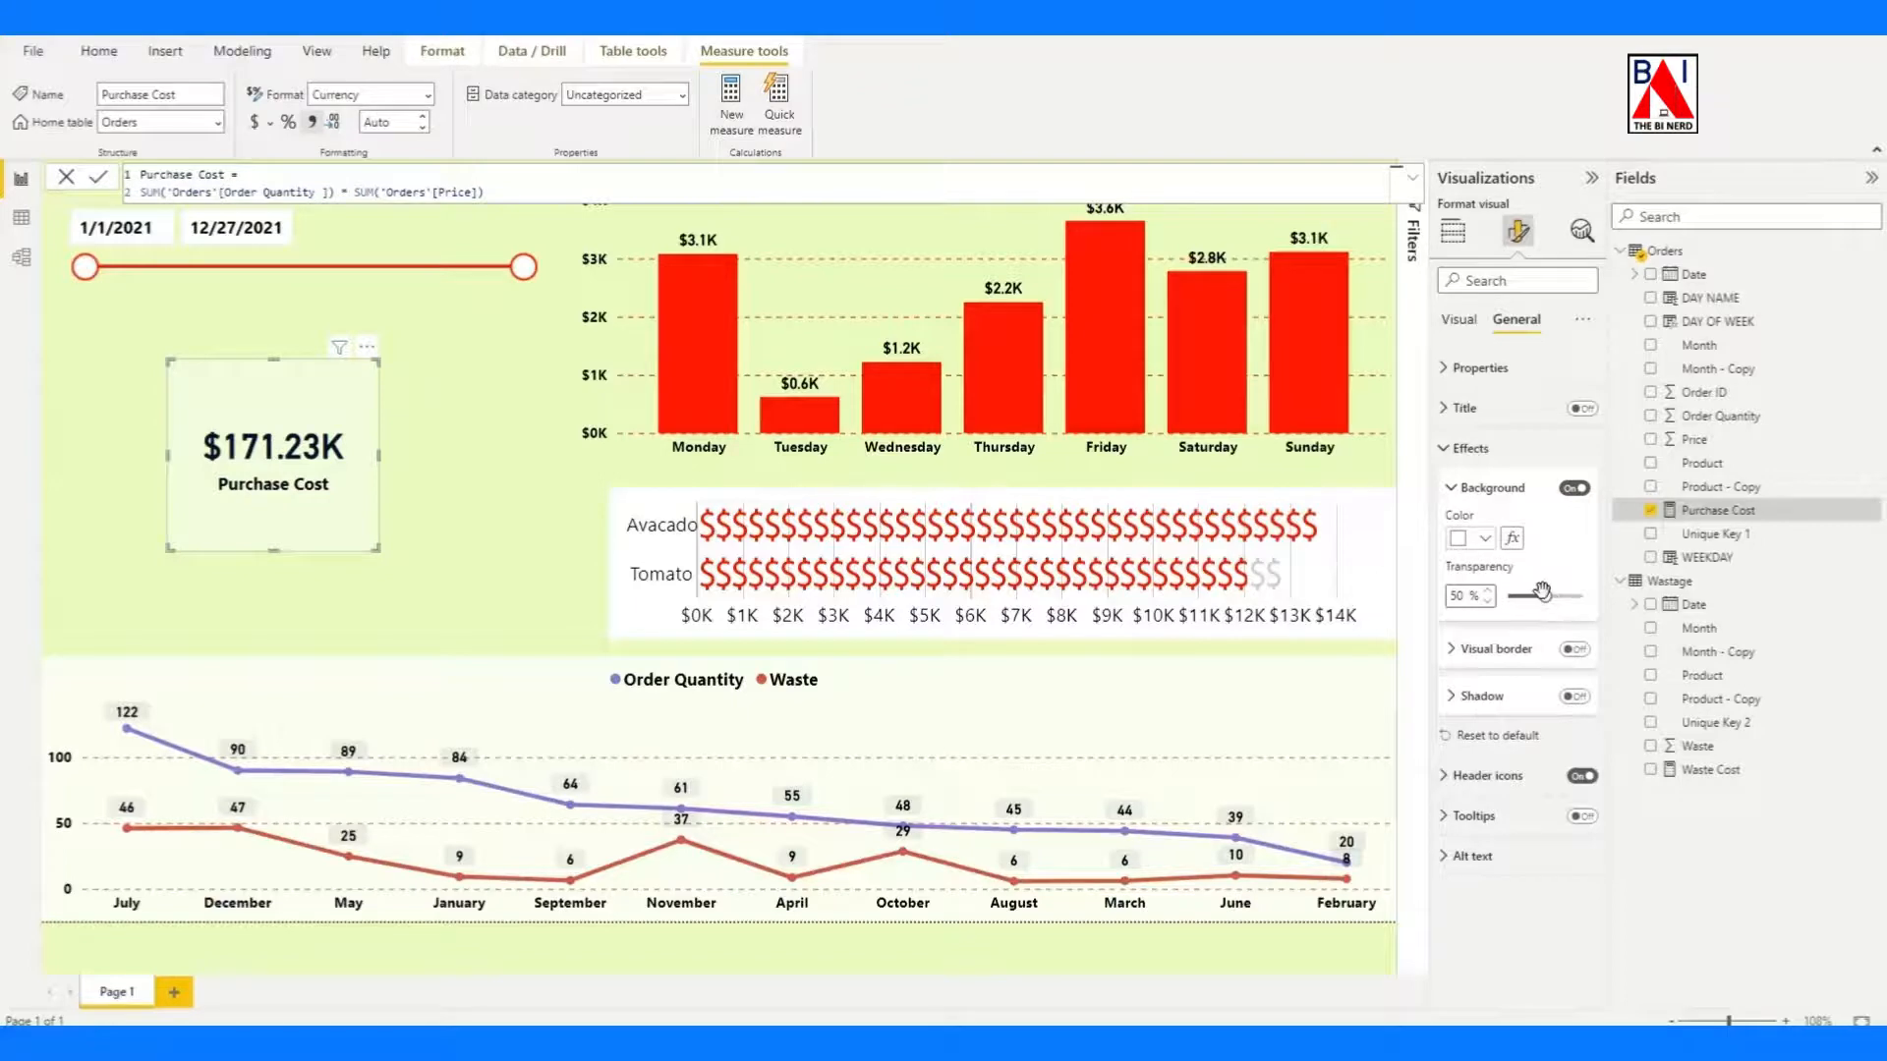
pyautogui.moveTo(1542, 591); pyautogui.dragTo(1495, 602)
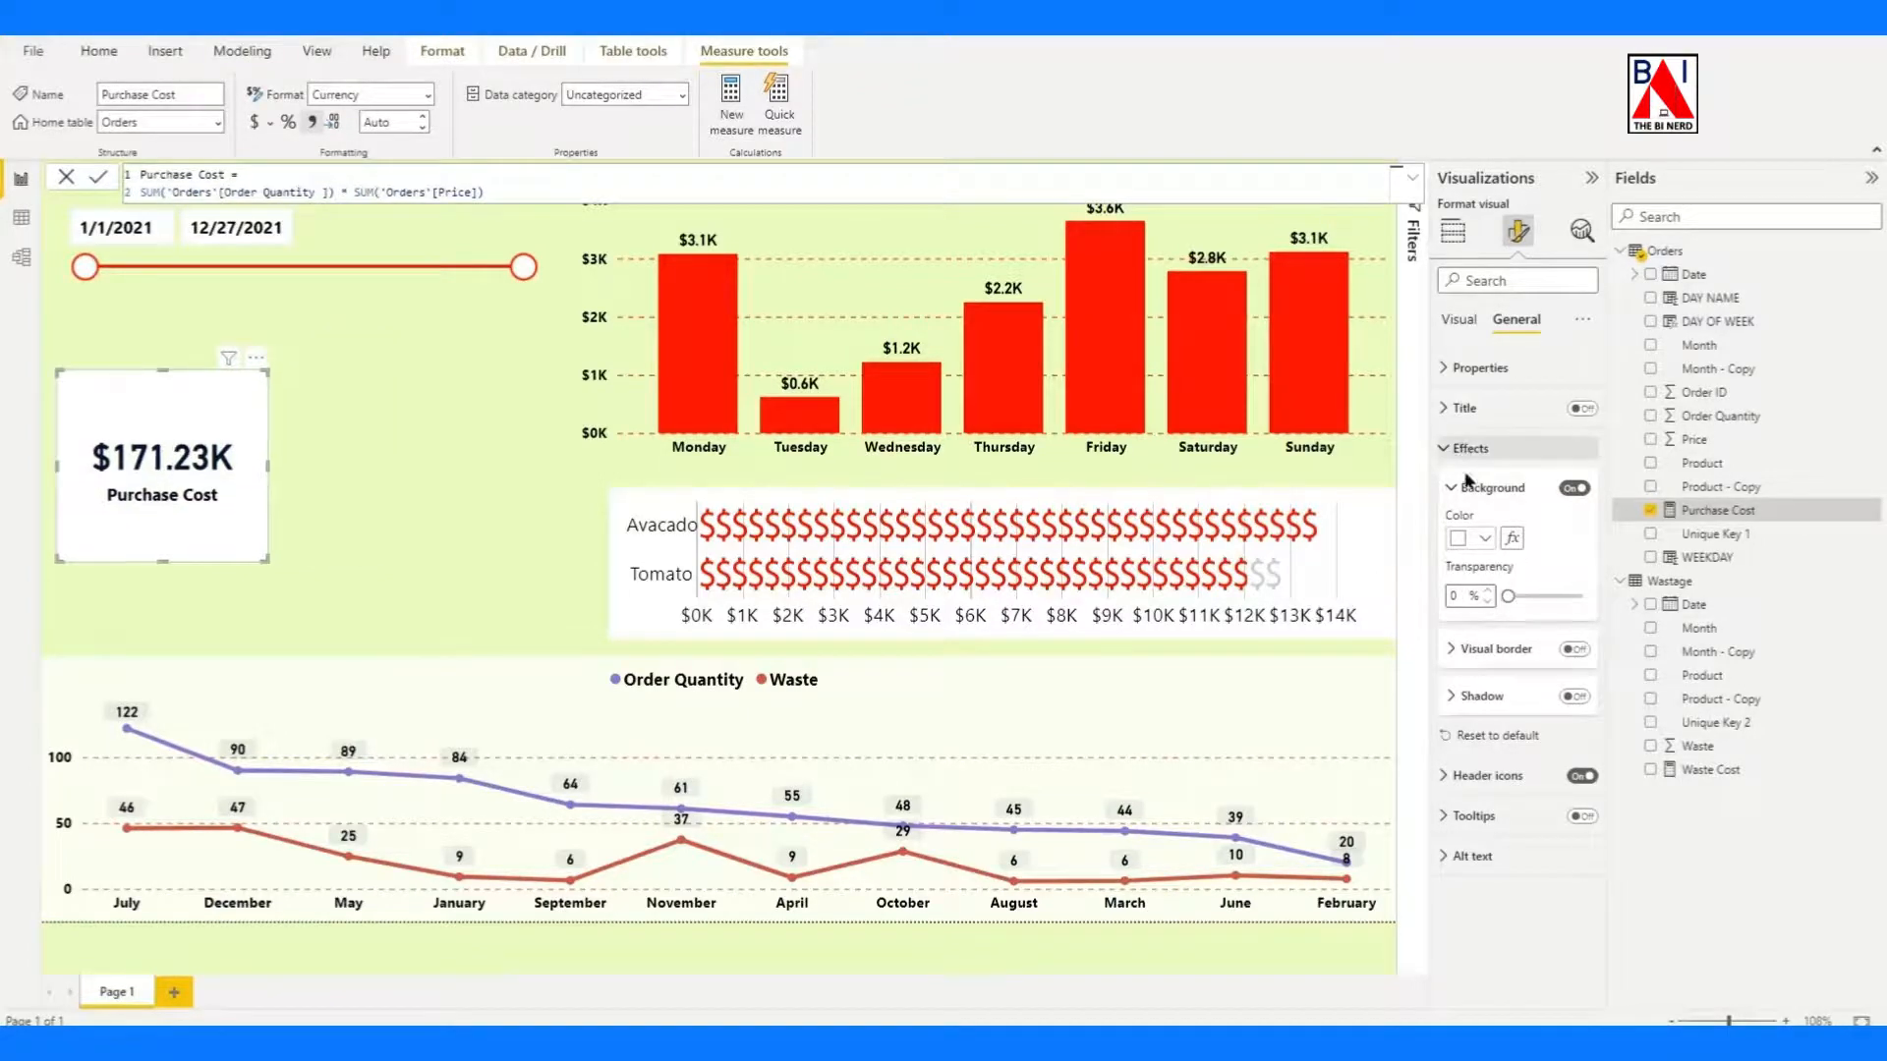
# Turn on the visual border and shadow for the Purchase Cost card.
pyautogui.click(1575, 650)
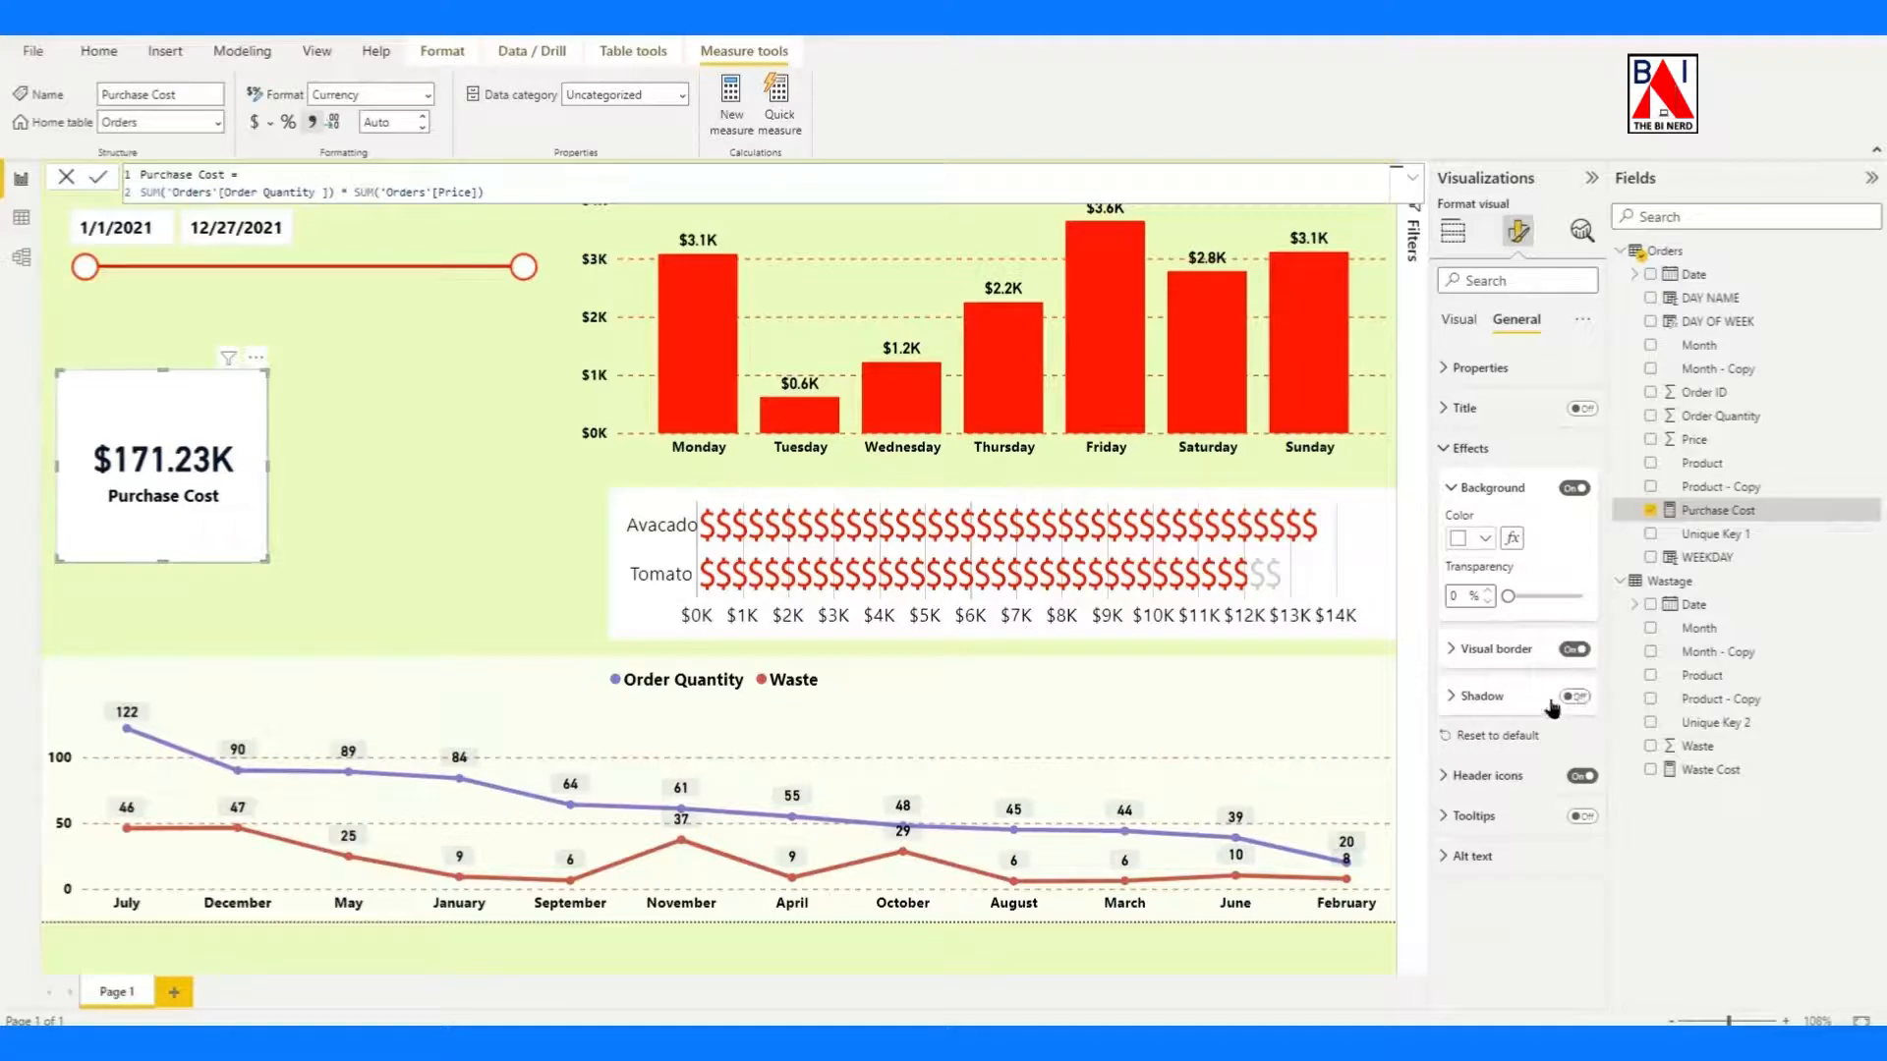
pyautogui.click(1575, 699)
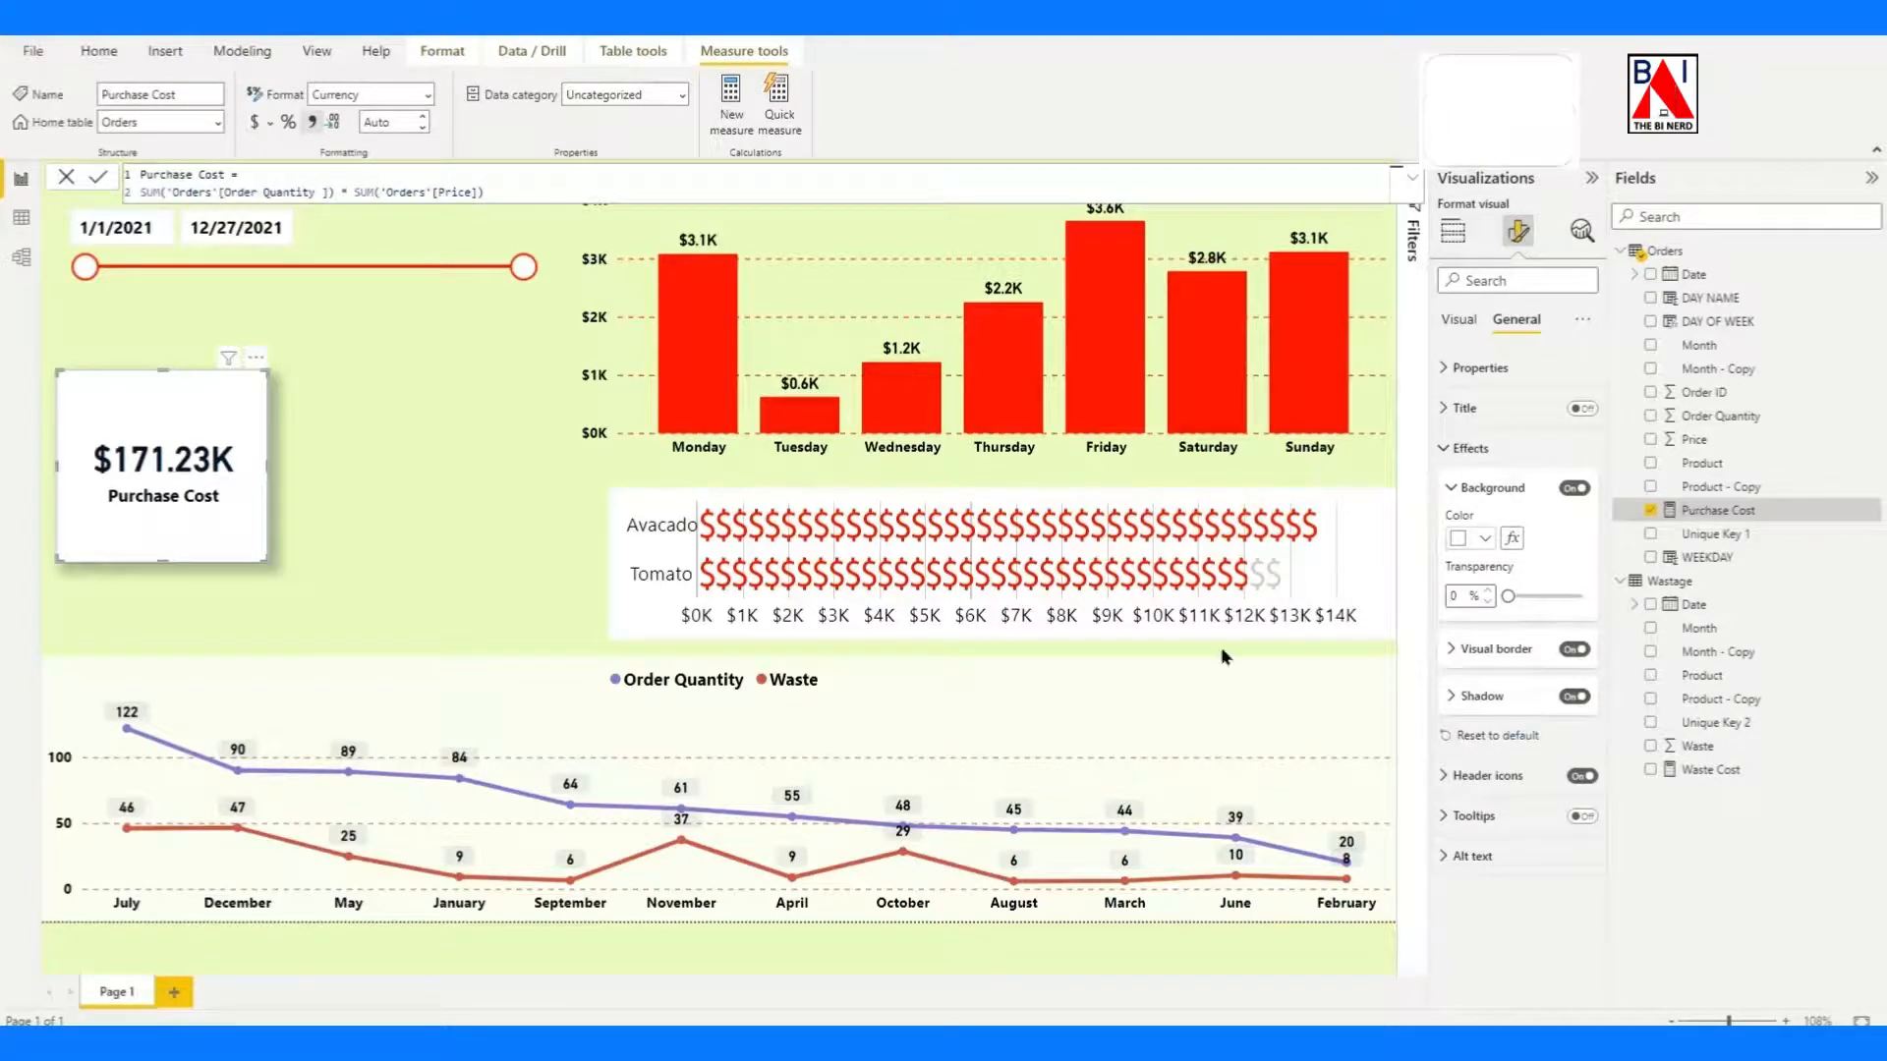
pyautogui.click(518, 497)
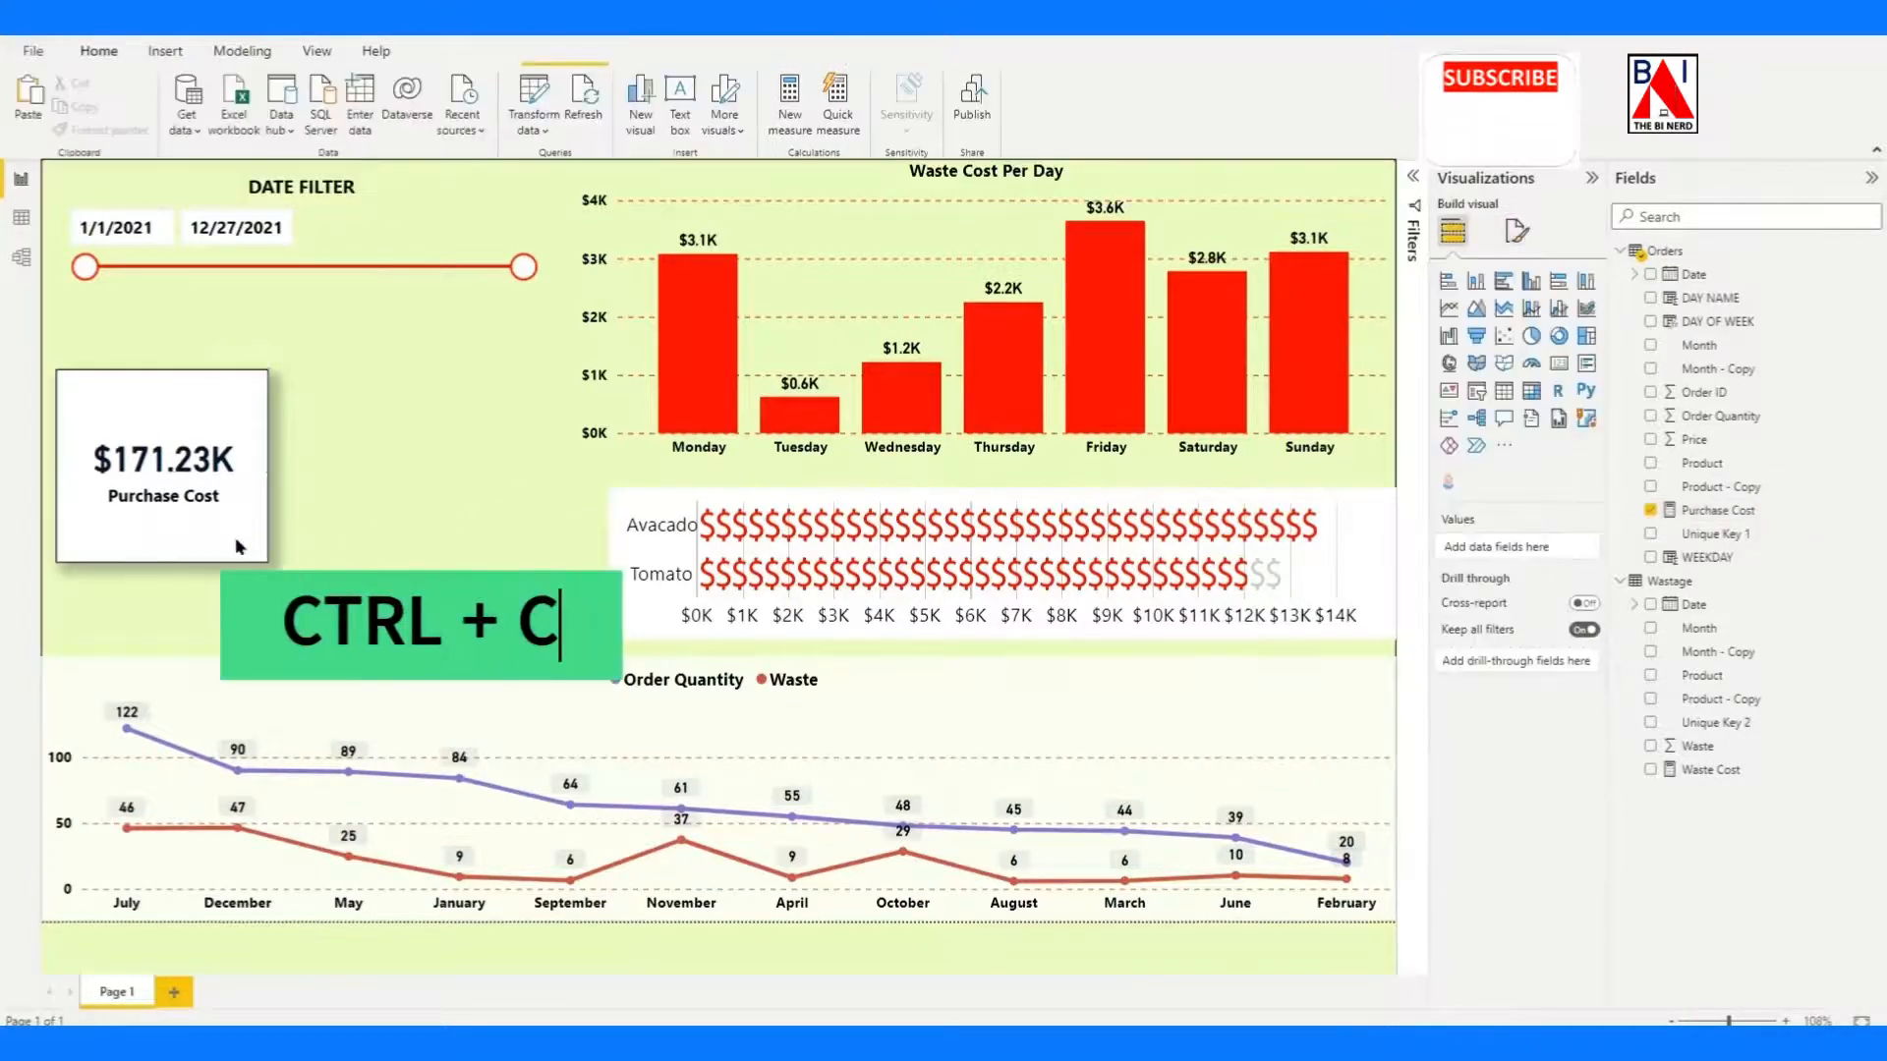
# Duplicate the Purchase Cost card beside the original and replace the copy's field with Waste Cost.
pyautogui.click(236, 546)
pyautogui.hotkey('ctrl', 'c')
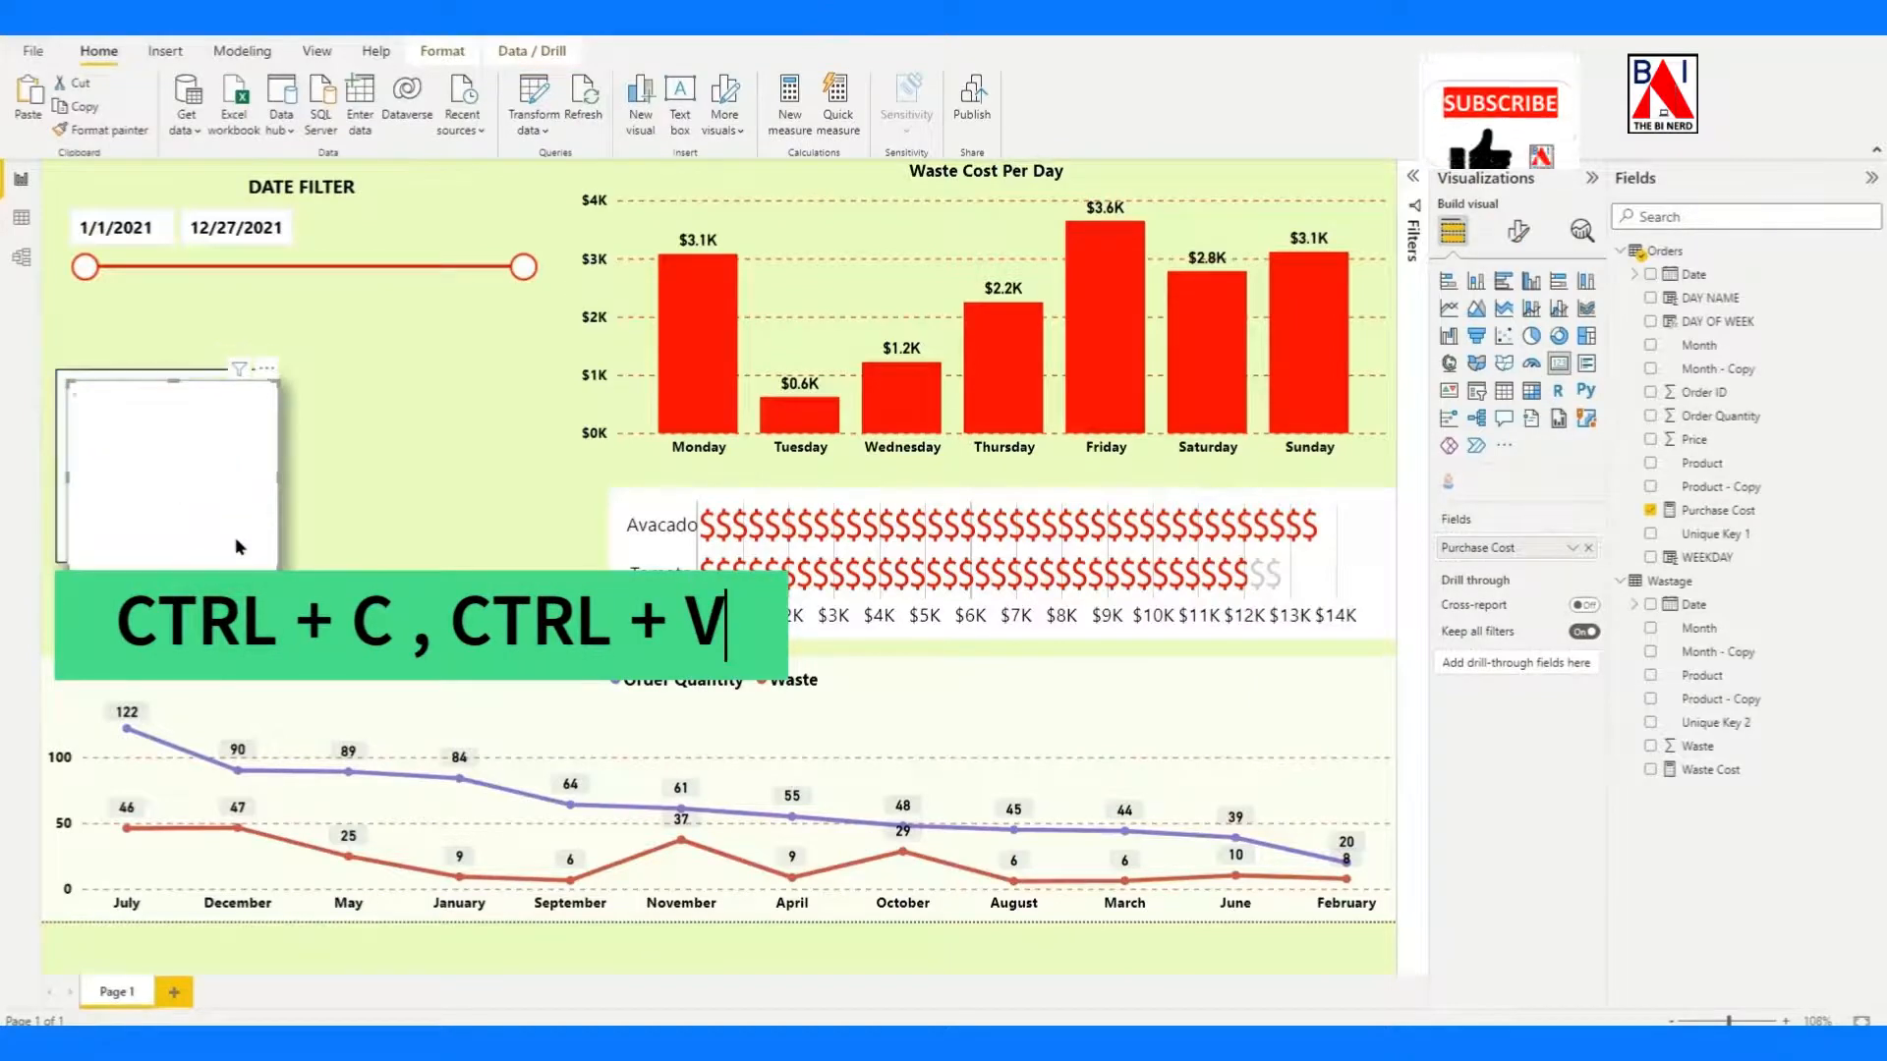
pyautogui.hotkey('ctrl', 'v')
pyautogui.moveTo(457, 536); pyautogui.dragTo(467, 541)
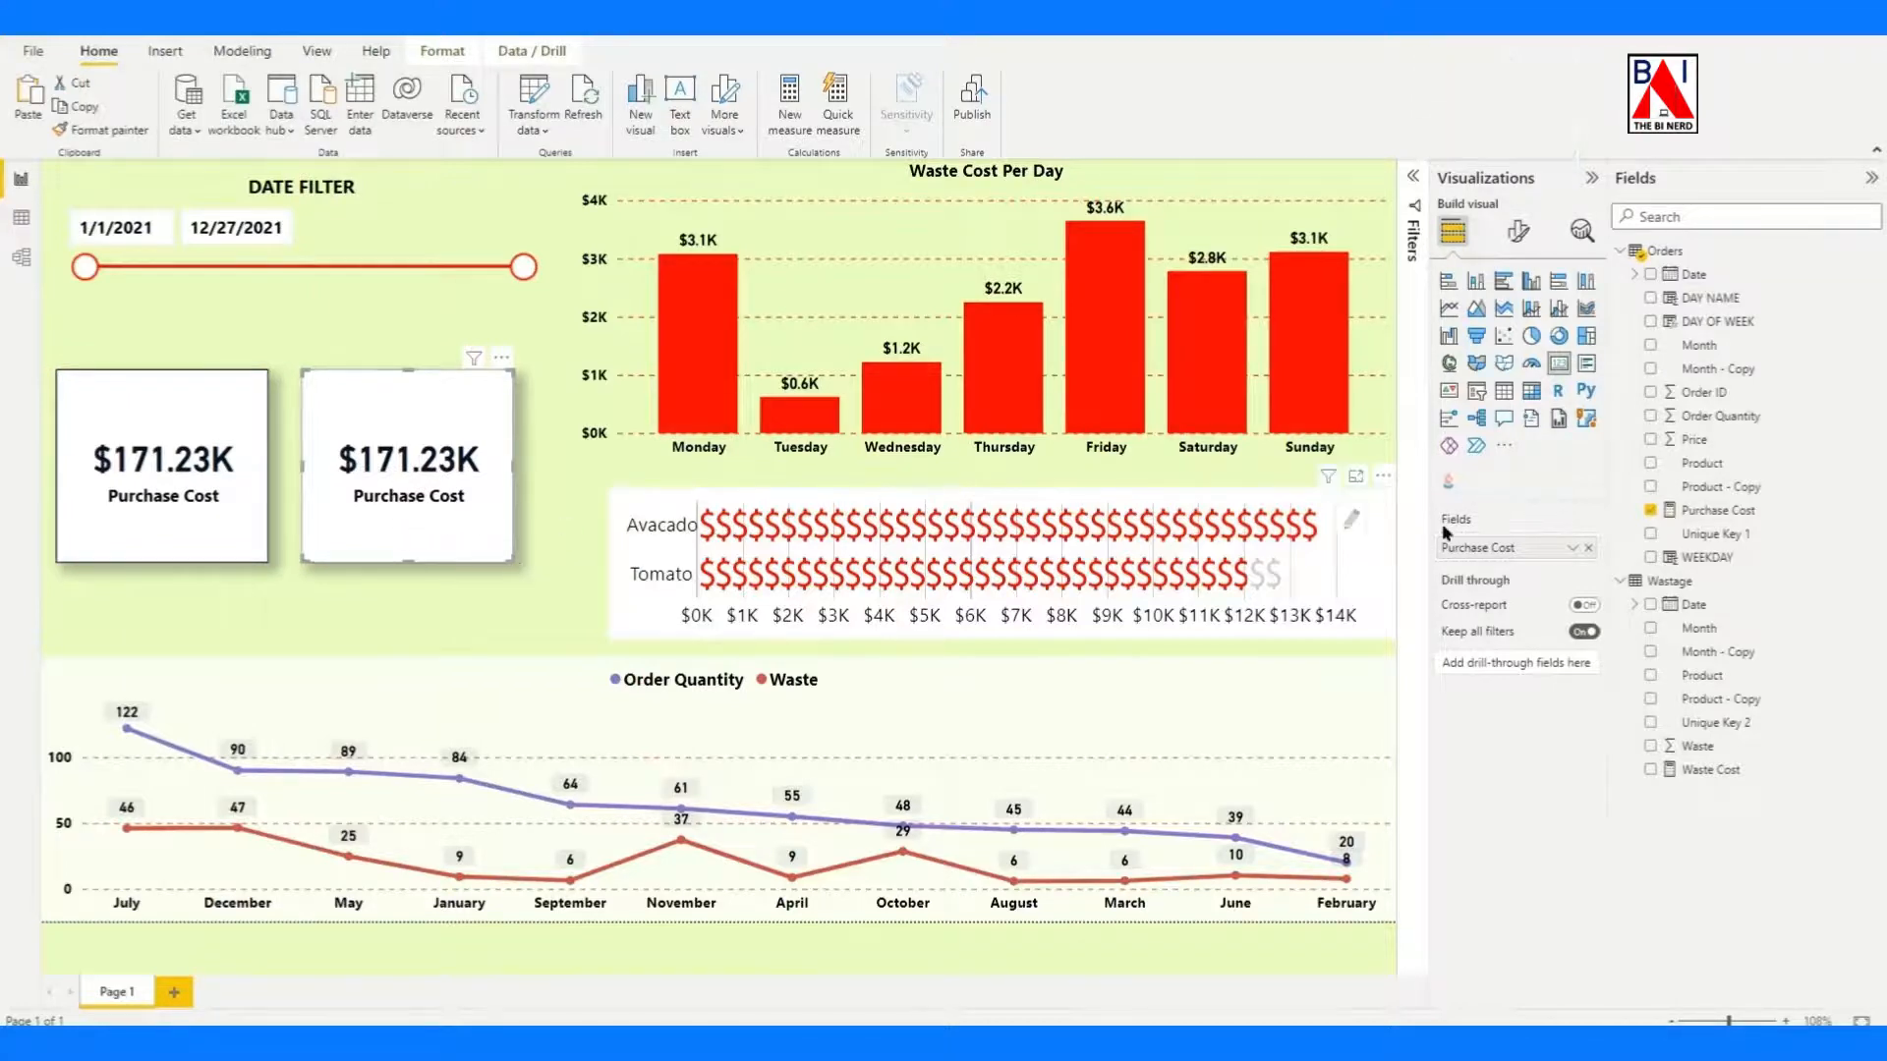
pyautogui.click(1651, 511)
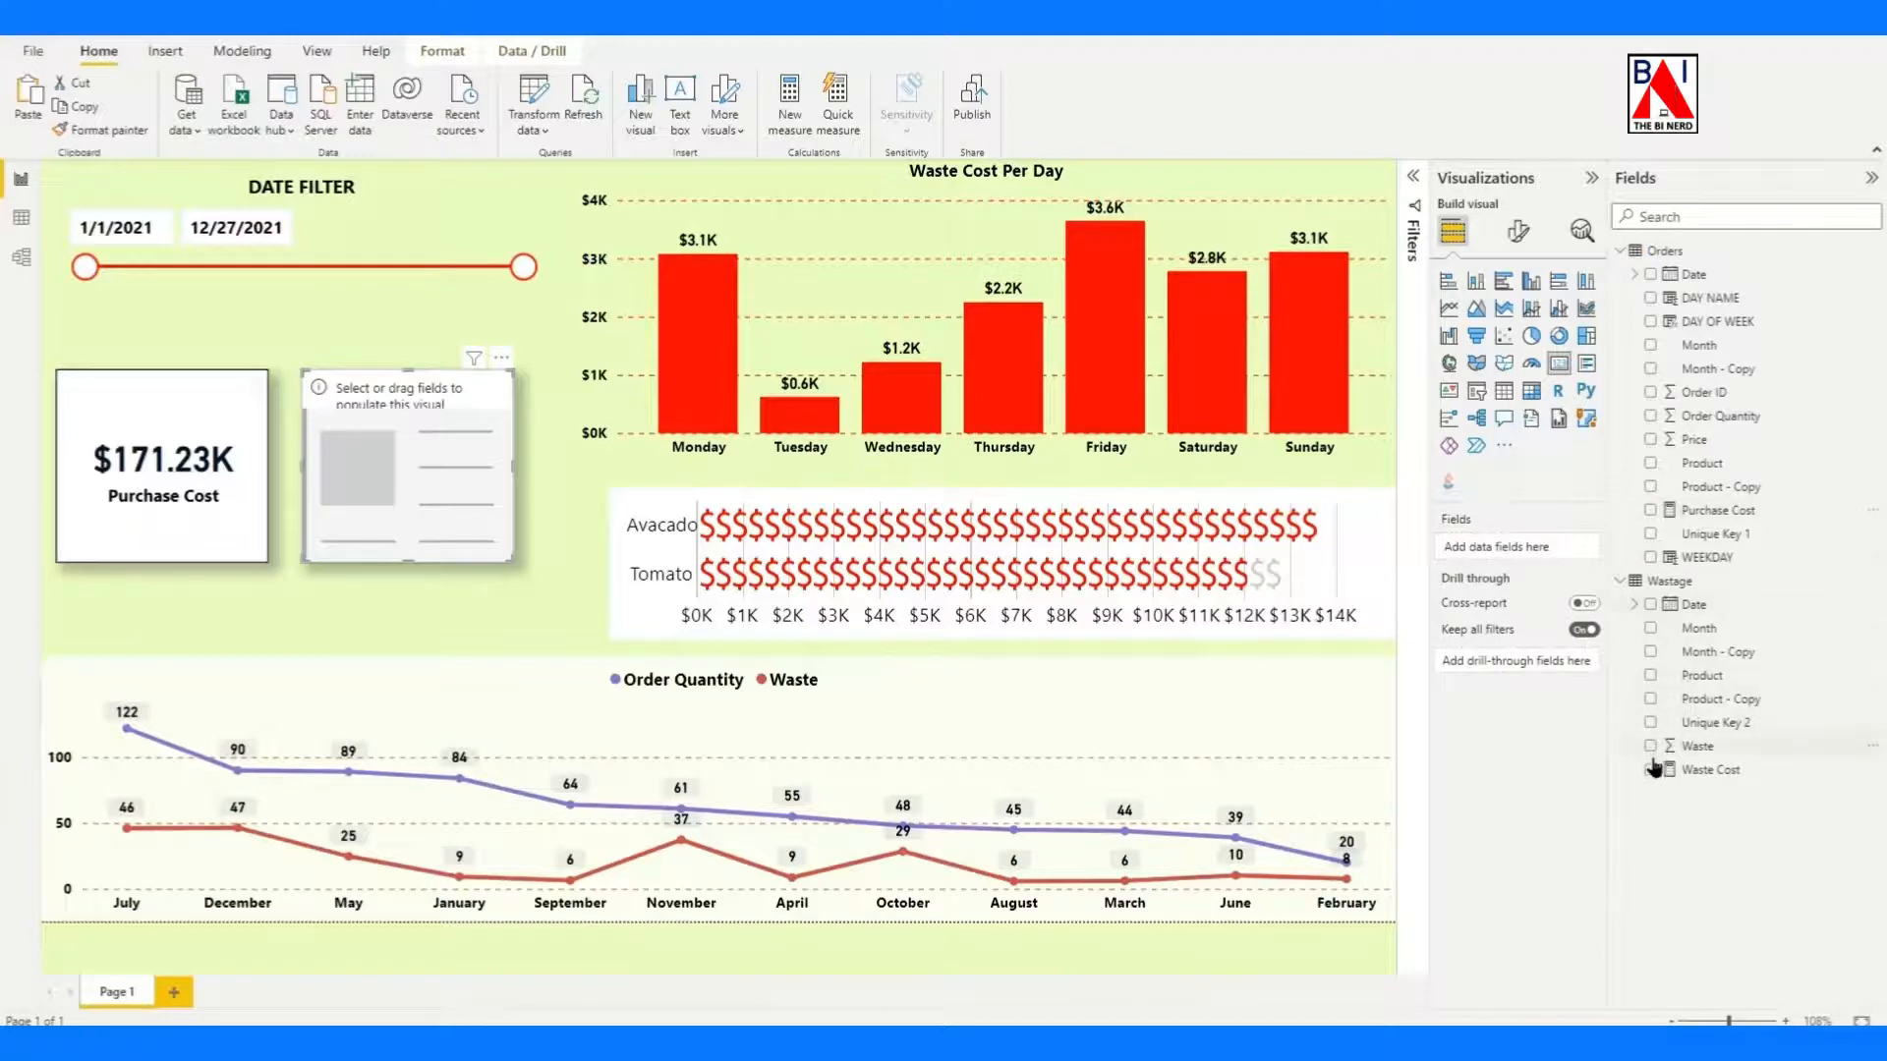
pyautogui.click(1652, 770)
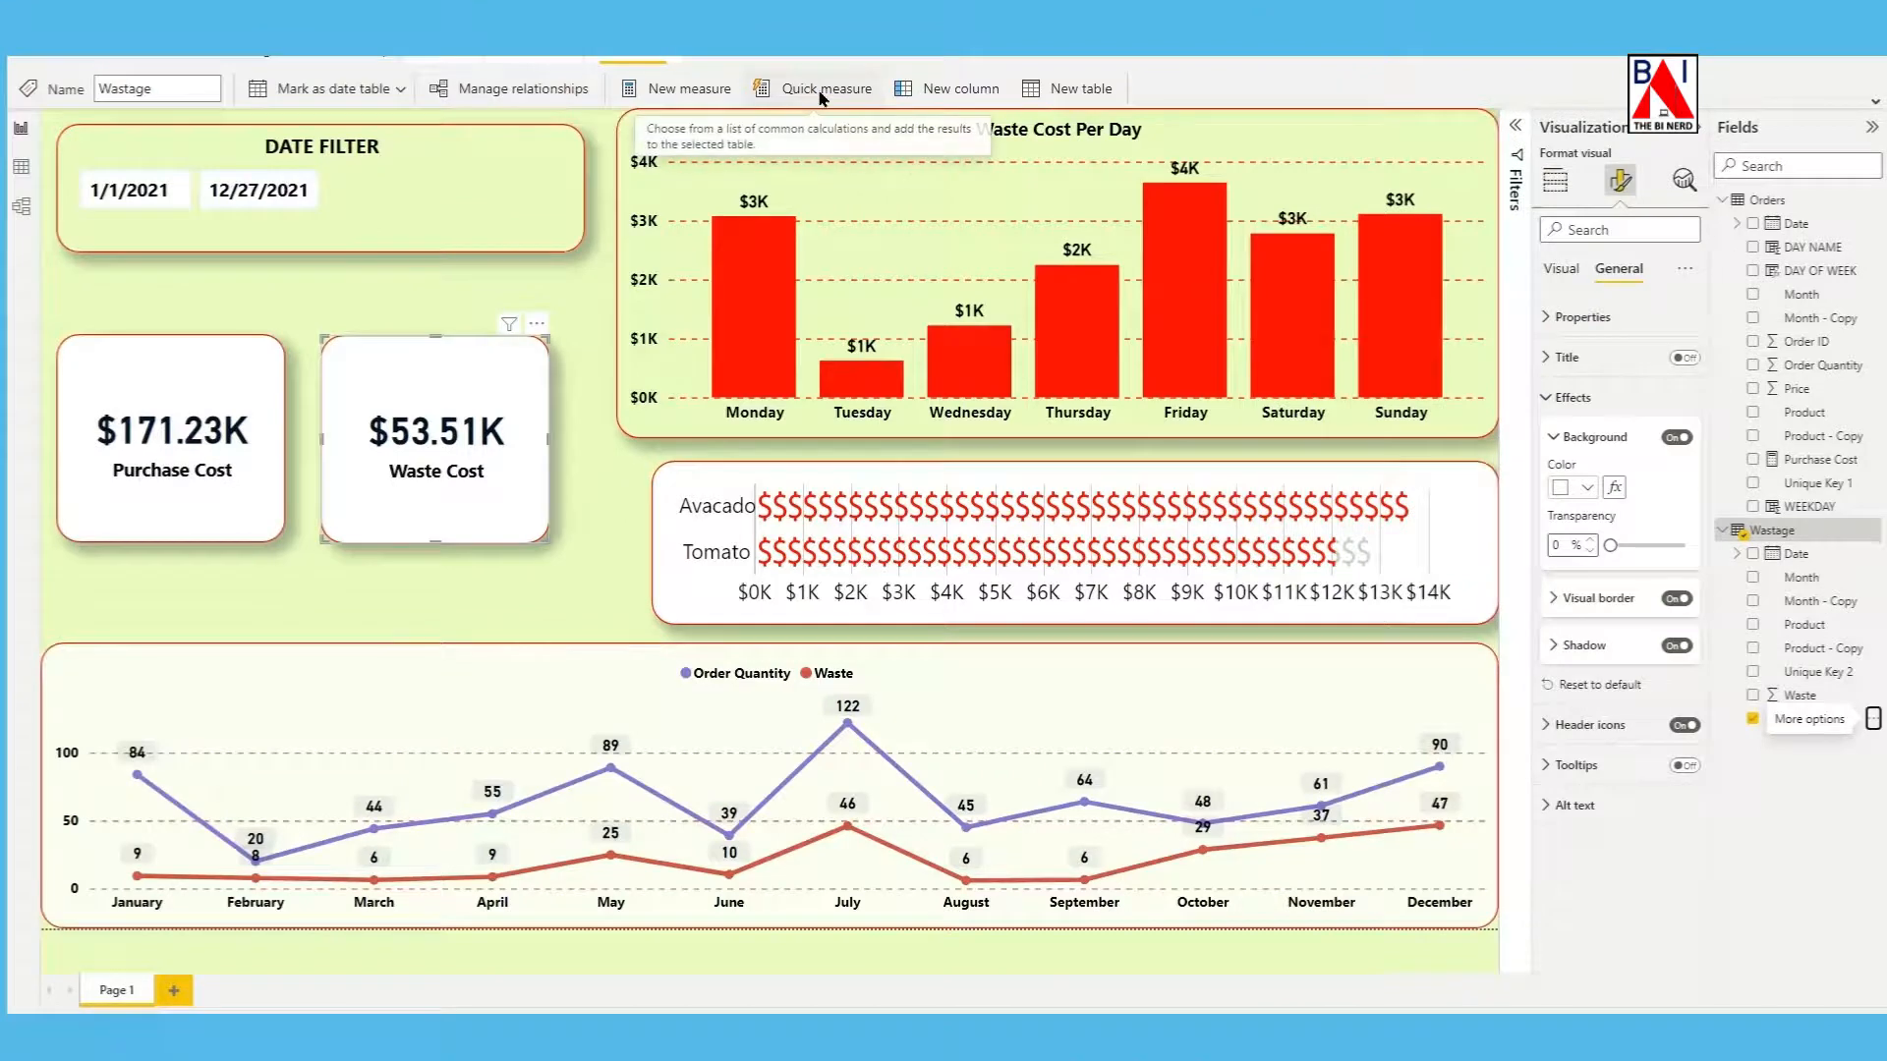
# Start a quick measure in the Wastage table using the Division calculation.
pyautogui.click(822, 95)
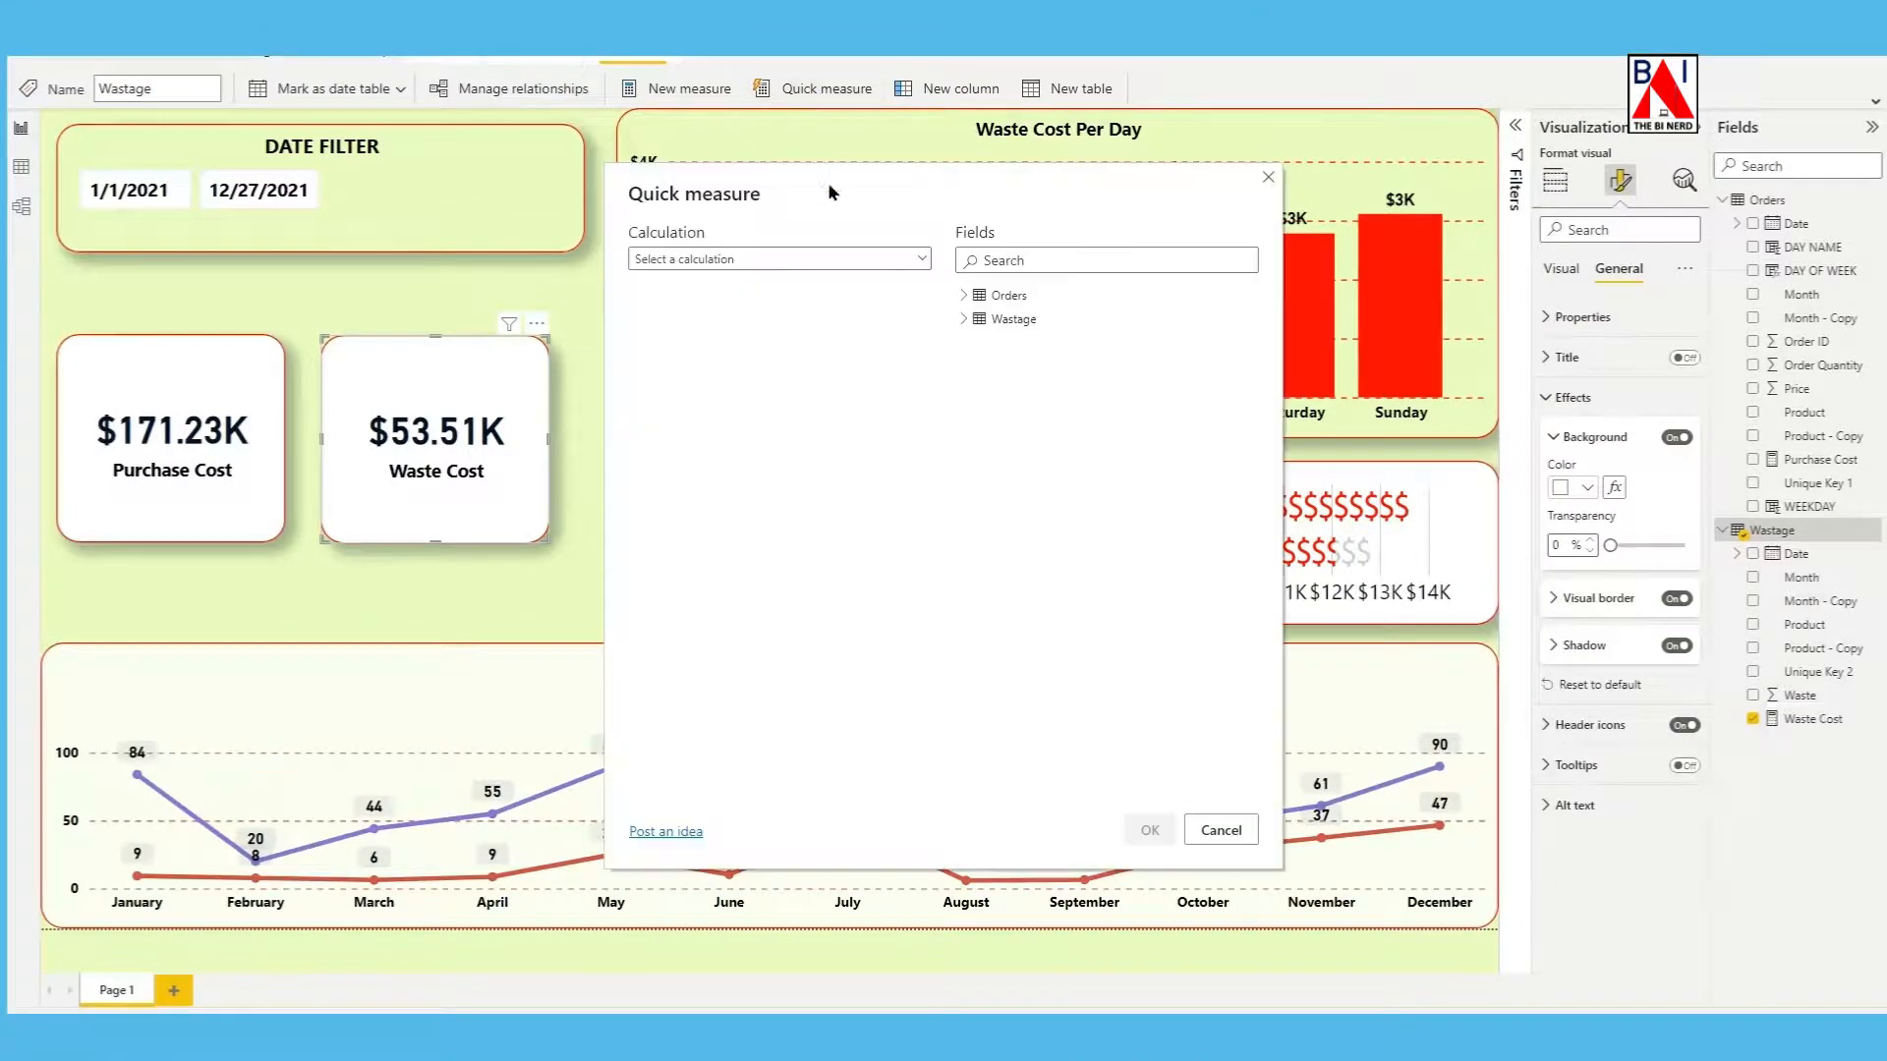
pyautogui.click(833, 264)
pyautogui.scroll(-5, 792, 413)
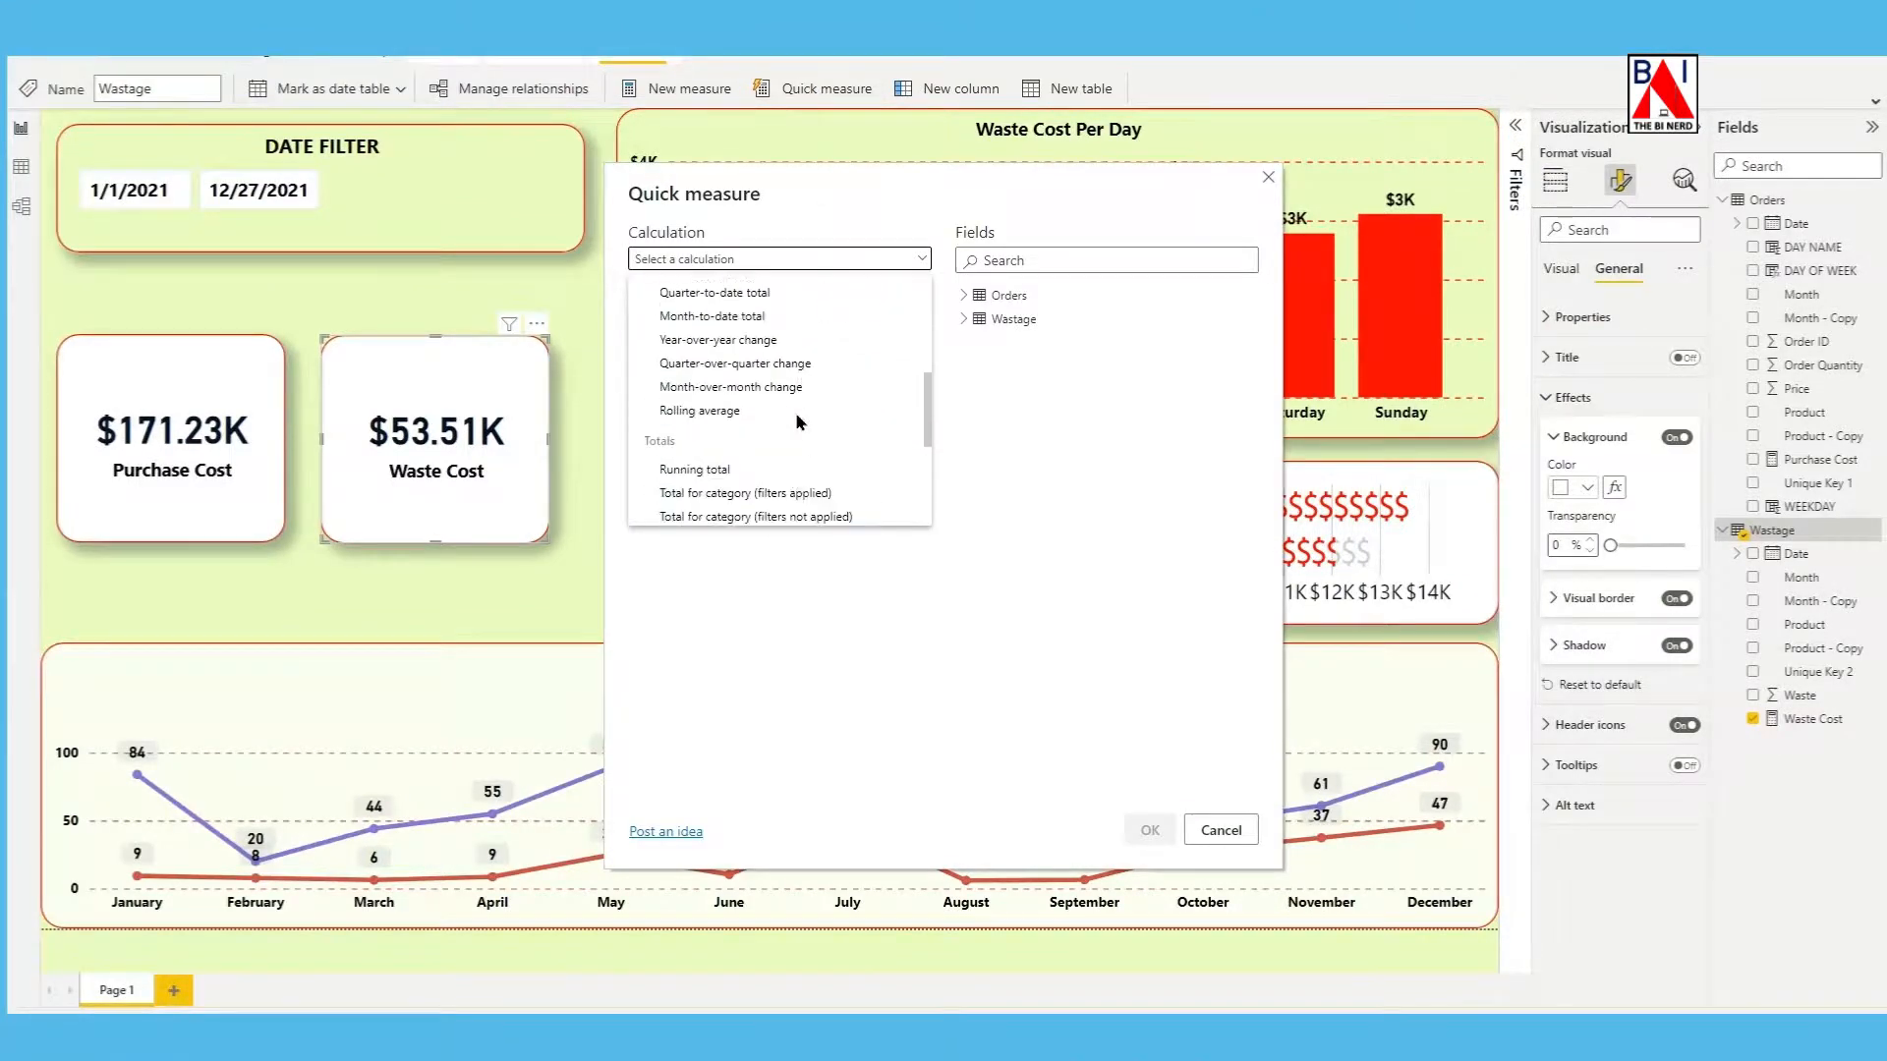
pyautogui.scroll(-3, 790, 452)
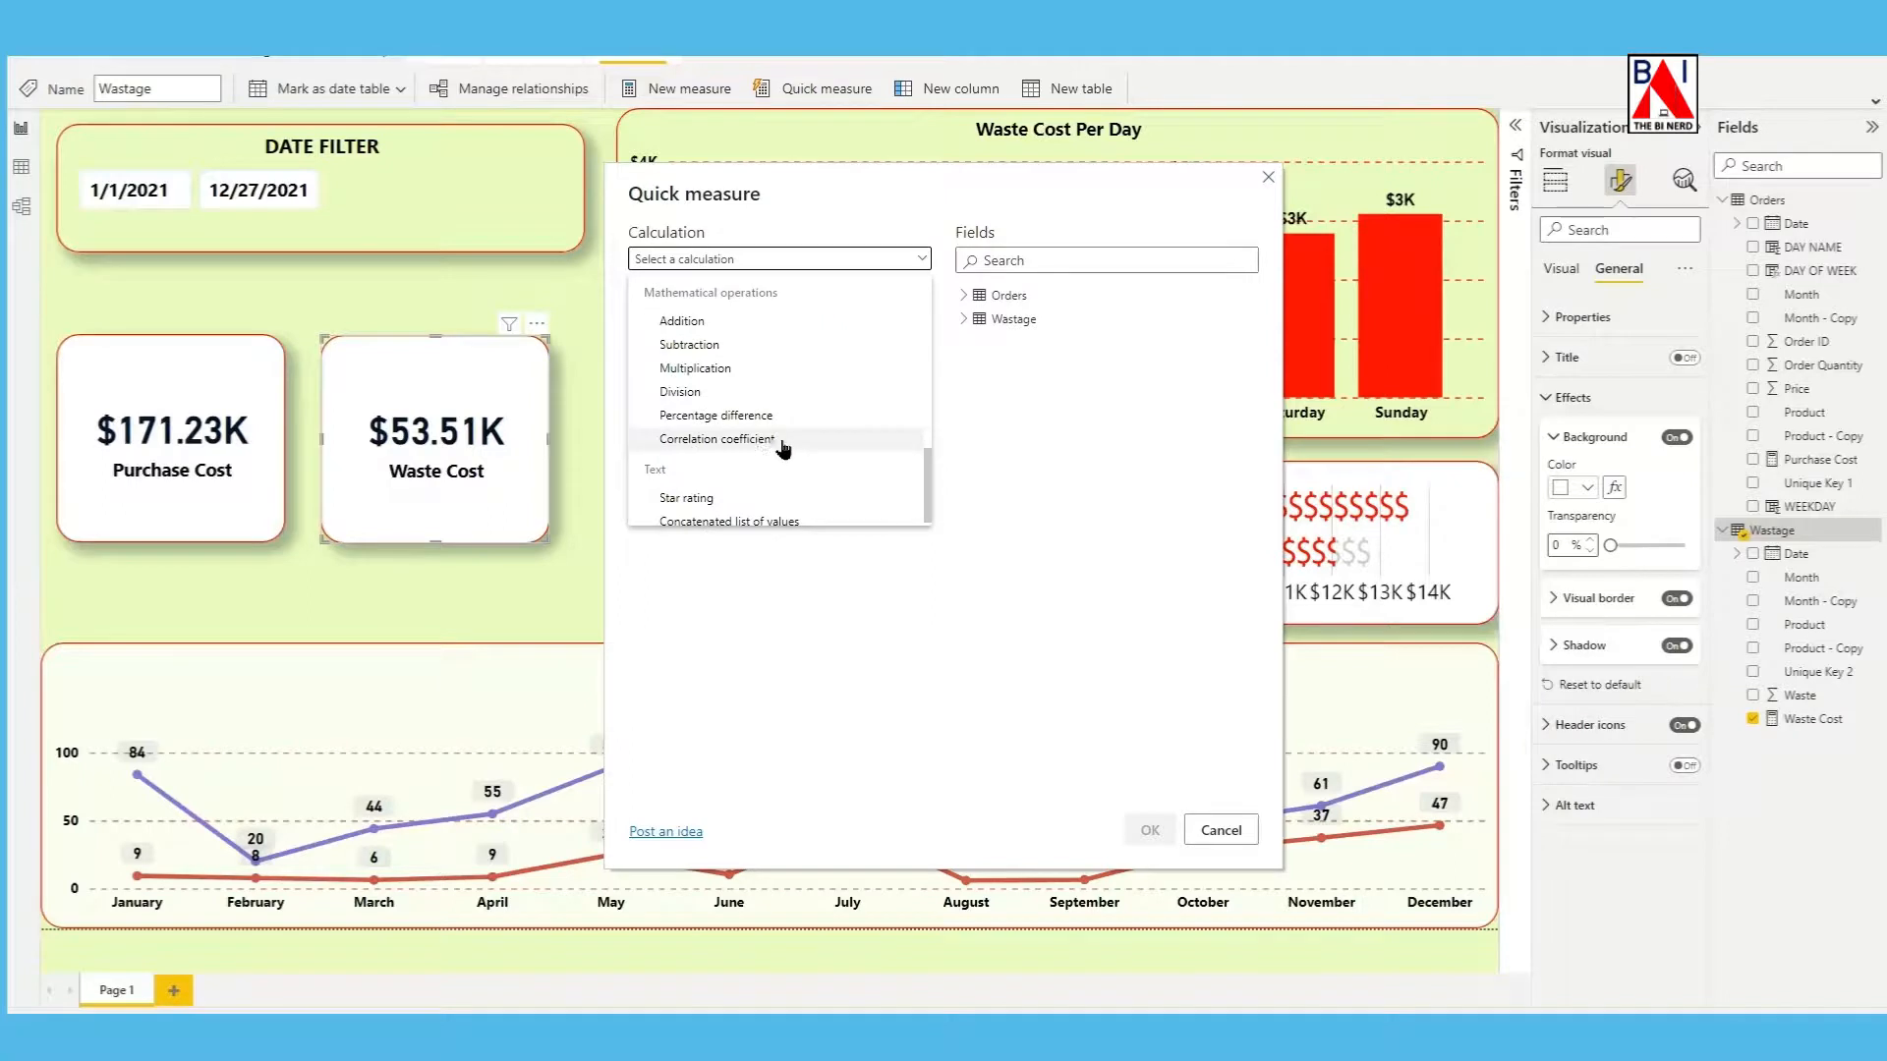
pyautogui.click(741, 397)
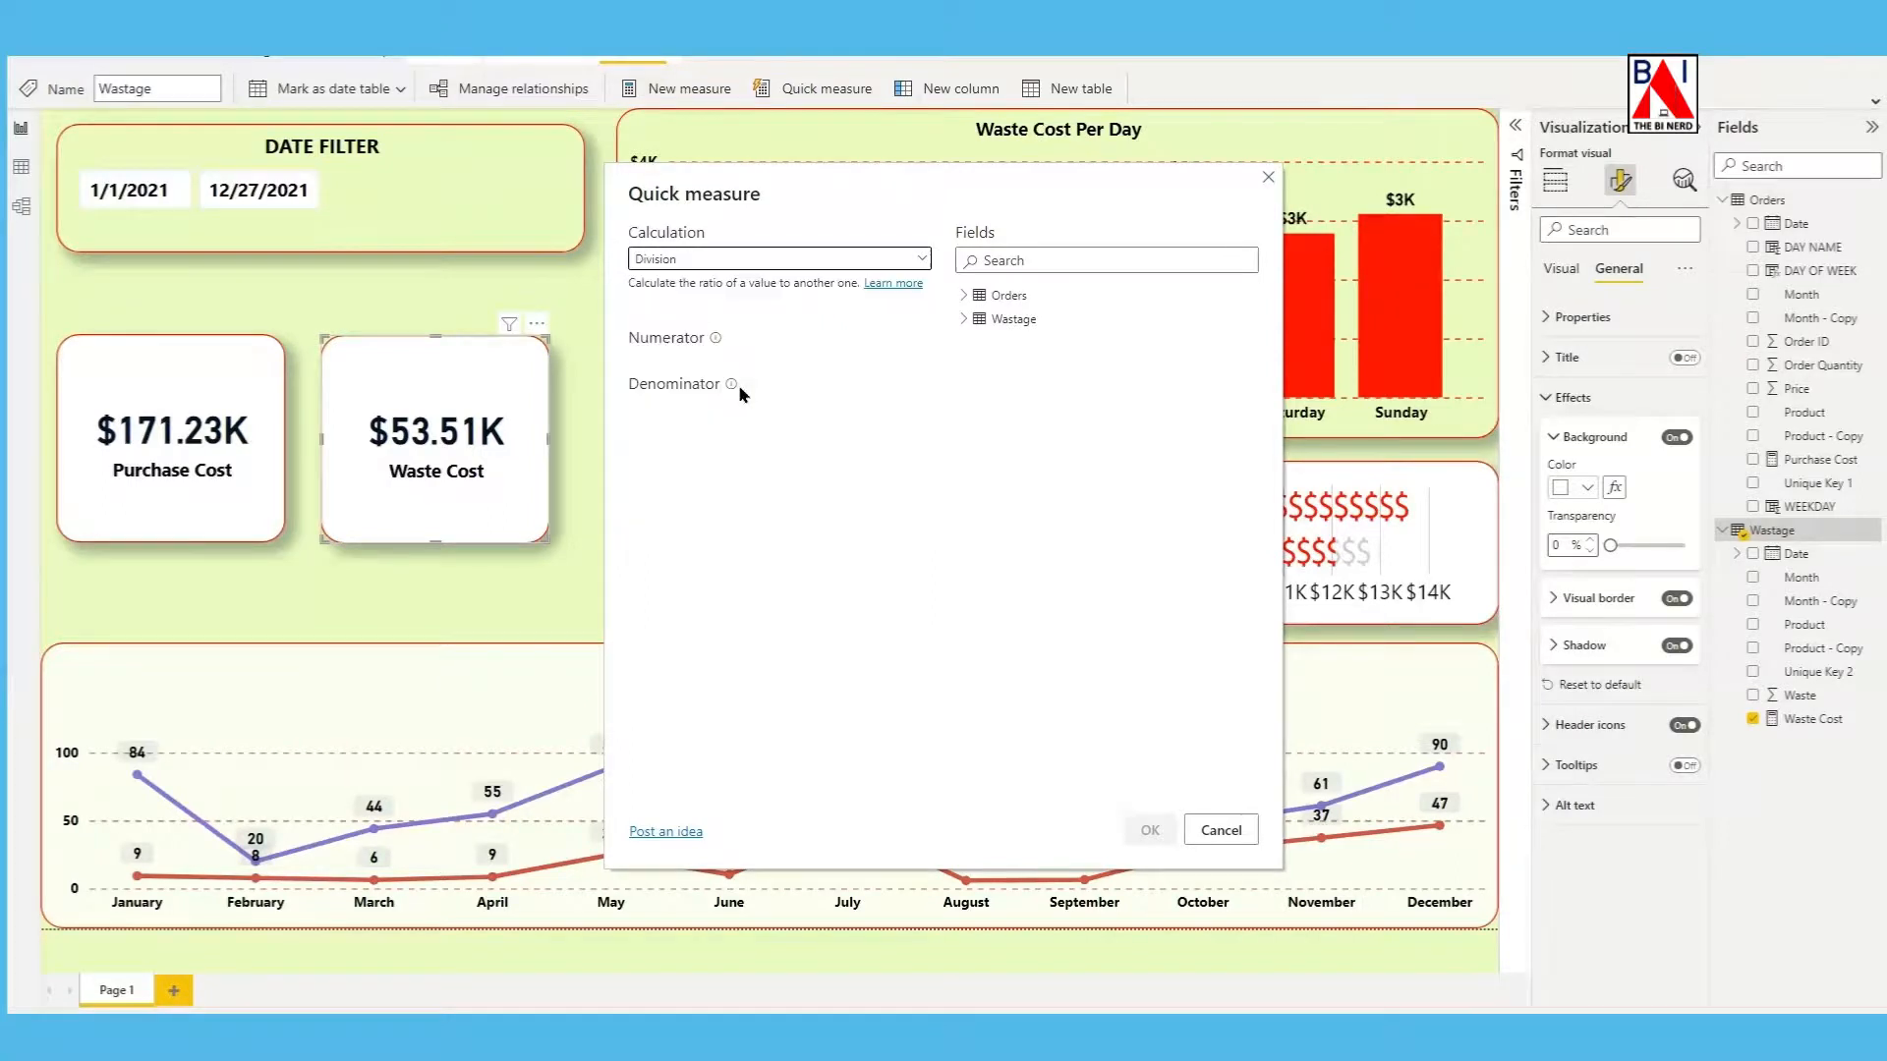
# Create the quick measure with Waste Cost as the numerator and Purchase Cost as the denominator.
pyautogui.click(963, 319)
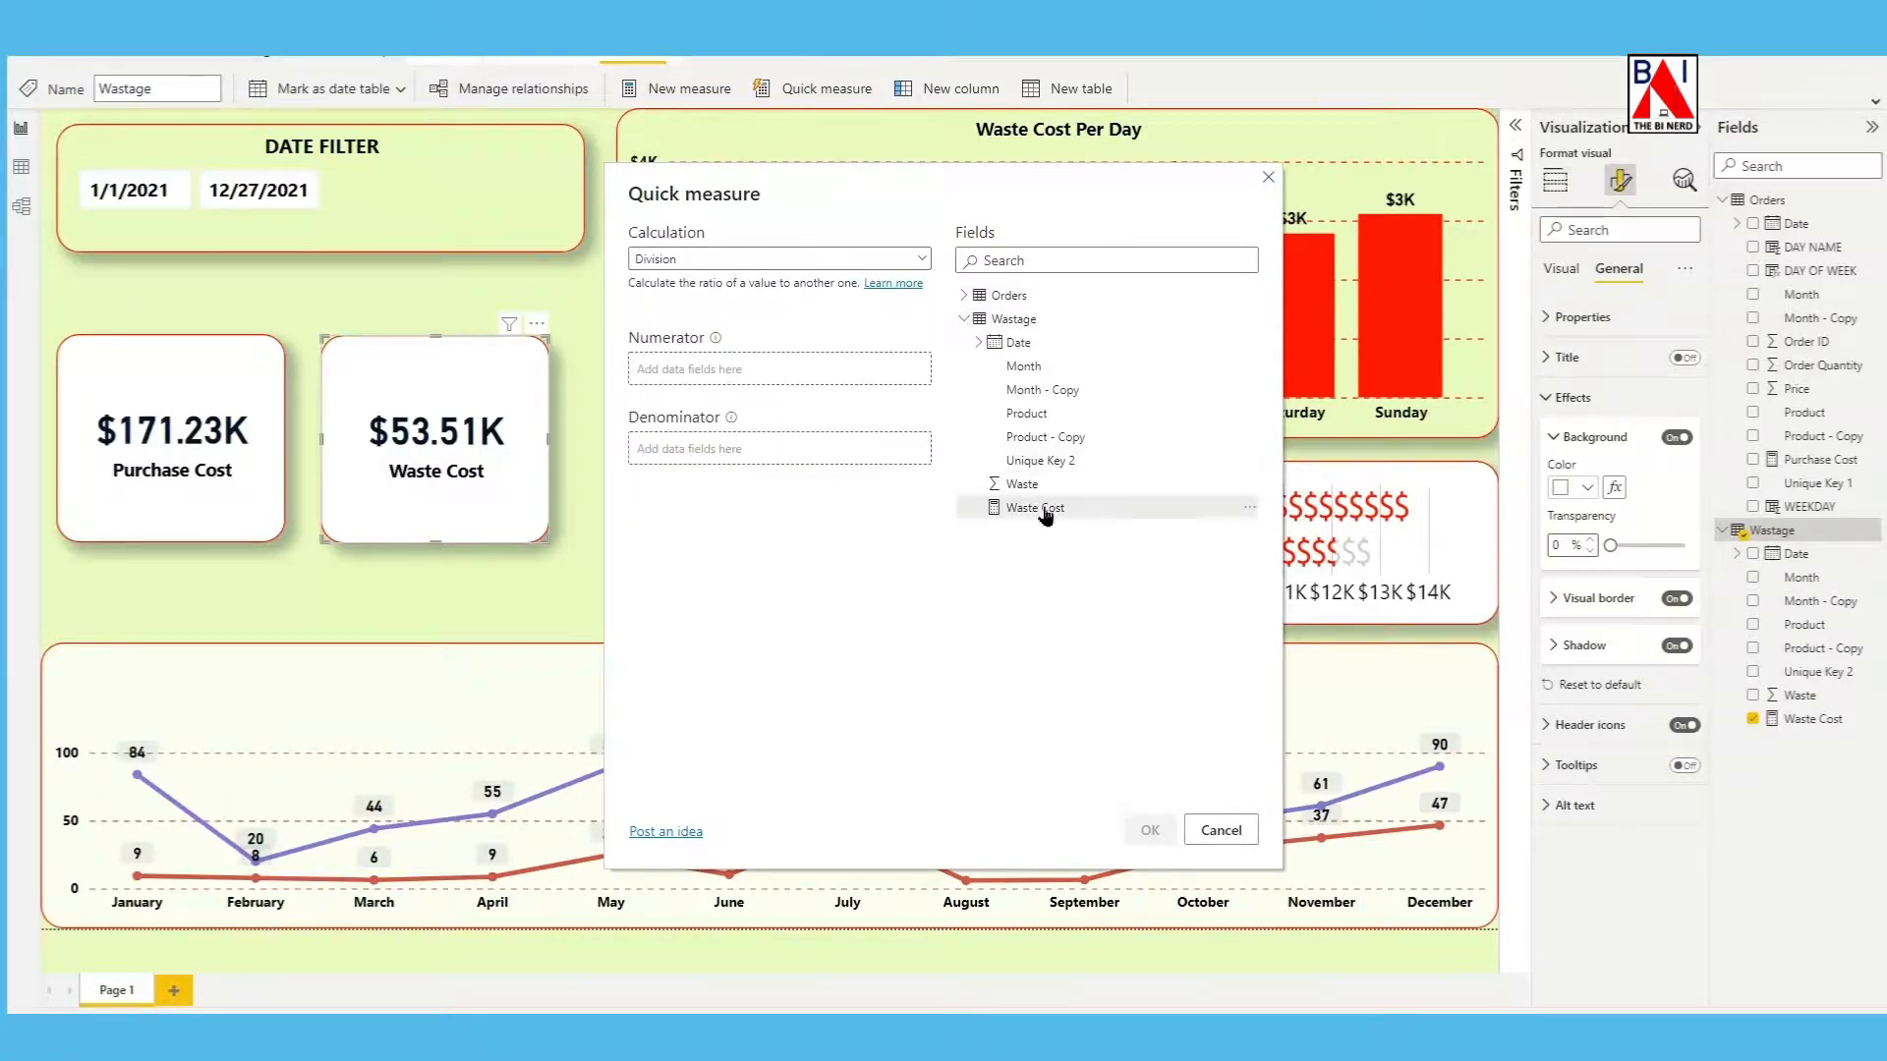
pyautogui.moveTo(1044, 513); pyautogui.dragTo(765, 386)
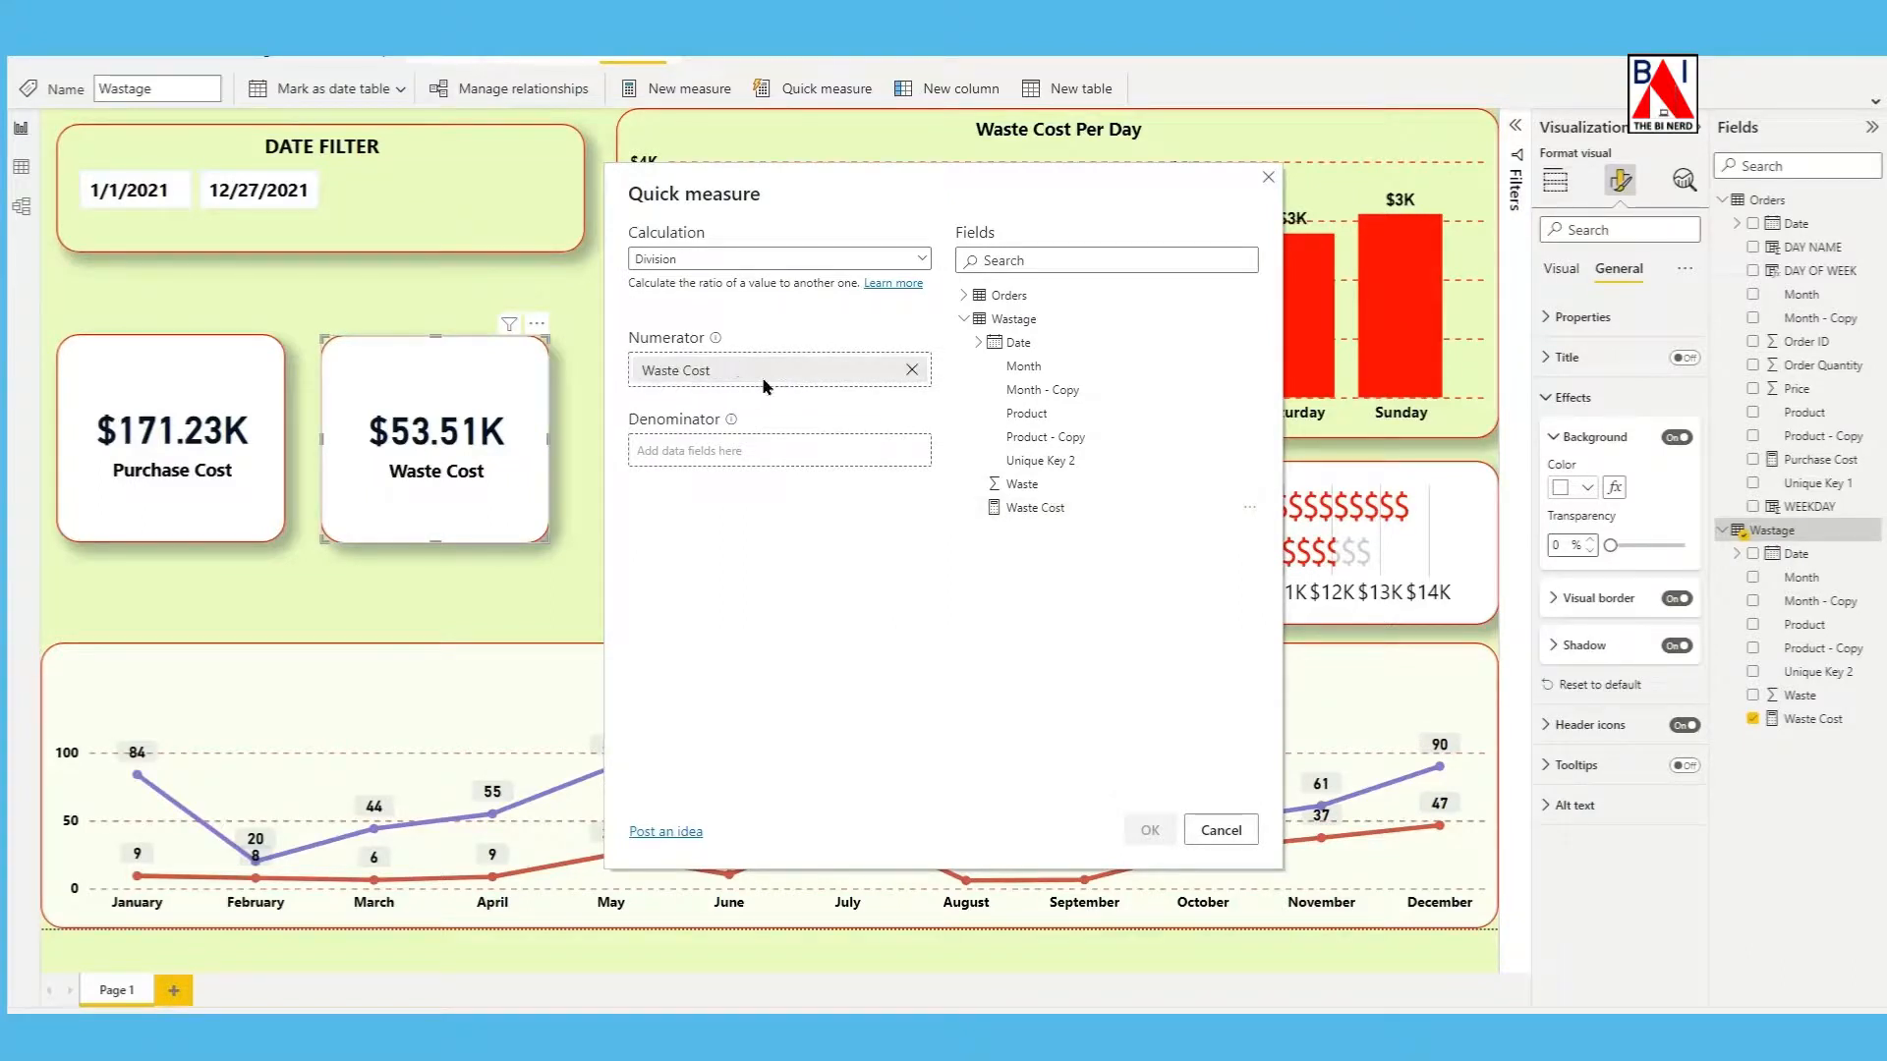
pyautogui.click(964, 320)
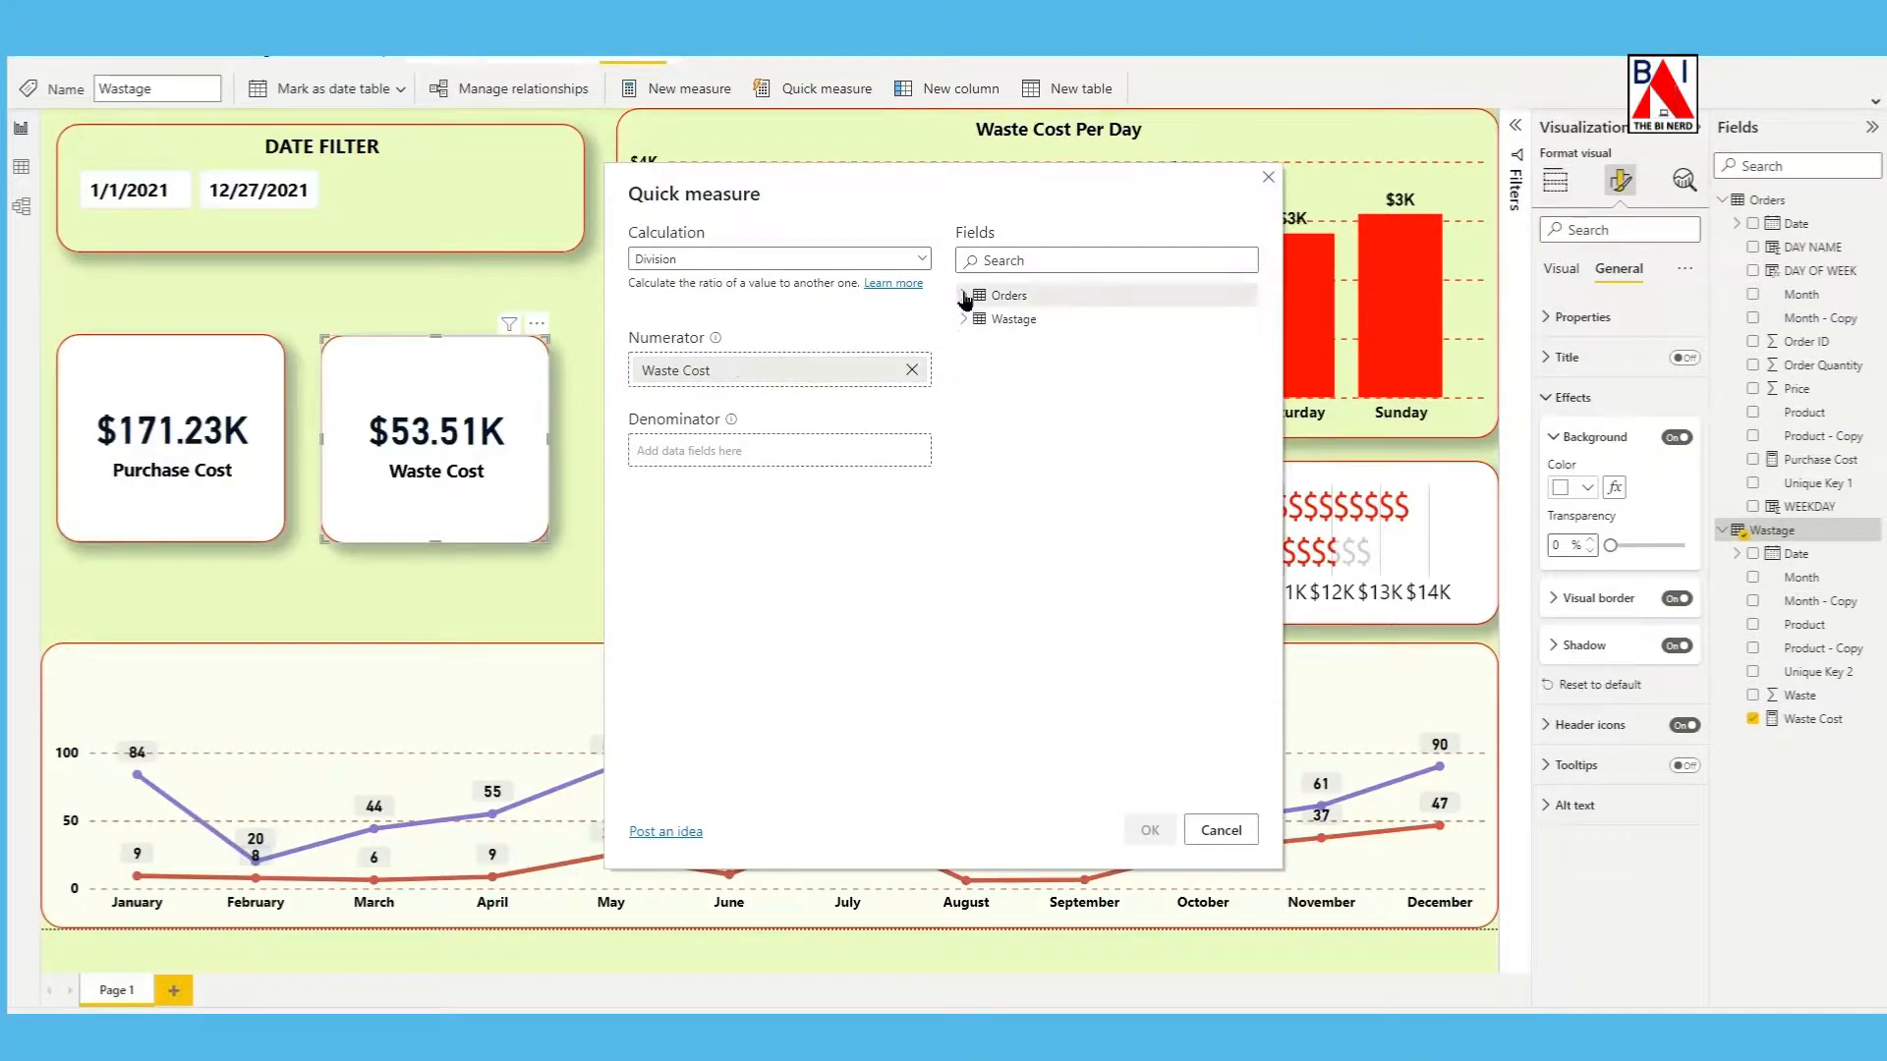
pyautogui.click(964, 297)
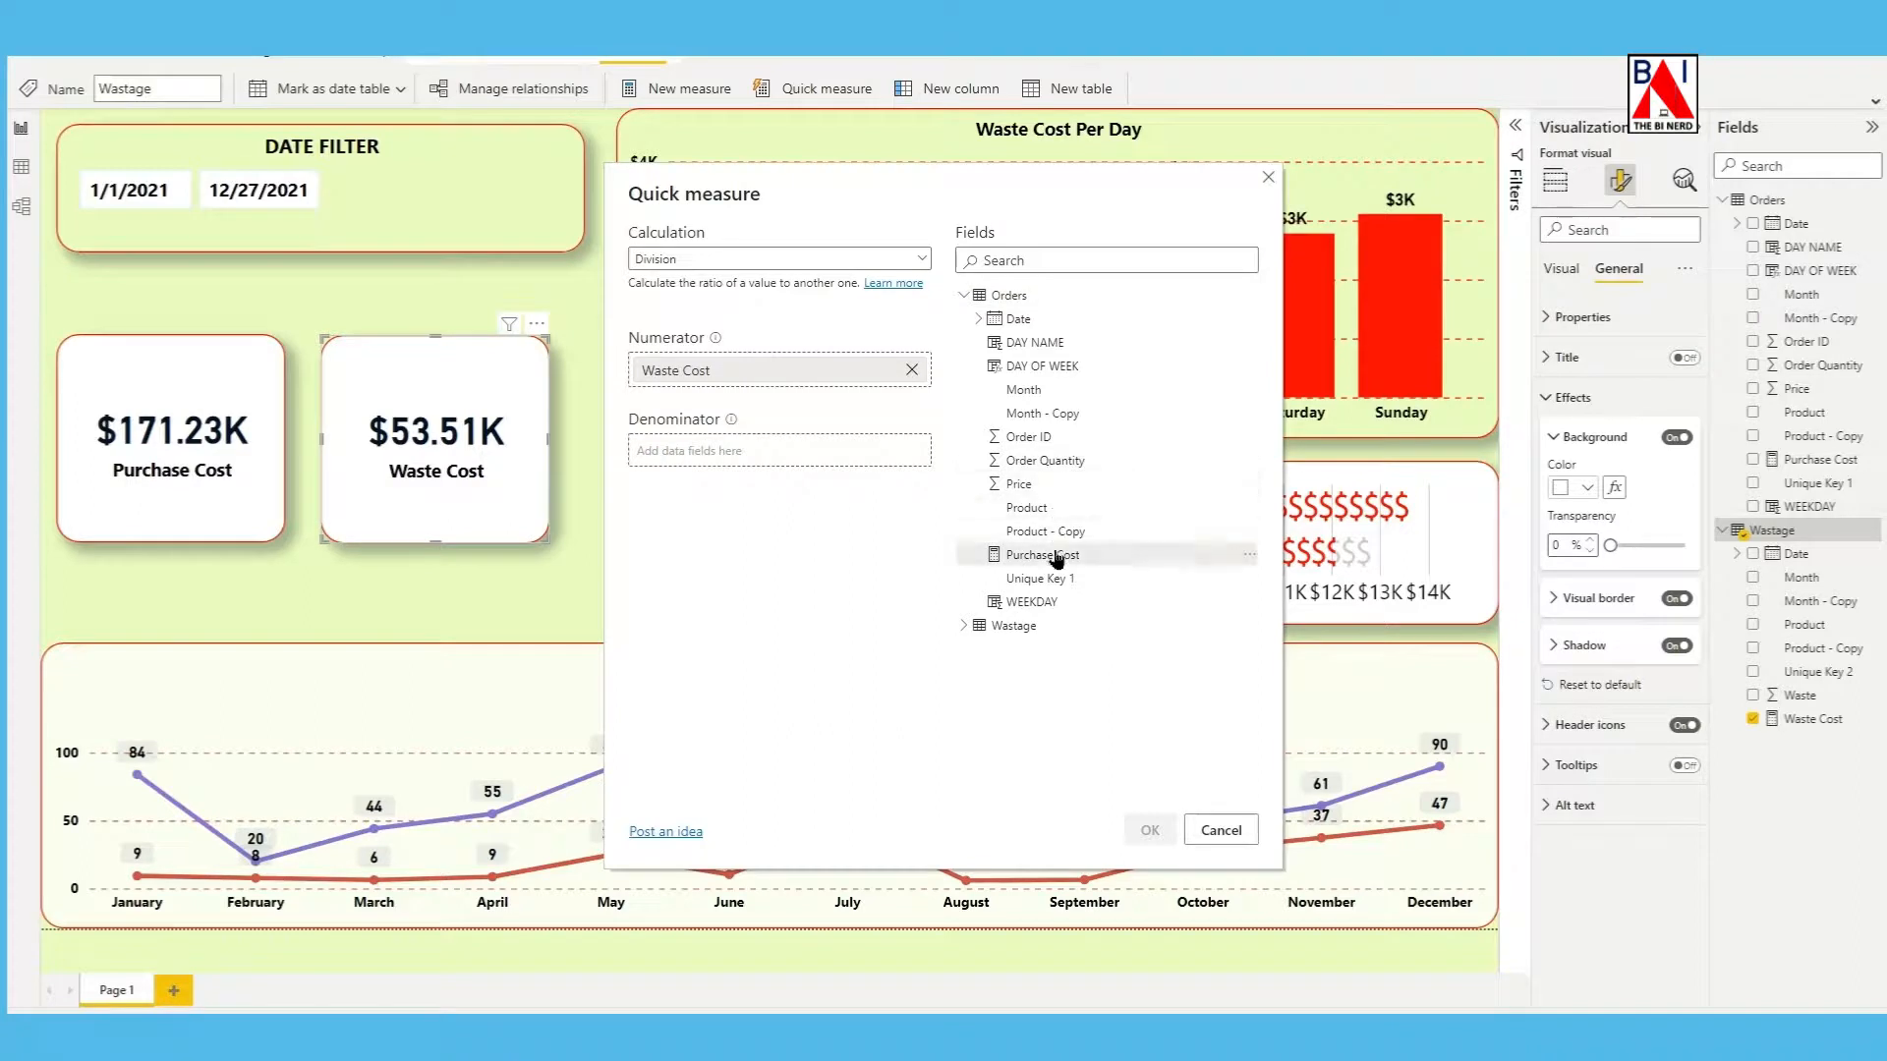
pyautogui.moveTo(1057, 559); pyautogui.dragTo(737, 452)
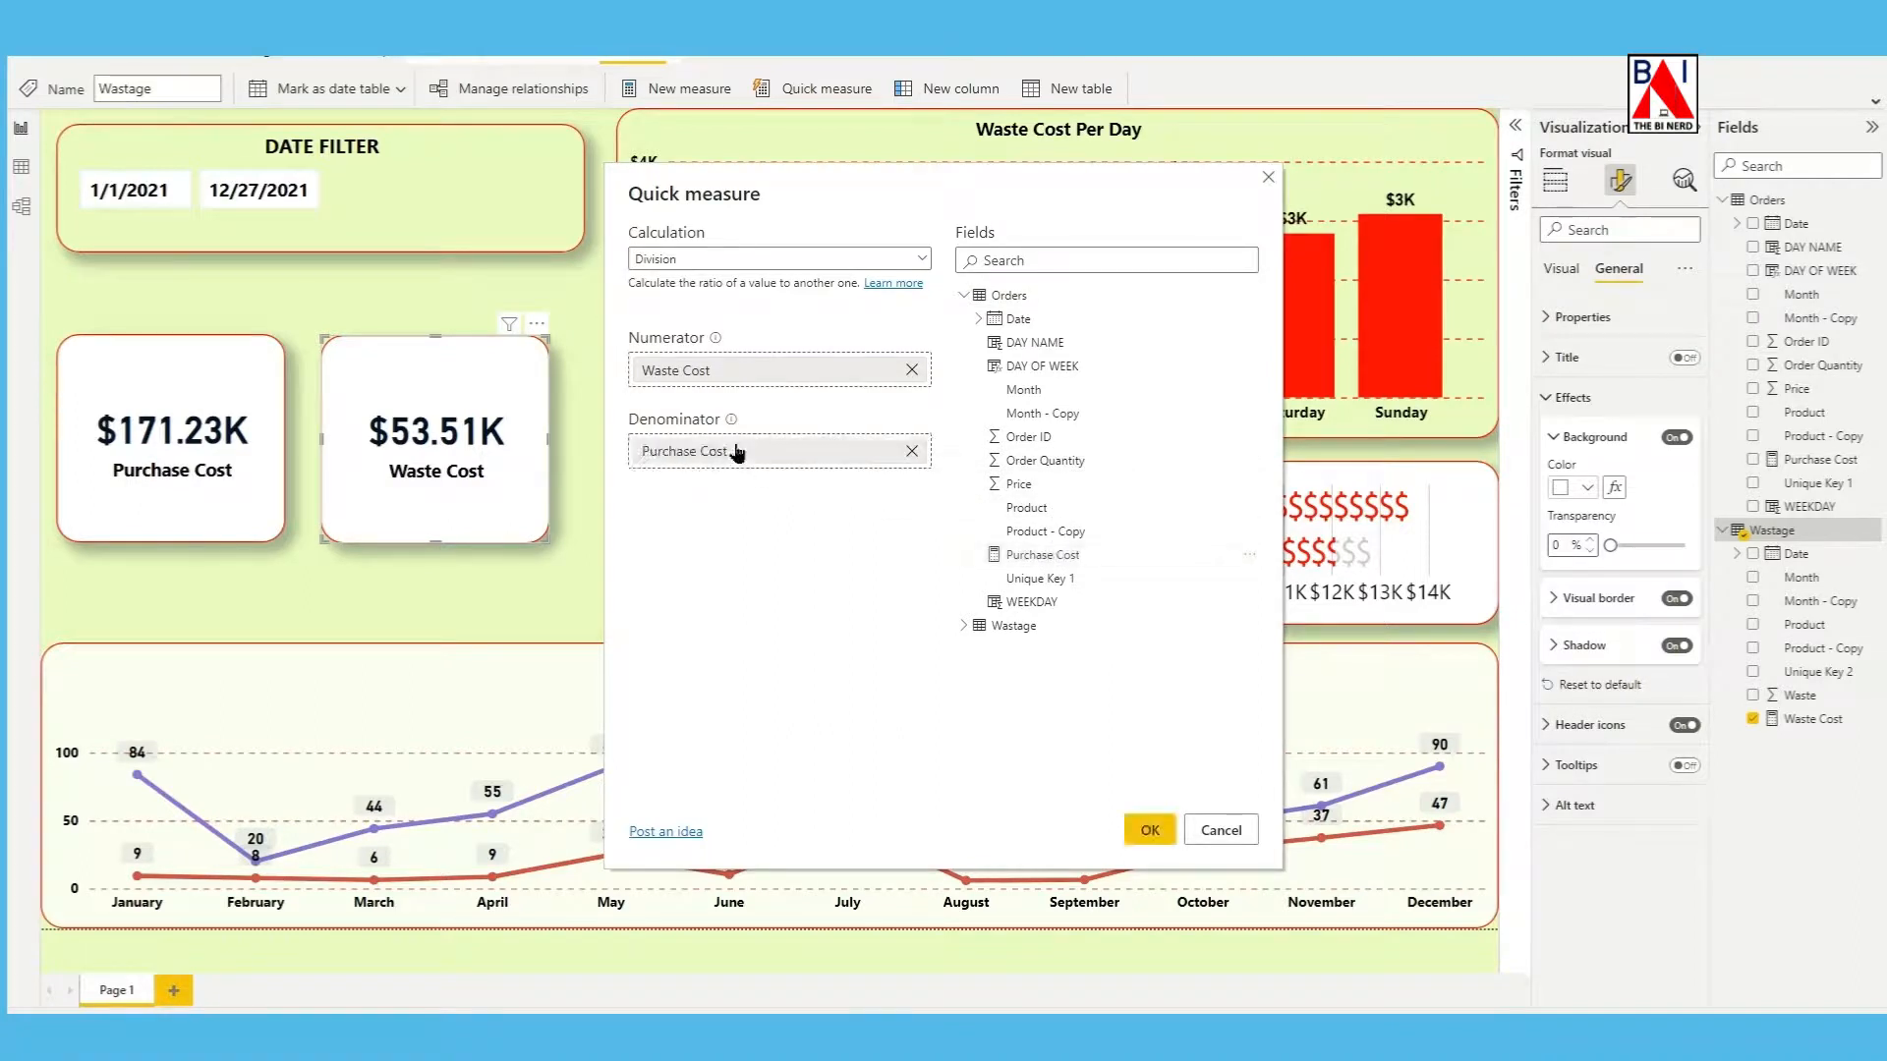
pyautogui.click(1150, 831)
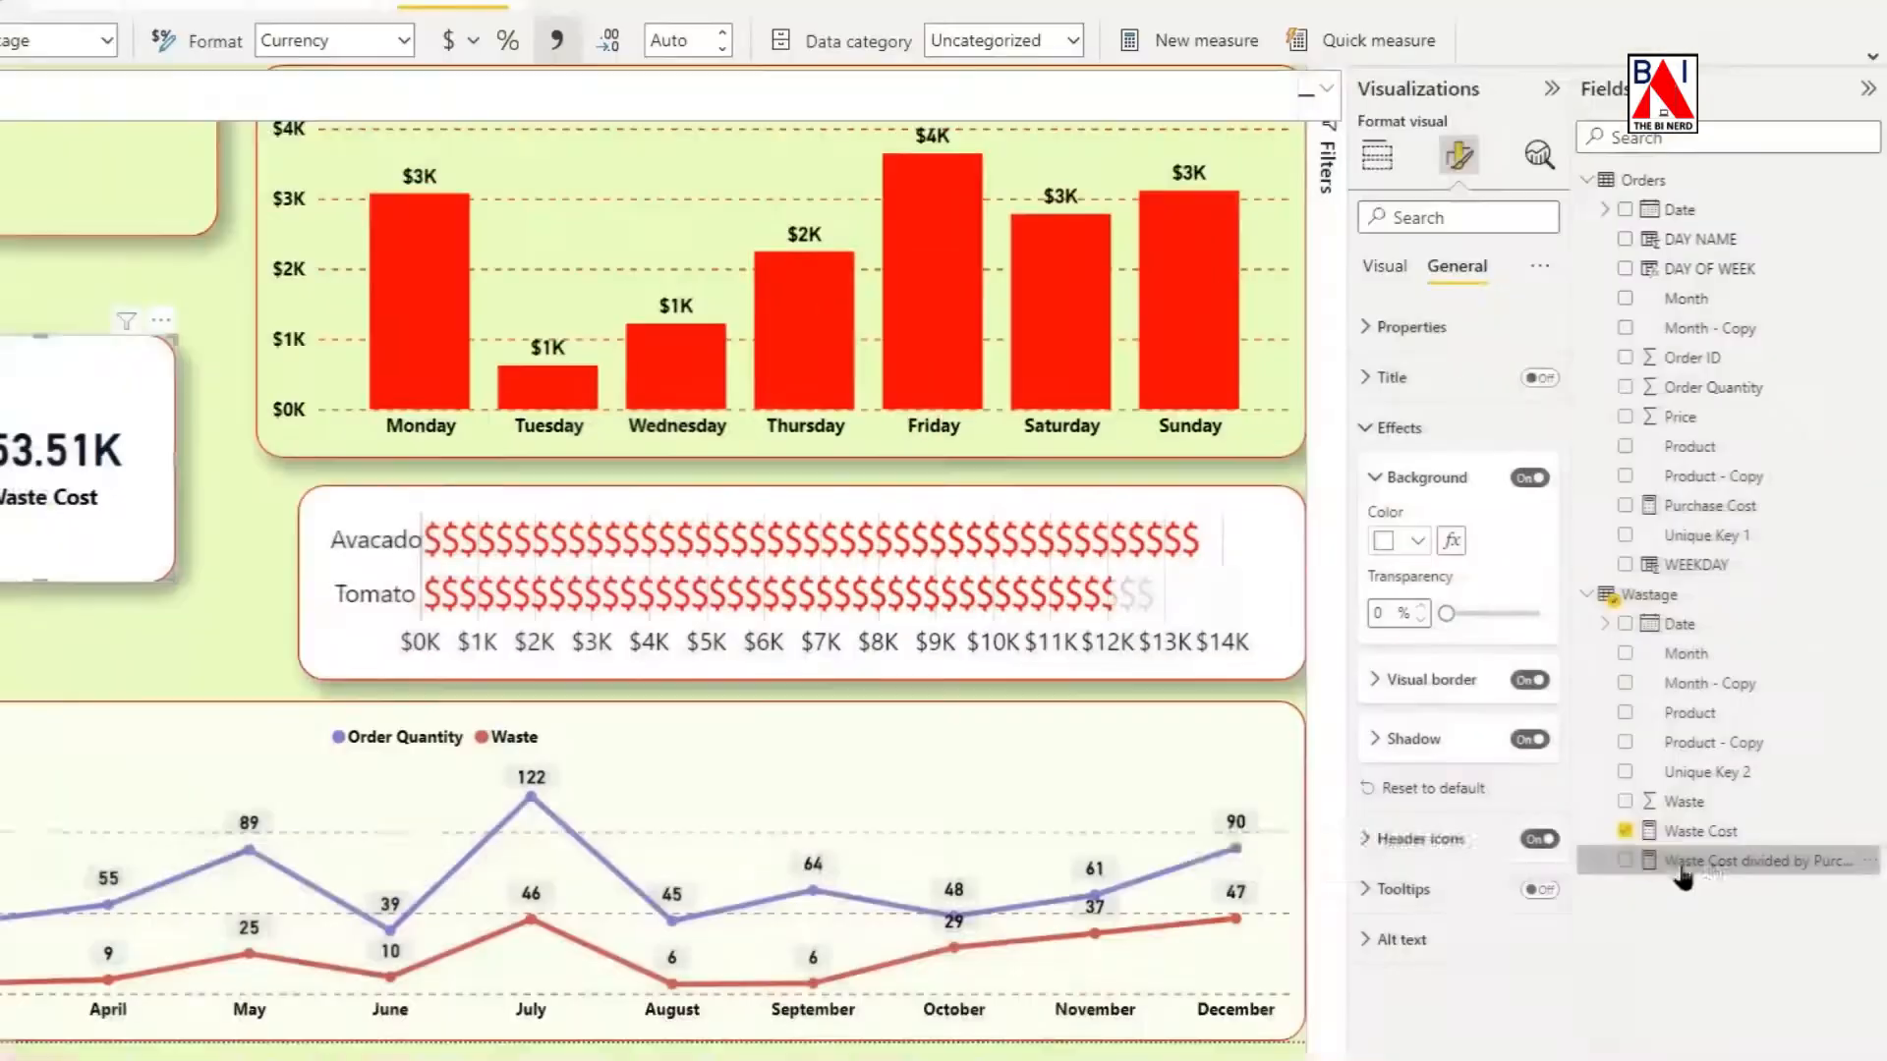
# Rename the new division measure in the Wastage table to "LOSS PERCENT".
pyautogui.rightClick(1836, 873)
pyautogui.click(1698, 607)
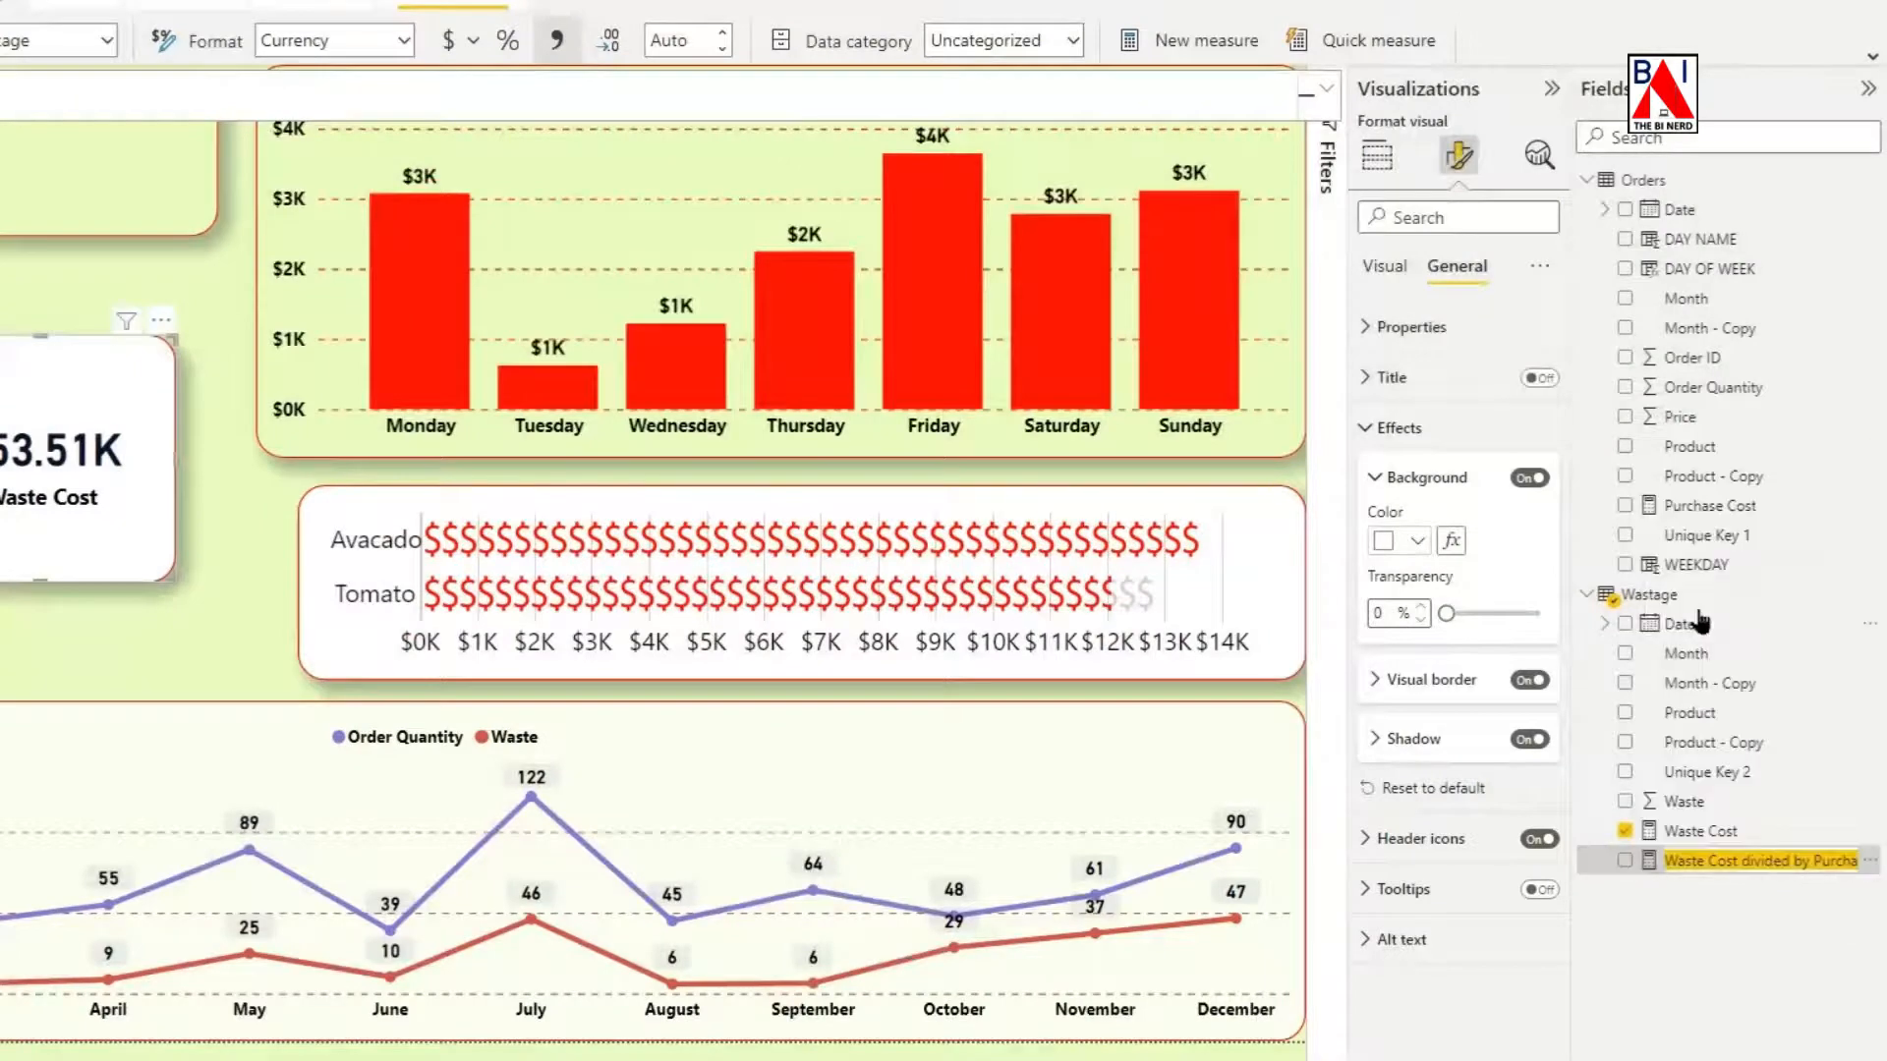
pyautogui.write('LOSS PERCENT')
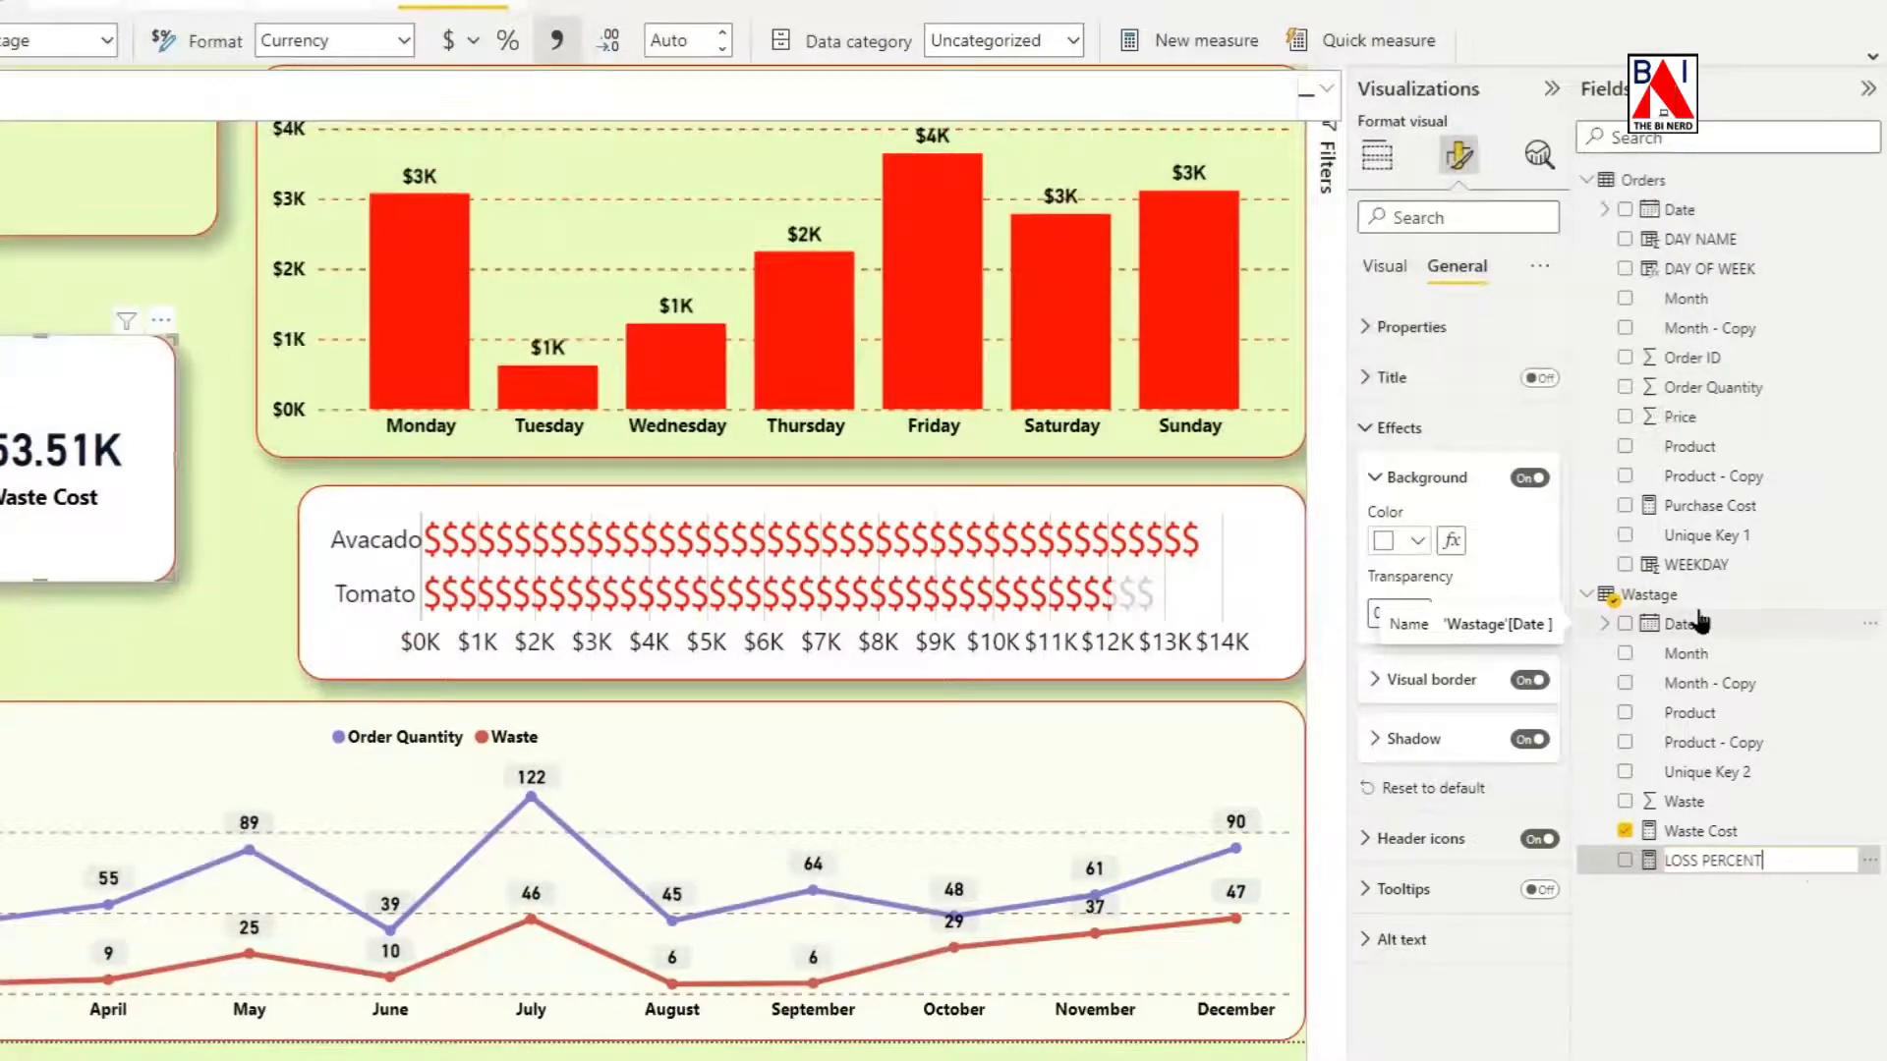
pyautogui.click(1648, 986)
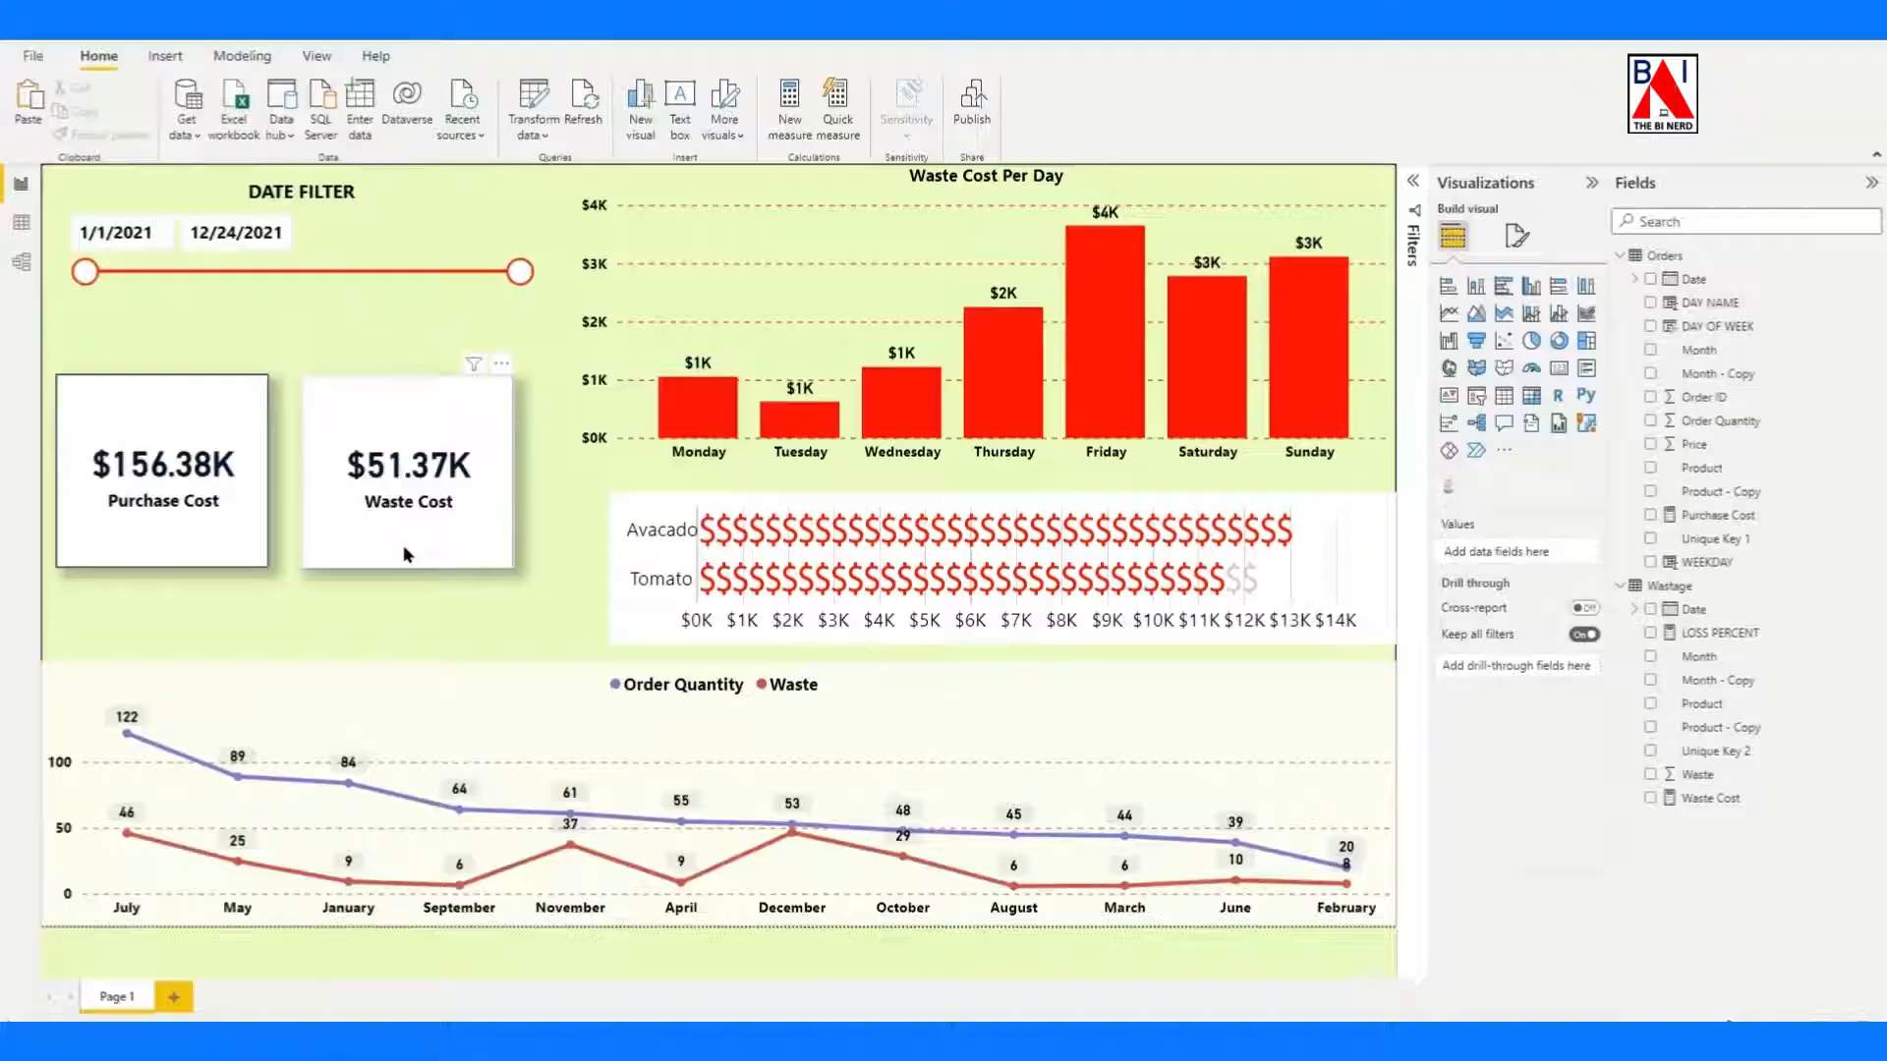
# Set the Waste Cost card's background color to rule-based conditional formatting using the LOSS PERCENT measure.
pyautogui.click(406, 555)
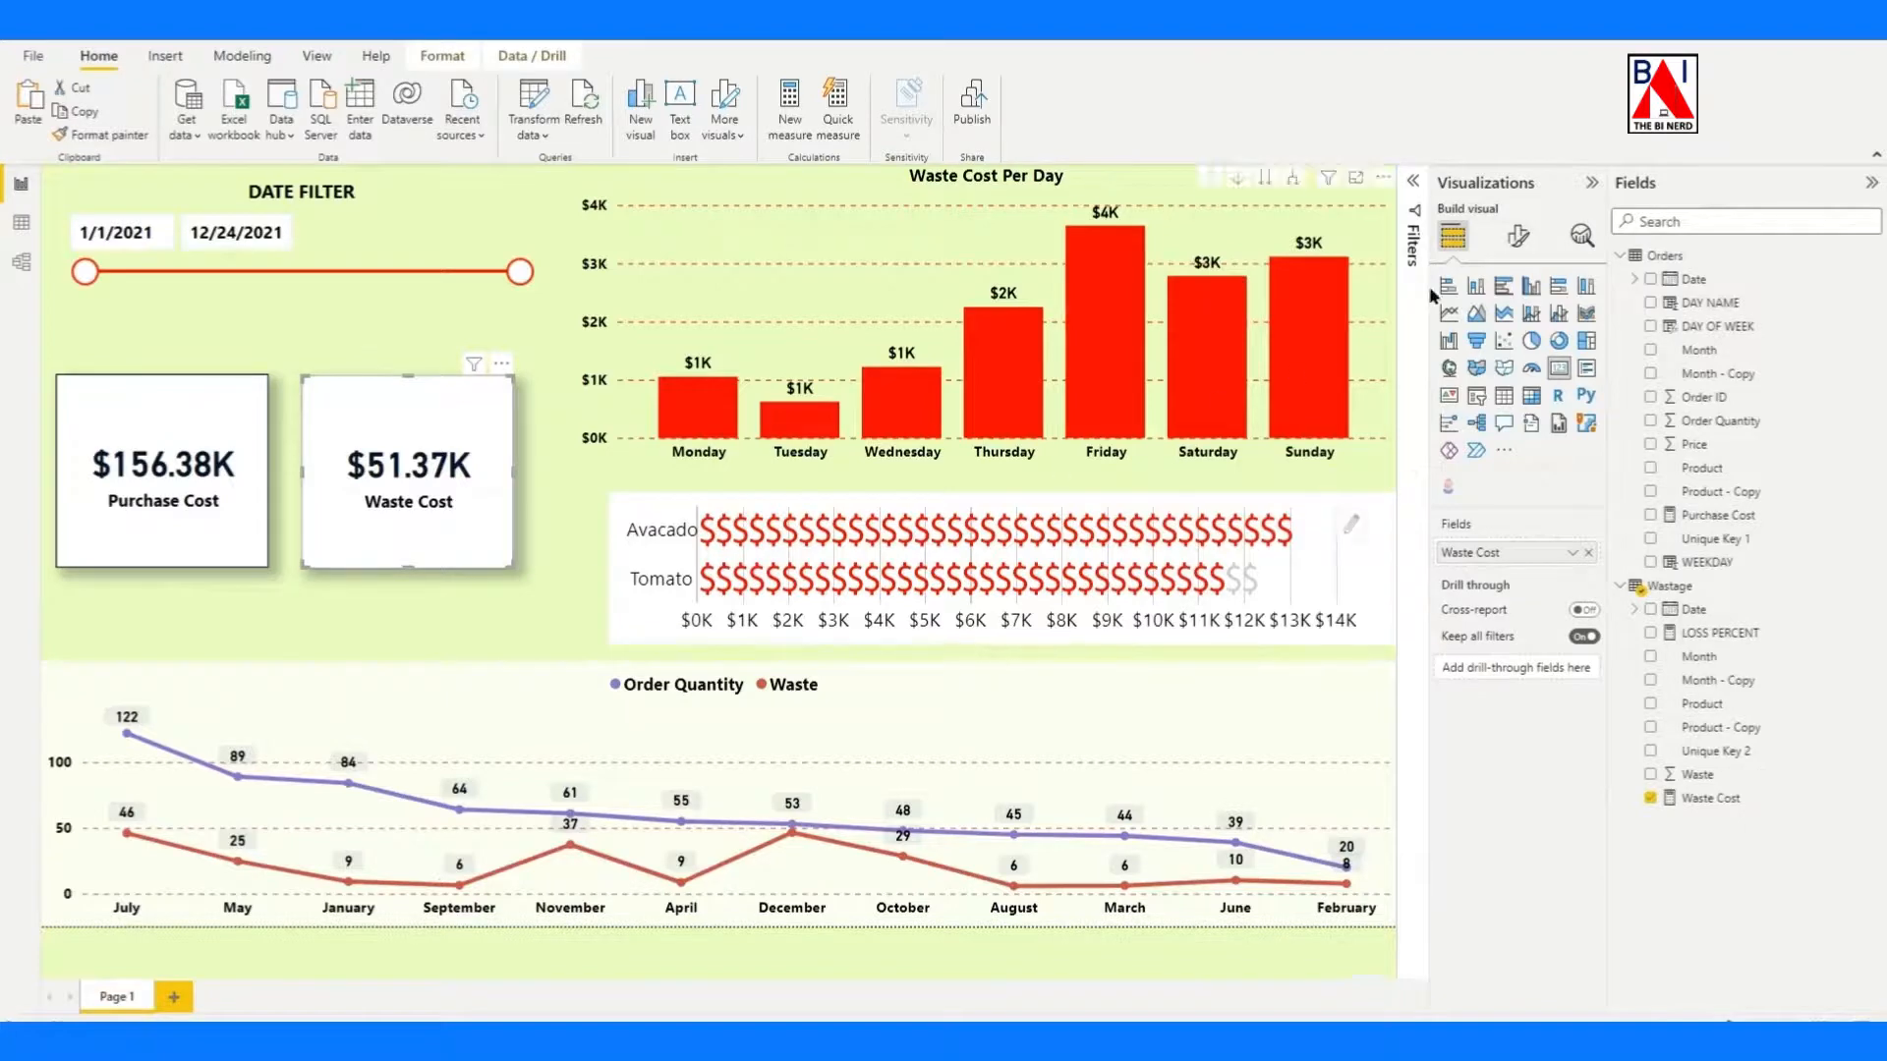
pyautogui.click(1526, 247)
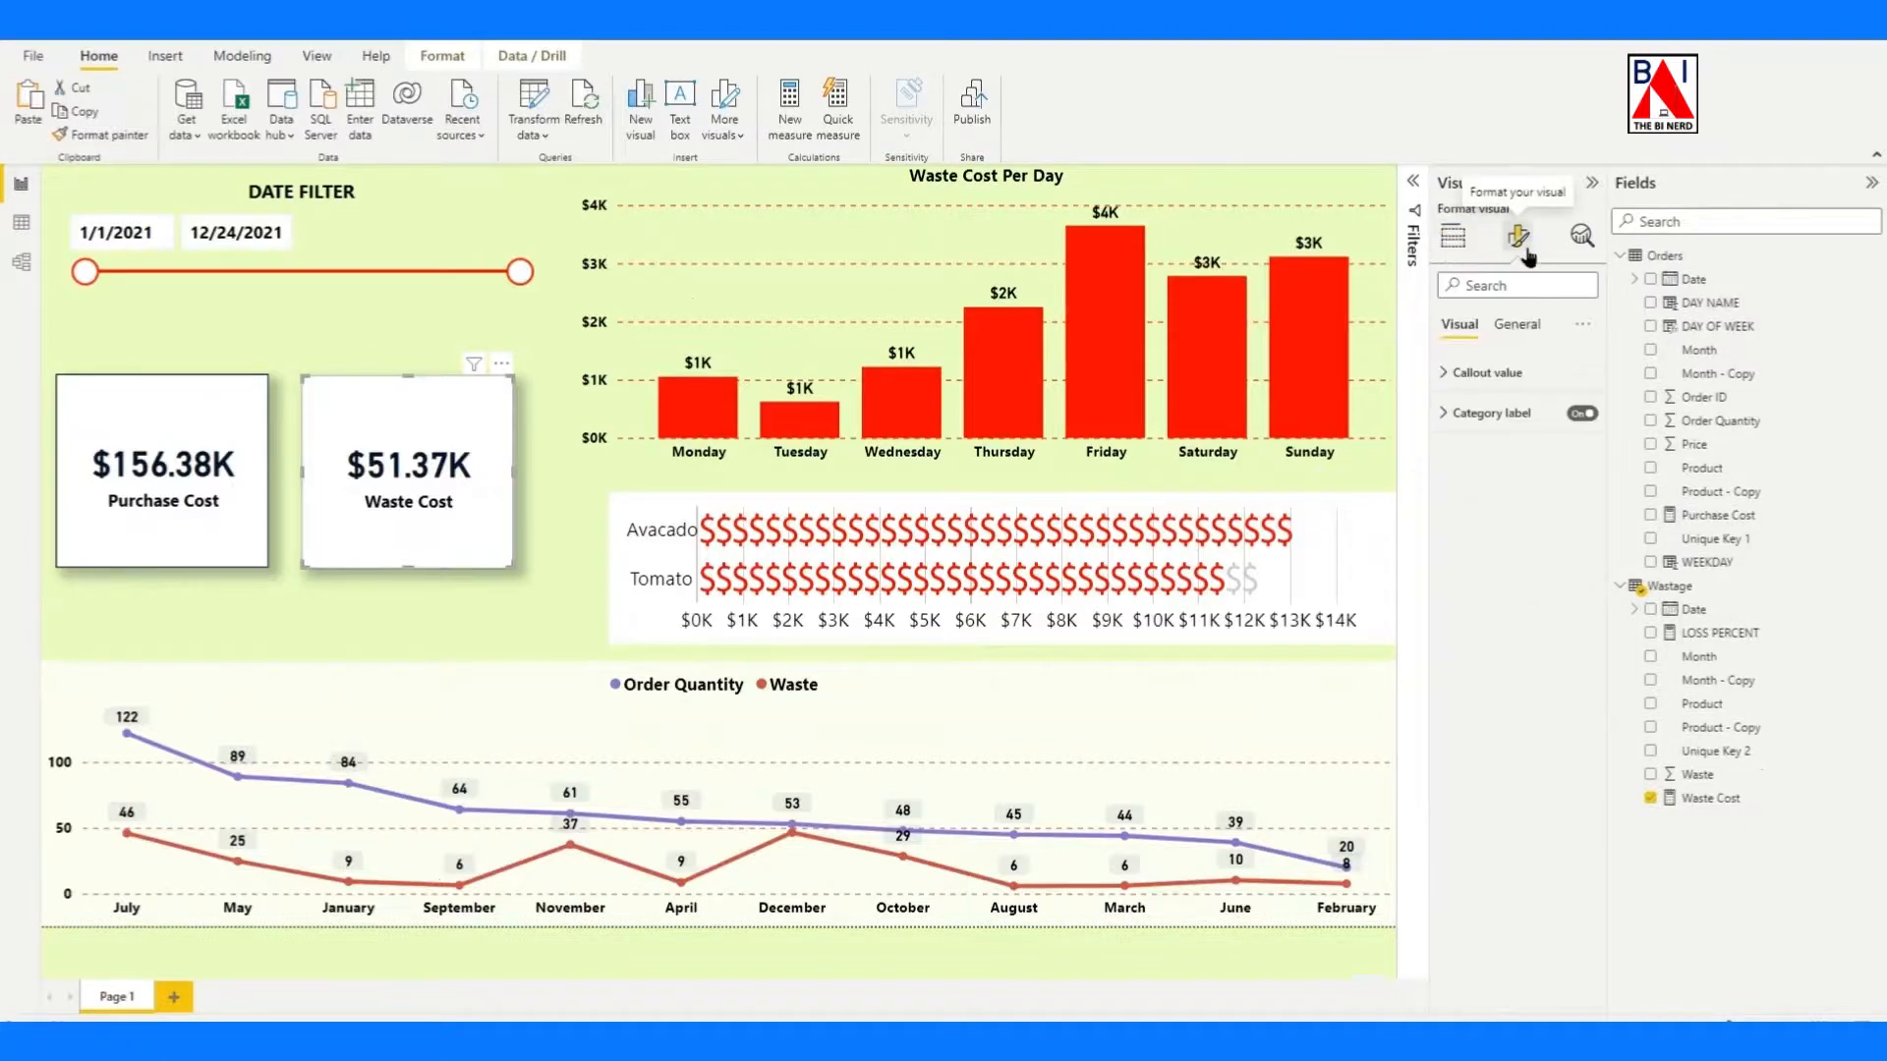
pyautogui.click(1517, 324)
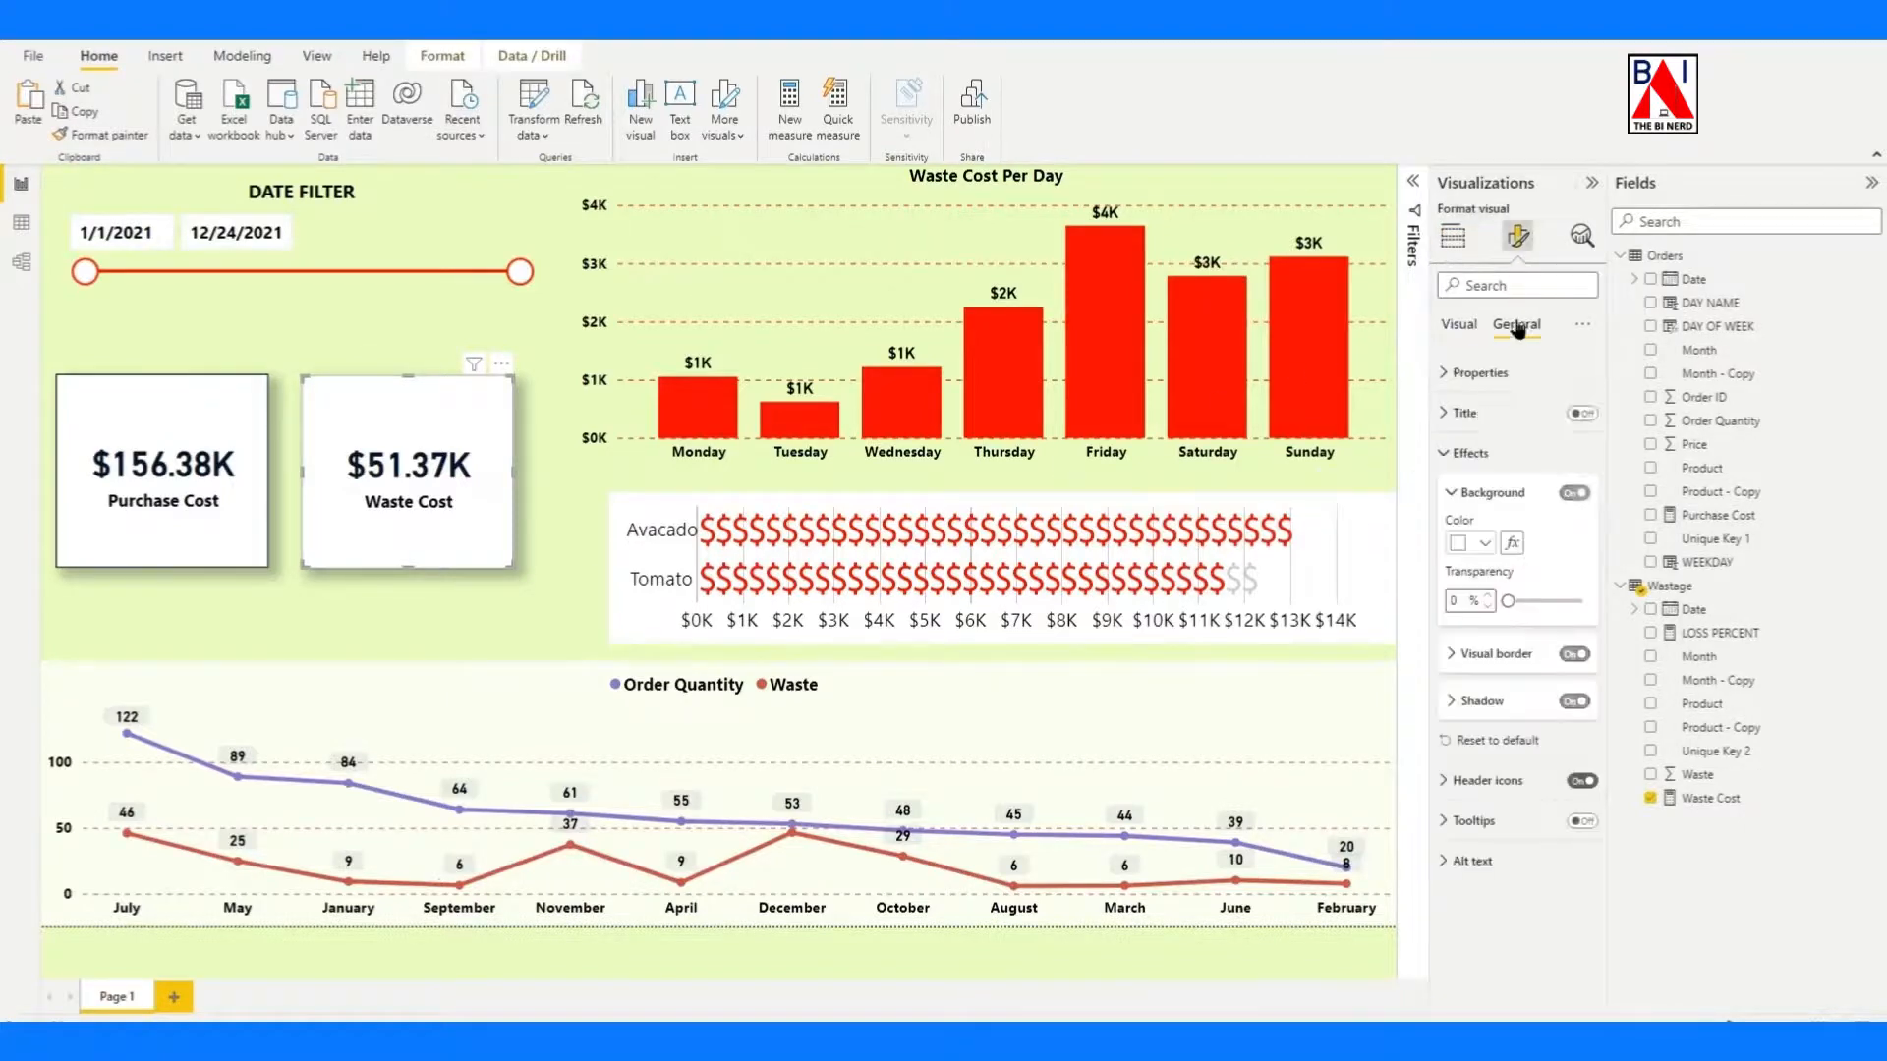
pyautogui.click(1512, 544)
pyautogui.click(744, 311)
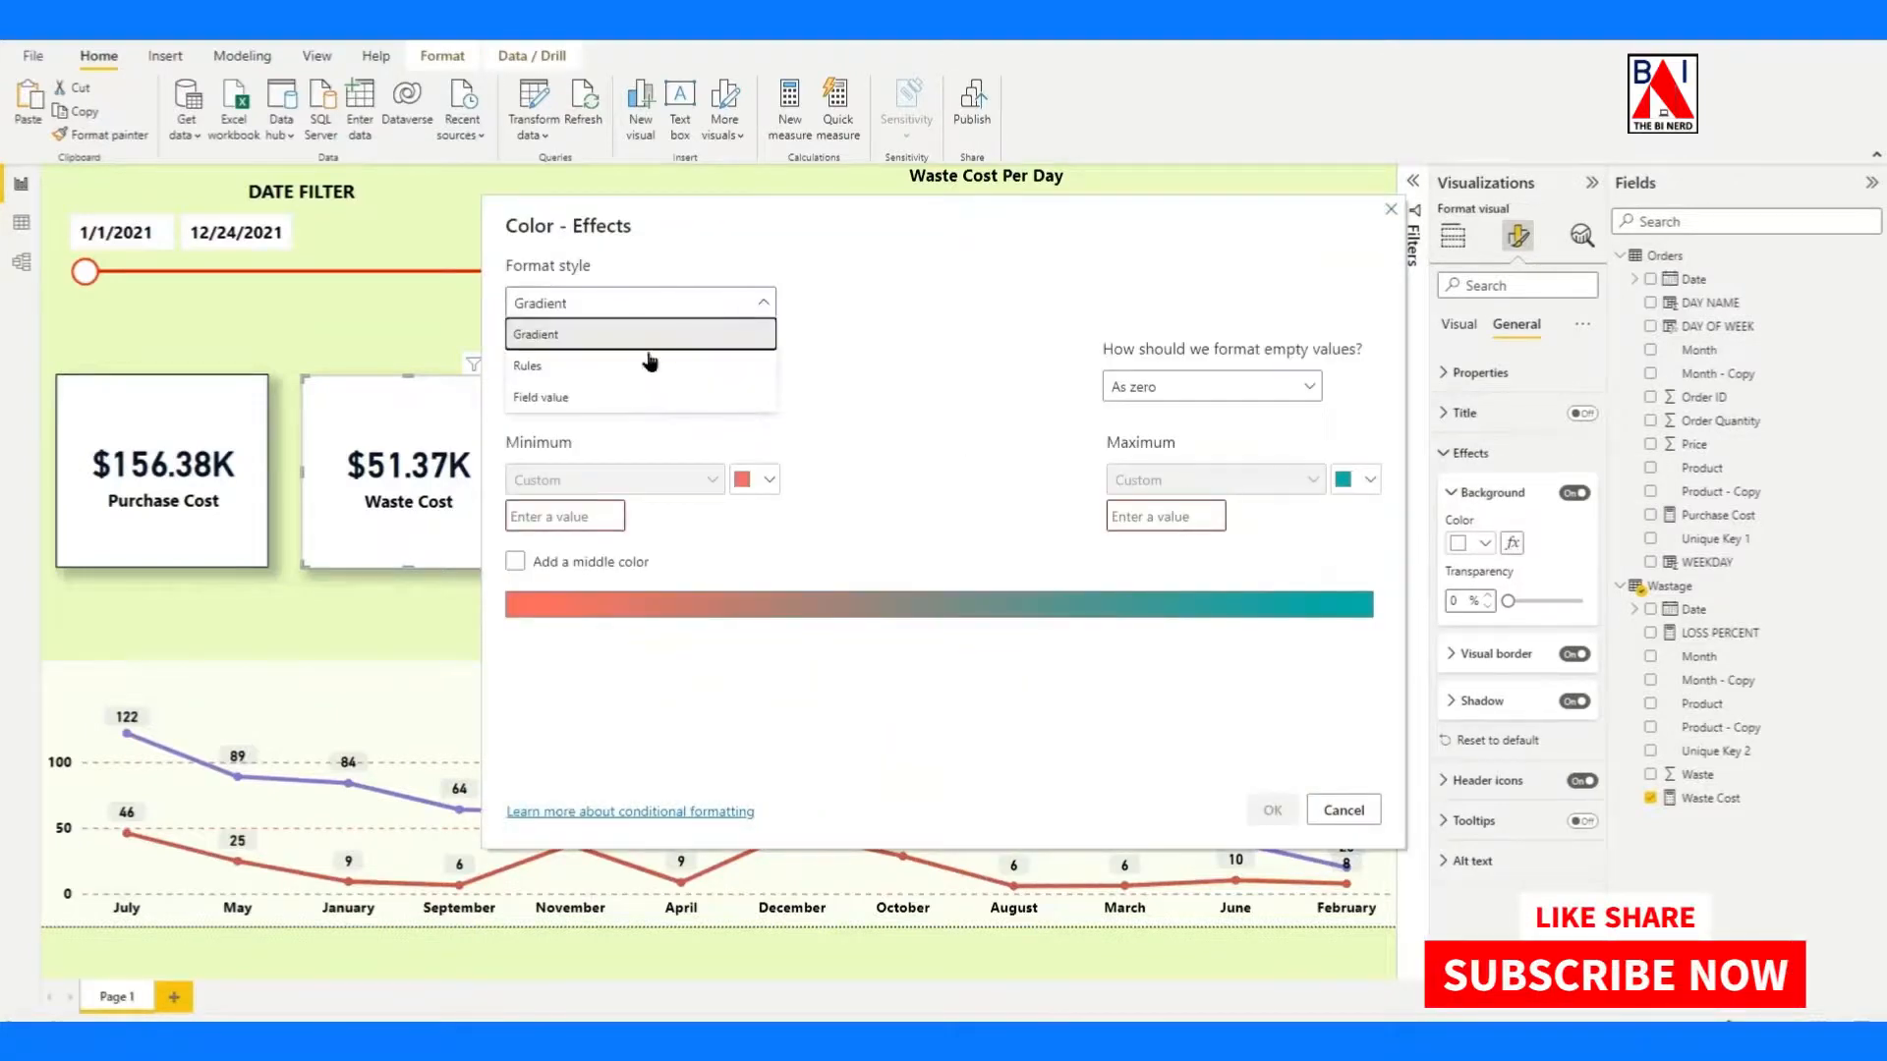
pyautogui.click(631, 365)
pyautogui.click(632, 398)
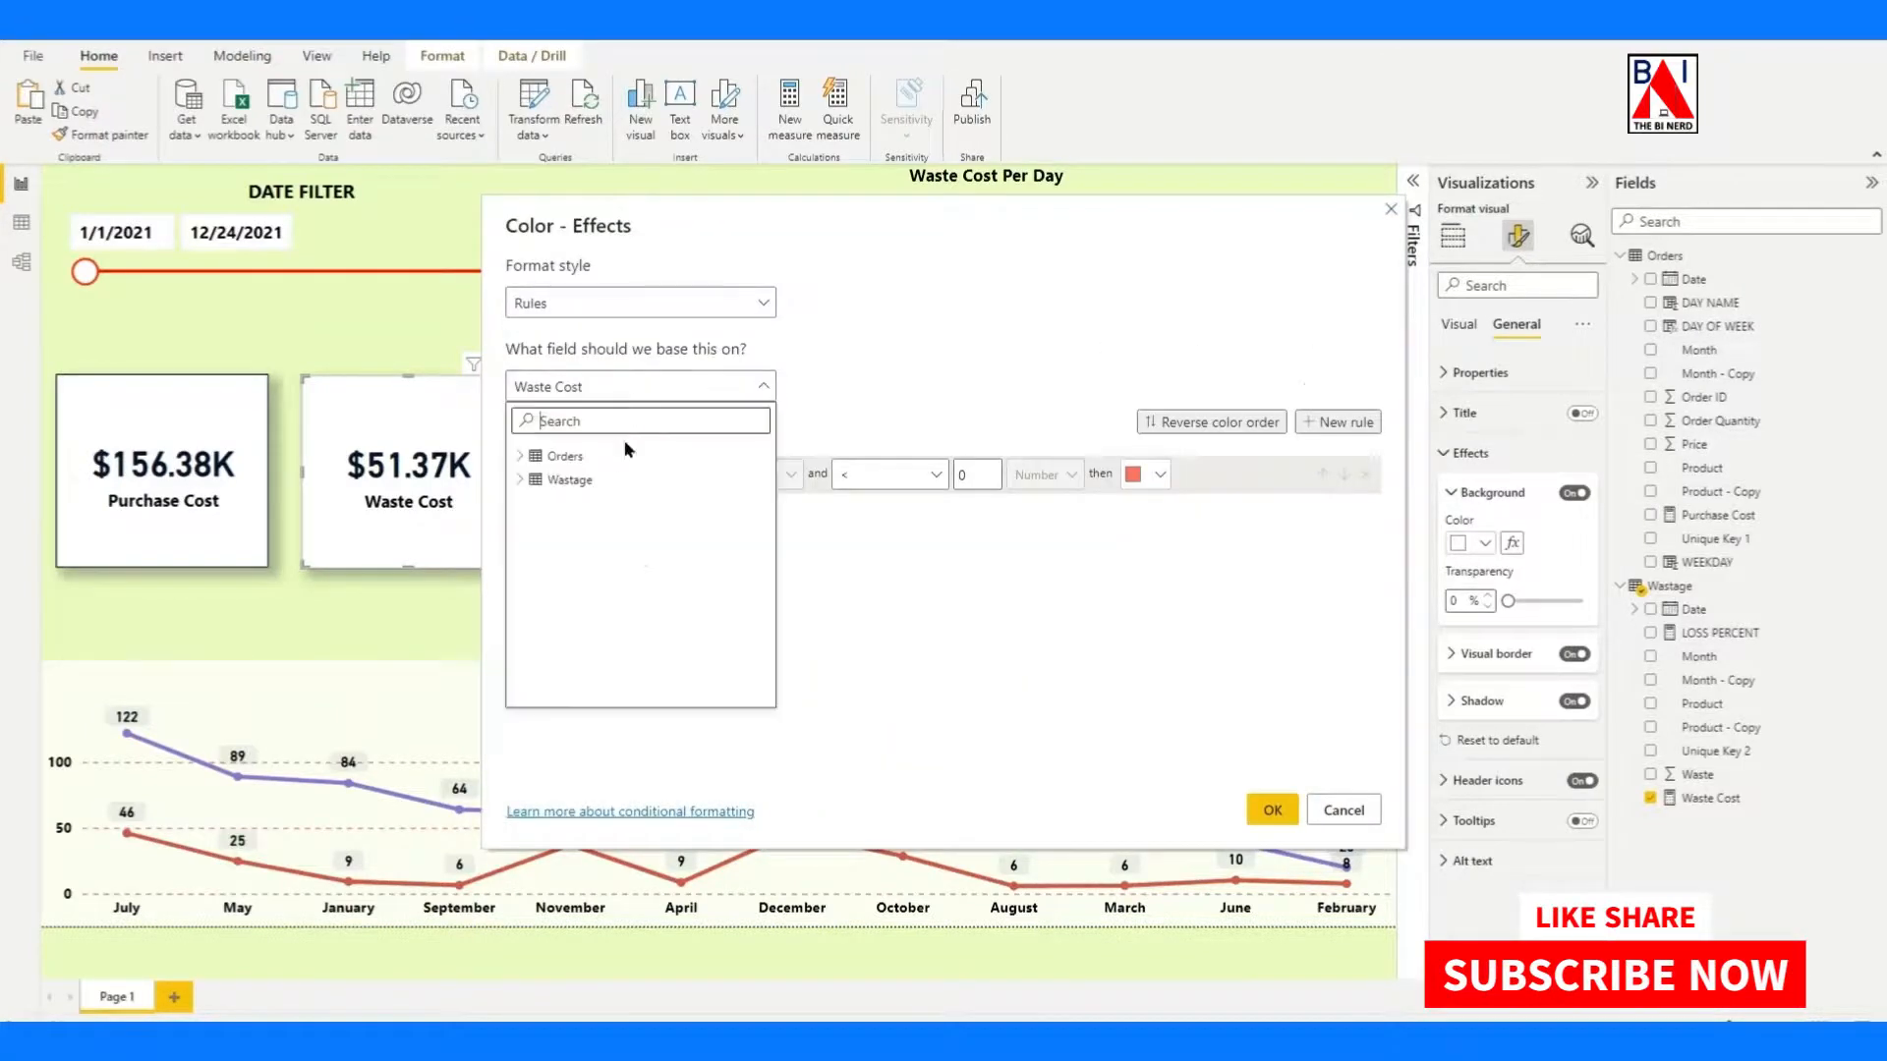
pyautogui.click(555, 480)
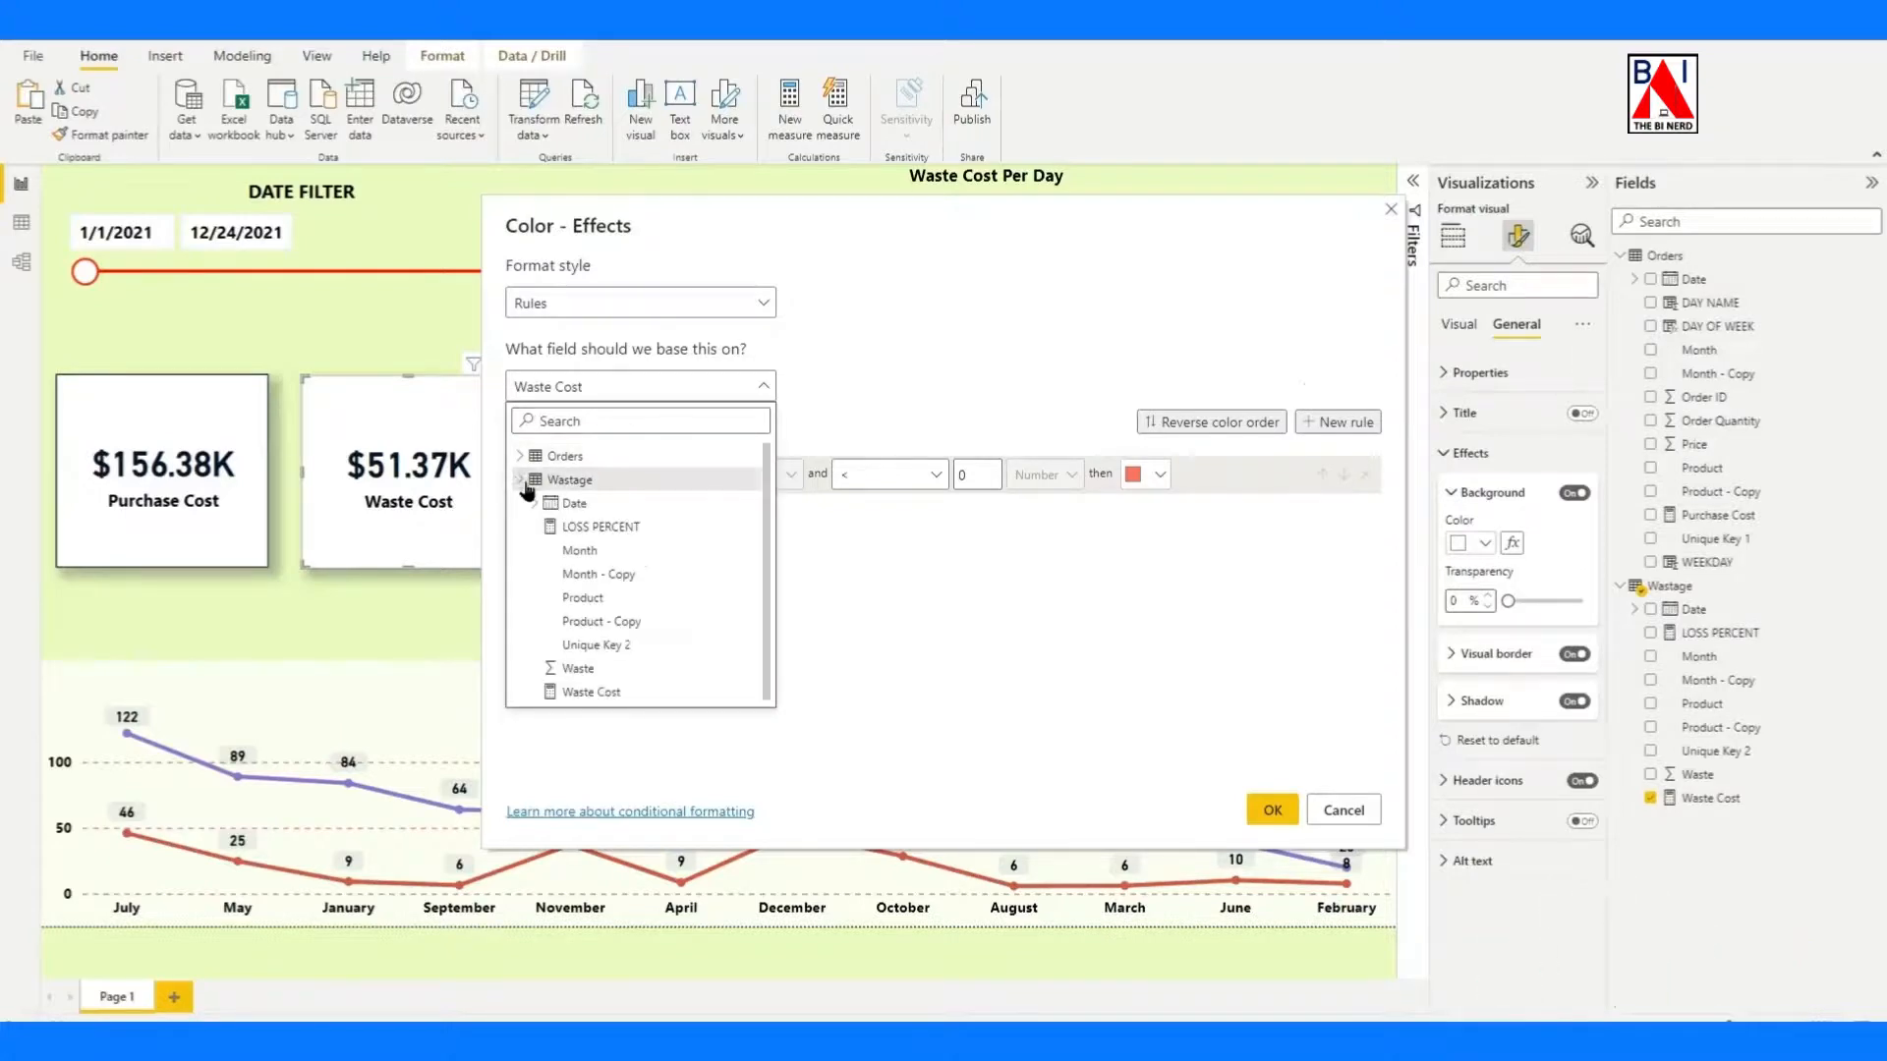
pyautogui.click(583, 531)
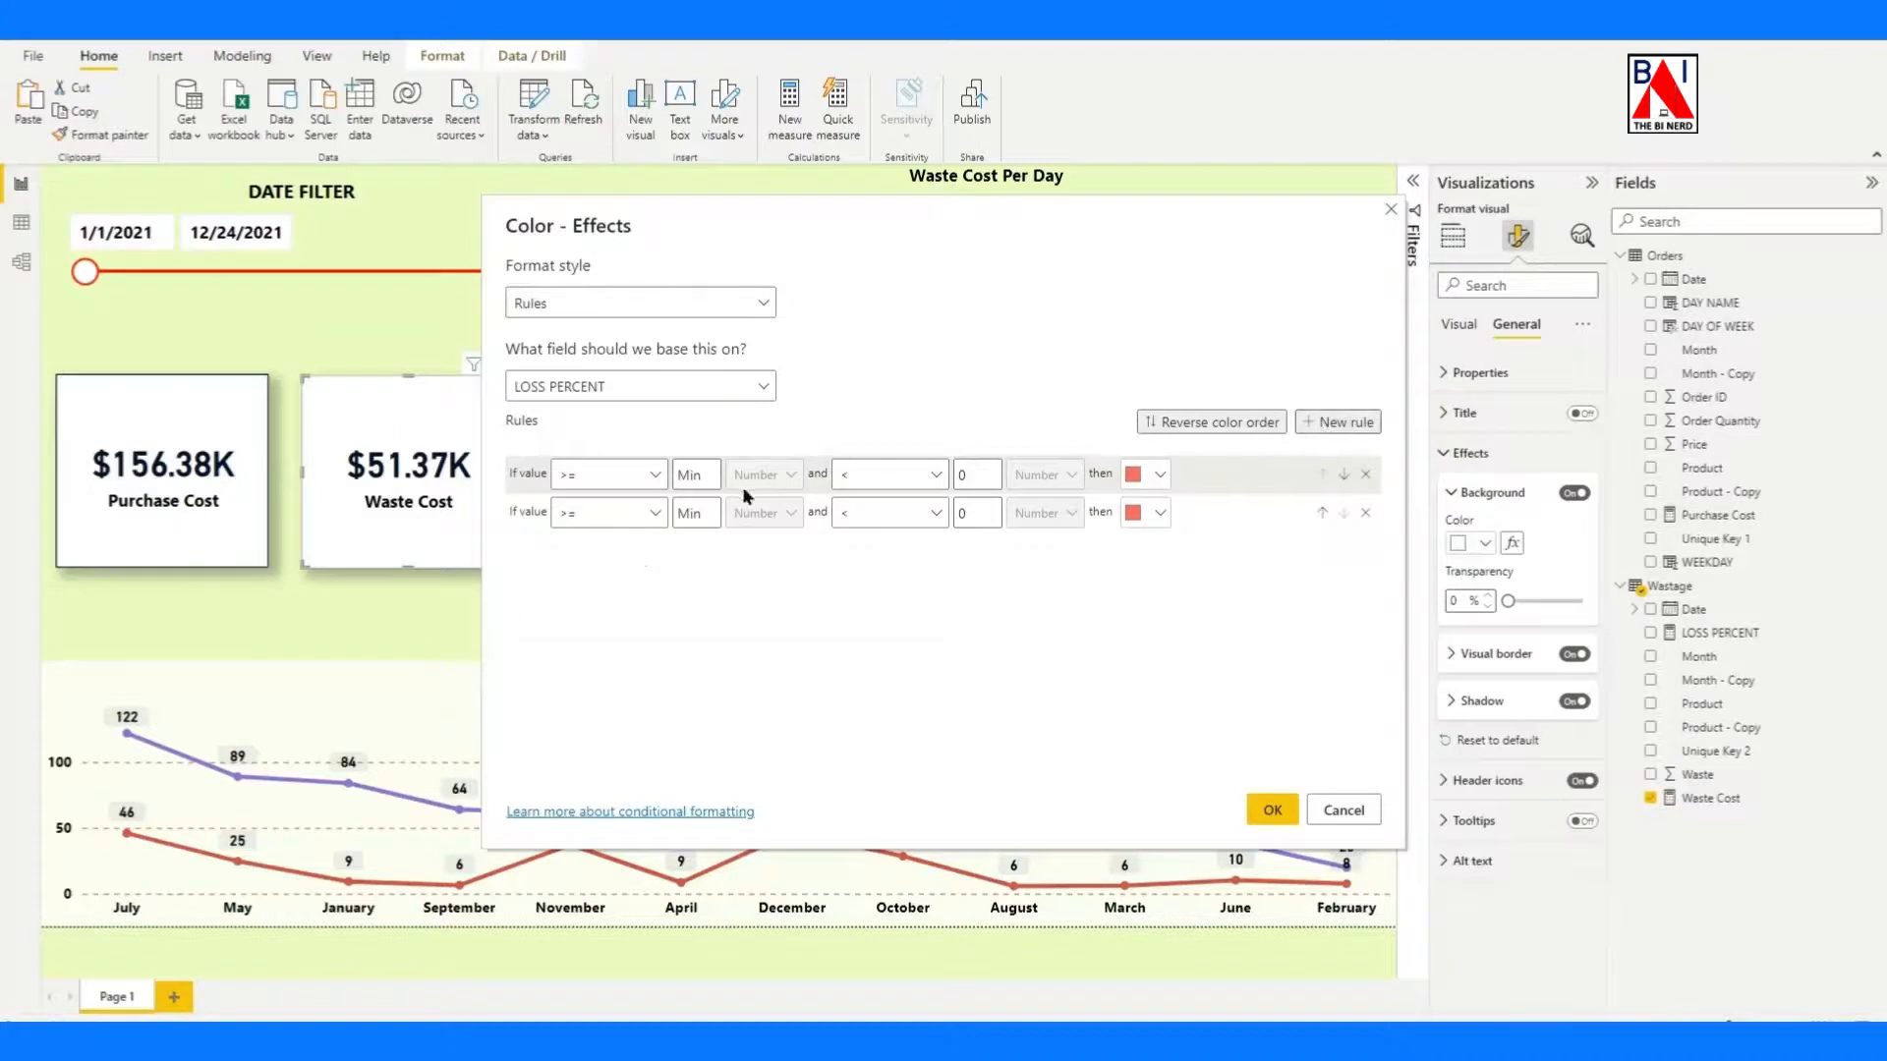
# Define the two background rules' ranges as 0 to below 0.2 and 0.2 to Max.
pyautogui.click(701, 481)
pyautogui.write('0')
pyautogui.press('BackSpace')
pyautogui.write('0.20.')
pyautogui.press('BackSpace')
# Assign a custom bright green color to the rule for values from 0 to below 0.2.
pyautogui.click(1159, 475)
pyautogui.click(1071, 784)
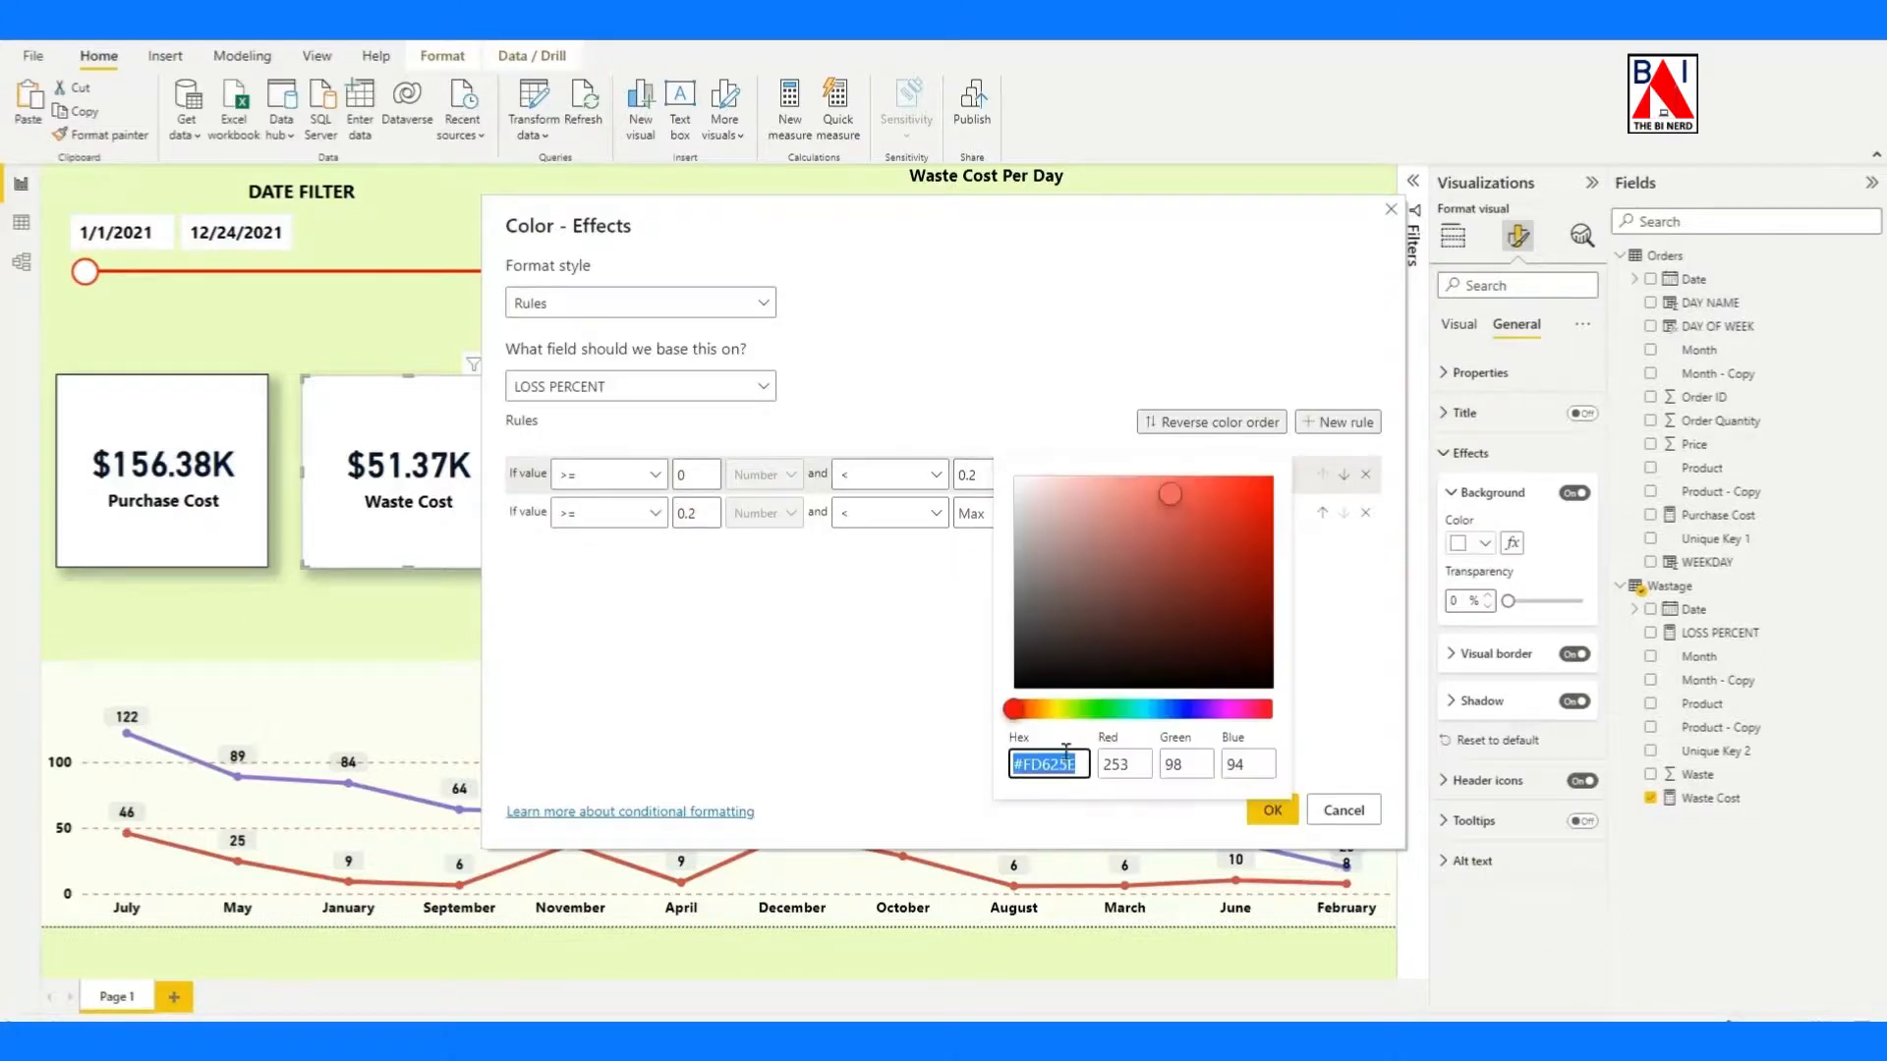
pyautogui.click(1074, 708)
pyautogui.click(1206, 533)
pyautogui.press('Return')
# Assign a custom bright red color to the rule for values from 0.2 upward and apply the conditional formatting.
pyautogui.click(1145, 513)
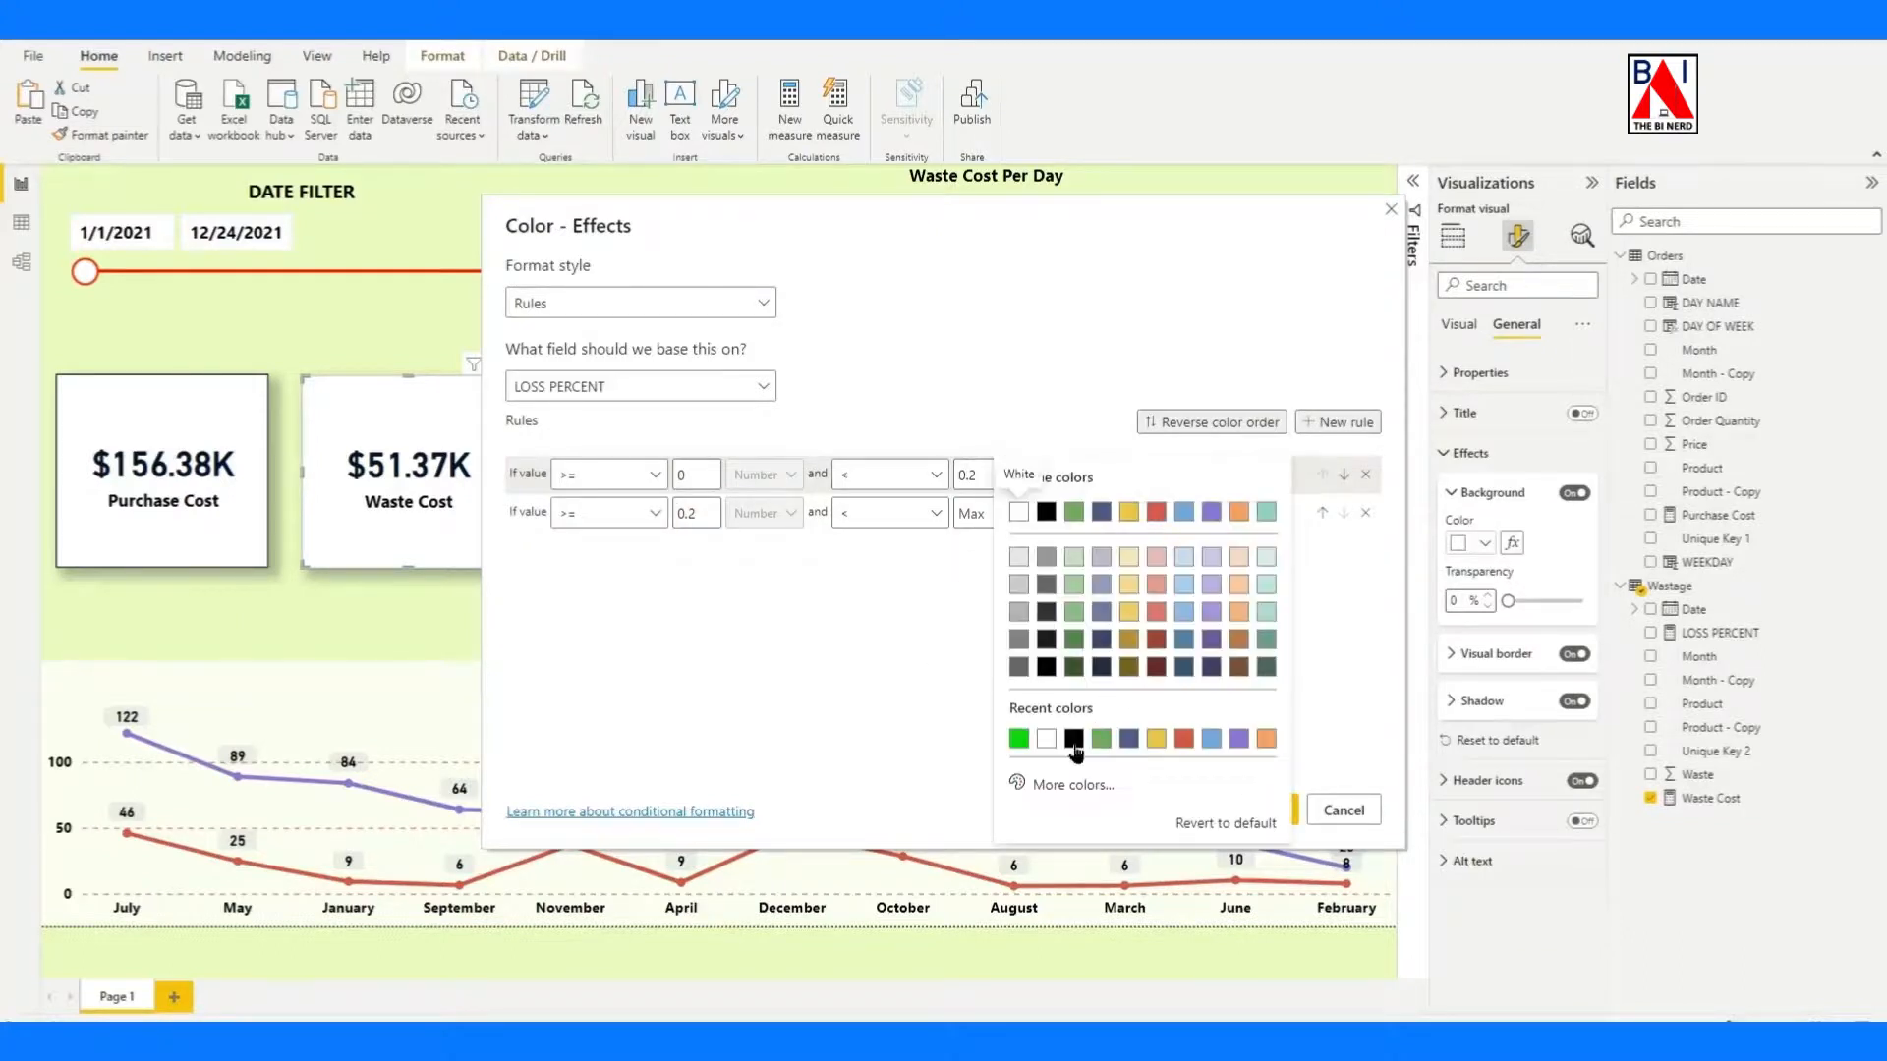
pyautogui.click(1061, 784)
pyautogui.click(1238, 496)
pyautogui.click(1265, 476)
pyautogui.click(794, 604)
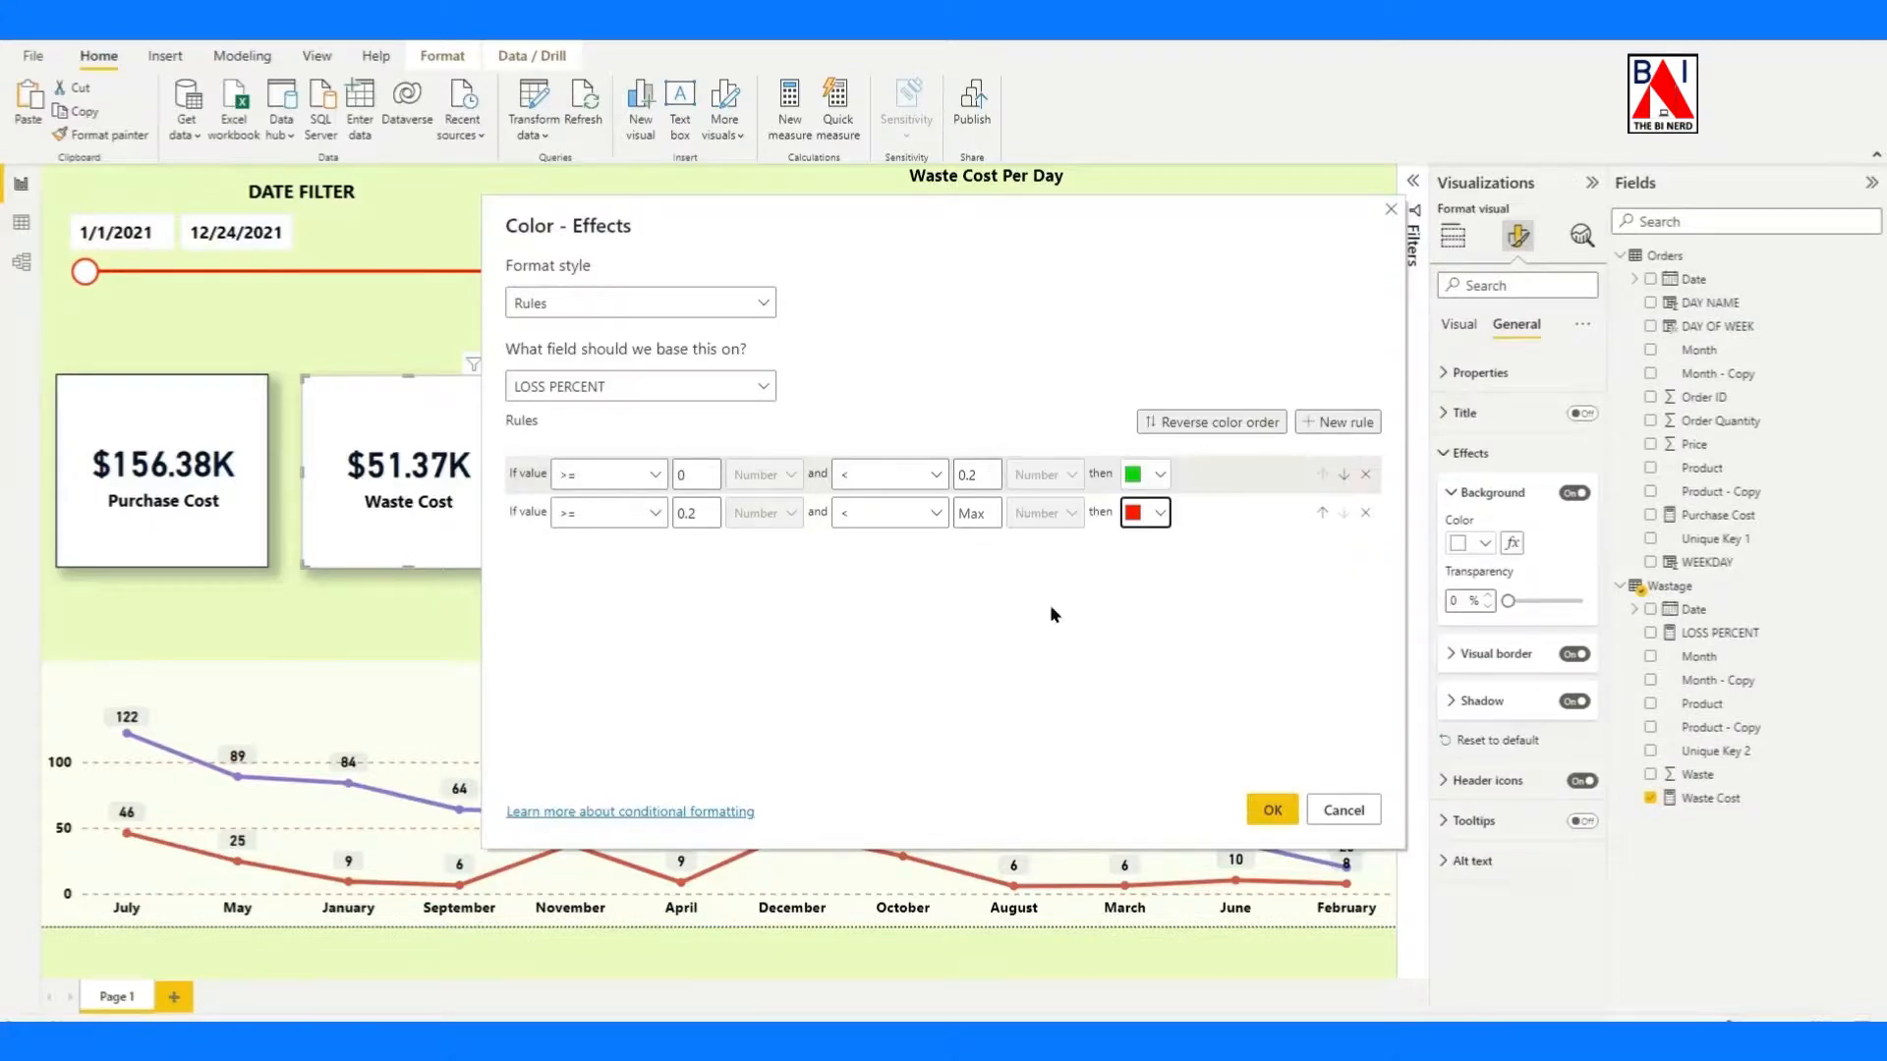
pyautogui.click(1272, 810)
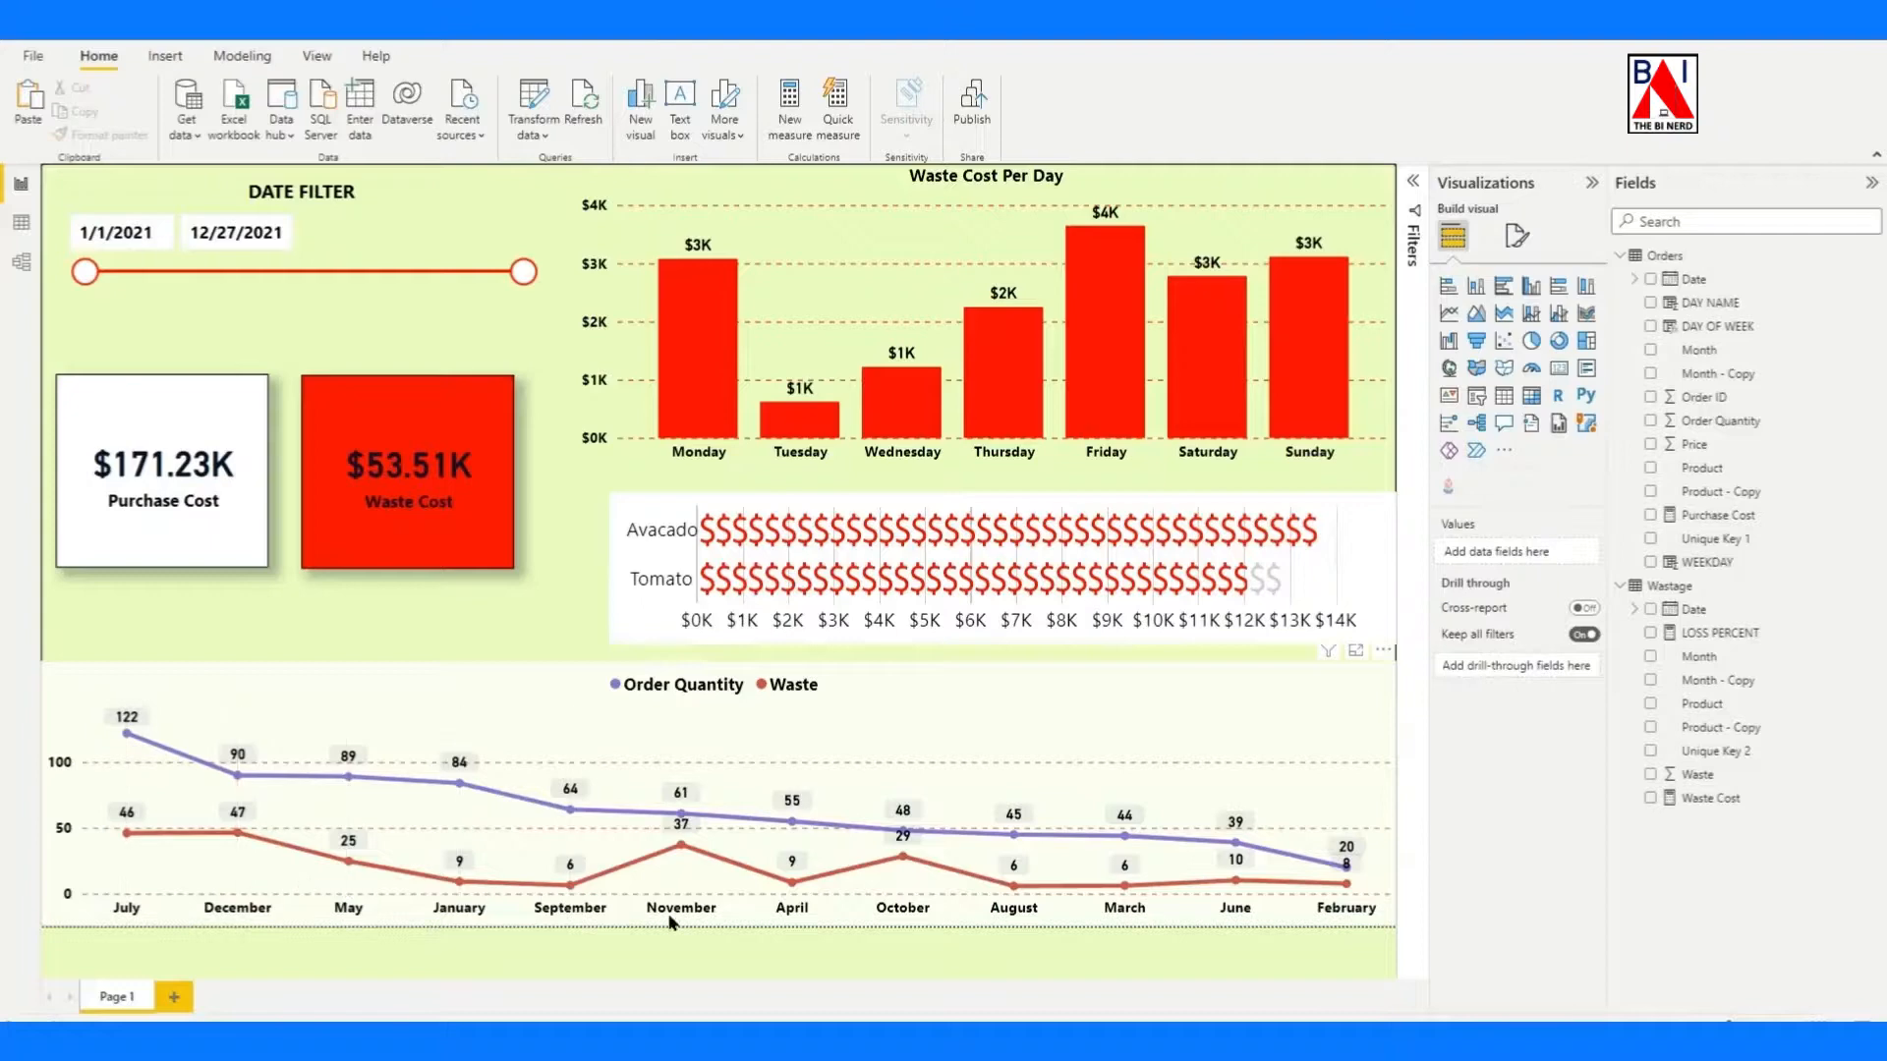
# Replace the line chart's x-axis field with the Wastage Date hierarchy and go down to the month level.
pyautogui.click(1093, 919)
pyautogui.click(1587, 545)
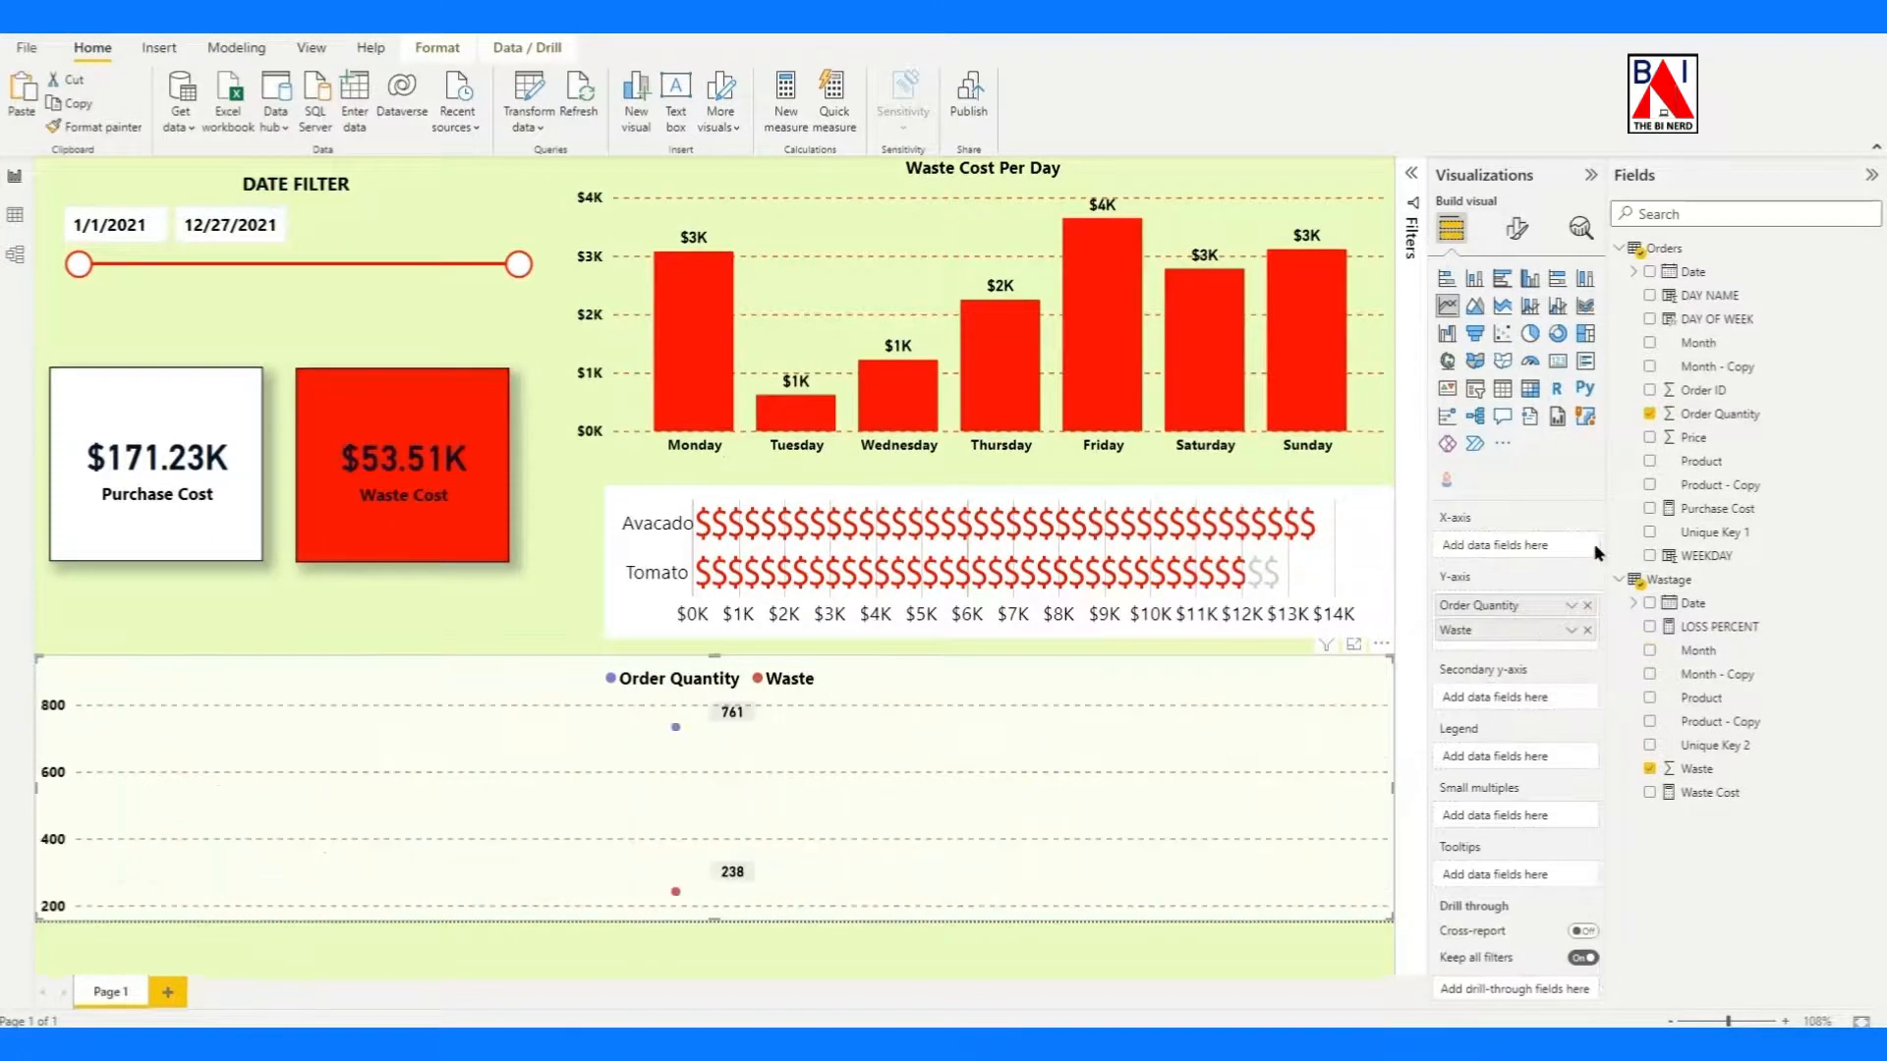
pyautogui.click(1651, 603)
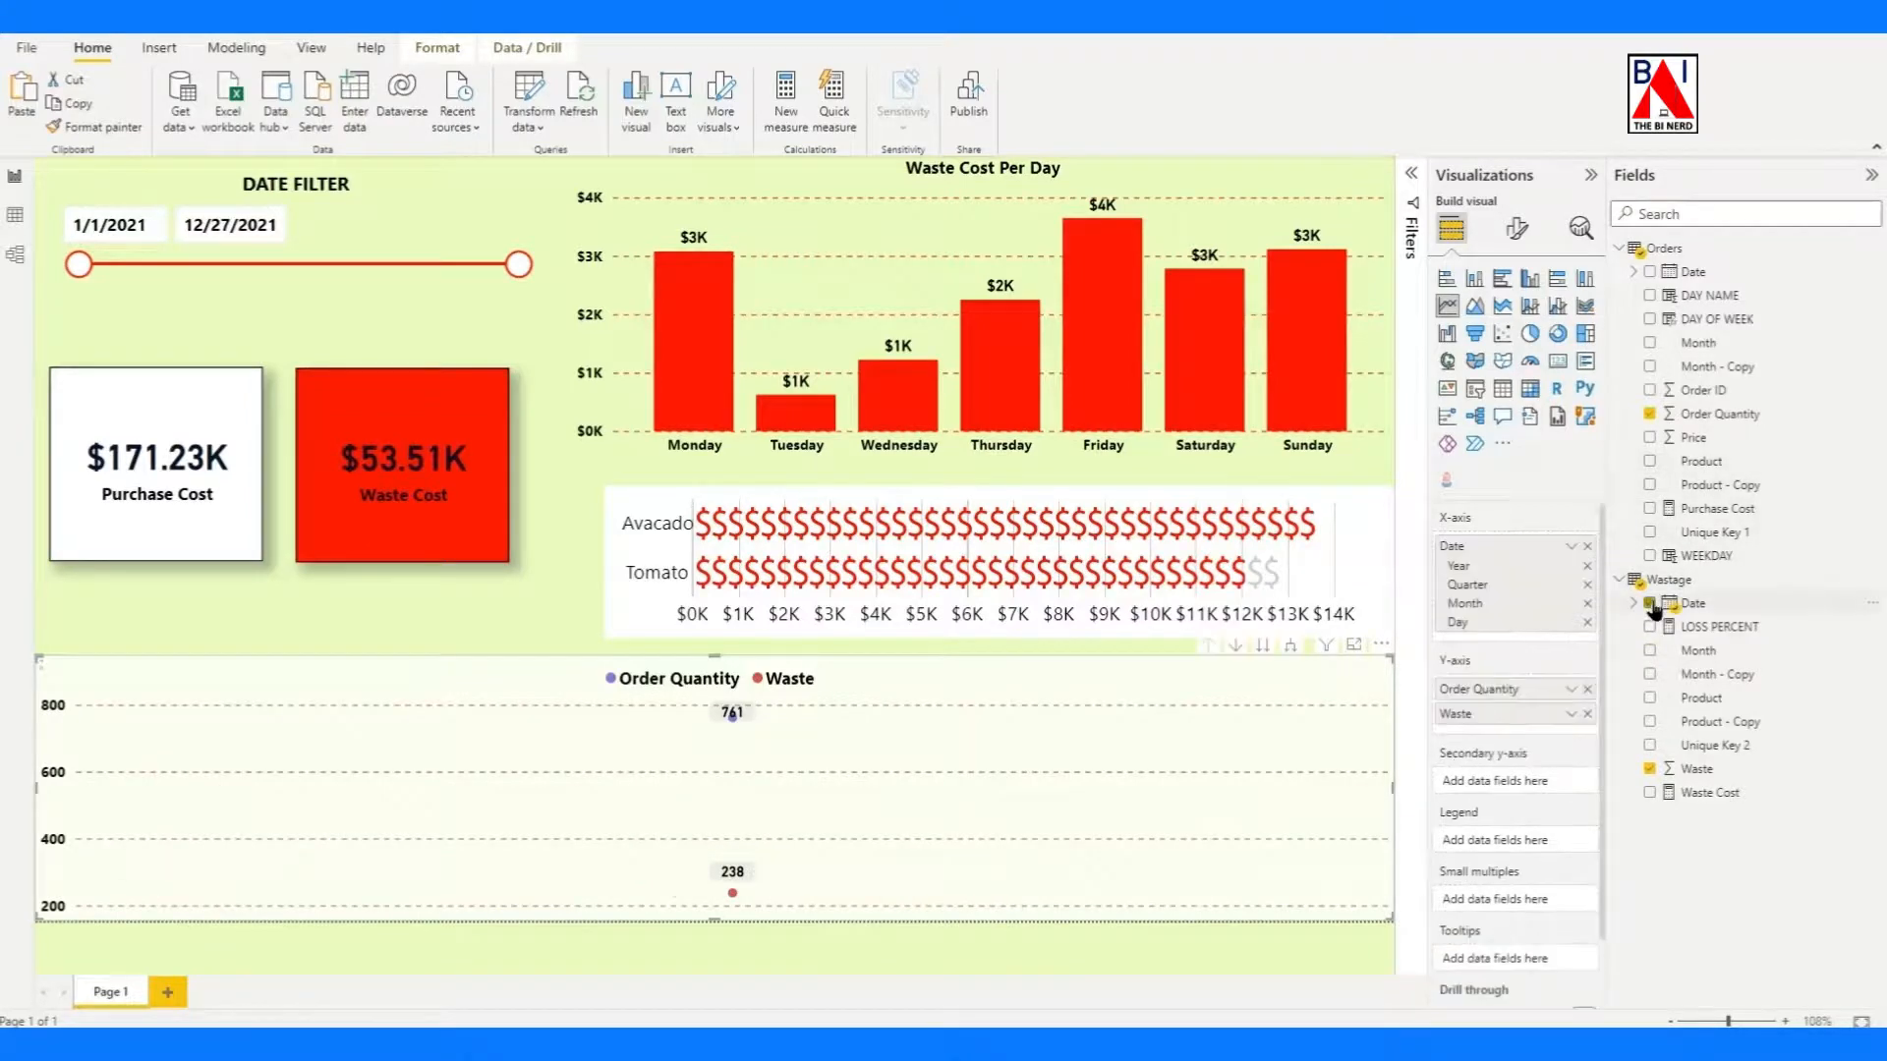
pyautogui.click(1263, 647)
pyautogui.click(1263, 646)
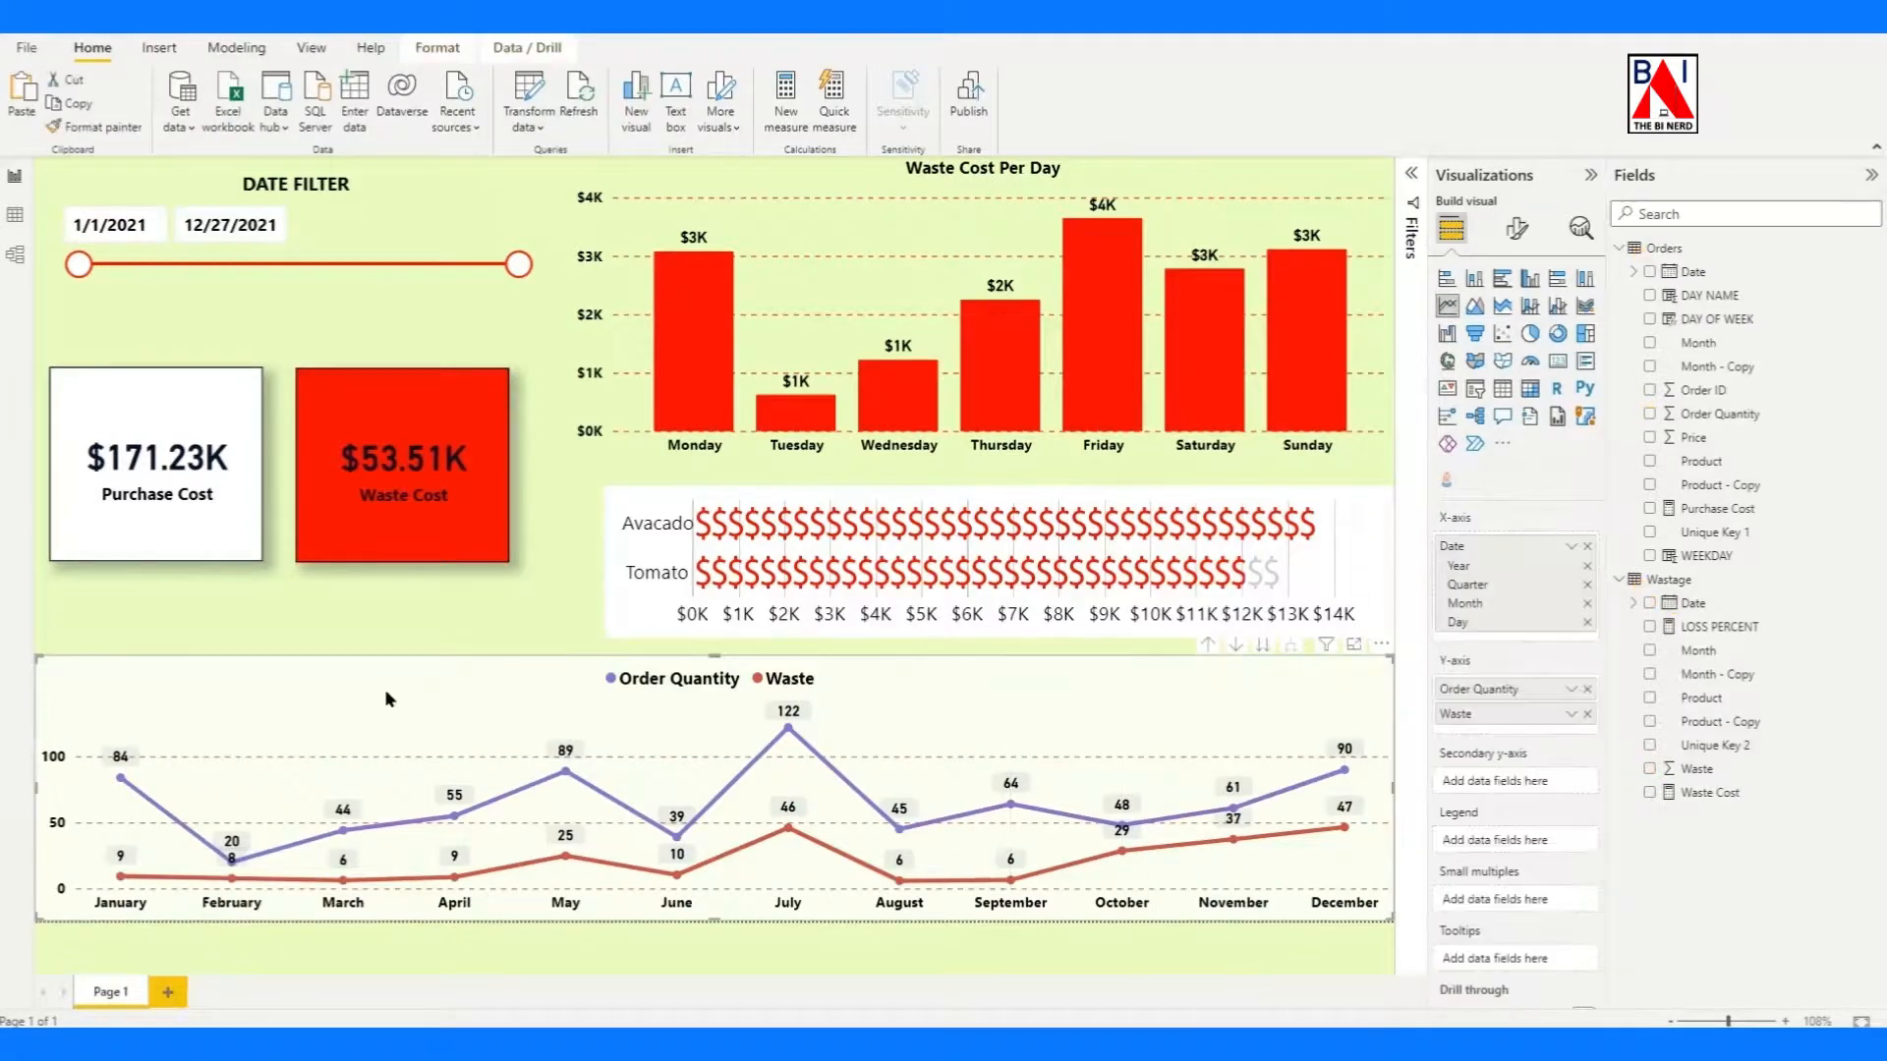
# Give the Order Quantity and Waste line chart a red visual border with rounded corners.
pyautogui.click(1518, 228)
pyautogui.click(1453, 447)
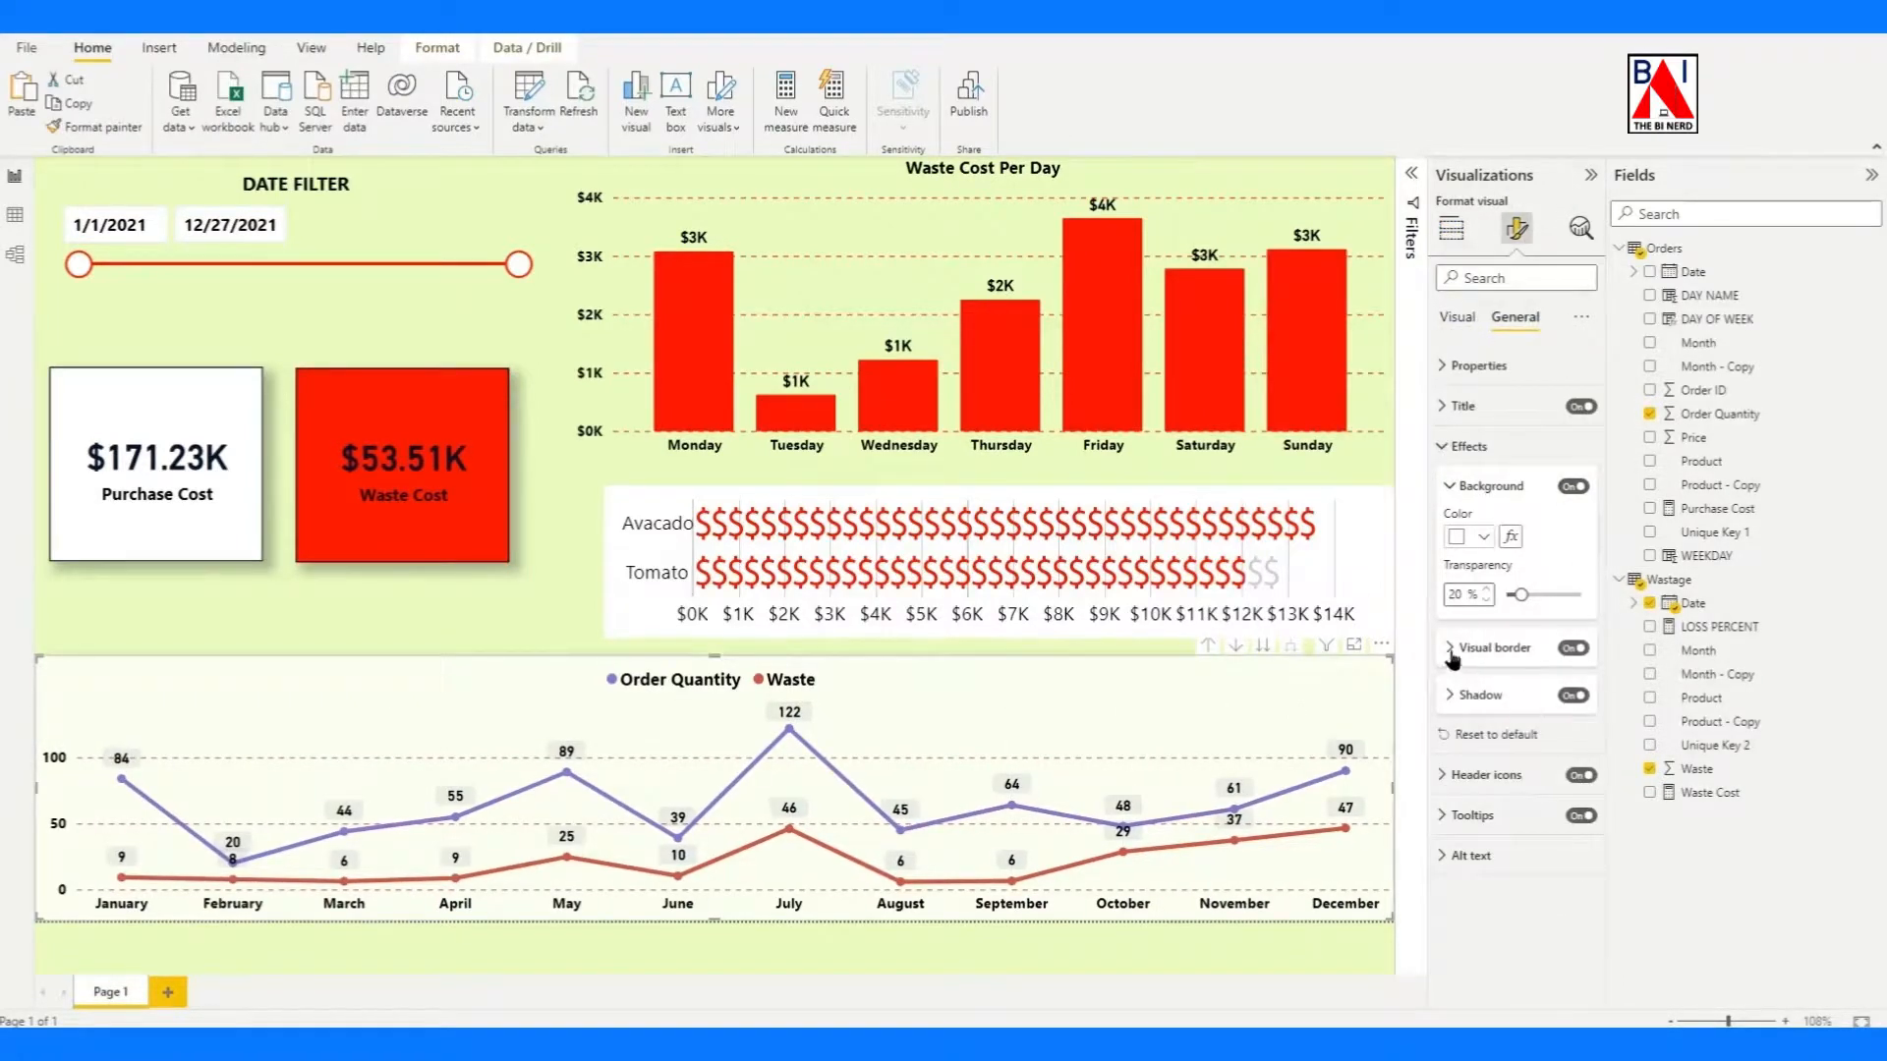
pyautogui.click(1499, 648)
pyautogui.click(1503, 652)
pyautogui.click(1499, 648)
pyautogui.click(1484, 699)
pyautogui.click(1456, 629)
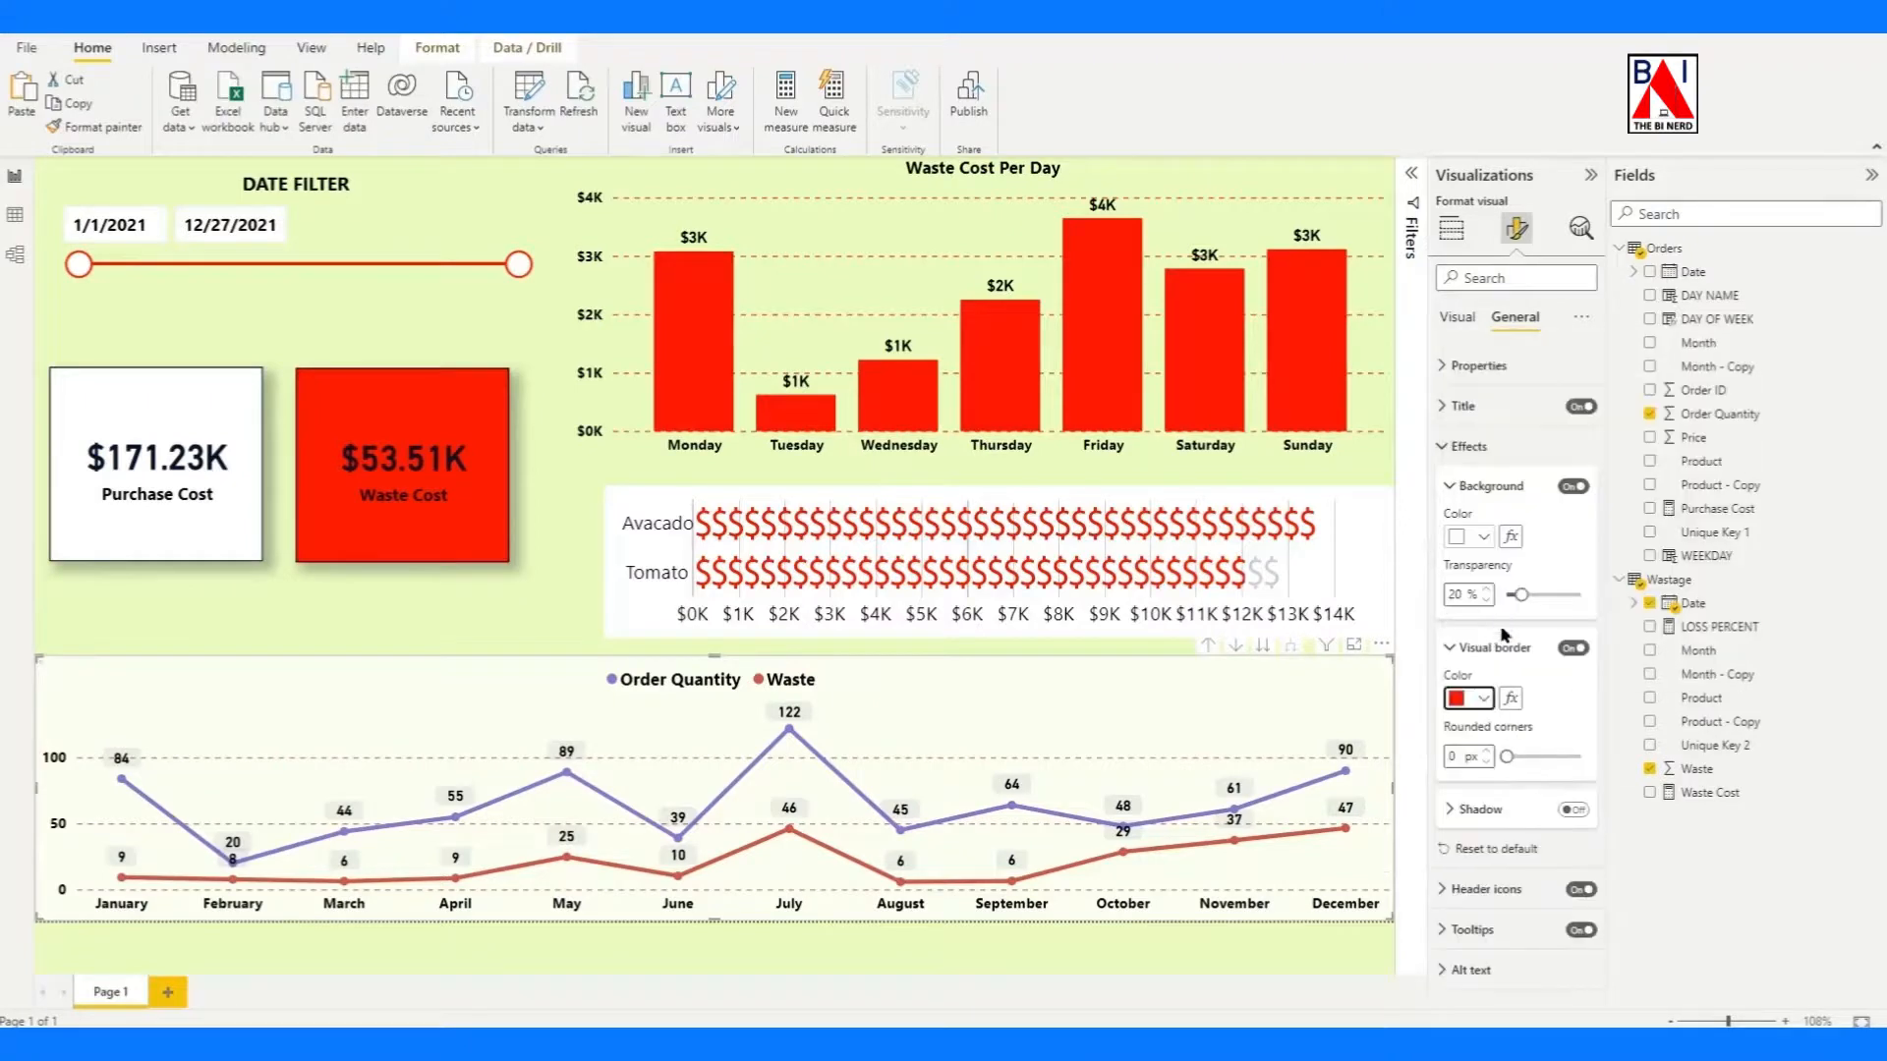
pyautogui.moveTo(1511, 758); pyautogui.dragTo(1556, 757)
# Add red visual borders with rounded corners to the product infographic, the Waste Cost Per Day chart and the date slicer.
pyautogui.click(1362, 599)
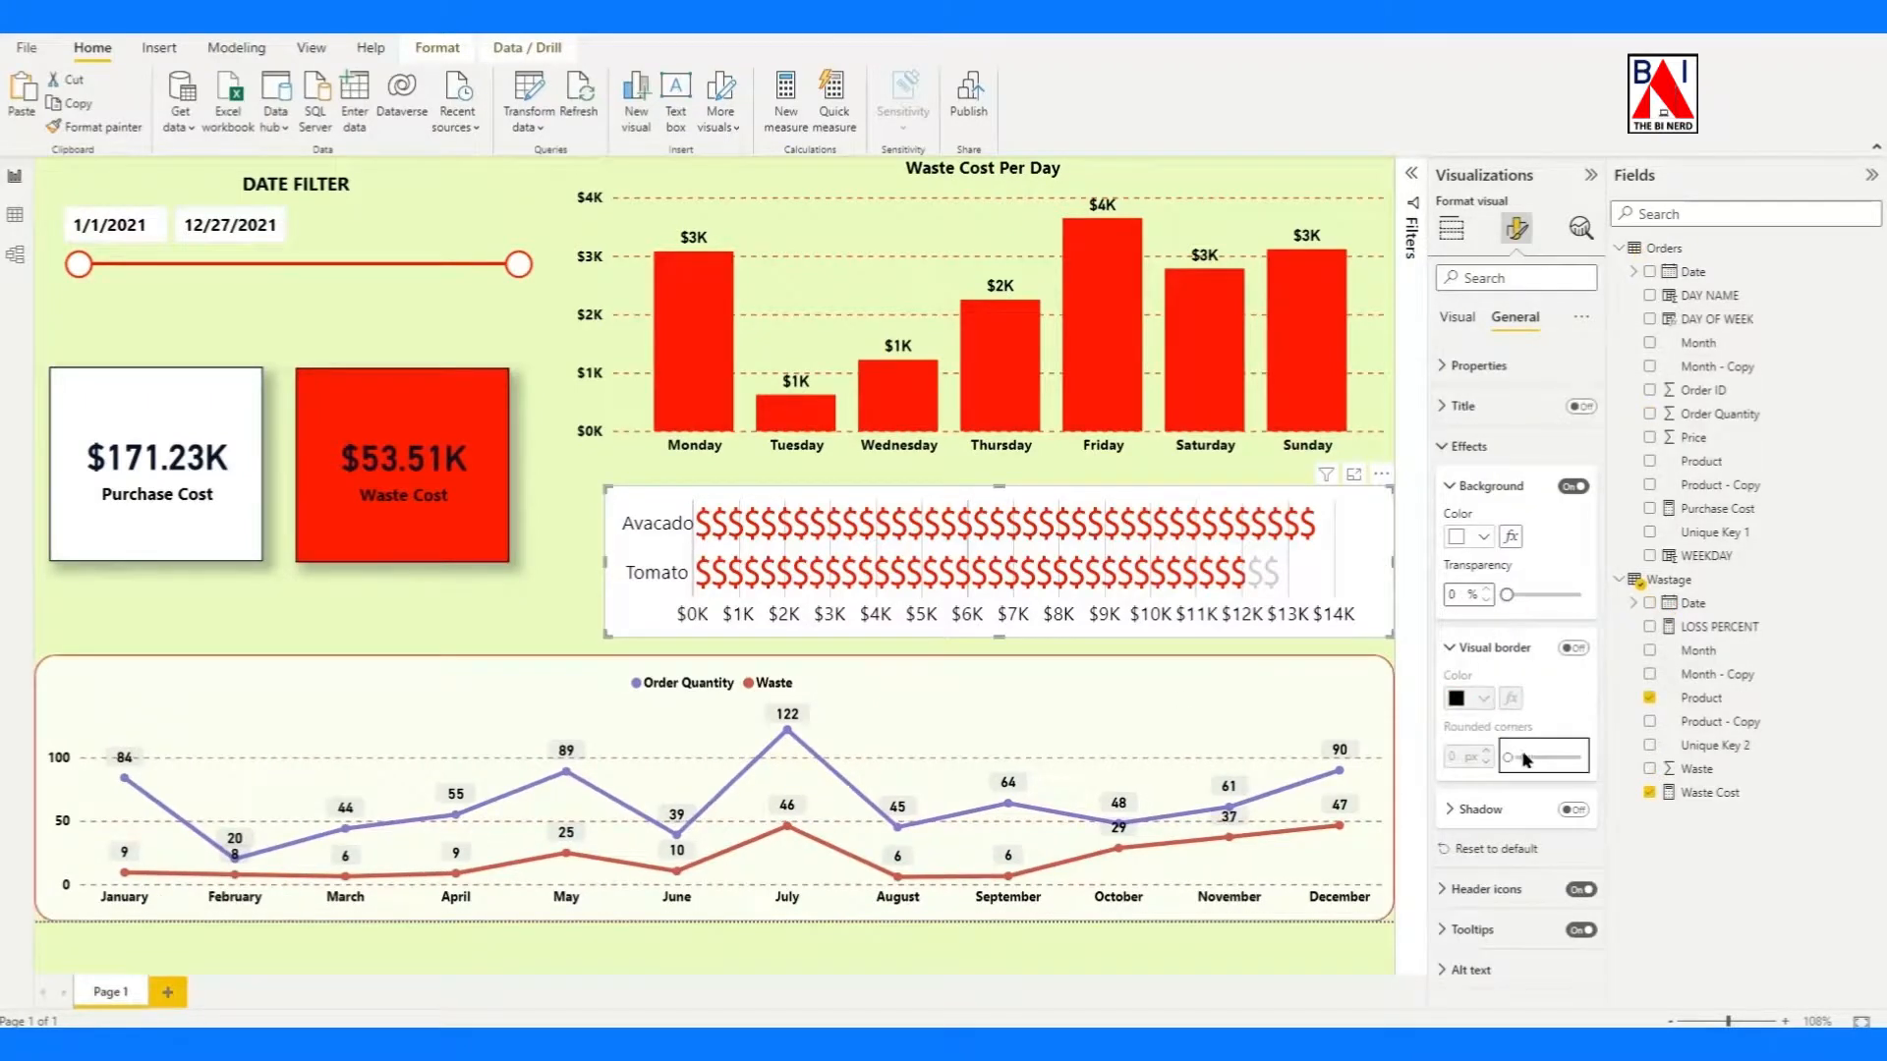
pyautogui.click(1573, 647)
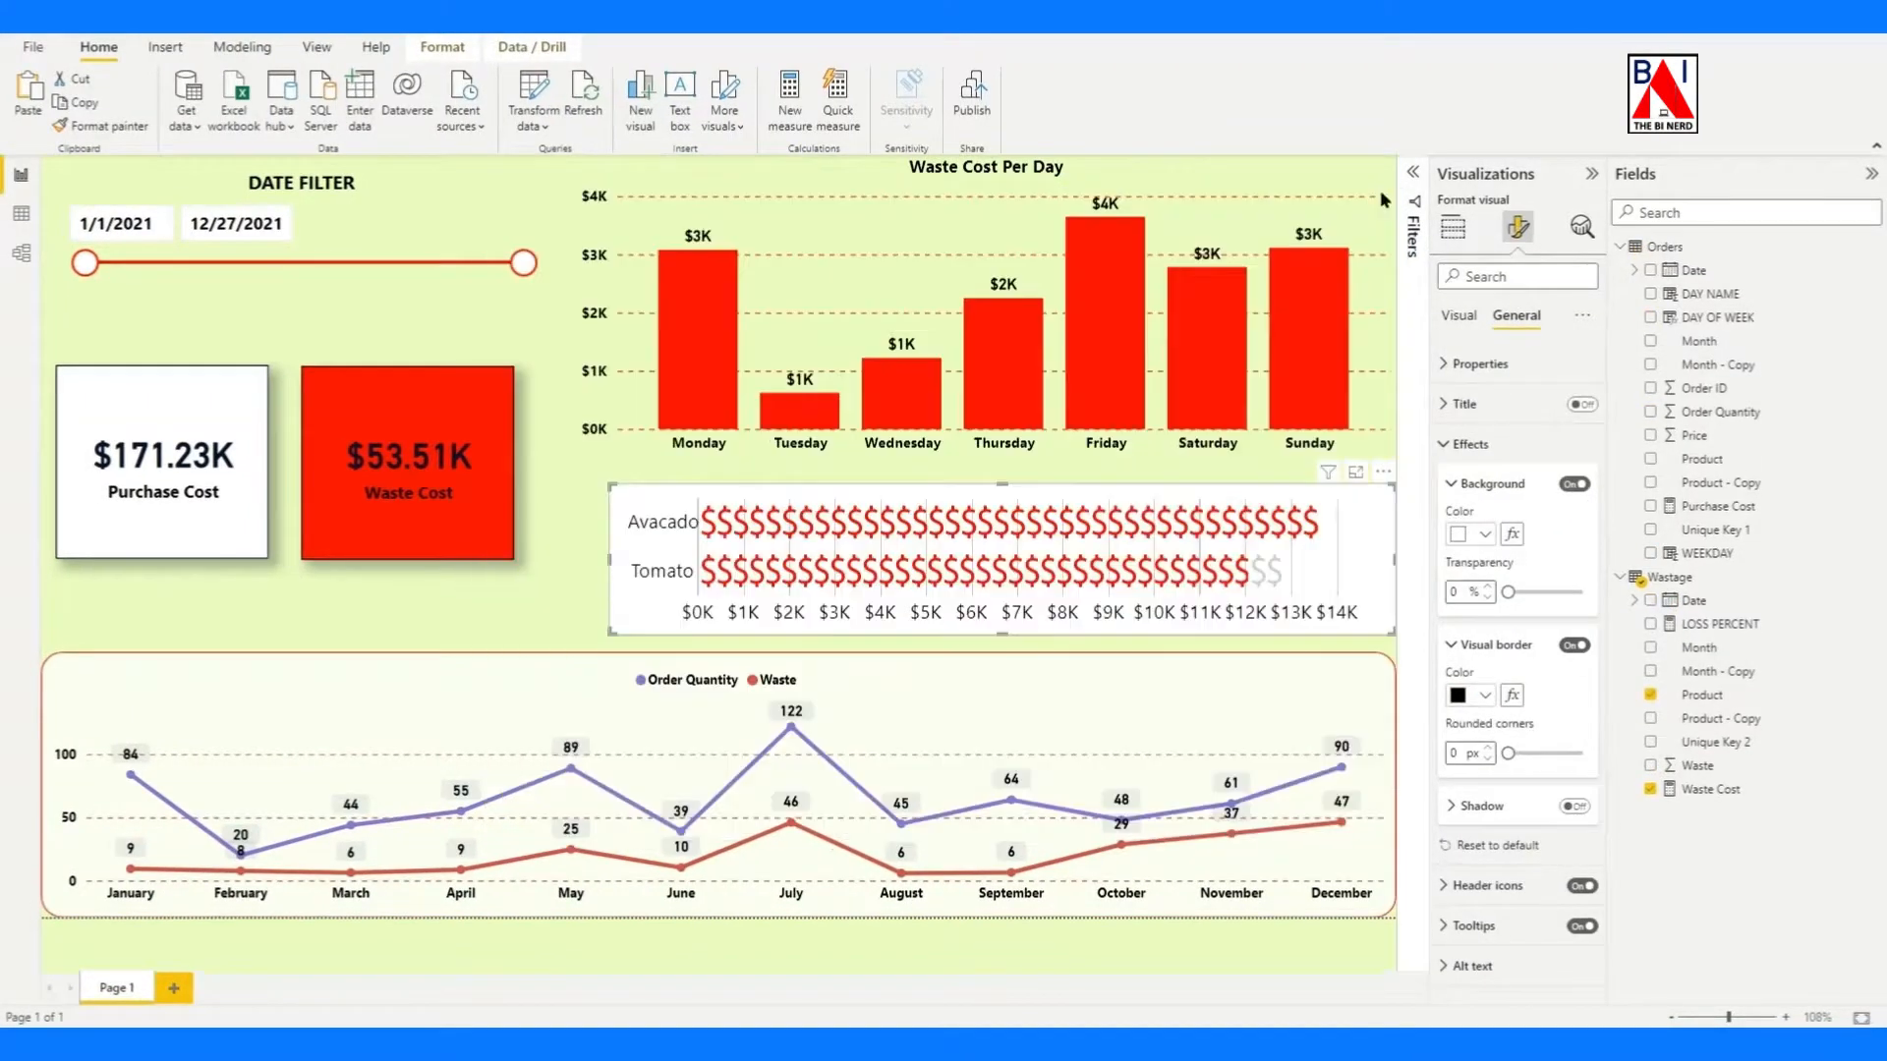
pyautogui.moveTo(1509, 753); pyautogui.dragTo(1548, 754)
pyautogui.click(1484, 694)
pyautogui.click(301, 285)
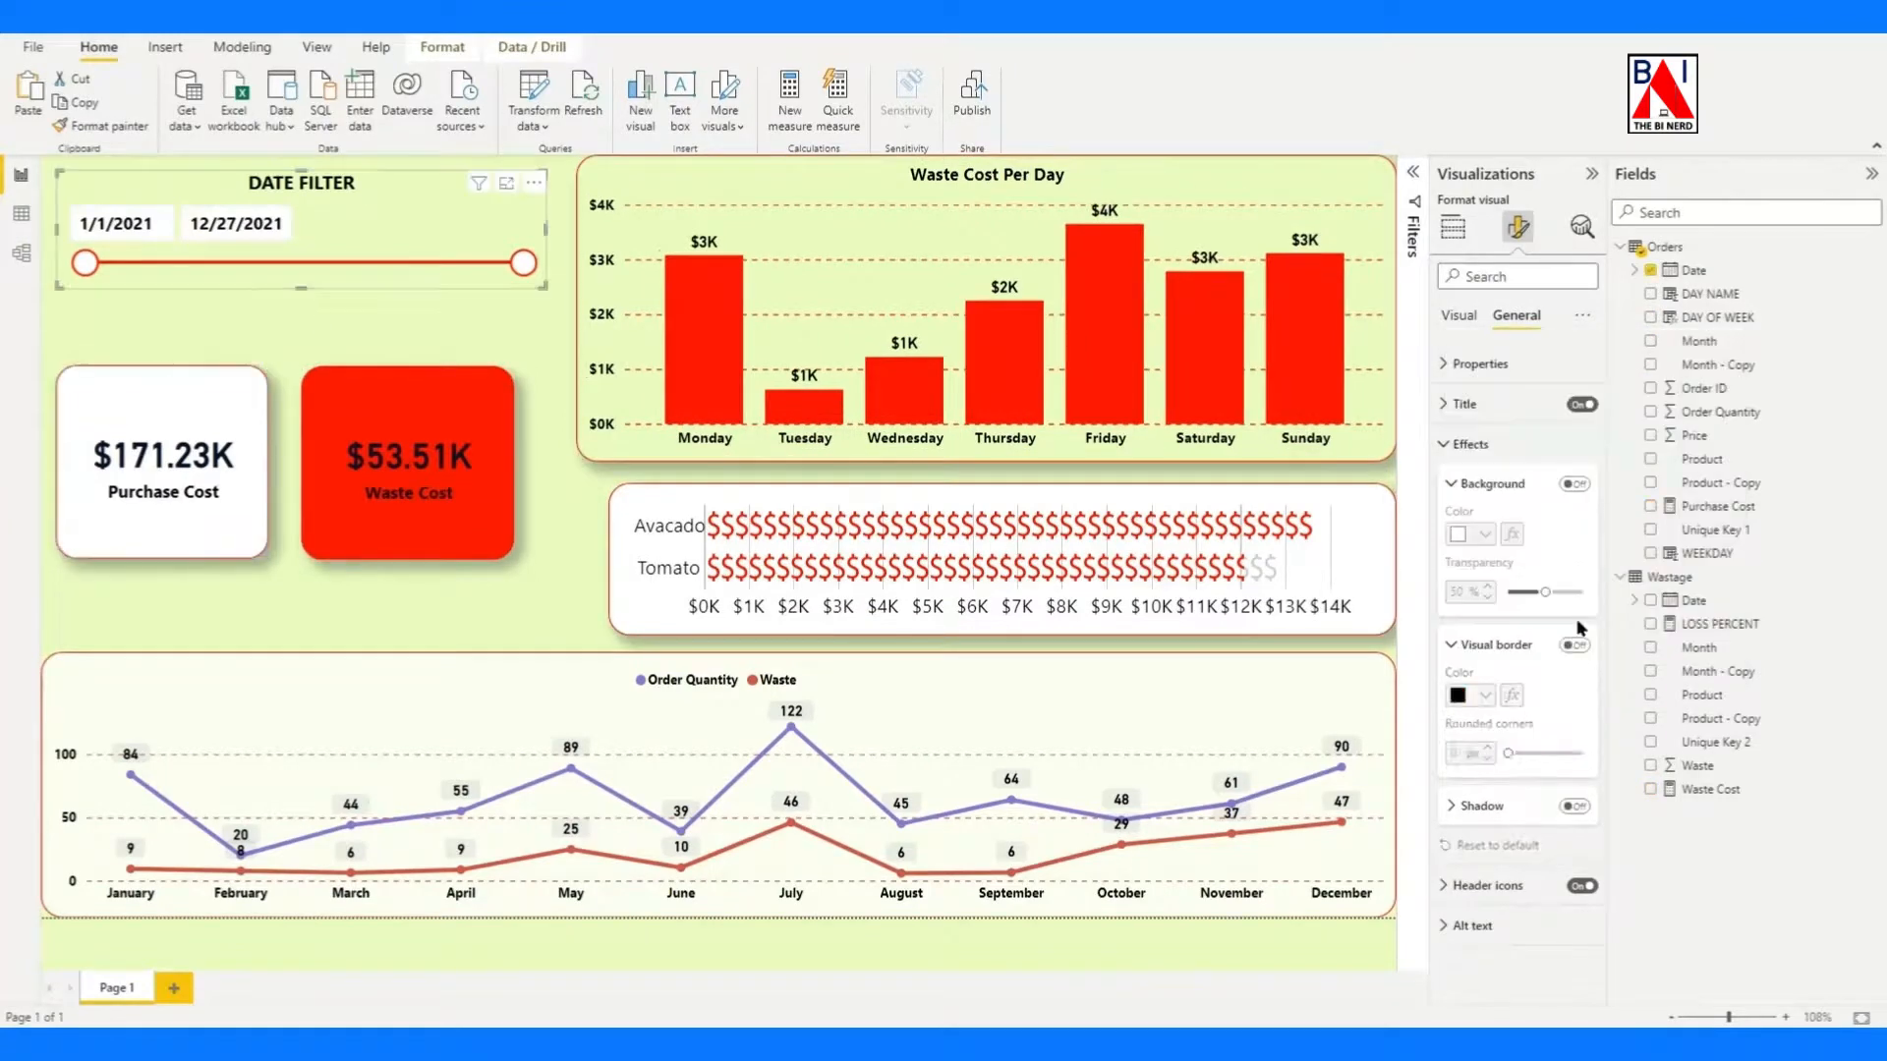
# Test the date slicer by moving its start to 3/29/2021 and back to 1/1/2021, and its end to 12/23/2021.
pyautogui.moveTo(86, 263); pyautogui.dragTo(189, 265)
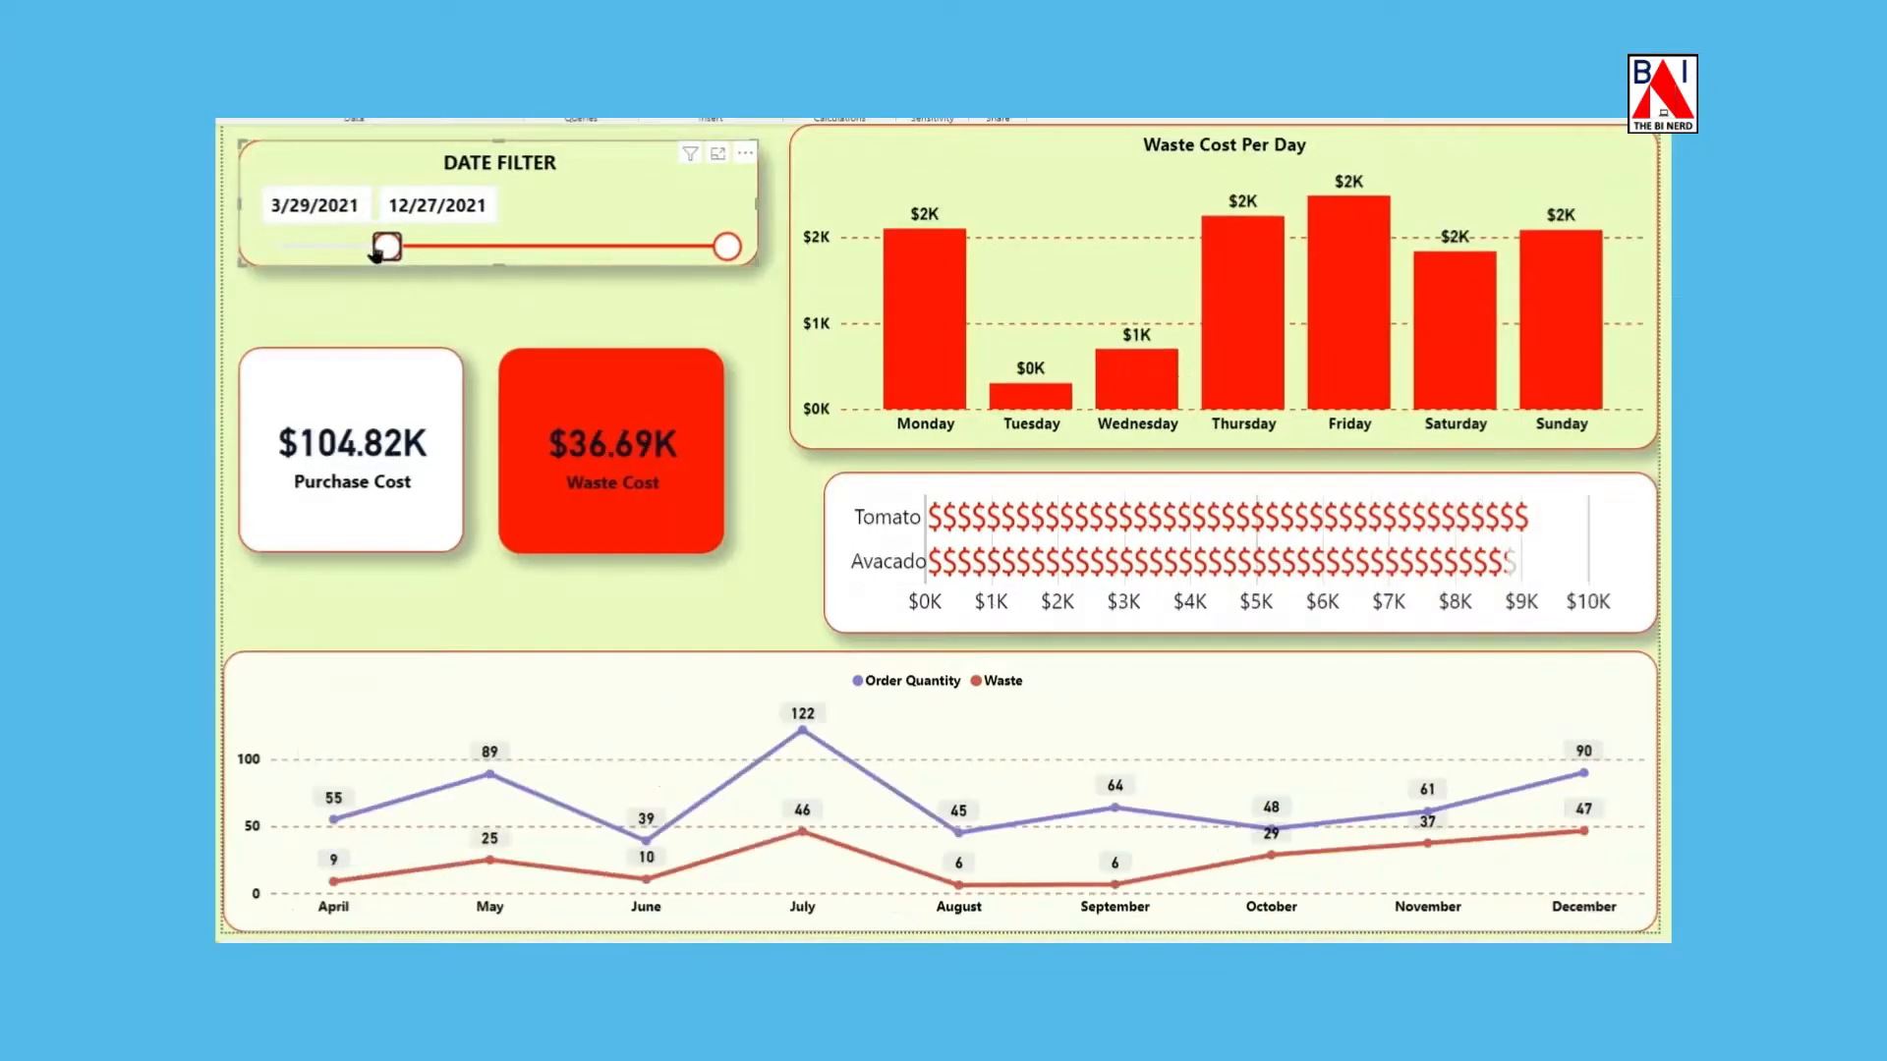
pyautogui.moveTo(377, 254); pyautogui.dragTo(278, 247)
pyautogui.moveTo(727, 246)
pyautogui.mouseDown()
pyautogui.moveTo(379, 252)
pyautogui.moveTo(724, 246)
pyautogui.mouseUp()
# Check cross-filtering from the Waste Cost Per Day chart using the Monday, Thursday and Friday bars, and clear the selection.
pyautogui.click(914, 376)
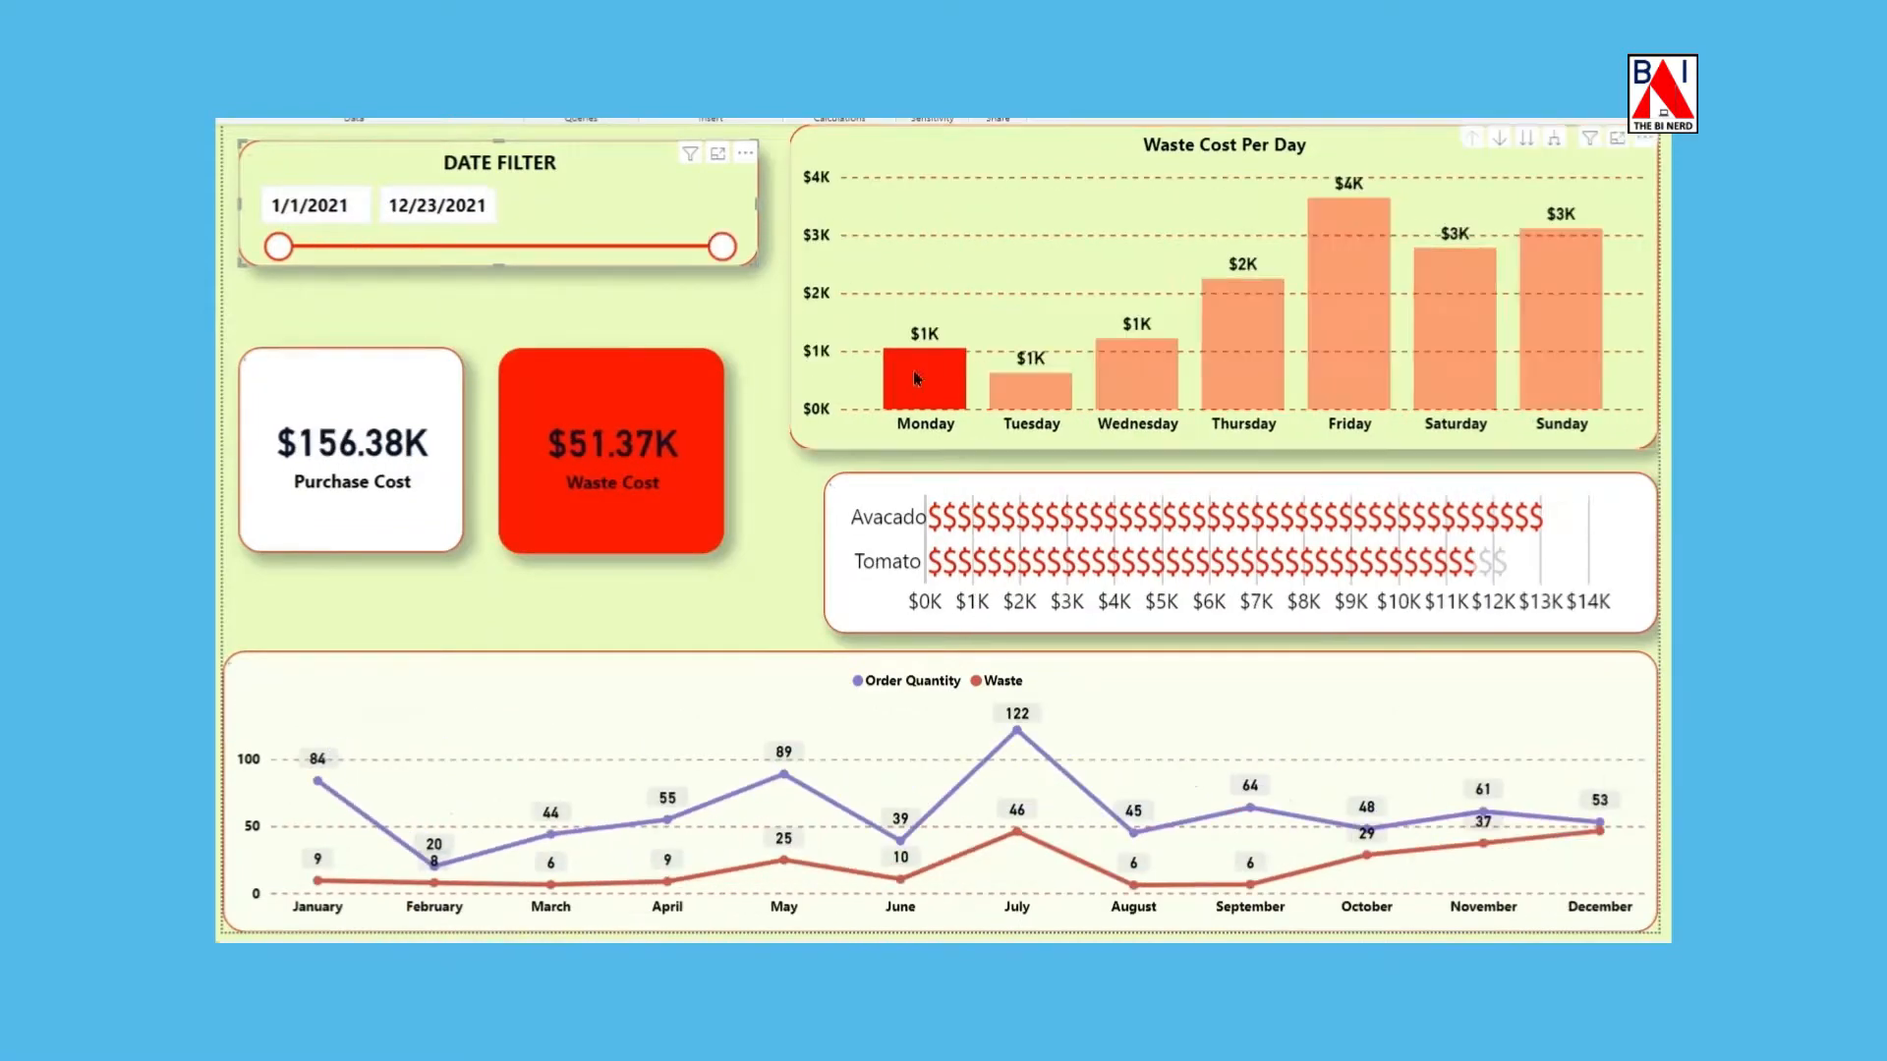
pyautogui.click(914, 373)
pyautogui.click(1271, 352)
pyautogui.click(1349, 324)
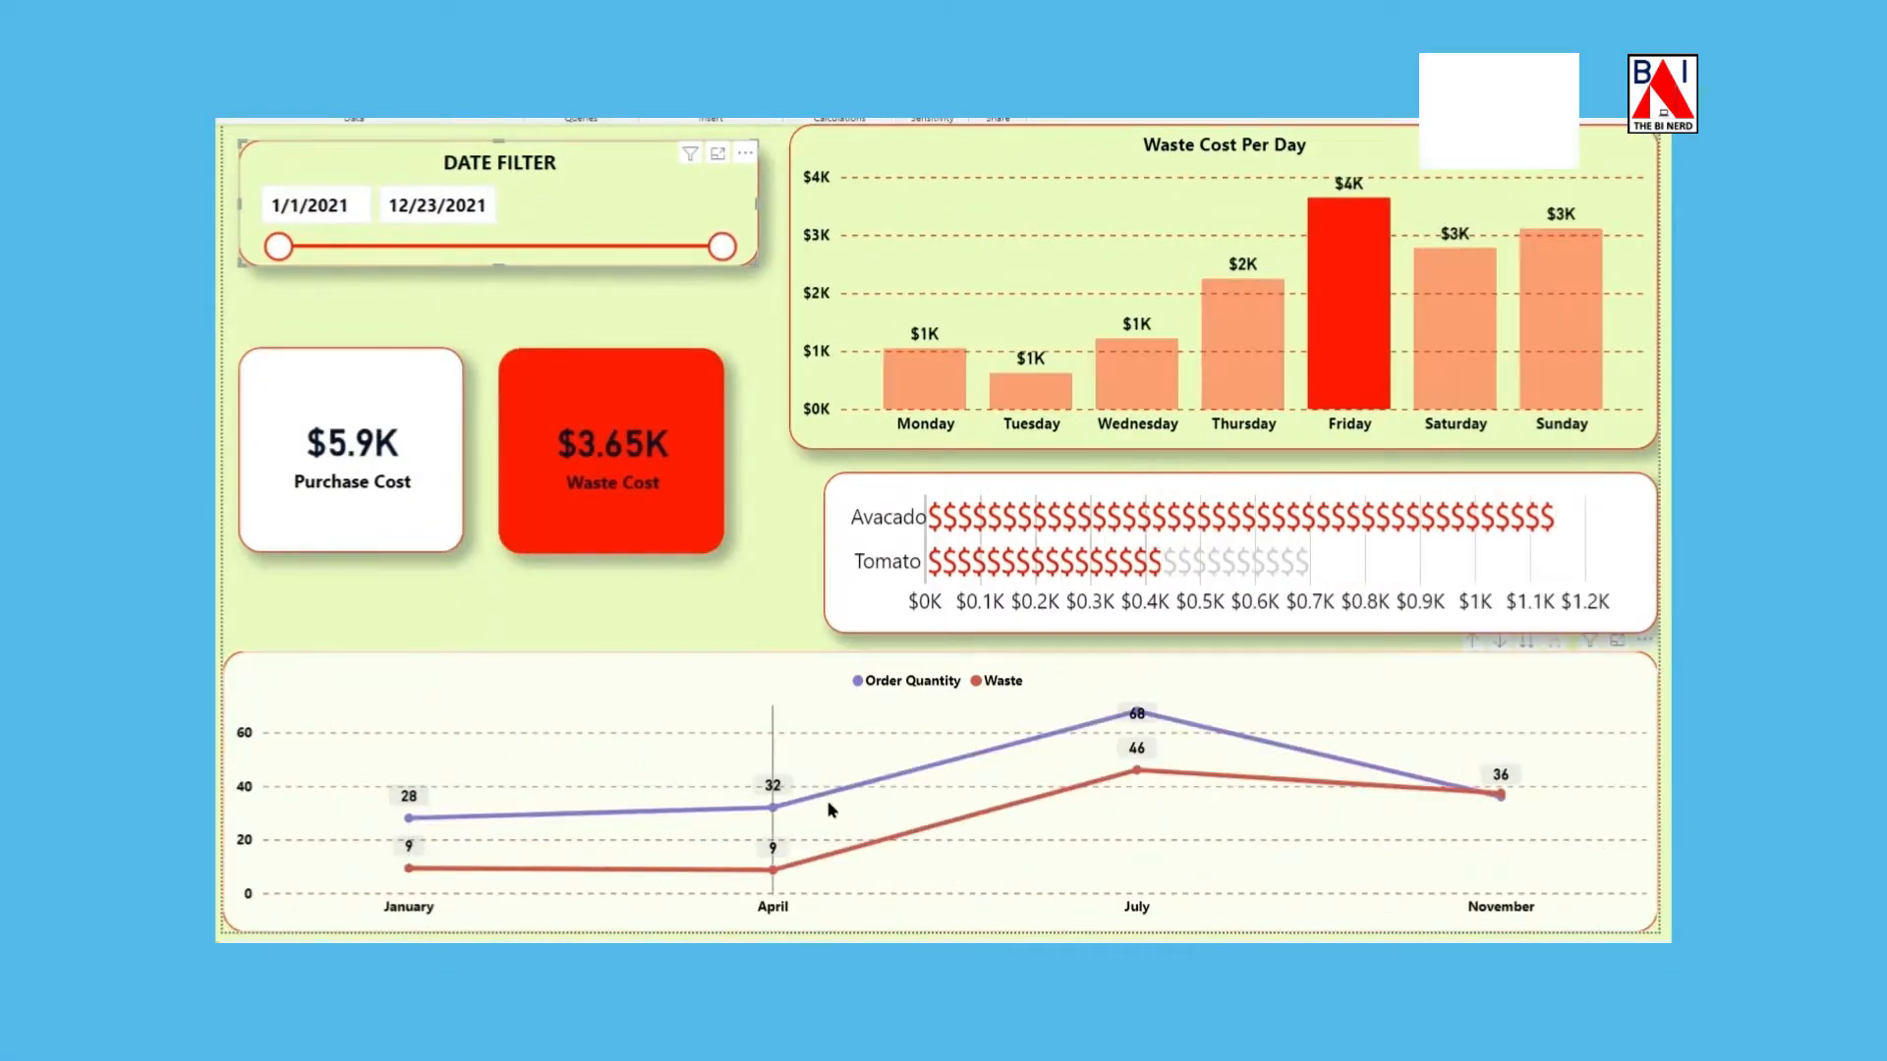
pyautogui.click(1344, 354)
# Check cross-filtering with Avacado and Tomato in the infographic and the July point in the line chart, clearing each selection.
pyautogui.click(1393, 522)
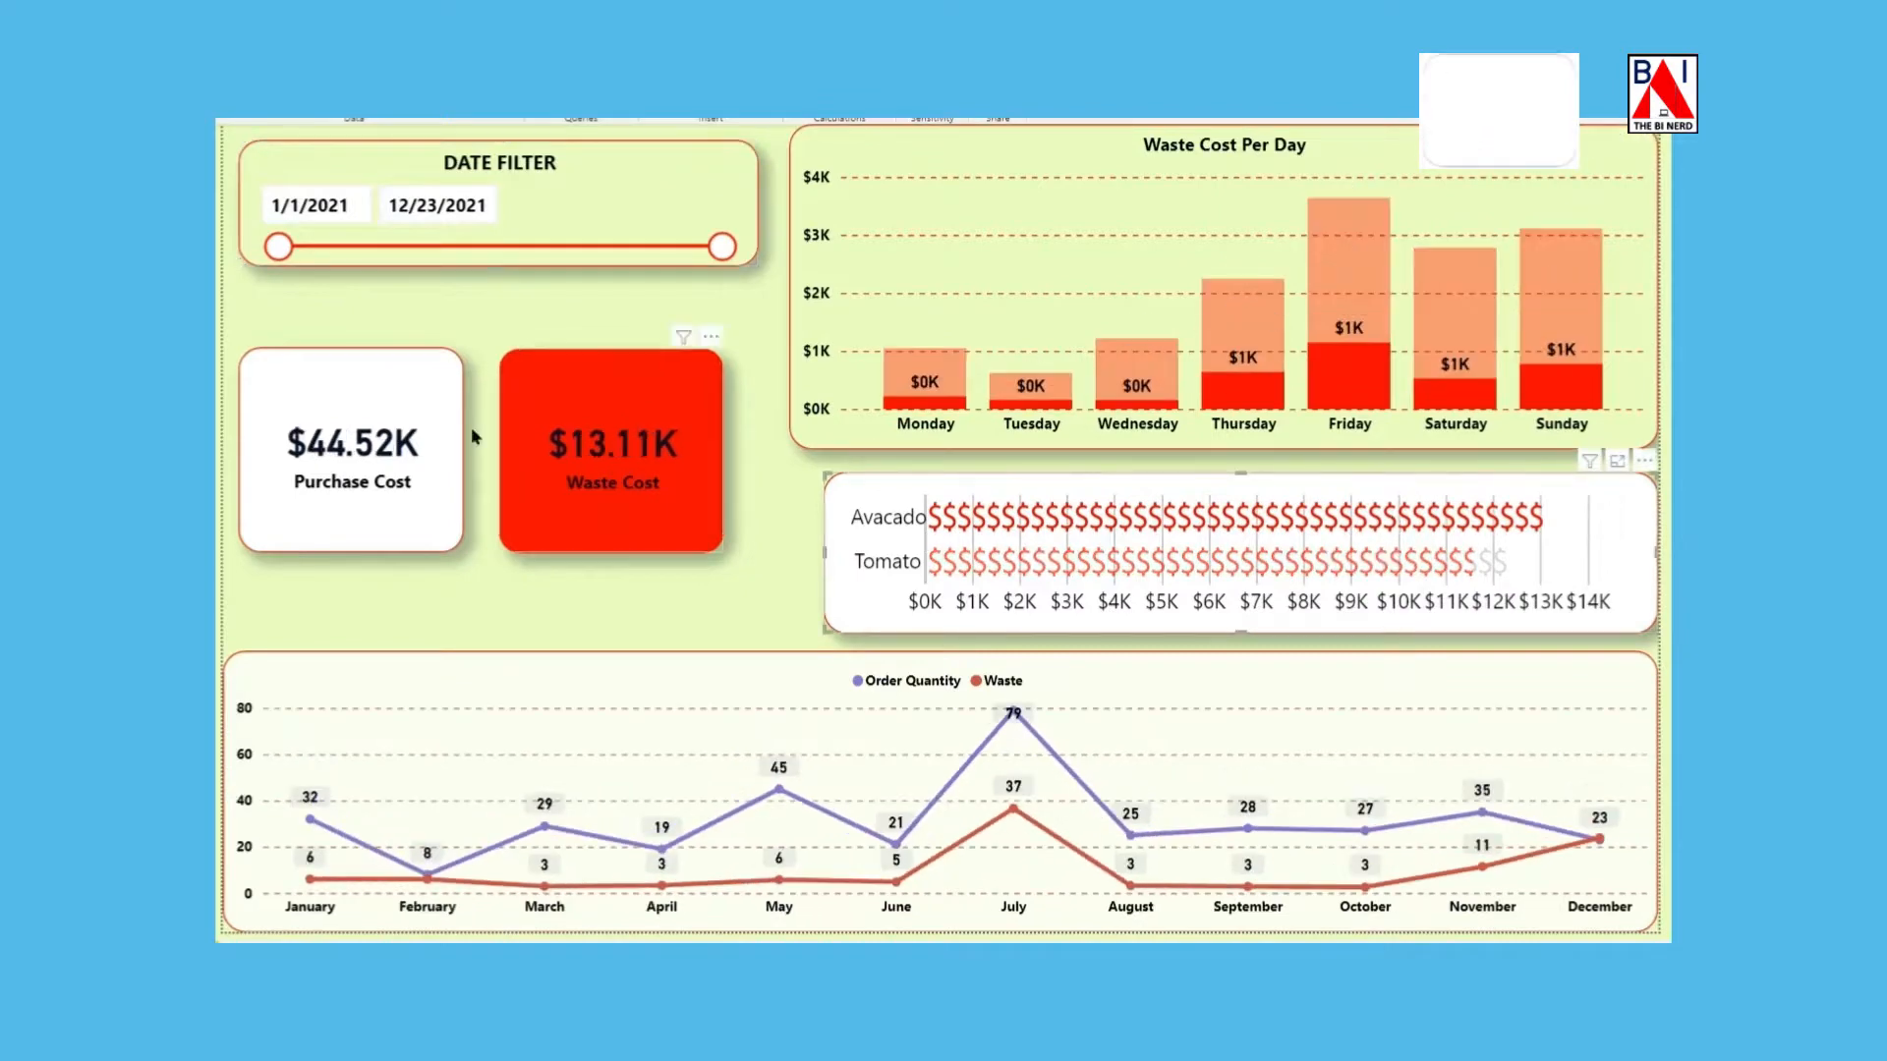
pyautogui.click(1081, 559)
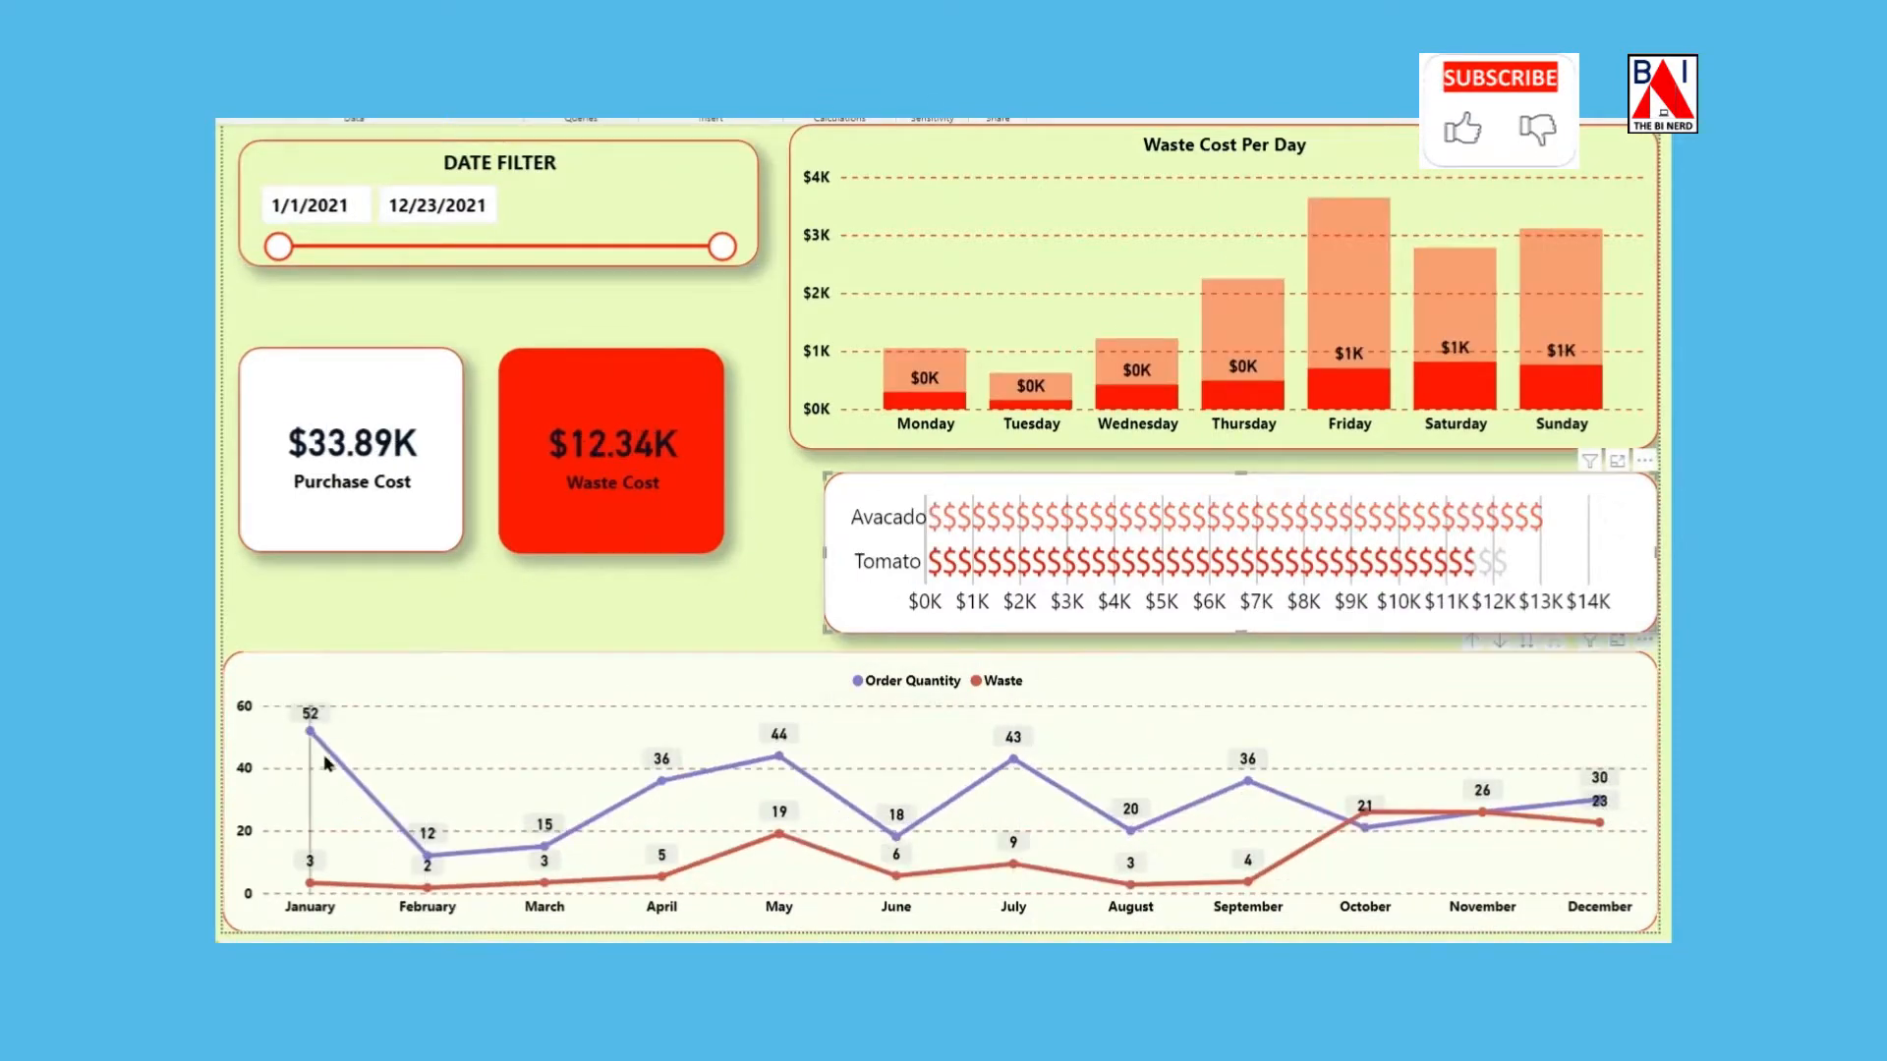
pyautogui.click(873, 577)
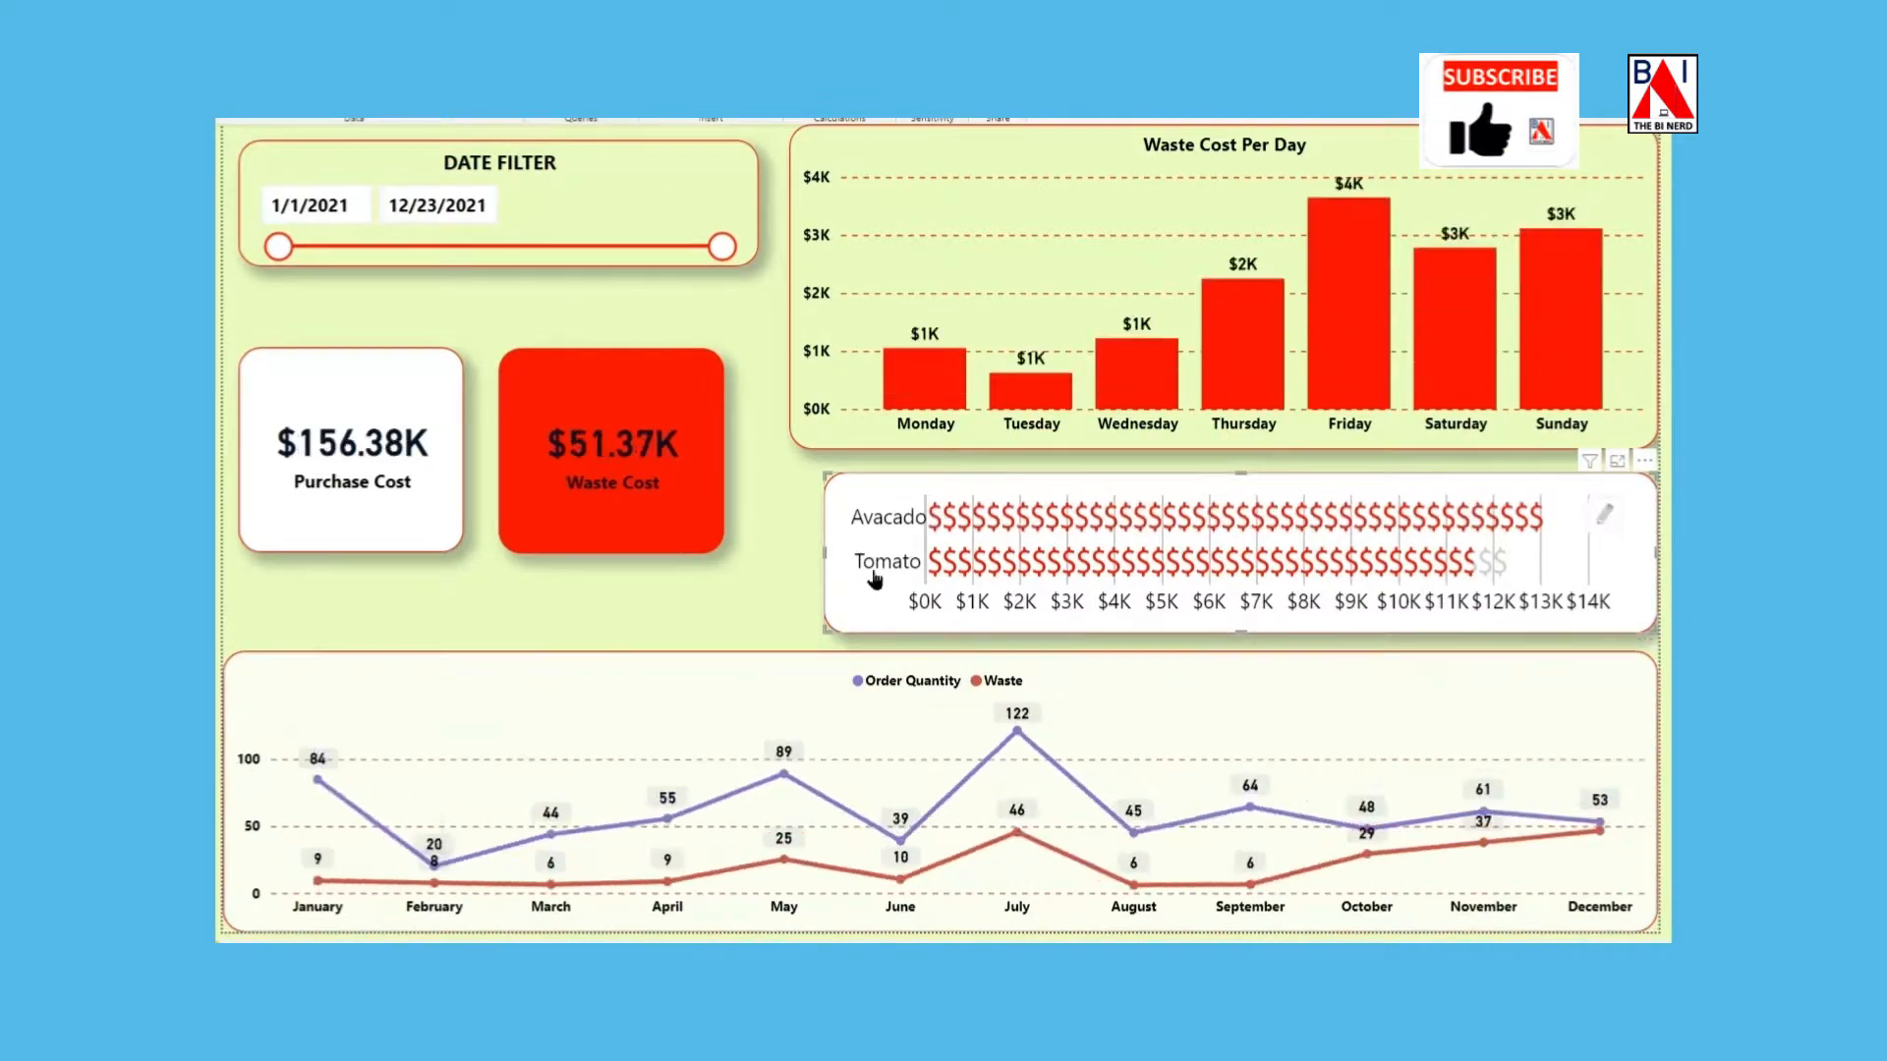
pyautogui.click(1017, 734)
pyautogui.click(1018, 735)
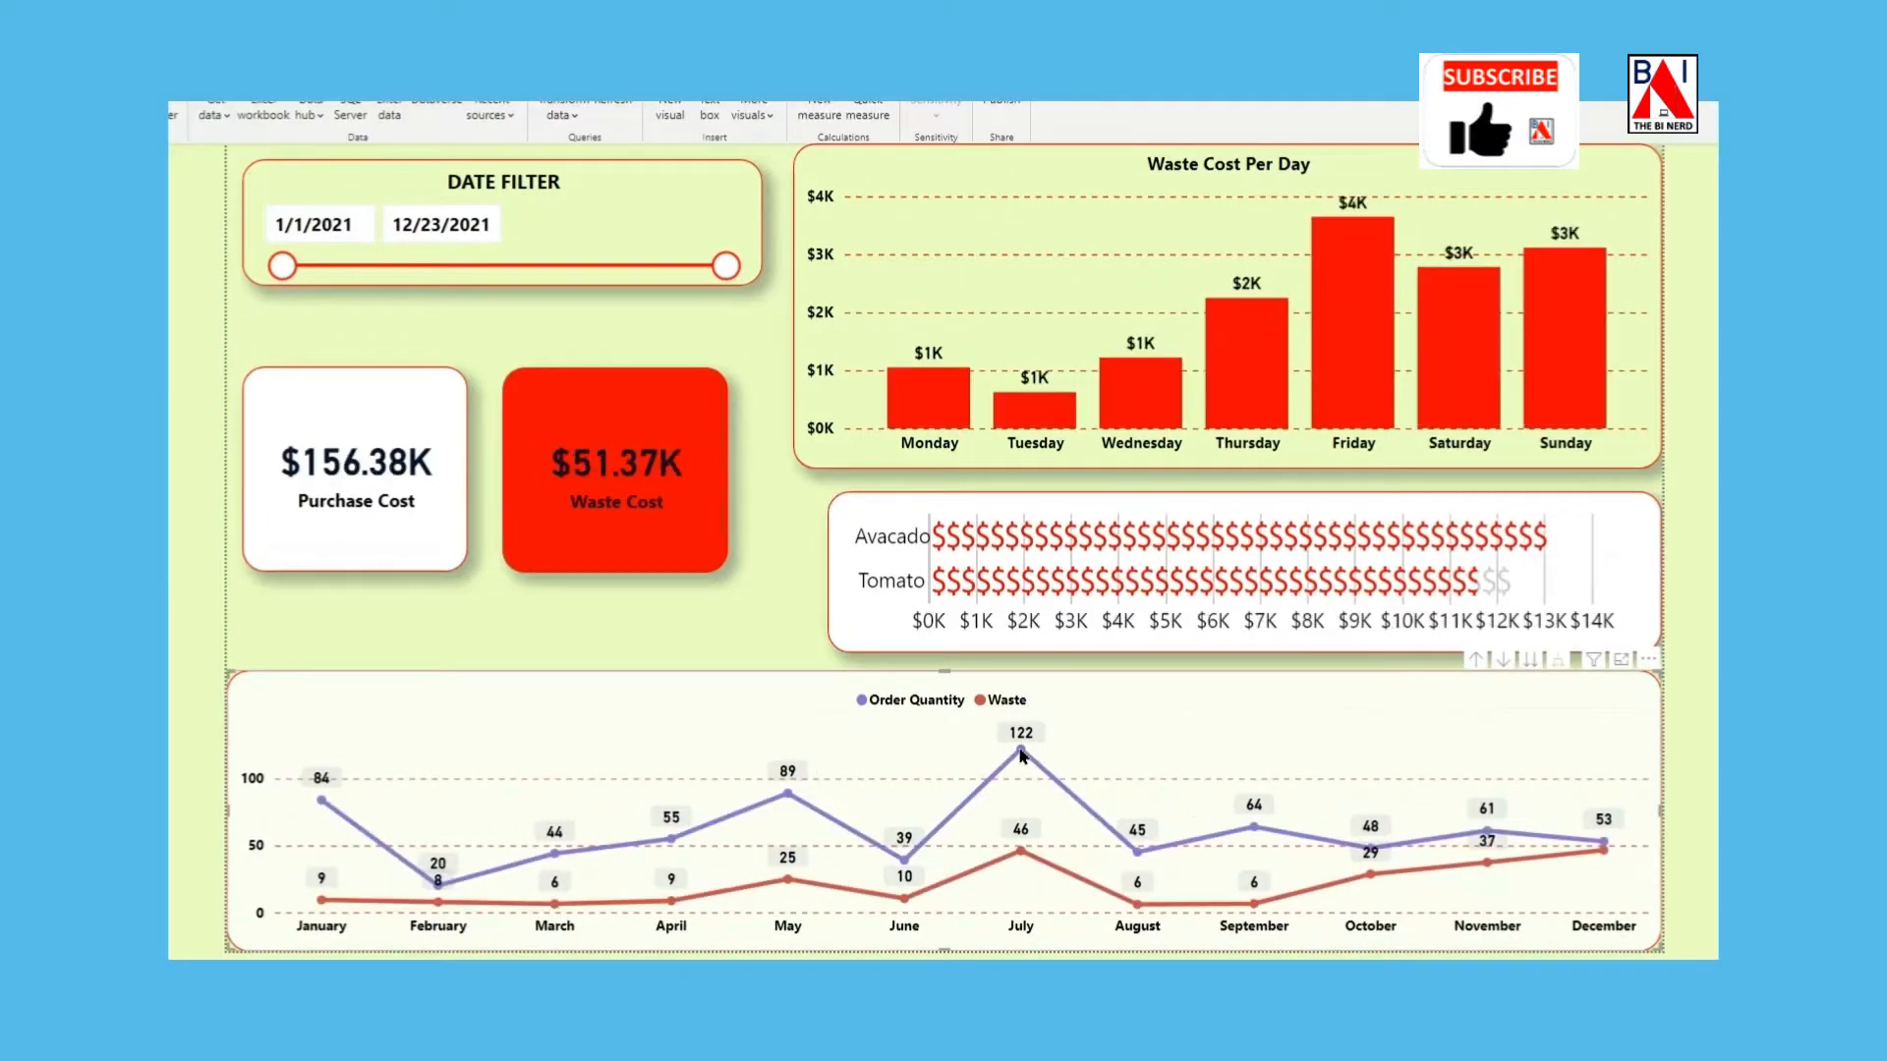
# Extend the date slicer's end to 12/27/2021 and briefly select Avacado in the infographic to check the filtering.
pyautogui.moveTo(726, 266); pyautogui.dragTo(727, 224)
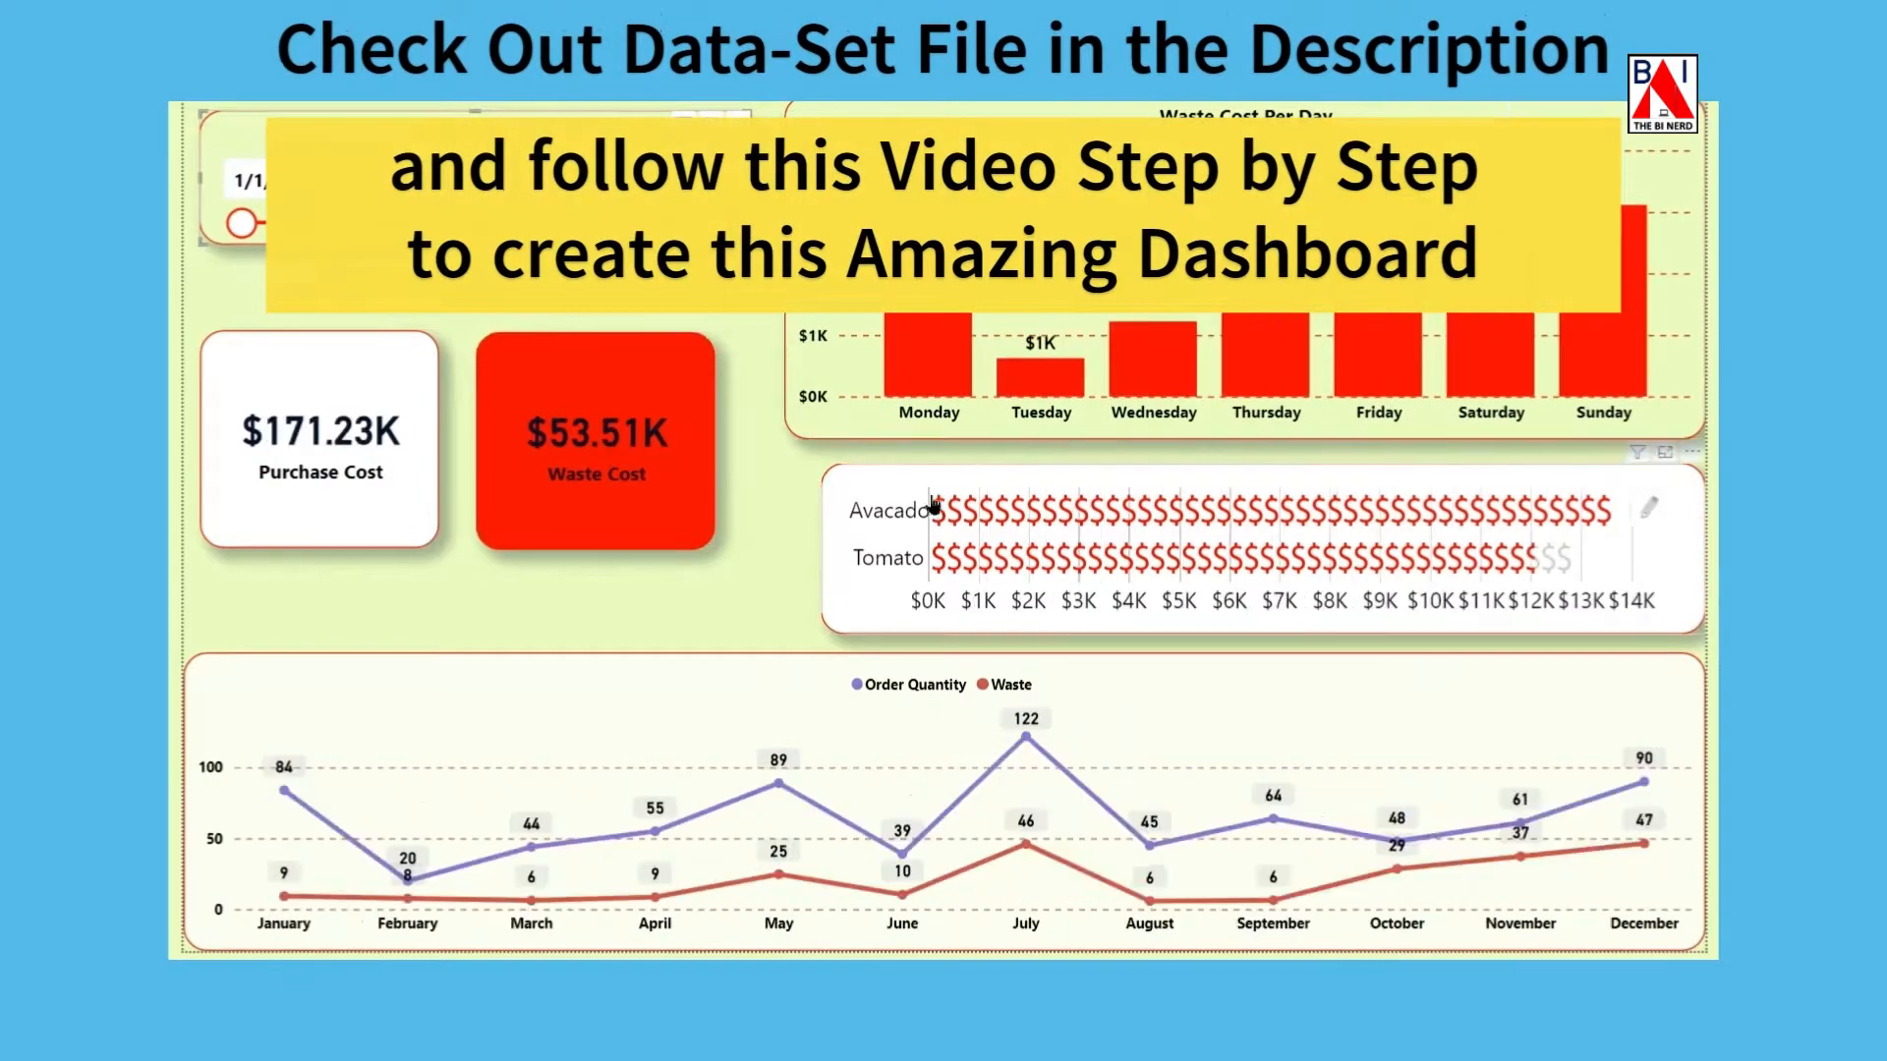
pyautogui.click(954, 513)
pyautogui.click(981, 519)
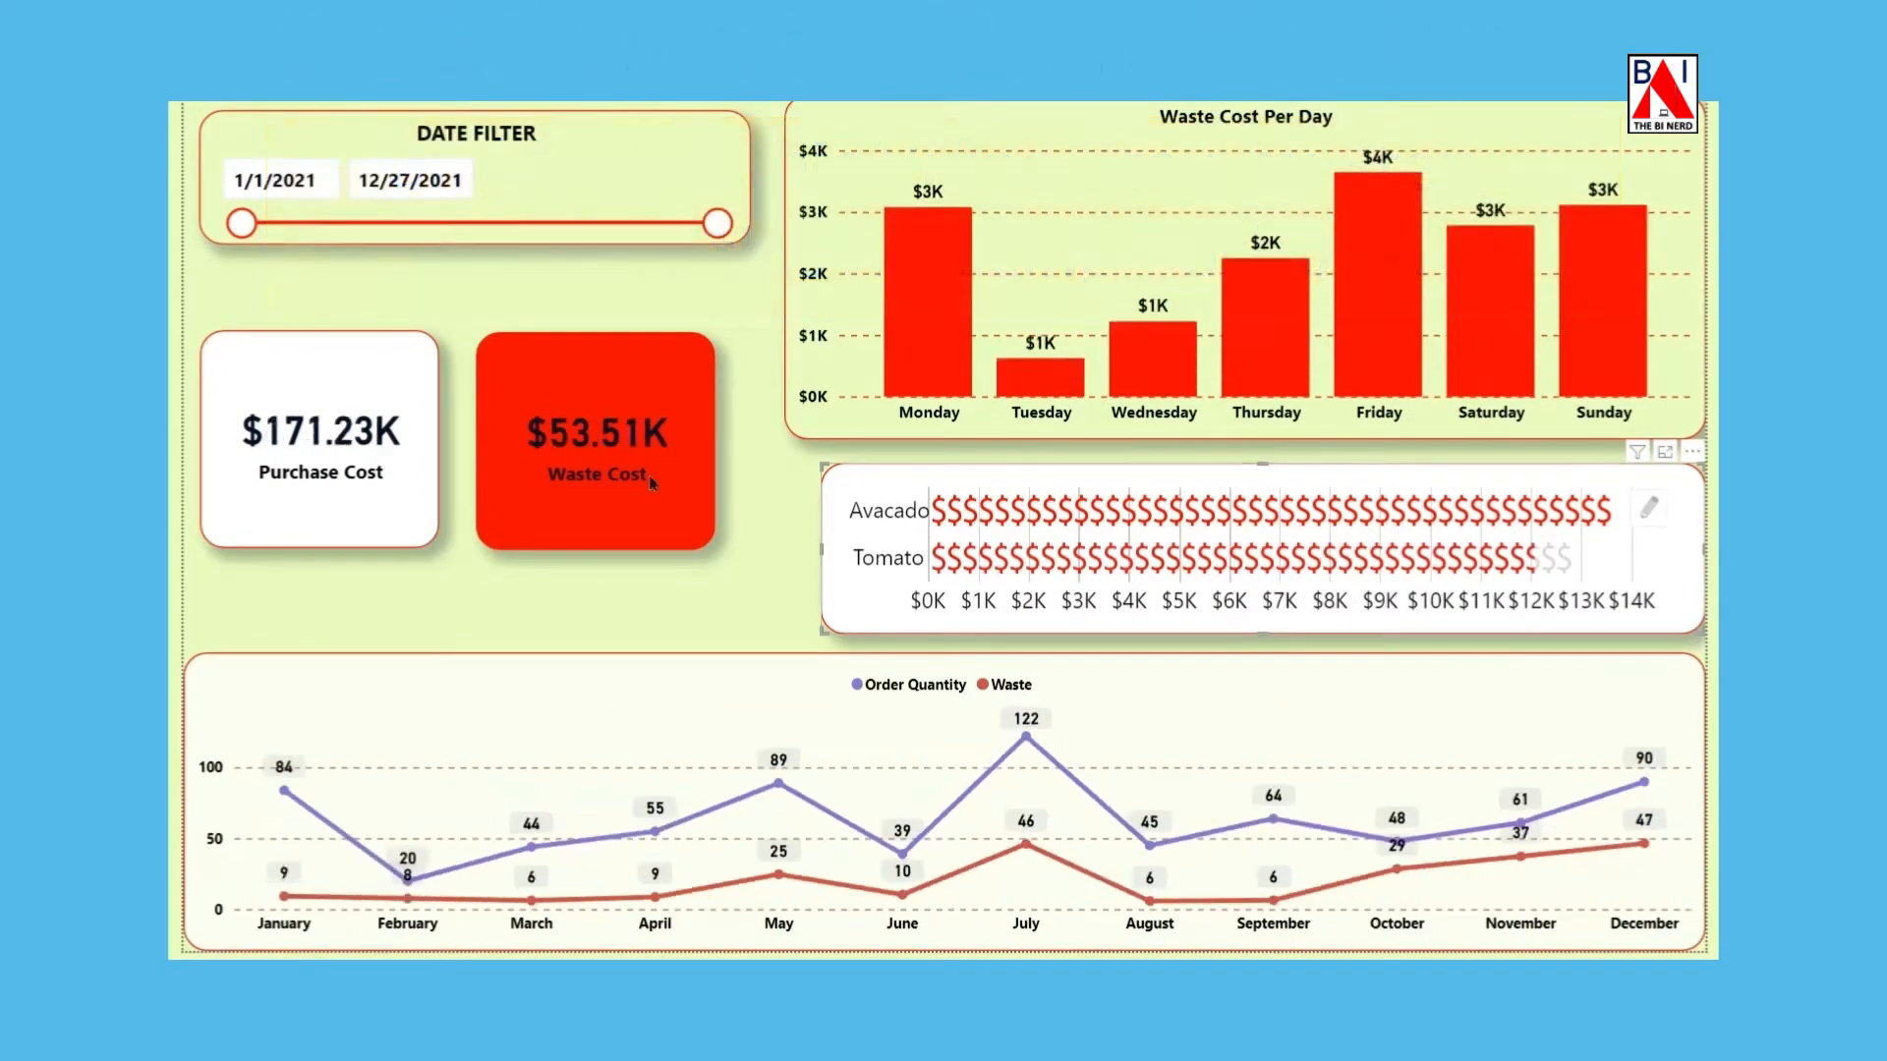